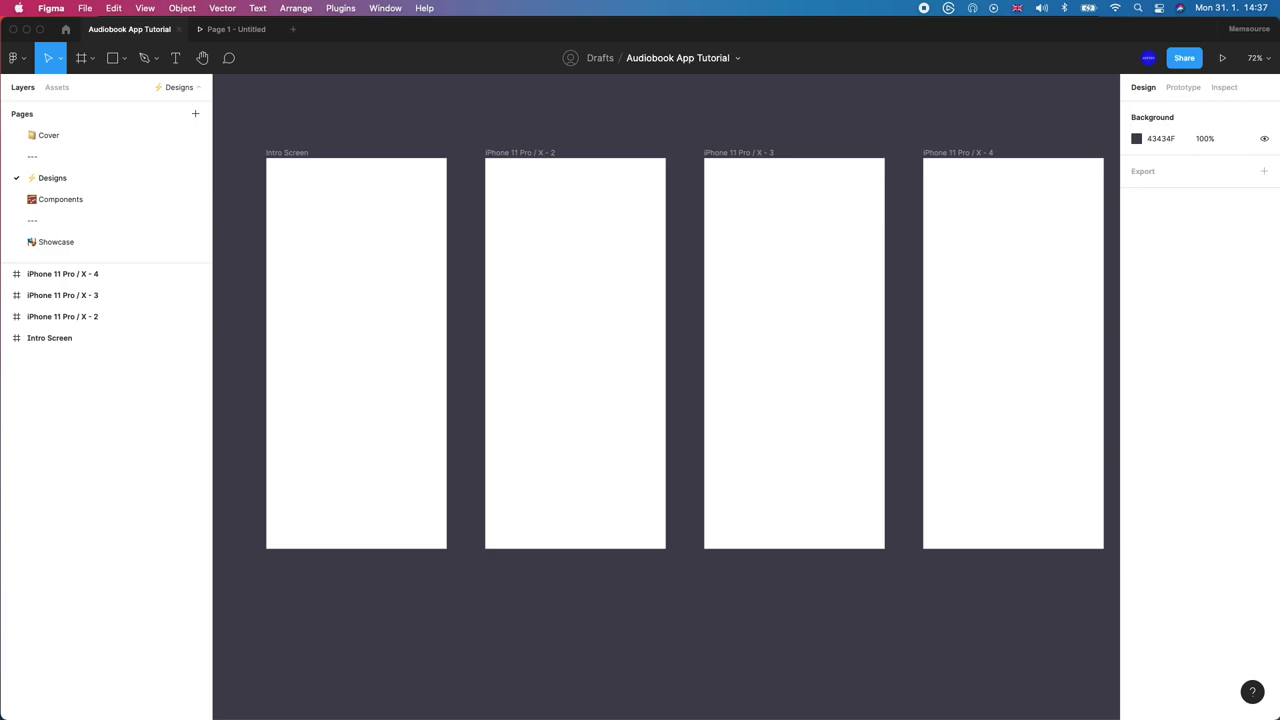
Step: Look through the Cover and Components pages, then return to the Designs page
scroll(549, 274, down, 5)
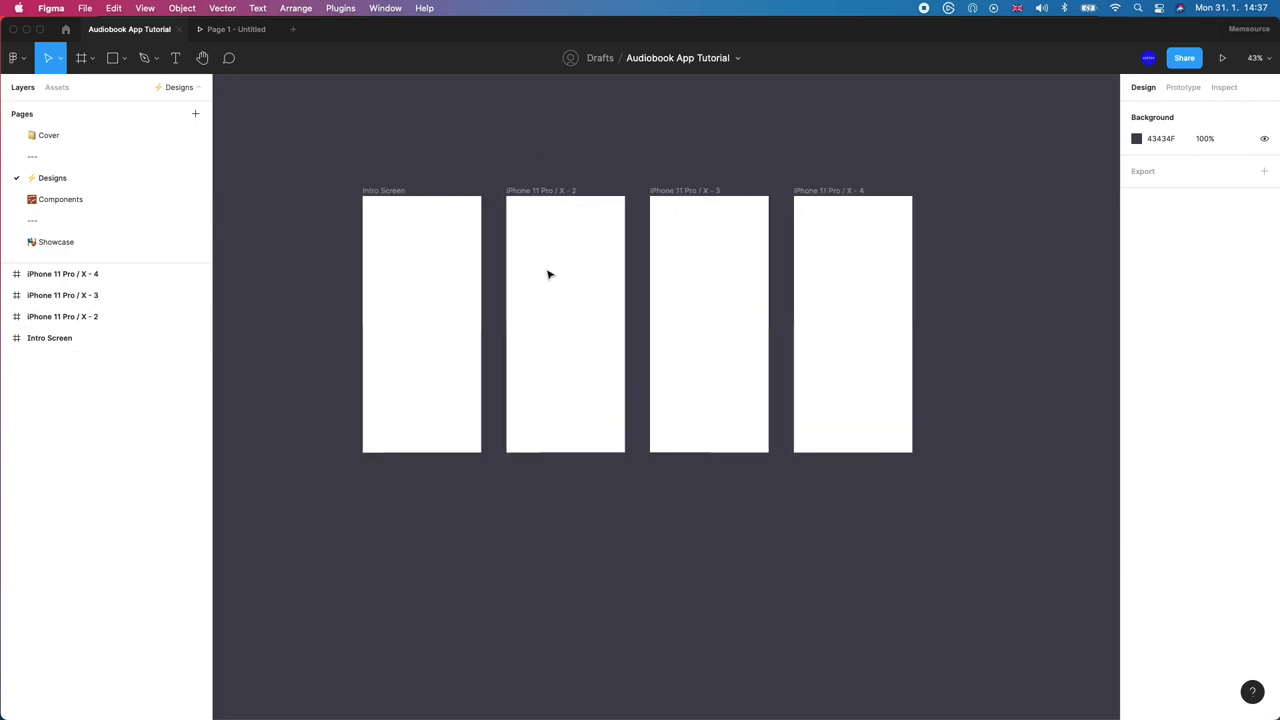
click(88, 135)
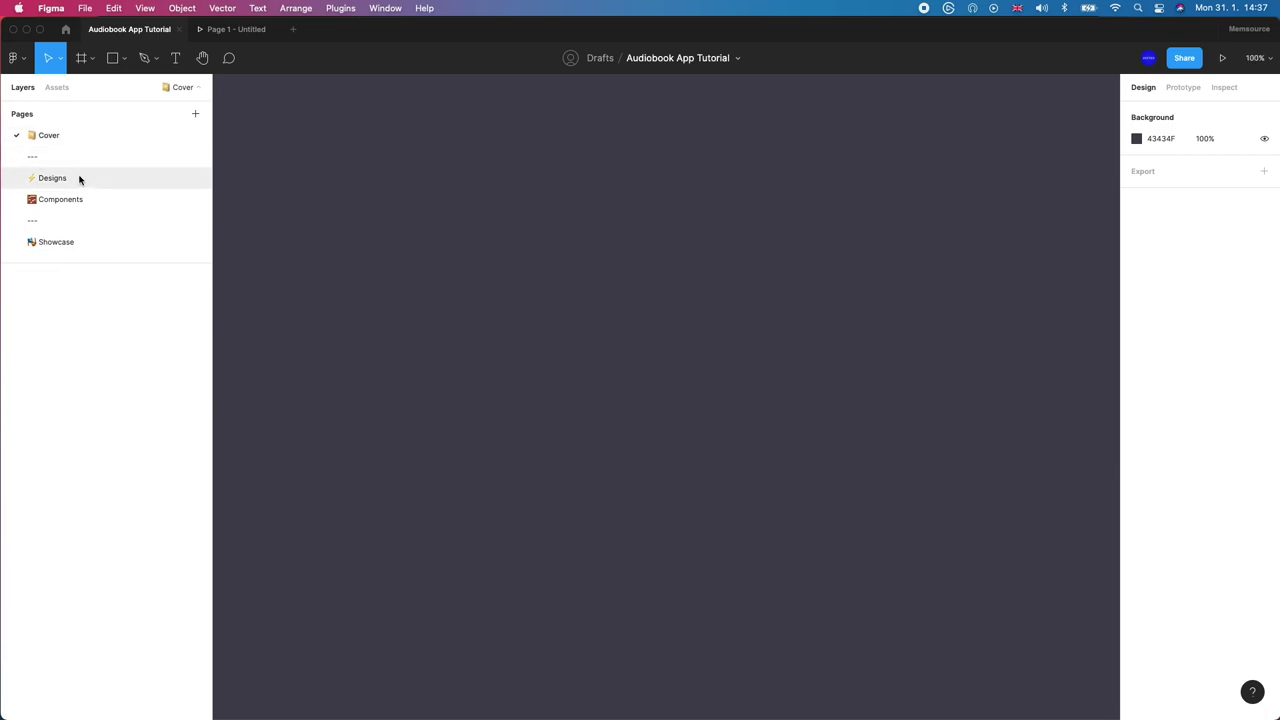
click(91, 198)
click(85, 182)
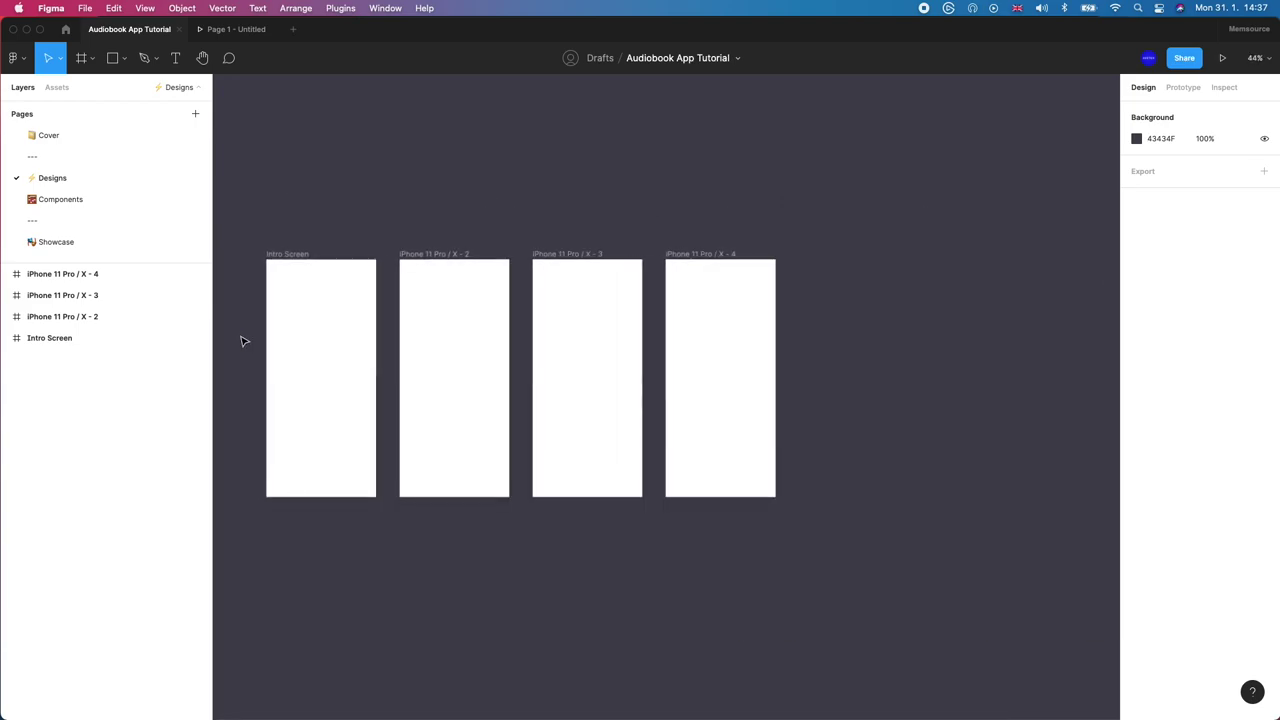
ctrl+scroll(243, 341, up, 6)
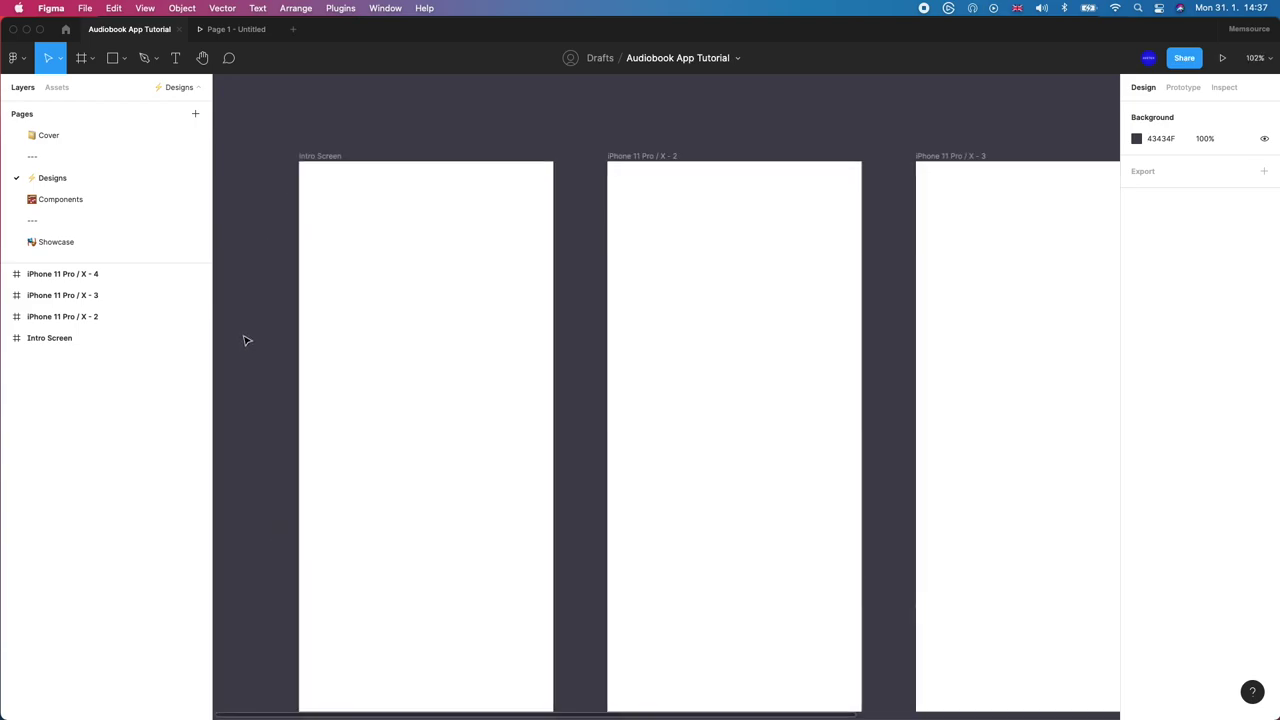
ctrl+scroll(243, 341, down, 7)
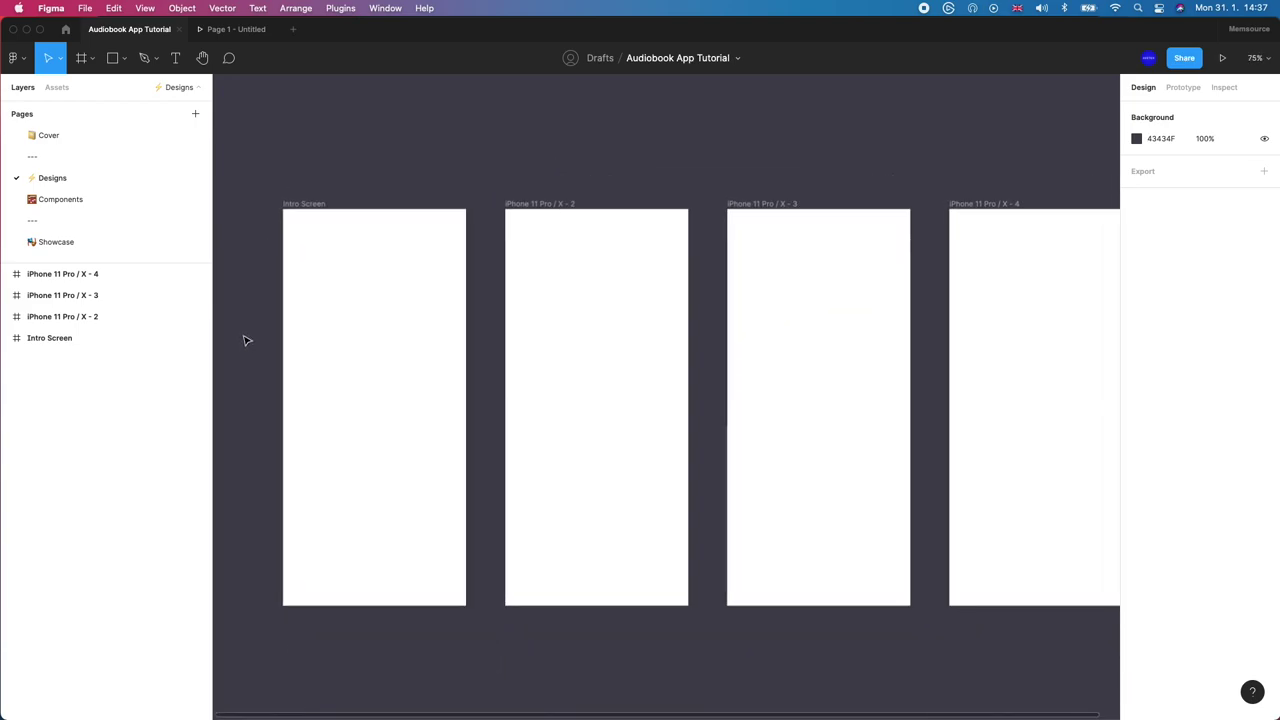
ctrl+scroll(246, 339, up, 2)
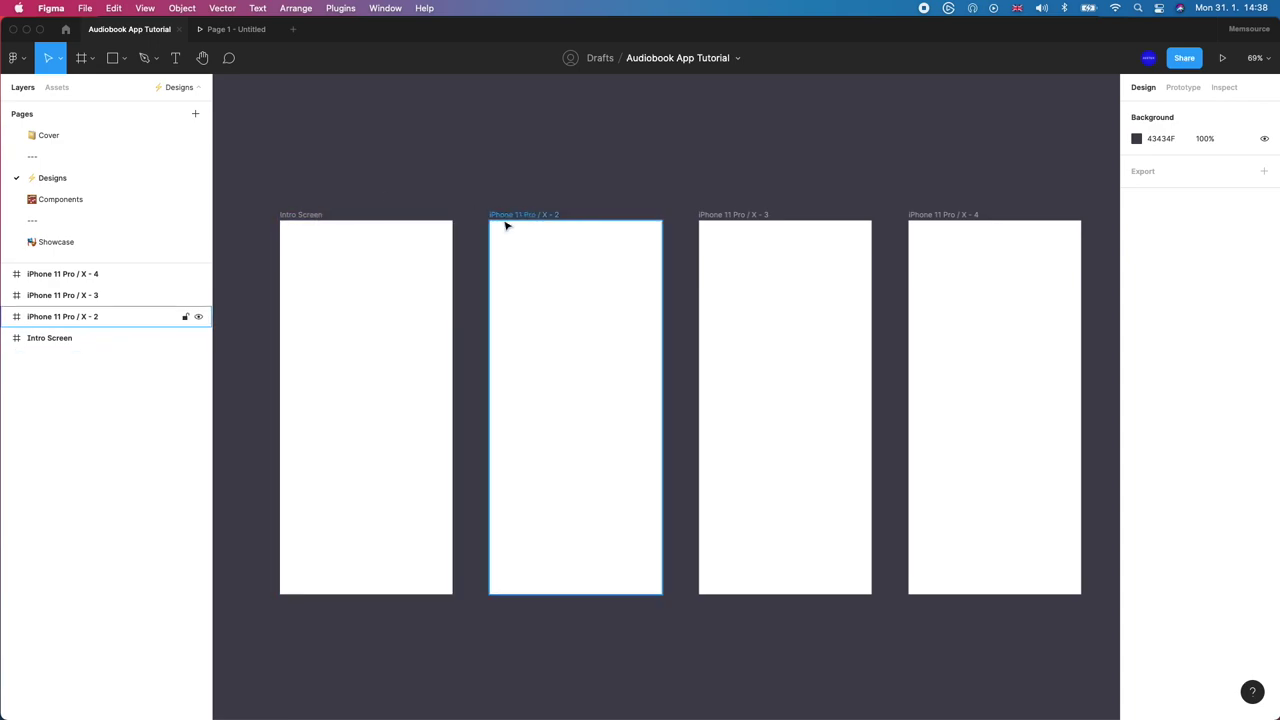
Step: Rename the iPhone 11 Pro / X - 2 frame to 'Book store item page'
click(305, 215)
click(514, 215)
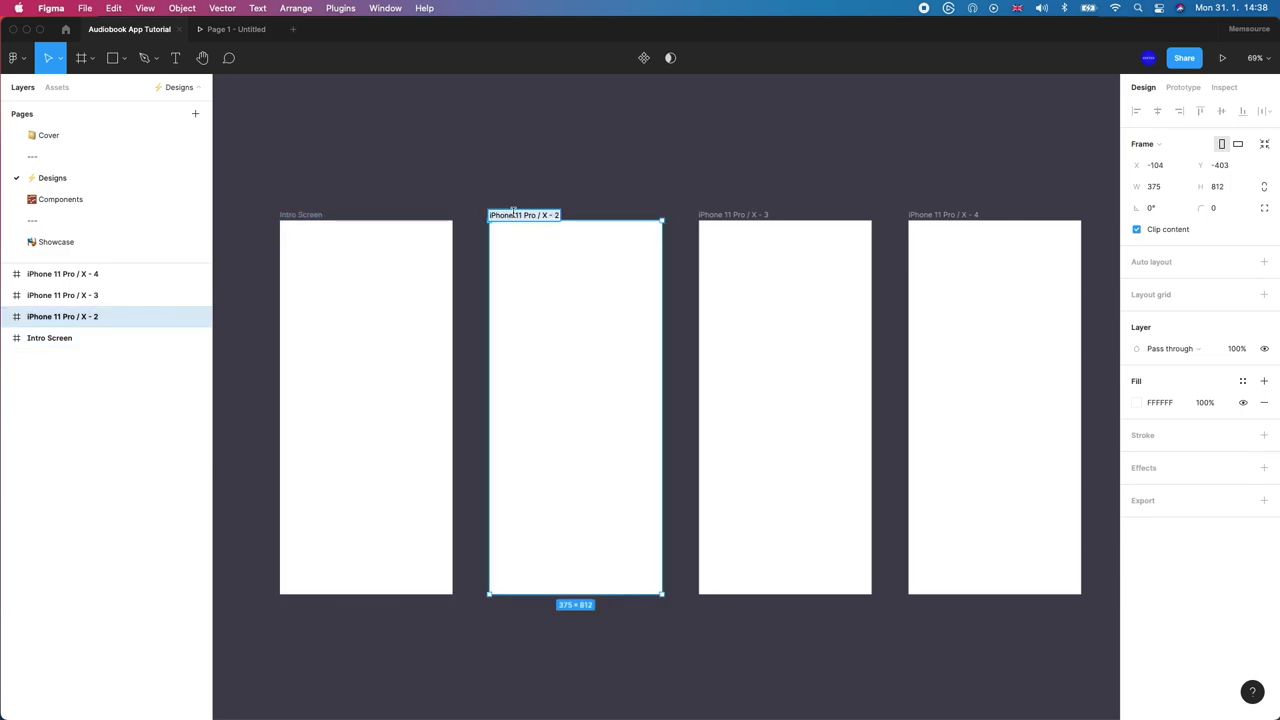
key(BackSpace)
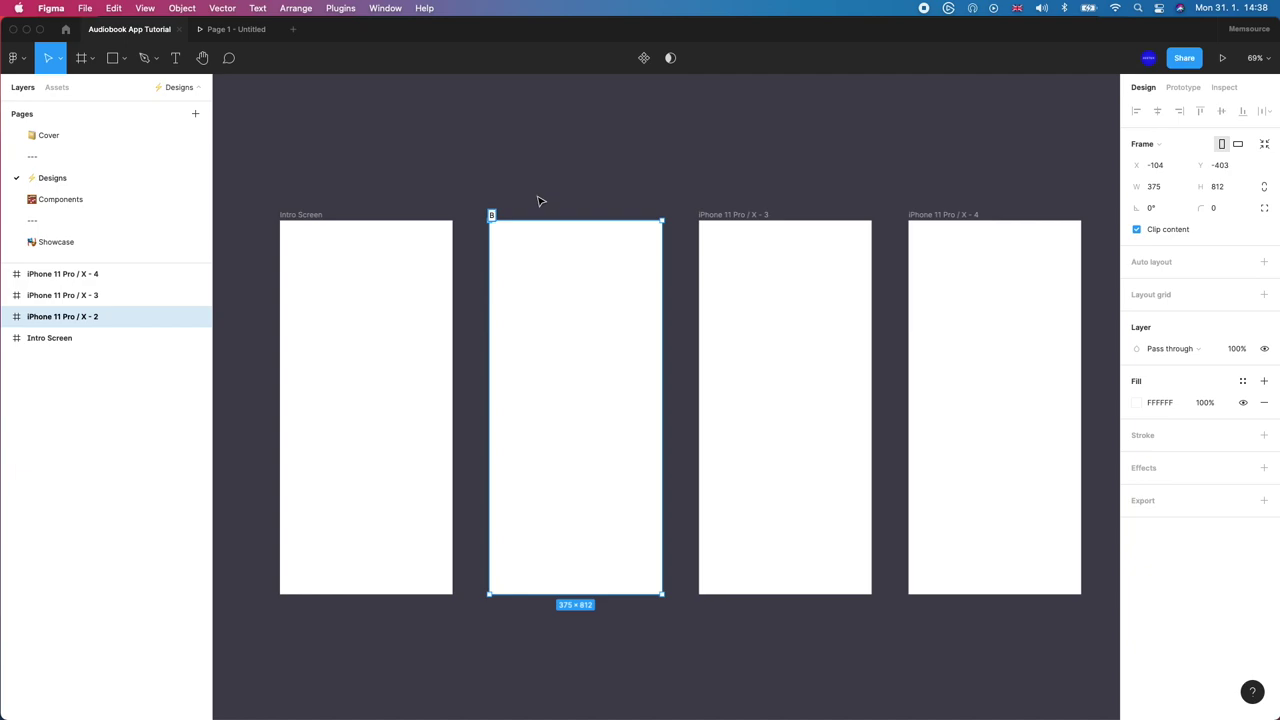
text(Book store item page)
key(Return)
Step: Rename the last two frames to 'Home screen' and 'Downloaded book screen'
click(745, 214)
double_click(746, 214)
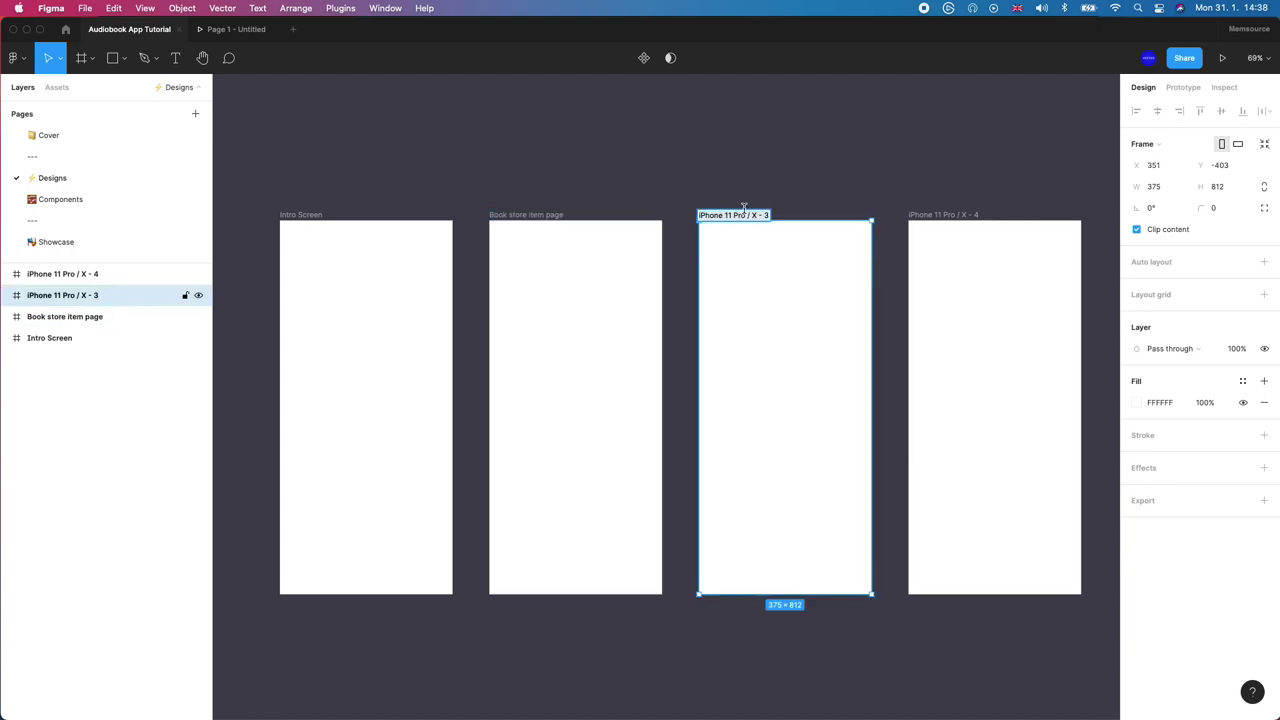
text(Home screen)
key(Return)
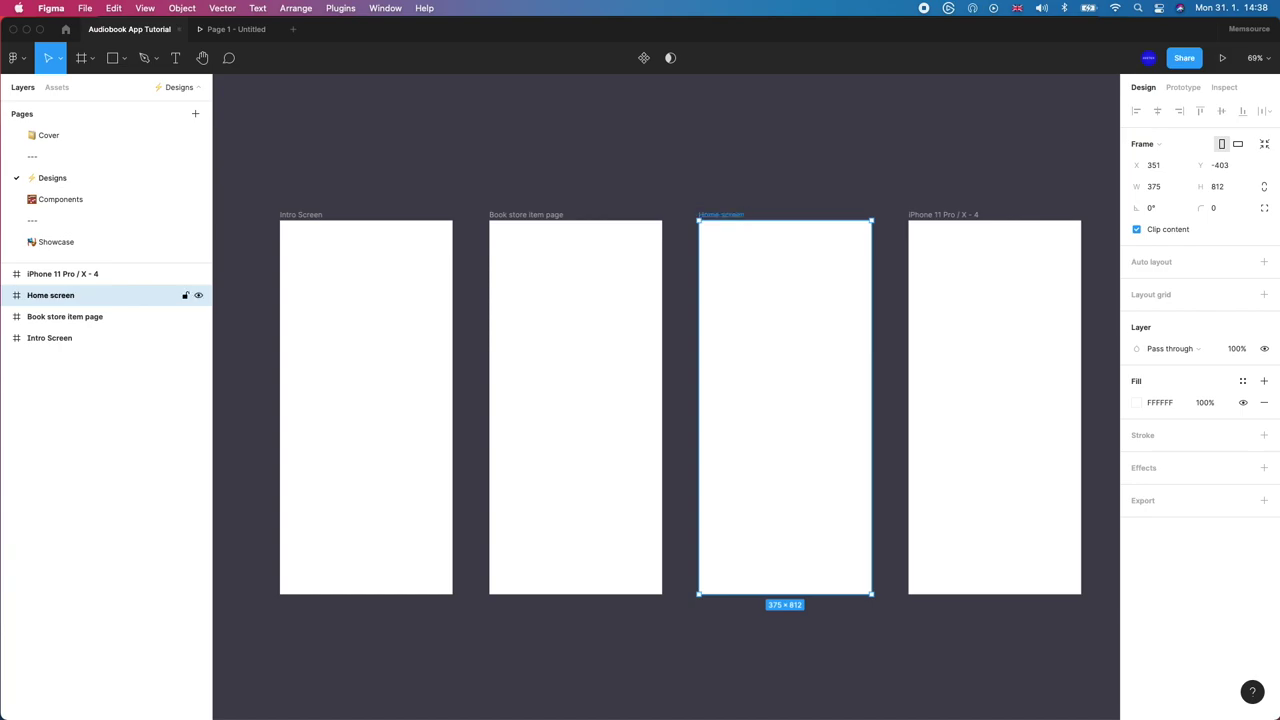
double_click(966, 214)
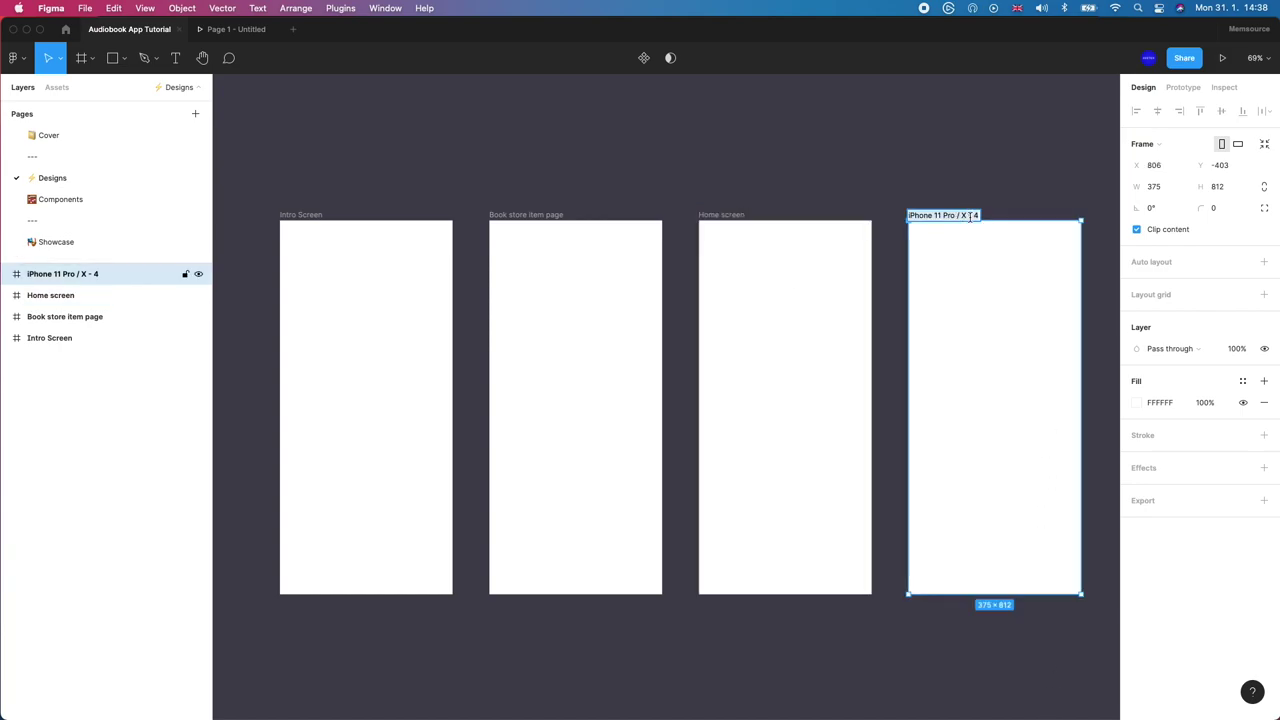
text(Lirary bo)
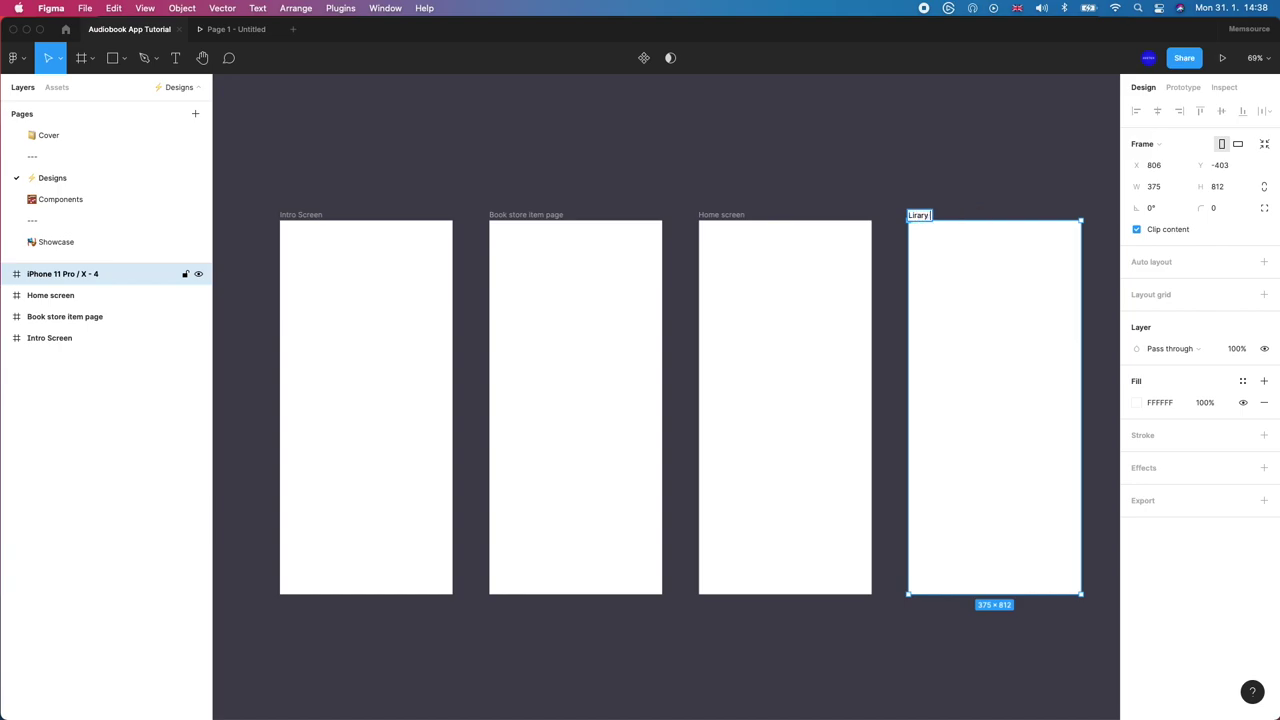
key(BackSpace)
key(BackSpace)
key(BackSpace)
key(BackSpace)
key(BackSpace)
key(BackSpace)
key(BackSpace)
key(BackSpace)
key(BackSpace)
text(Downloaded book screen)
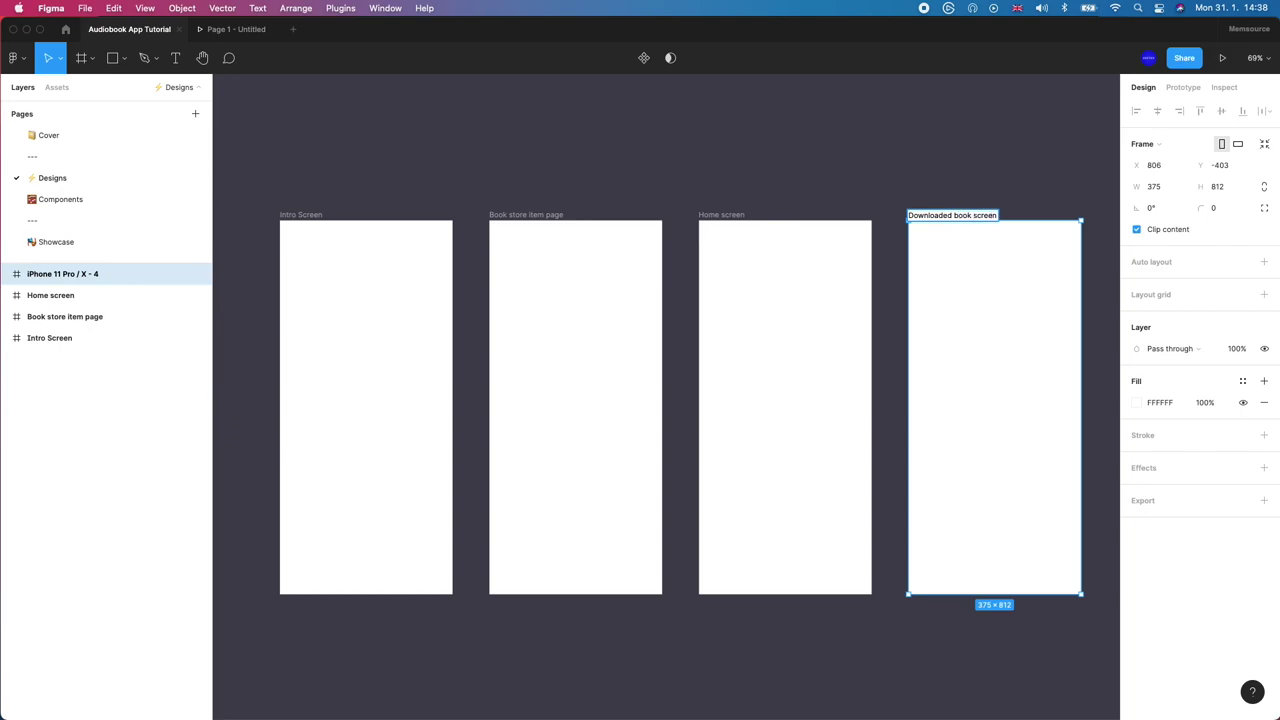
click(960, 136)
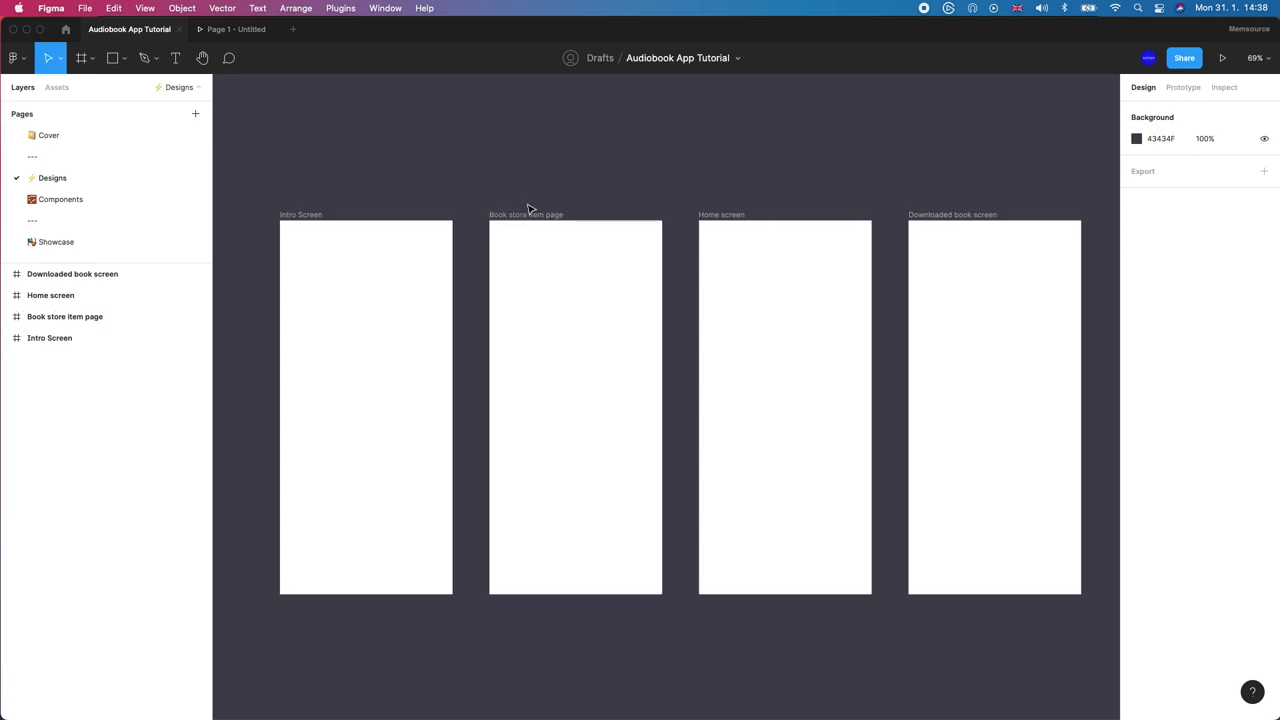
Step: Create a colour style named Background/White from the Intro Screen frame's white fill
scroll(528, 200, left, 2)
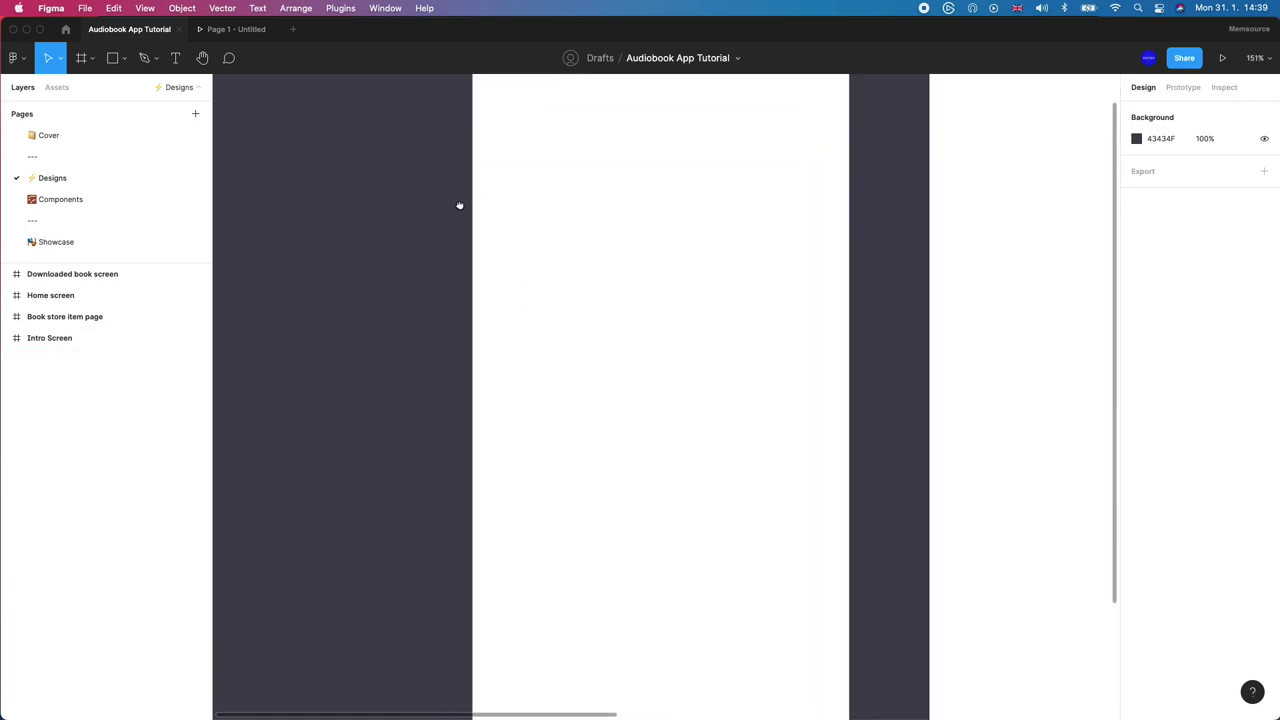
scroll(466, 377, down, 2)
scroll(468, 360, down, 3)
scroll(463, 251, down, 2)
scroll(467, 320, up, 2)
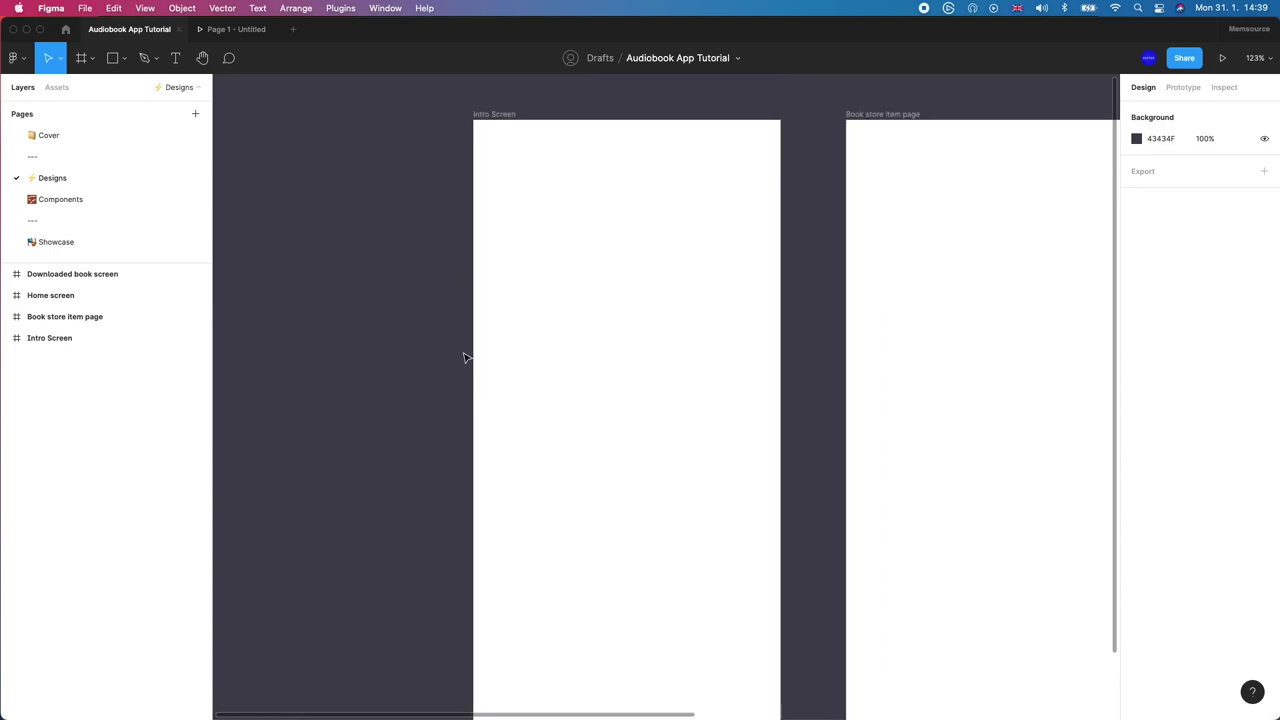
click(507, 114)
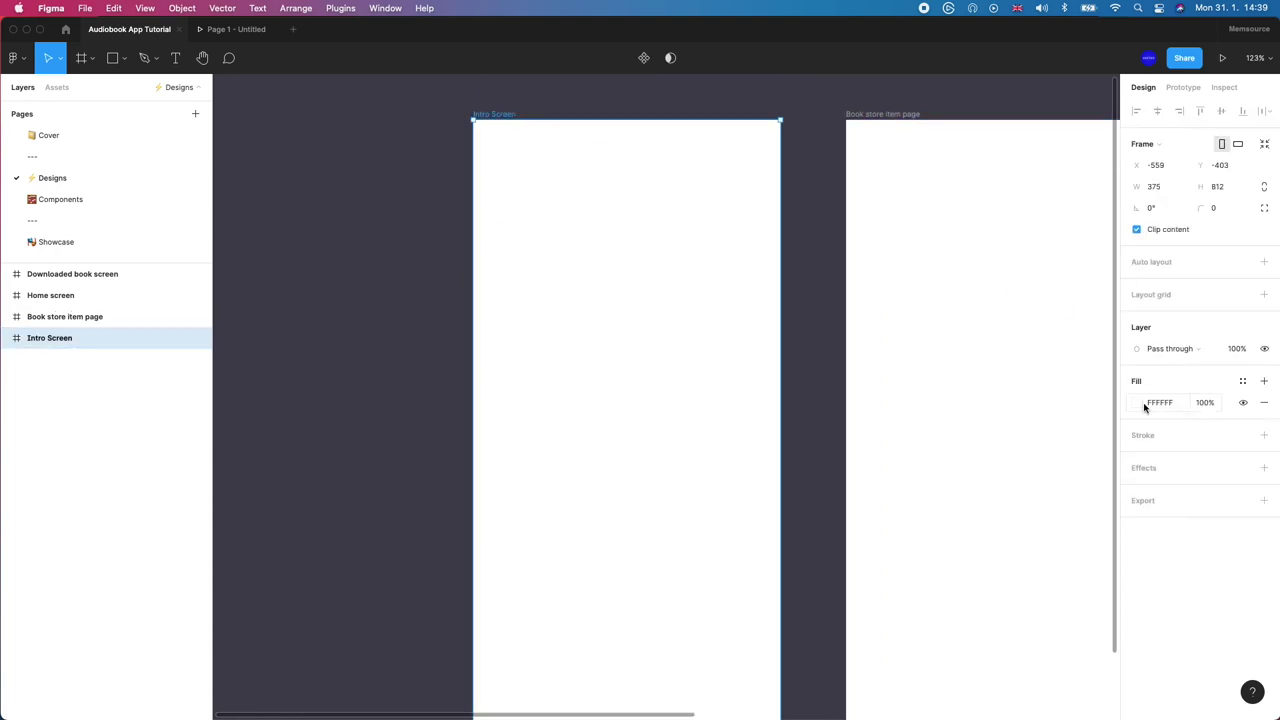
click(1243, 381)
click(1259, 405)
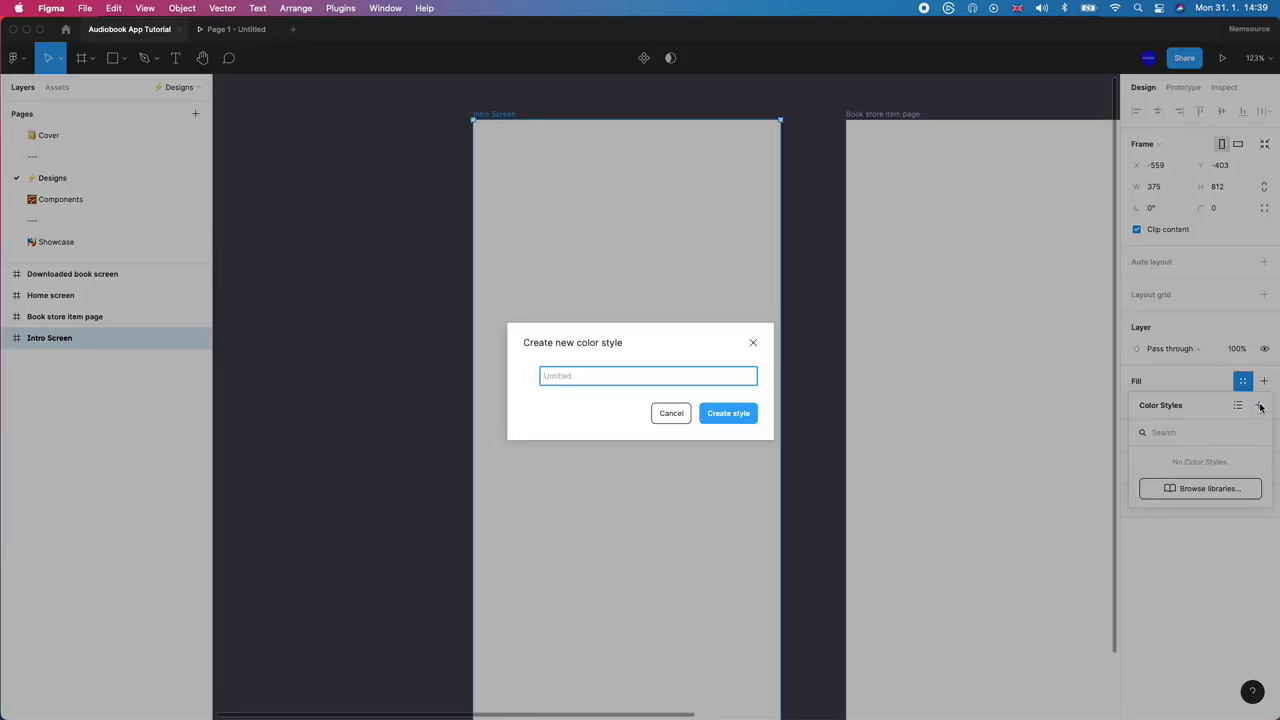
text(Background/White)
drag(588, 378, 536, 382)
click(597, 376)
drag(587, 376, 535, 374)
click(746, 417)
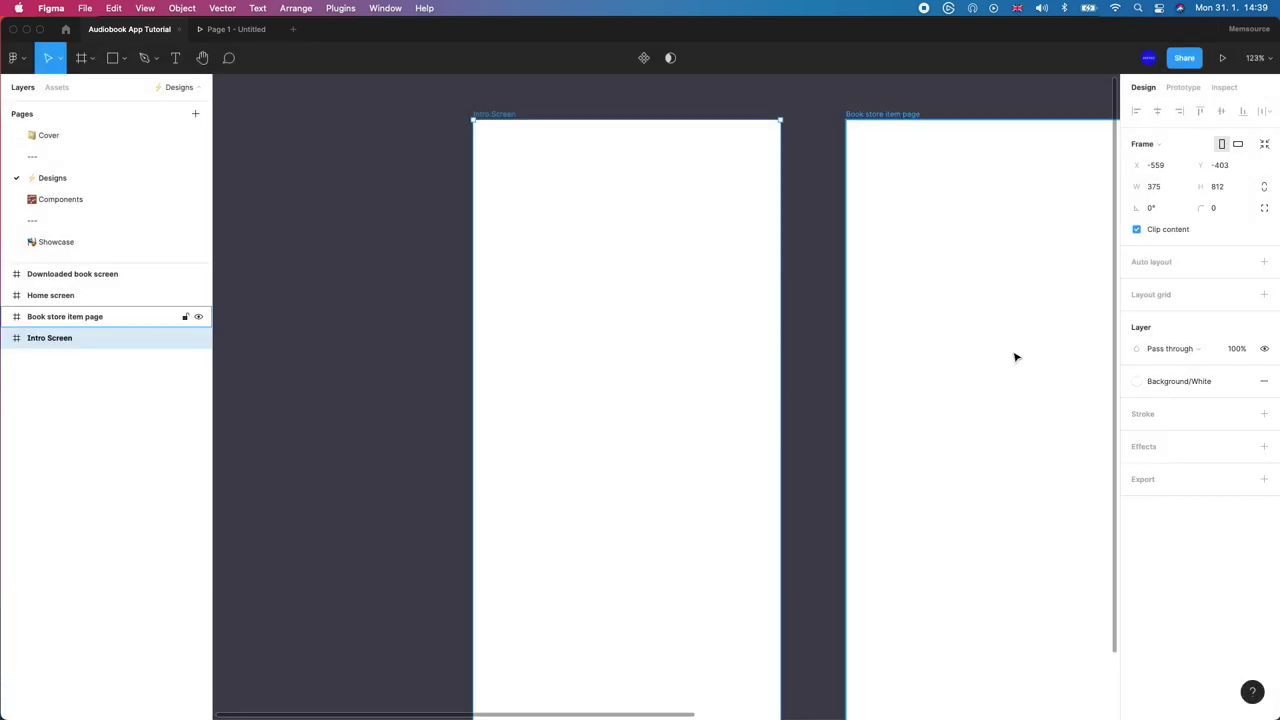
Step: Deselect the Intro Screen frame and scroll back over the frames
scroll(829, 257, down, 1)
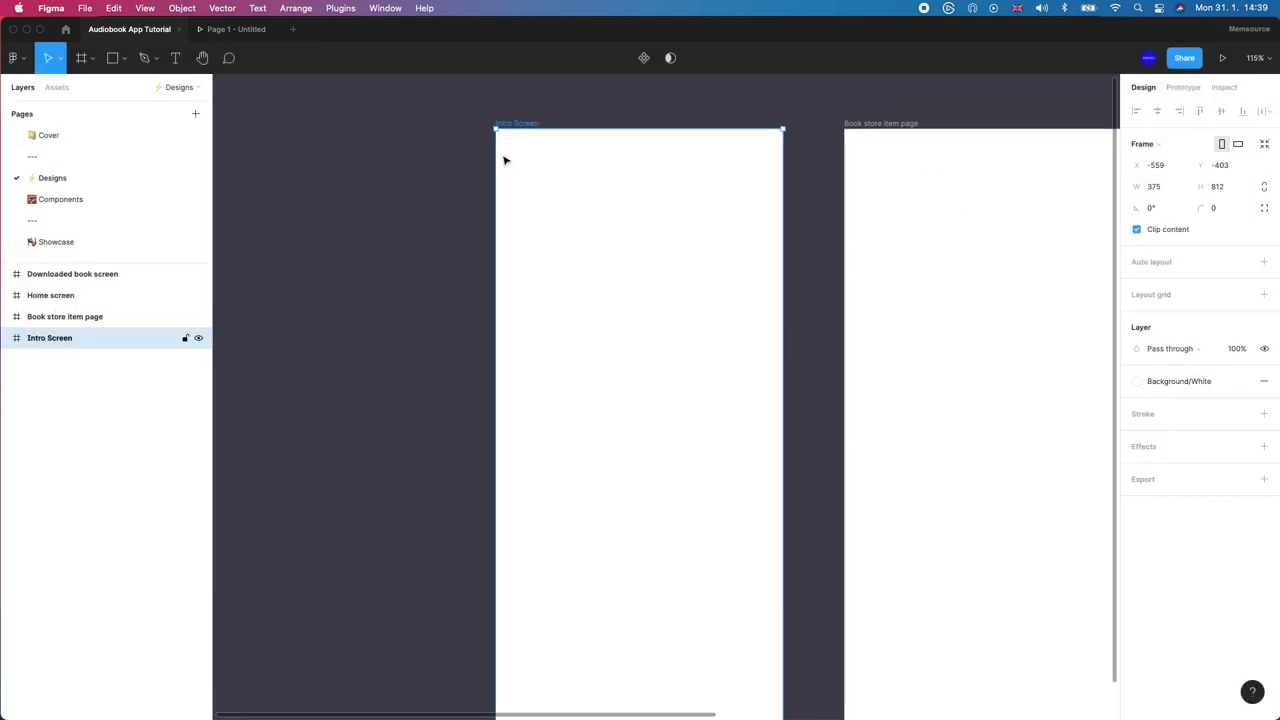
scroll(454, 246, right, 2)
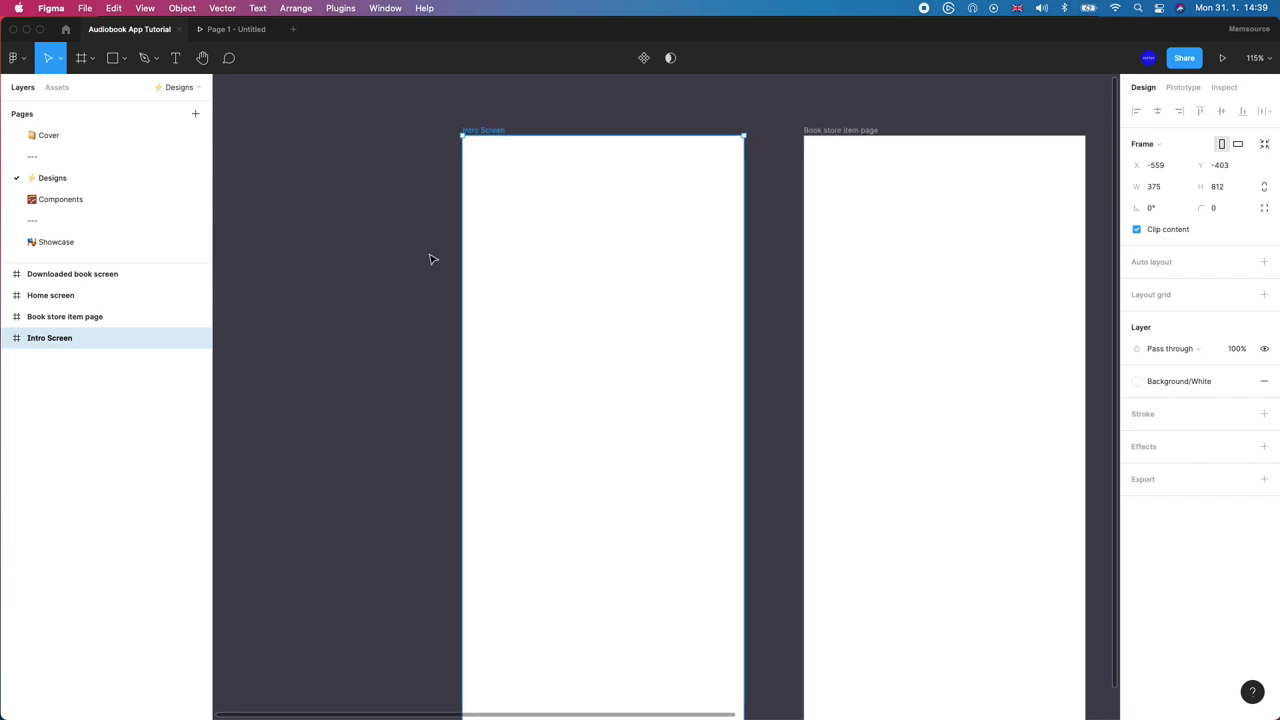
scroll(430, 259, down, 2)
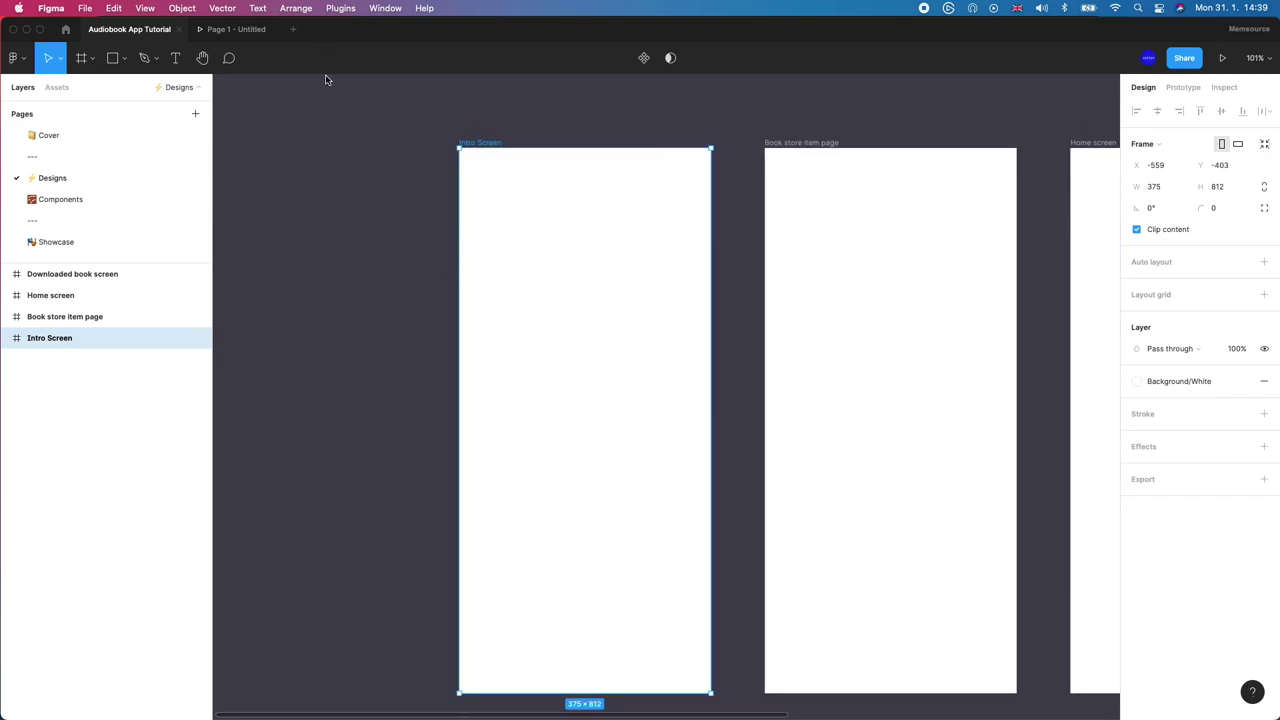
click(359, 233)
scroll(359, 233, up, 3)
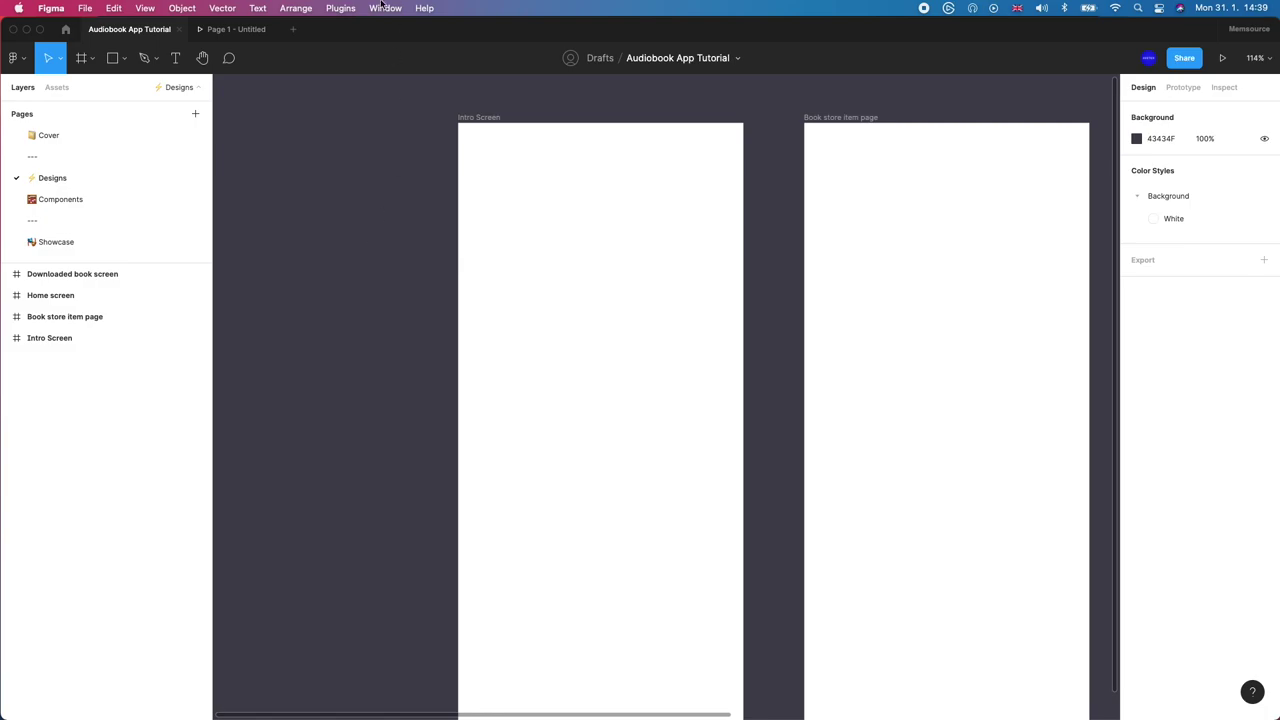
Step: Close the Page 1 - Untitled tab and launch the Blush illustration plugin
click(339, 7)
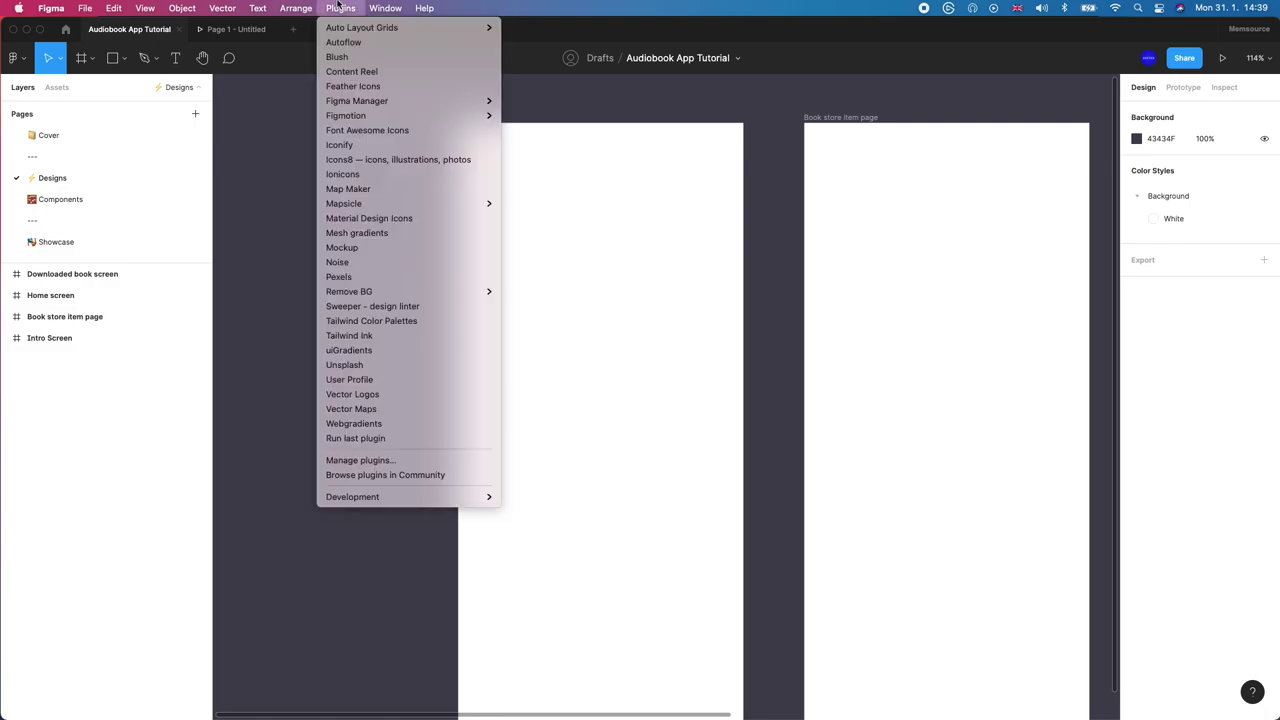
click(227, 141)
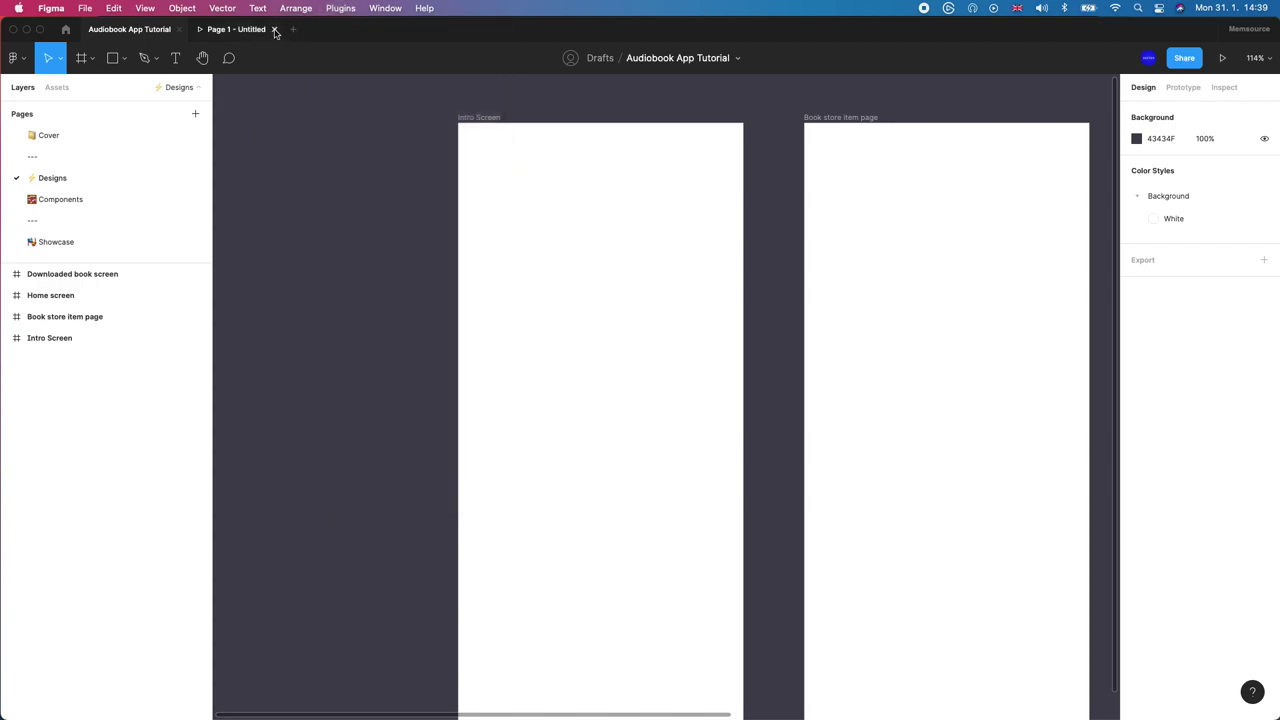
click(275, 30)
click(340, 8)
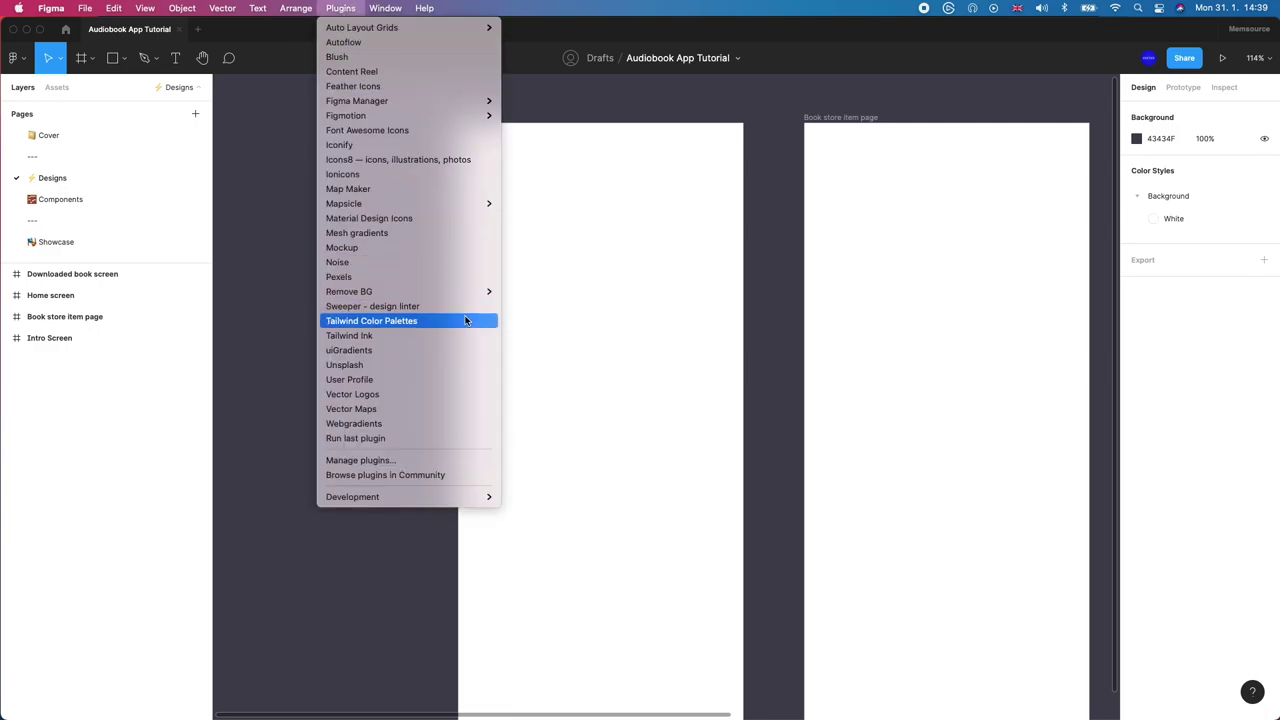
click(475, 57)
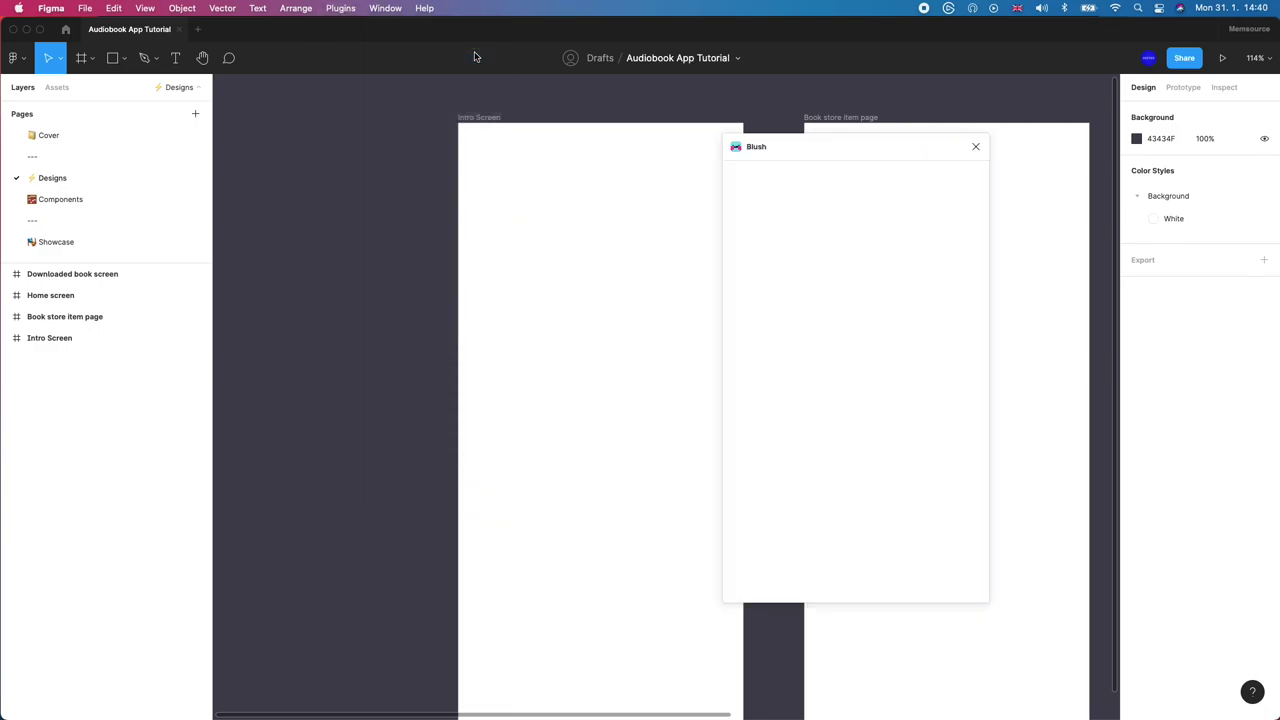
Step: Move the Blush window aside and browse to the Open Doodles illustration collection
drag(808, 156, 366, 158)
drag(541, 189, 545, 305)
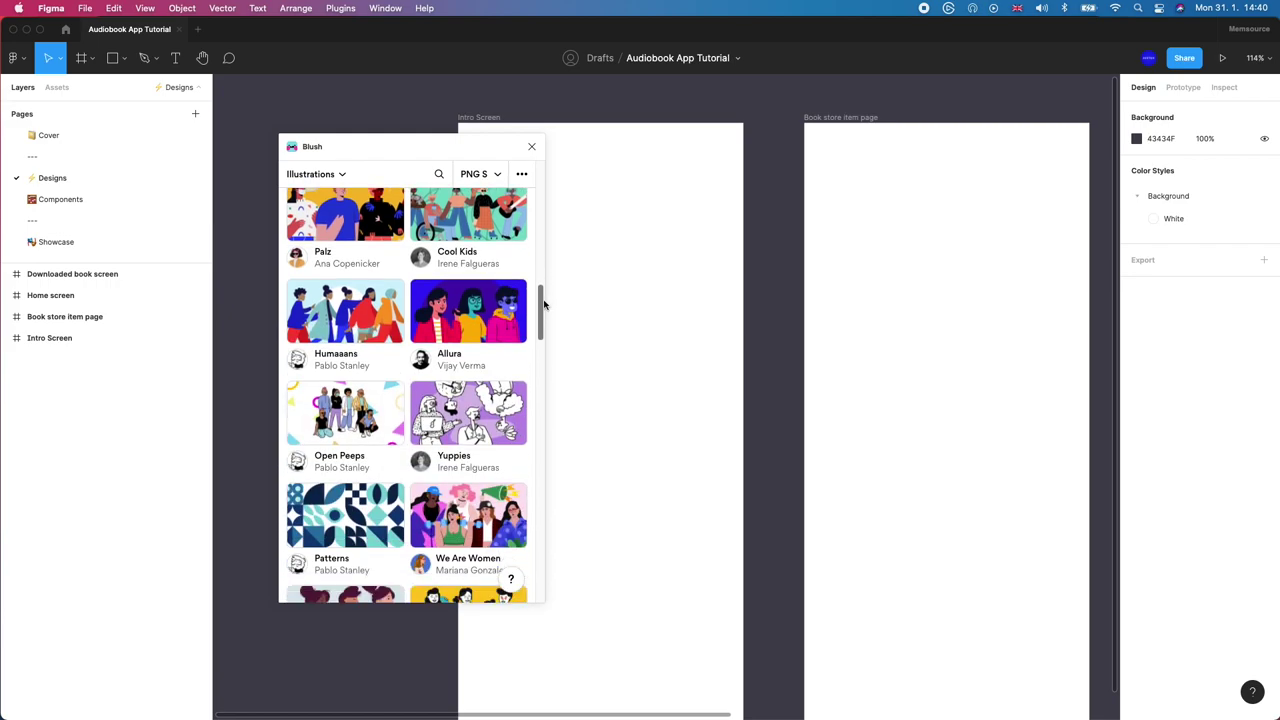
click(324, 368)
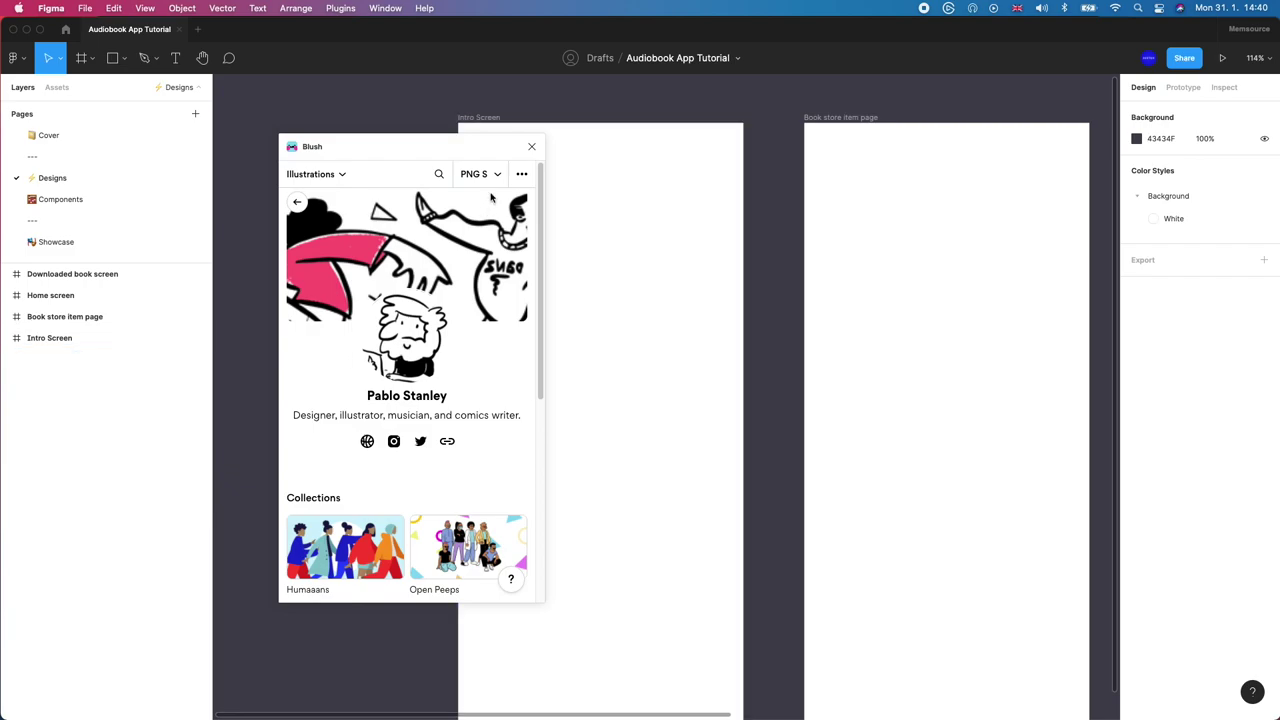
drag(541, 181, 523, 411)
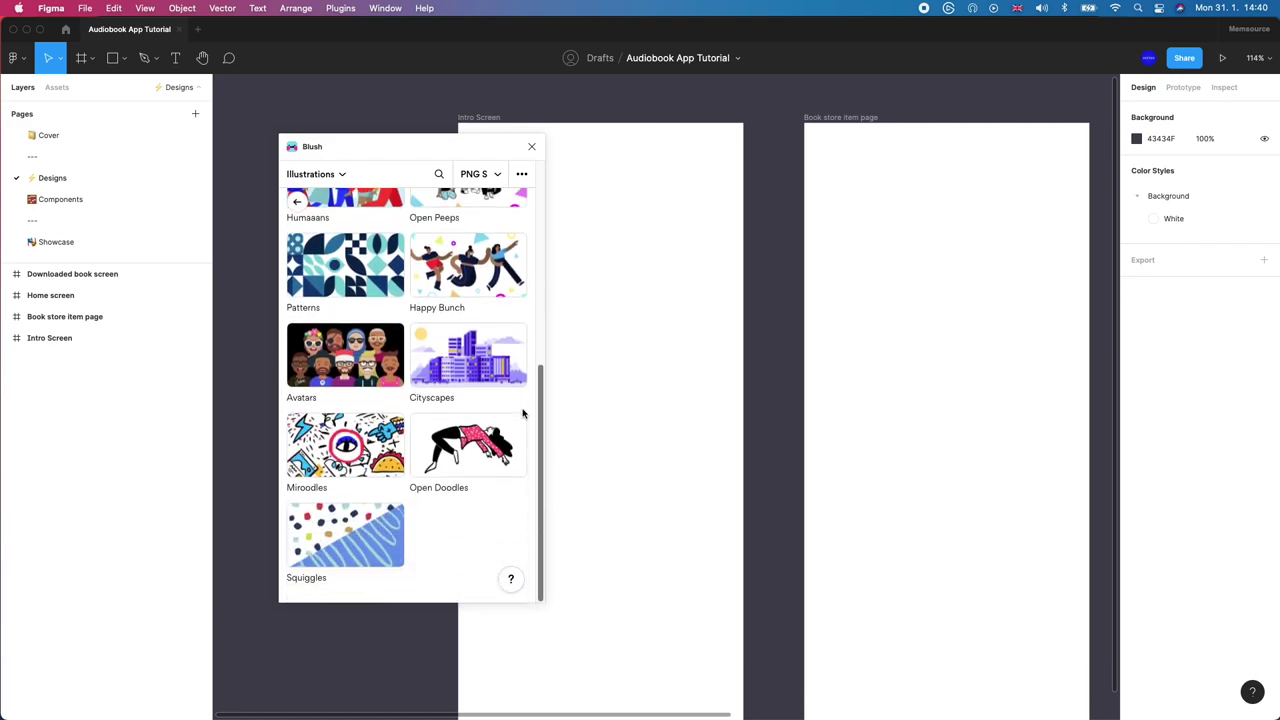
click(453, 490)
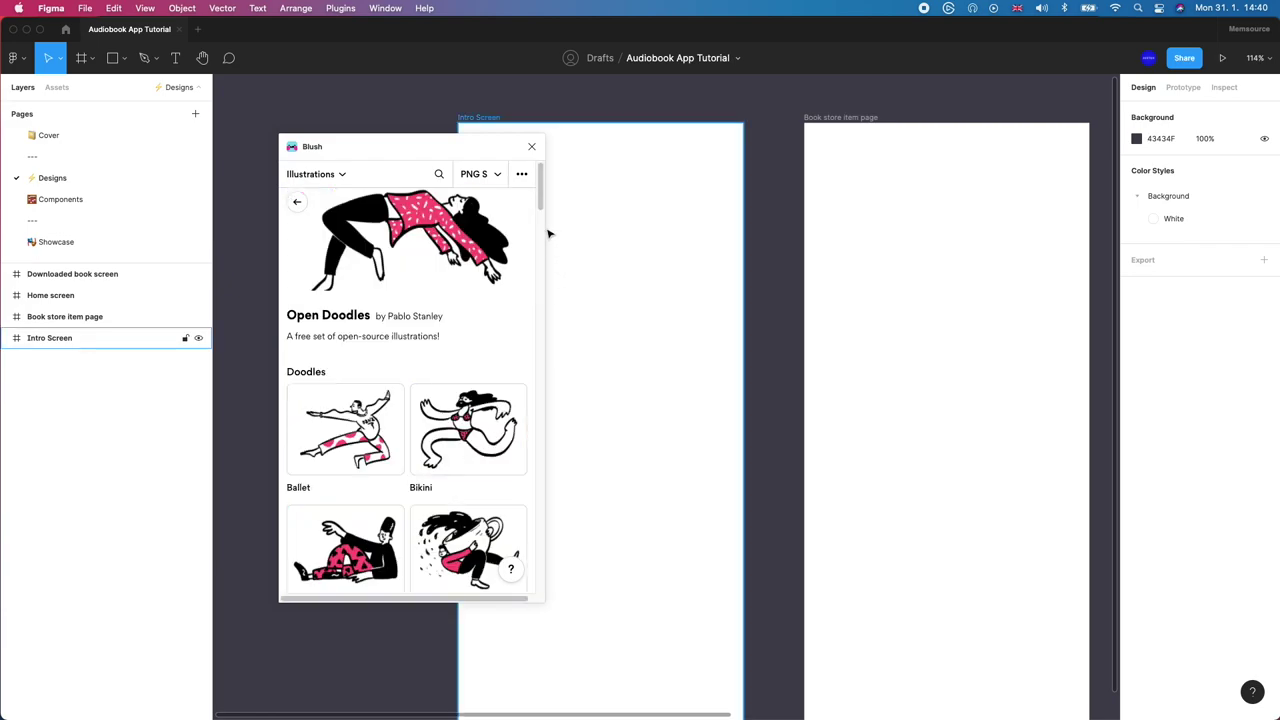
drag(540, 186, 541, 207)
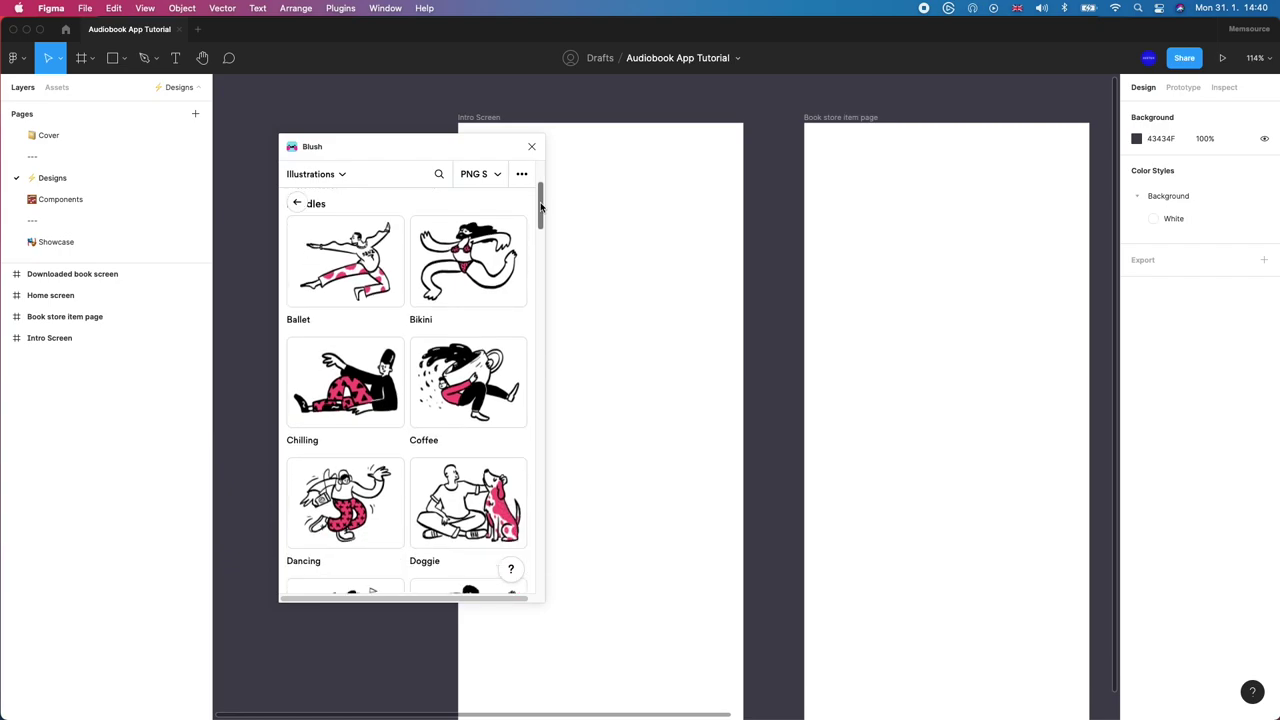
drag(540, 207, 538, 271)
drag(429, 151, 658, 121)
drag(755, 230, 738, 364)
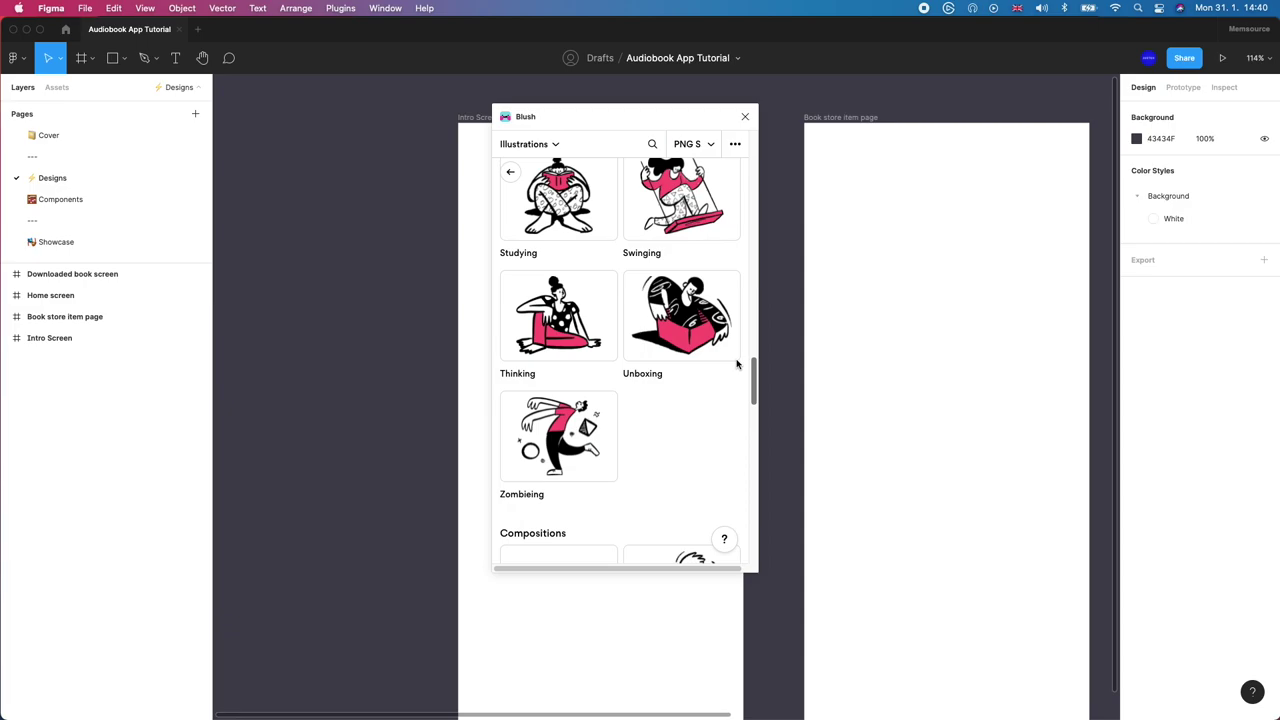
scroll(737, 364, up, 2)
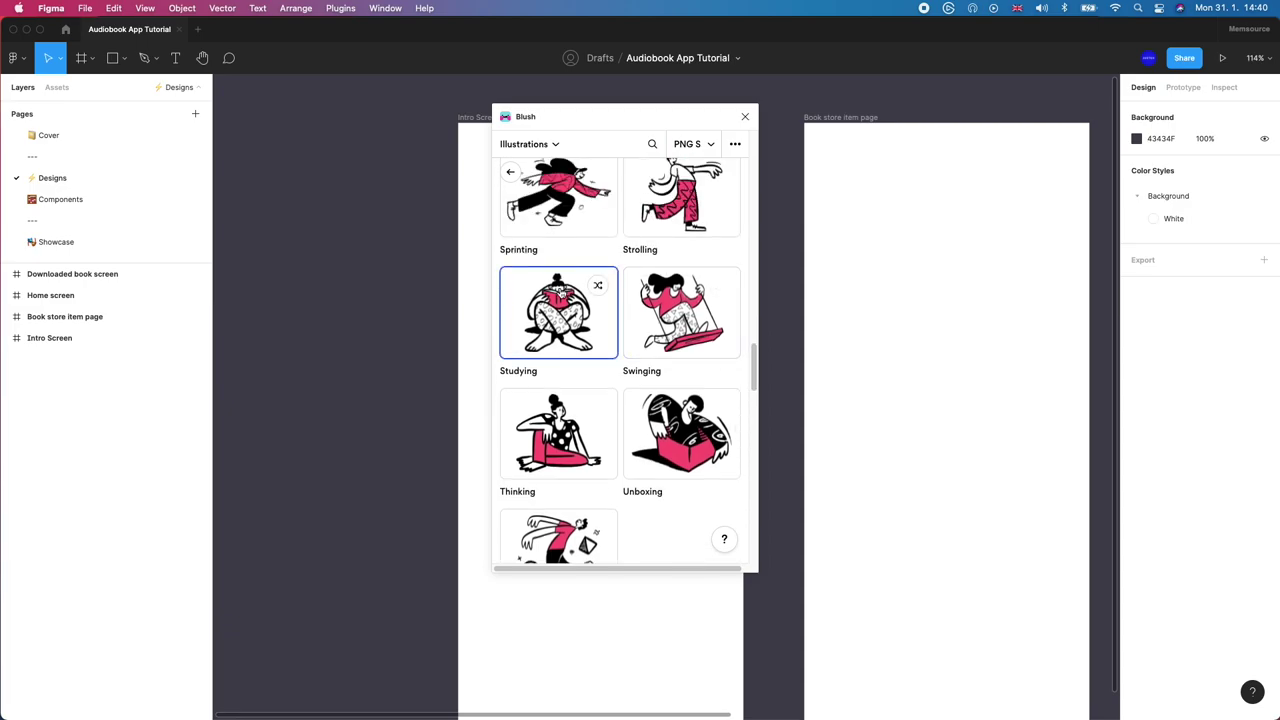
Step: Place the Studying doodle on Intro Screen, shrunk to 315×225 and centred near the top
click(551, 314)
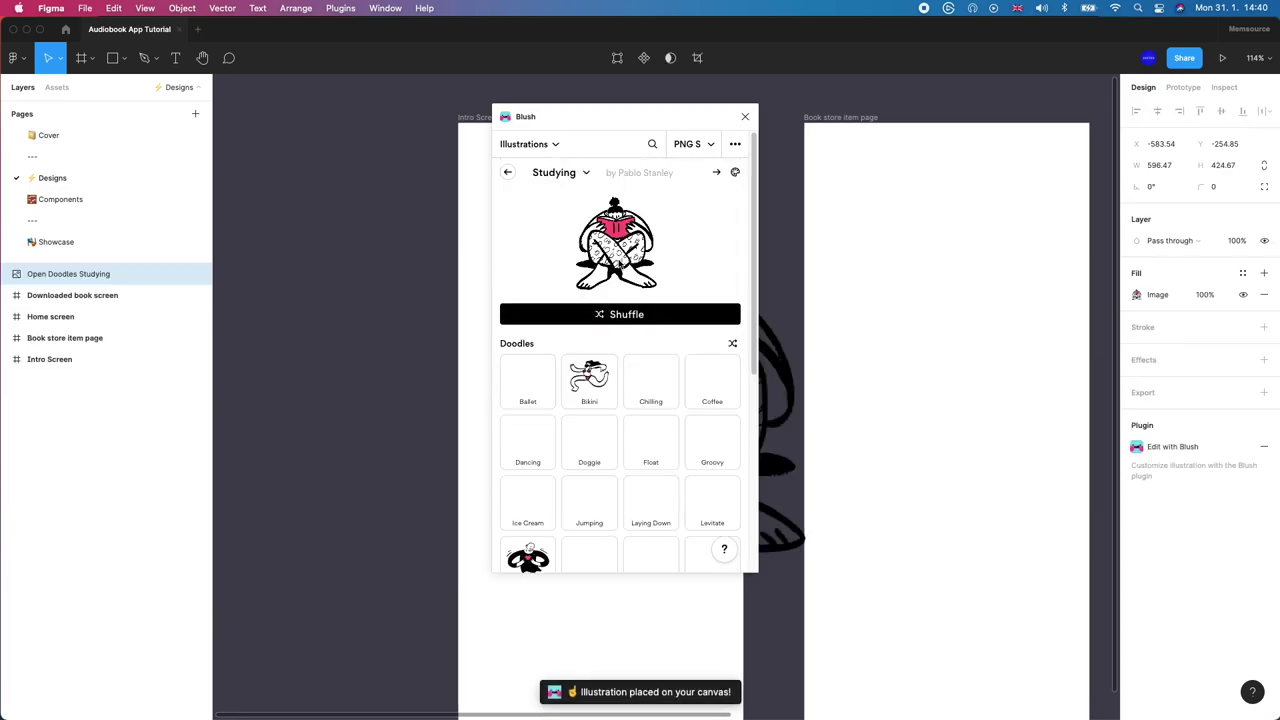
click(745, 116)
drag(700, 330, 658, 238)
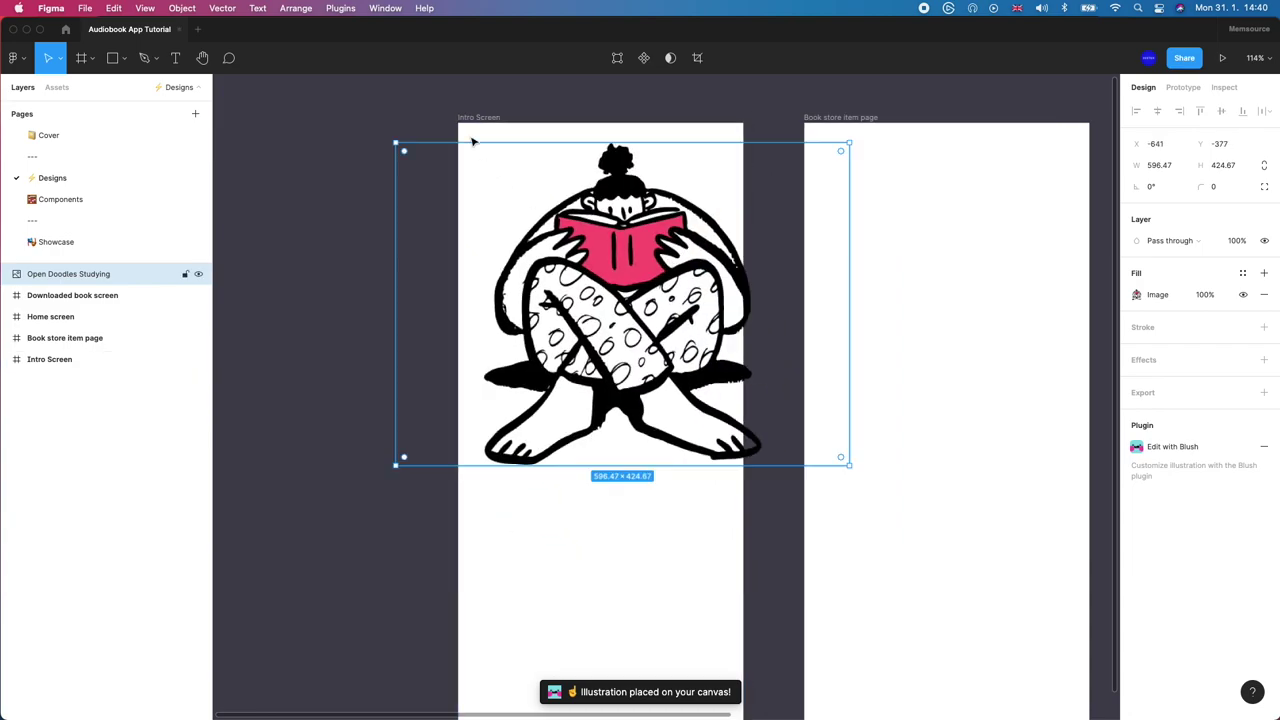
drag(398, 140, 608, 294)
drag(735, 369, 607, 275)
key(alt)
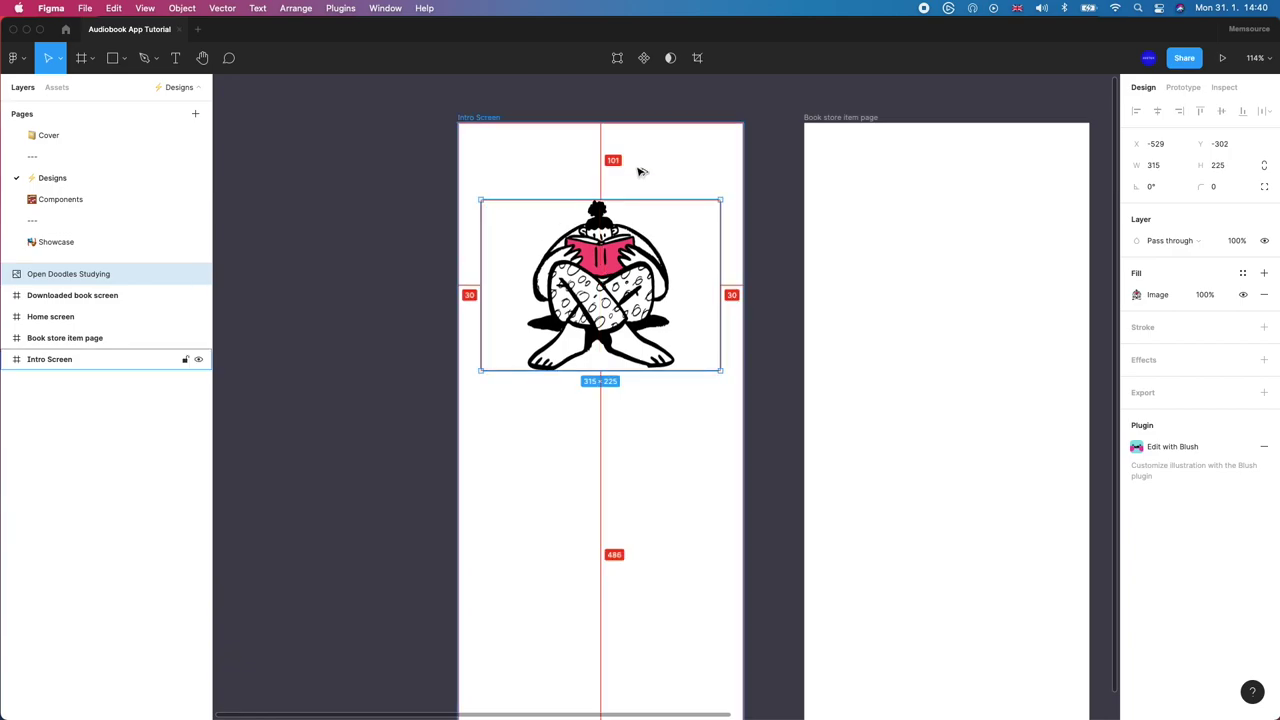
drag(647, 224, 645, 261)
key(alt)
Step: Add the text 'Paperback.' centred at the top of Intro Screen
key(t)
click(564, 137)
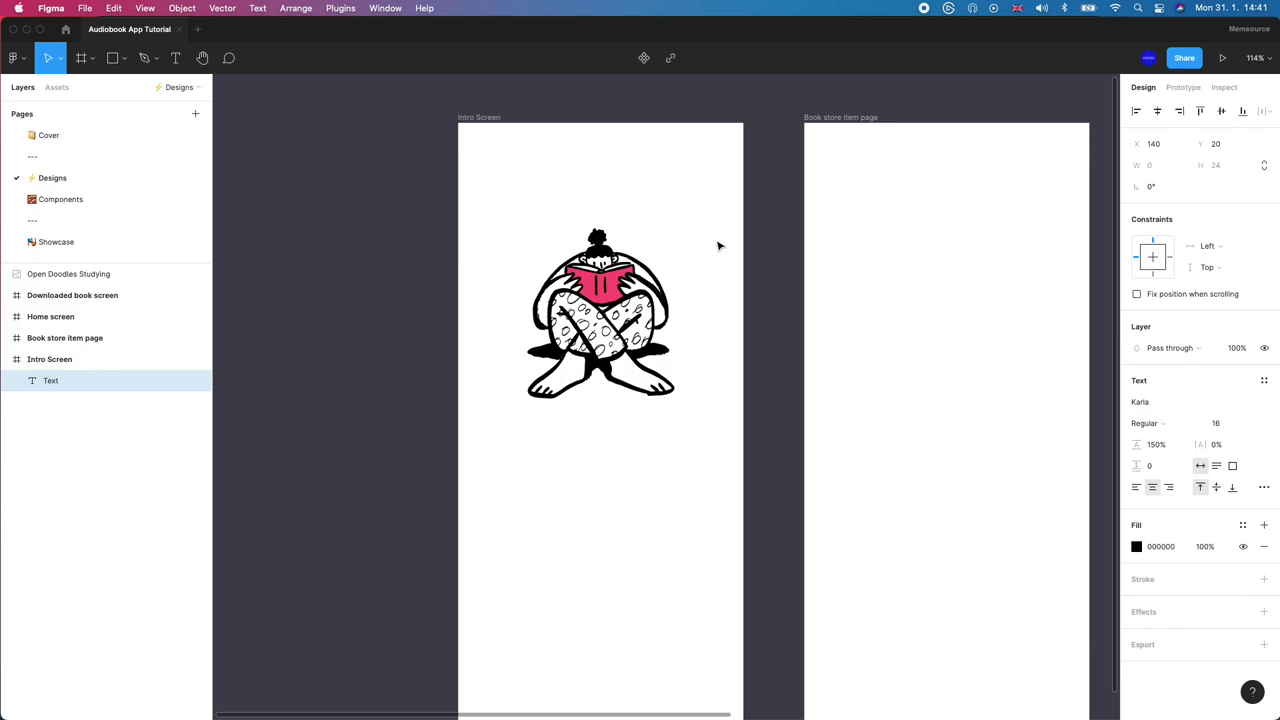
text(Paperback.)
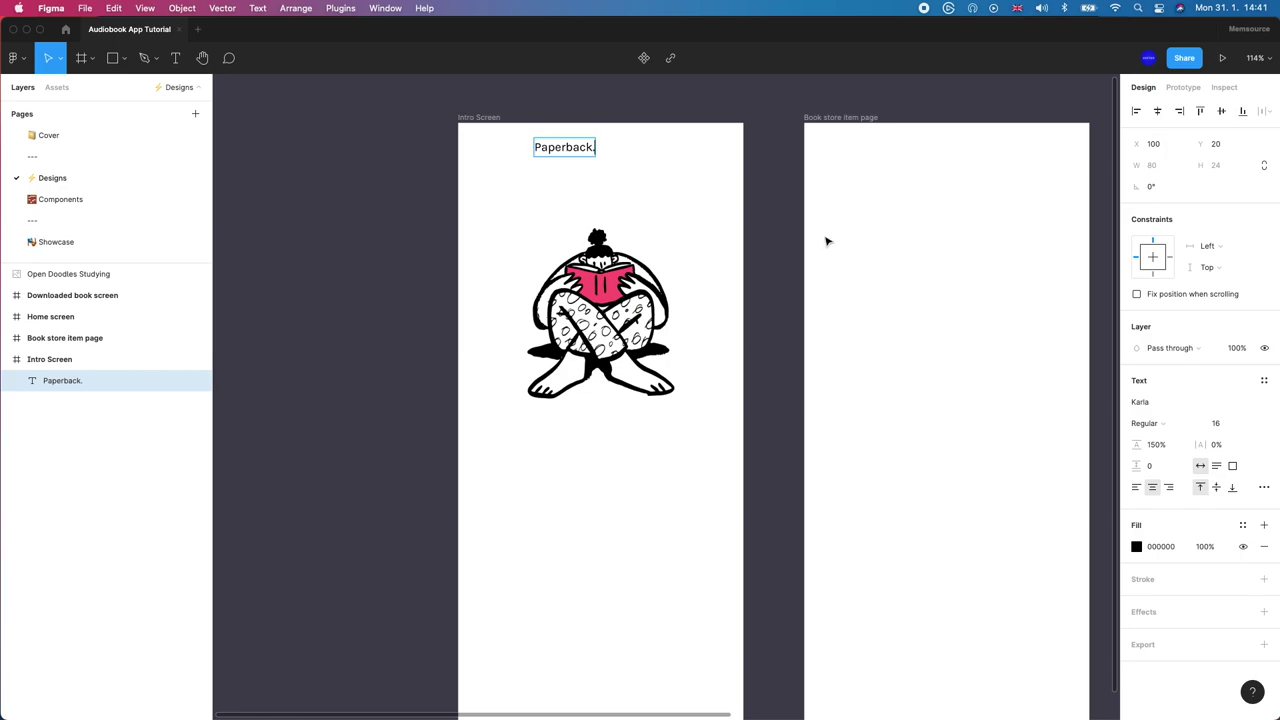
key(Escape)
drag(552, 150, 598, 154)
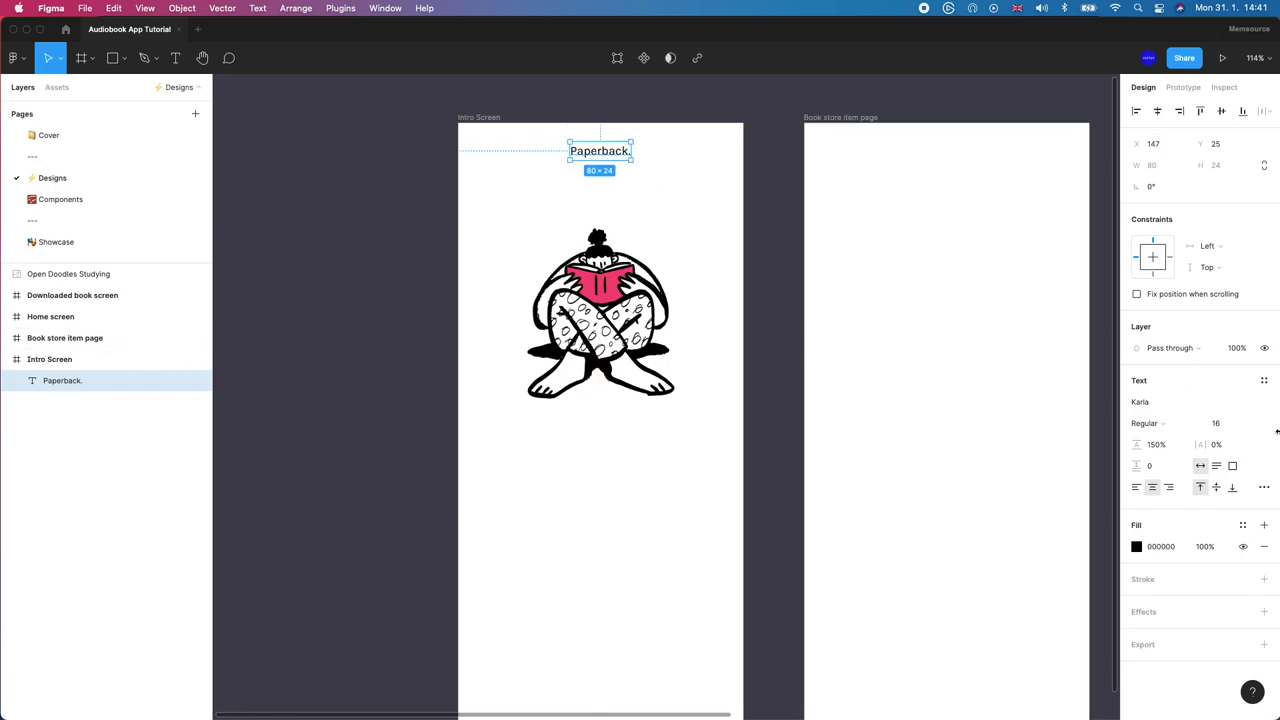
Step: Set the title's font to Newsreader Display and nudge it slightly lower
click(1171, 401)
text(Newsreader)
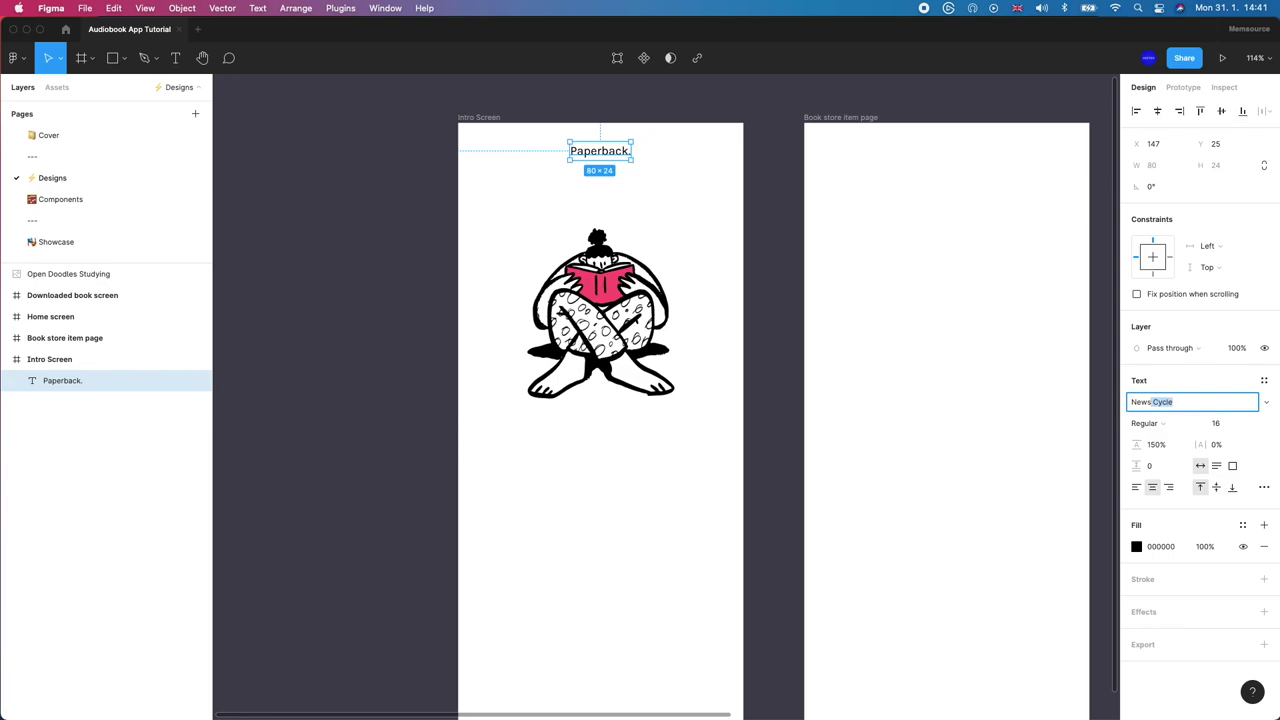
click(1266, 401)
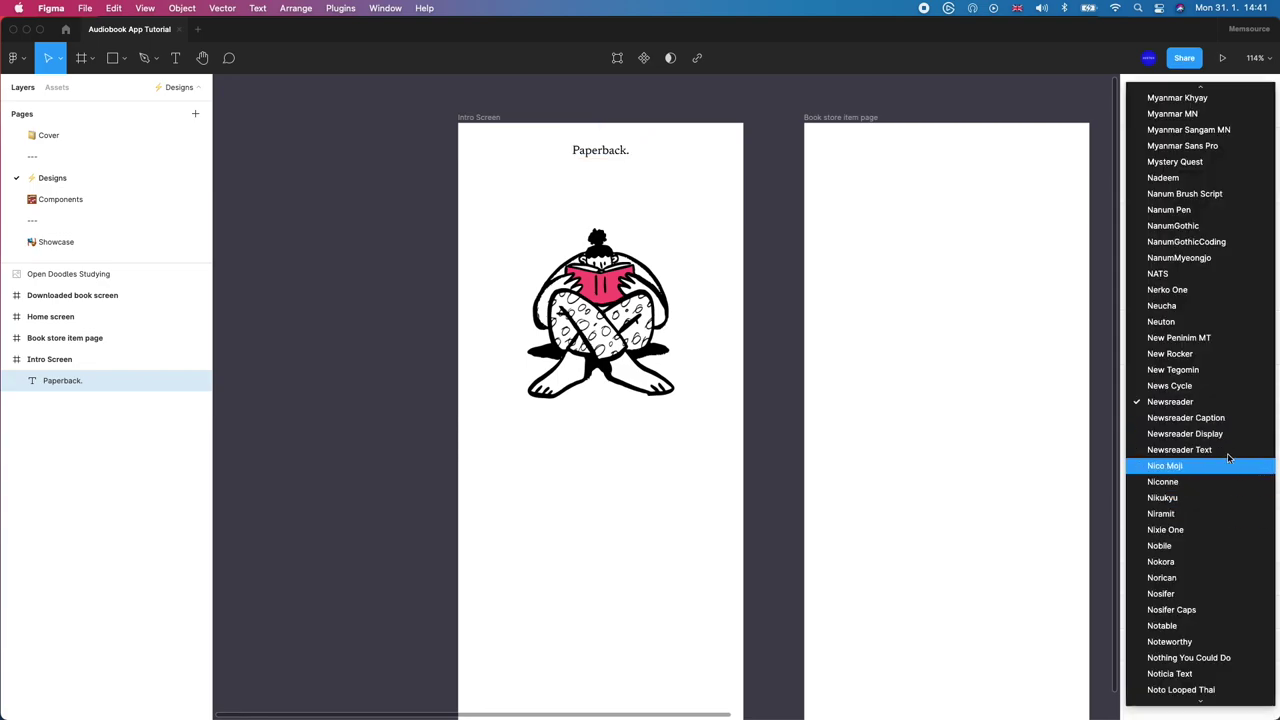
click(1234, 432)
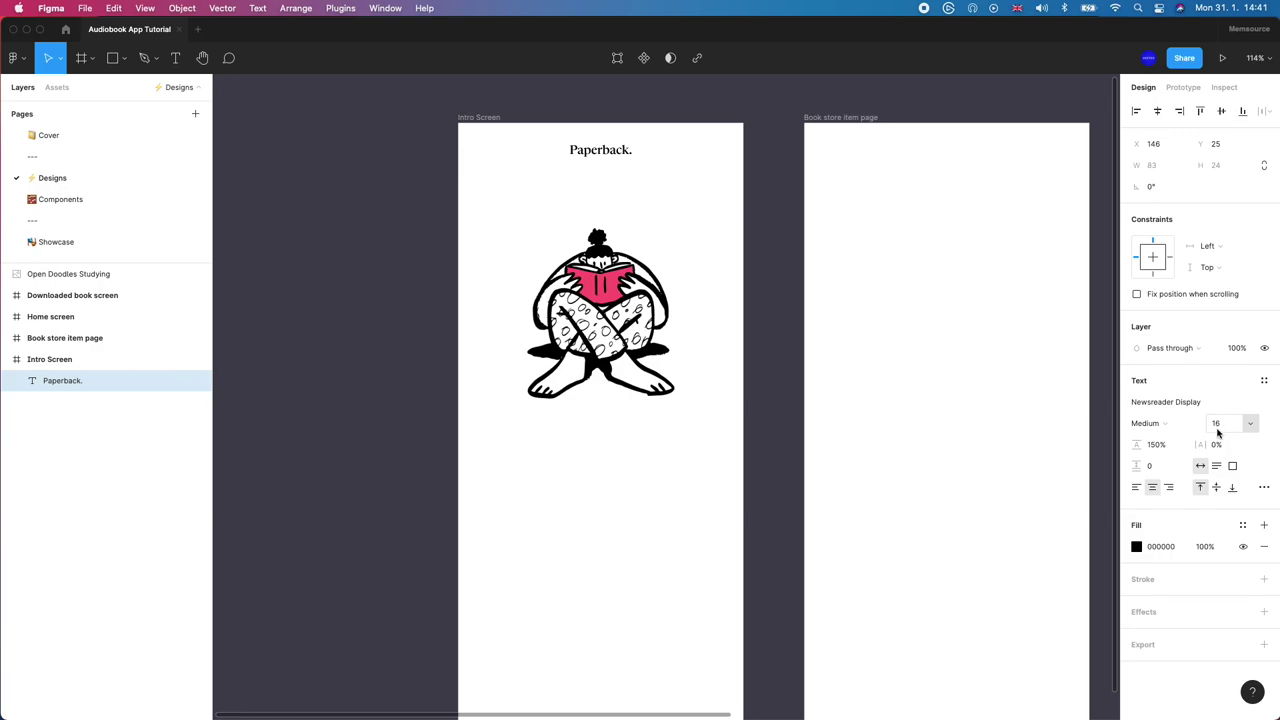
drag(610, 150, 610, 156)
Step: Colour the title's full stop FF6C6C and the rest of the text 292731
double_click(620, 150)
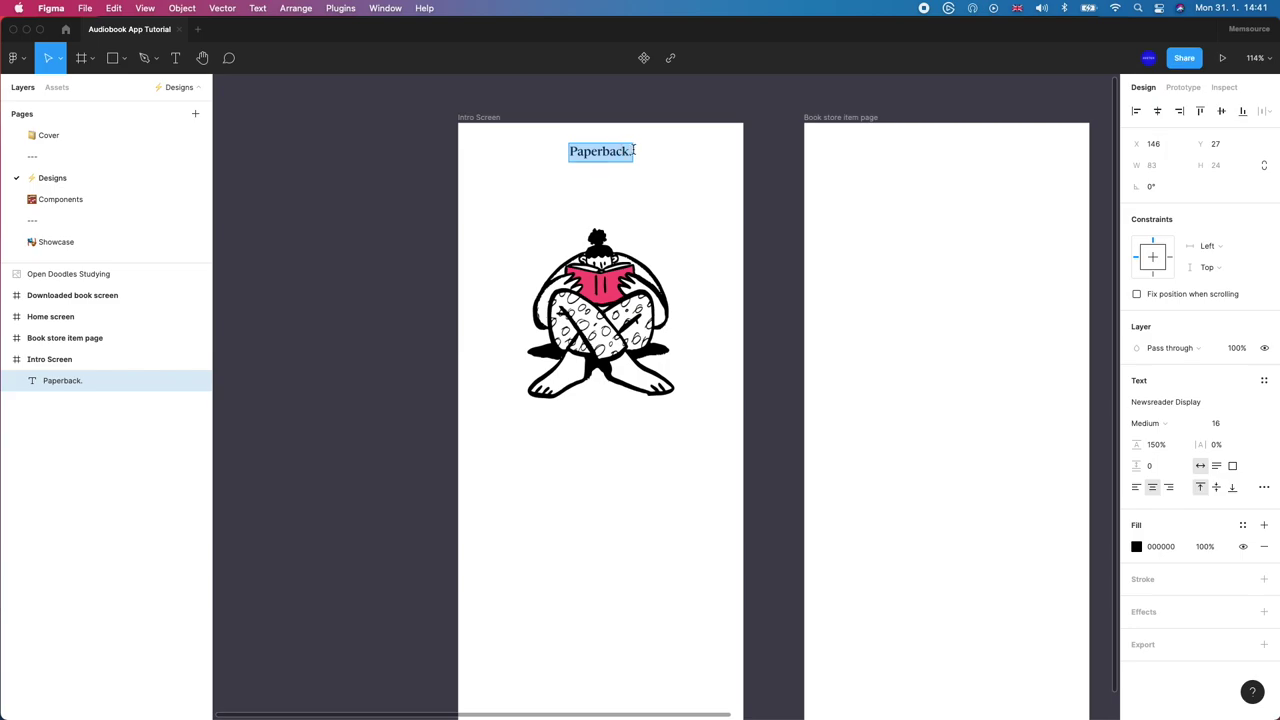
click(631, 151)
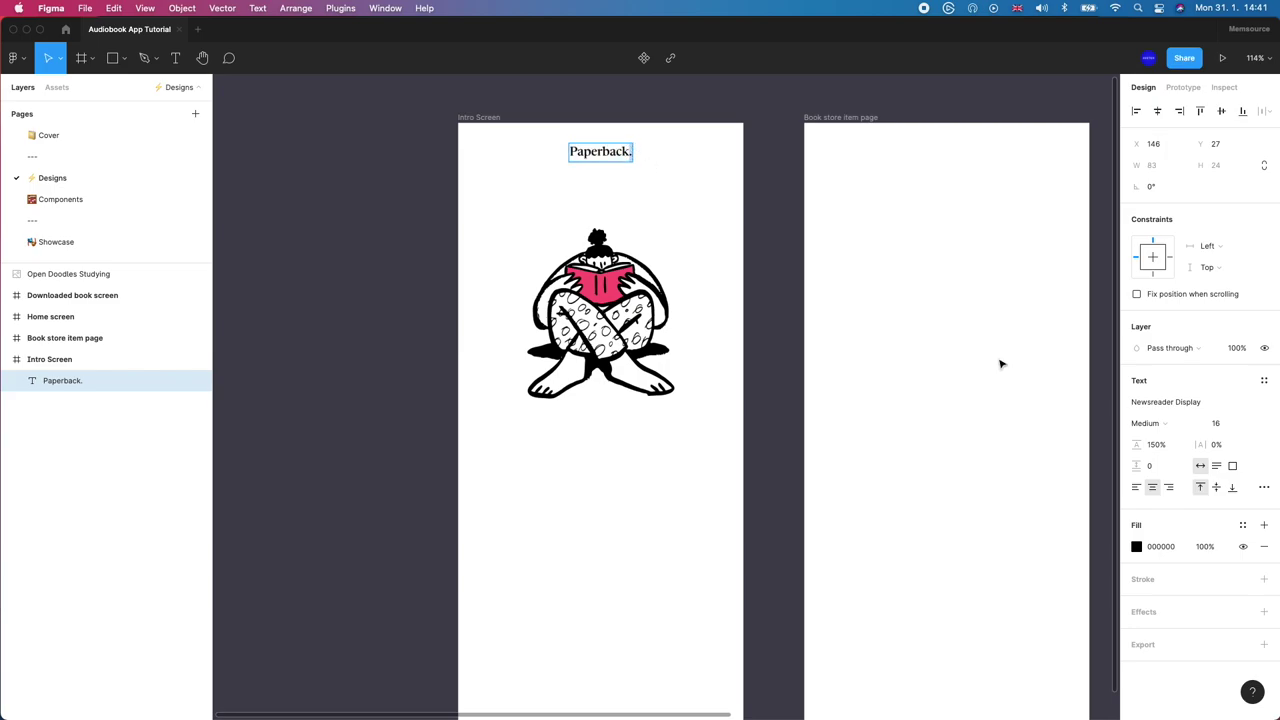
click(1172, 547)
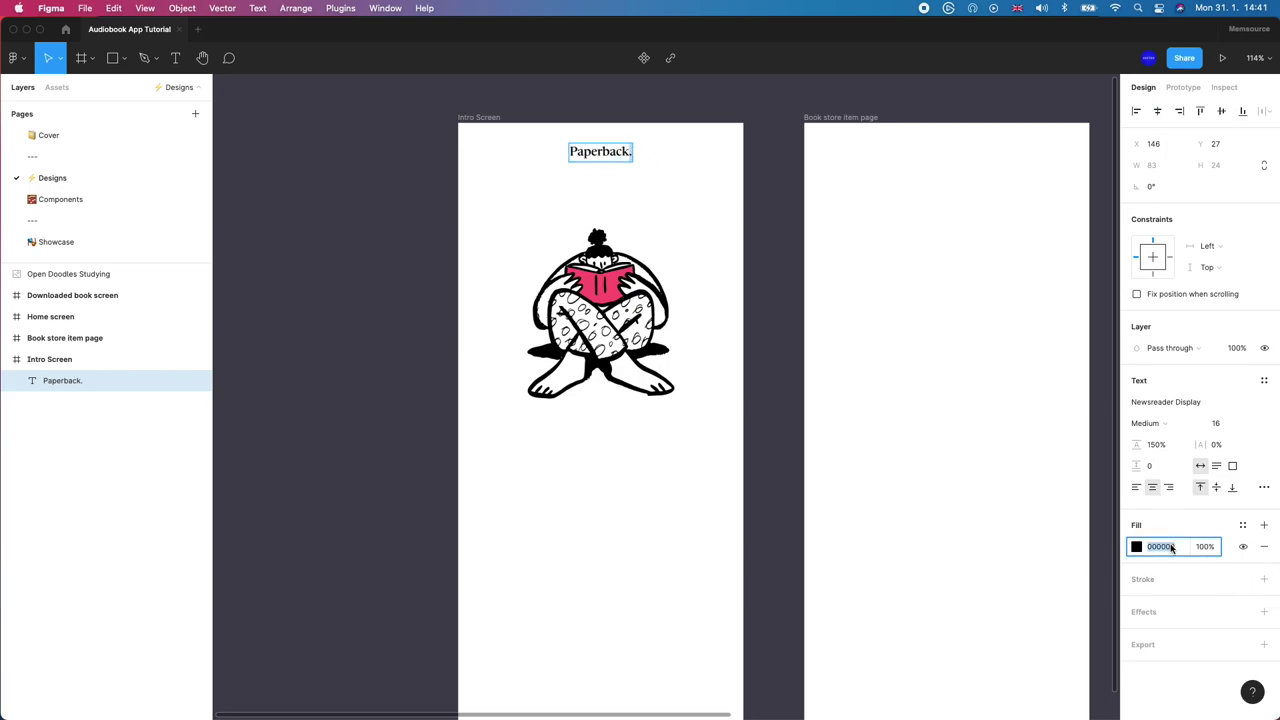
text(ff6c6c)
key(Return)
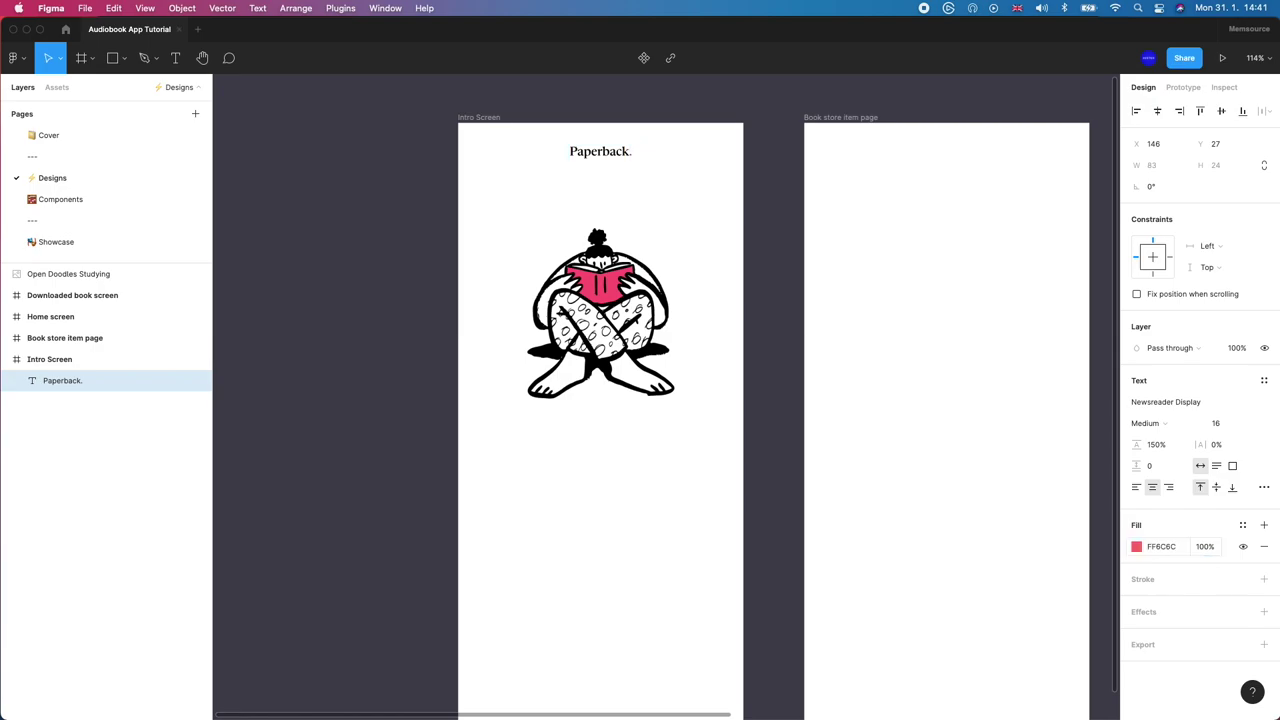
key(Escape)
click(1158, 633)
text(292731)
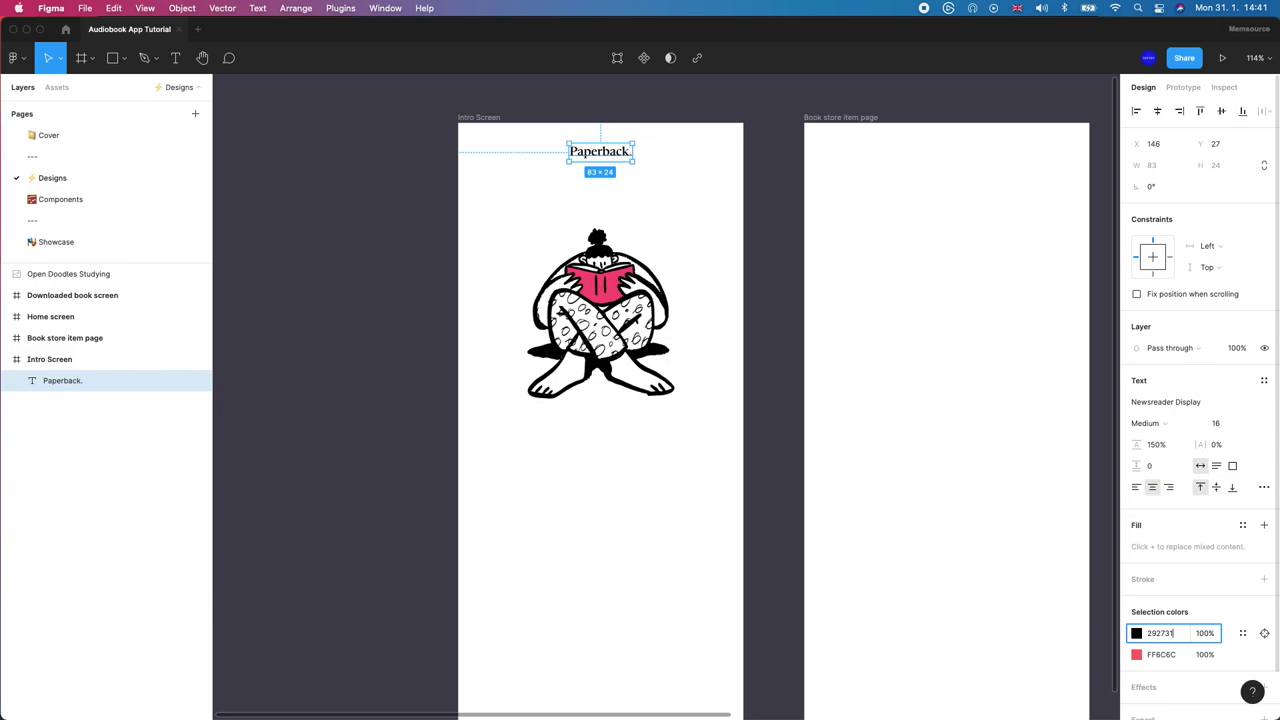
key(Return)
Step: Save the title's FF6C6C pink as the colour style Primary/Primary Pink
click(1242, 654)
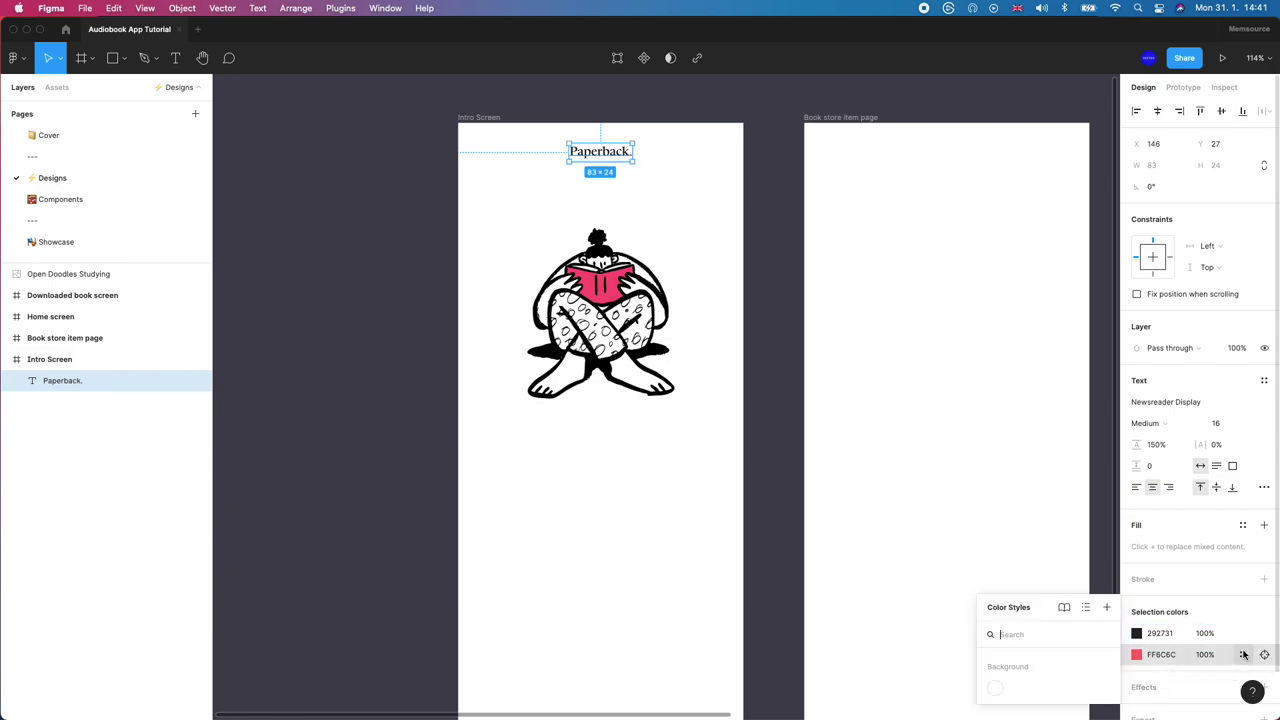
click(1108, 609)
text(Primary/Primary Pink)
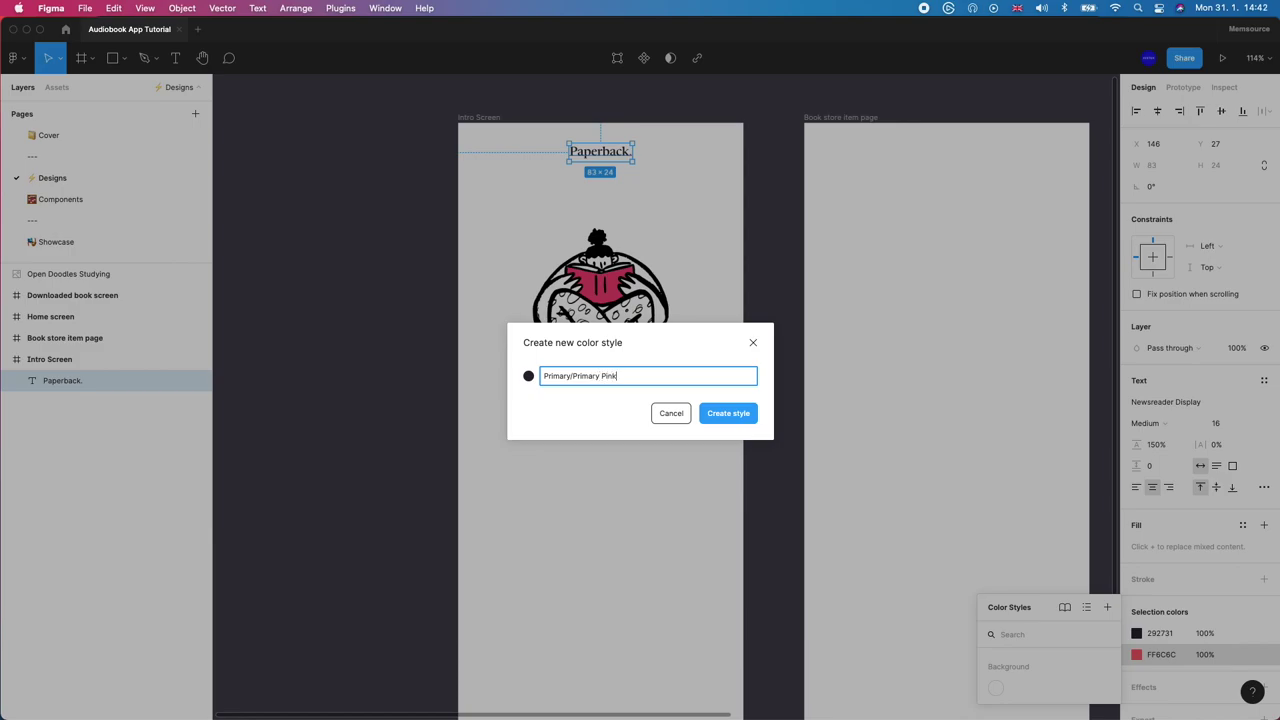
key(Return)
mouse_move(1239, 655)
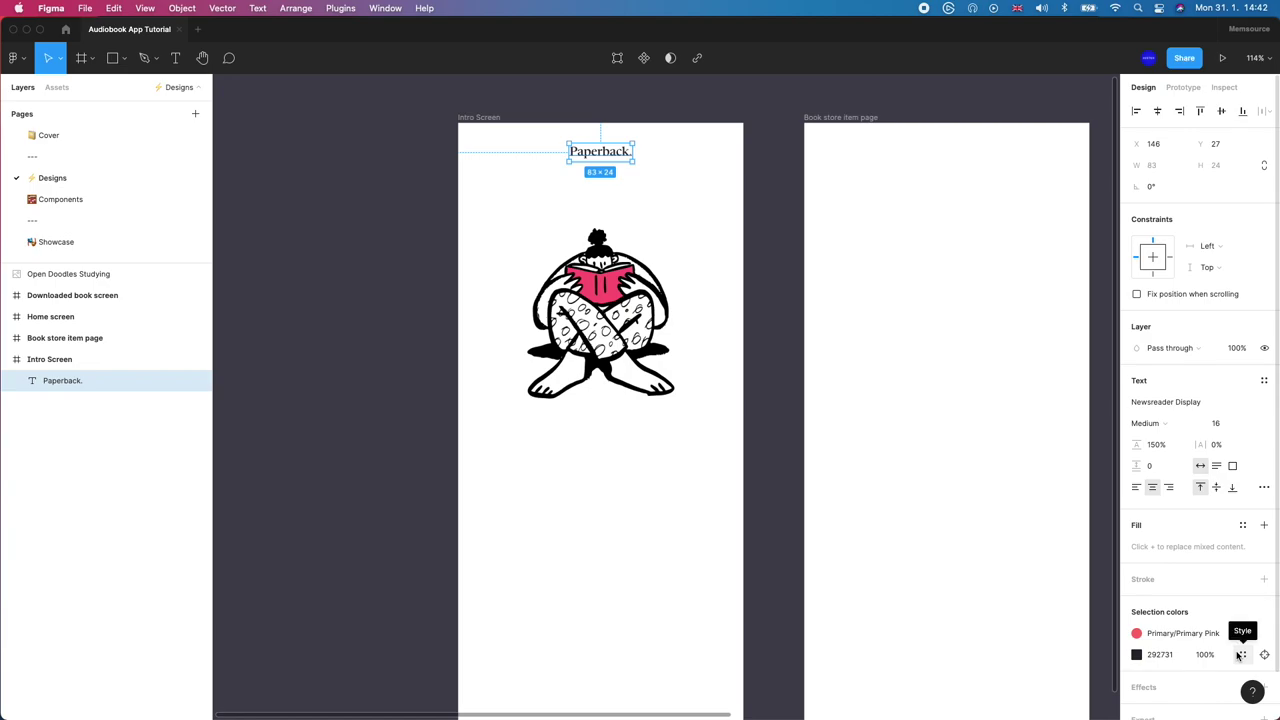
Step: Move the Paperback. title down by one pixel
click(677, 209)
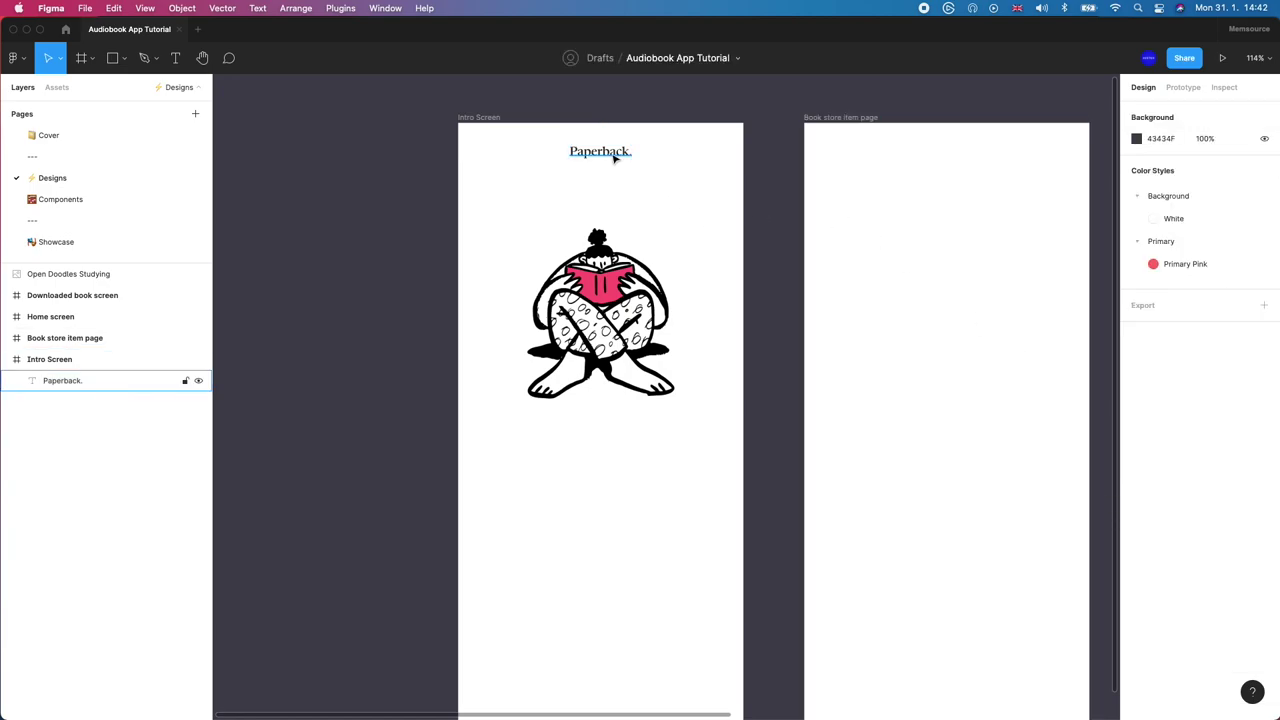
click(617, 157)
click(715, 216)
click(623, 156)
key(Down)
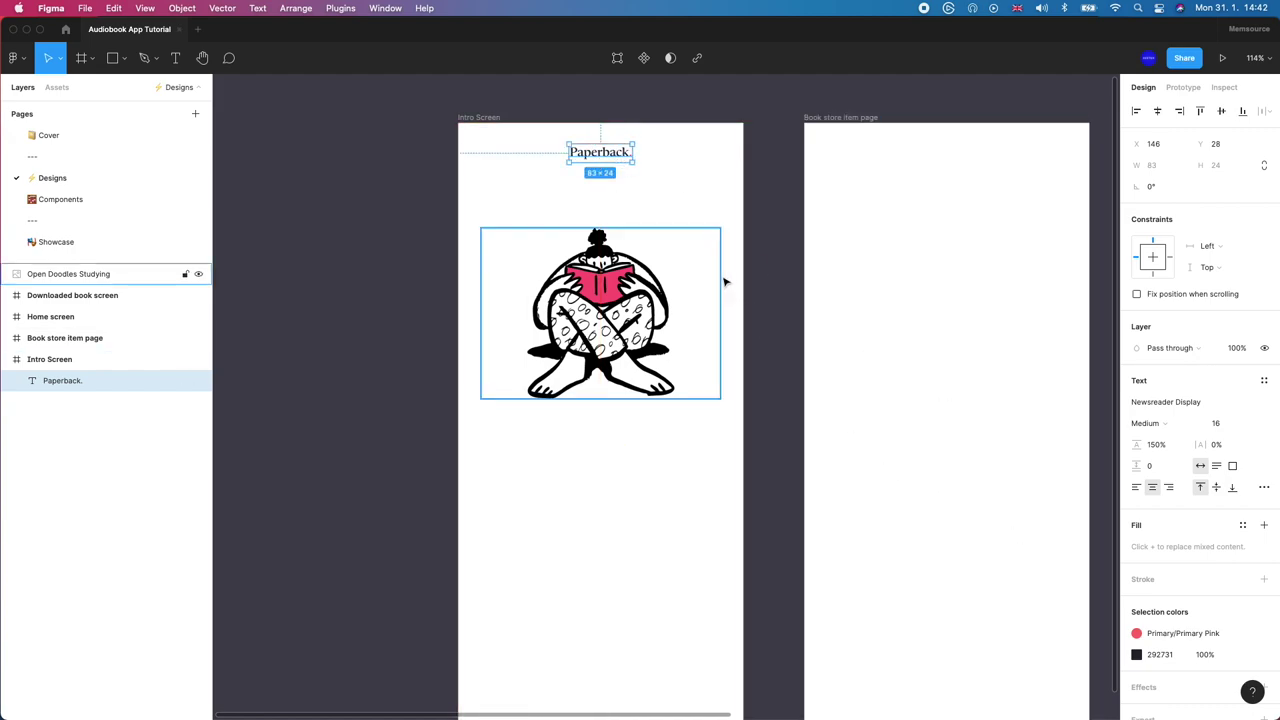
click(645, 178)
Step: Set the Paperback. title's font size to 20
click(590, 152)
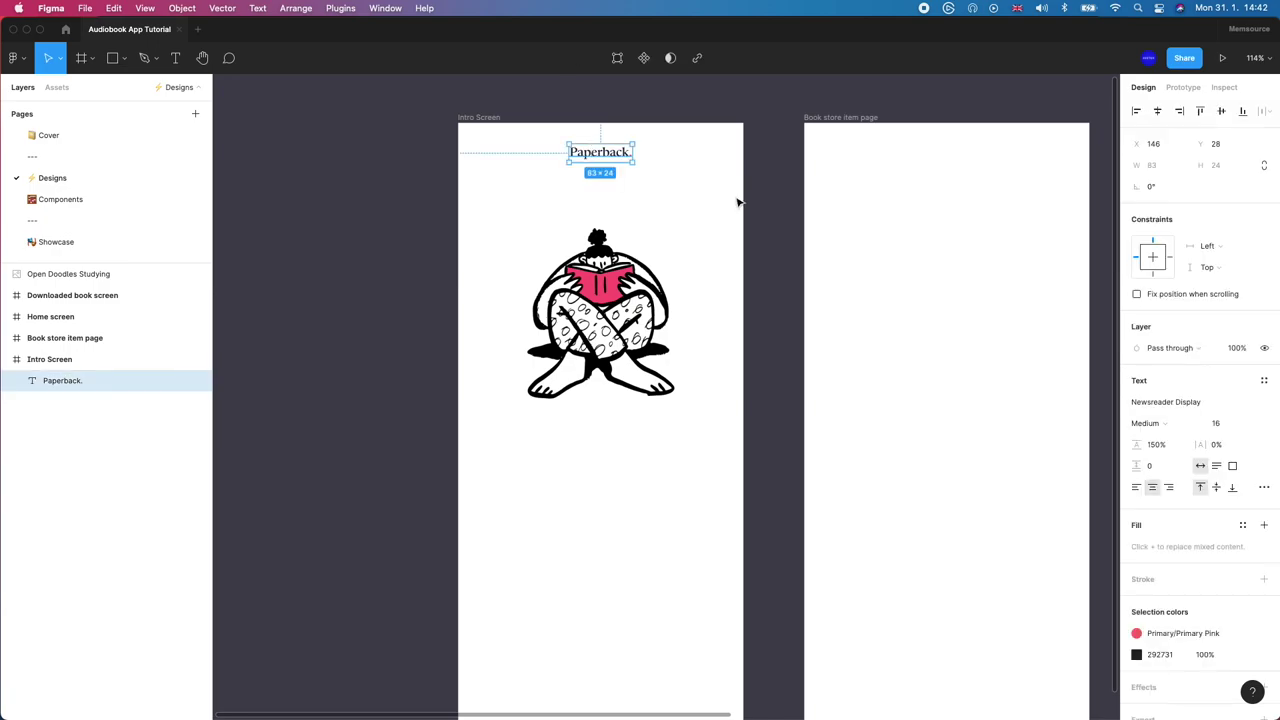
click(1234, 422)
text(20)
key(Return)
key(alt)
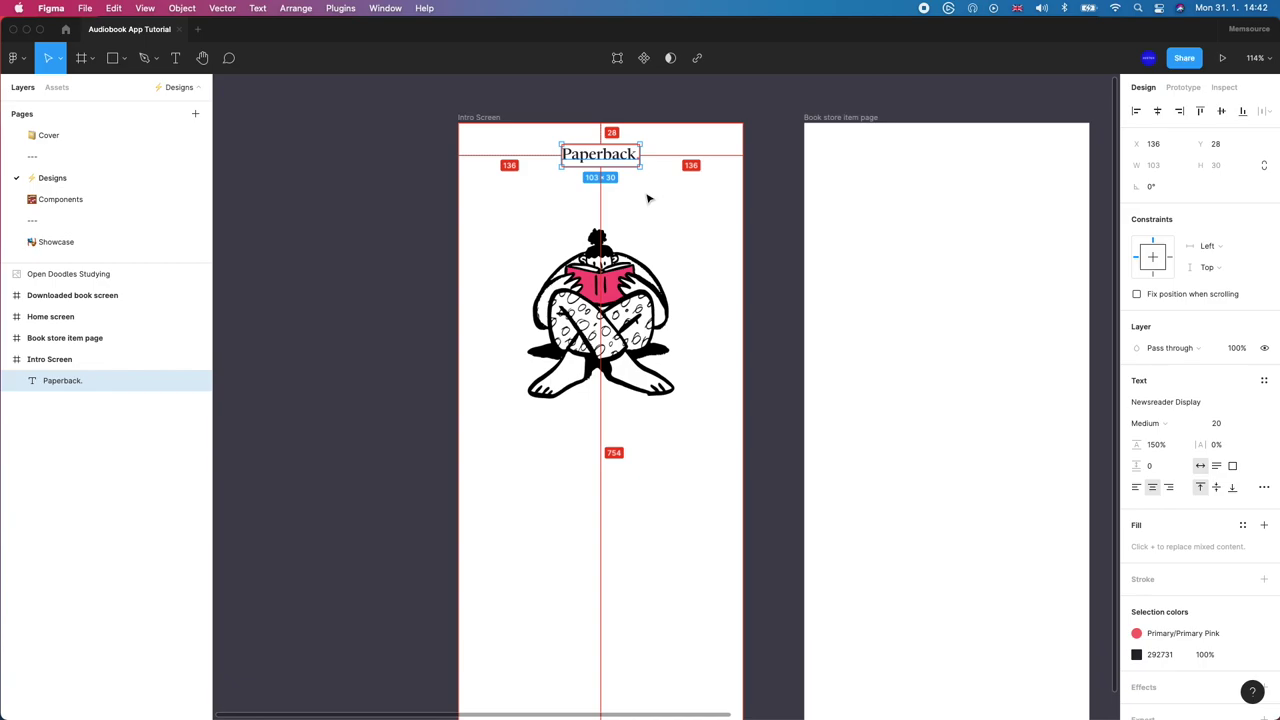
click(634, 114)
scroll(560, 336, down, 2)
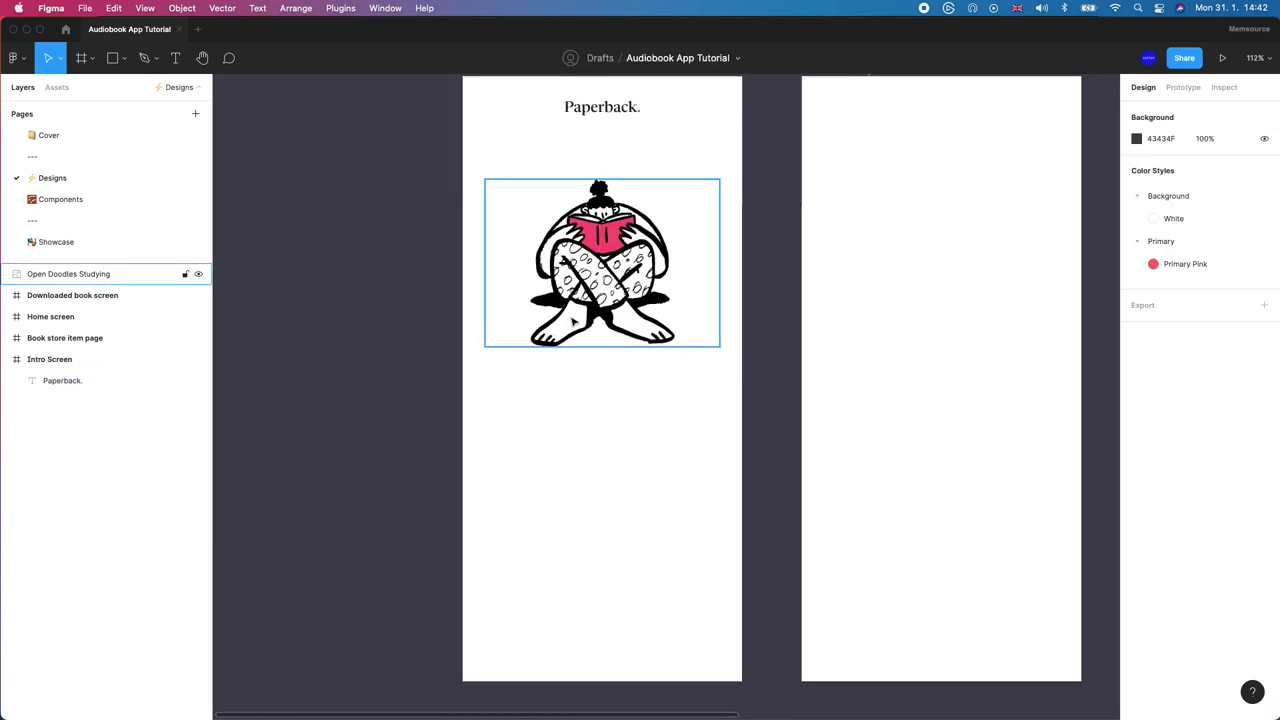
scroll(400, 374, down, 2)
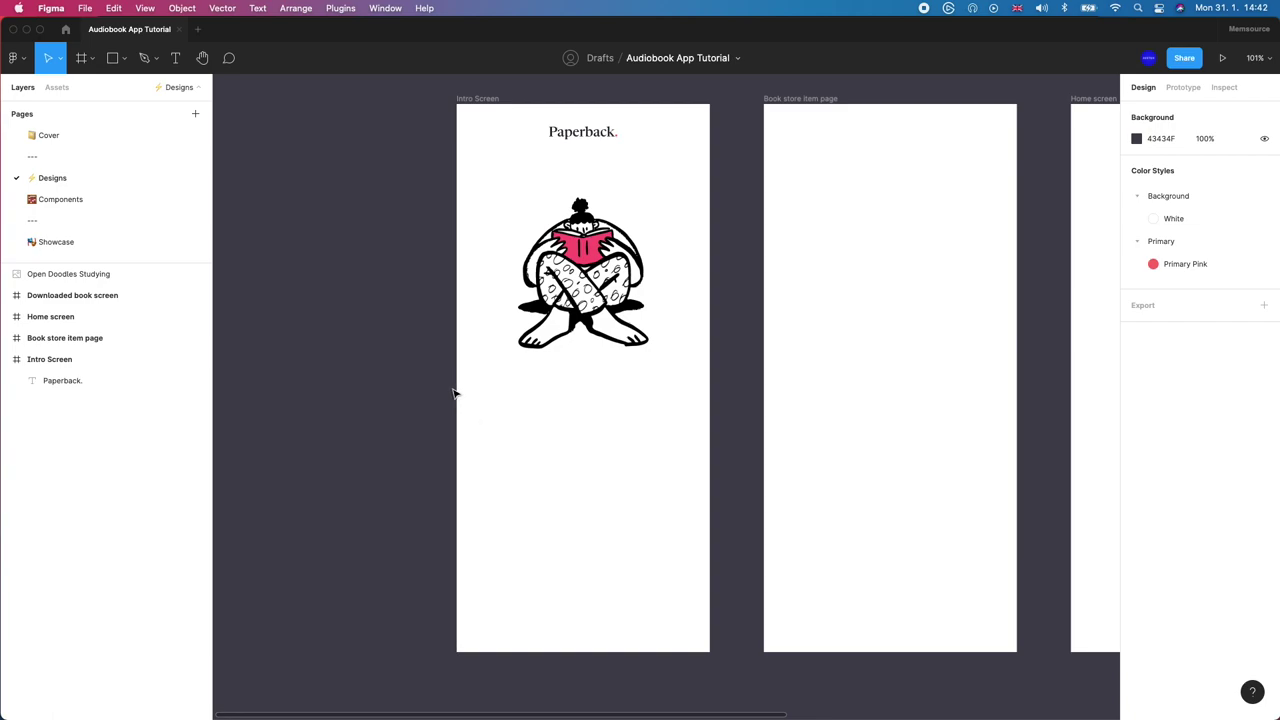
Step: Draw a closed five-point path over lower Intro Screen, its top edge dipping midway
key(p)
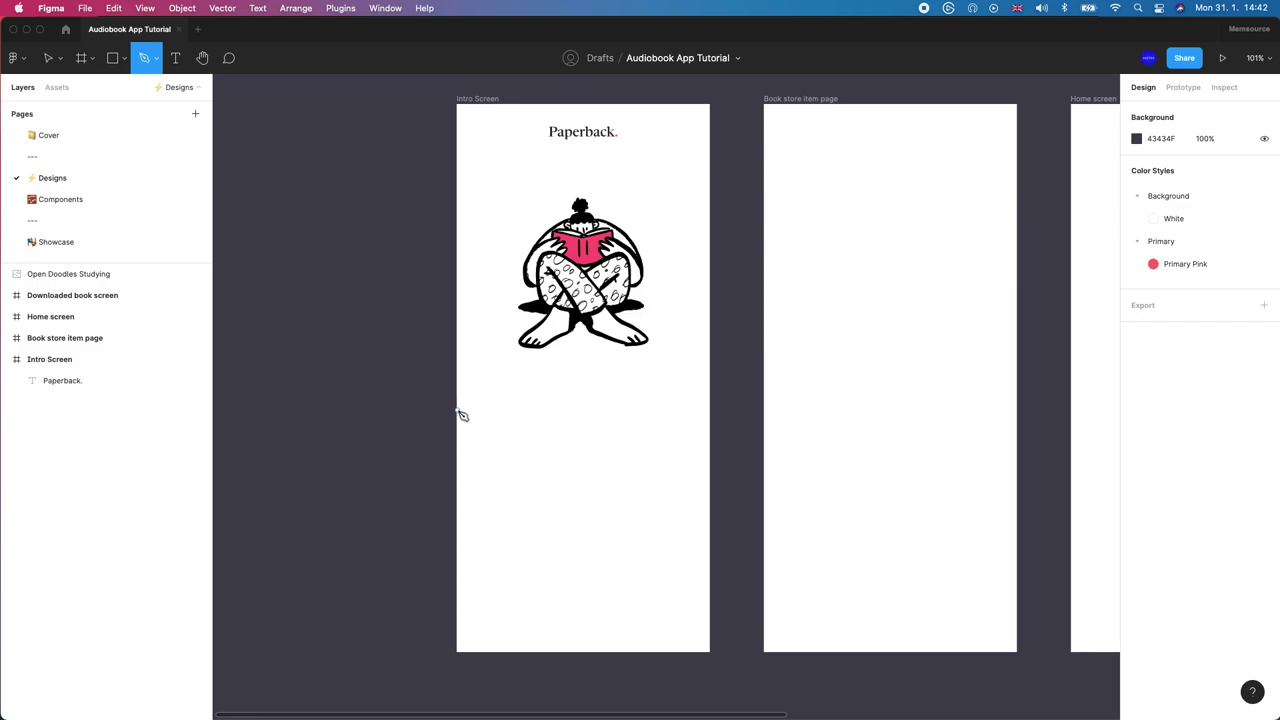
click(457, 413)
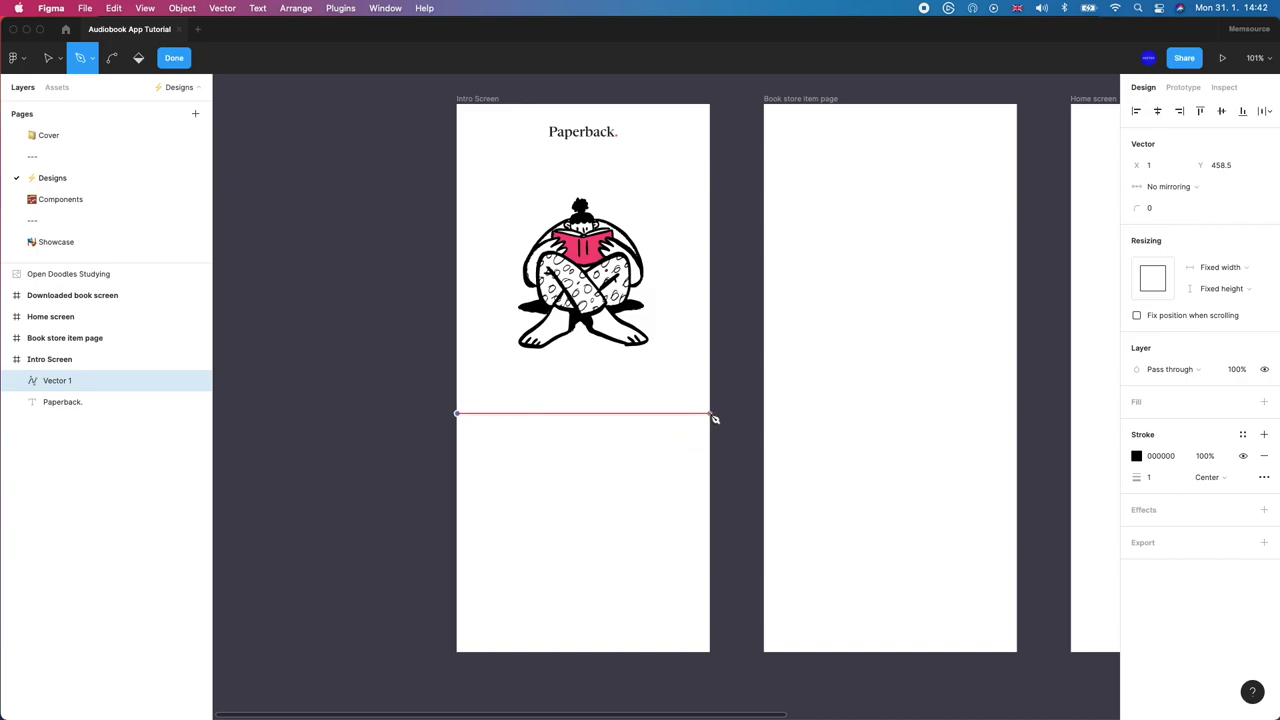
click(574, 441)
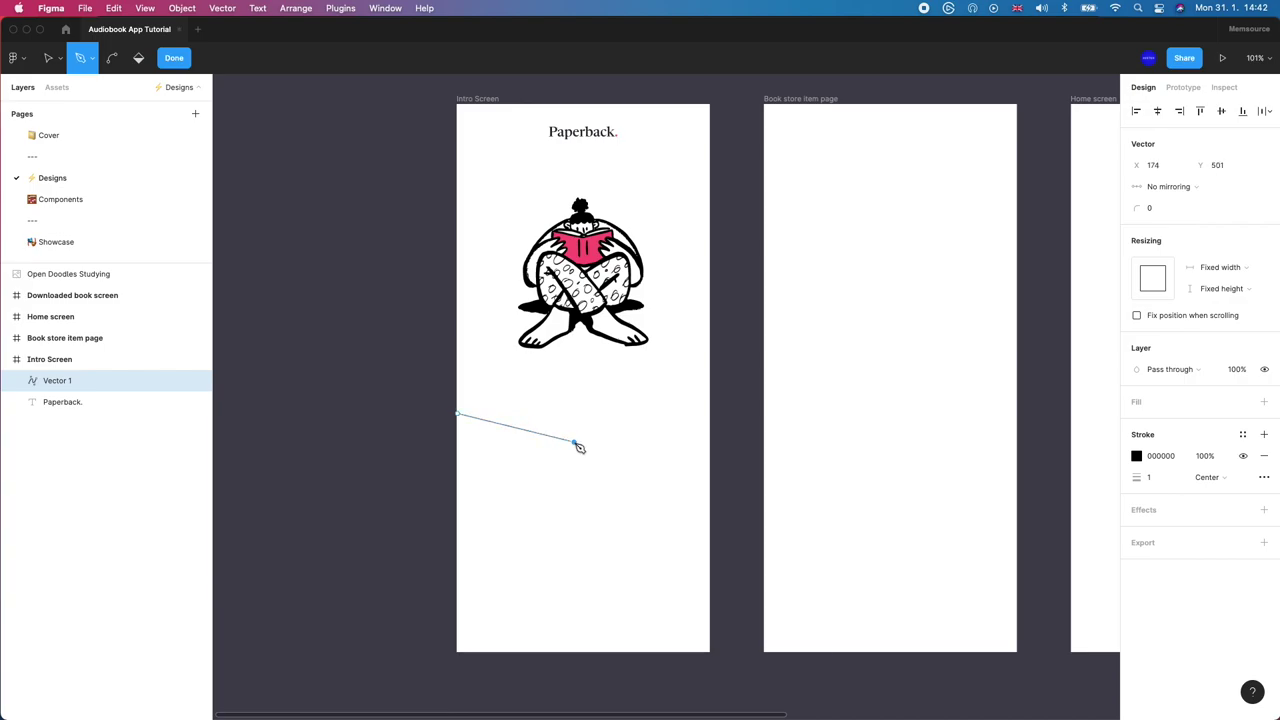
click(711, 414)
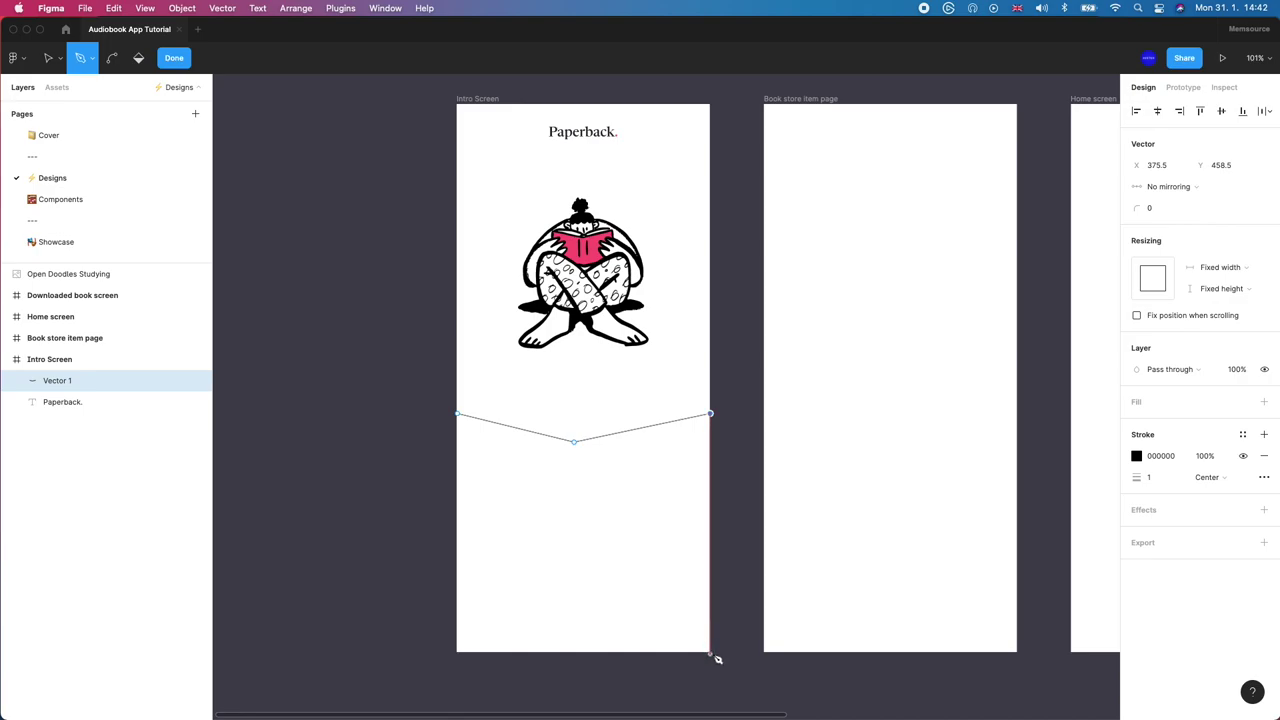
click(711, 652)
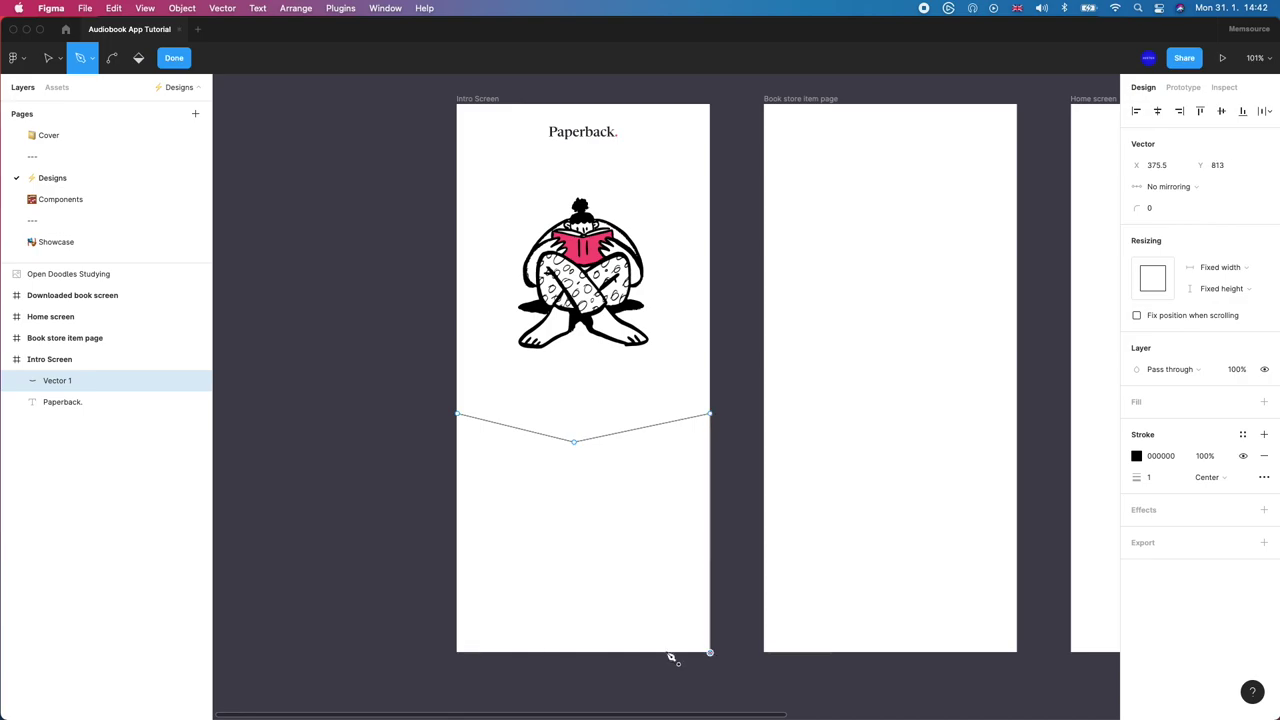
click(455, 653)
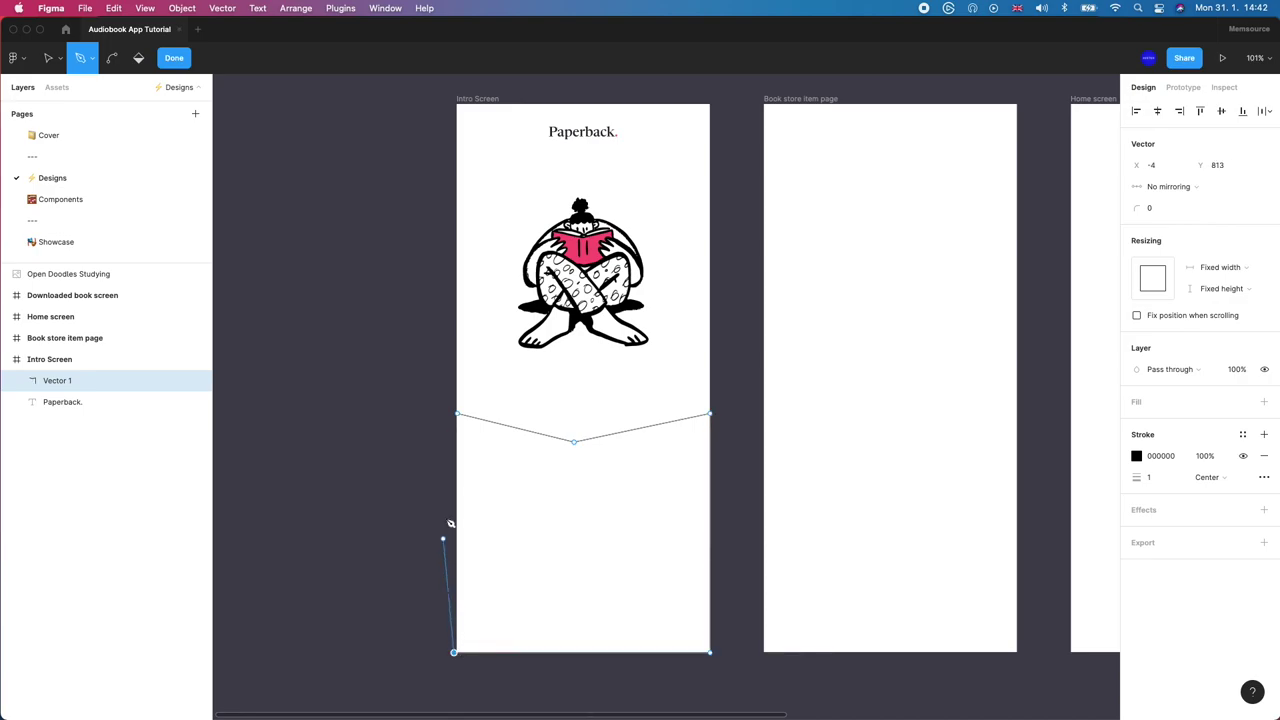
click(457, 415)
key(Escape)
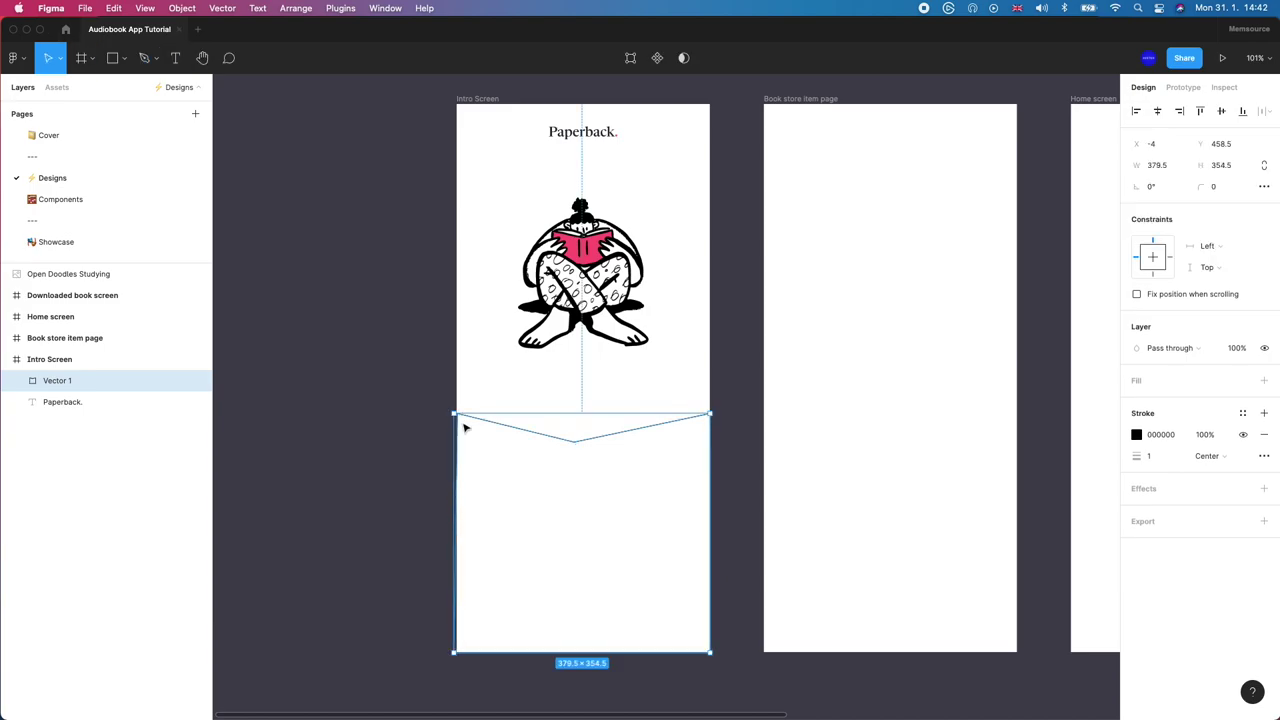
key(Escape)
Step: Straighten the shape's left edge to vertical and adjust its bottom-left point
double_click(467, 426)
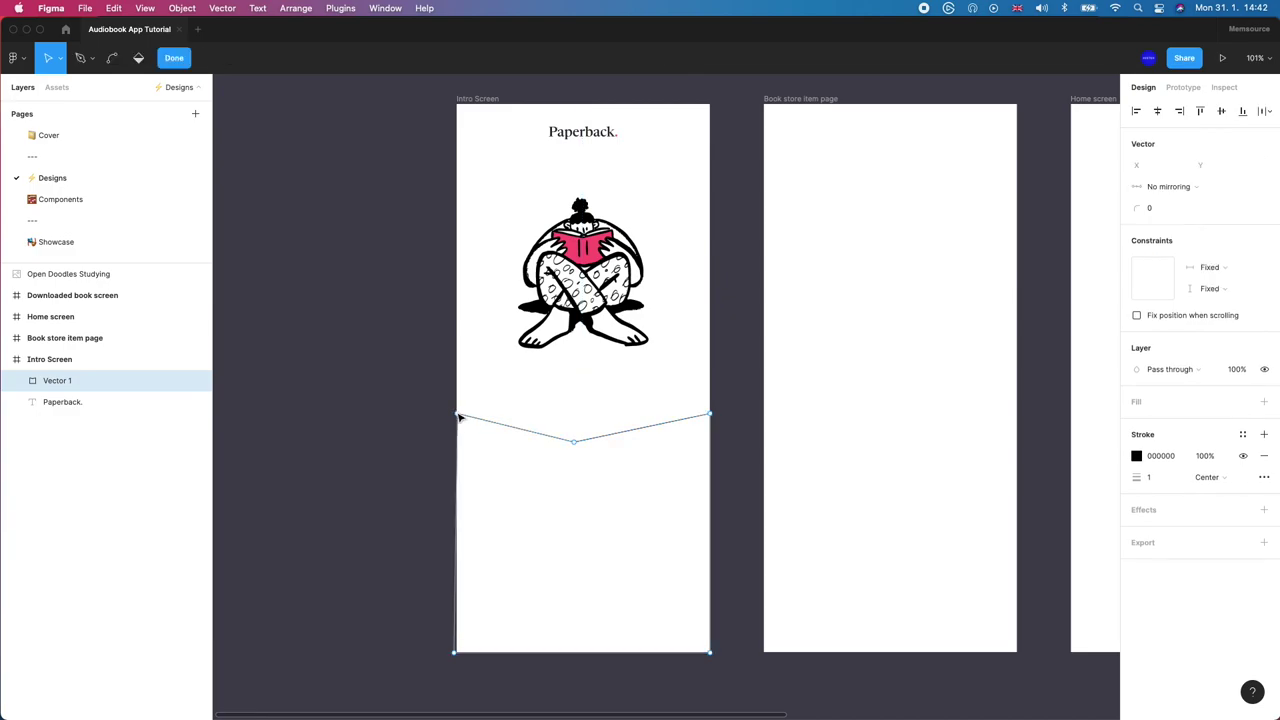
drag(463, 414, 456, 414)
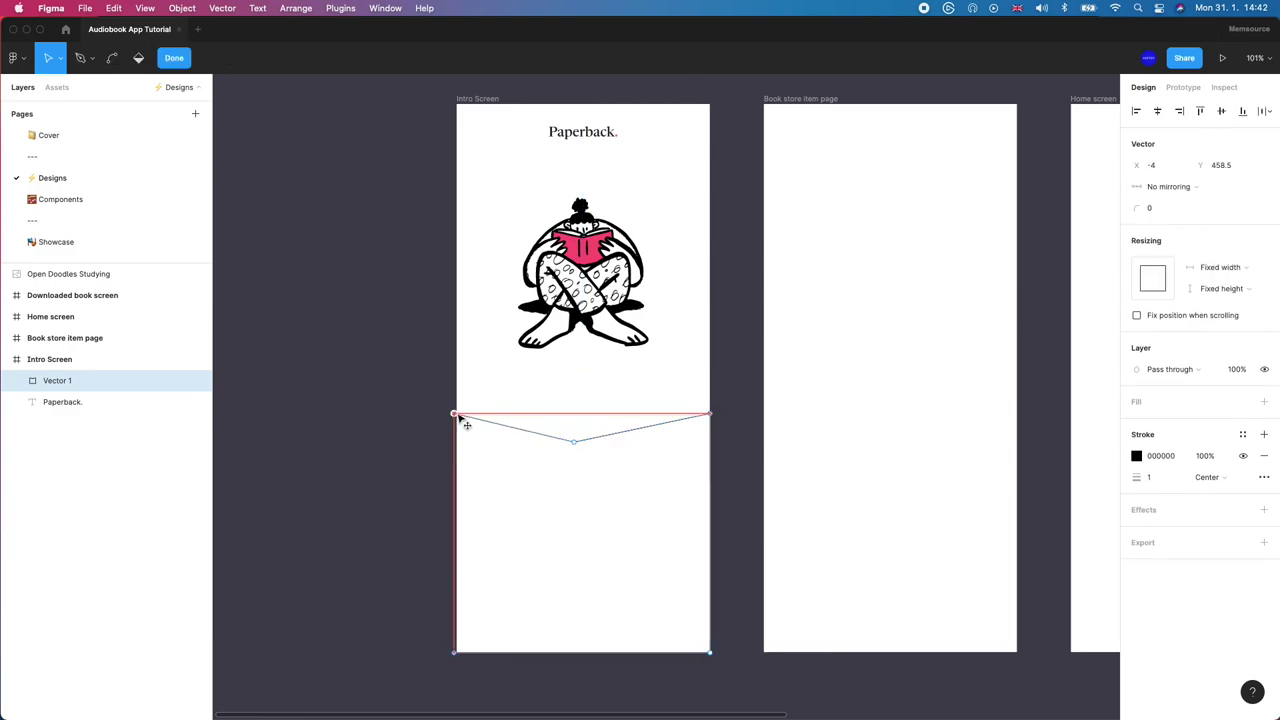
click(453, 655)
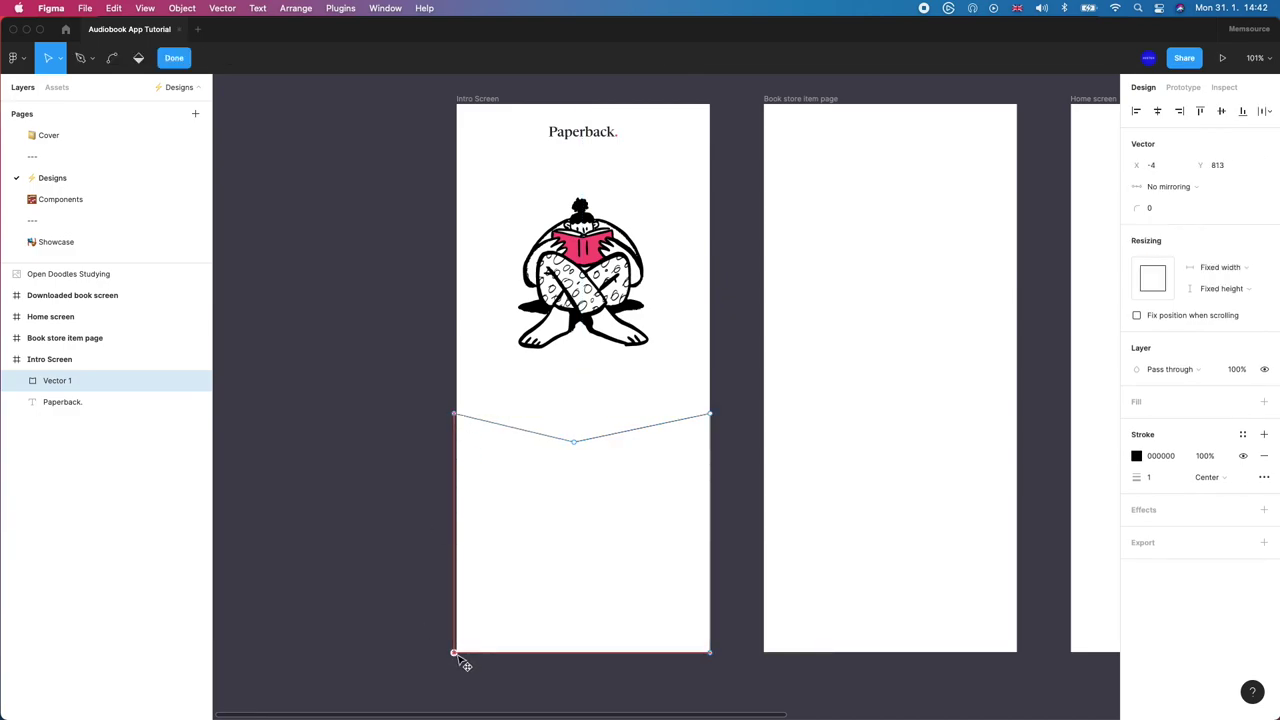
drag(456, 656, 457, 661)
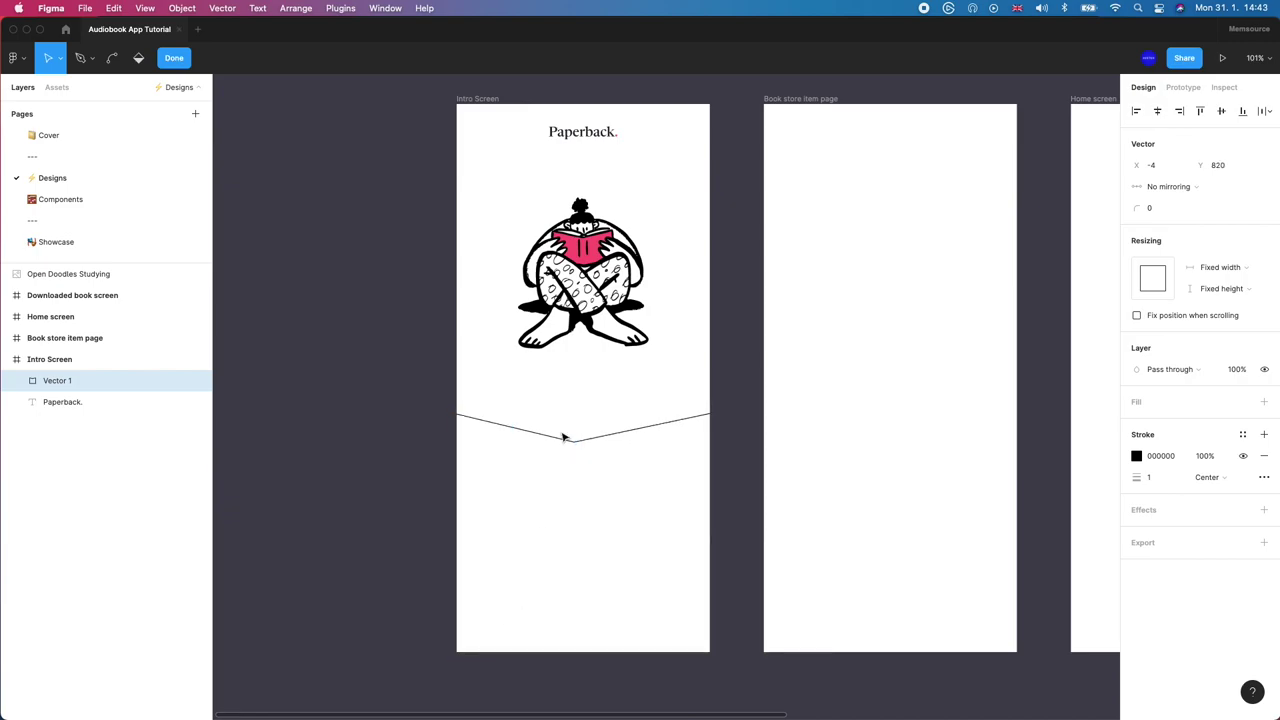
key(Escape)
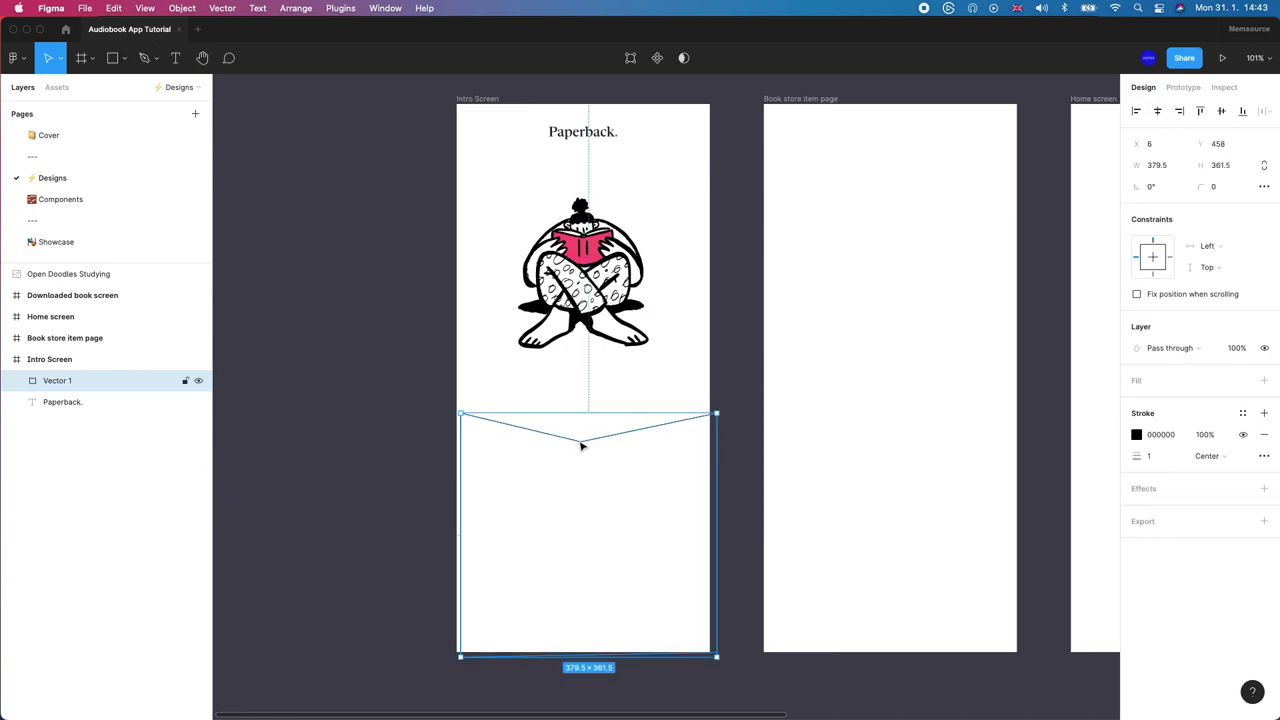
key(Escape)
Step: Snap the bottom-left point onto the frame corner and shift the V's middle point right
click(580, 446)
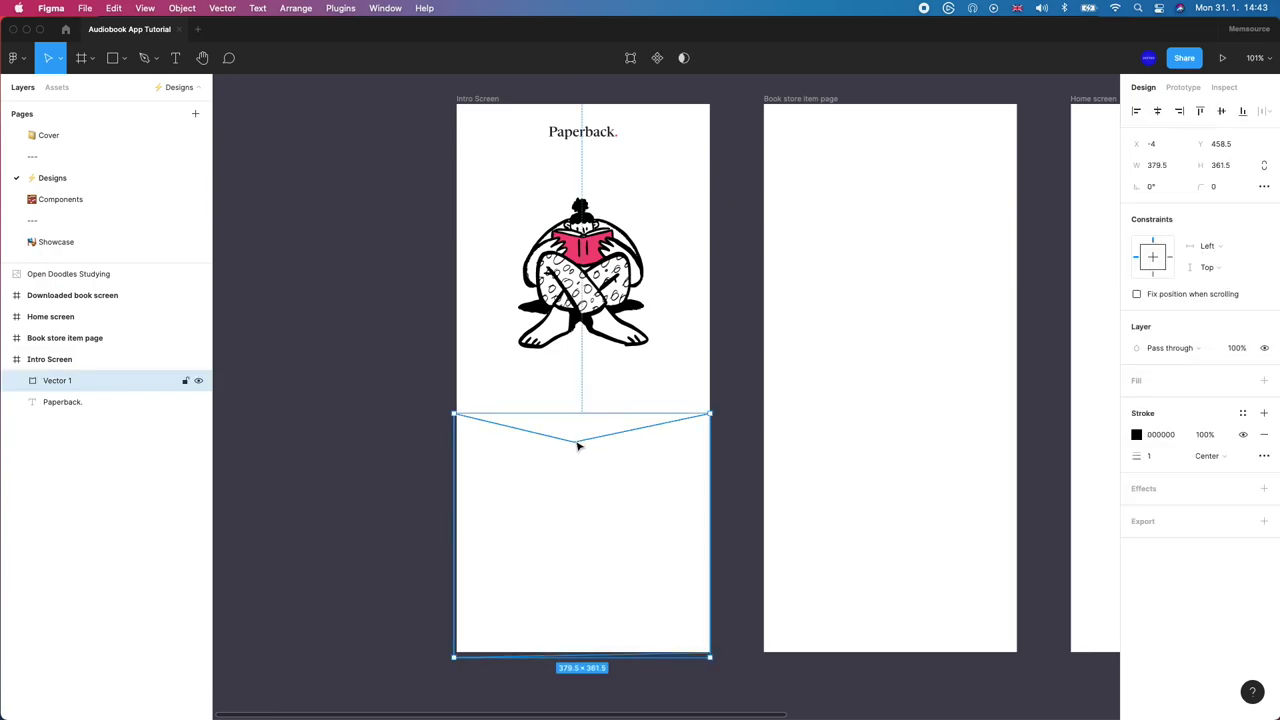
double_click(577, 446)
click(579, 446)
click(454, 414)
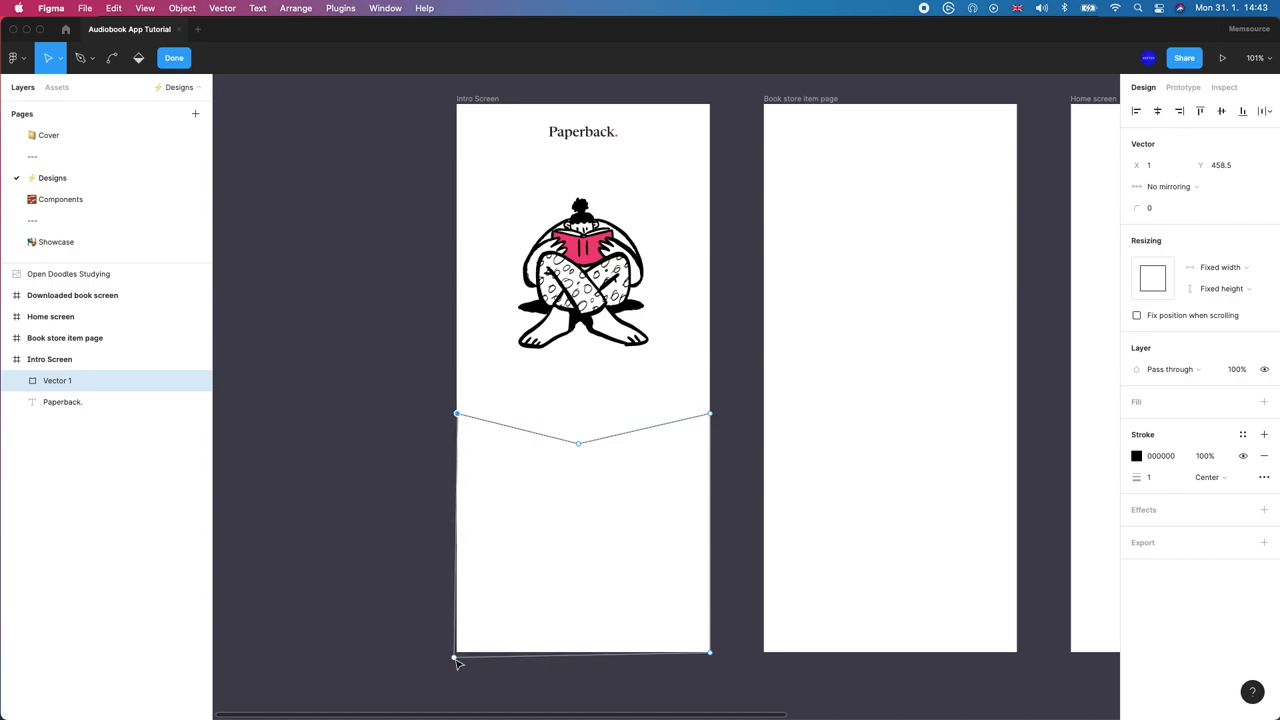
drag(455, 659, 457, 652)
click(710, 653)
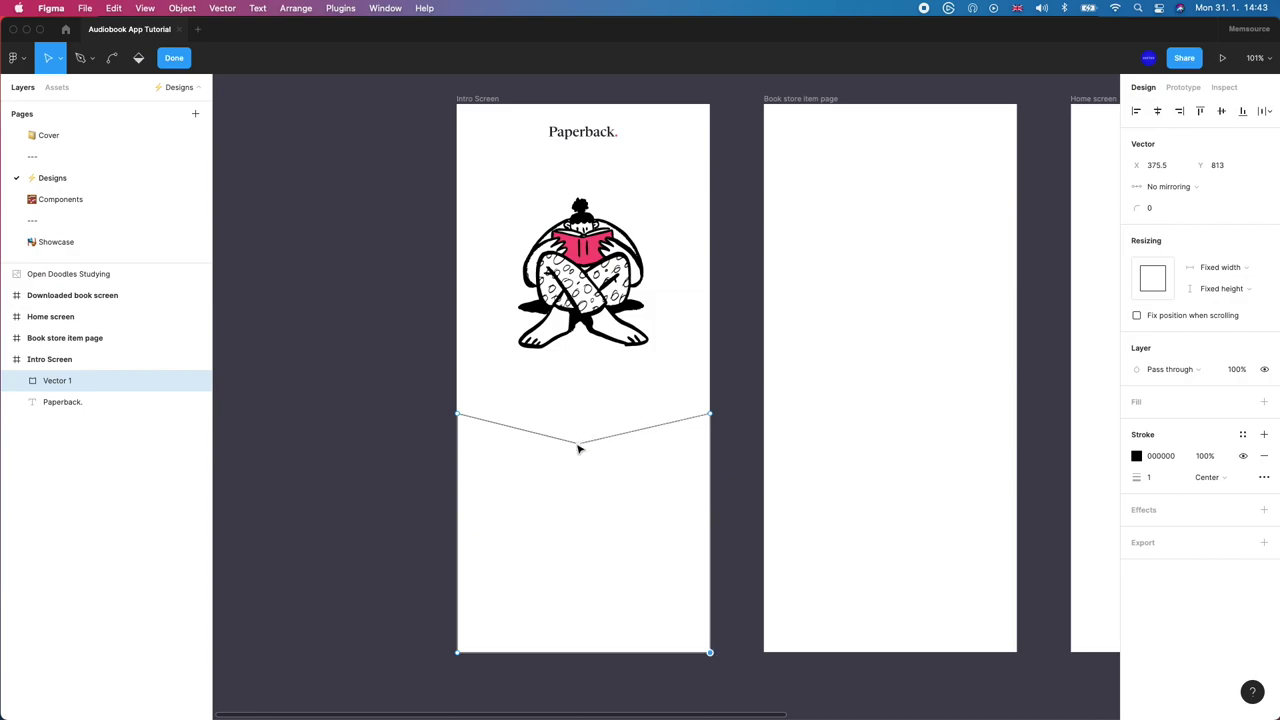
drag(578, 443, 587, 440)
Step: Give the V's middle point a corner radius of 1200 for a smooth curve
click(1164, 210)
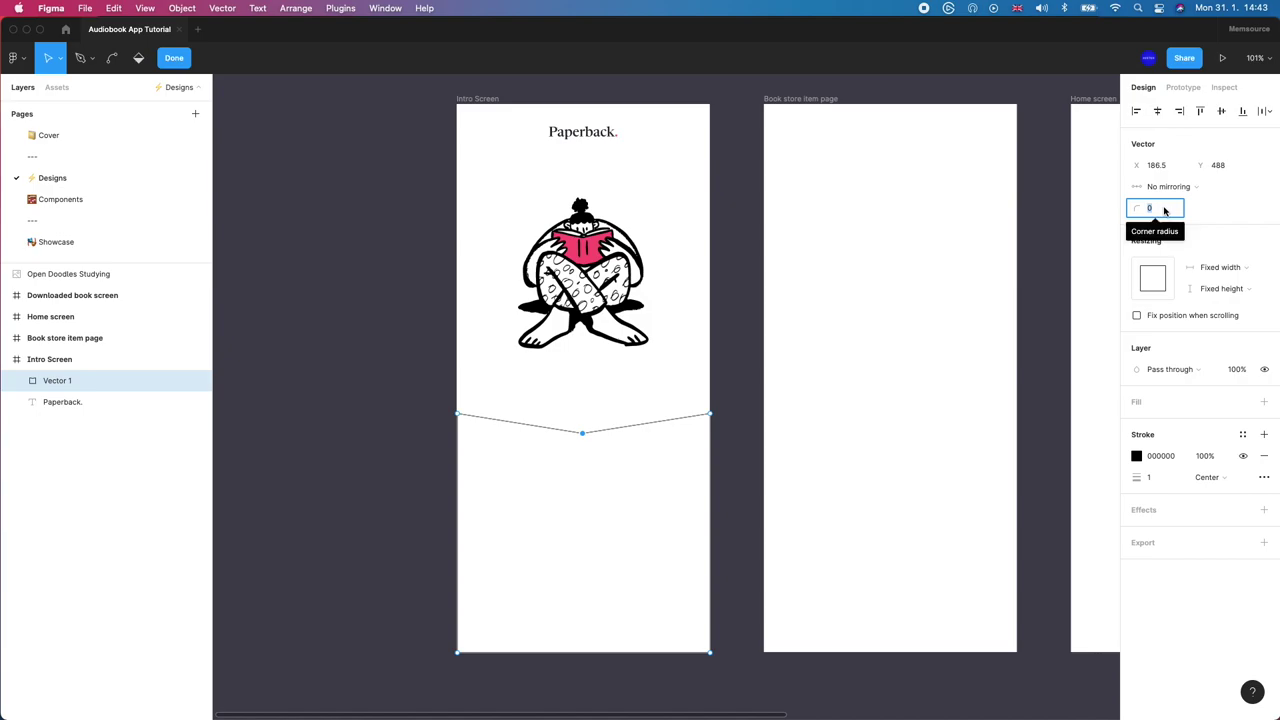
text(399)
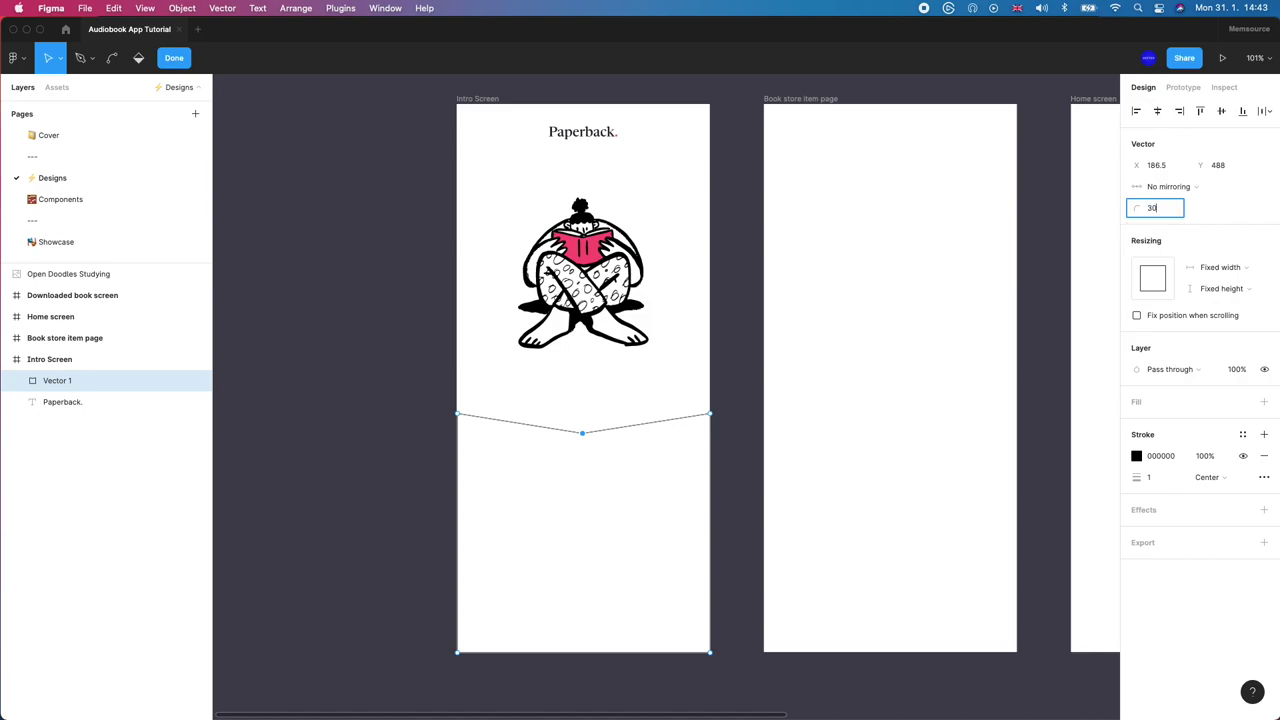
text(0)
key(Return)
click(1169, 212)
text(700)
key(Return)
click(1169, 212)
text(1200)
key(Return)
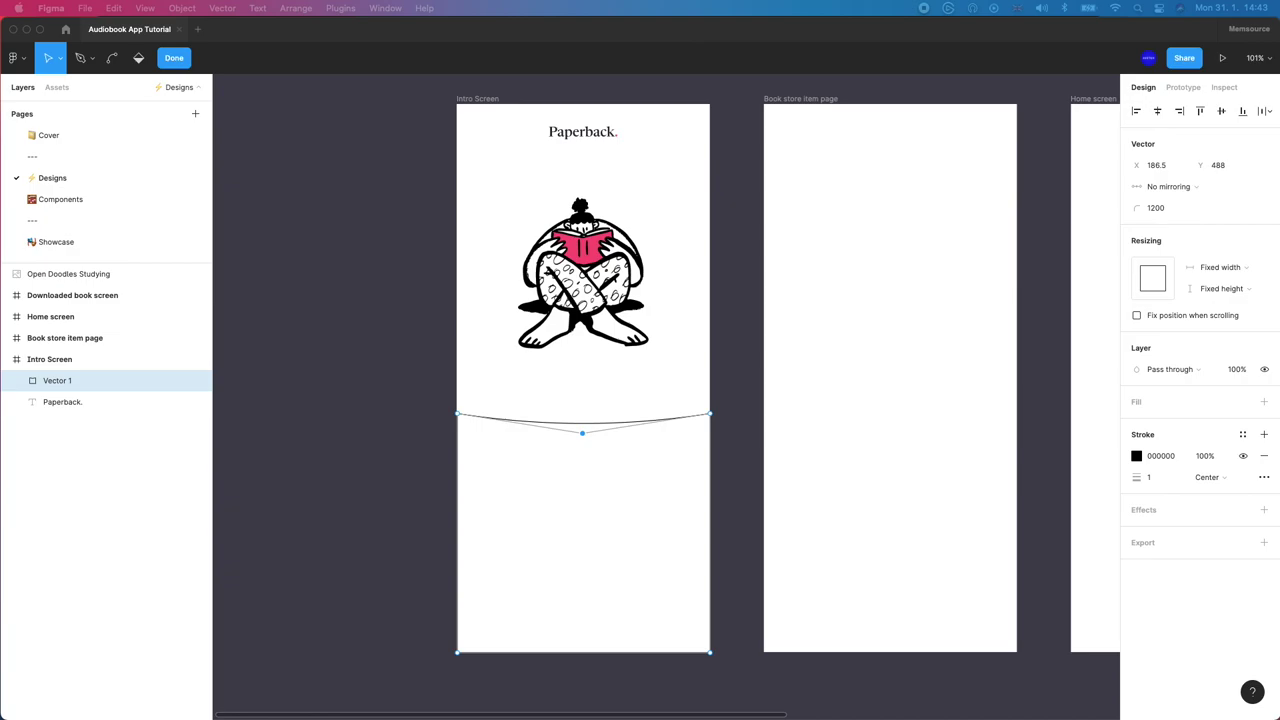
Step: Change the shape's stroke colour to 292731 and add a fill to it
click(1169, 458)
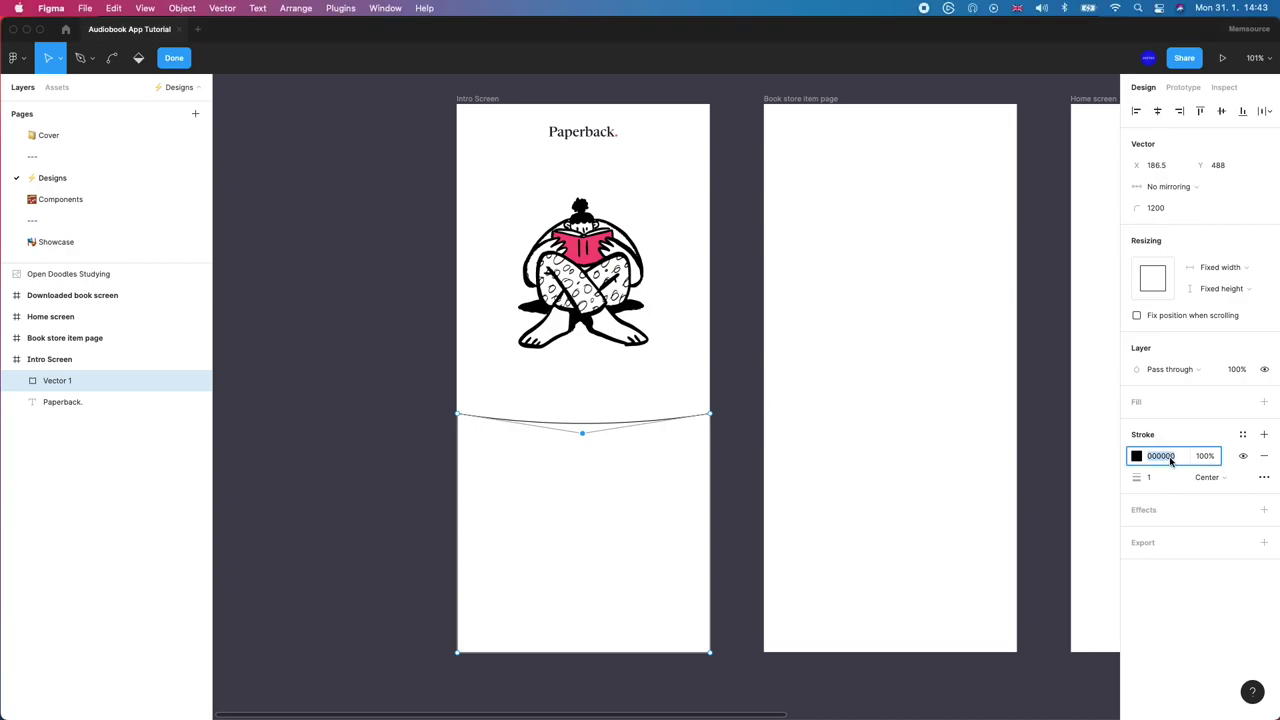
text(292731)
key(Return)
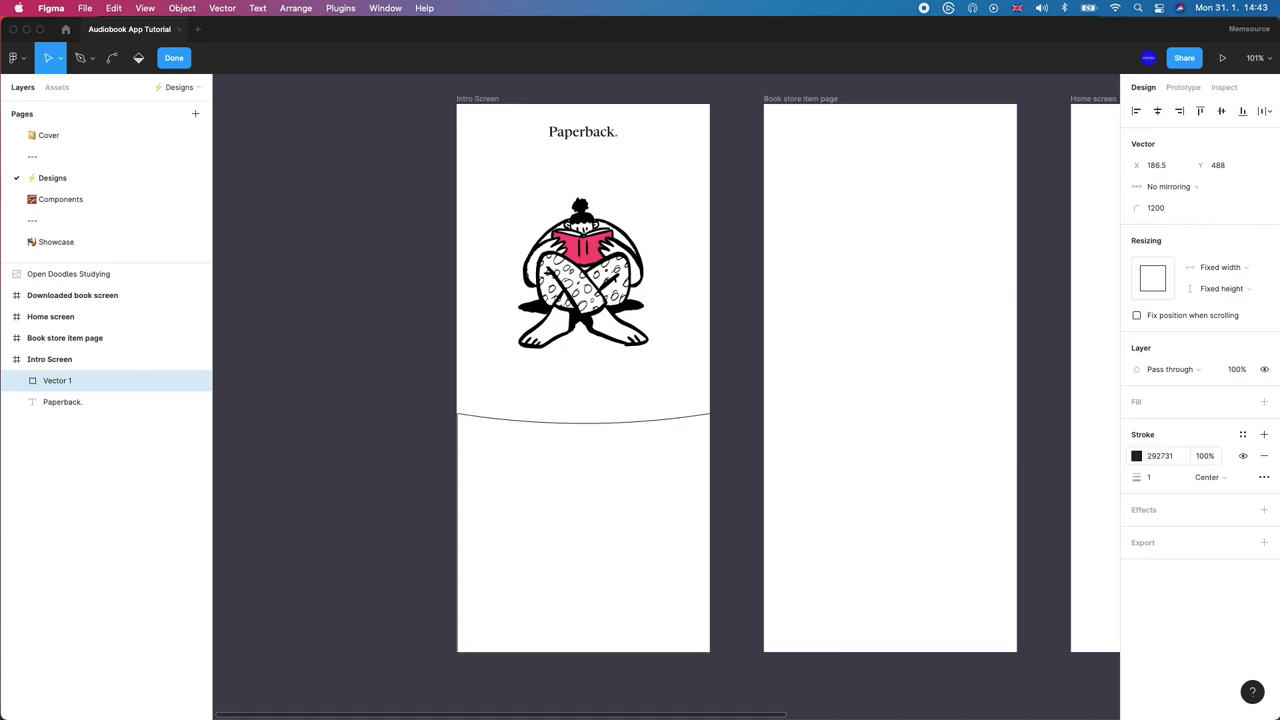
click(1263, 401)
click(1170, 423)
Step: Finish the dark shape with fill 292731 and its bottom edge at height 353
text(292731)
key(Return)
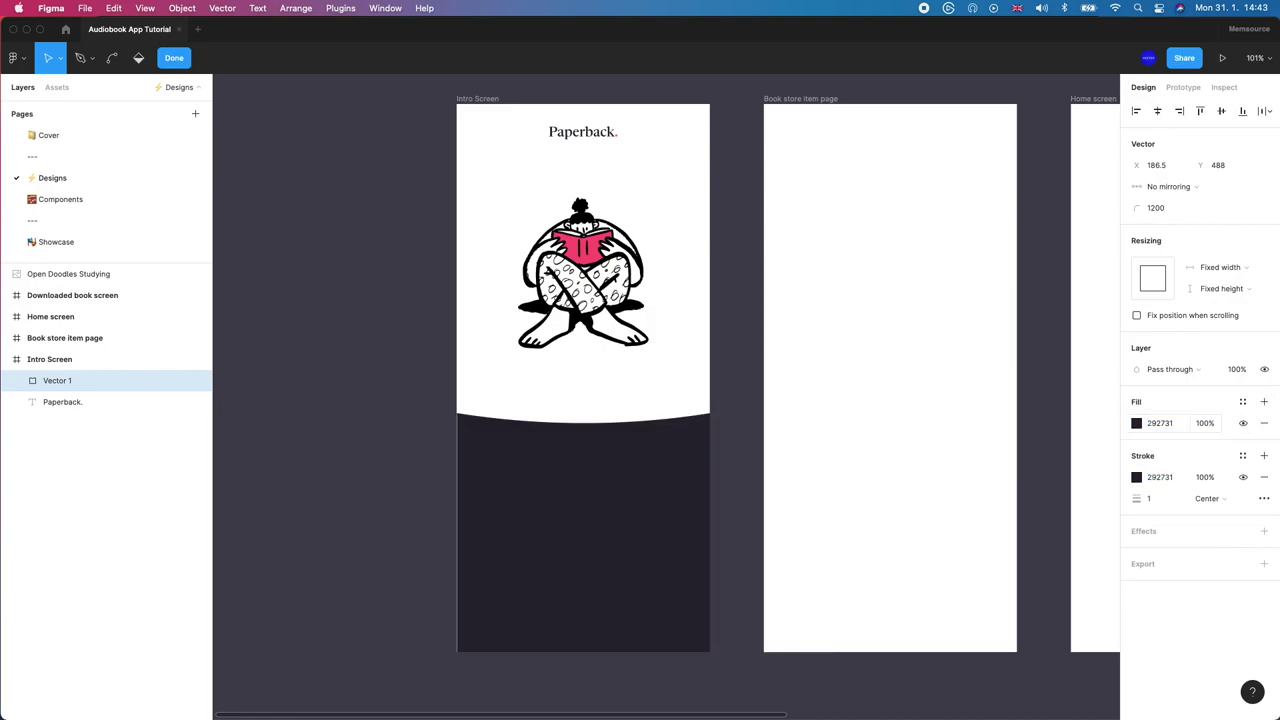
scroll(417, 500, up, 10)
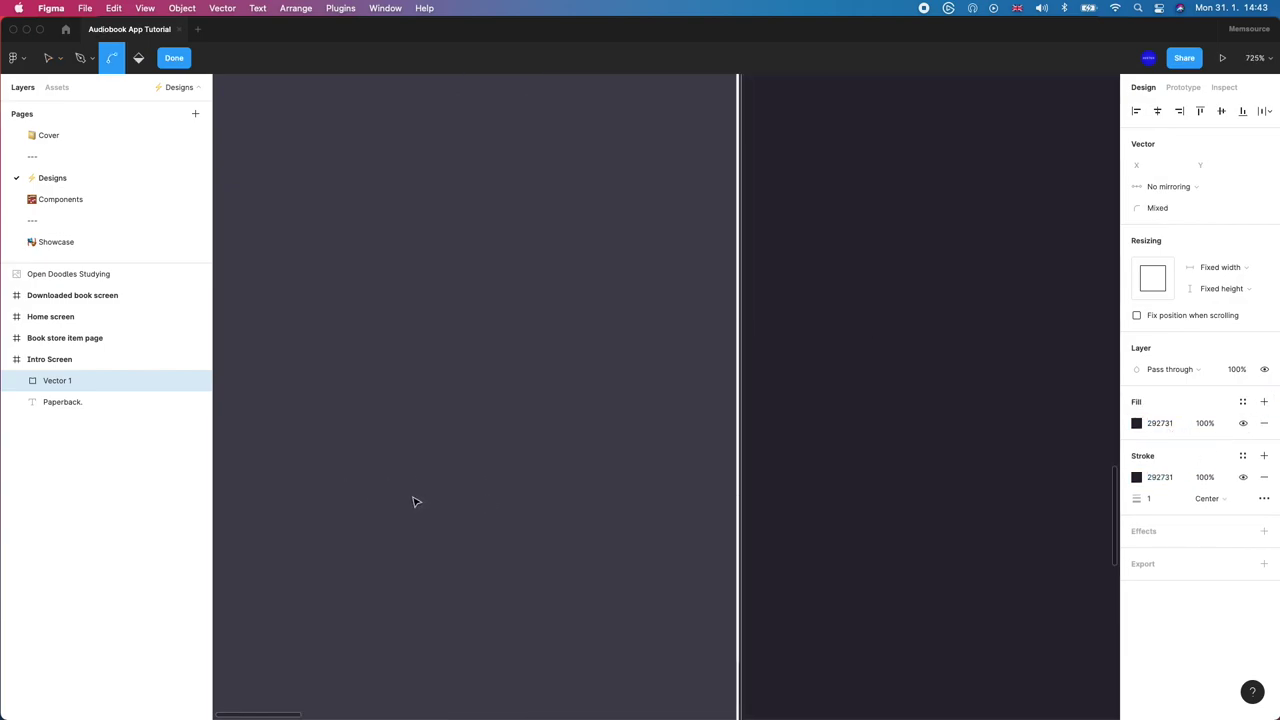
key(v)
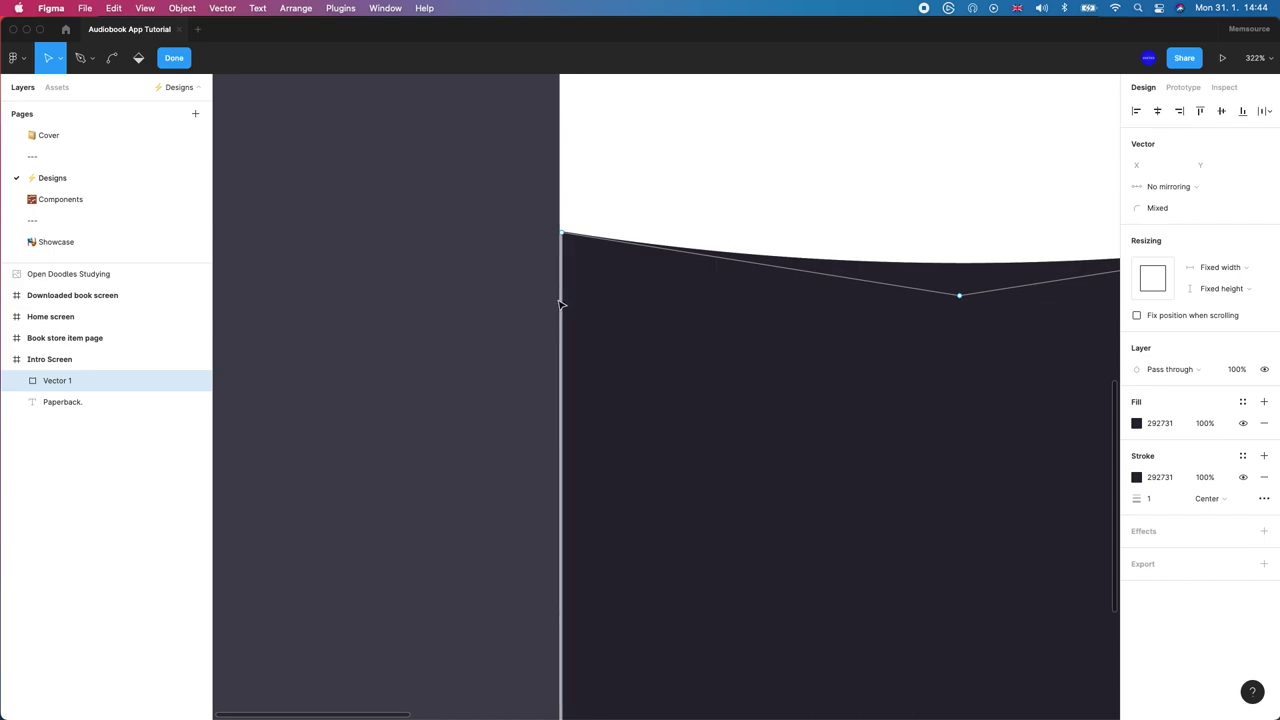
key(Escape)
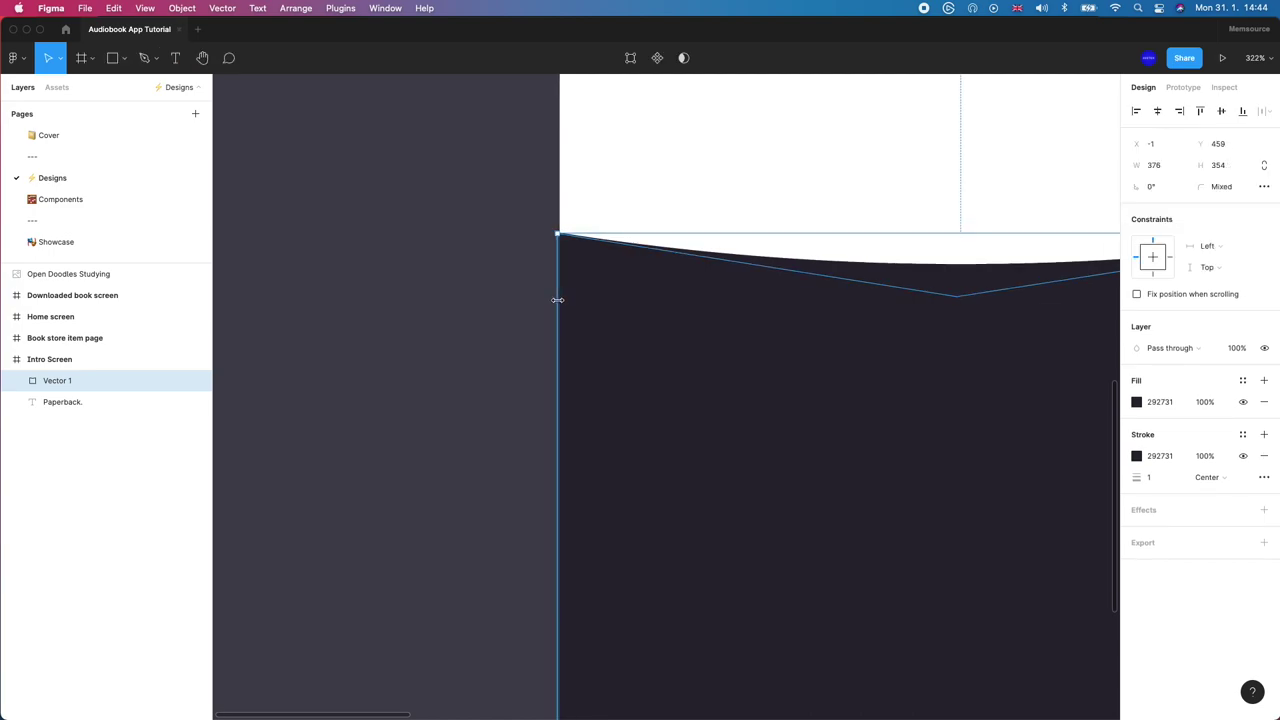
scroll(514, 323, down, 5)
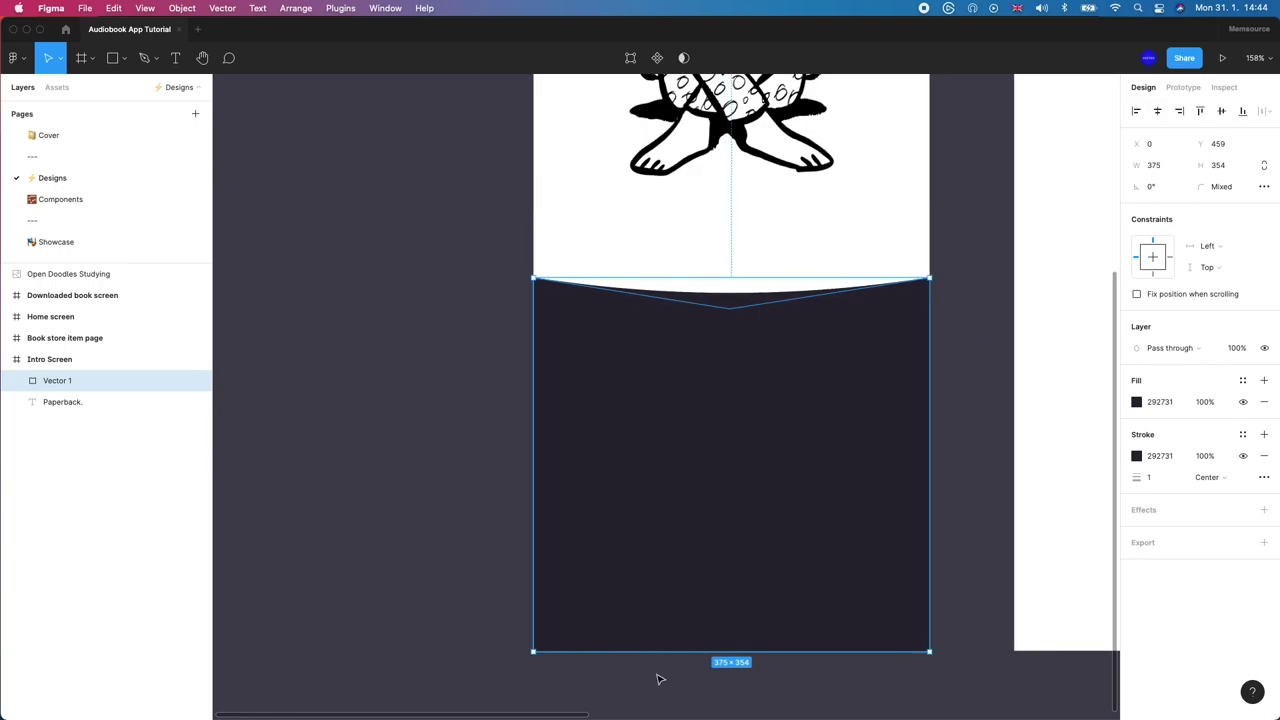
mouse_move(667, 652)
mouse_down()
mouse_move(670, 620)
mouse_move(668, 651)
mouse_up()
Step: Rename the Vector 1 layer to Background Bottom and the Paperback. text layer to Logo
double_click(57, 386)
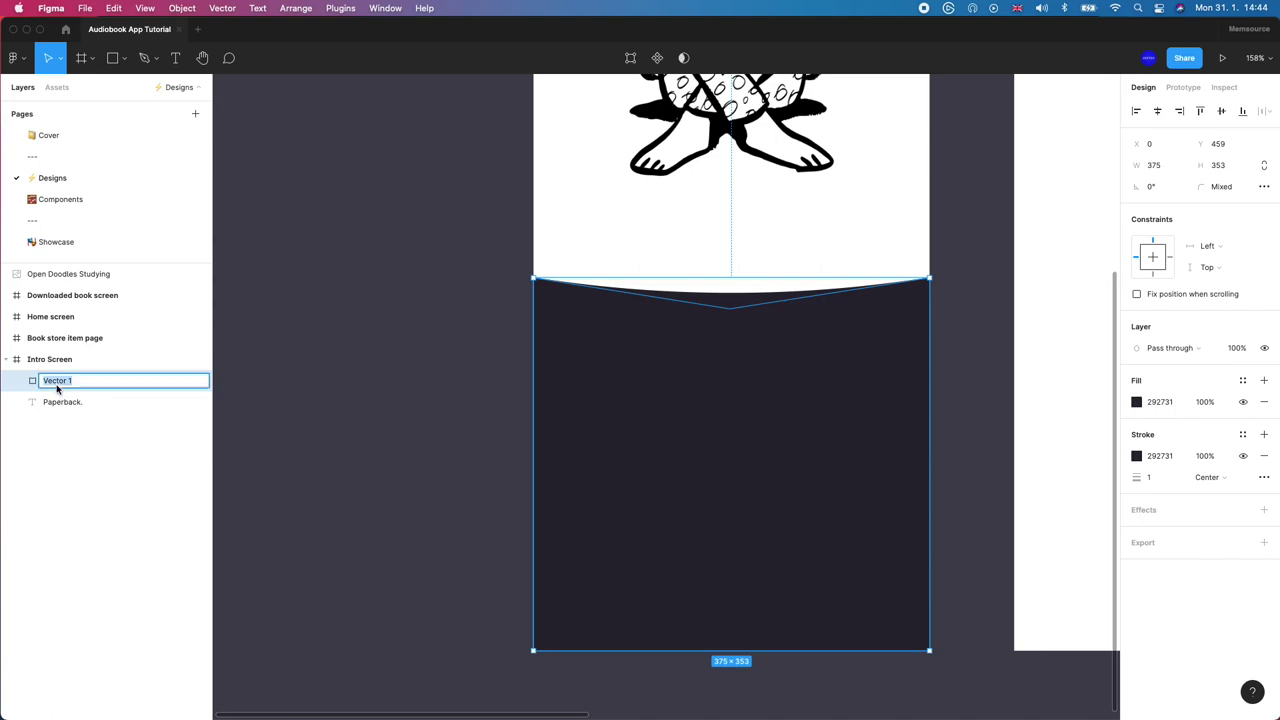
text(Background Bottom)
key(Return)
click(82, 417)
double_click(80, 403)
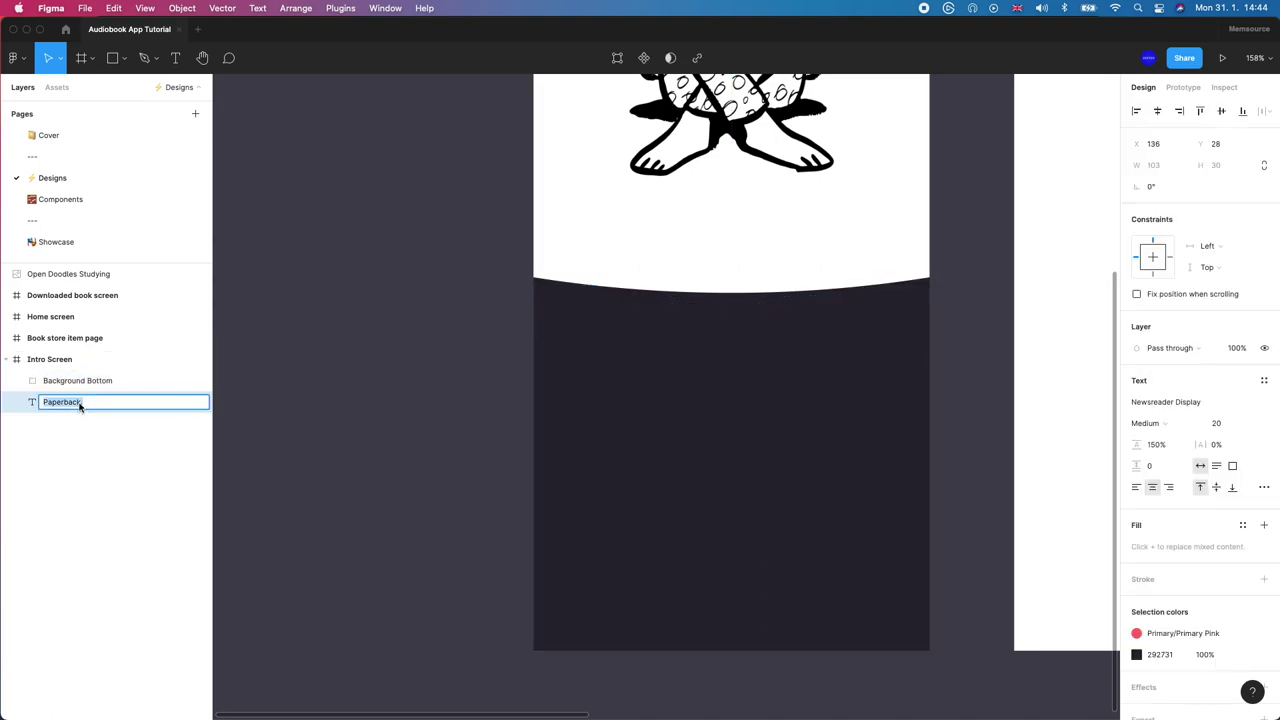
text(Logo)
key(Return)
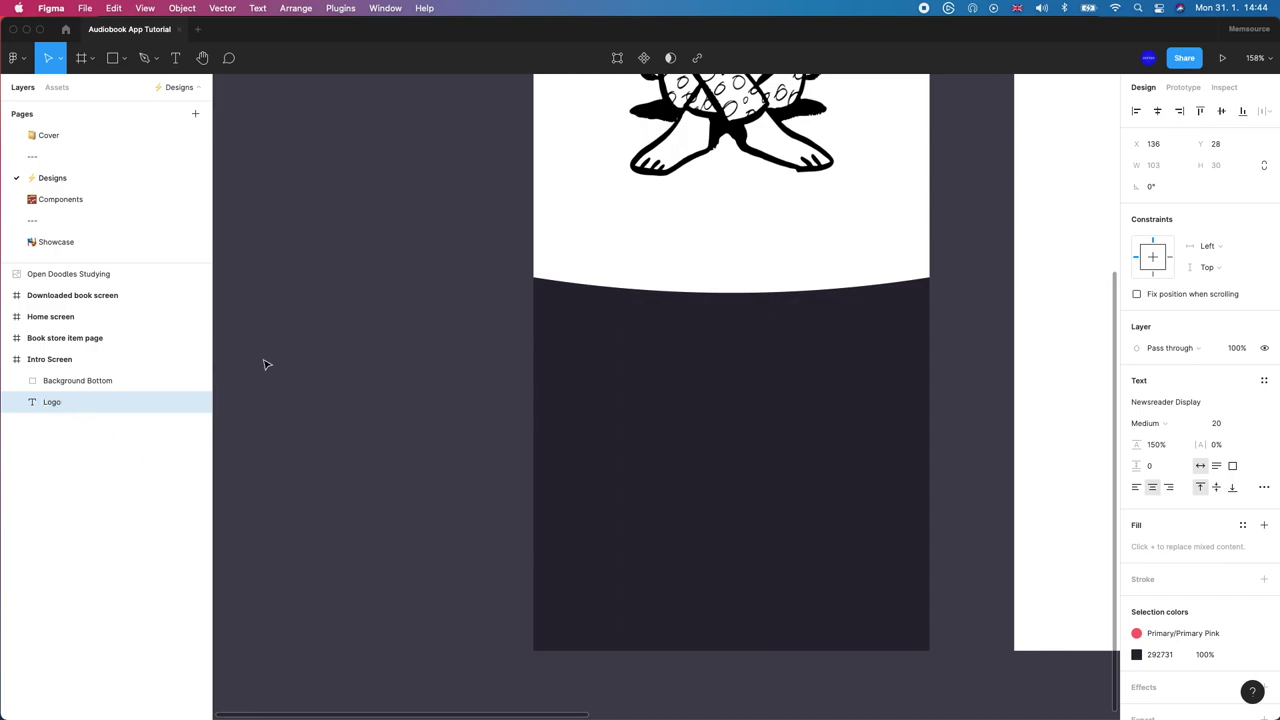
Step: Move Open Doodles Studying into Intro Screen and rename it Pablo Illustration
drag(46, 279, 61, 374)
double_click(71, 362)
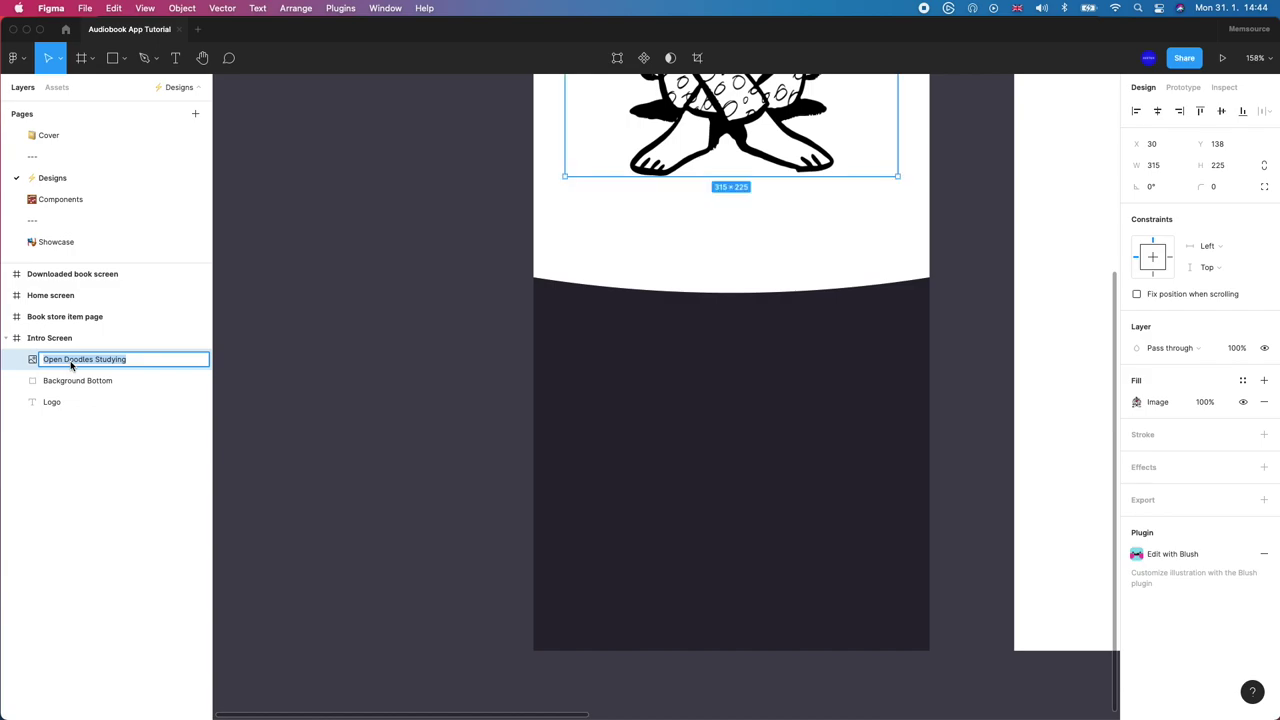
text(Pablo Illustration)
key(Return)
Step: Nudge Pablo Illustration up and raise Background Bottom's top edge beneath it
click(449, 277)
scroll(447, 330, down, 5)
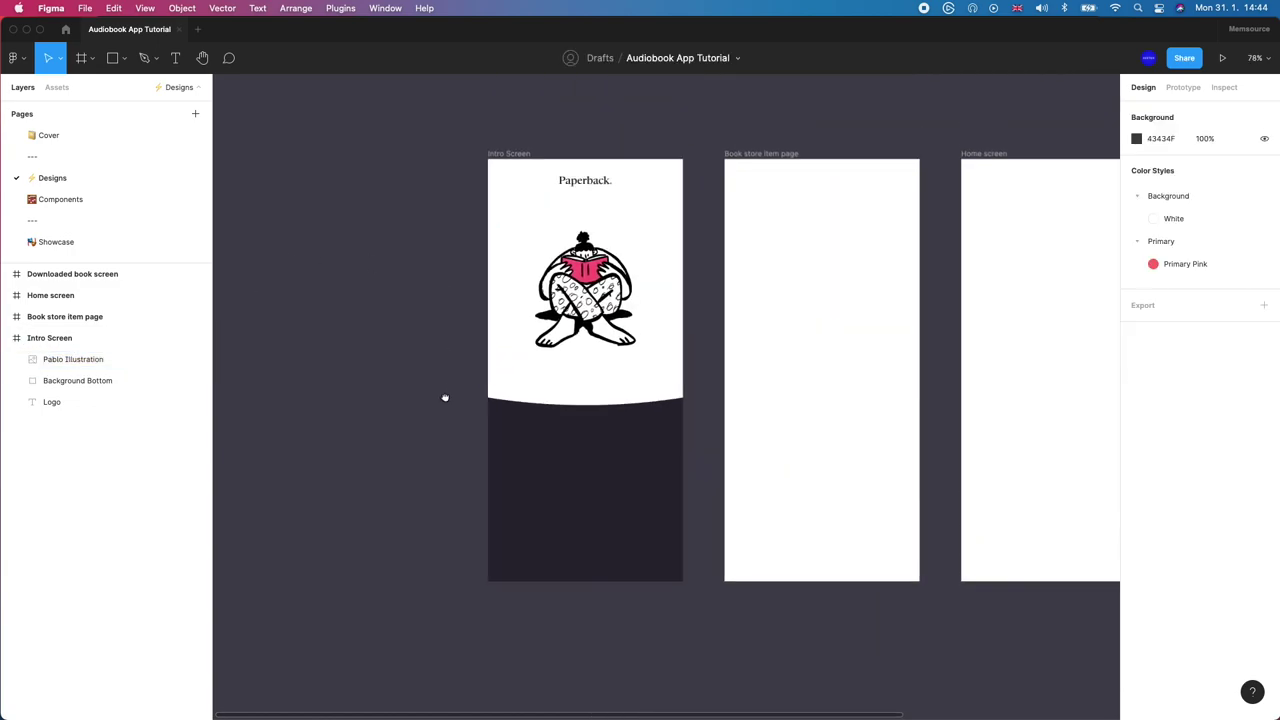
drag(445, 397, 446, 347)
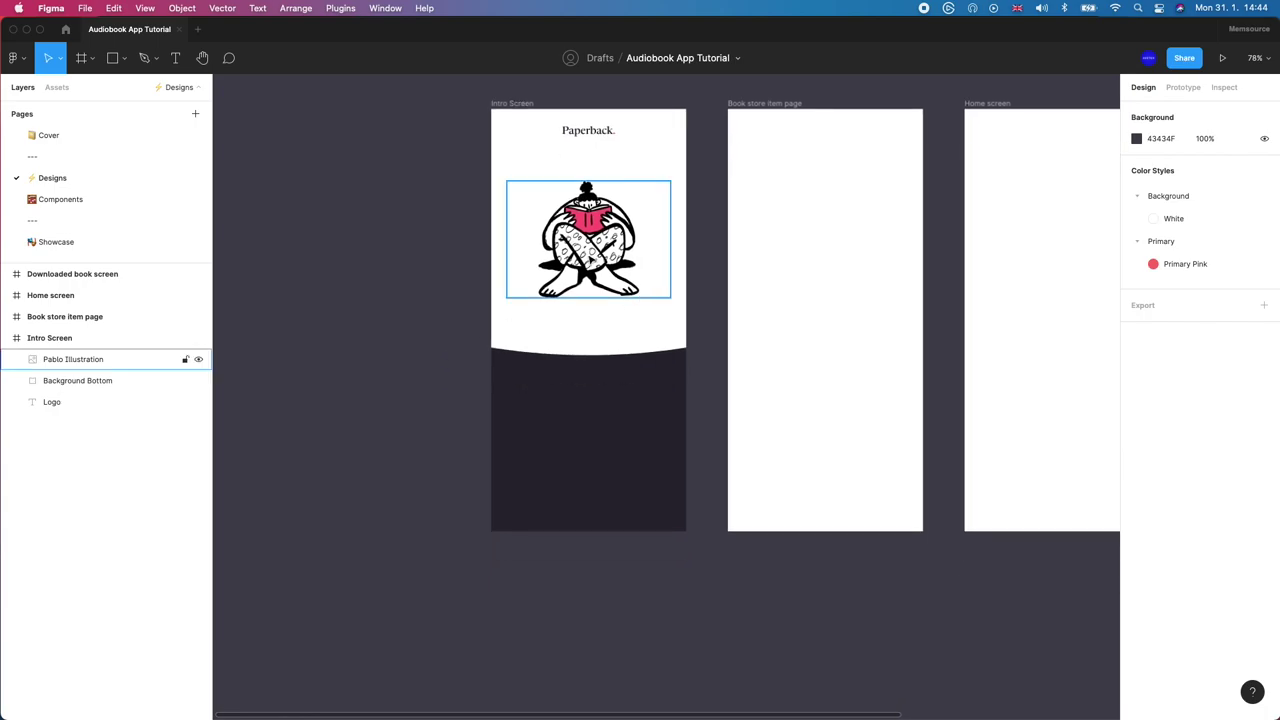
drag(588, 250, 588, 243)
click(586, 346)
drag(586, 346, 589, 318)
key(Escape)
Step: Fine-tune so Pablo Illustration sits at y 117 and Background Bottom is 375×405 at y 407
click(590, 240)
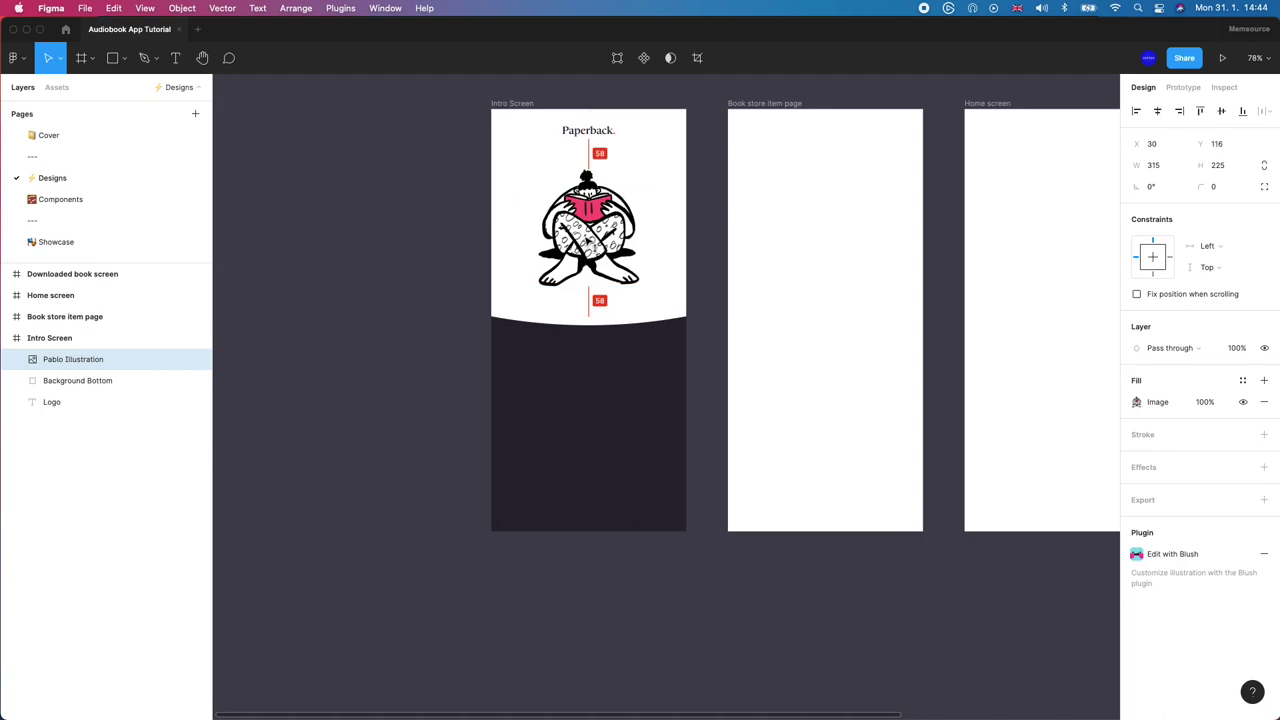
drag(588, 240, 588, 240)
key(Escape)
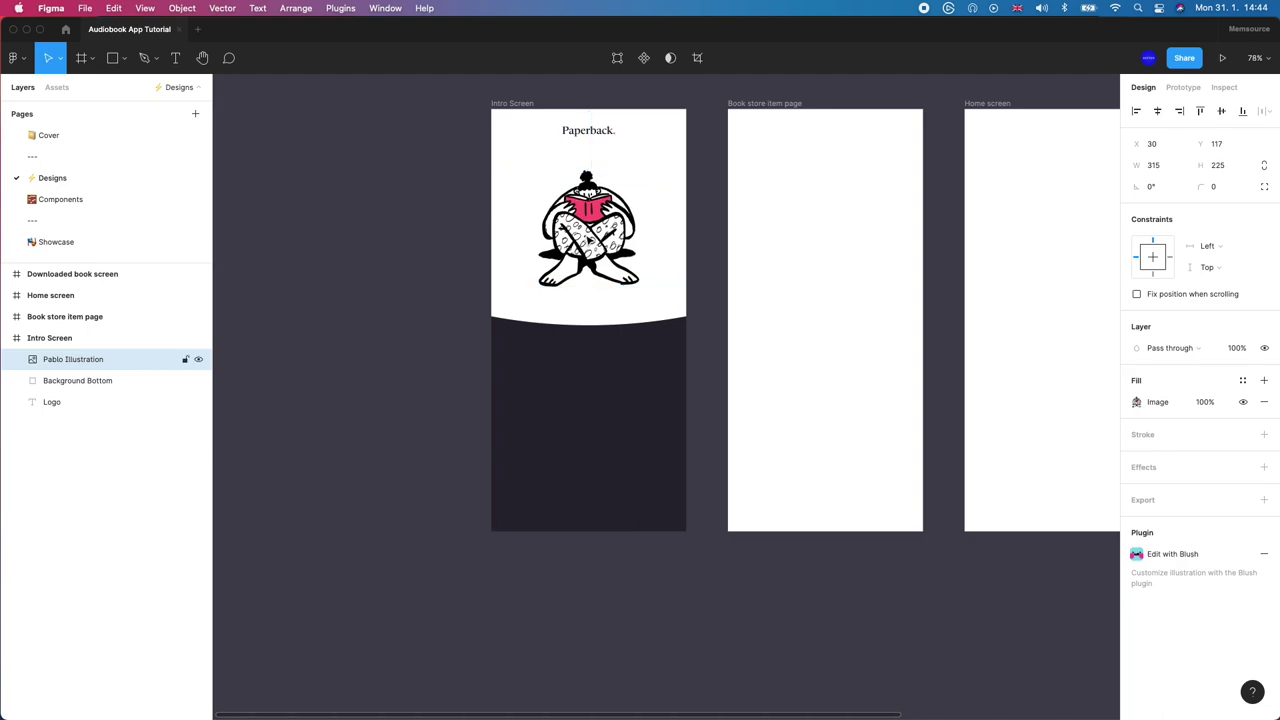
click(601, 343)
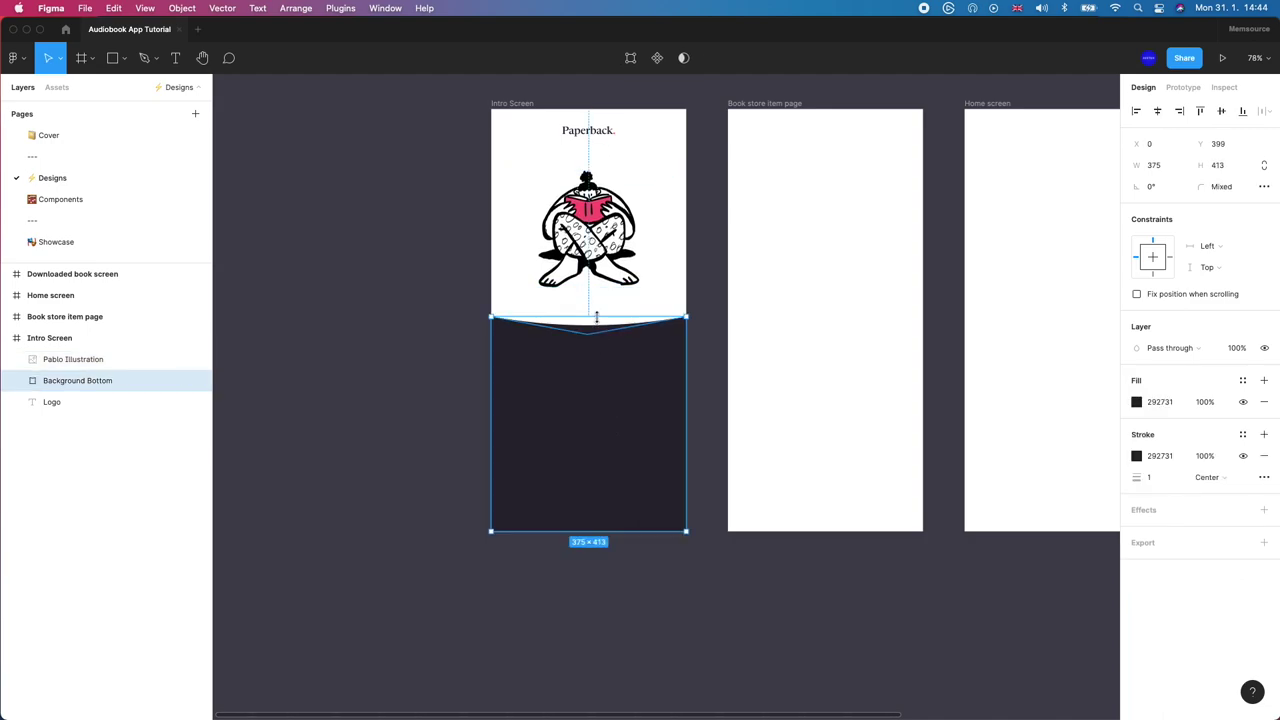
drag(597, 319, 593, 320)
click(473, 326)
scroll(450, 380, right, 1)
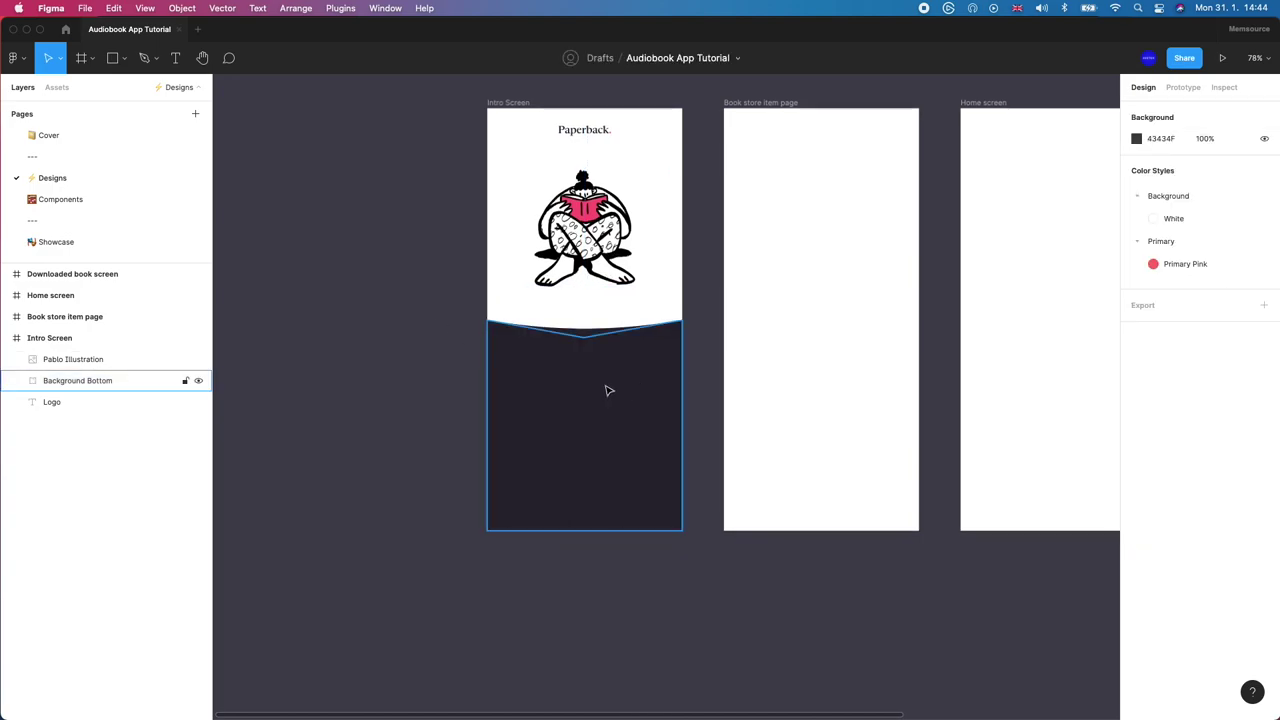
Step: Add the text 'Start reading the world's best books for free today' centred on the dark background
key(t)
click(555, 392)
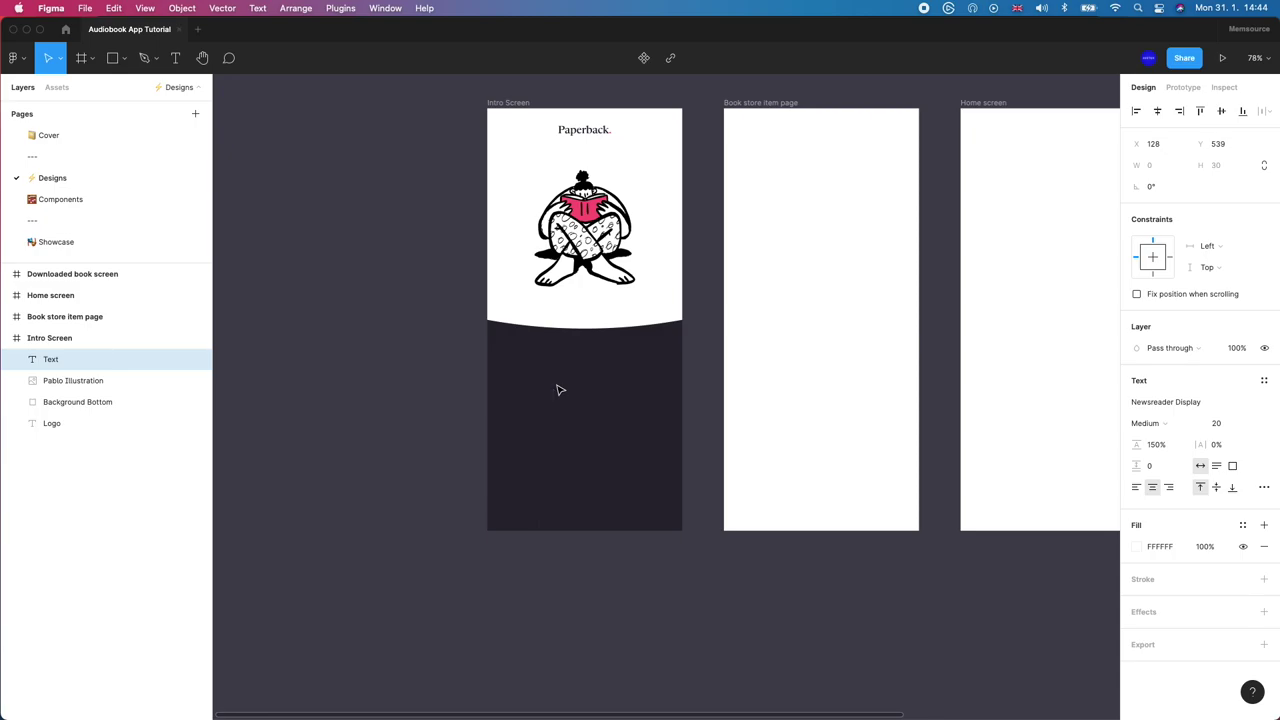
text(Start reading t)
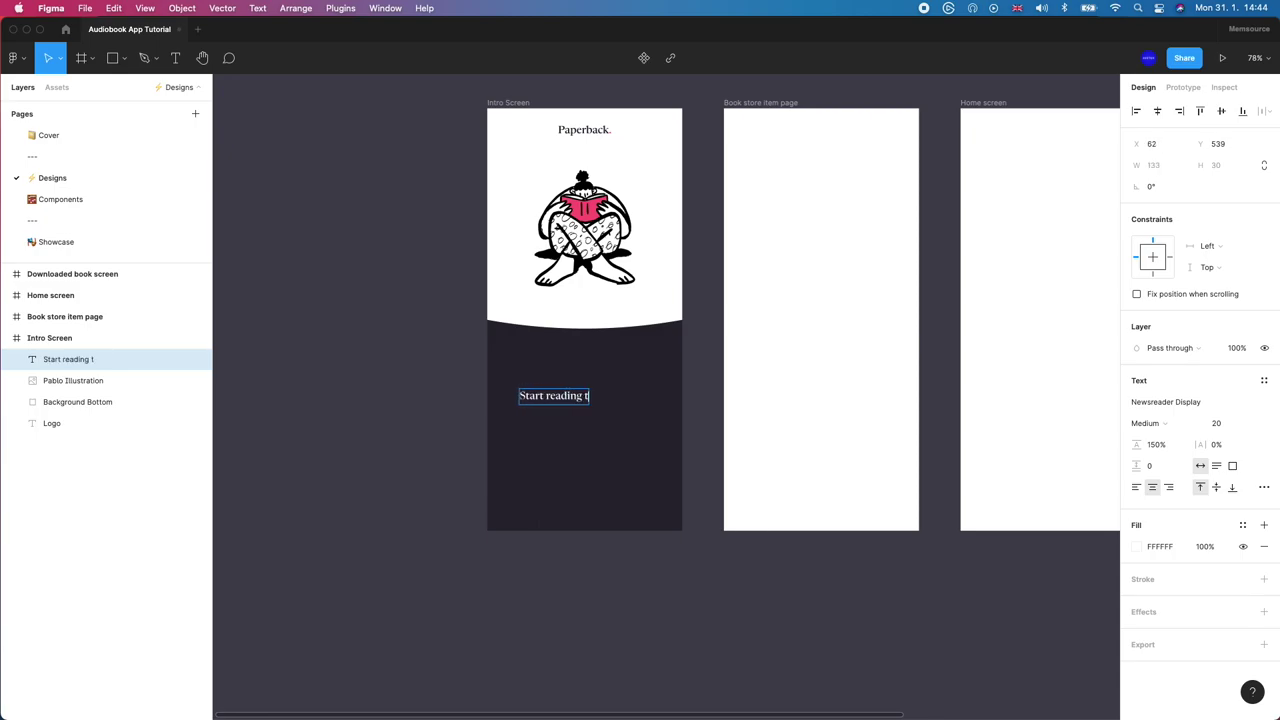
text(he world's best book)
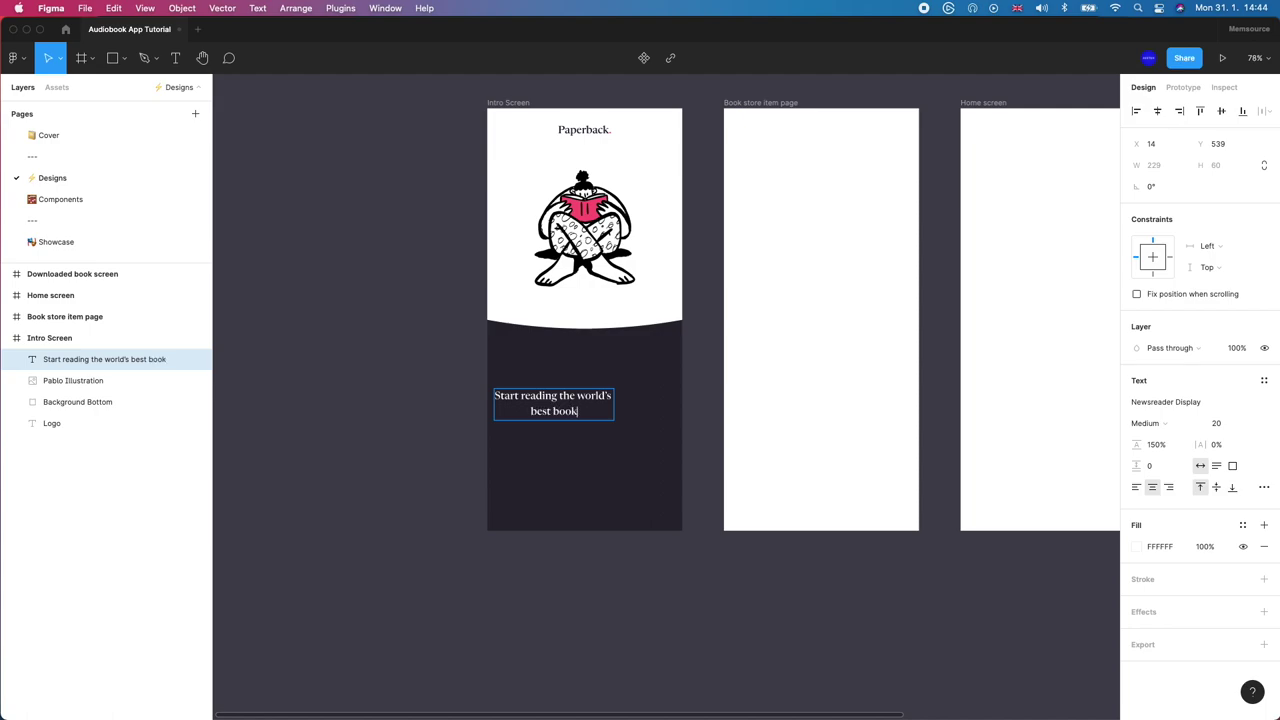
text(s for free today)
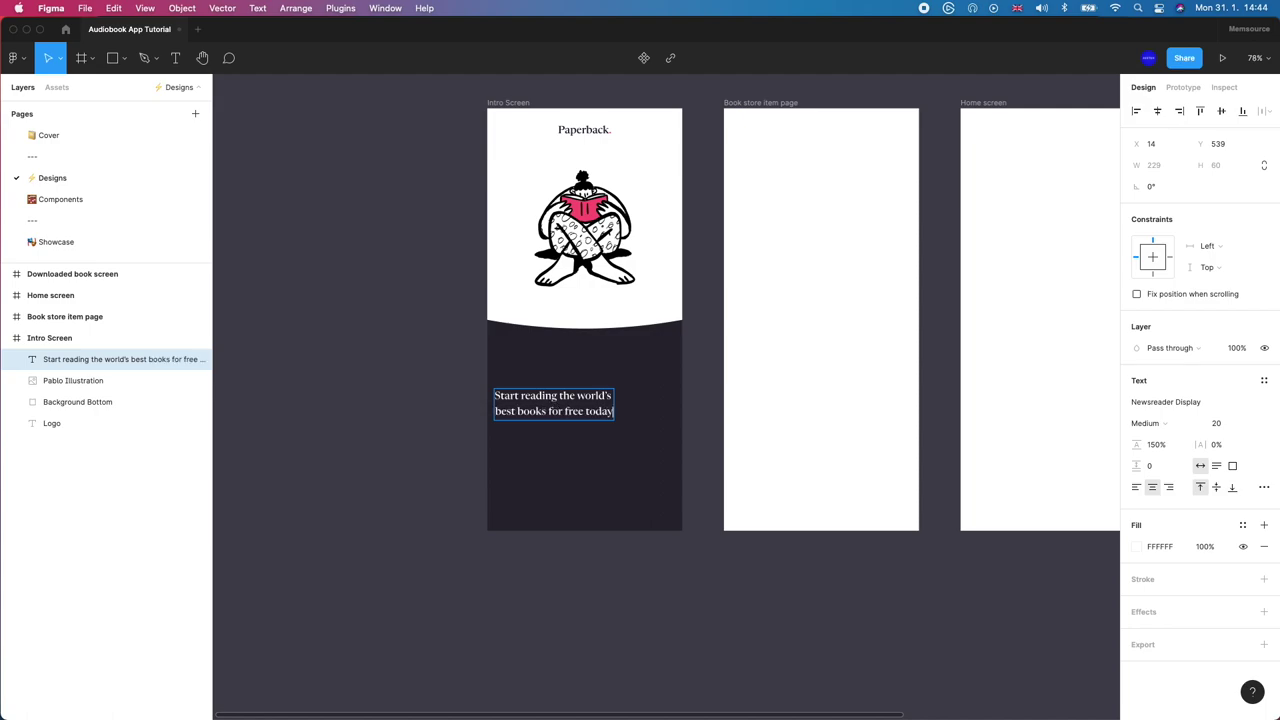
key(Escape)
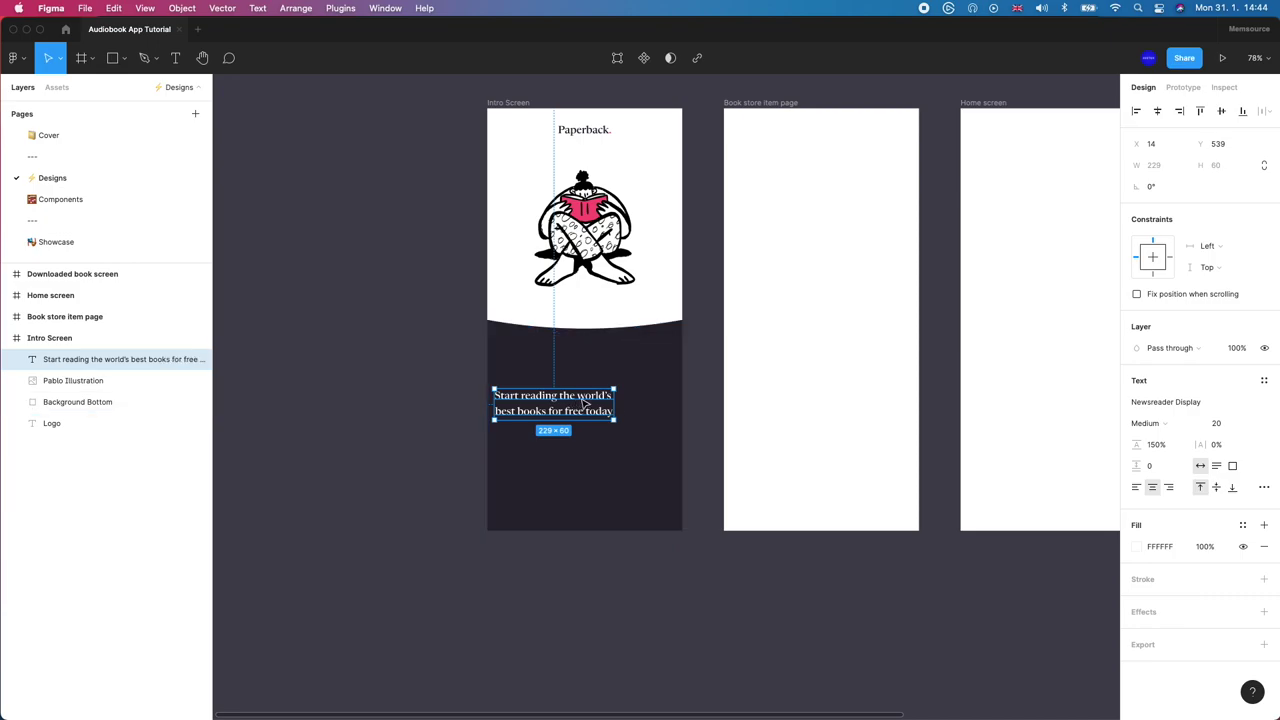
drag(572, 406, 601, 384)
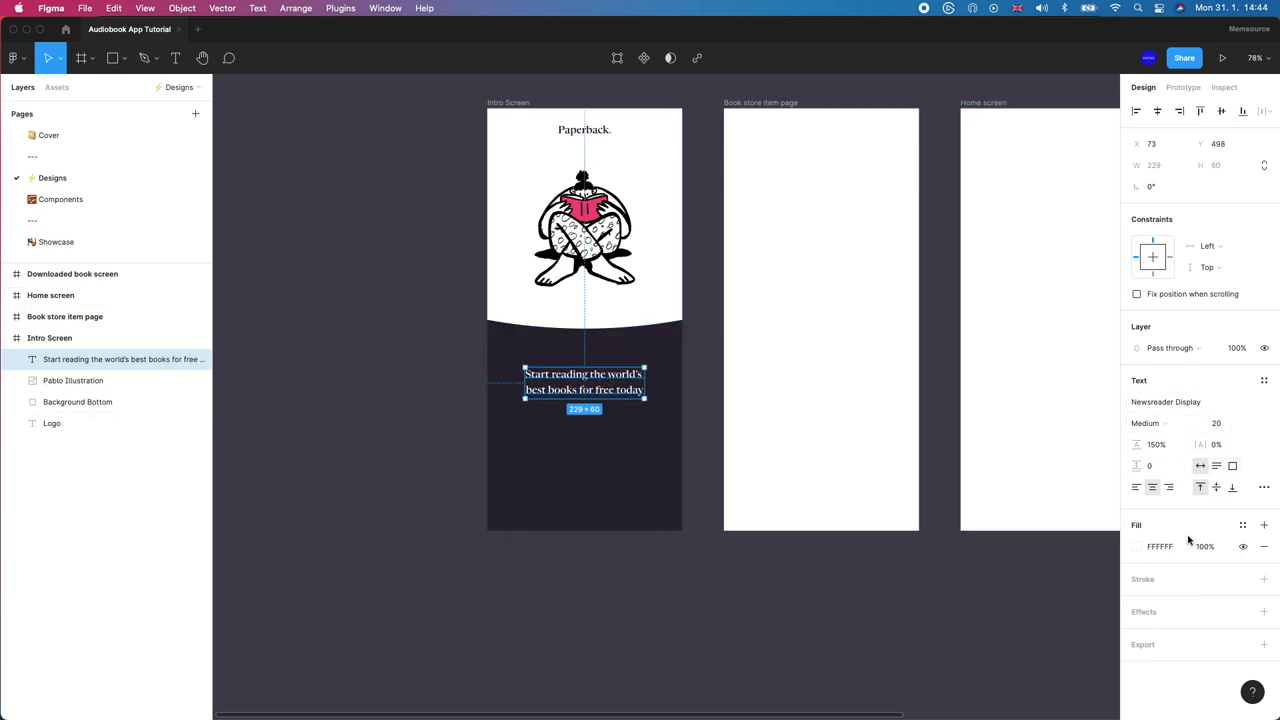
Step: Style the tagline Background/White at size 28 with 120% line height, keeping it centred
click(1242, 525)
click(1146, 634)
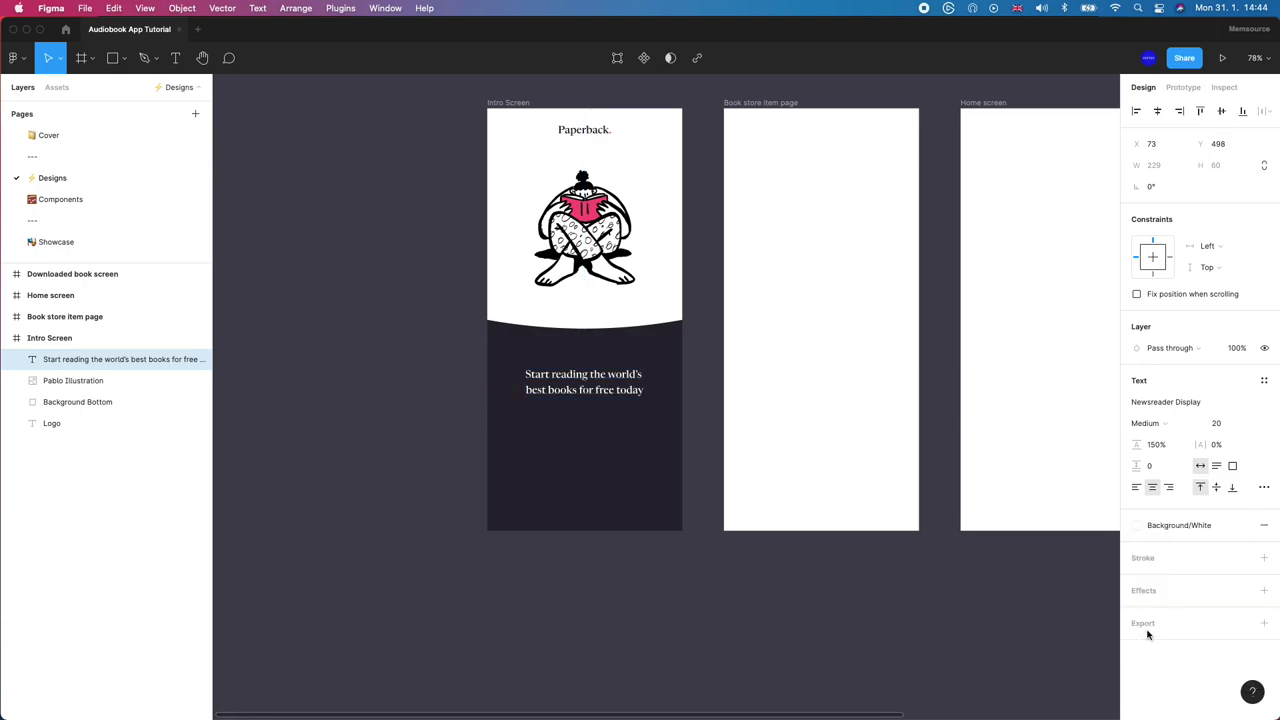
drag(584, 385, 584, 382)
click(1255, 428)
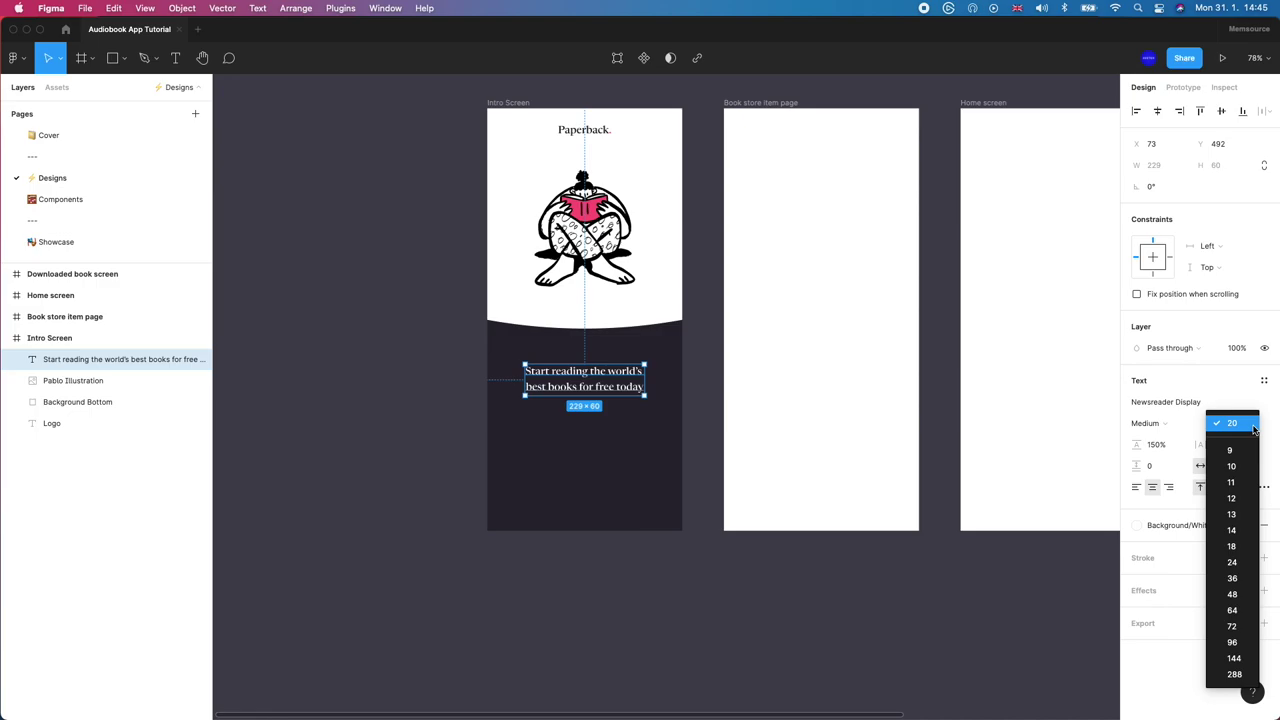
click(1254, 428)
click(1240, 427)
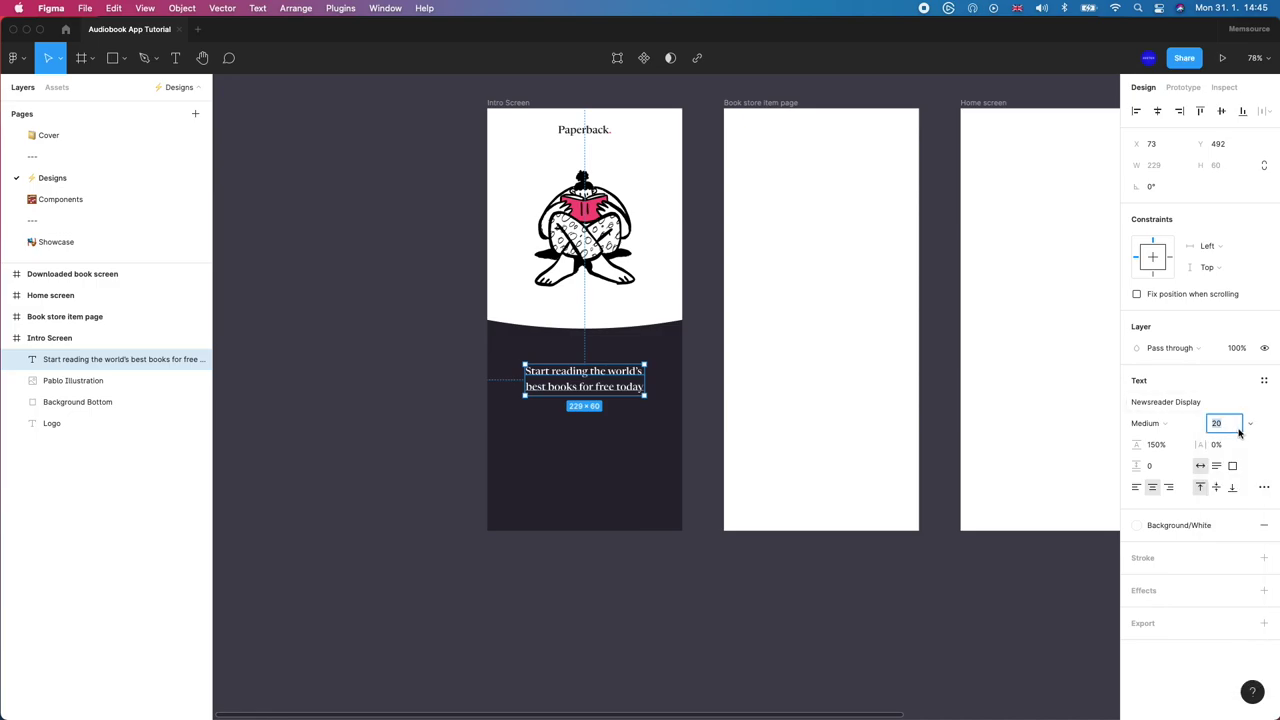
text(28)
key(Return)
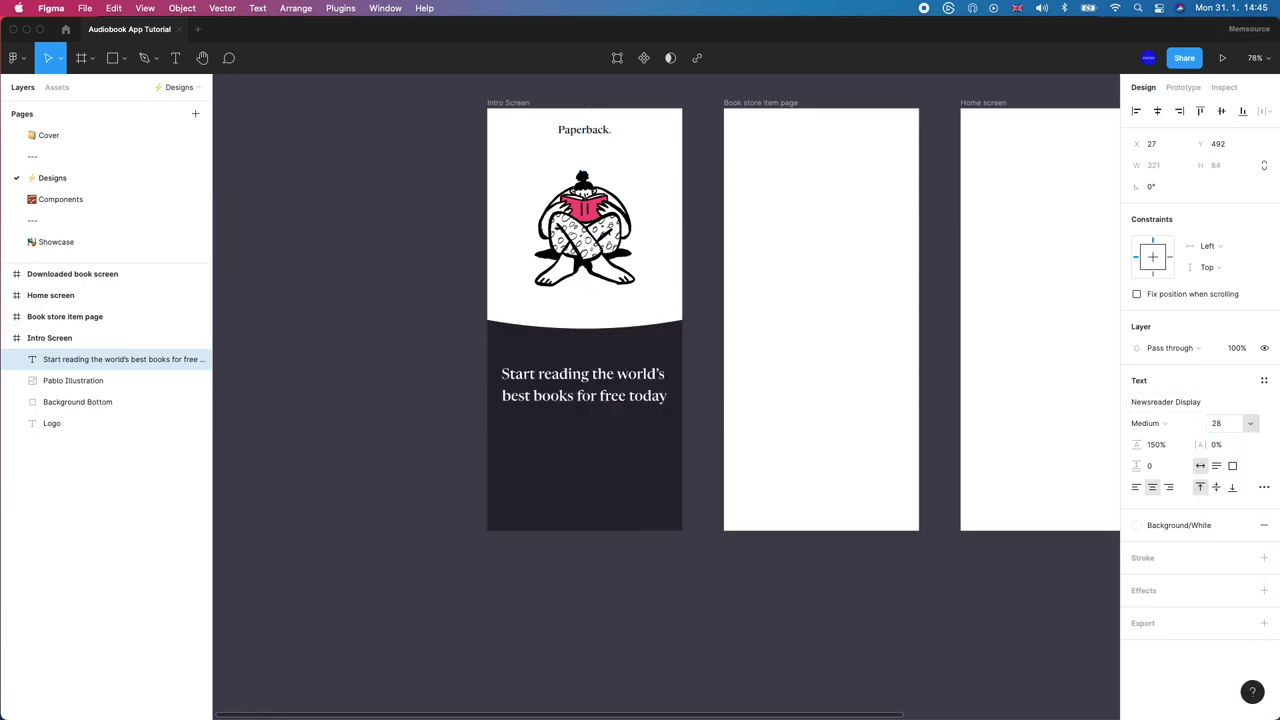
click(1178, 446)
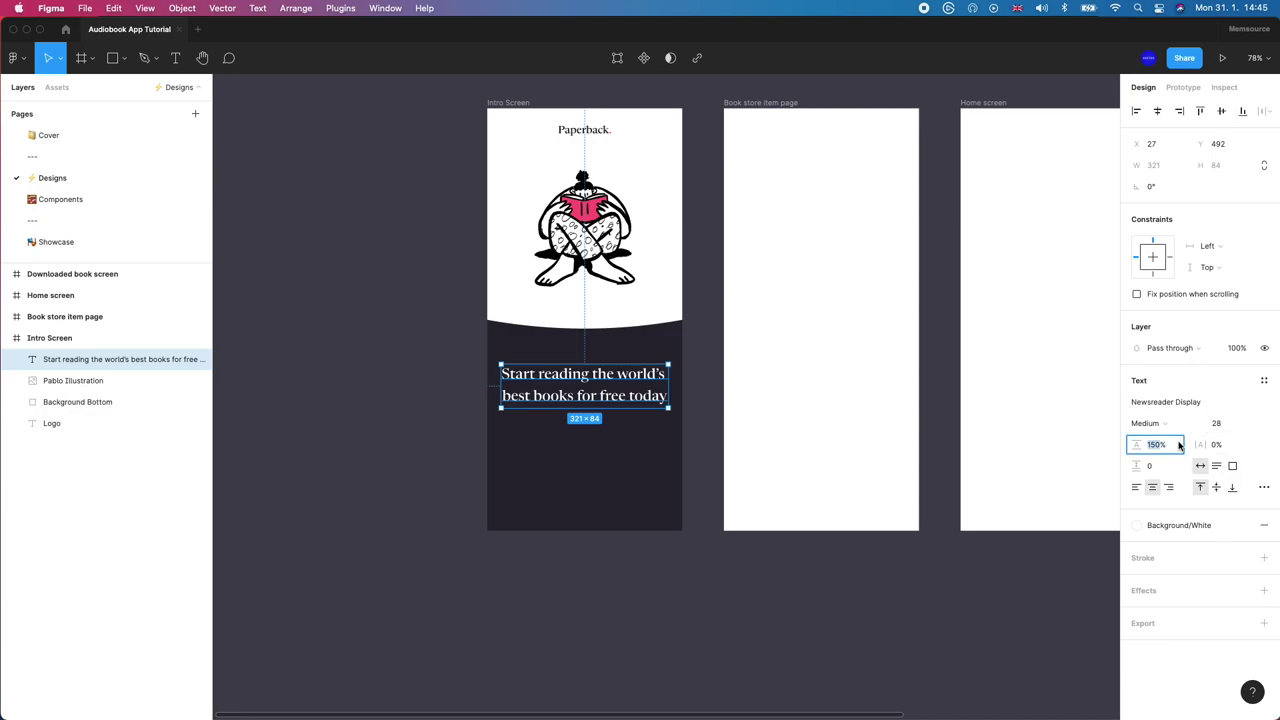
text(1)
key(Return)
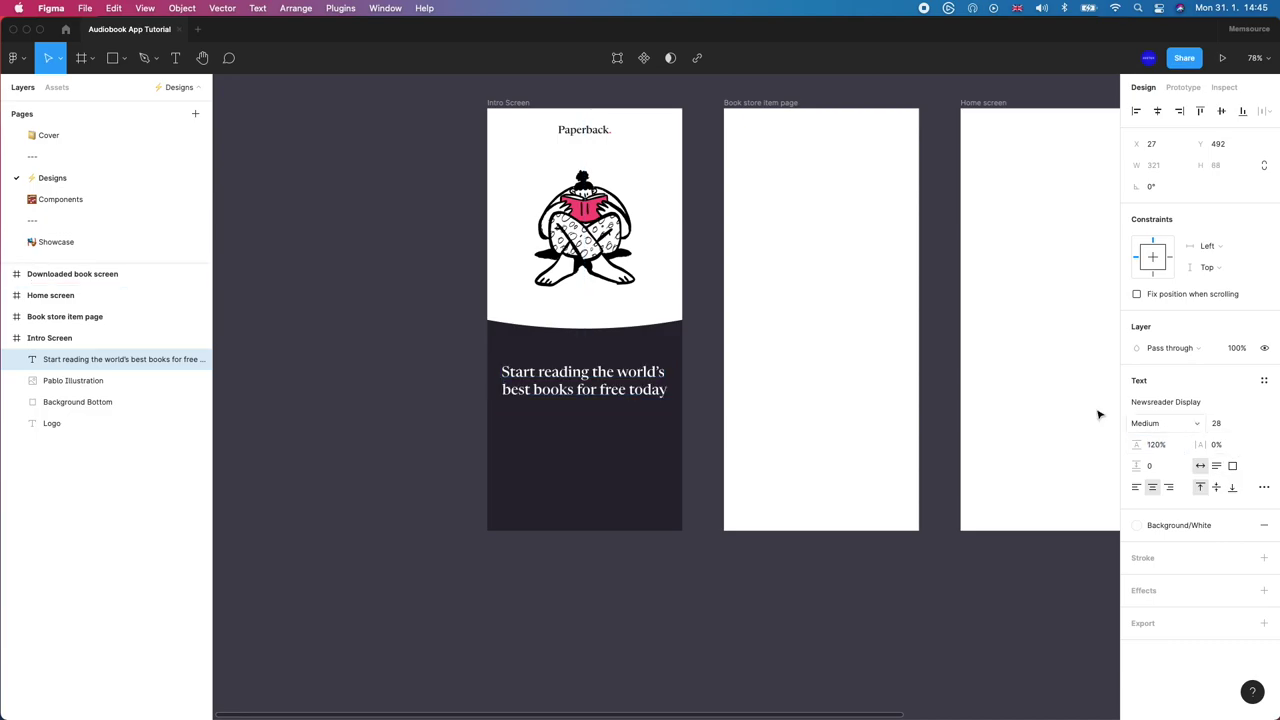
drag(611, 385, 605, 365)
Step: Duplicate the tagline as 'A new way to read' and set it to uppercase
key(super+d)
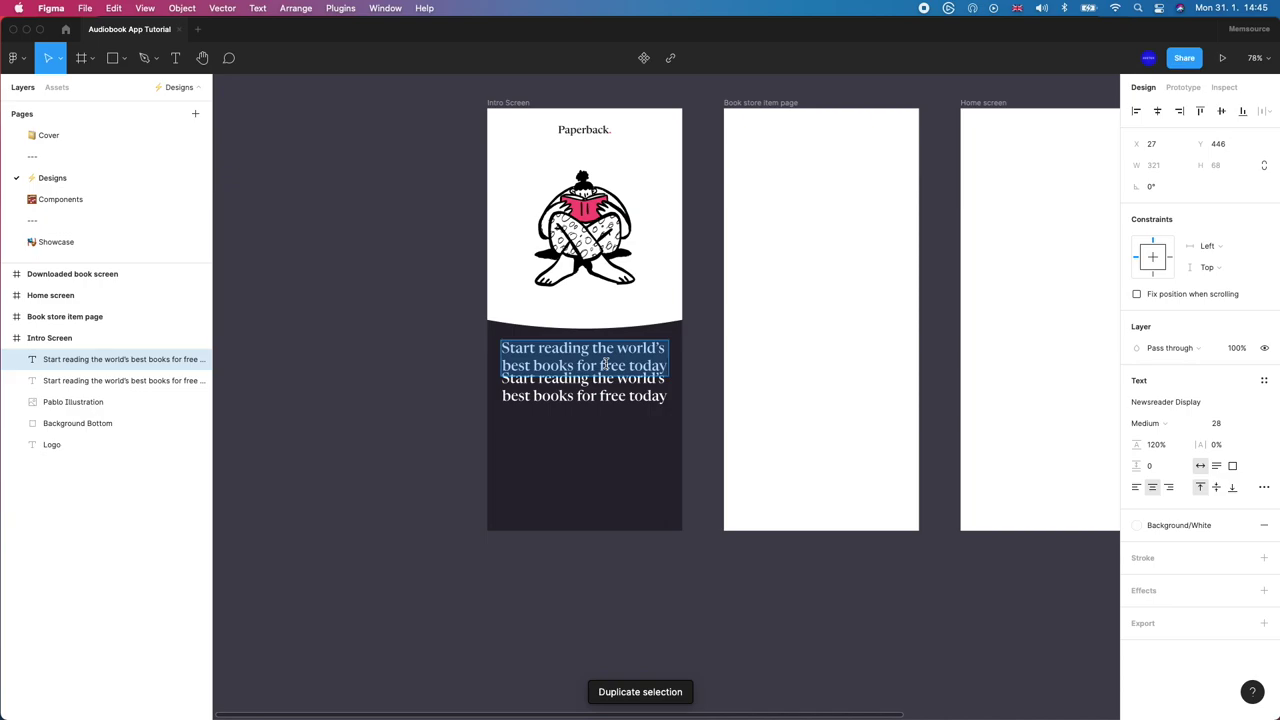
text(A new way)
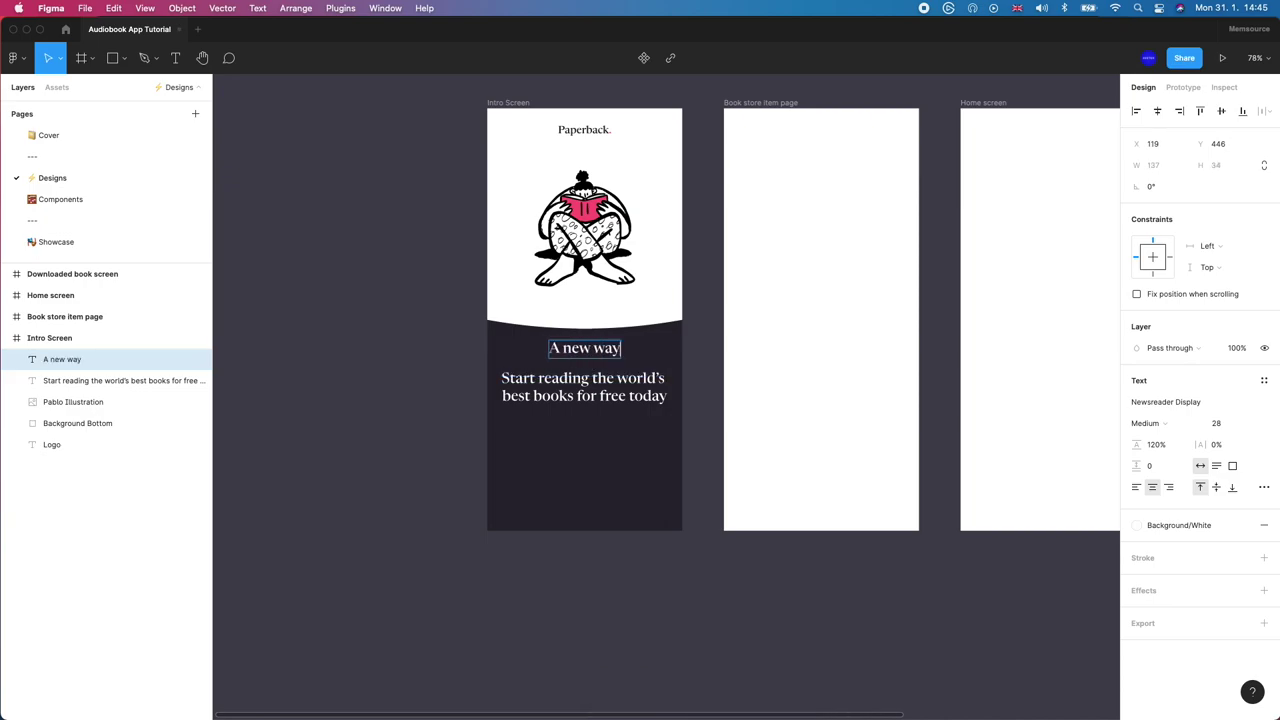
text( to read)
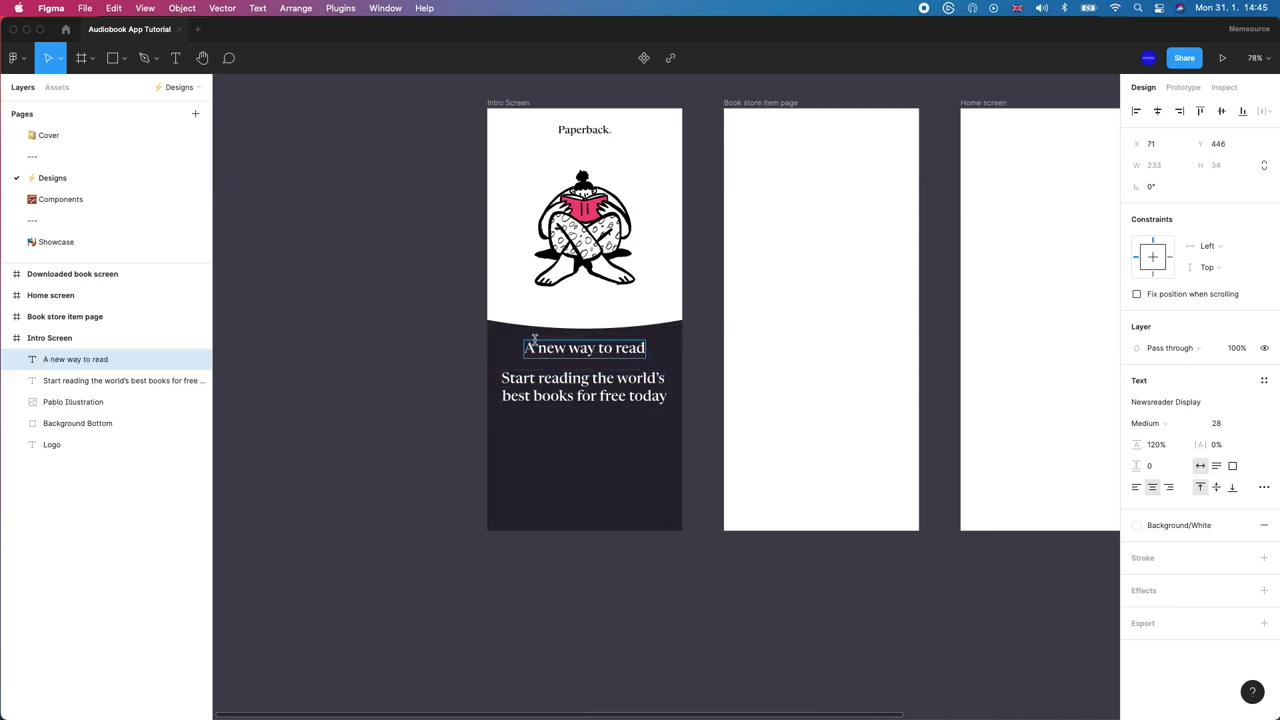
key(Escape)
click(1265, 489)
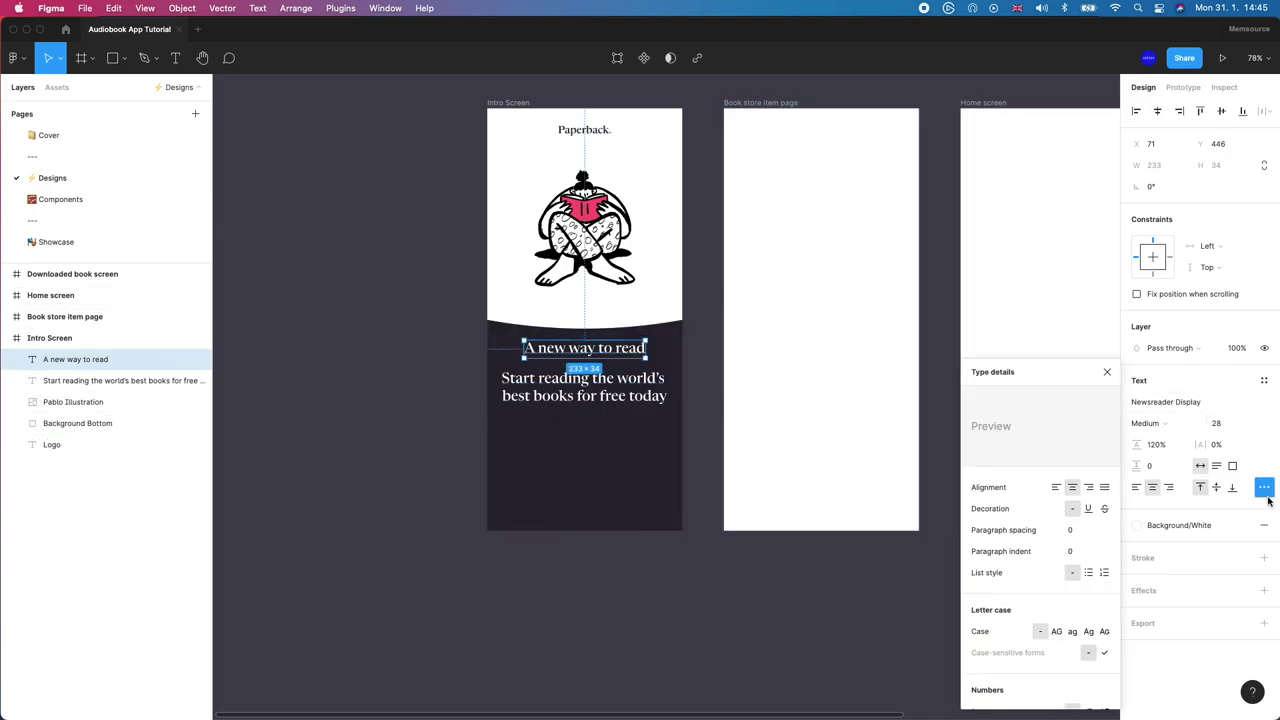
click(1057, 631)
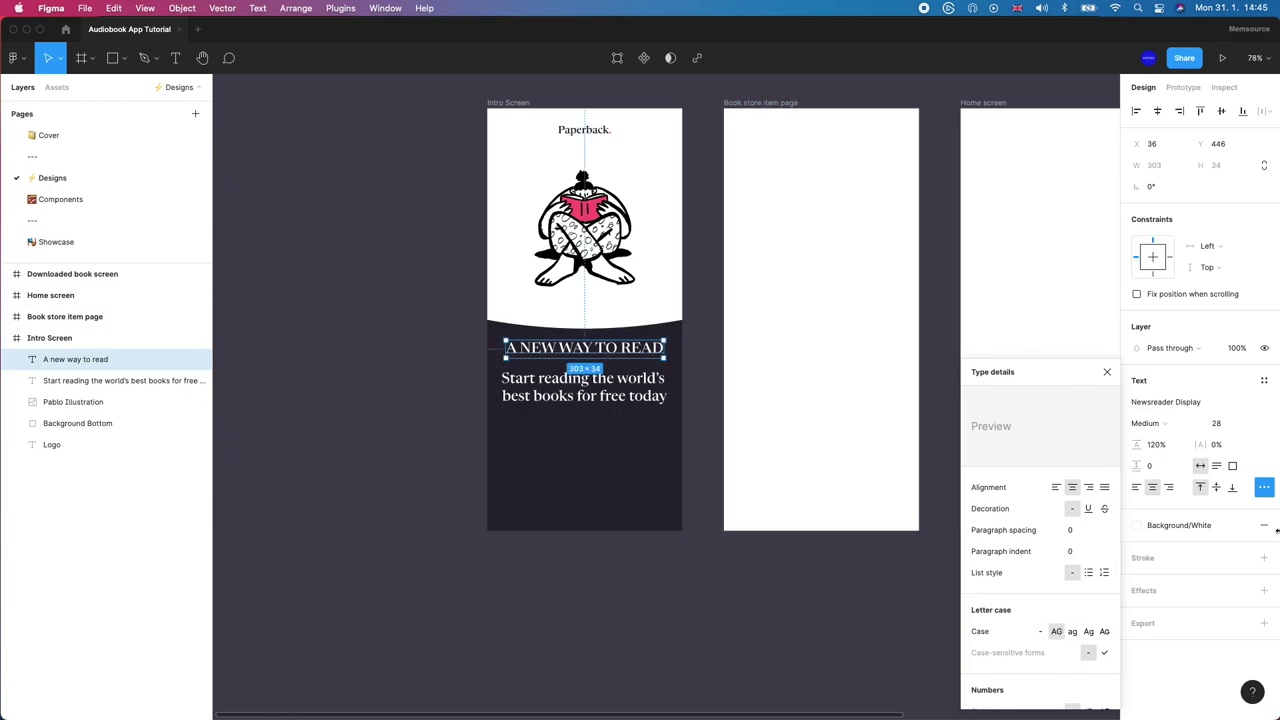
Step: Set the label's font to Karla Bold at size 14
click(1230, 425)
text(14)
key(Return)
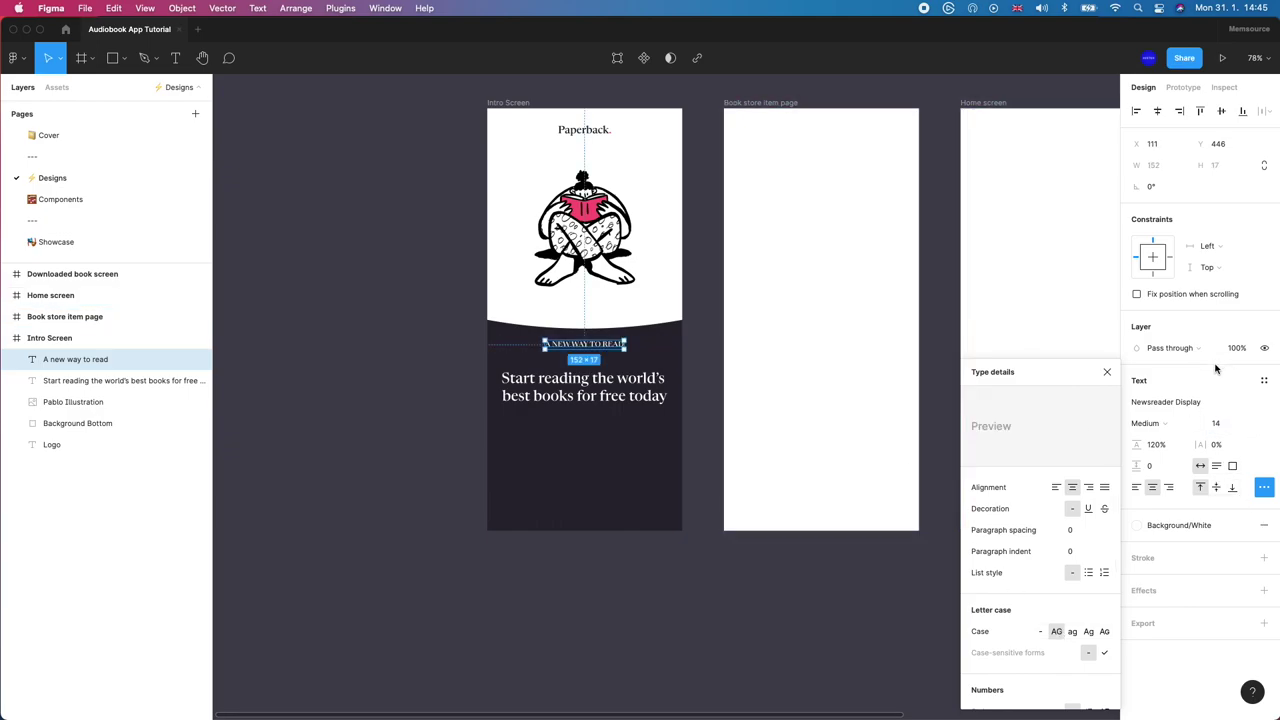
click(1197, 402)
key(super+a)
text(k)
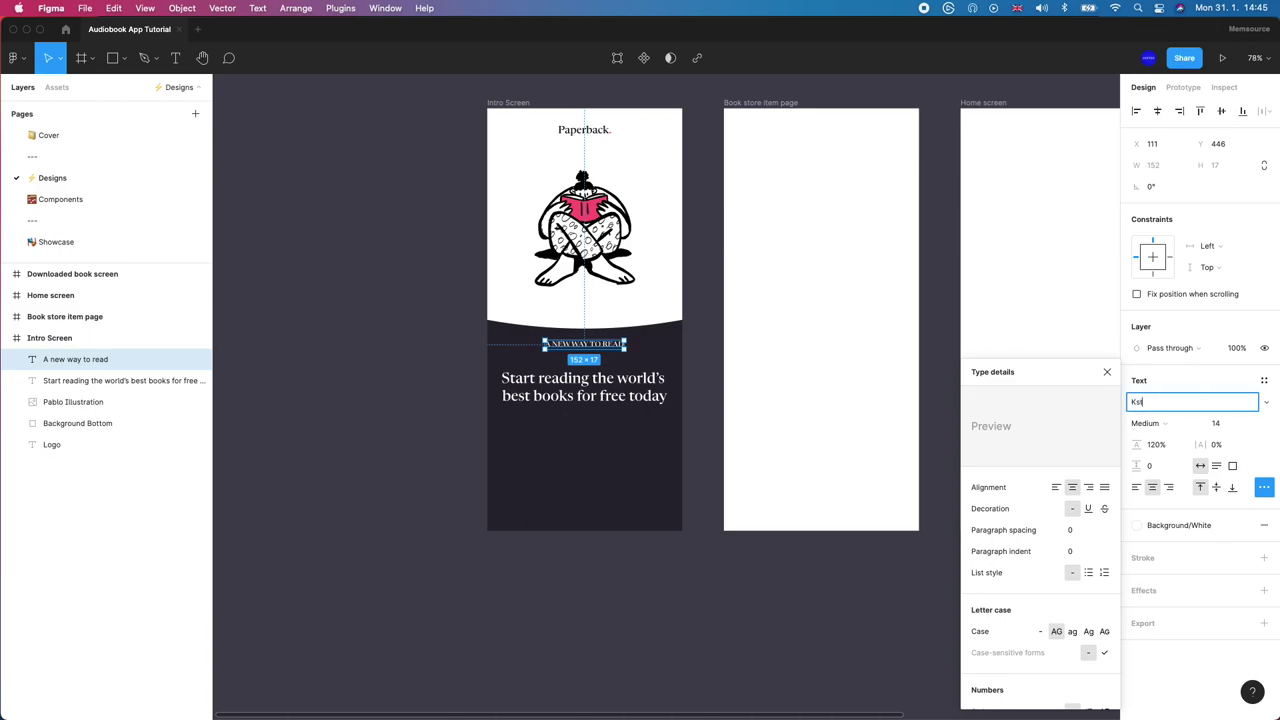
key(Return)
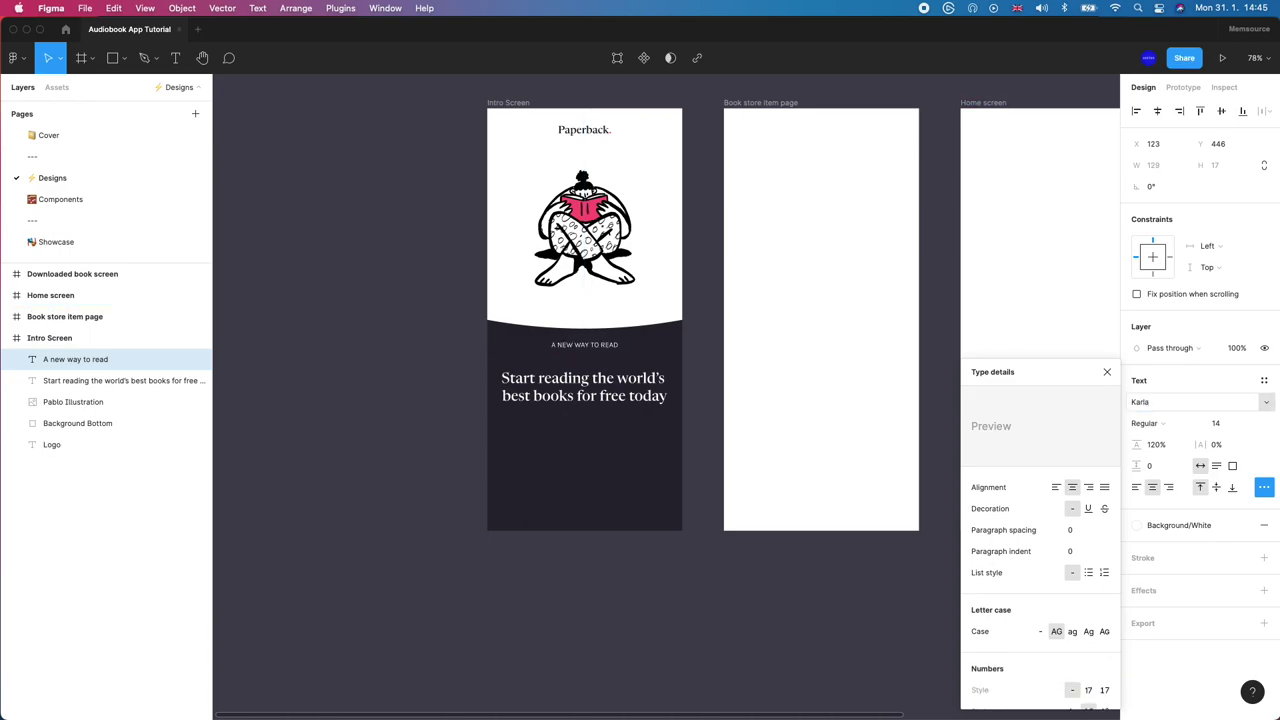
click(1150, 423)
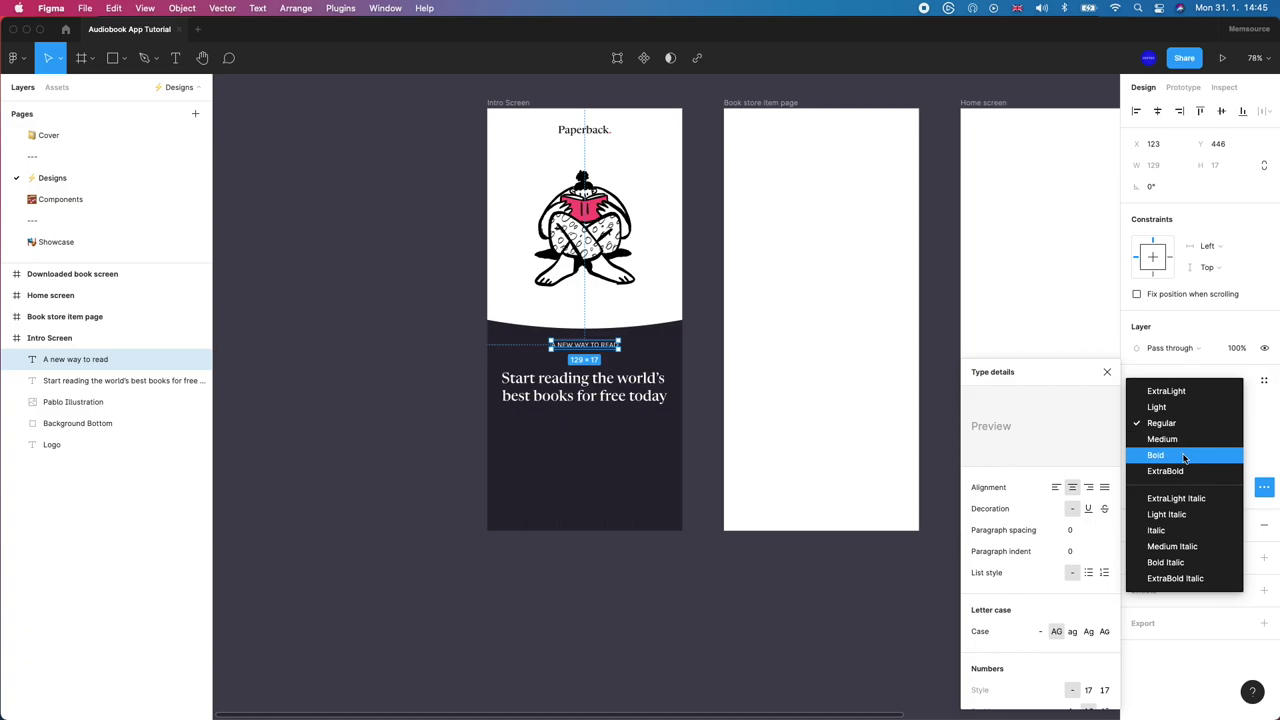
click(1183, 457)
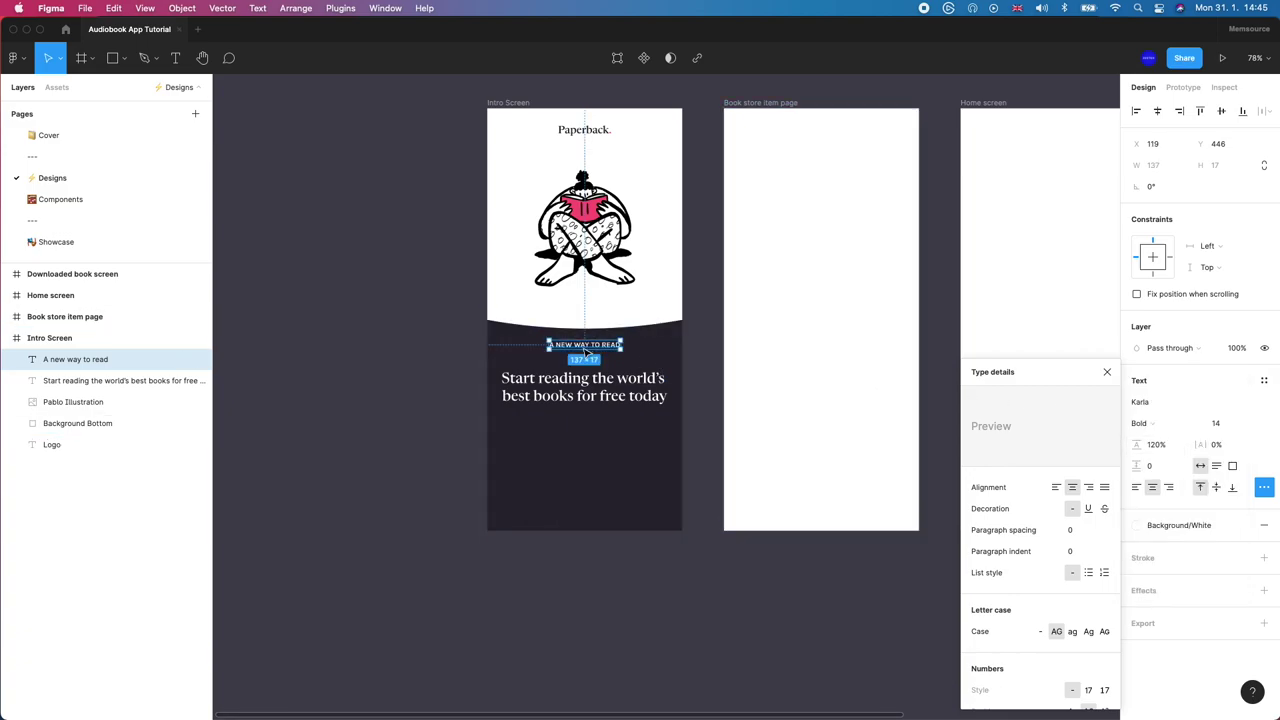
Step: Place the label just above the tagline and colour it Primary Pink
drag(589, 354, 589, 366)
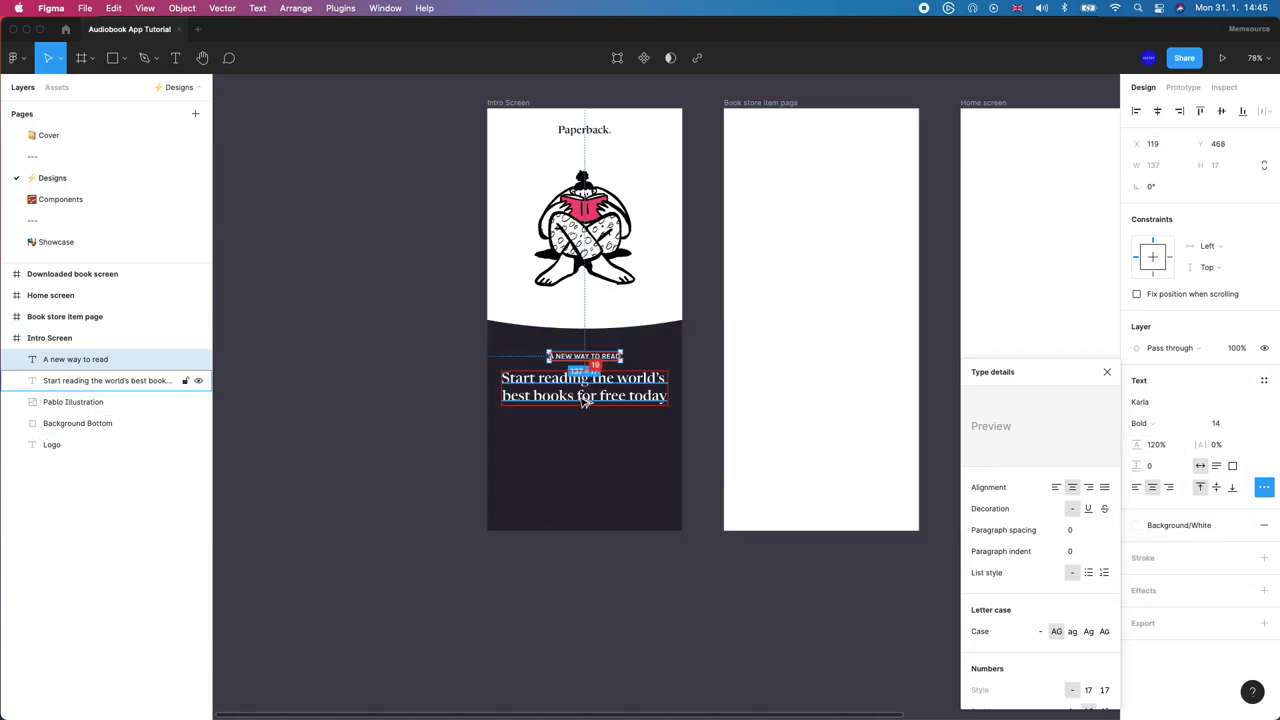
key(Down)
key(Down)
key(Down)
key(Down)
key(Down)
key(Down)
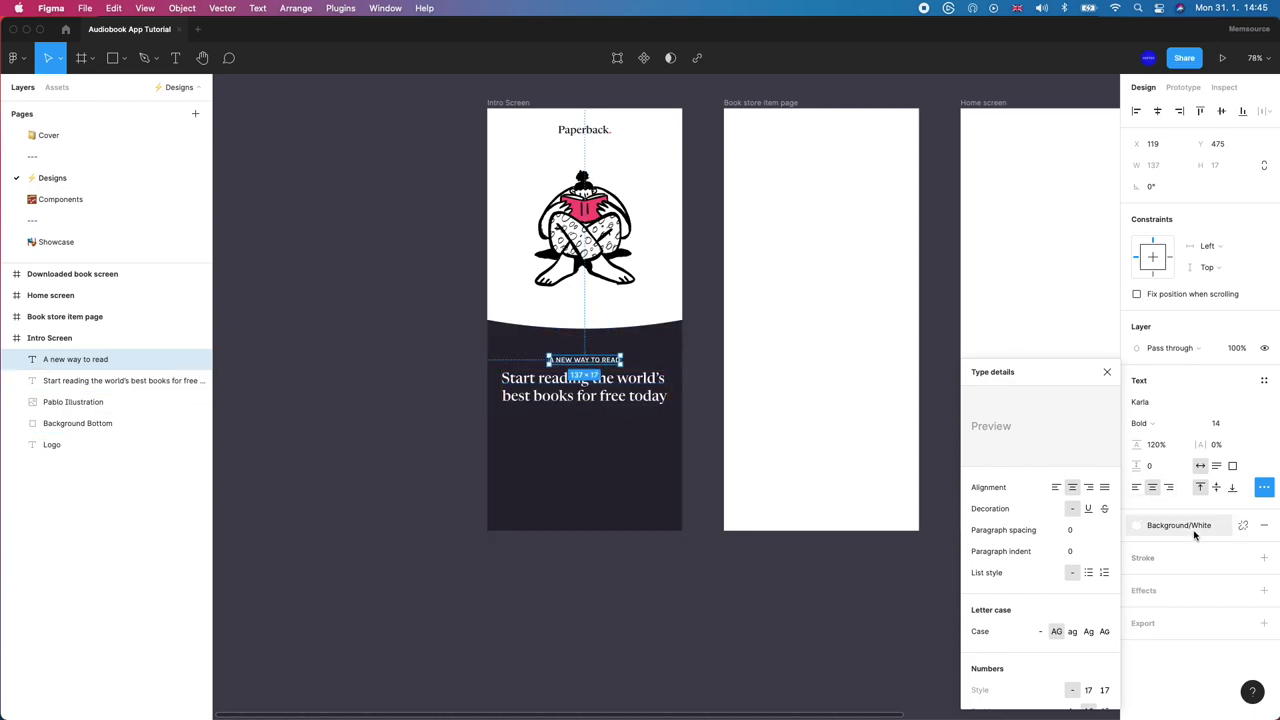
click(1137, 525)
click(1148, 674)
click(475, 428)
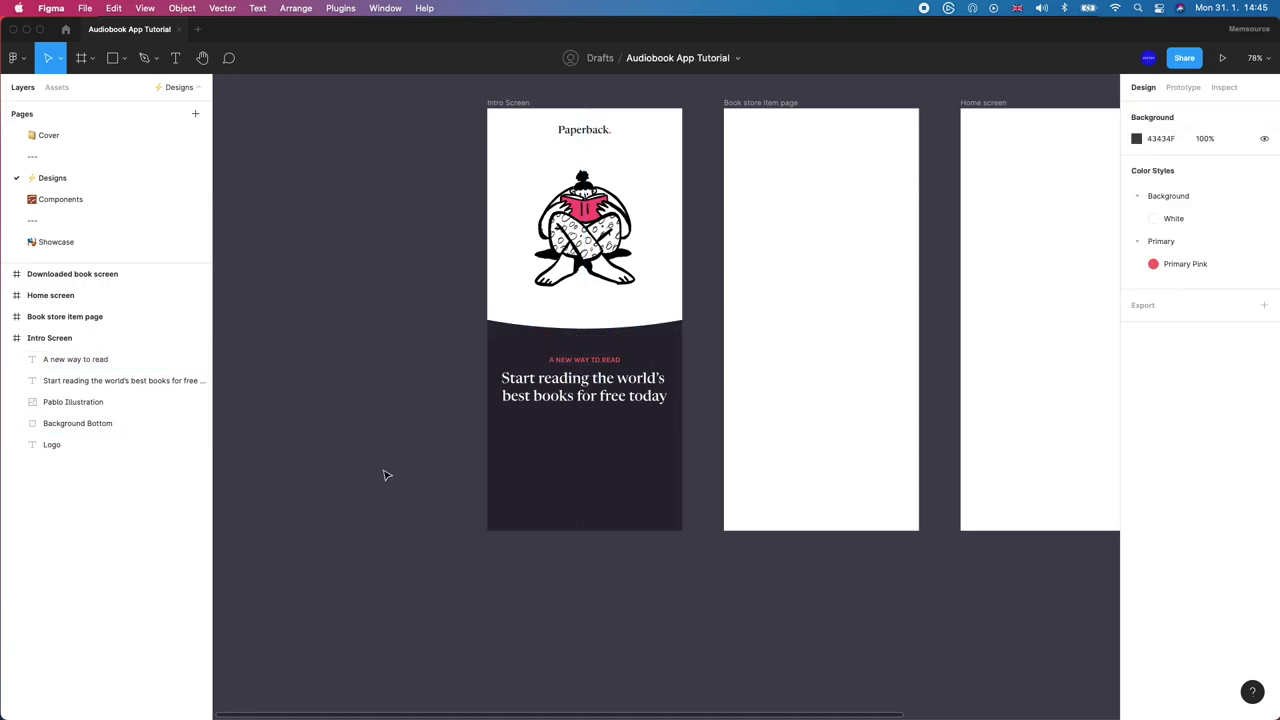
scroll(395, 461, up, 3)
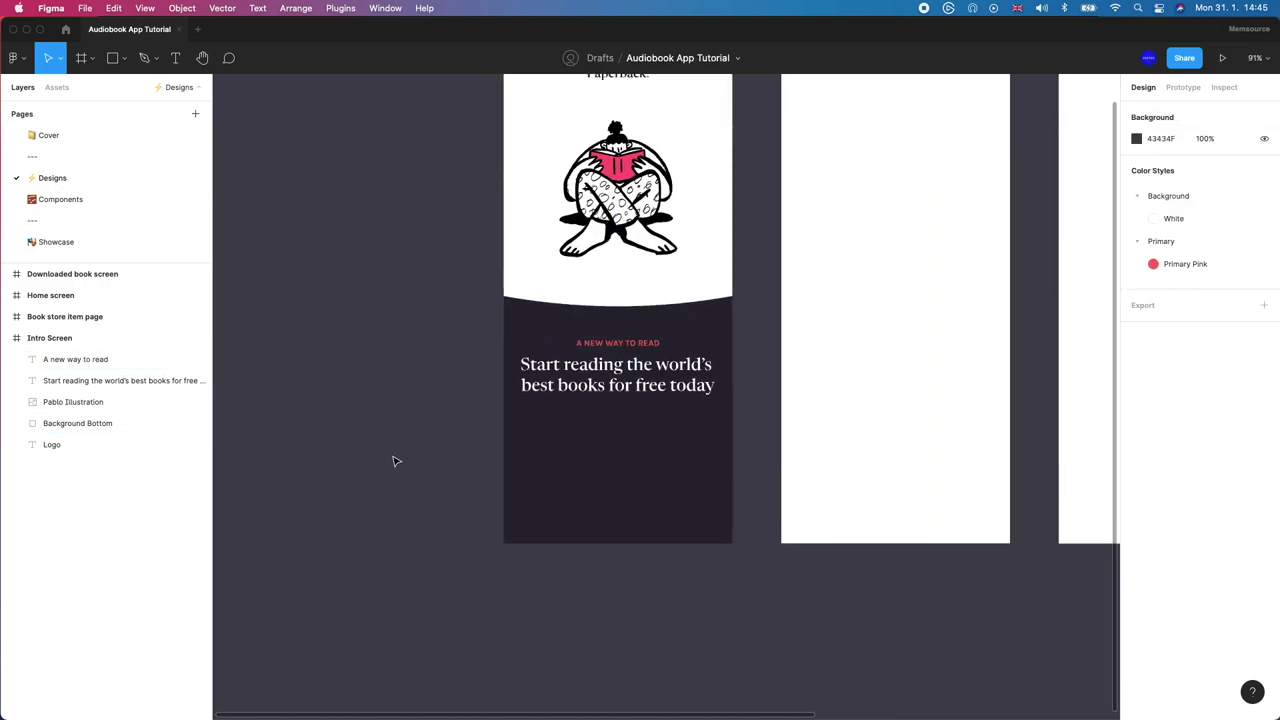
scroll(414, 526, down, 2)
Step: Duplicate the label below the tagline, colour it Background/White, and remove the uppercase
click(549, 450)
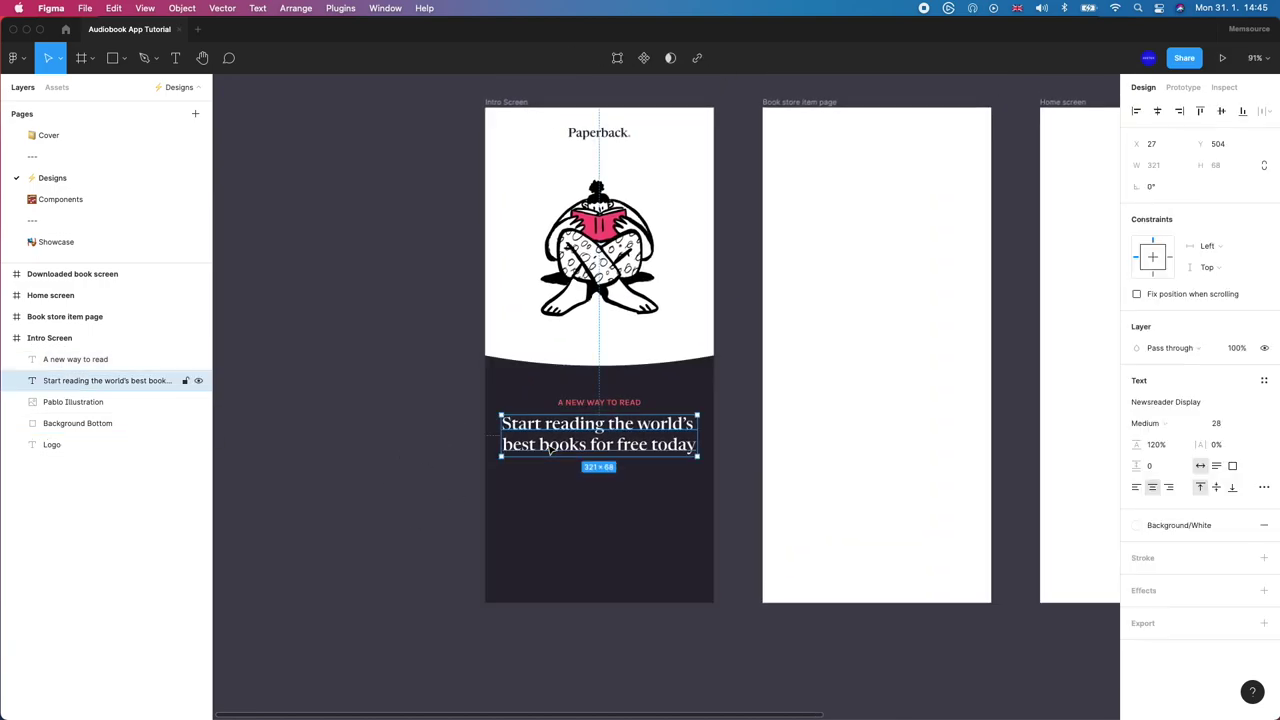
click(600, 402)
key(super+d)
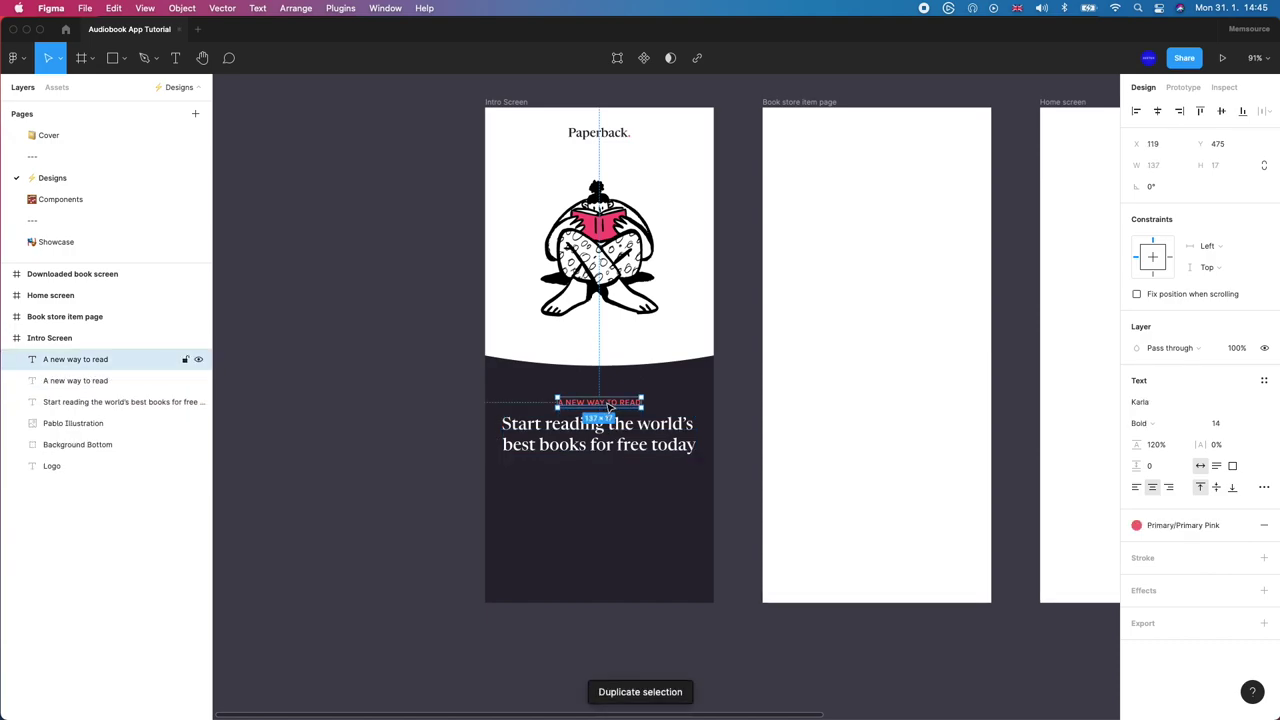
drag(600, 402, 590, 487)
click(1183, 525)
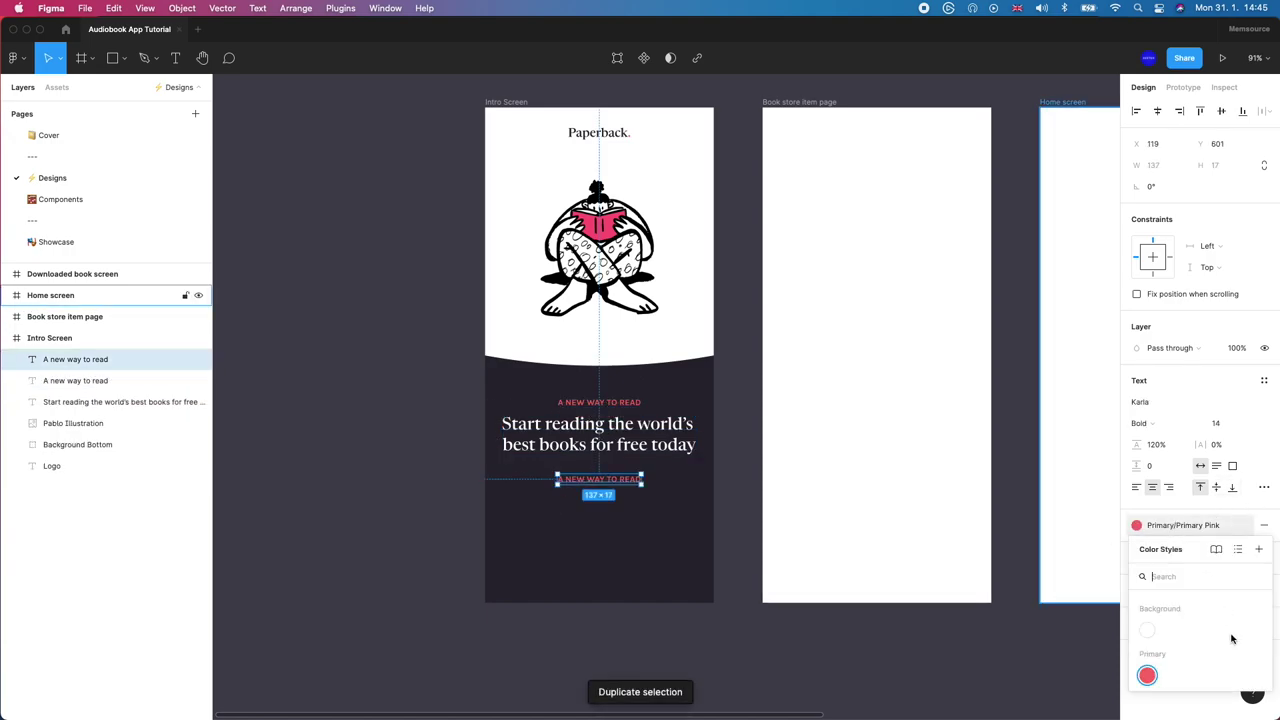
click(1158, 632)
click(1263, 488)
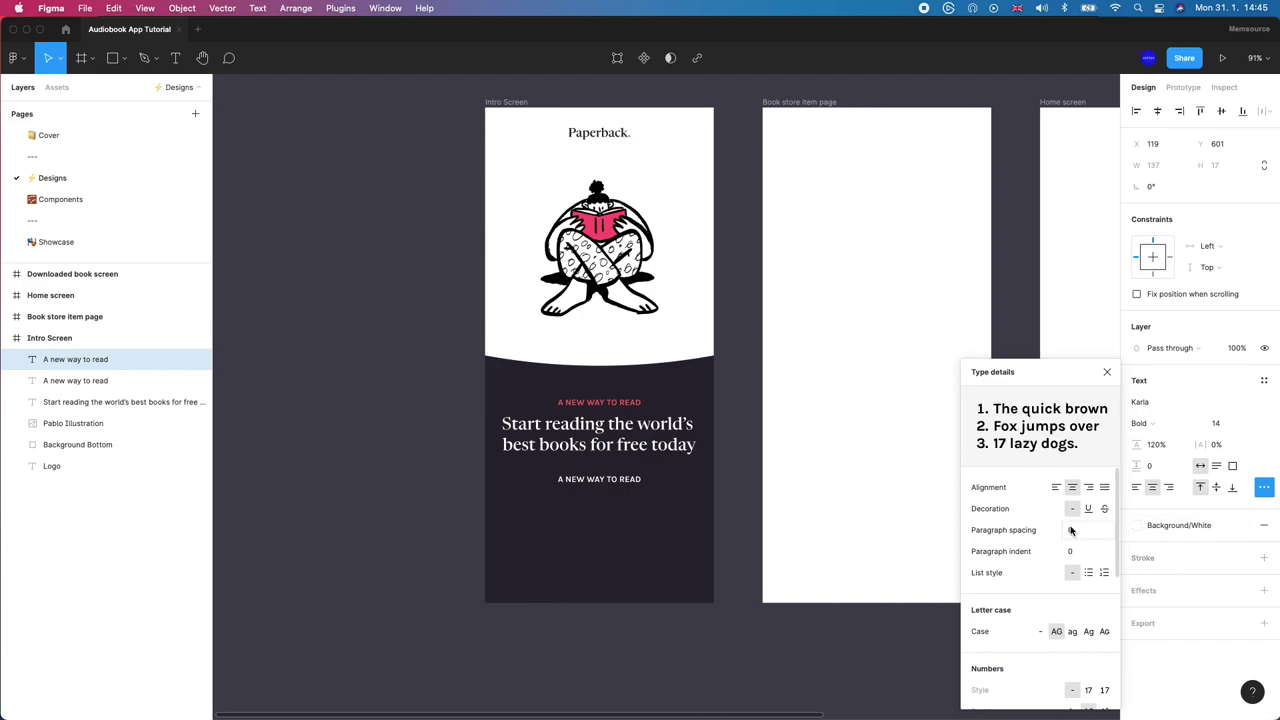
click(1041, 634)
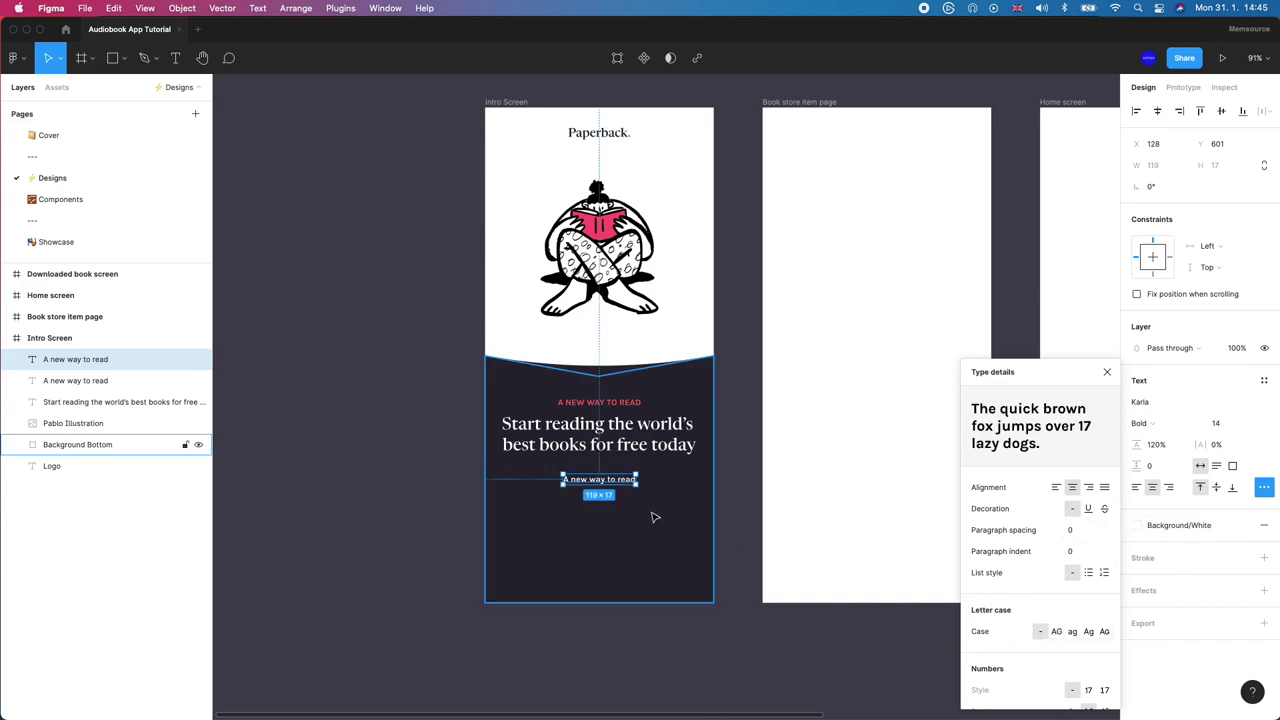
Step: Set the copy to Regular weight with 150% line height
double_click(615, 480)
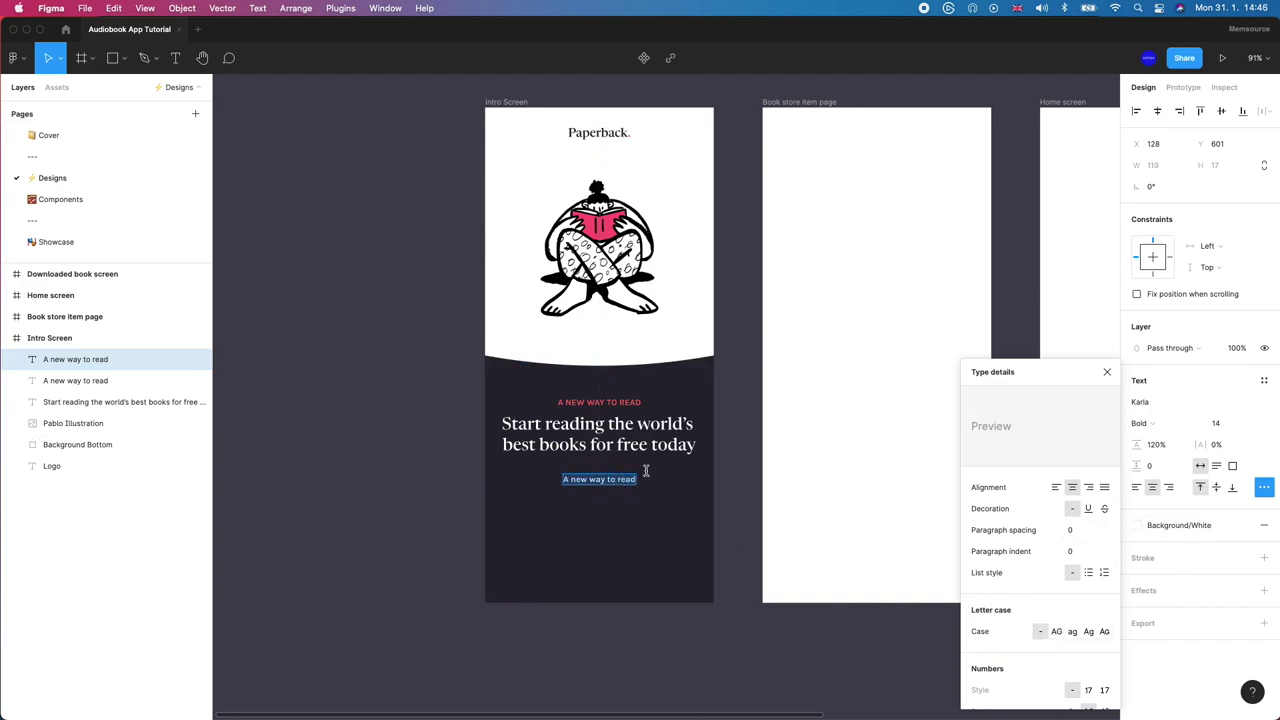
click(1150, 423)
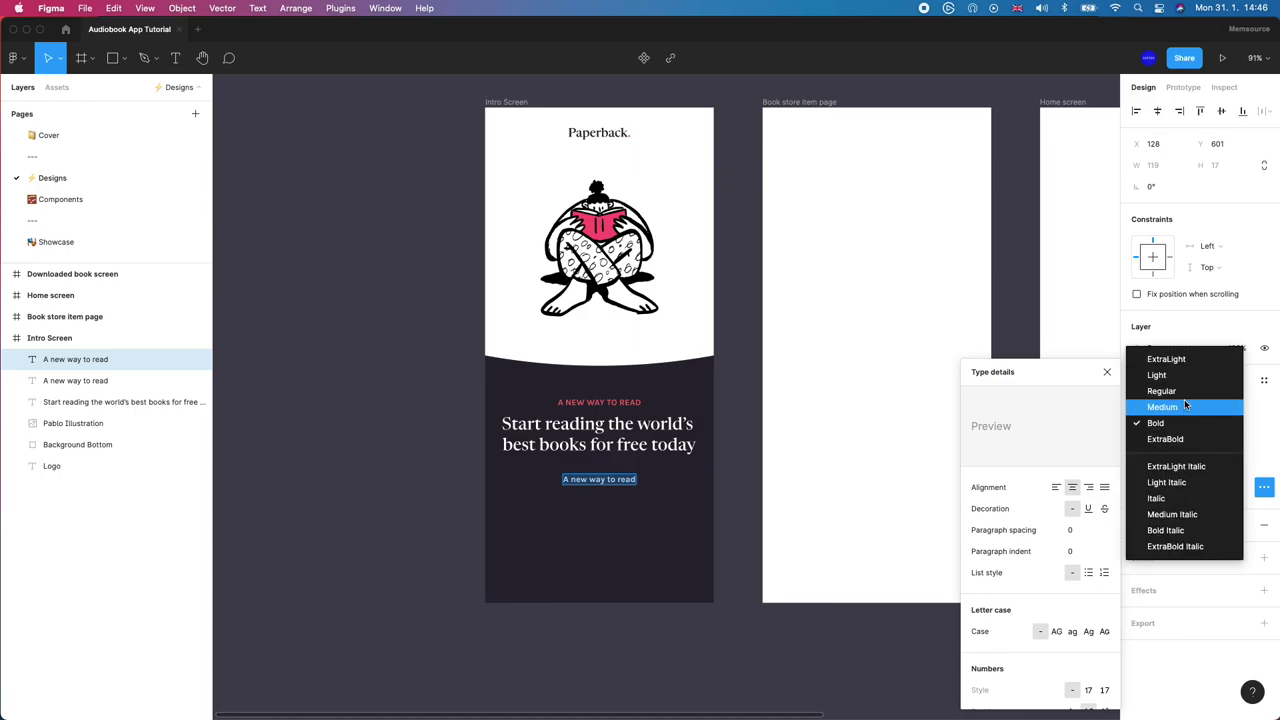
click(1185, 391)
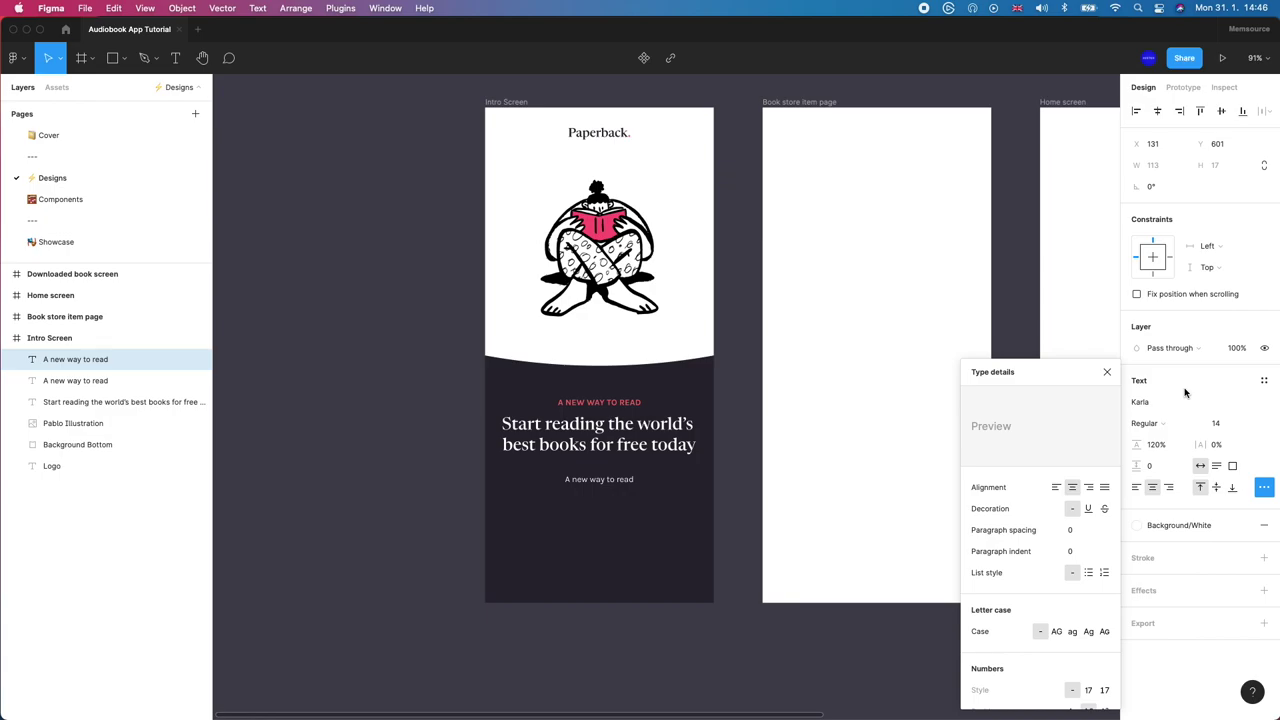
click(1162, 447)
text(150)
key(Return)
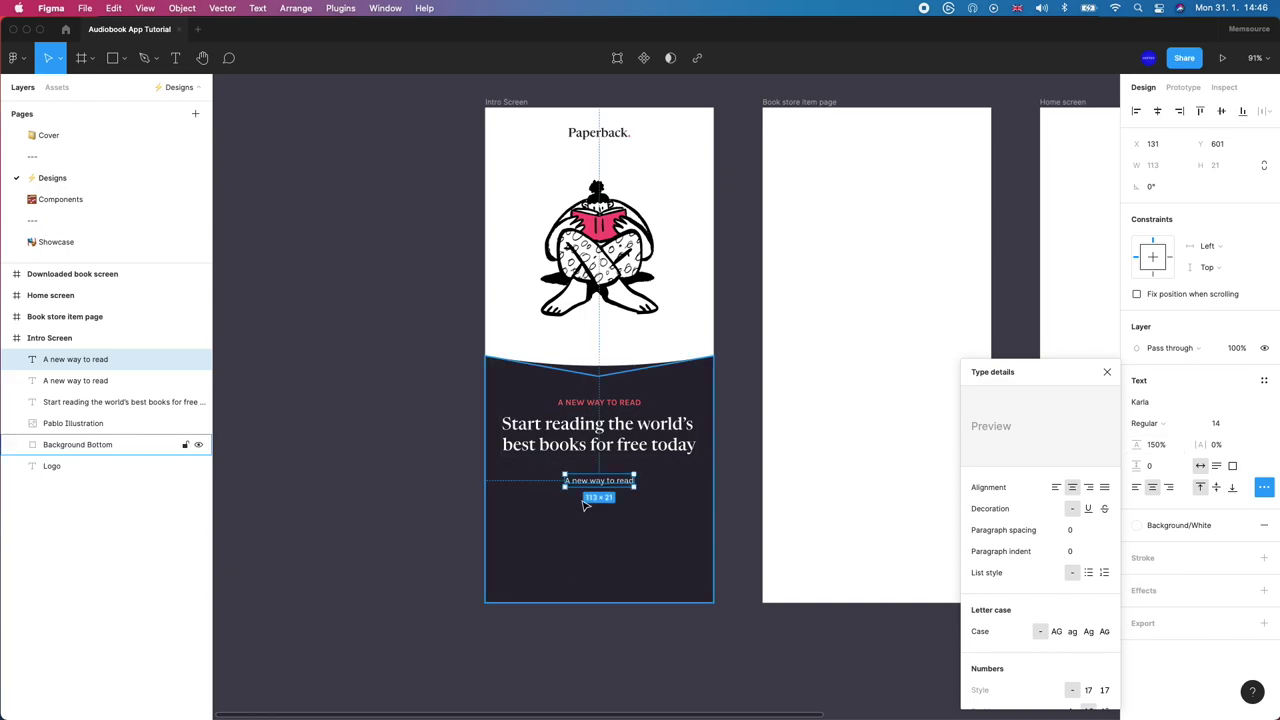
Step: Replace its text with 'The world's first completely free audio book library…' and nudge it toward the heading
double_click(591, 479)
text(Th)
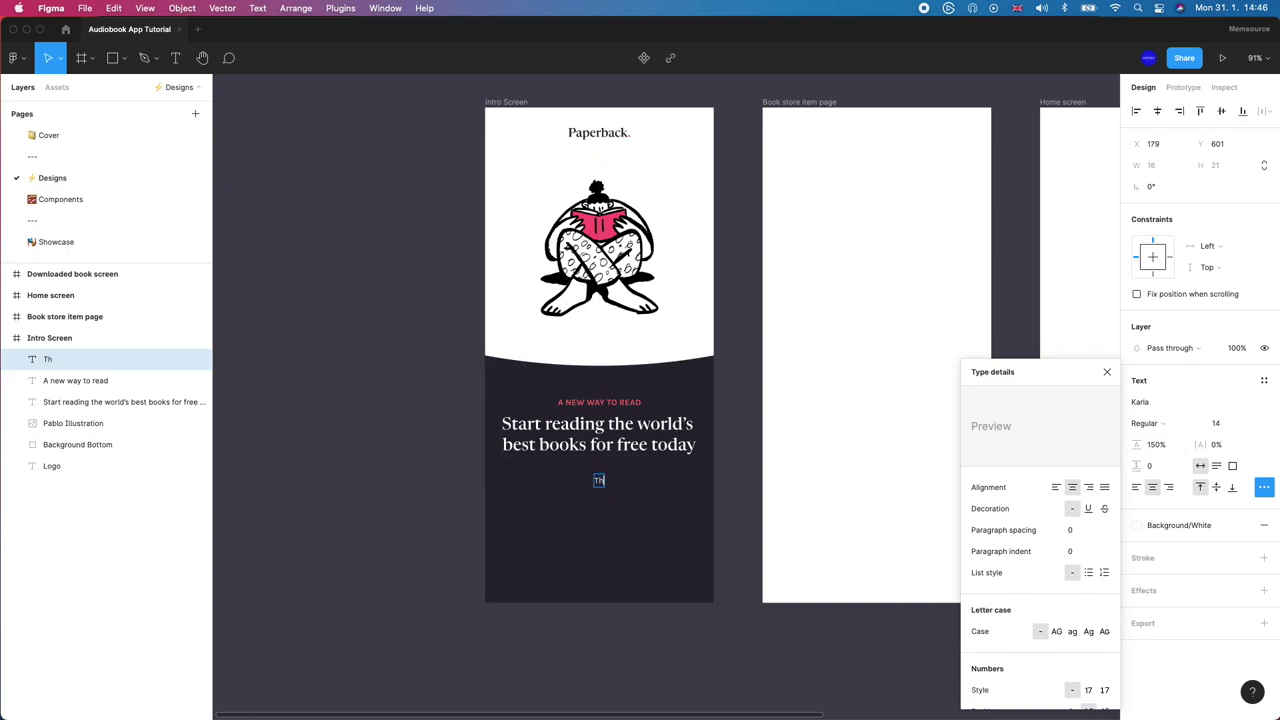
text(e world's first comp)
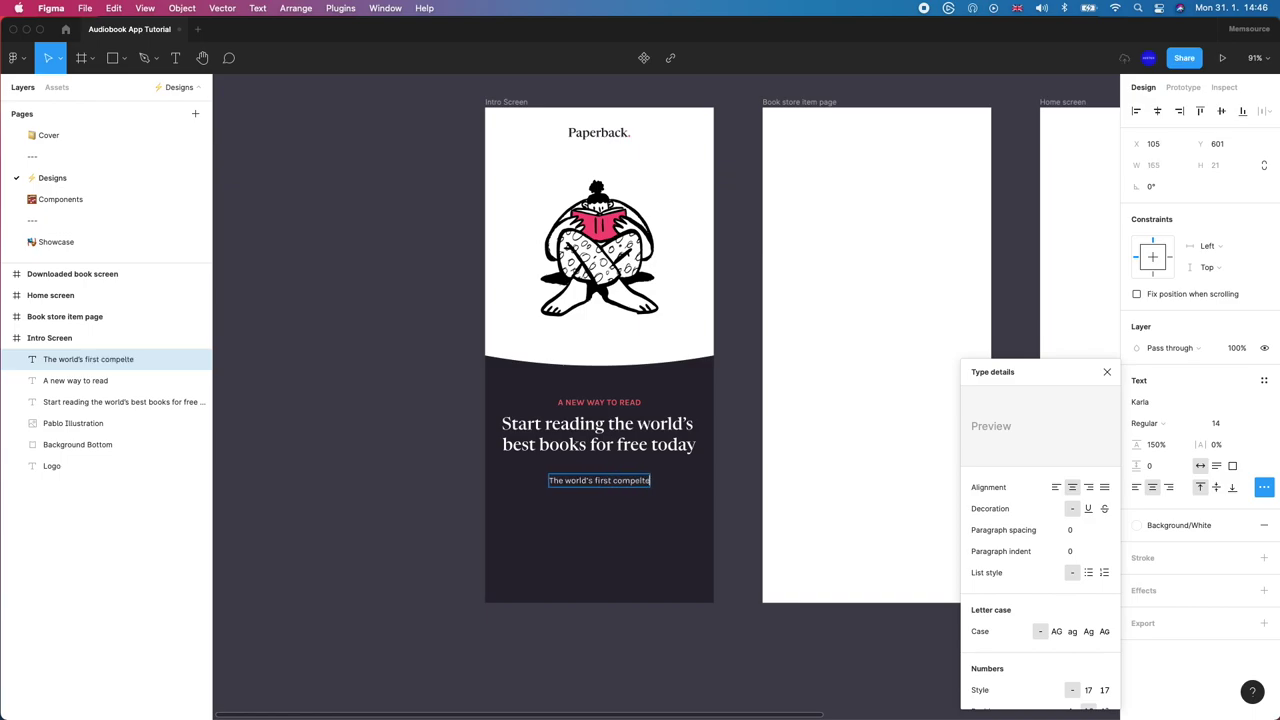
text(letely free audio bo)
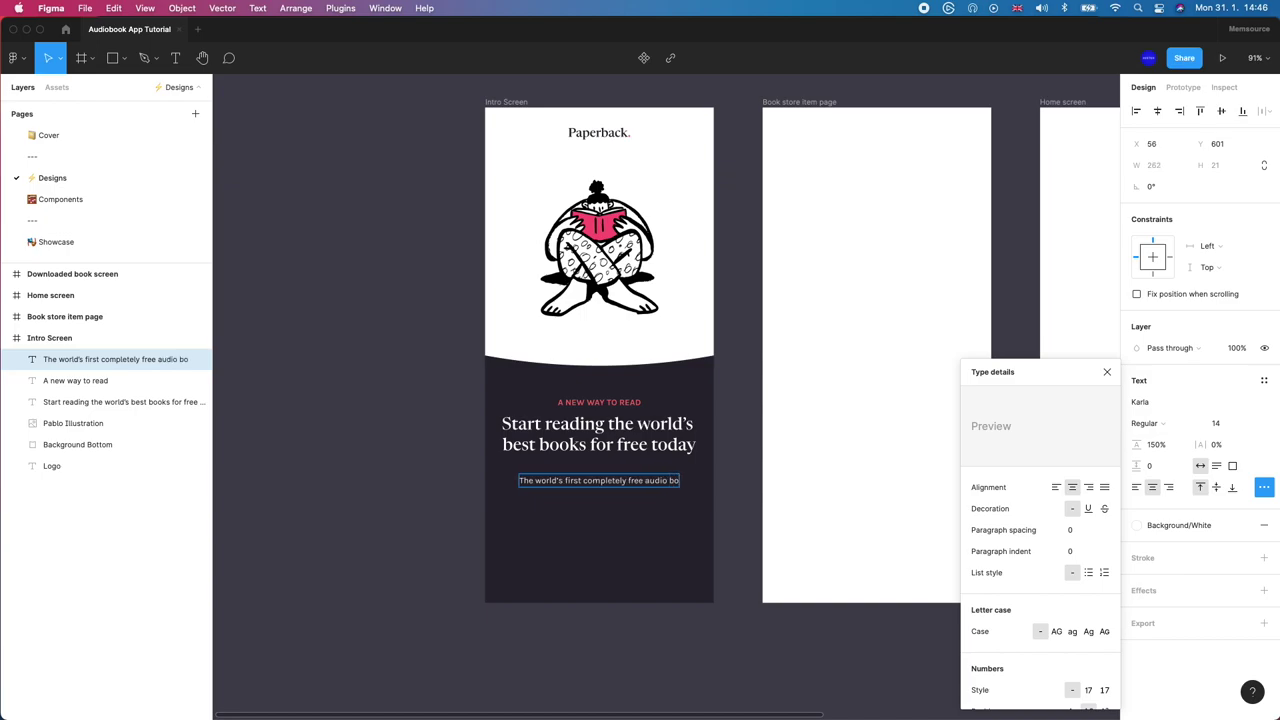
text(ok library)
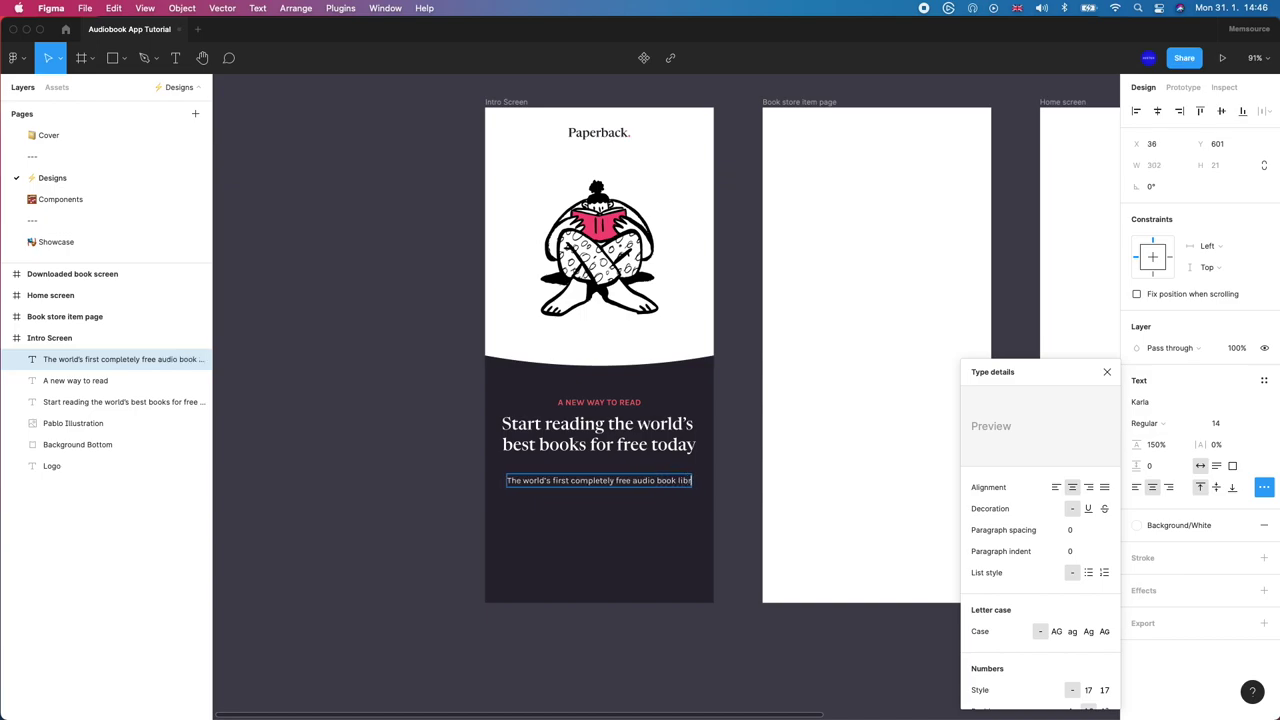
key(Return)
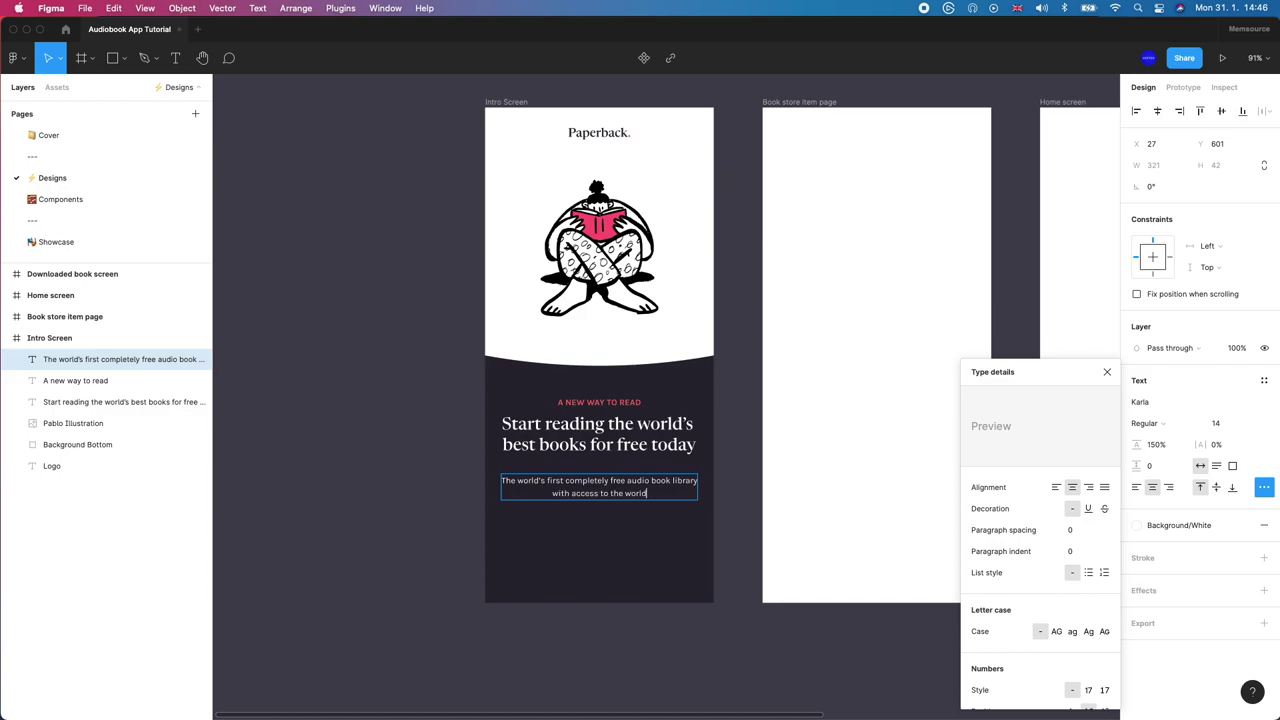
key(BackSpace)
key(BackSpace)
key(BackSpace)
key(BackSpace)
text(g titles)
key(Escape)
key(Up)
key(Up)
key(Up)
key(Up)
key(Up)
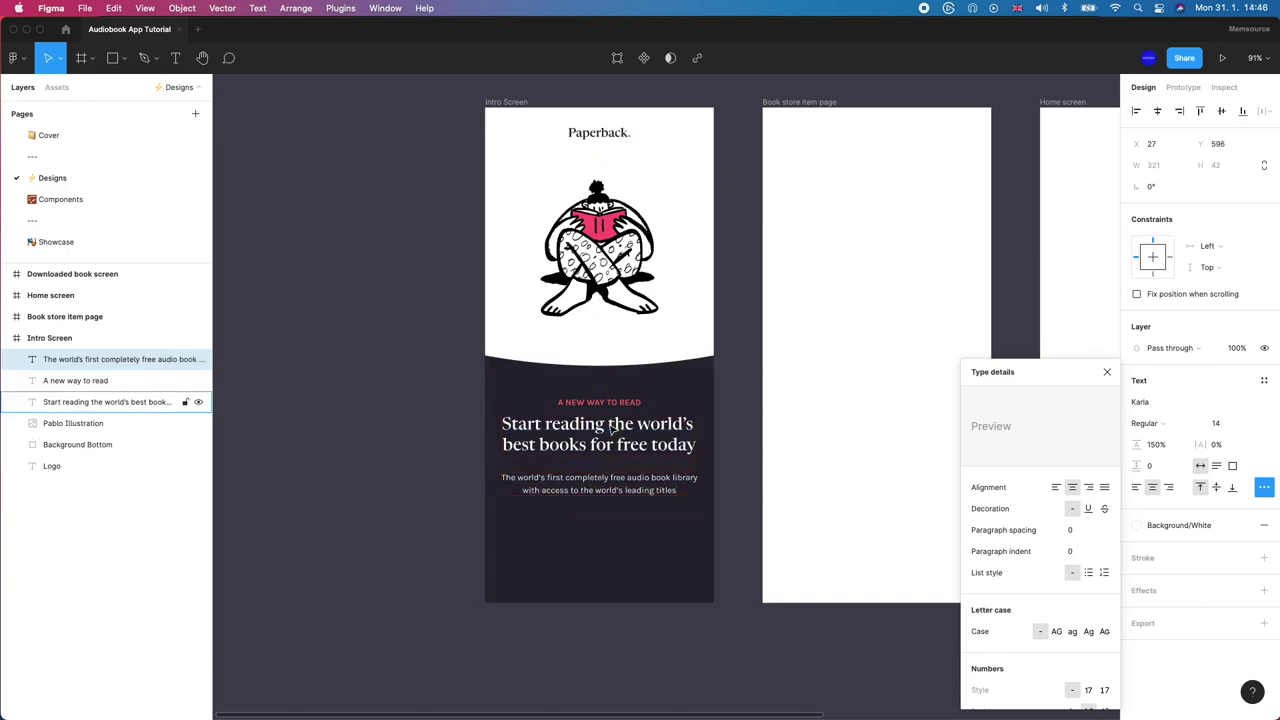
key(Up)
key(Up)
key(Up)
key(Up)
key(Up)
key(Up)
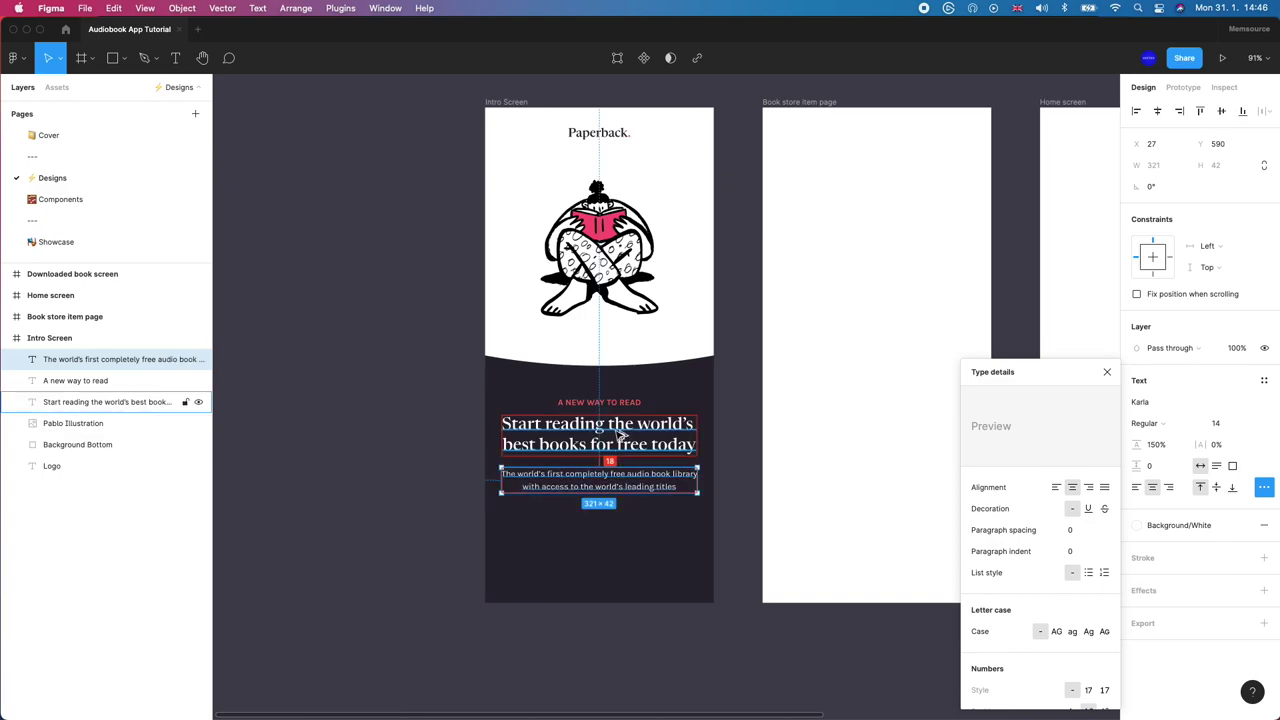
Step: Save the description's formatting as the text style Body/Body Medium
click(612, 571)
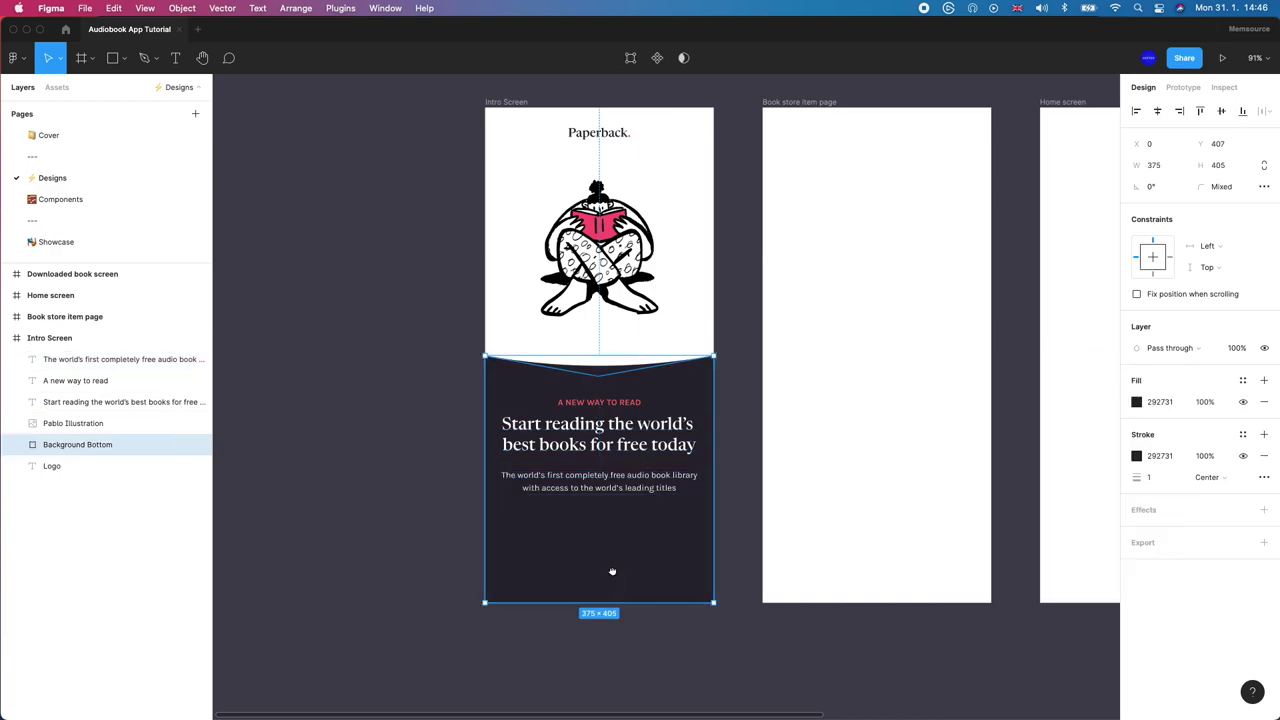
click(420, 549)
scroll(440, 549, up, 1)
click(566, 495)
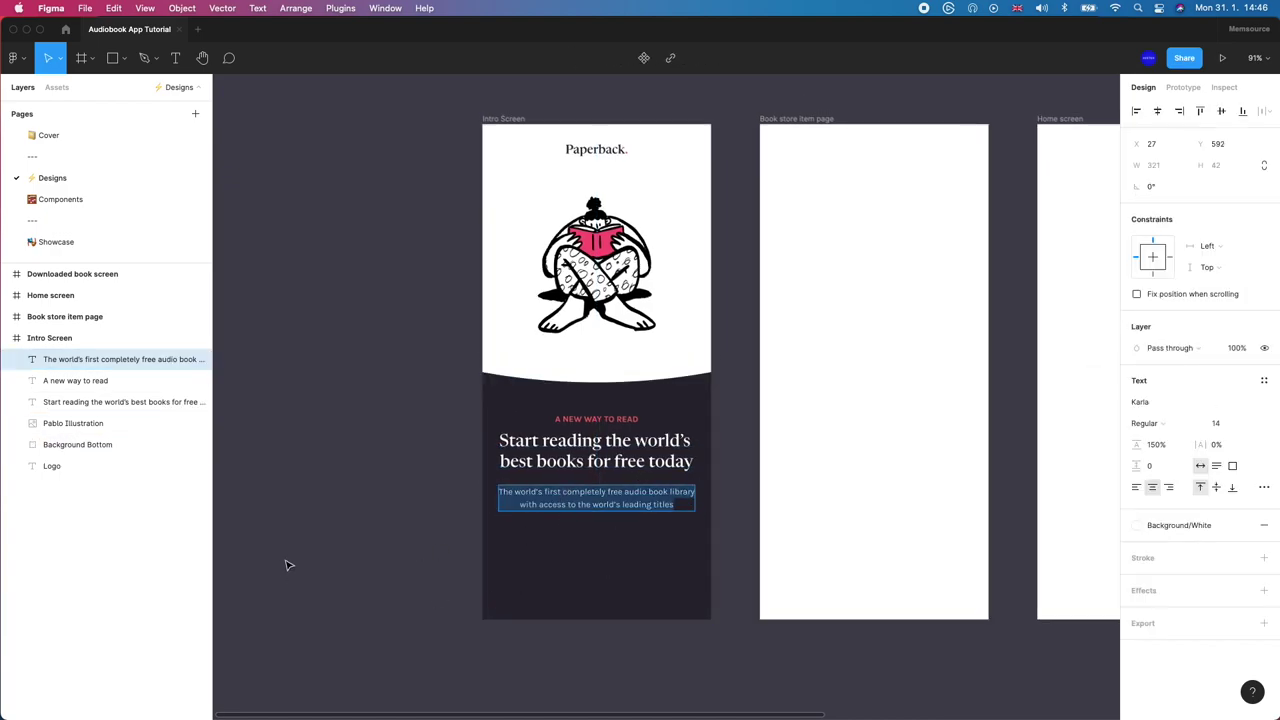
click(1263, 380)
click(1258, 406)
text(Body)
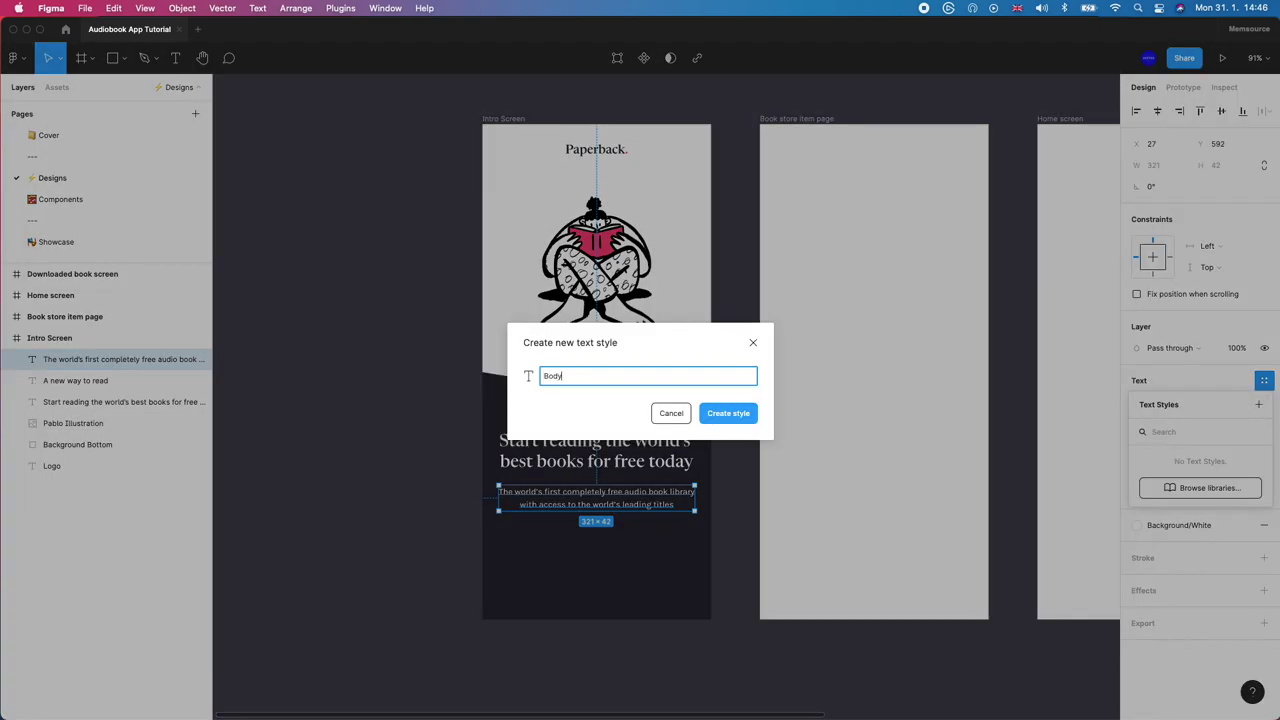
text(/Body Medium)
key(Return)
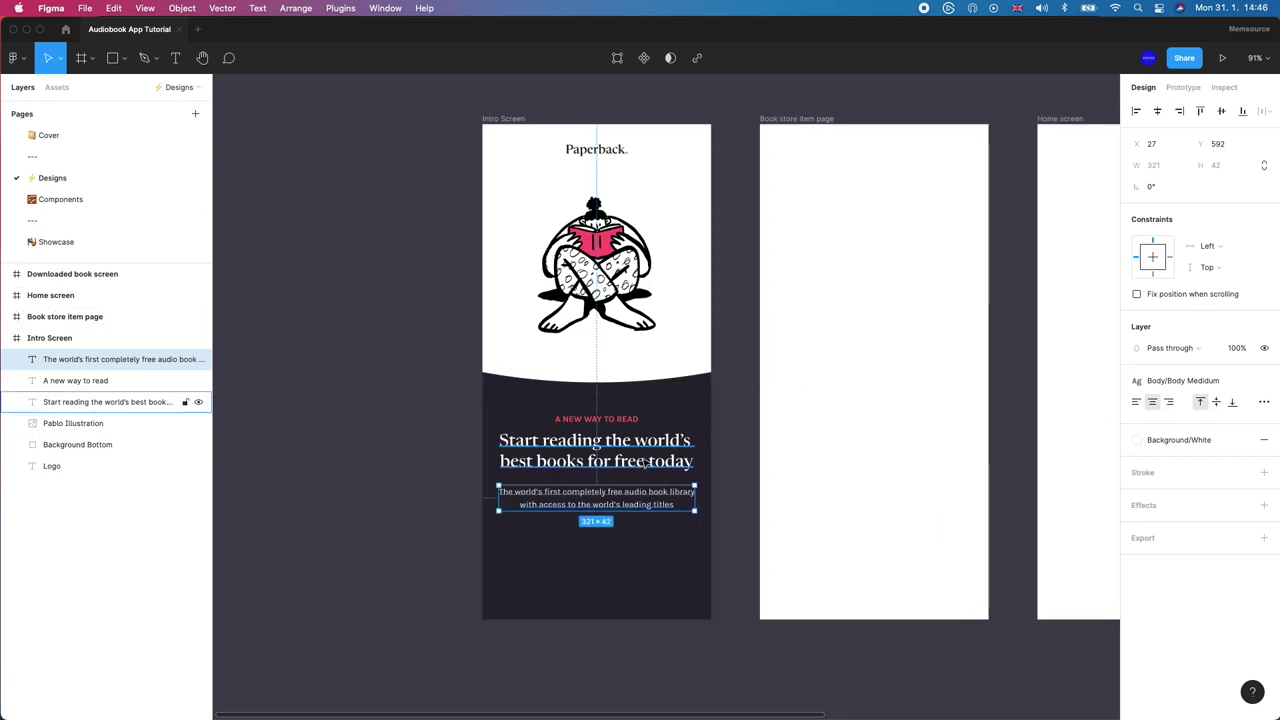
Step: Save the large heading's formatting as the text style Heading/Heading One
click(641, 465)
click(1264, 380)
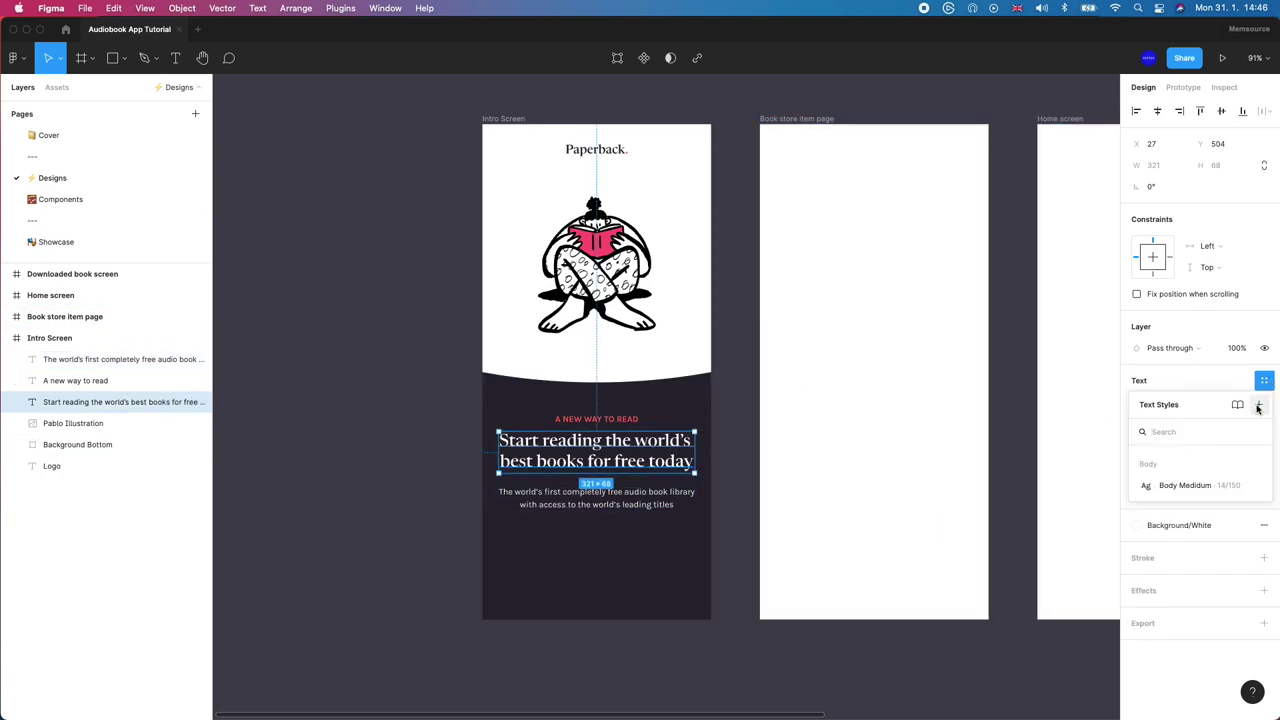
click(1258, 406)
text(Heading/Heading One)
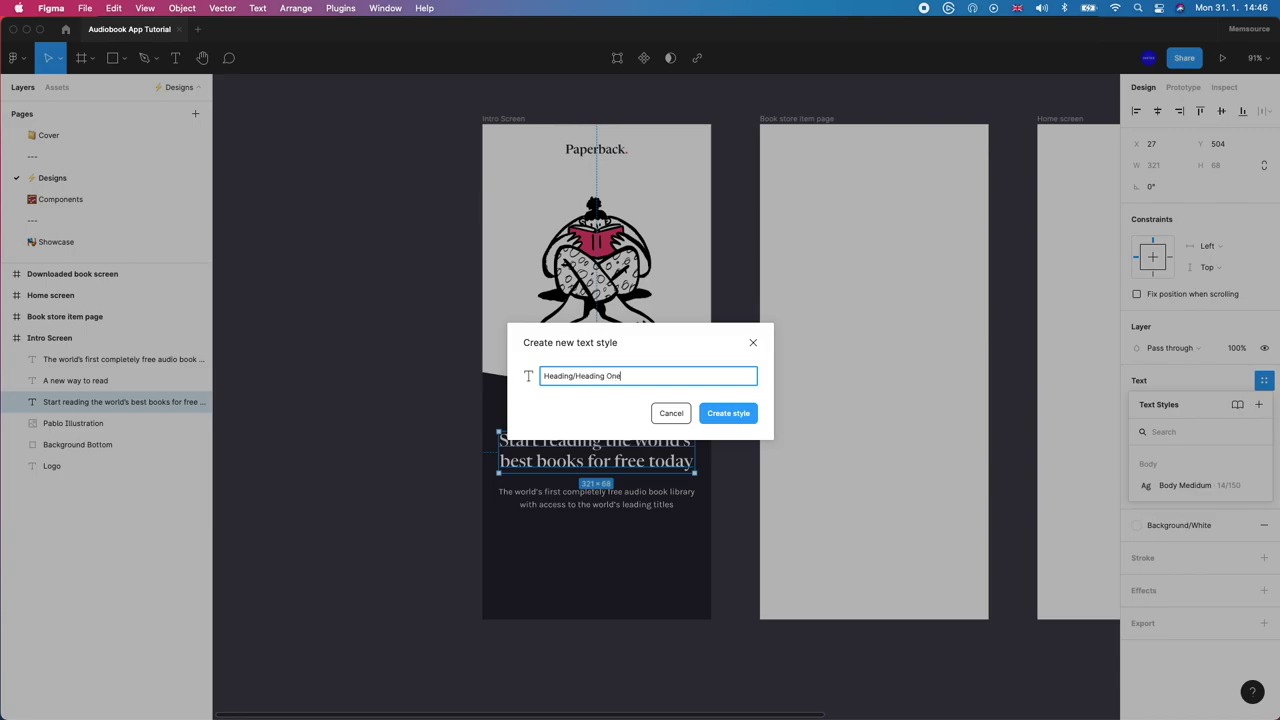
key(Return)
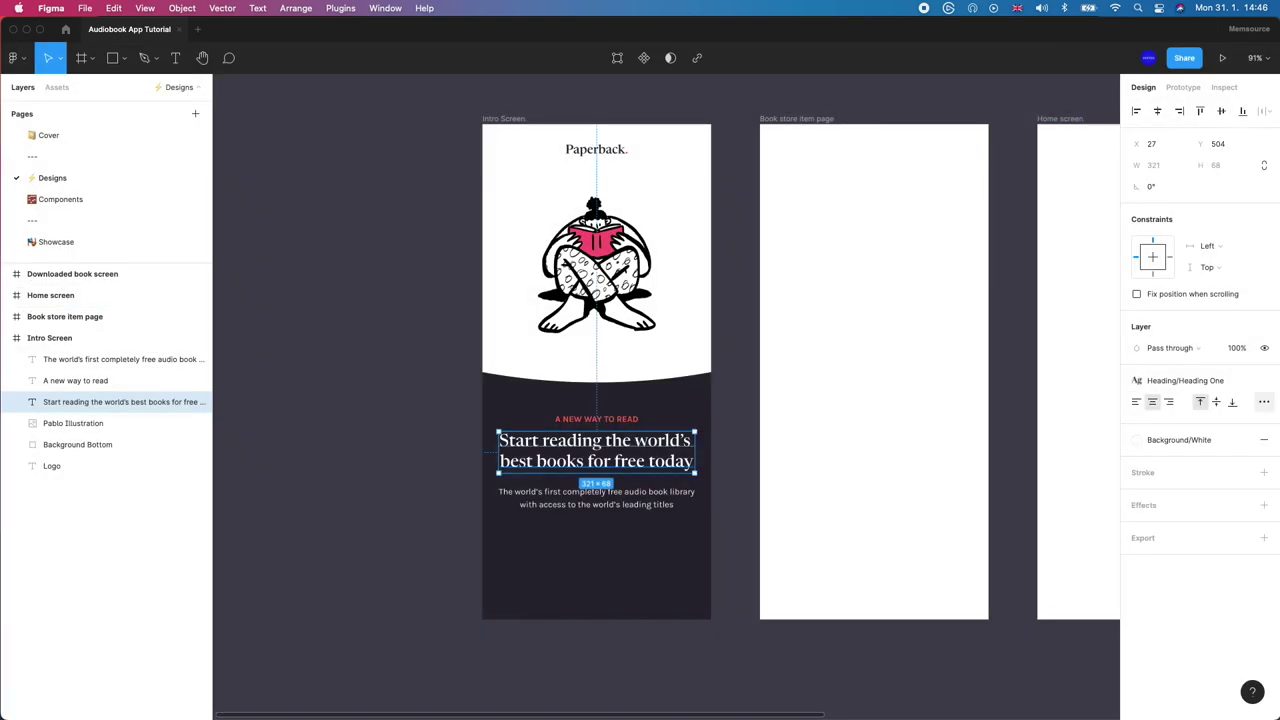
Step: Save the 'A new way to read' label's formatting as Heading/Heading Six
click(618, 419)
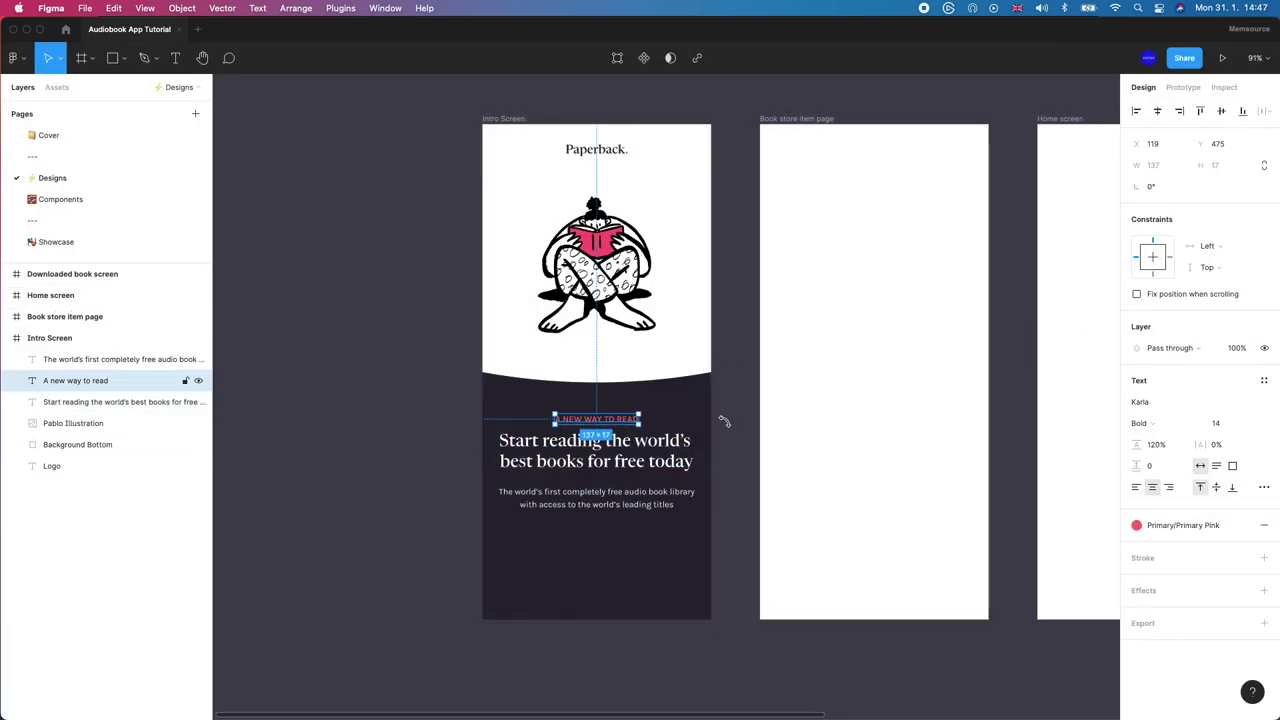
click(1263, 380)
click(1257, 404)
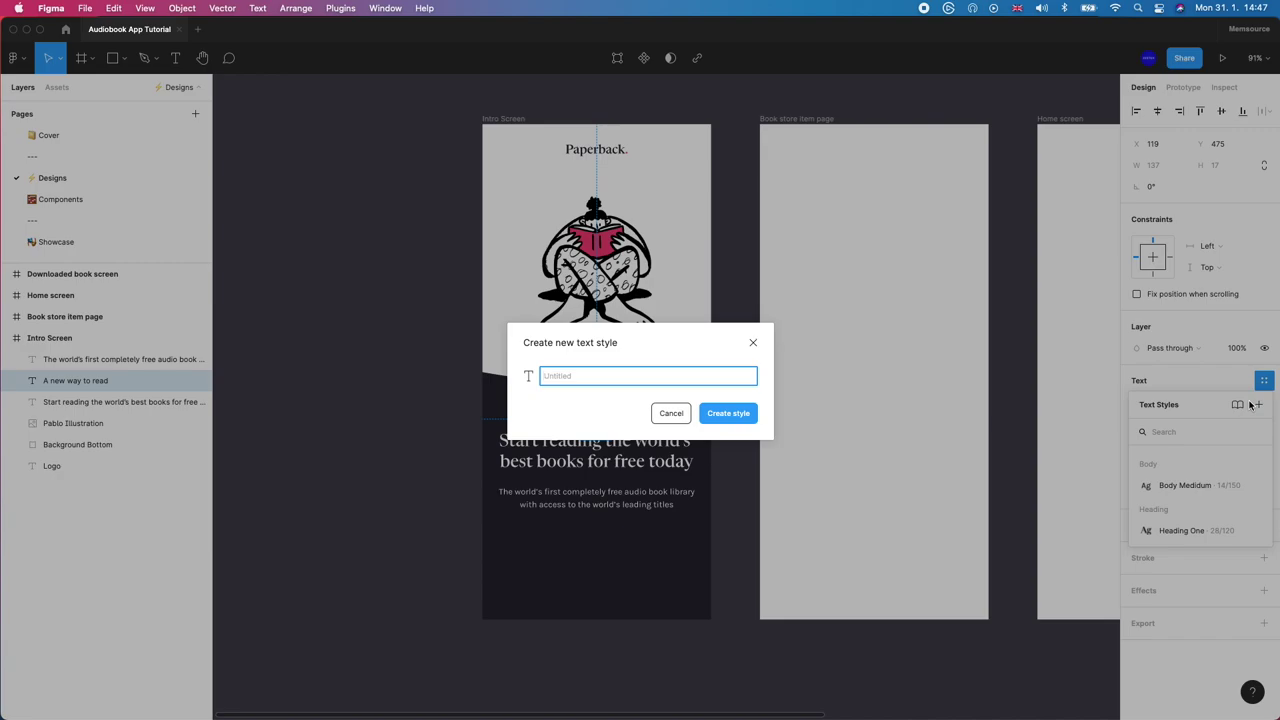
text(Heading/Heading Six)
key(Return)
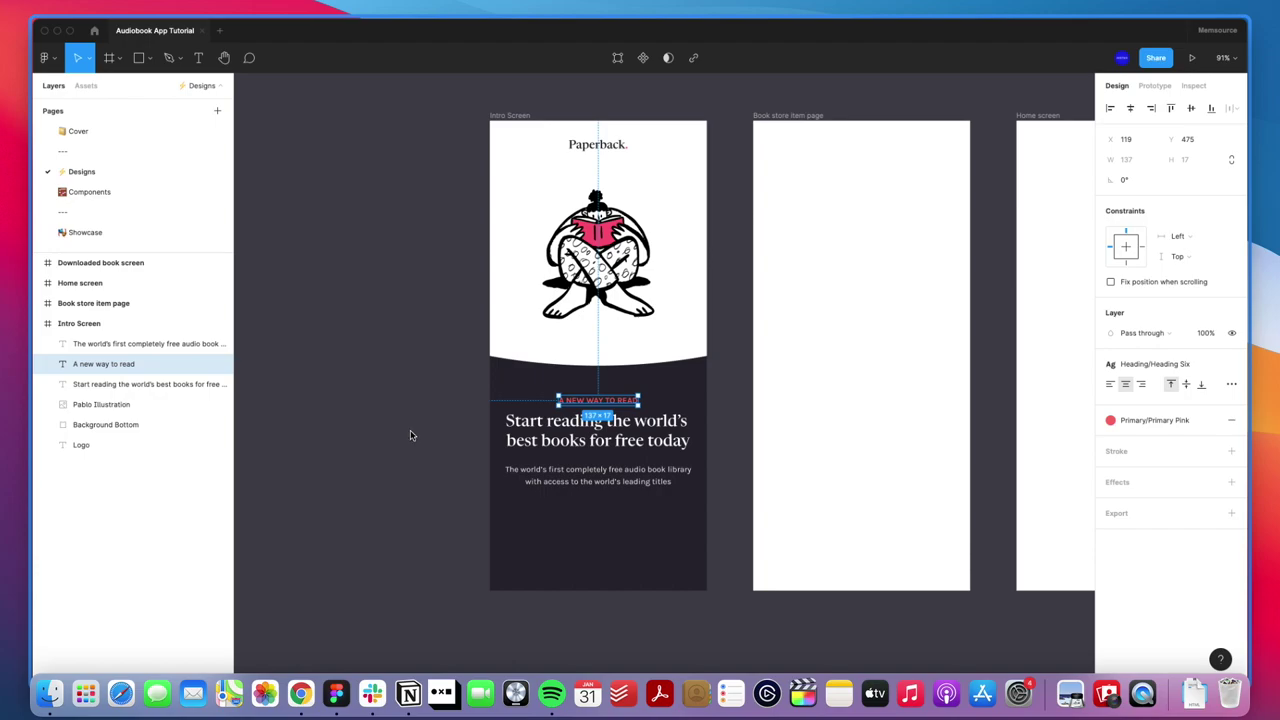
click(444, 464)
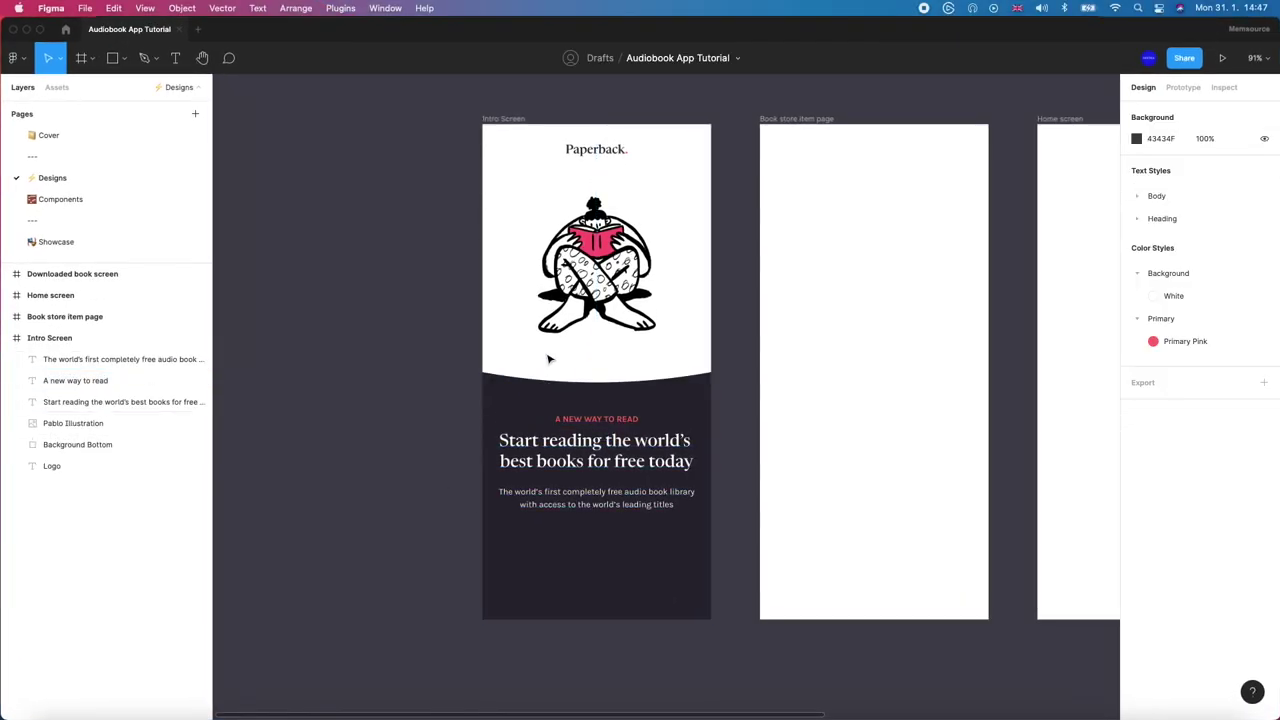
Step: Add a 4-column layout grid to the Intro Screen frame
click(520, 119)
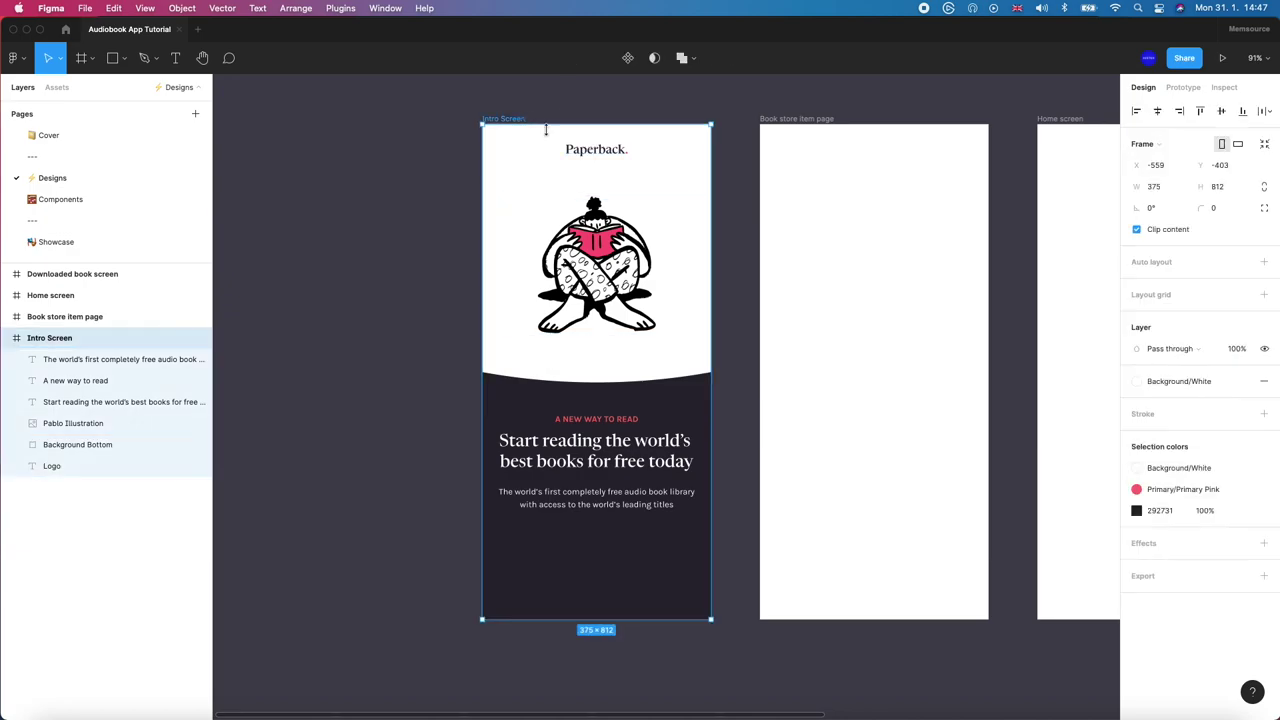
click(1264, 294)
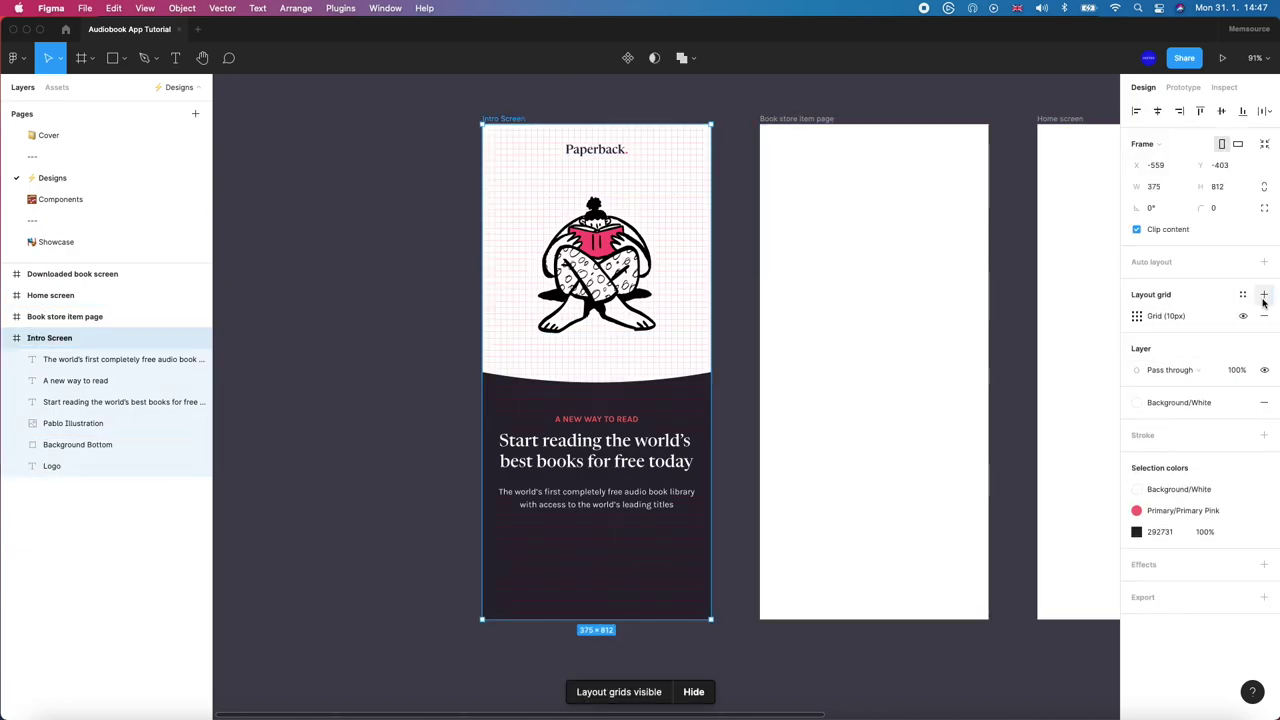
click(1137, 316)
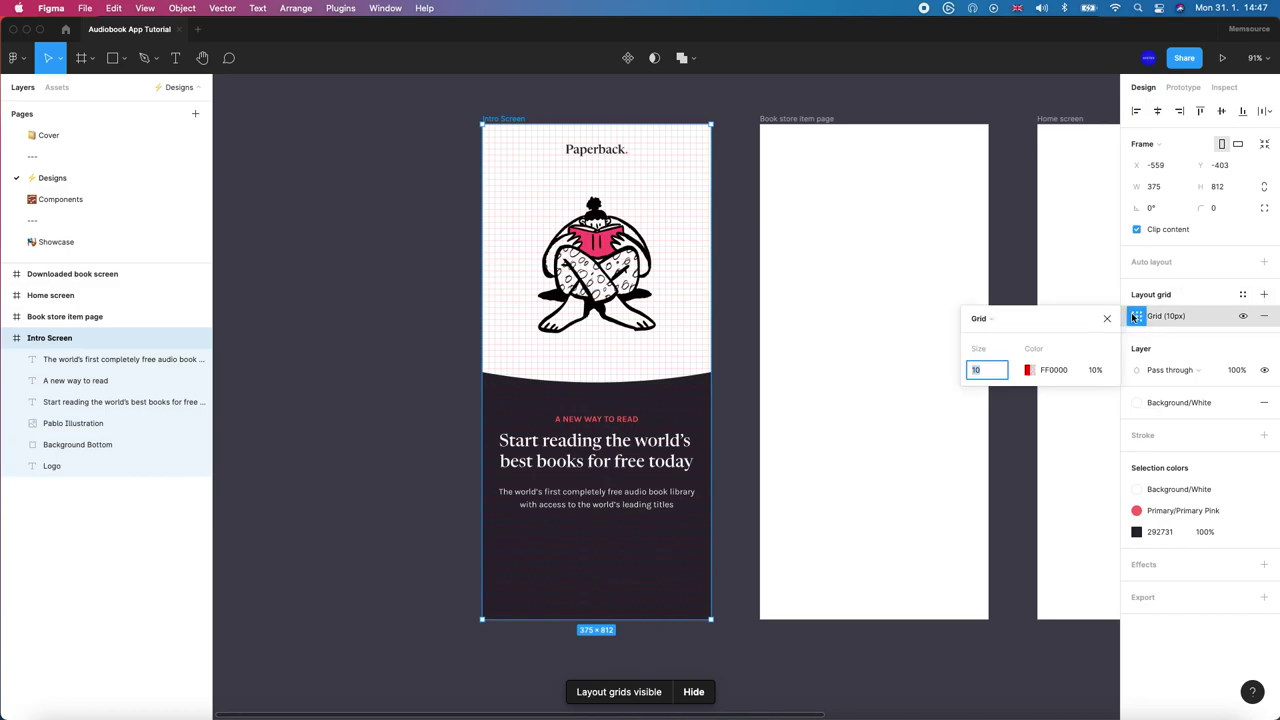
click(980, 318)
click(1003, 334)
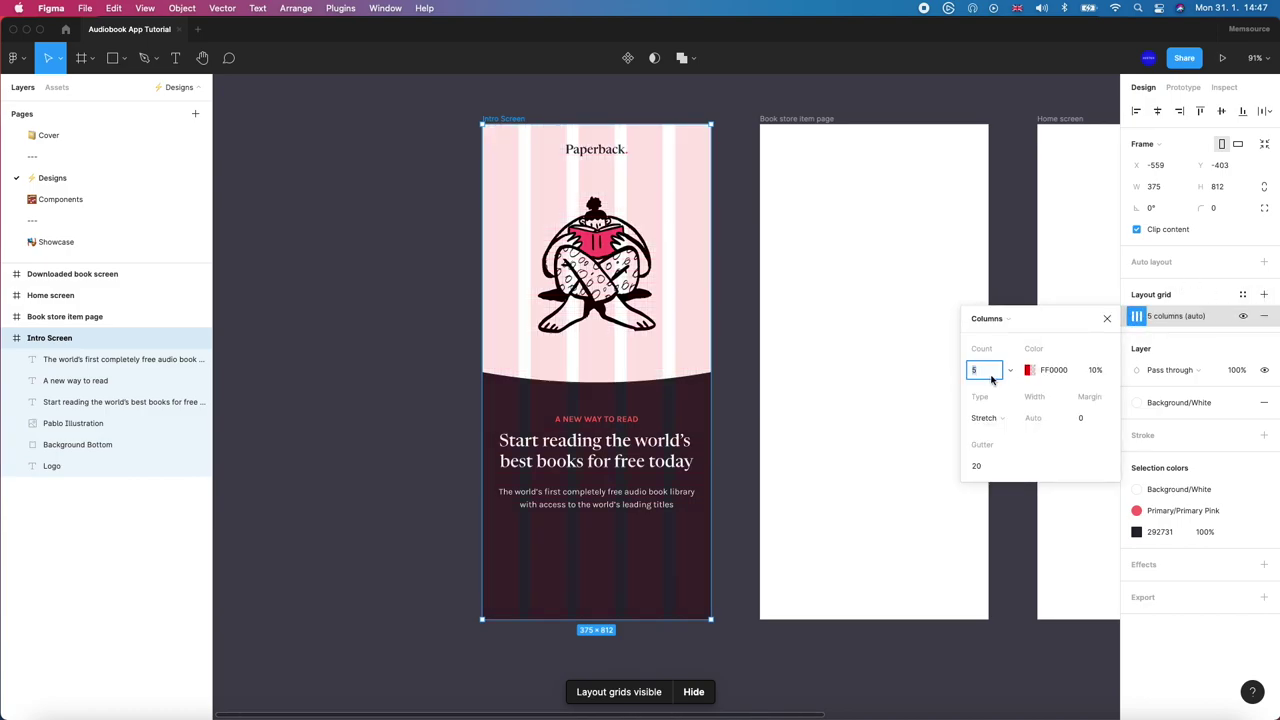
text(4)
key(Return)
Step: Set the column grid's margin to 24 px and gutter to 12 px
click(1093, 418)
text(24)
key(Return)
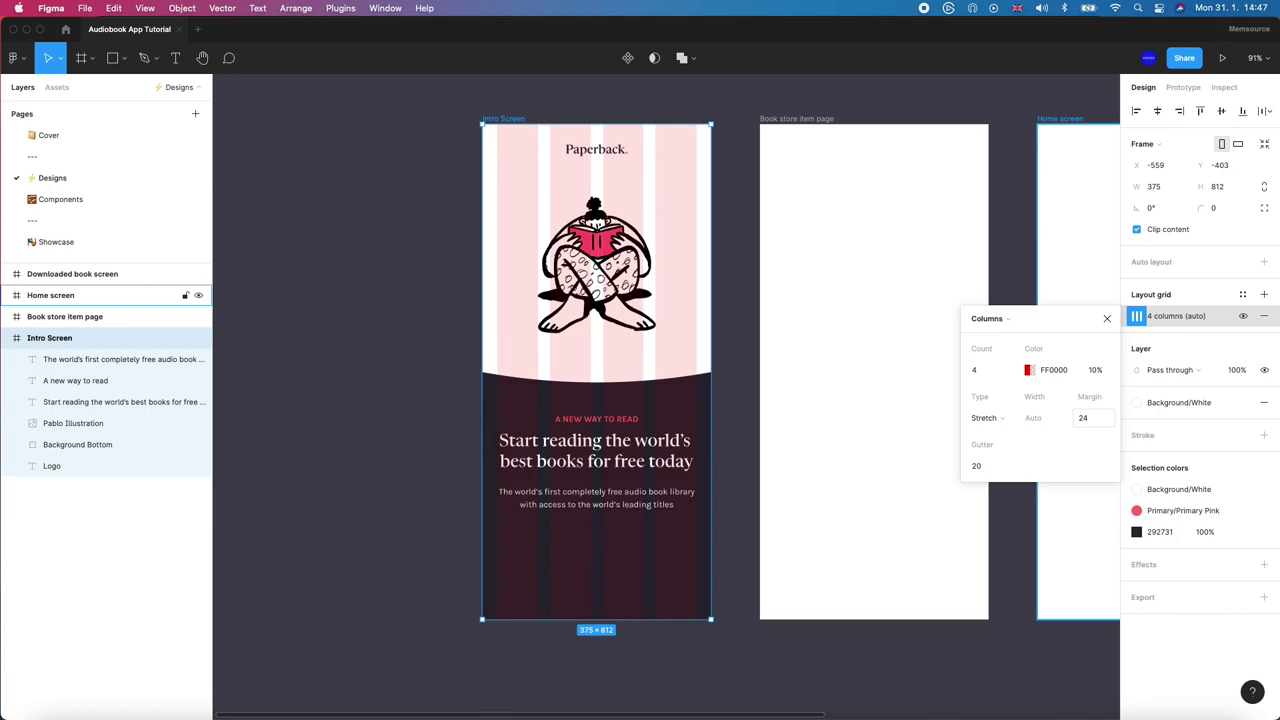
click(987, 465)
text(12)
key(Return)
click(466, 457)
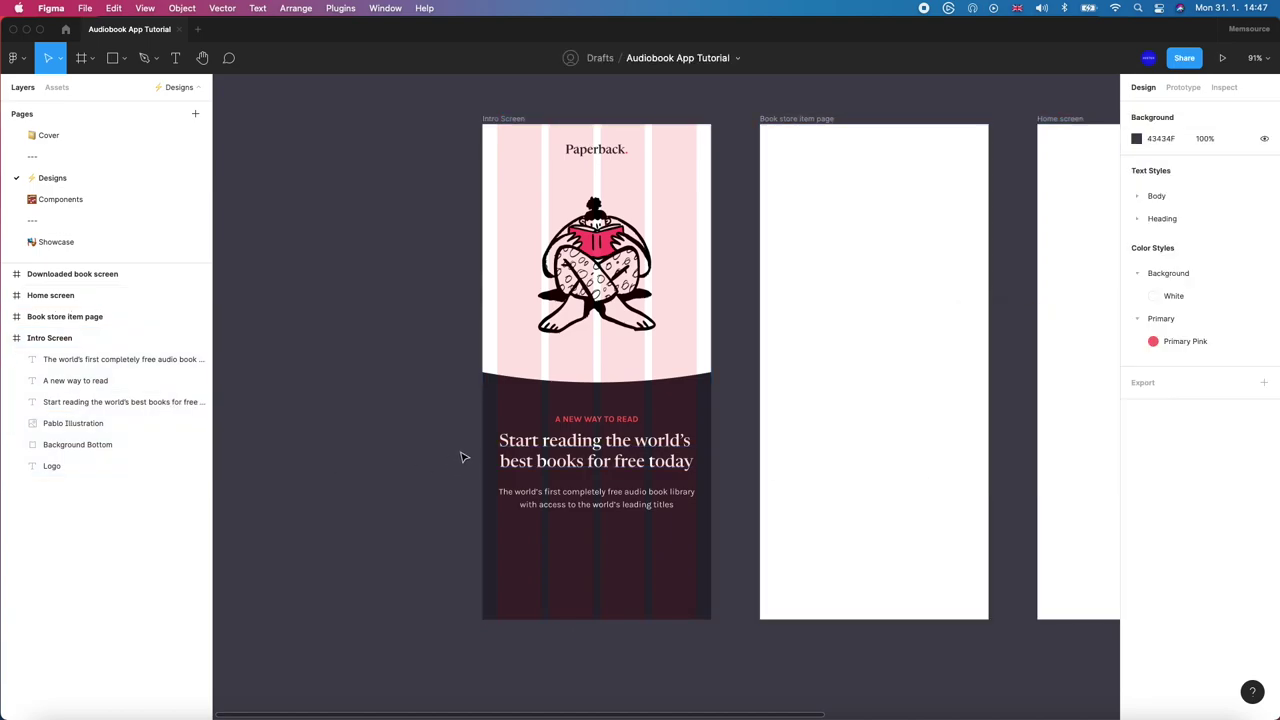
Step: Align the heading's left edge to the first column and check the other text layers
click(585, 458)
drag(585, 458, 588, 461)
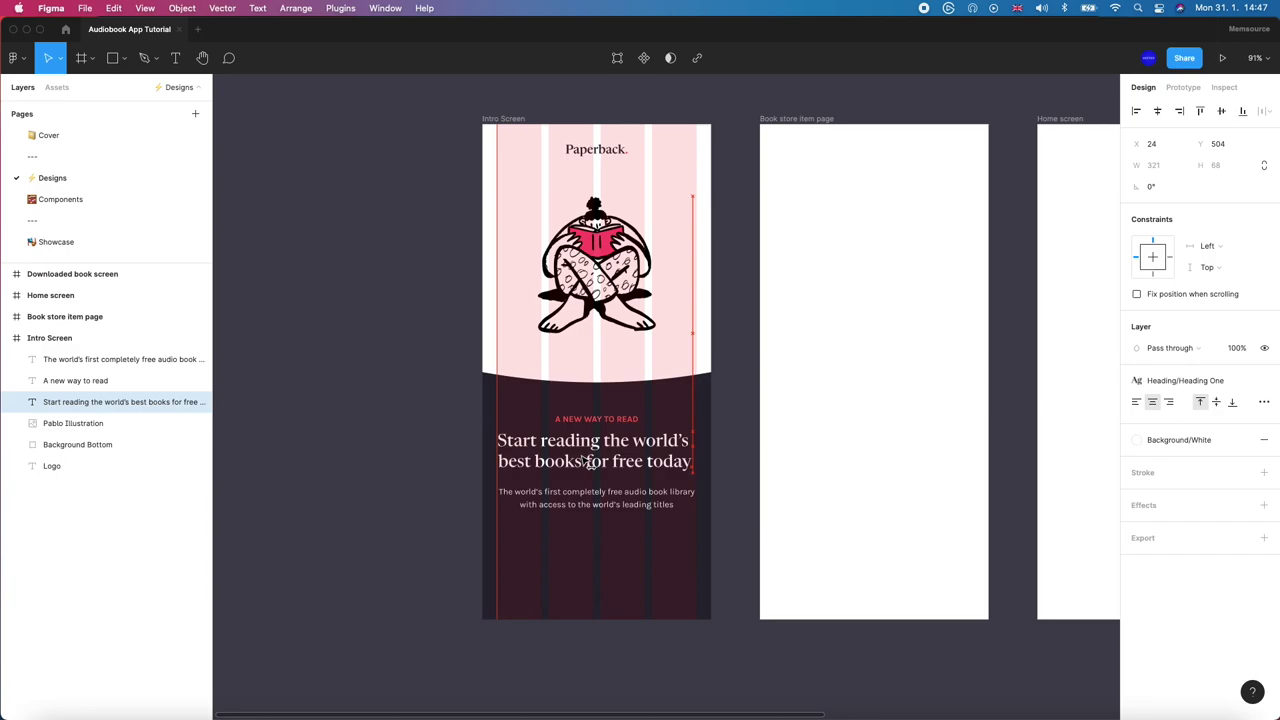
click(580, 497)
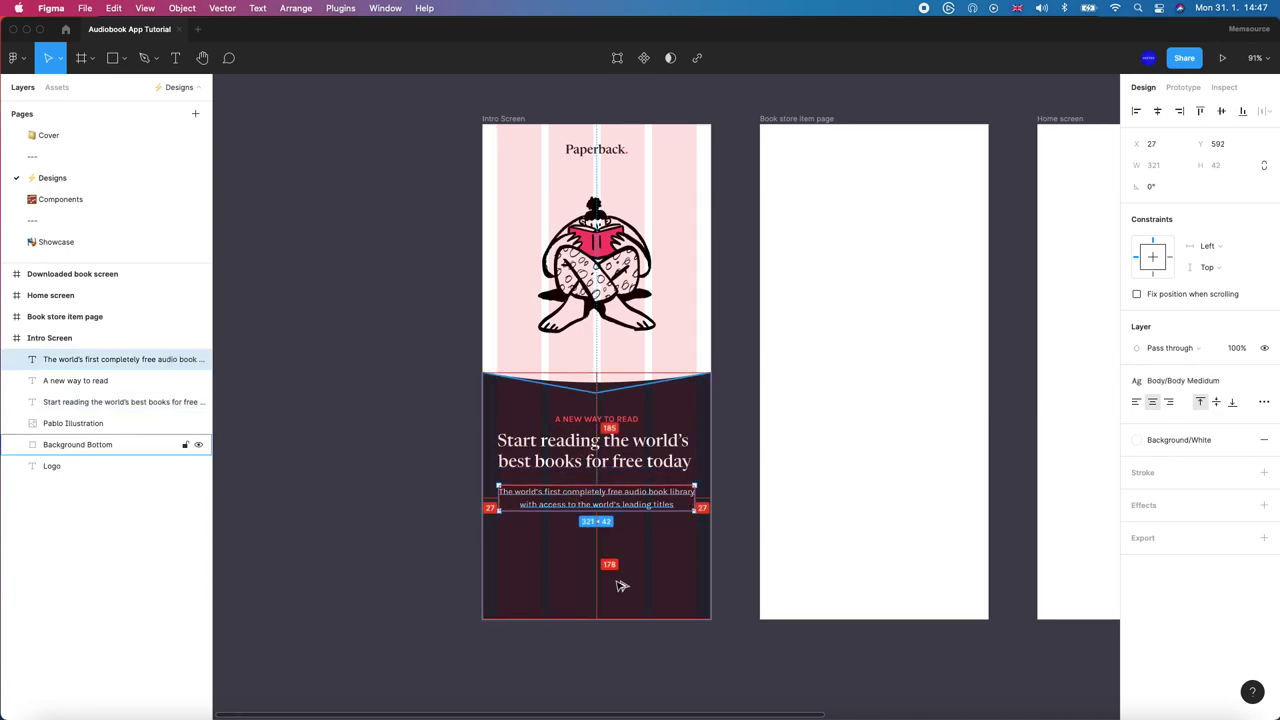
click(580, 432)
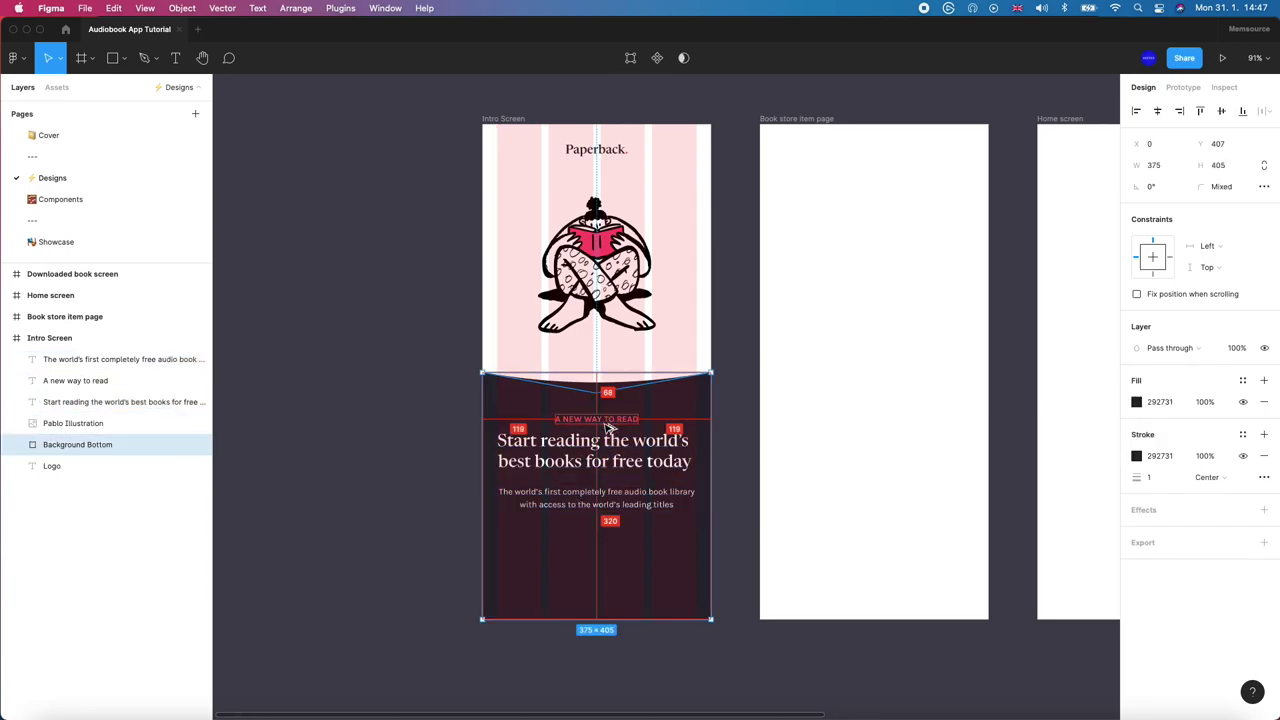
click(575, 420)
click(458, 425)
scroll(431, 443, up, 2)
click(556, 472)
click(563, 462)
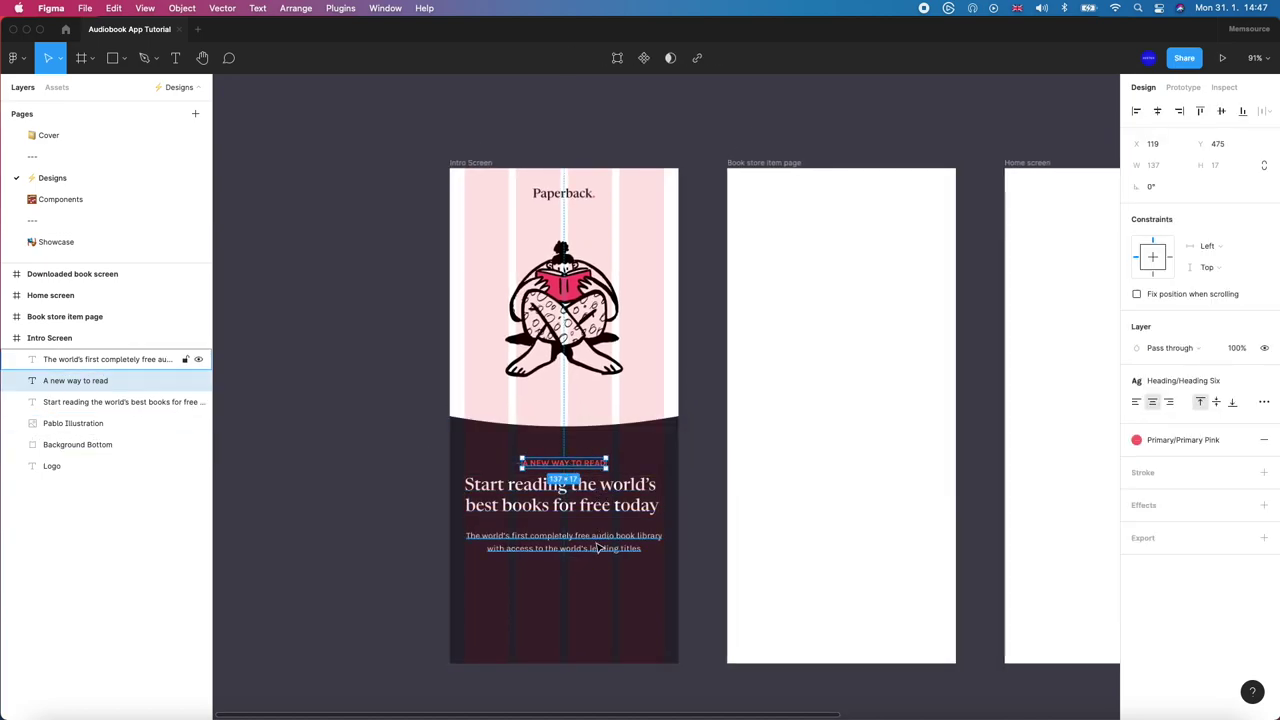
click(441, 551)
scroll(420, 471, down, 5)
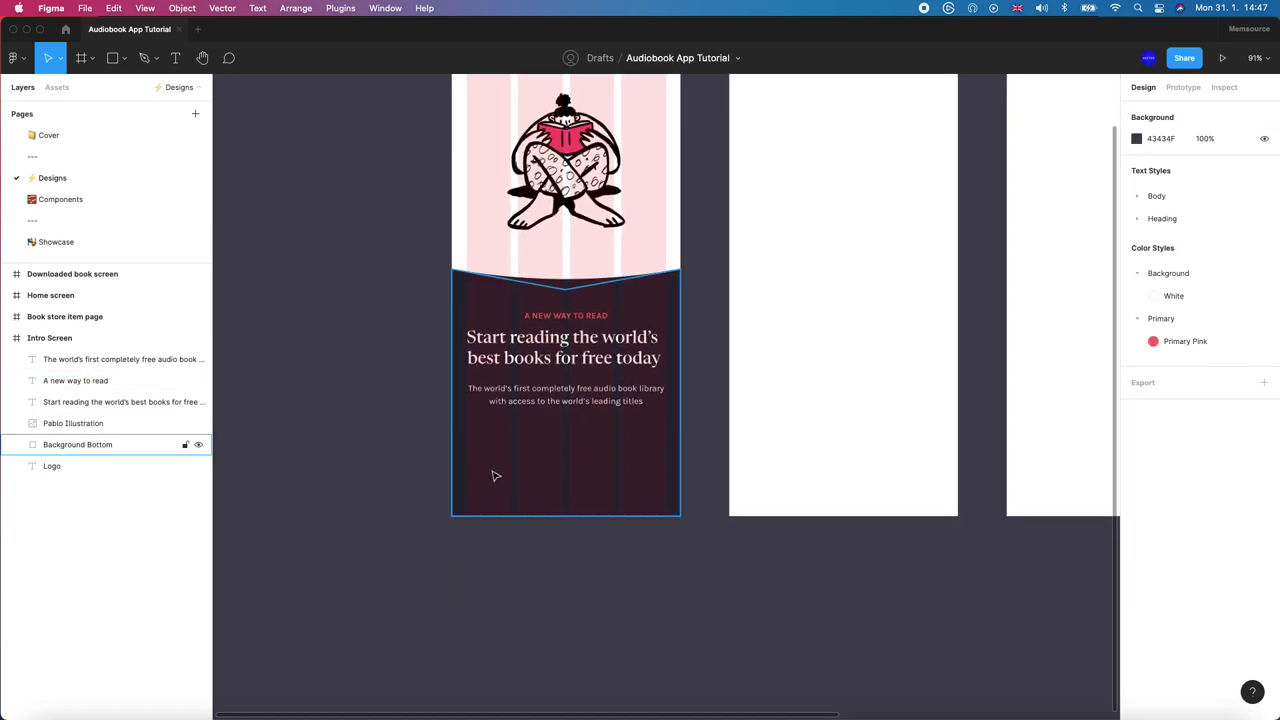
Step: Draw a 321×50 frame near the screen bottom with corner radius 48 and Primary Pink fill
key(f)
drag(466, 461, 662, 493)
key(a)
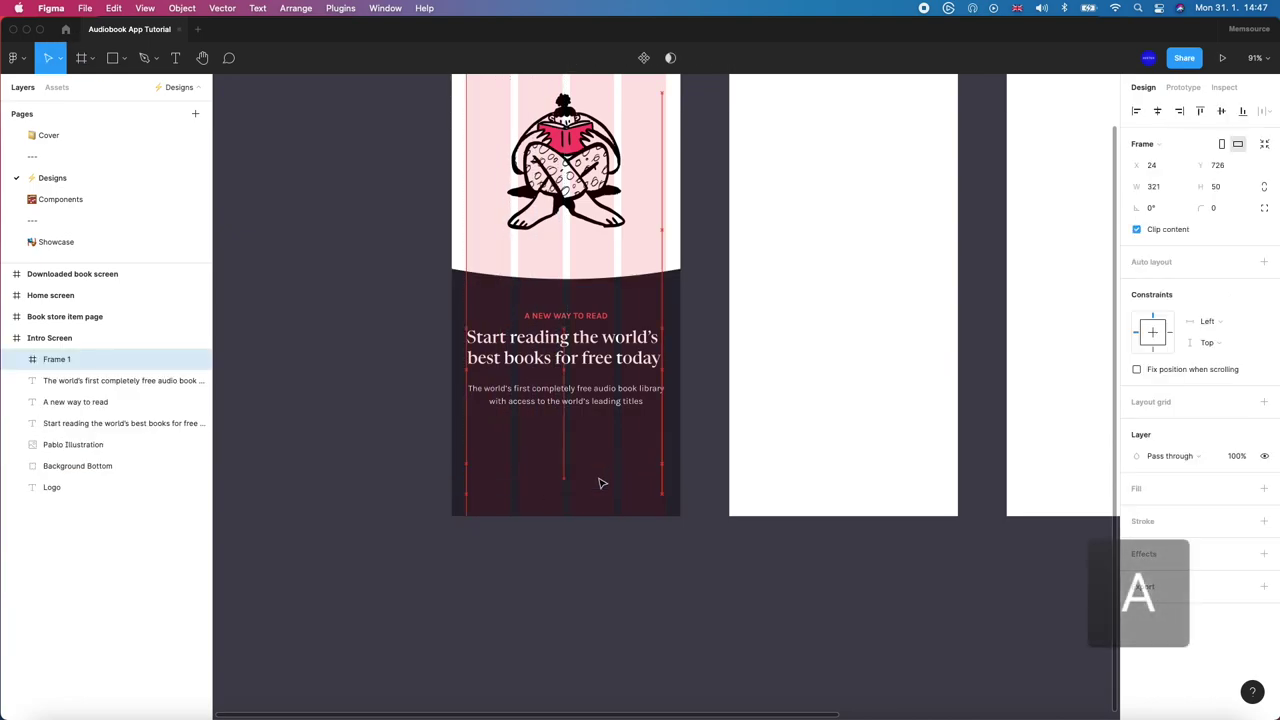
click(1238, 212)
text(48)
key(Return)
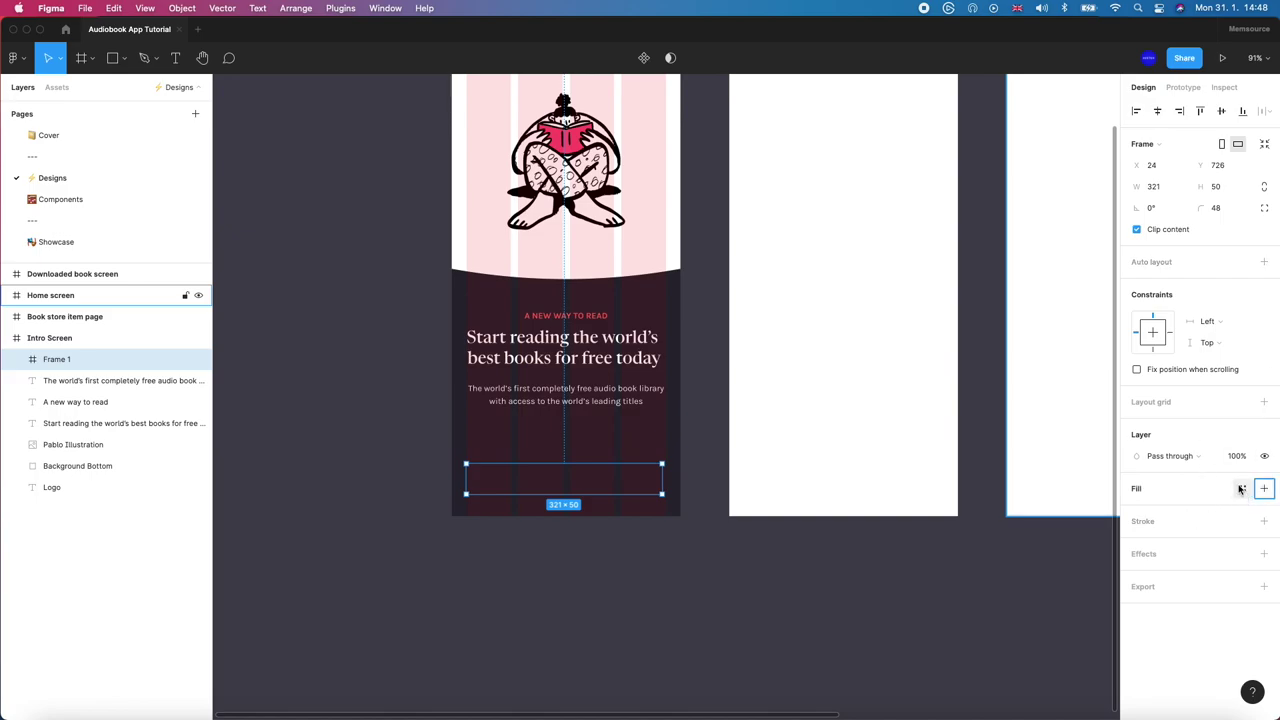
click(1242, 488)
click(1147, 641)
Step: Shift the pink button slightly and widen it to 327 px
click(586, 481)
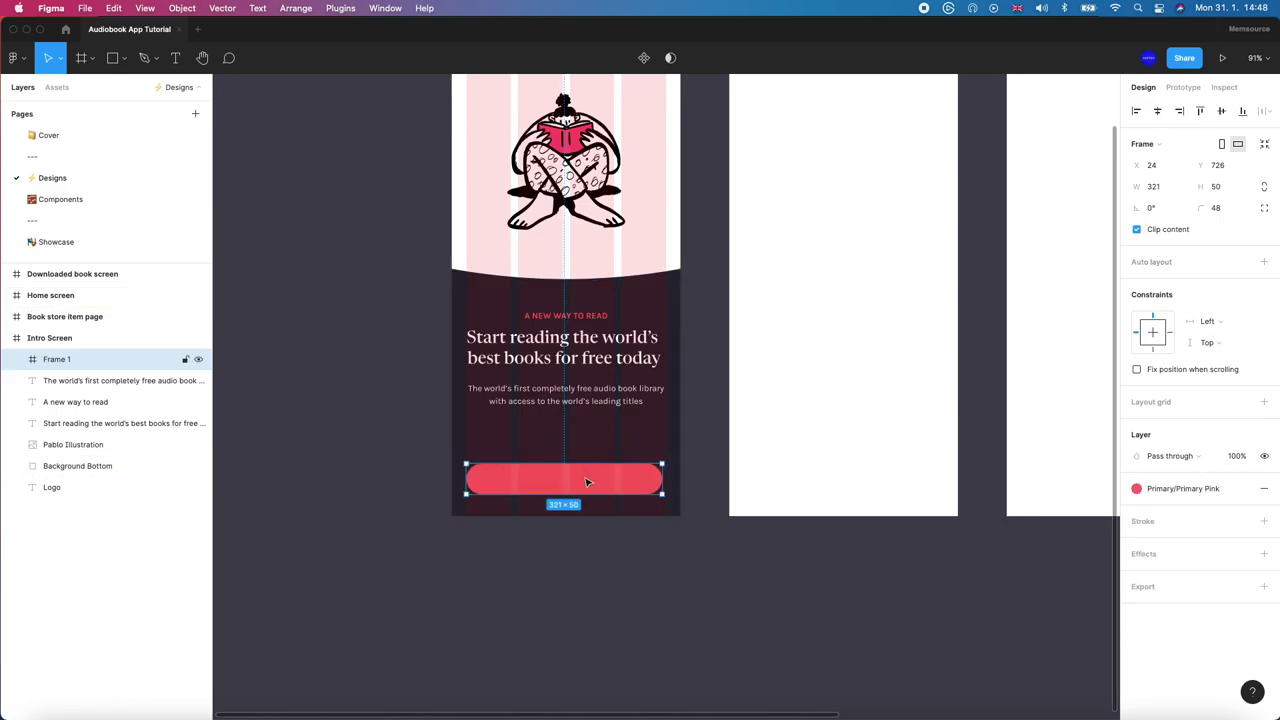
drag(586, 481, 586, 488)
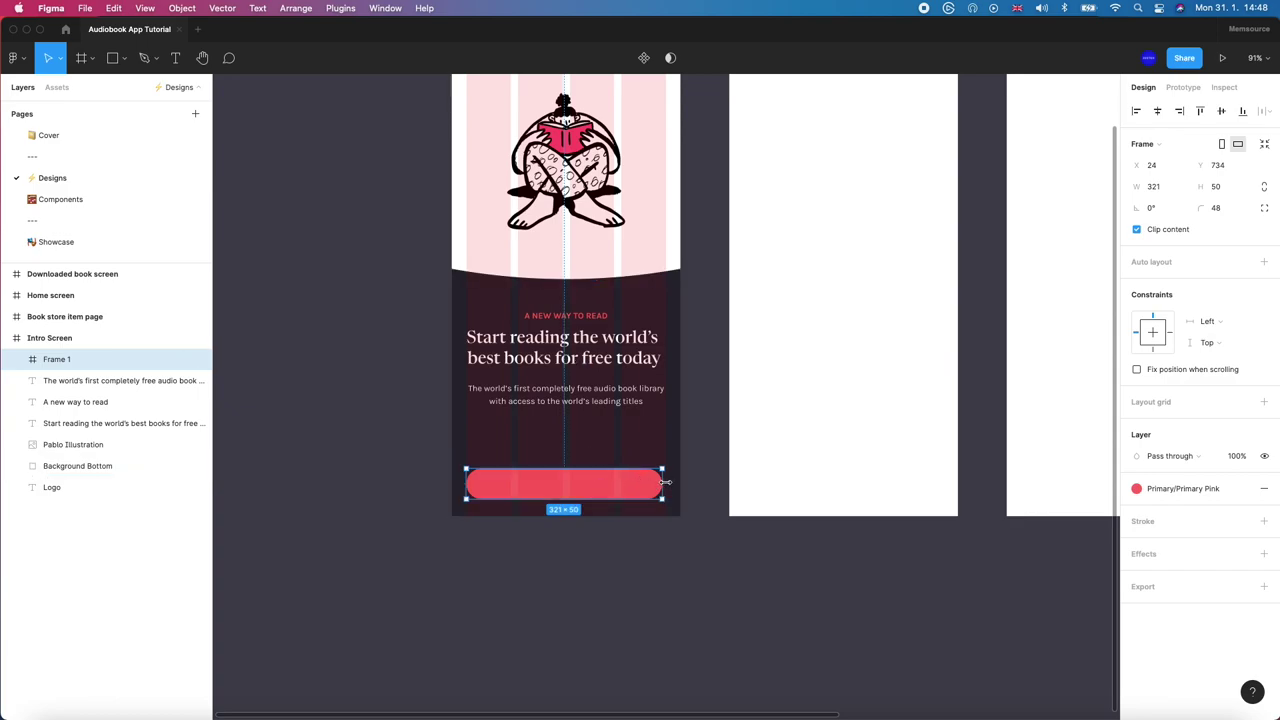
drag(664, 482, 670, 482)
key(Up)
key(Up)
key(Up)
key(Up)
Step: Paste a copy of the description text onto the button and retype it as 'Get Started'
click(585, 401)
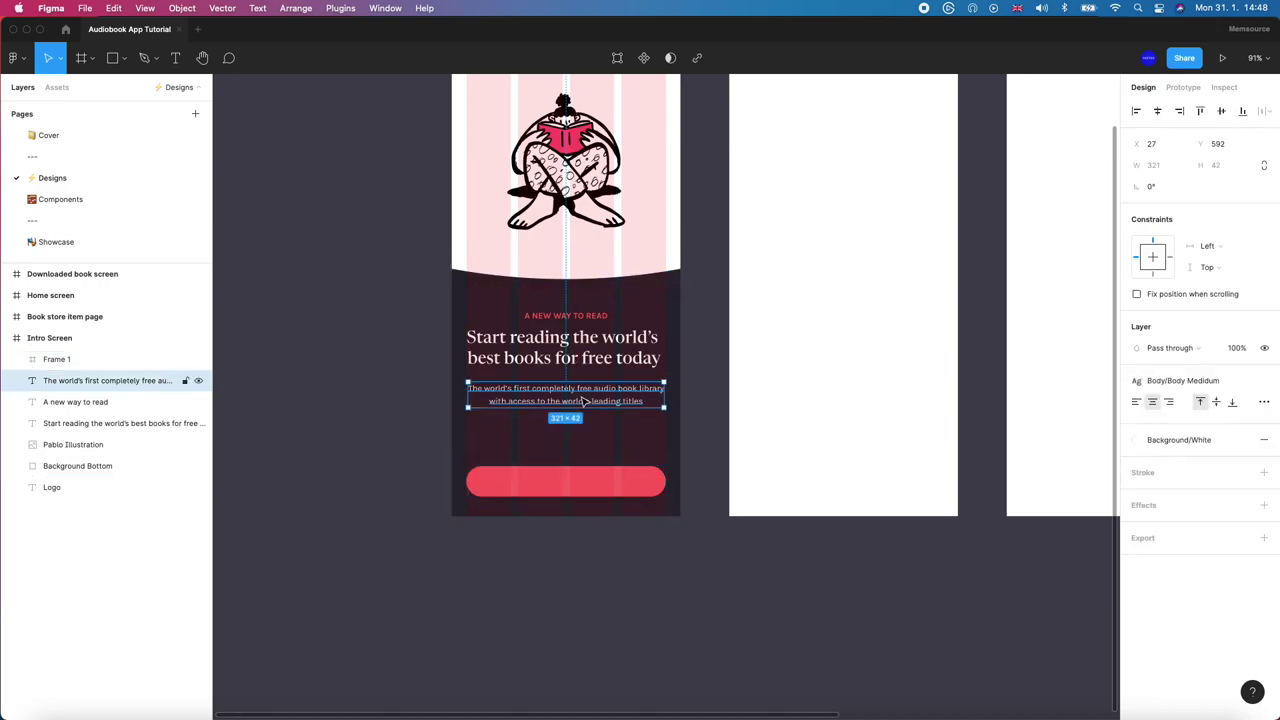
key(super+v)
drag(580, 400, 577, 490)
double_click(573, 484)
text(Get Started)
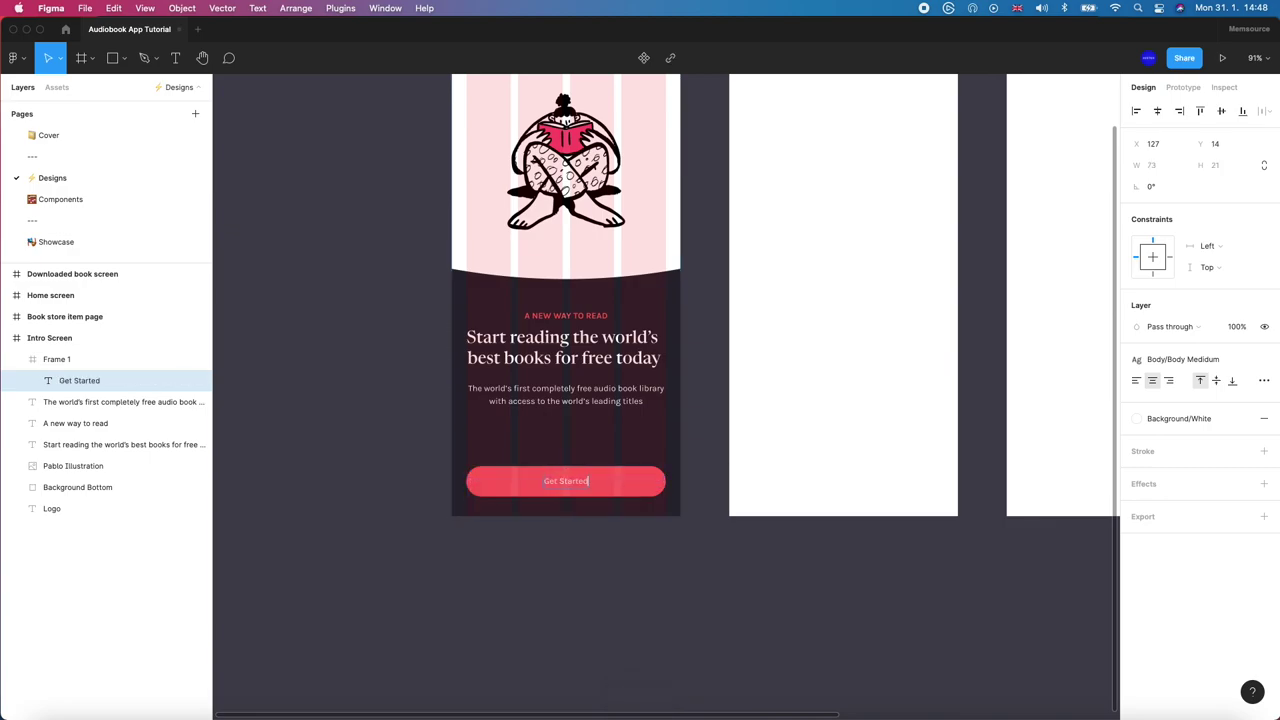
key(Escape)
Step: Check the Get Started label's placement, then select the Intro Screen frame
click(570, 490)
scroll(570, 490, up, 1)
scroll(570, 490, up, 5)
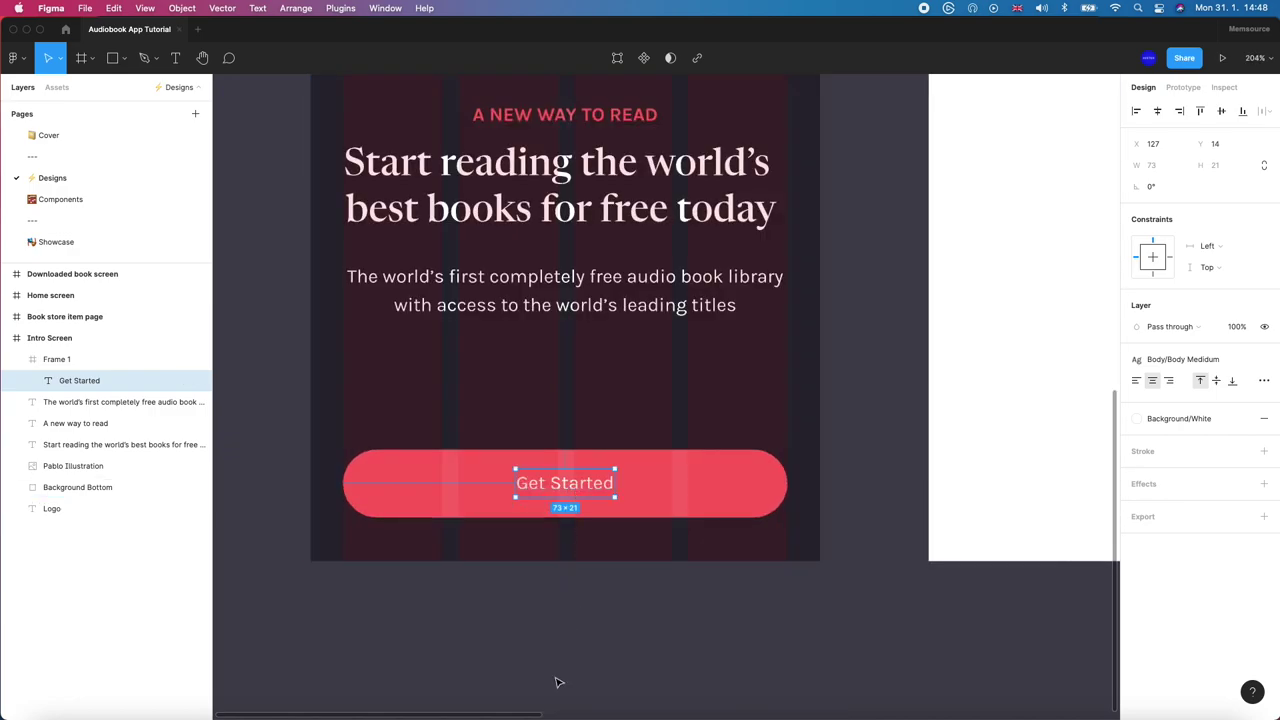
click(558, 683)
scroll(558, 683, down, 5)
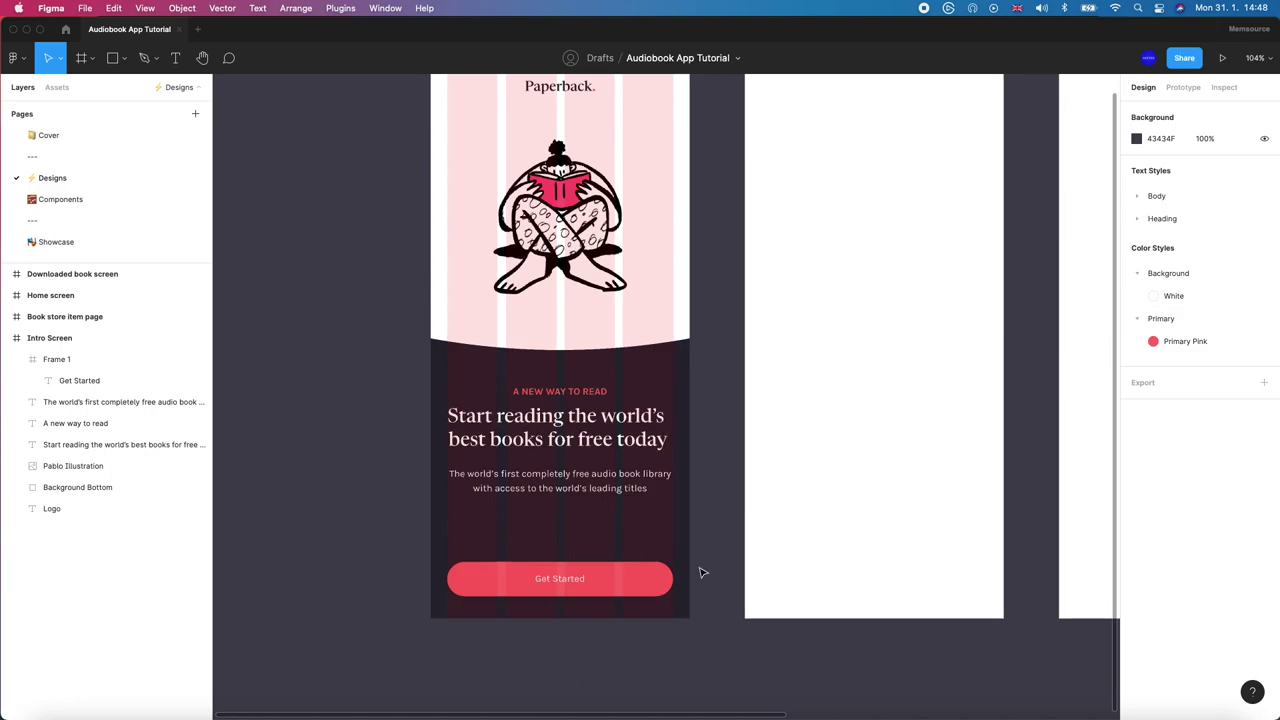
click(460, 124)
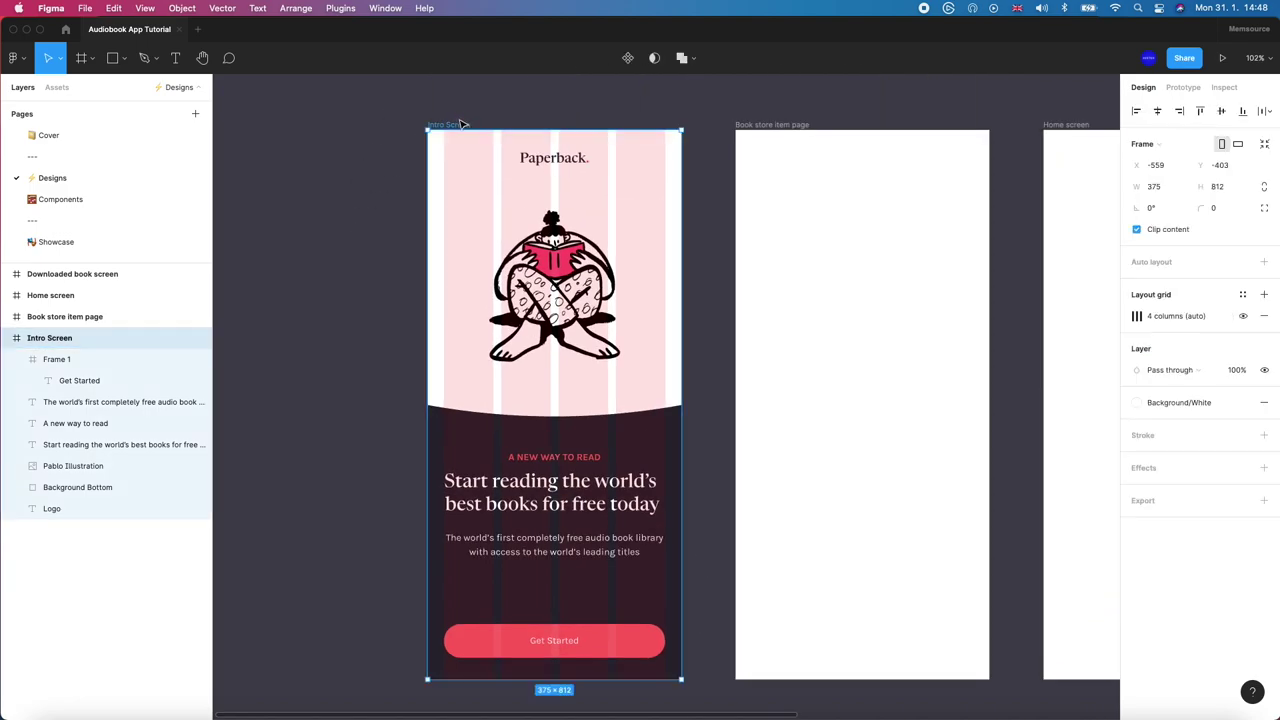
Step: Save the Intro Screen's layout grid as a new grid style named '4 Columns Mobile'
click(1242, 295)
click(1258, 318)
text(4)
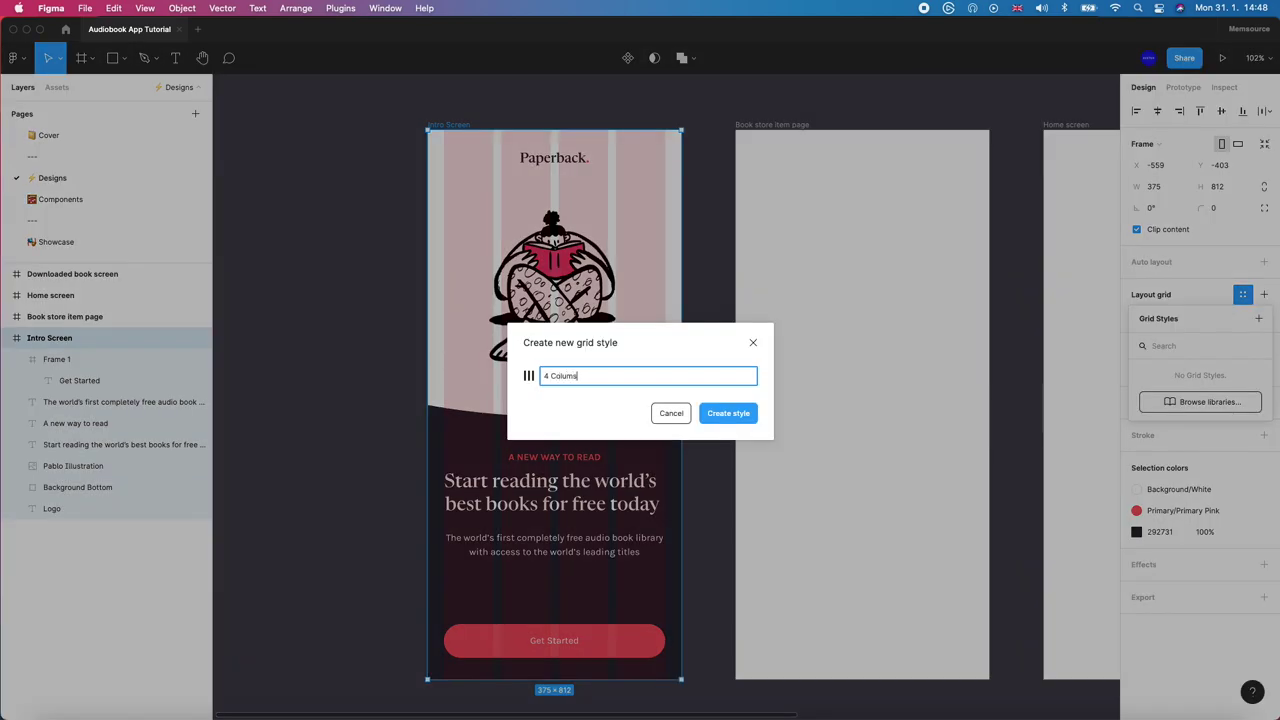
text( Columns Mobile)
key(Return)
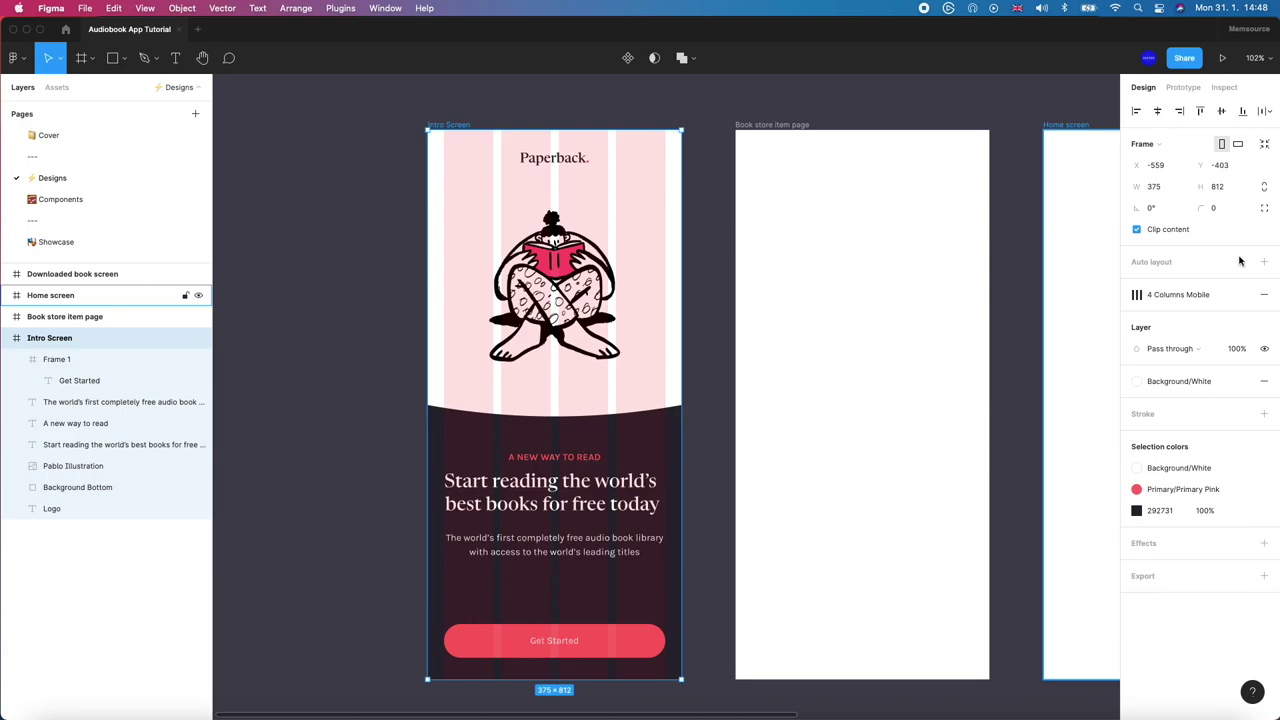
Step: Hide the layout grid overlay with Ctrl+G and zoom in on the screen
key(ctrl+g)
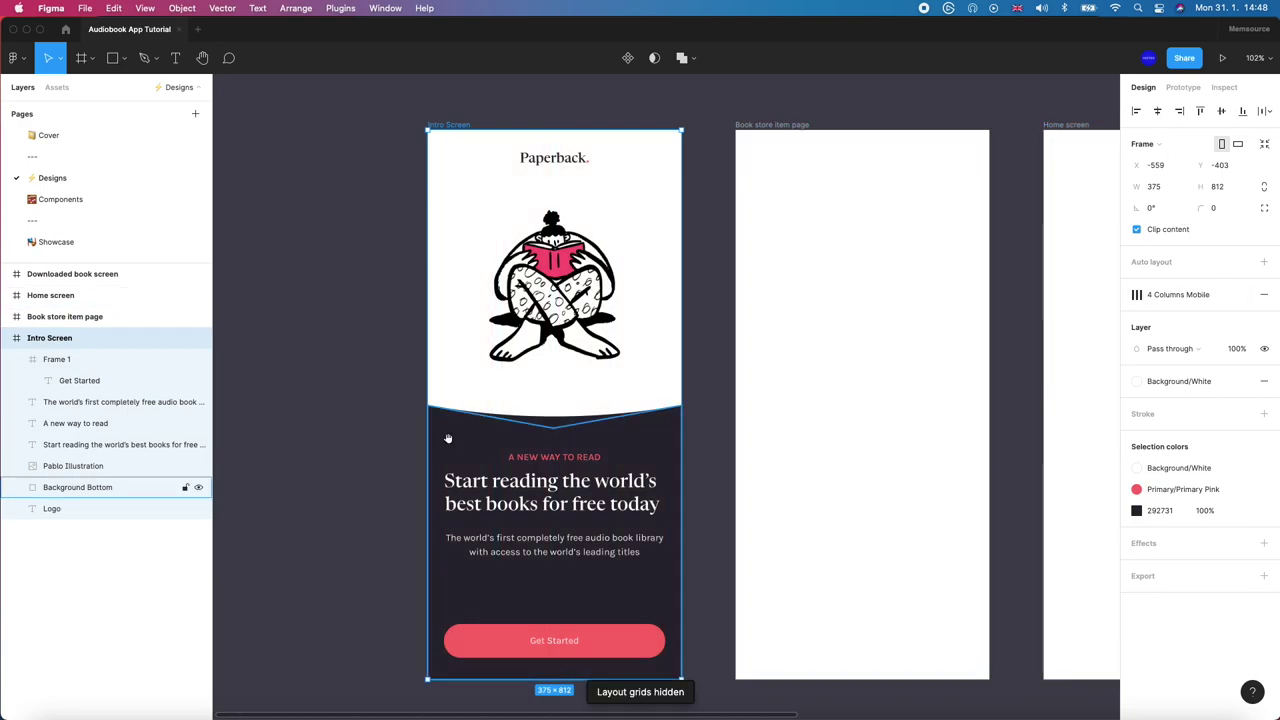
scroll(449, 434, down, 3)
scroll(449, 434, left, 4)
scroll(513, 354, up, 3)
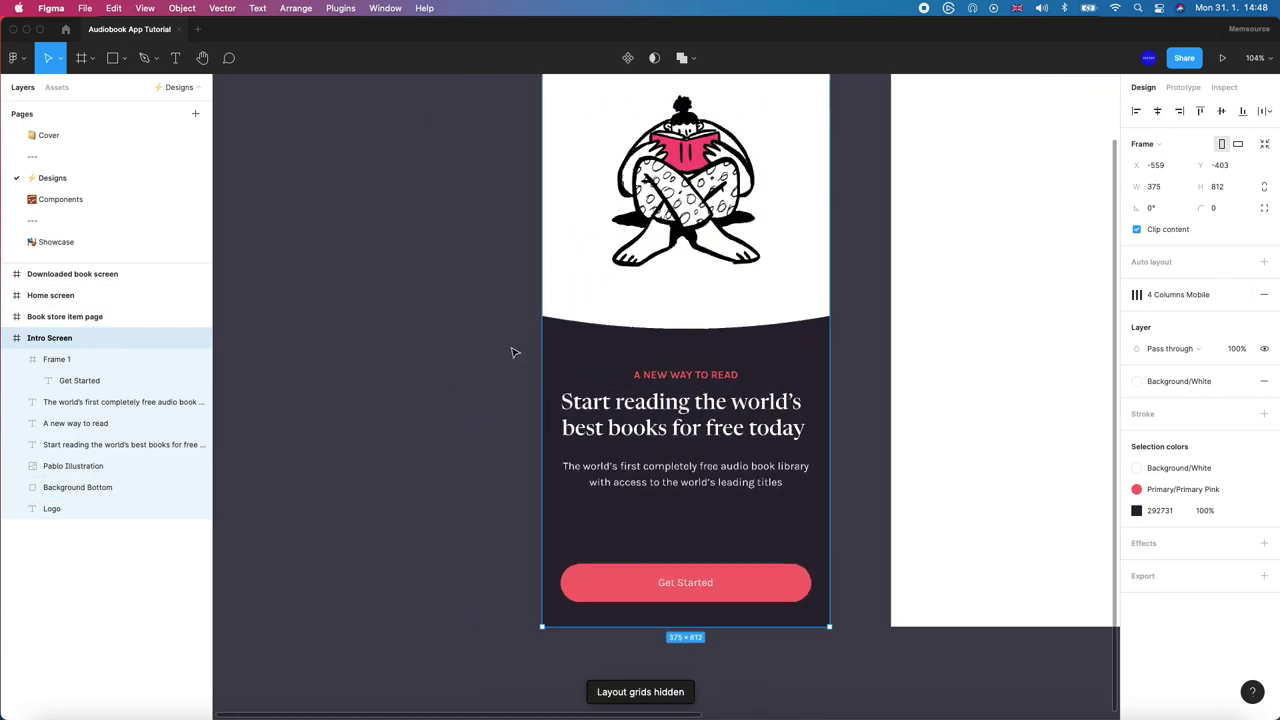
Step: Add auto layout to the Get Started button with 16 px top and bottom padding
click(565, 585)
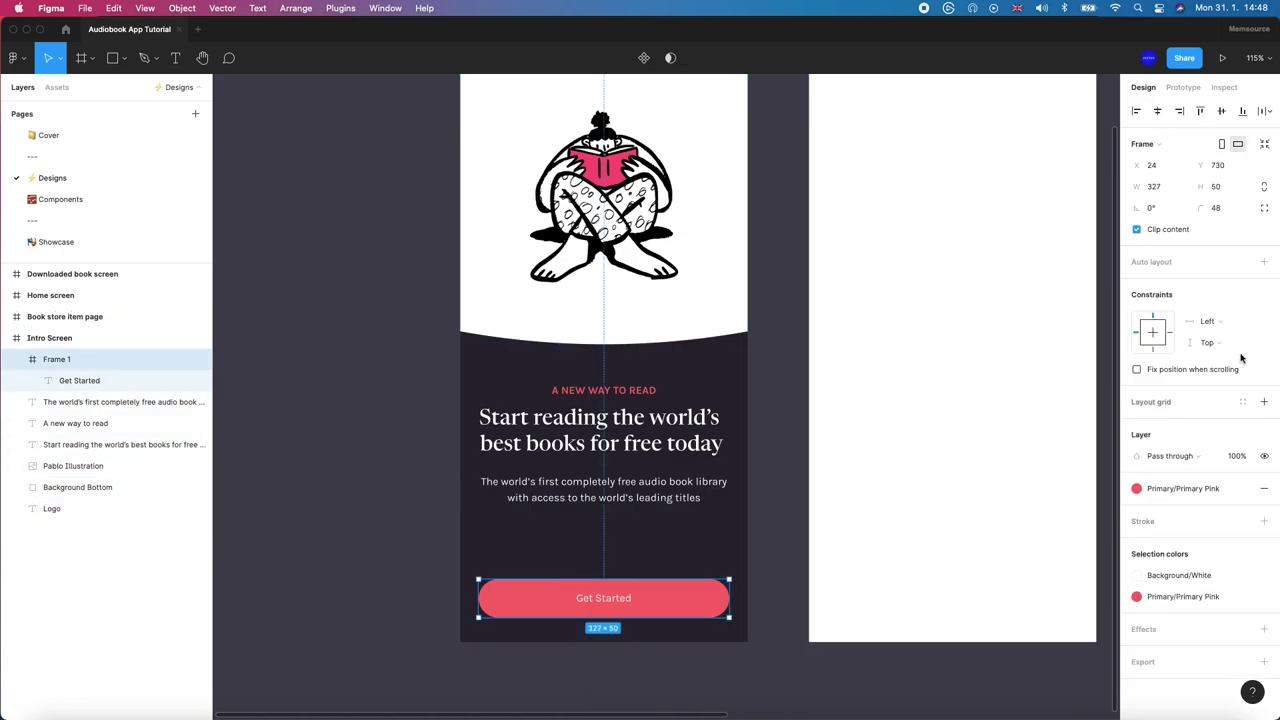
click(1264, 262)
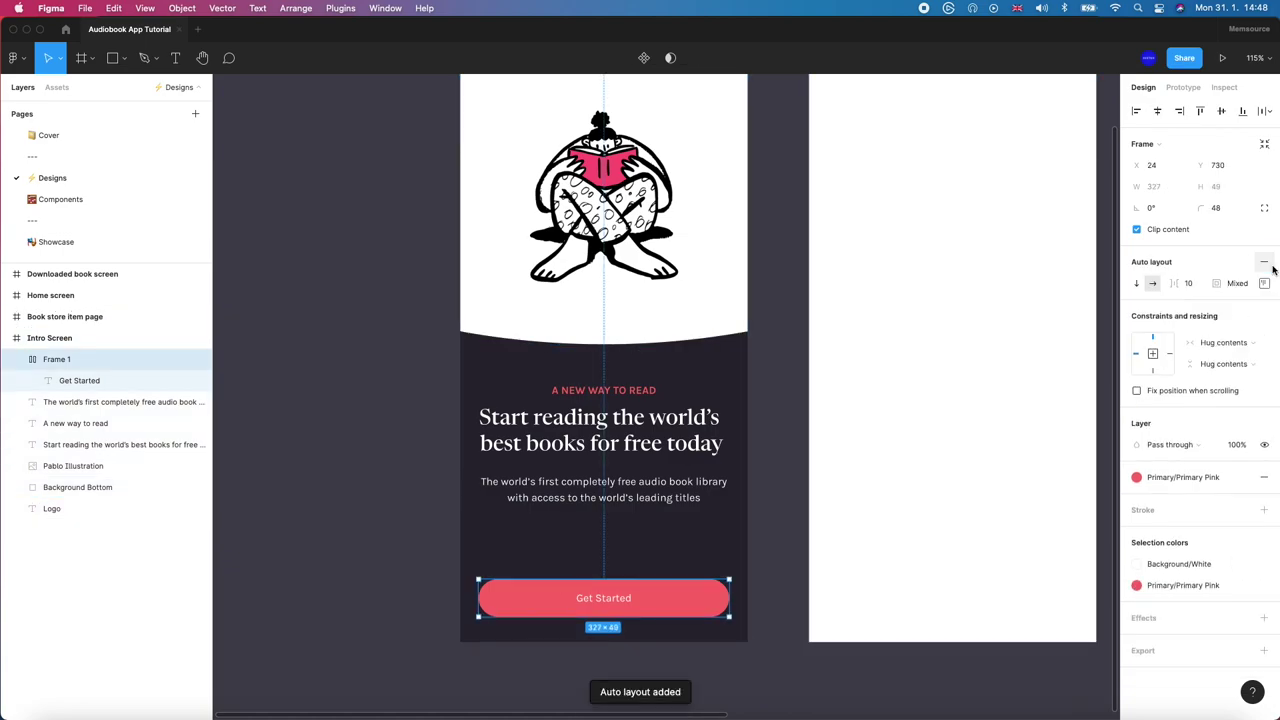
click(1264, 284)
text(16)
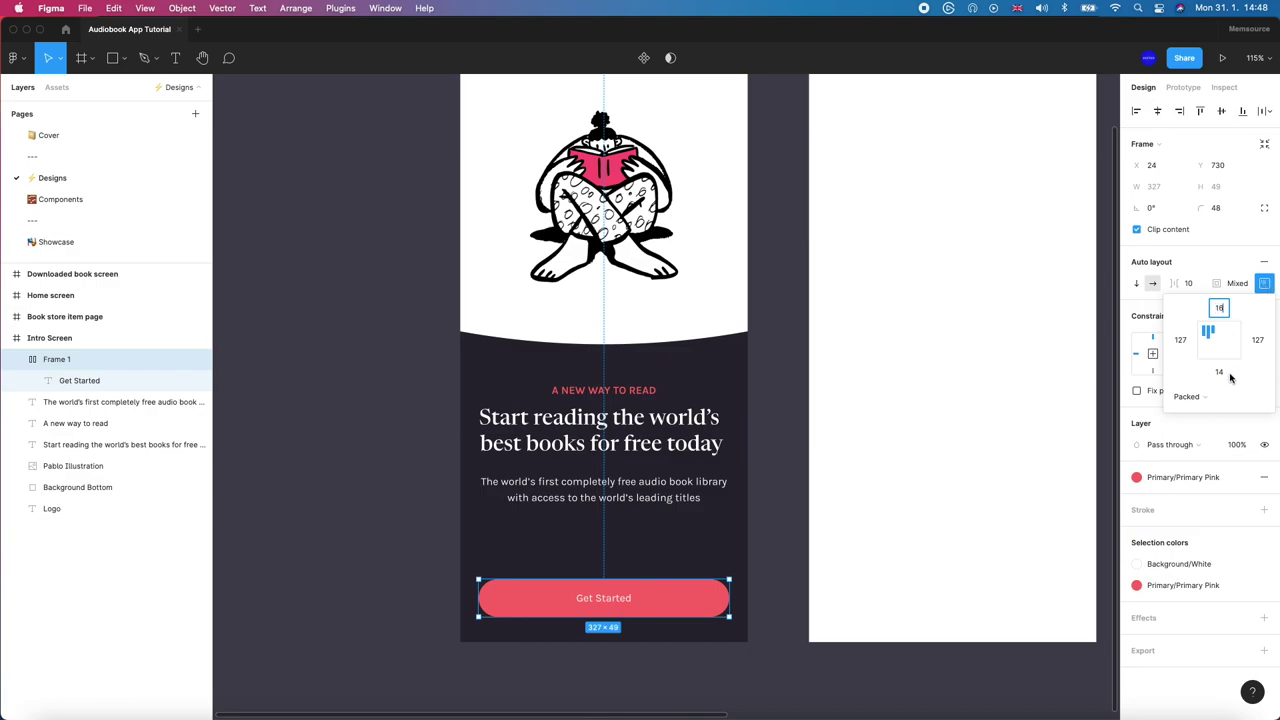
click(1219, 371)
text(16)
click(795, 355)
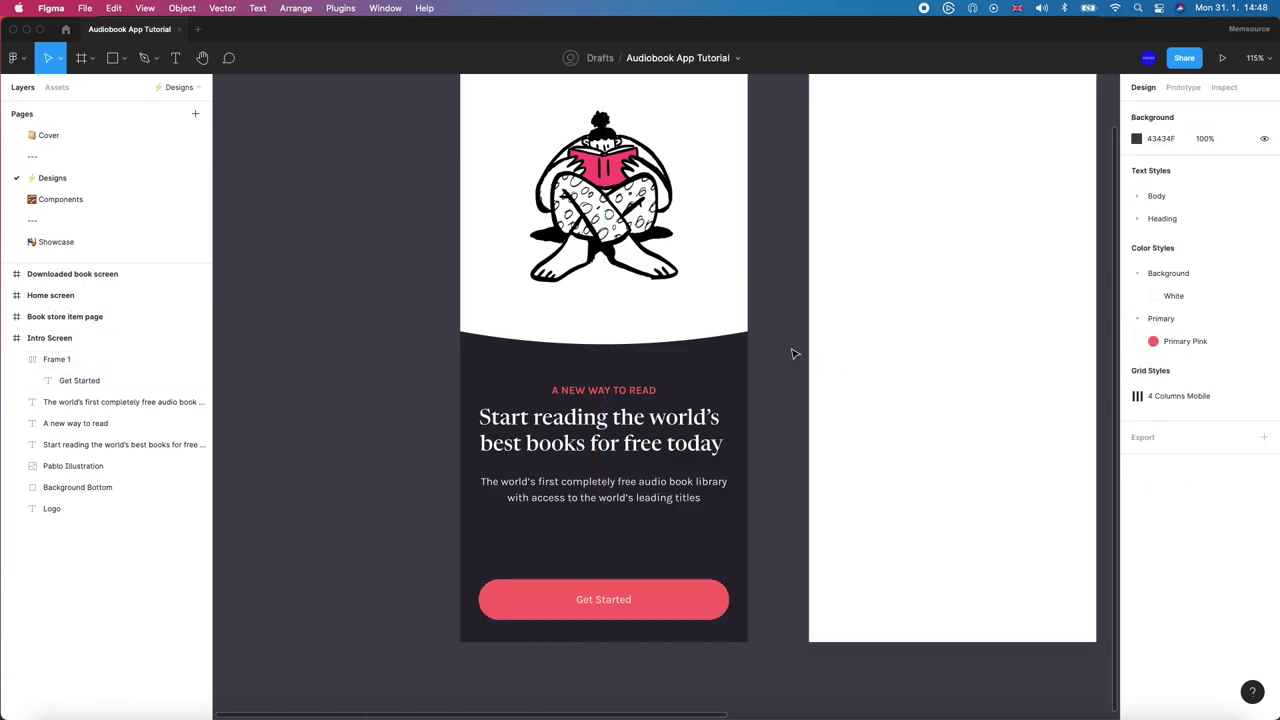
Step: Detach the Get Started label's text style and set its font size to 17
click(620, 618)
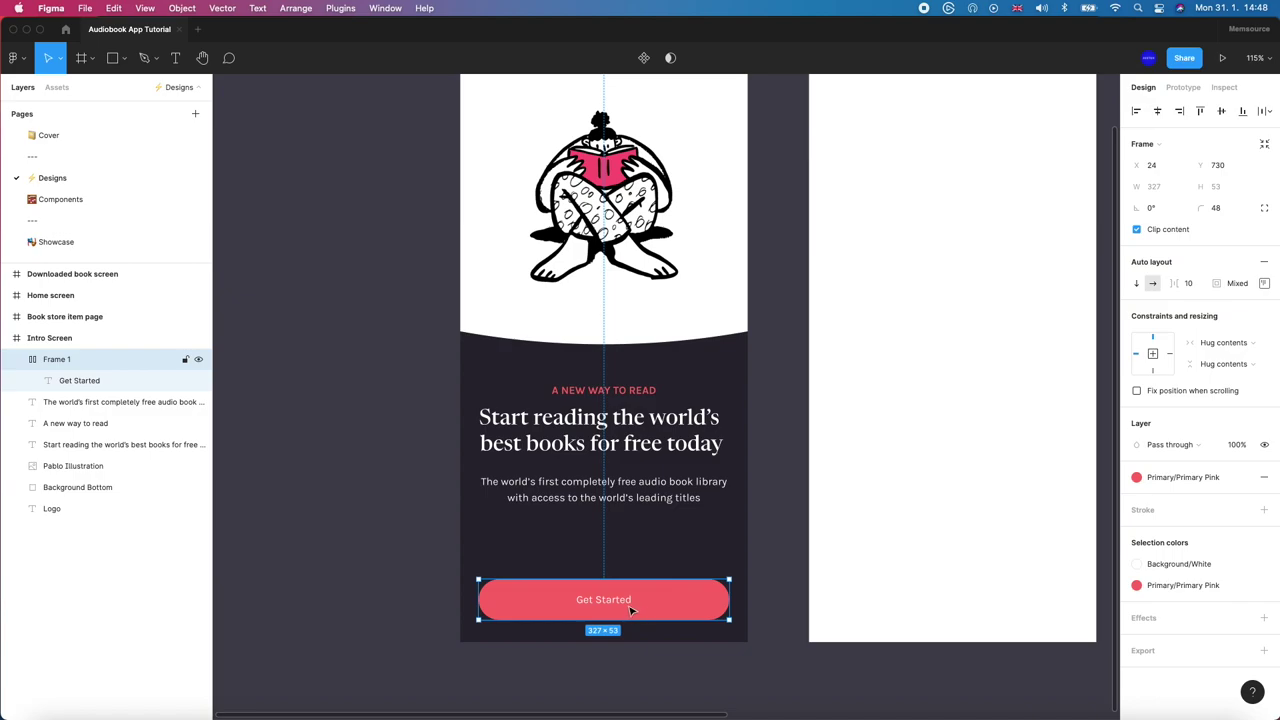
double_click(616, 604)
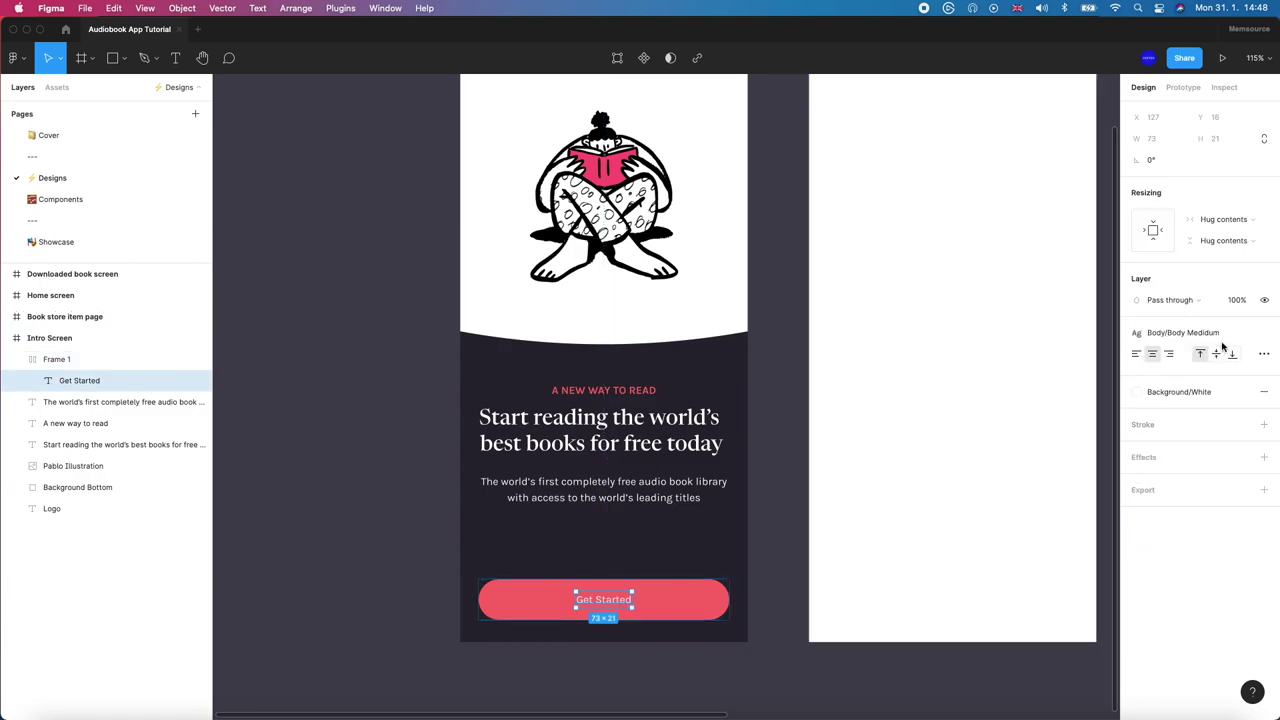
click(1266, 334)
click(1226, 376)
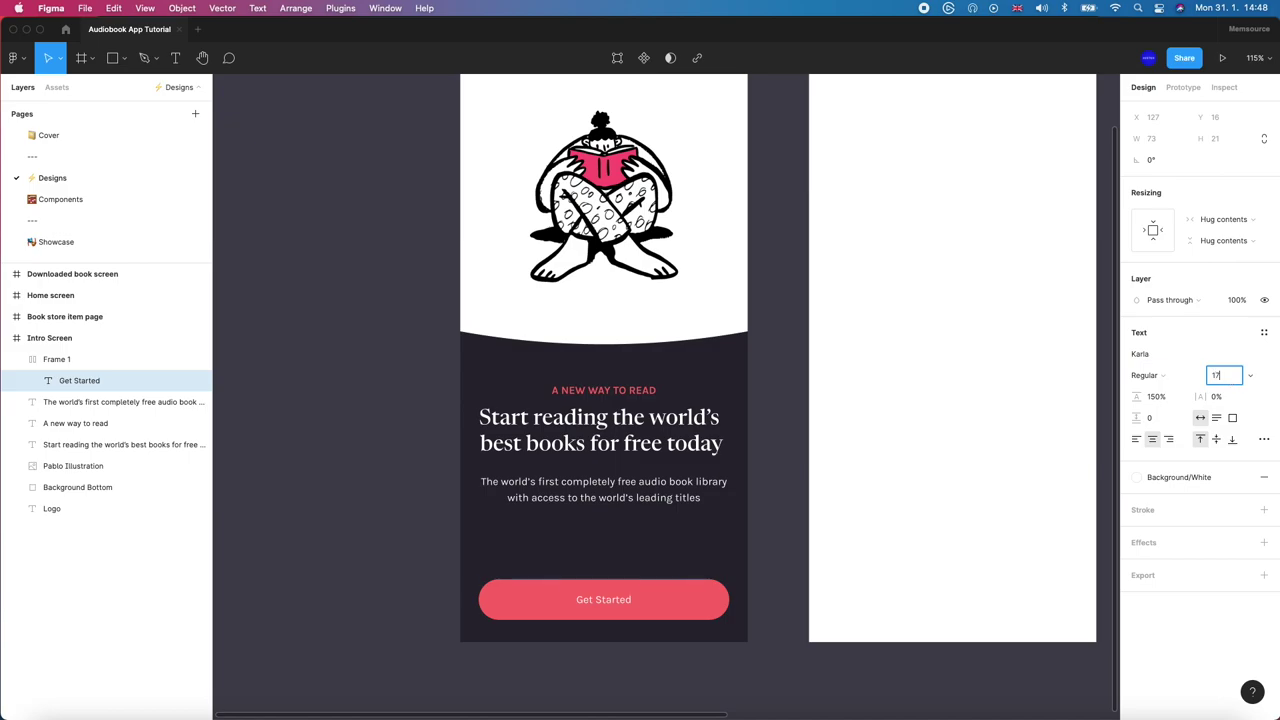
text(17)
key(Return)
key(Return)
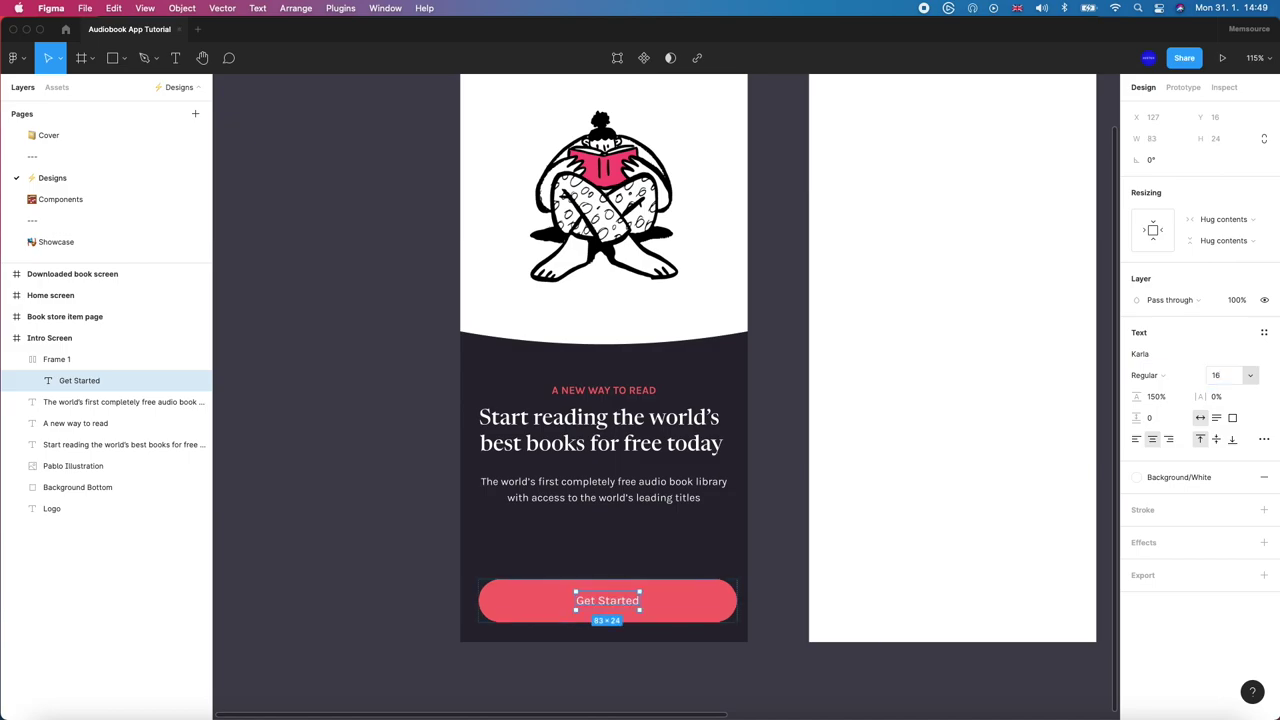
key(Escape)
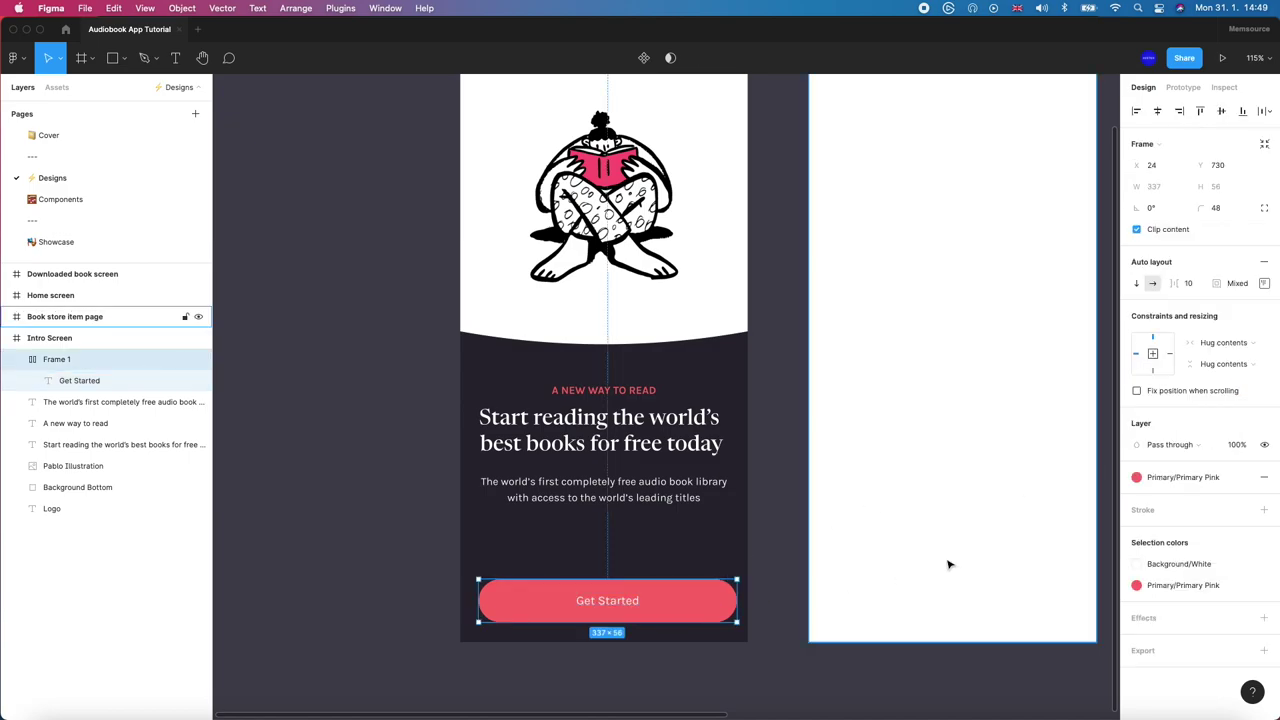
Step: Set the button's auto-layout content distribution to Space between
click(1263, 284)
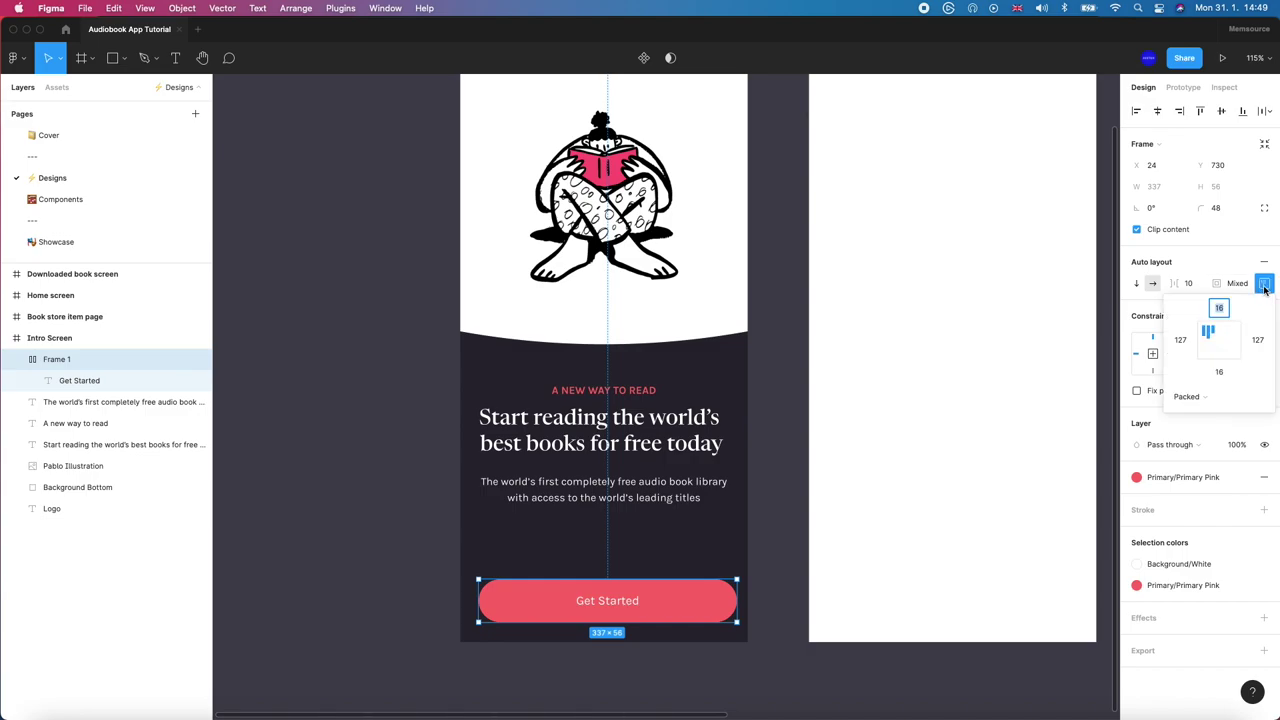
click(1190, 397)
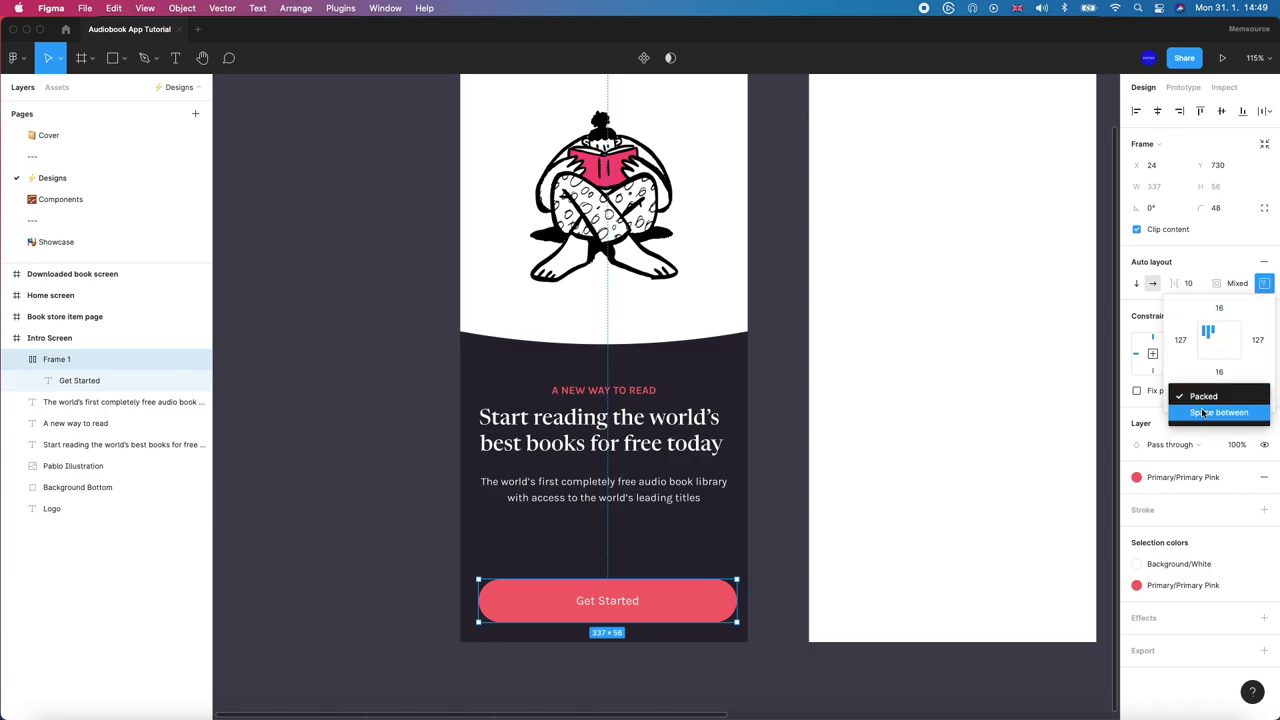
click(1202, 410)
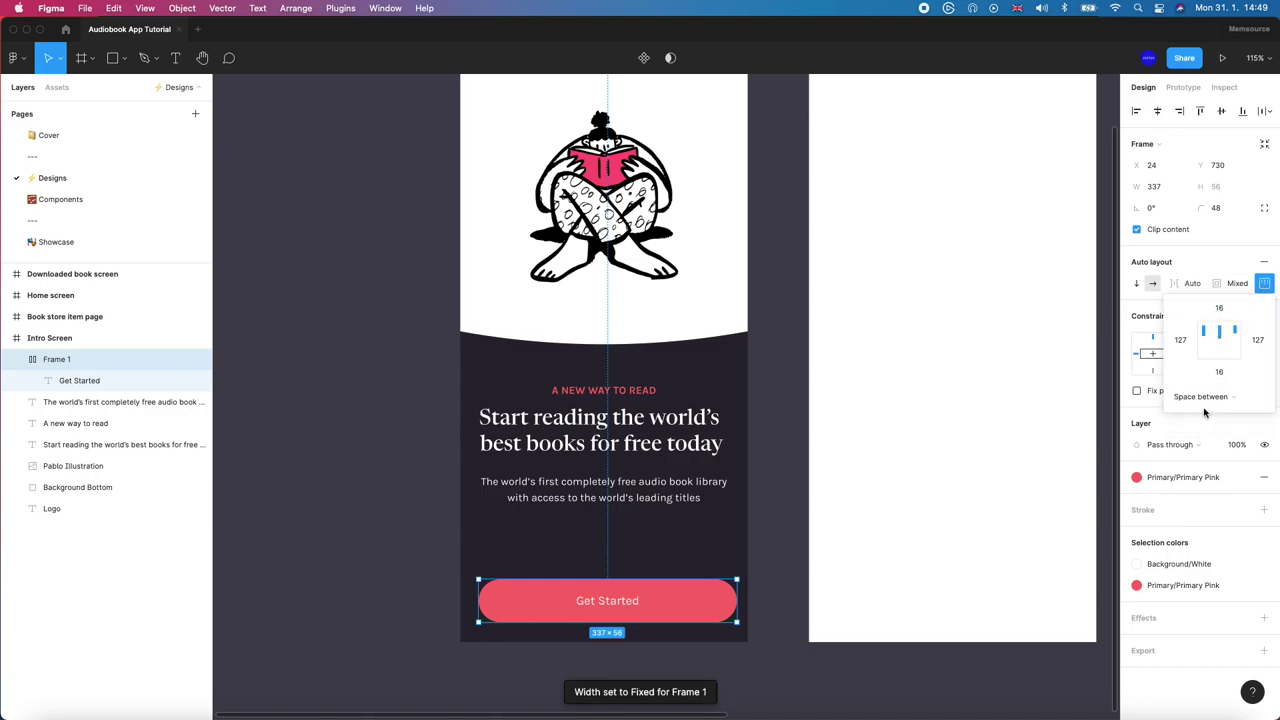
click(551, 656)
Step: Narrow the button to 327 px wide and raise it slightly
click(557, 607)
key(alt)
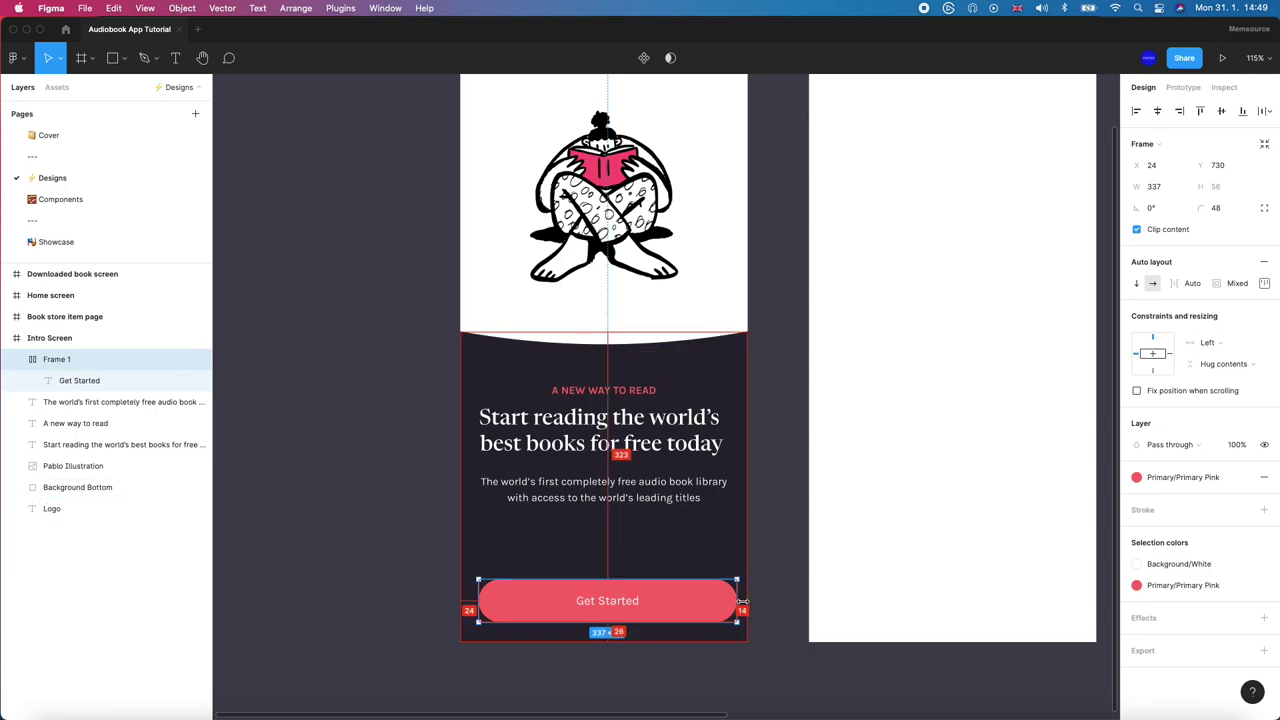
drag(740, 600, 731, 601)
key(alt)
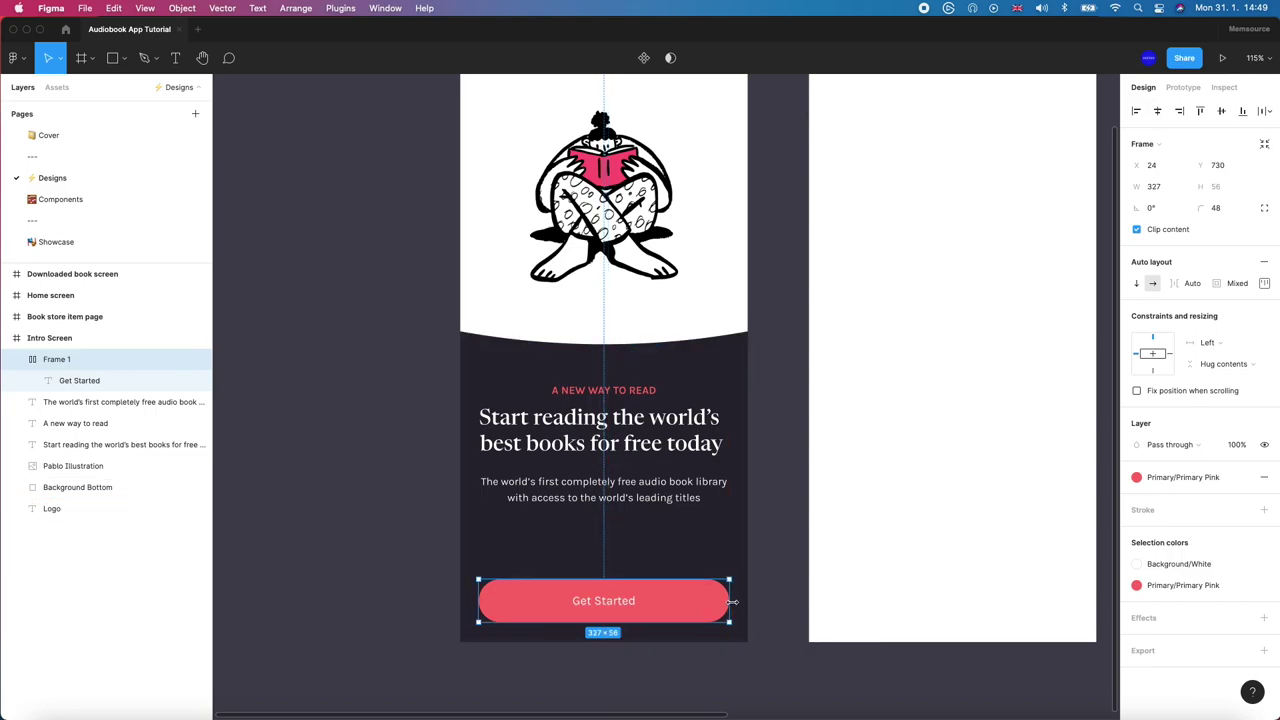
key(alt)
drag(721, 603, 719, 598)
key(alt)
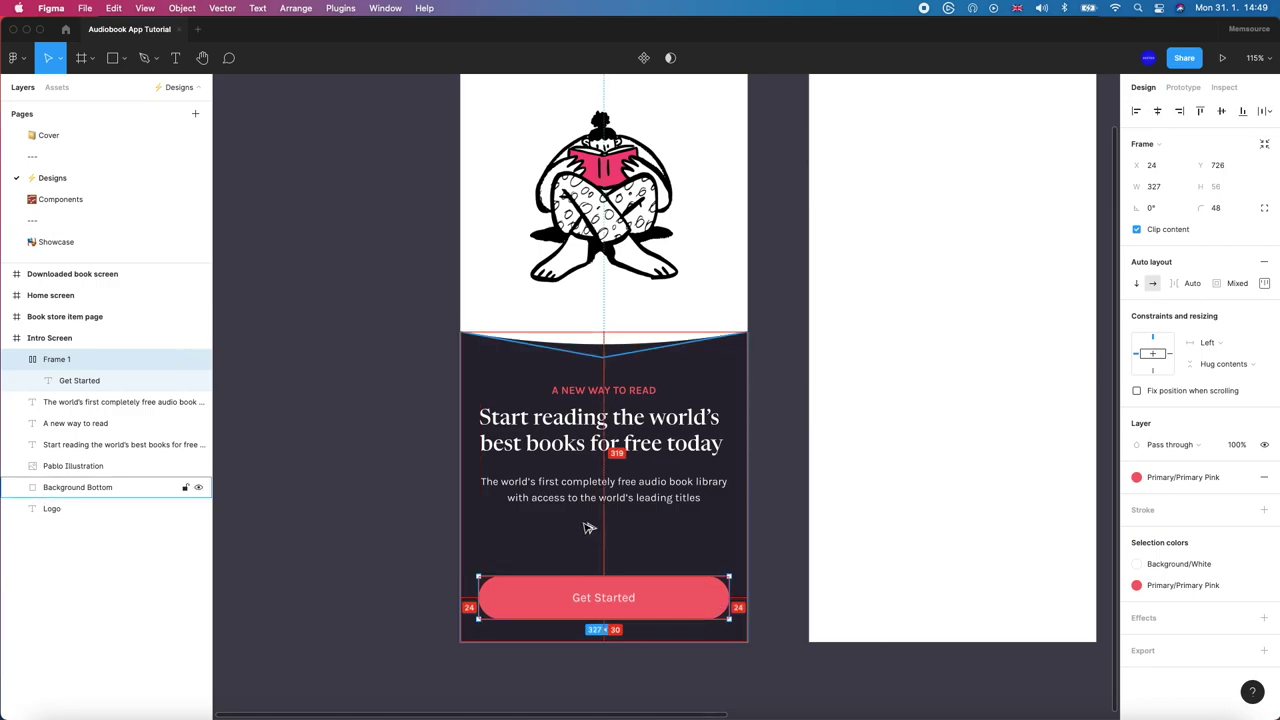
click(421, 672)
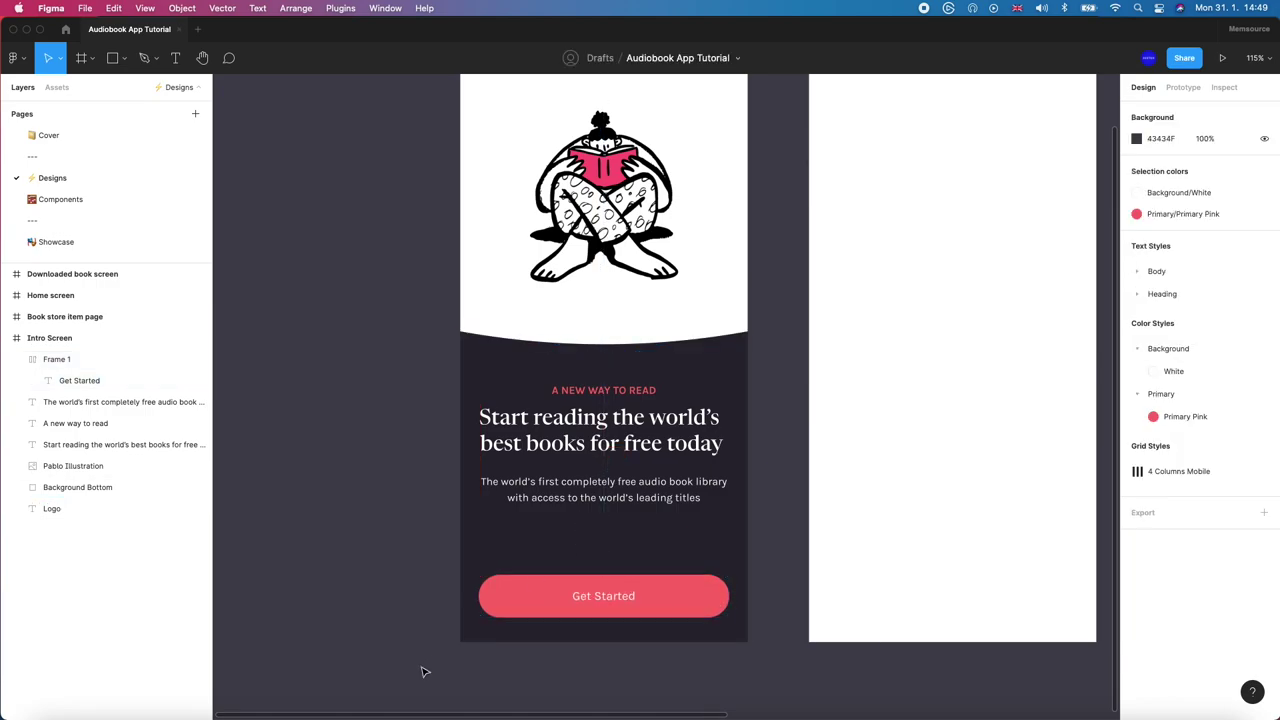
drag(400, 617, 321, 652)
scroll(325, 650, down, 2)
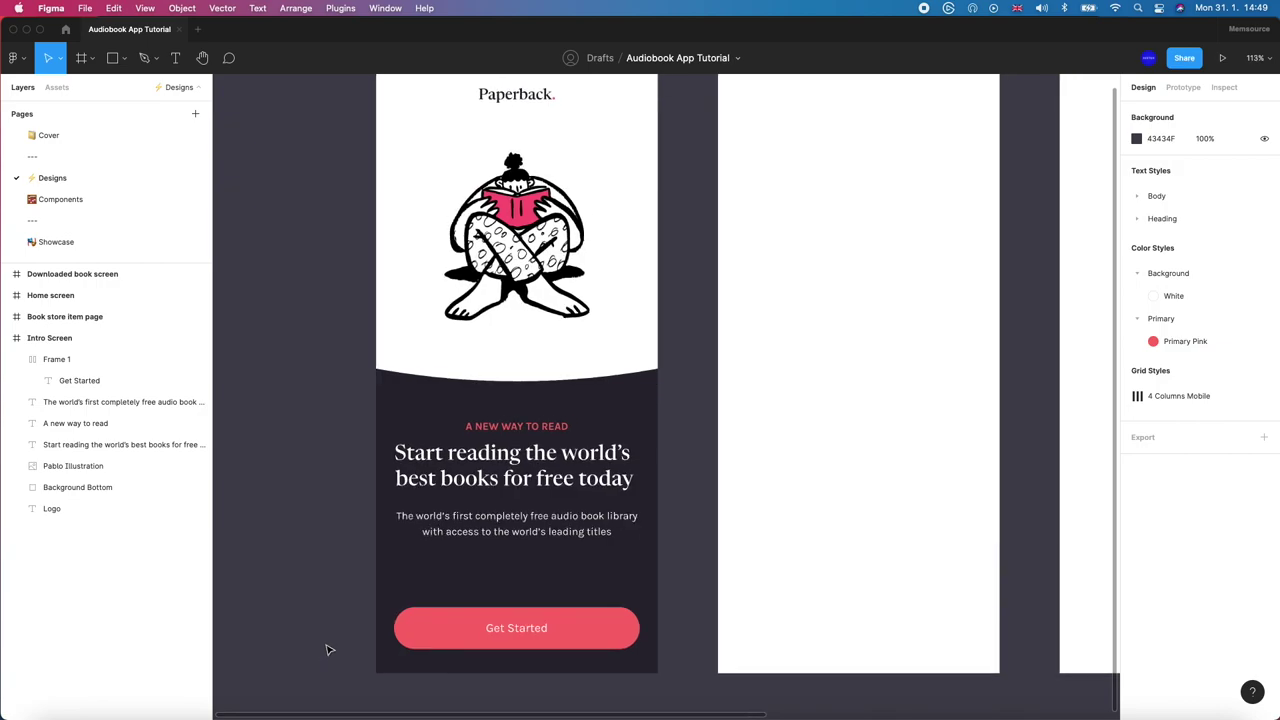
Step: Change the button's vertical padding to 15 px and nudge it down 2 px
click(437, 650)
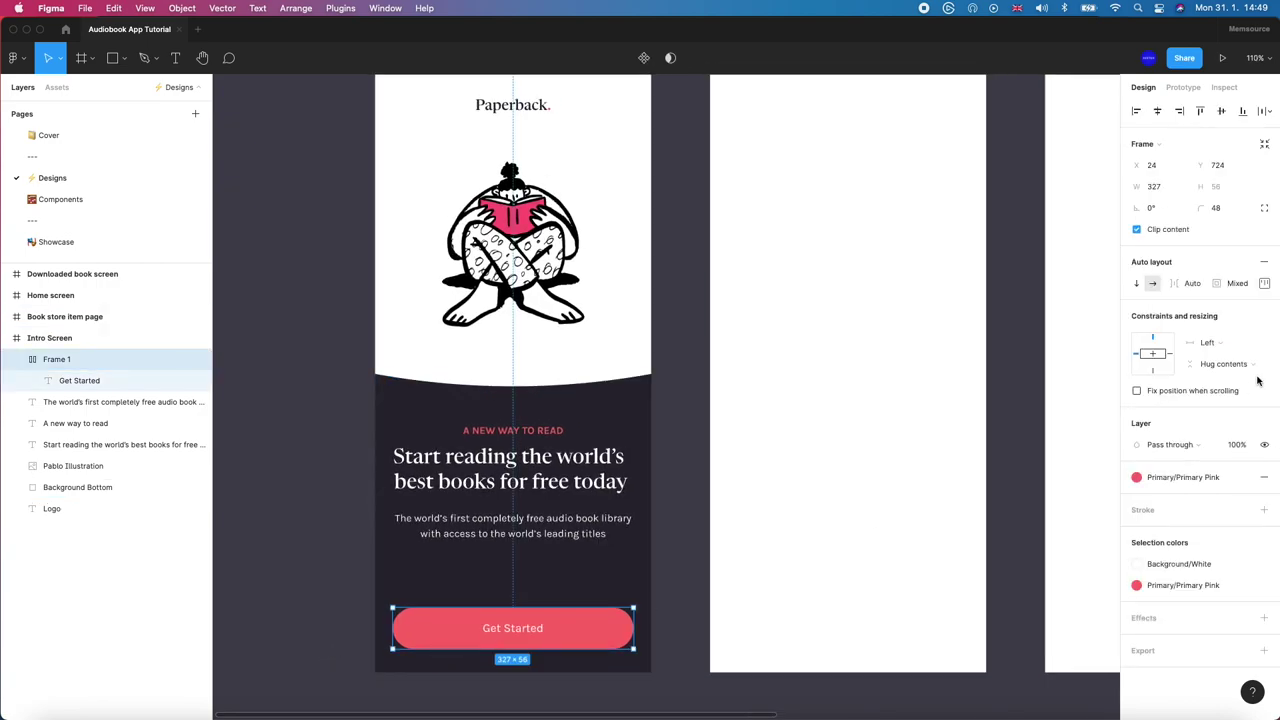
click(1265, 284)
text(15)
click(1219, 371)
text(15)
click(708, 372)
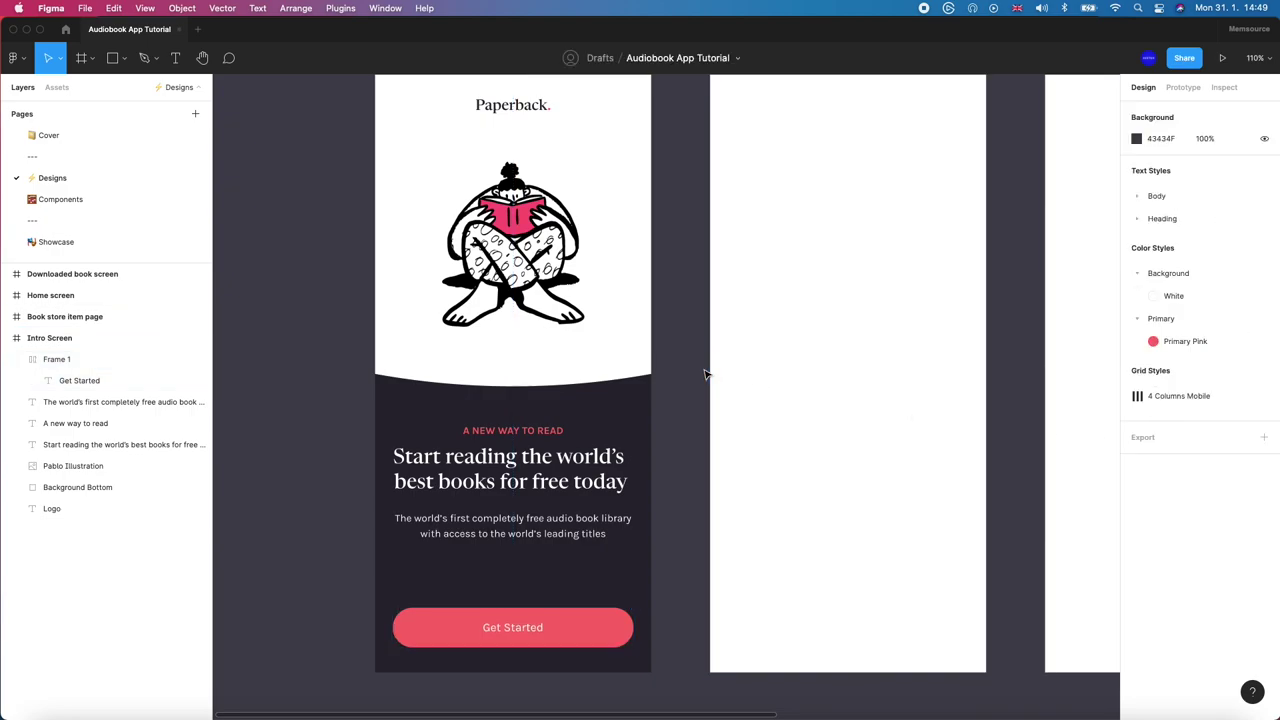
scroll(674, 566, down, 3)
scroll(674, 566, left, 2)
click(672, 468)
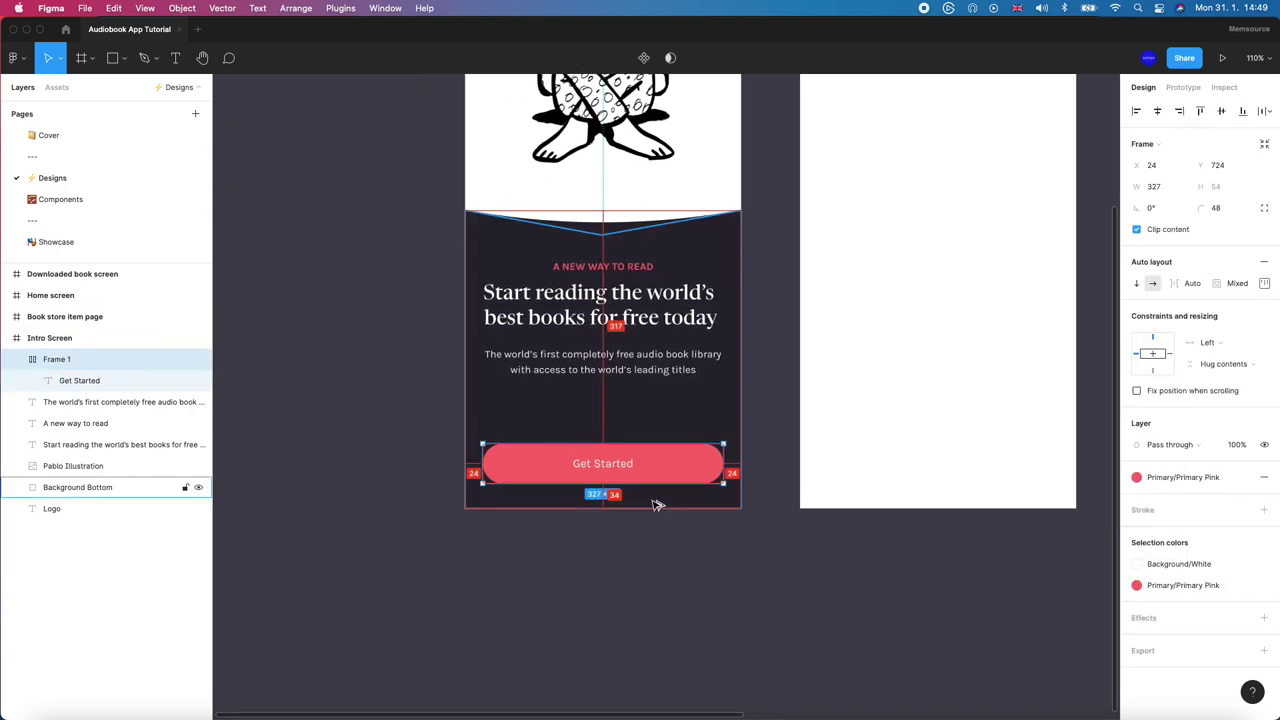
key(Down)
key(Down)
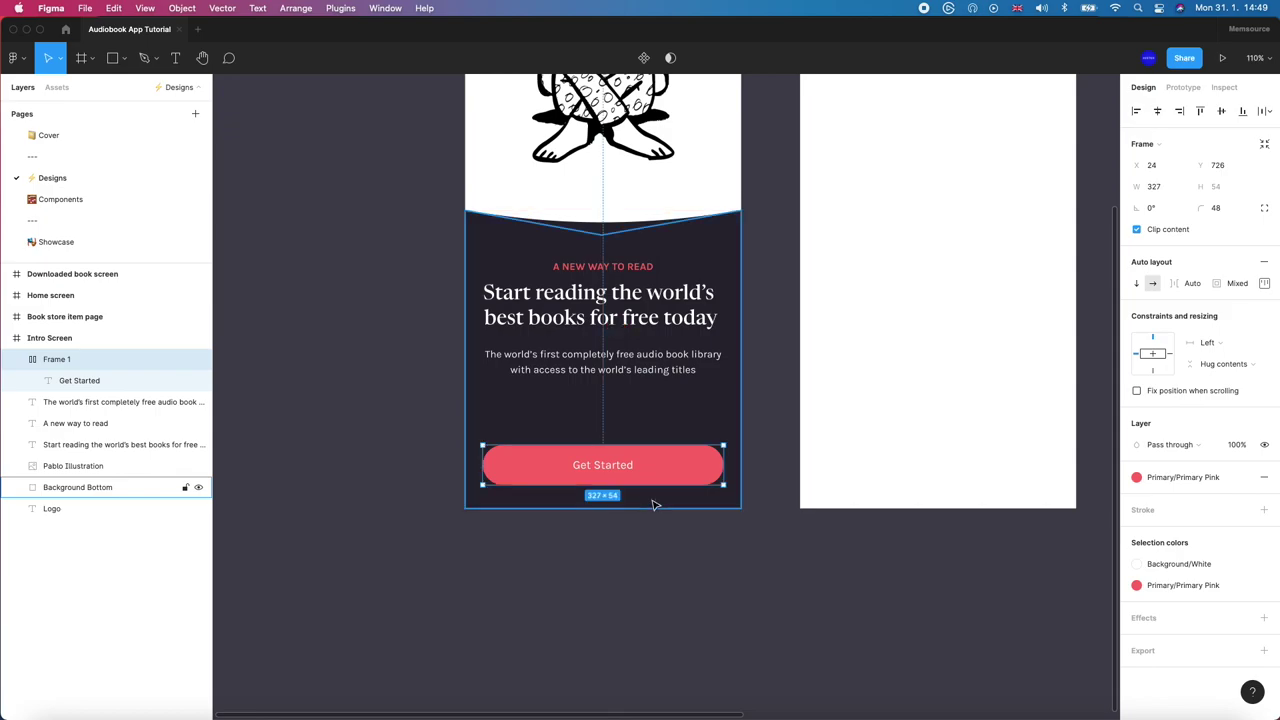
click(813, 588)
drag(780, 303, 720, 480)
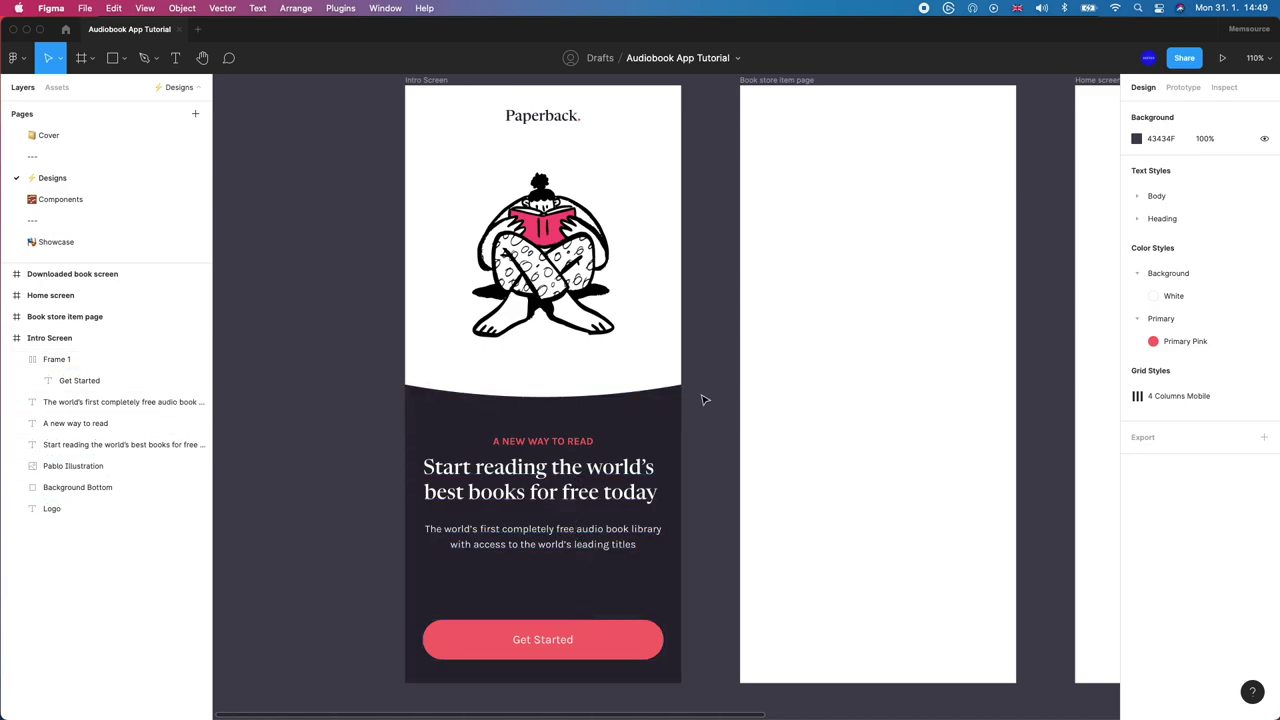
Step: Bring Intro Screen, Book store item page and Home screen into view, then select Background Bottom
scroll(631, 331, left, 5)
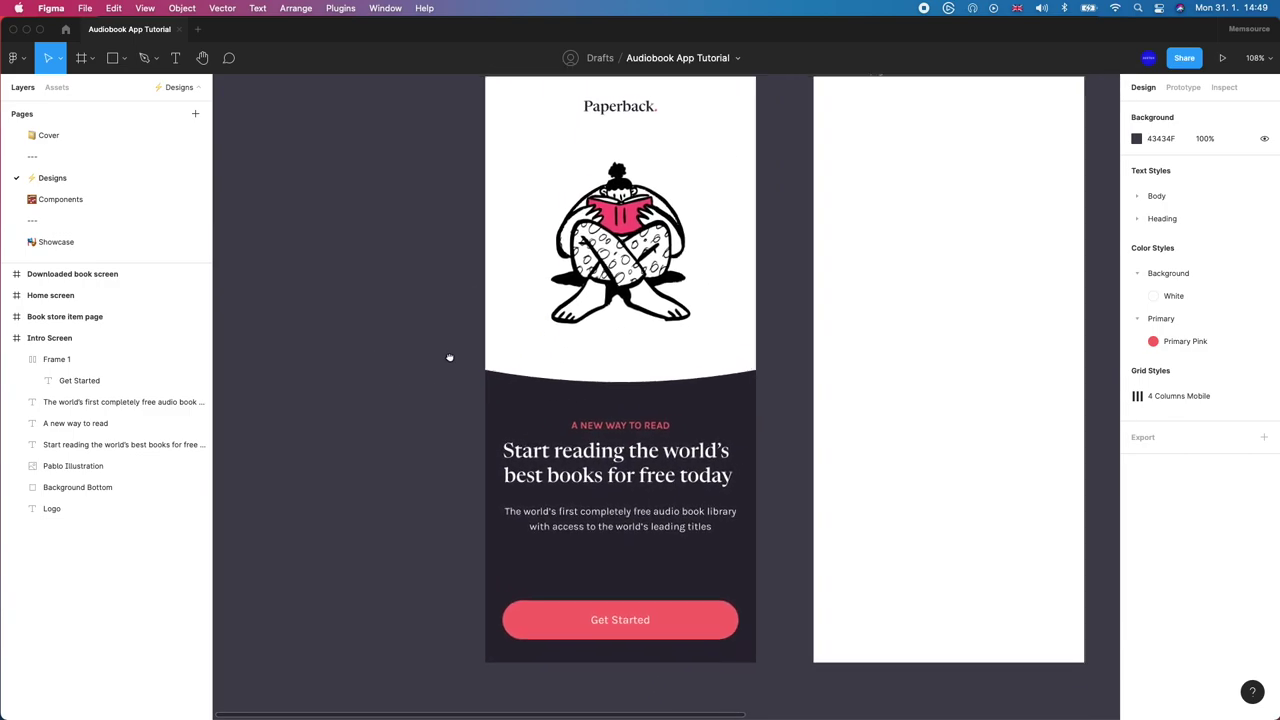
scroll(449, 359, up, 1)
scroll(443, 377, up, 3)
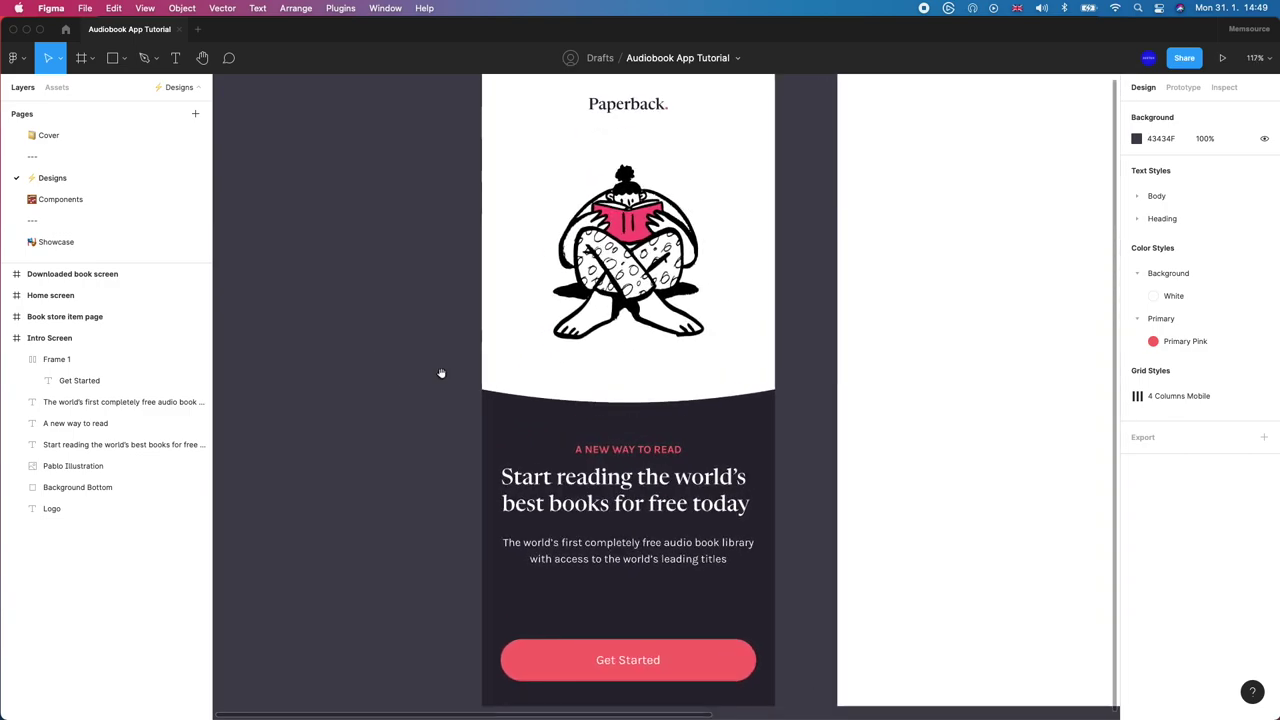
scroll(389, 414, down, 2)
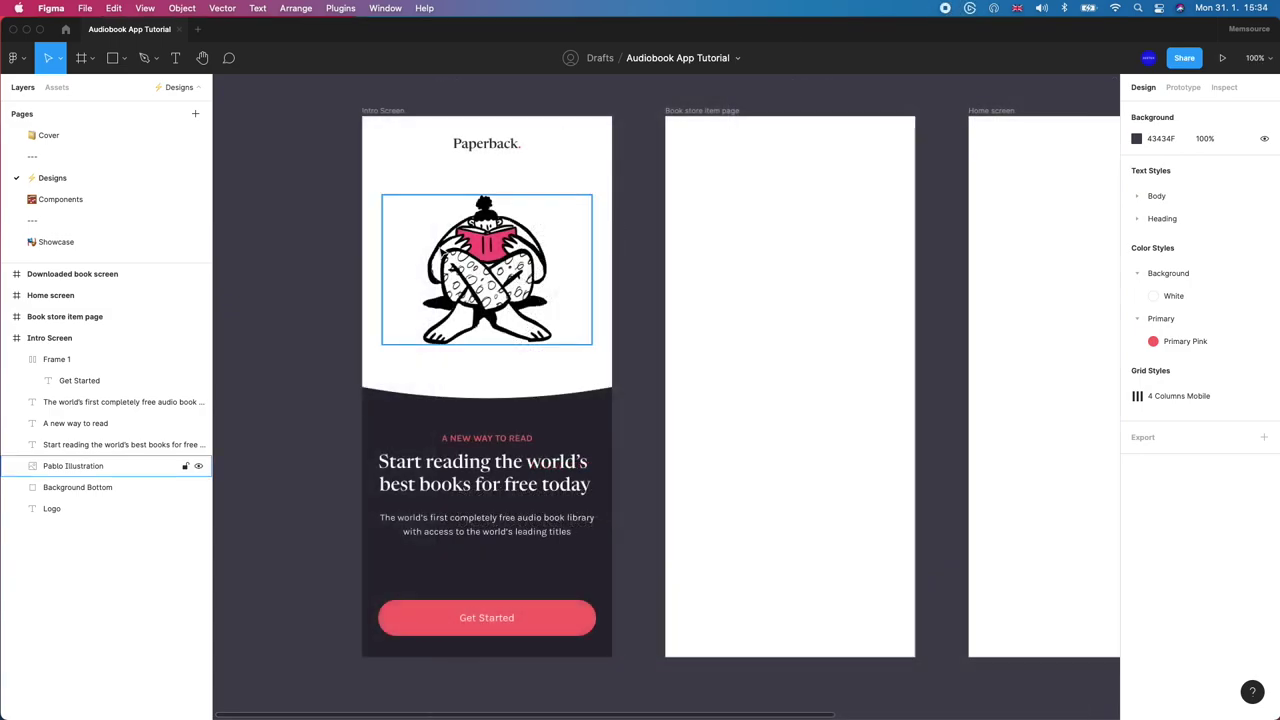
drag(608, 189, 496, 188)
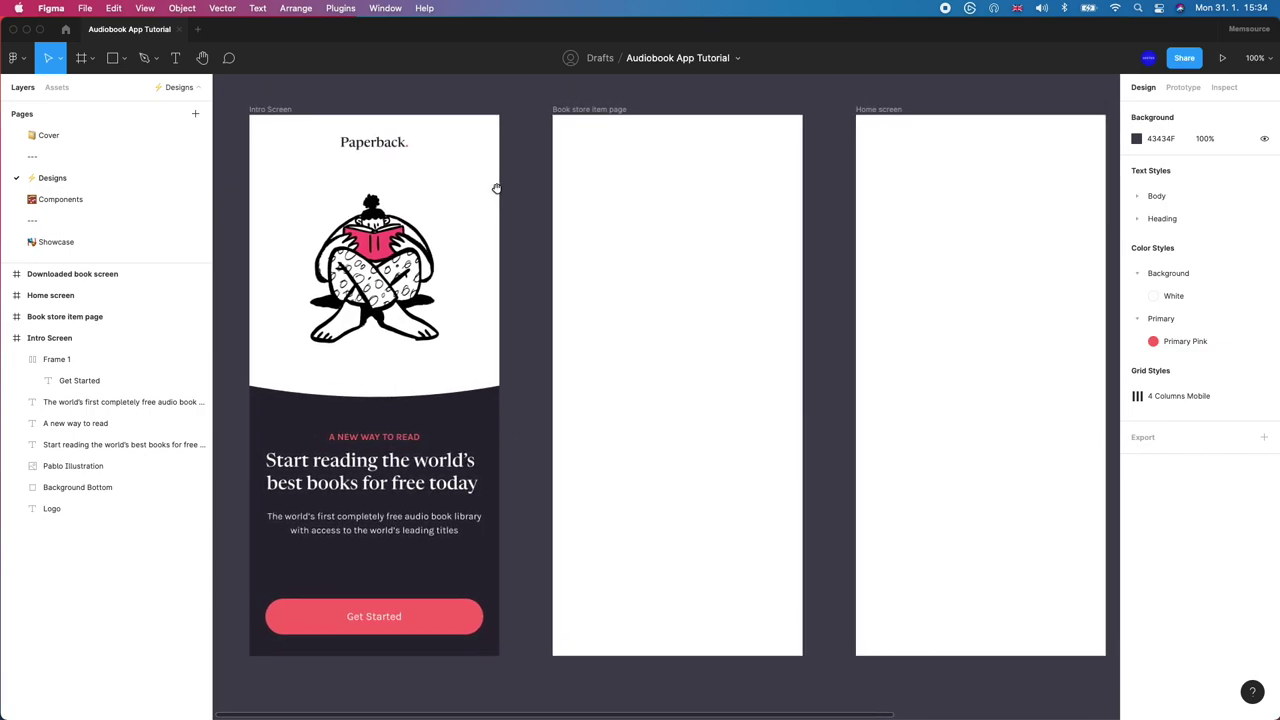
click(480, 428)
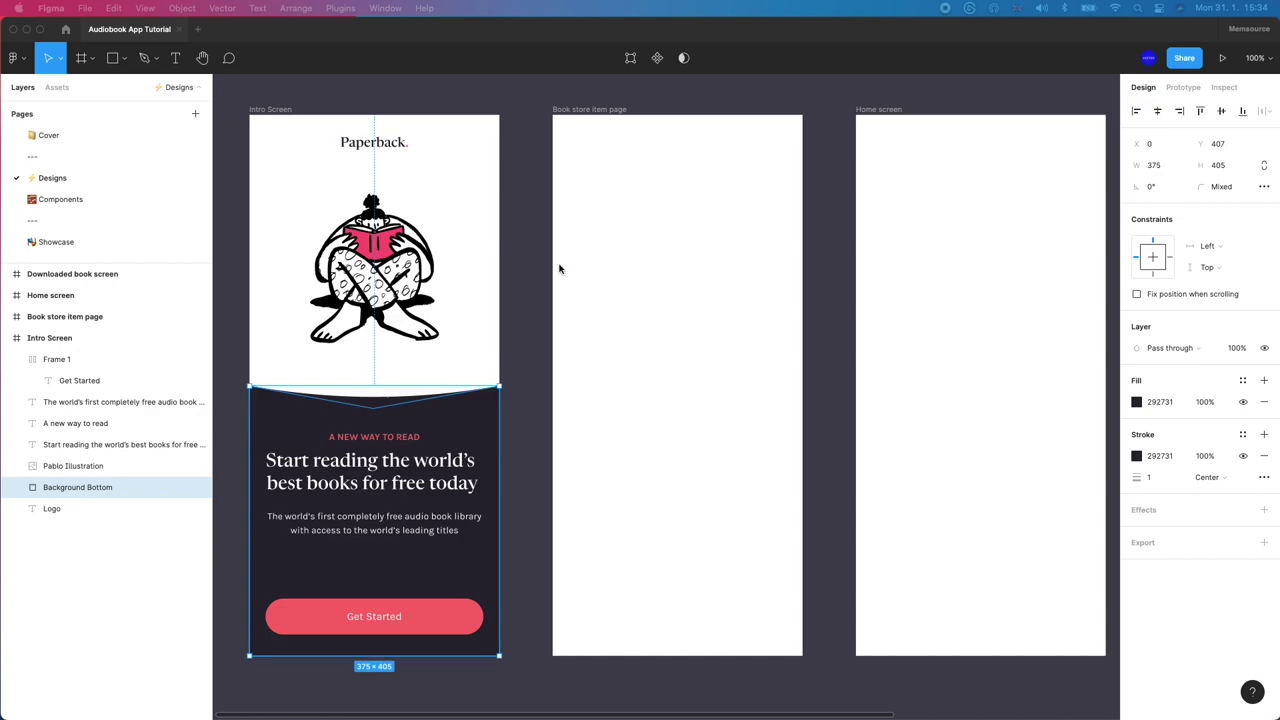
Step: Save the Background Bottom's 292731 fill as a colour style named Background/BG Dark
click(374, 369)
click(374, 417)
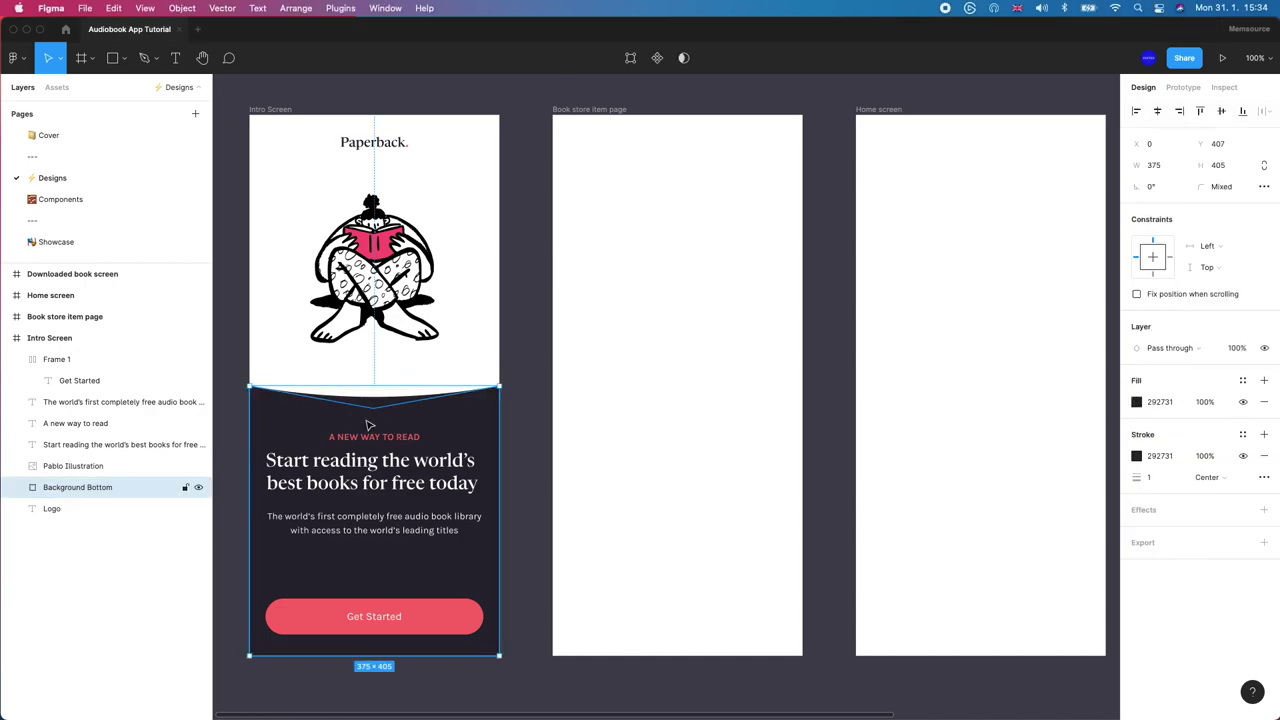
click(1240, 384)
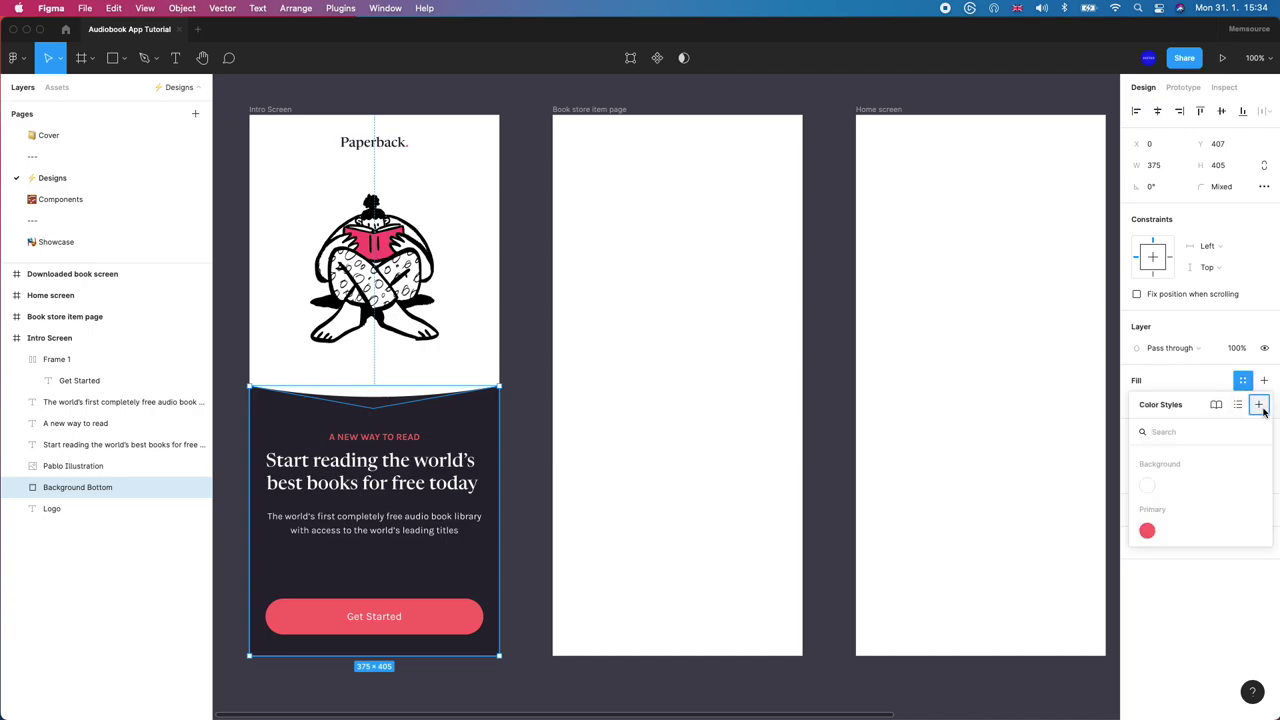
click(1259, 404)
text(Background/BG Dark)
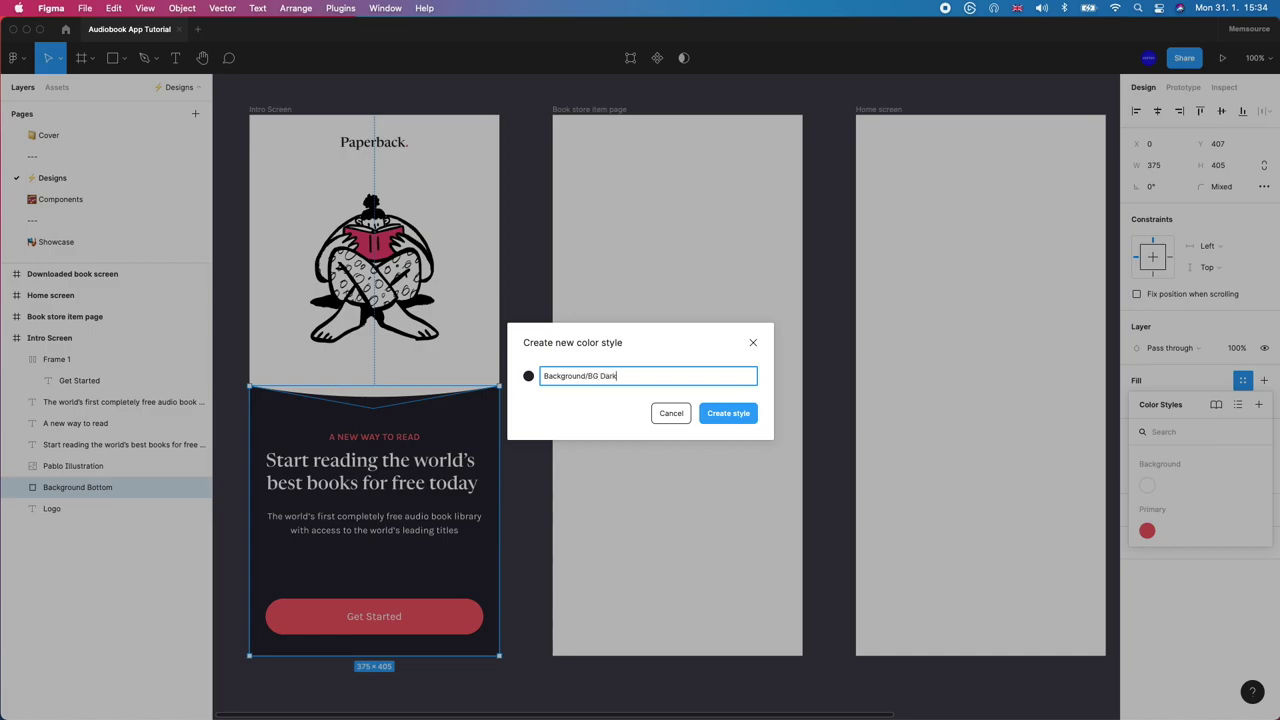
key(Return)
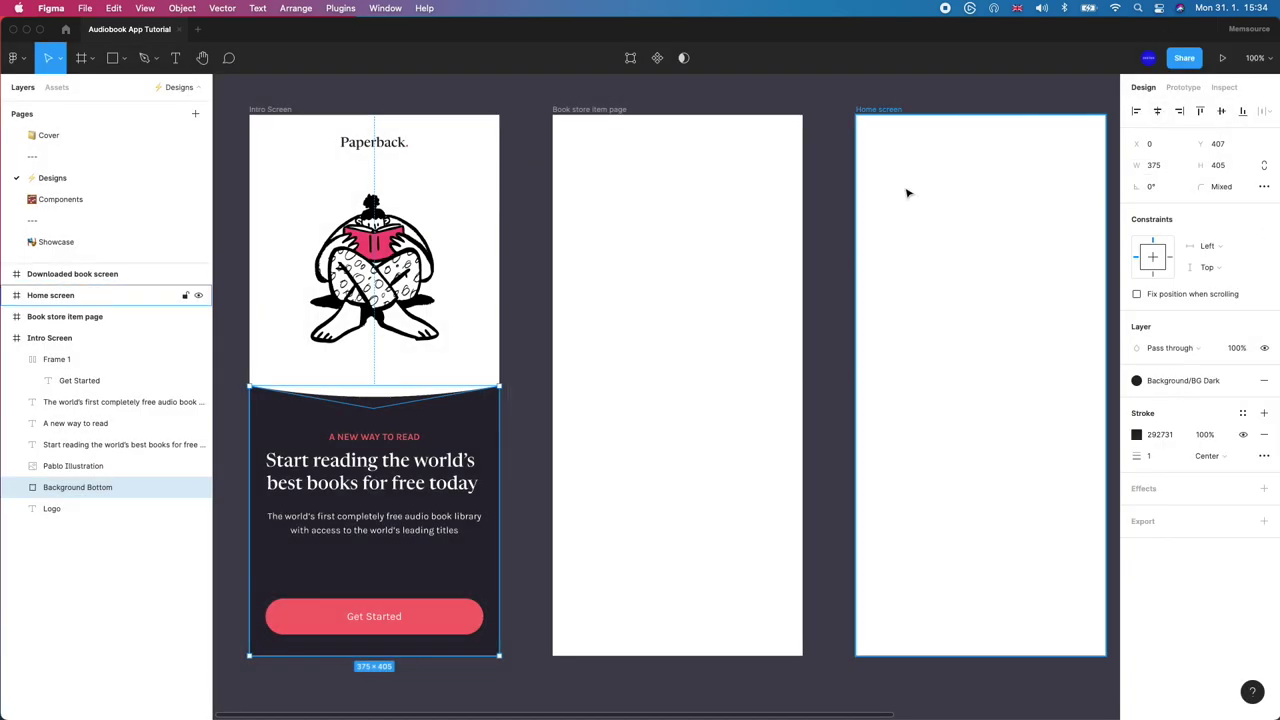
click(517, 263)
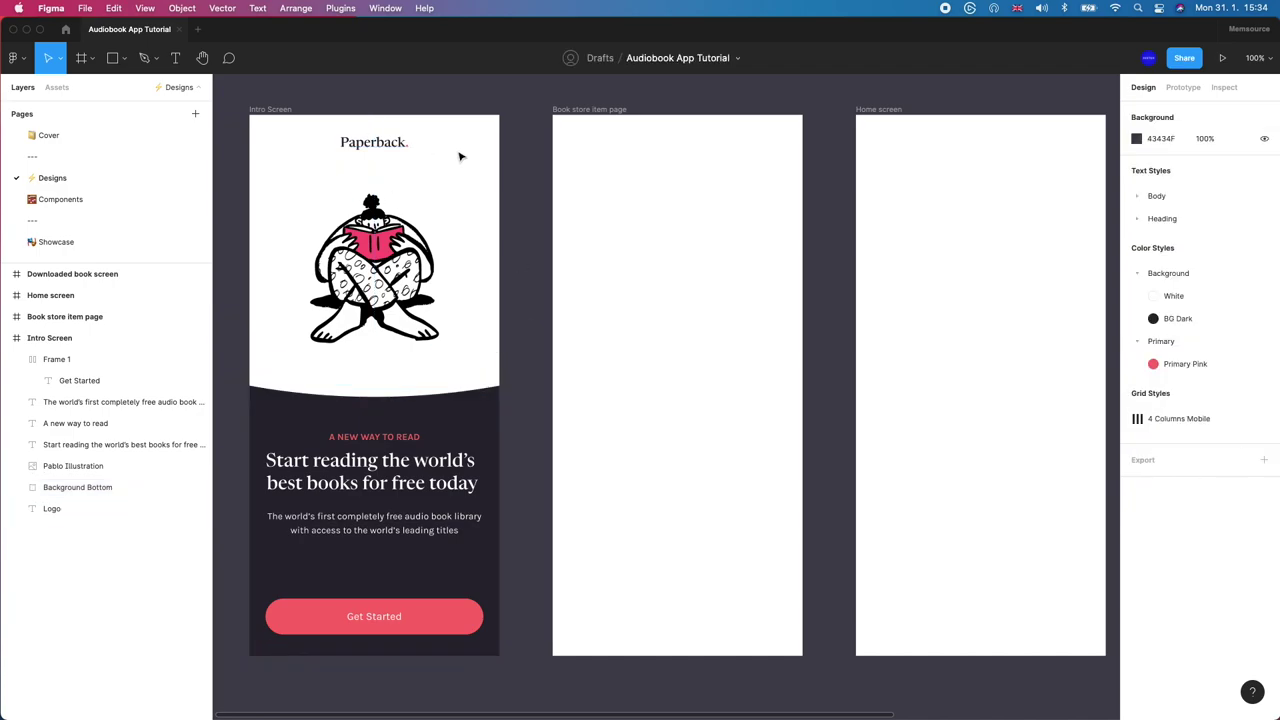
Step: Fill the Book store item page frame with the Background/BG Dark colour style
click(585, 110)
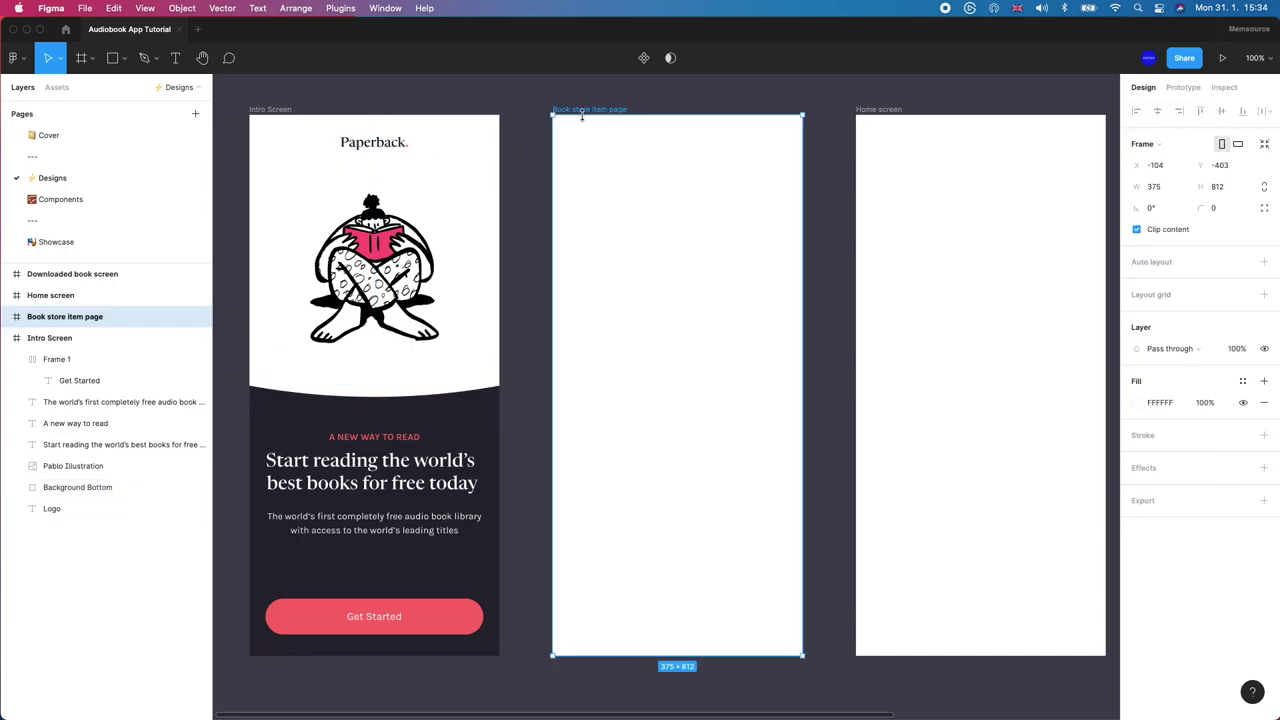
click(1243, 381)
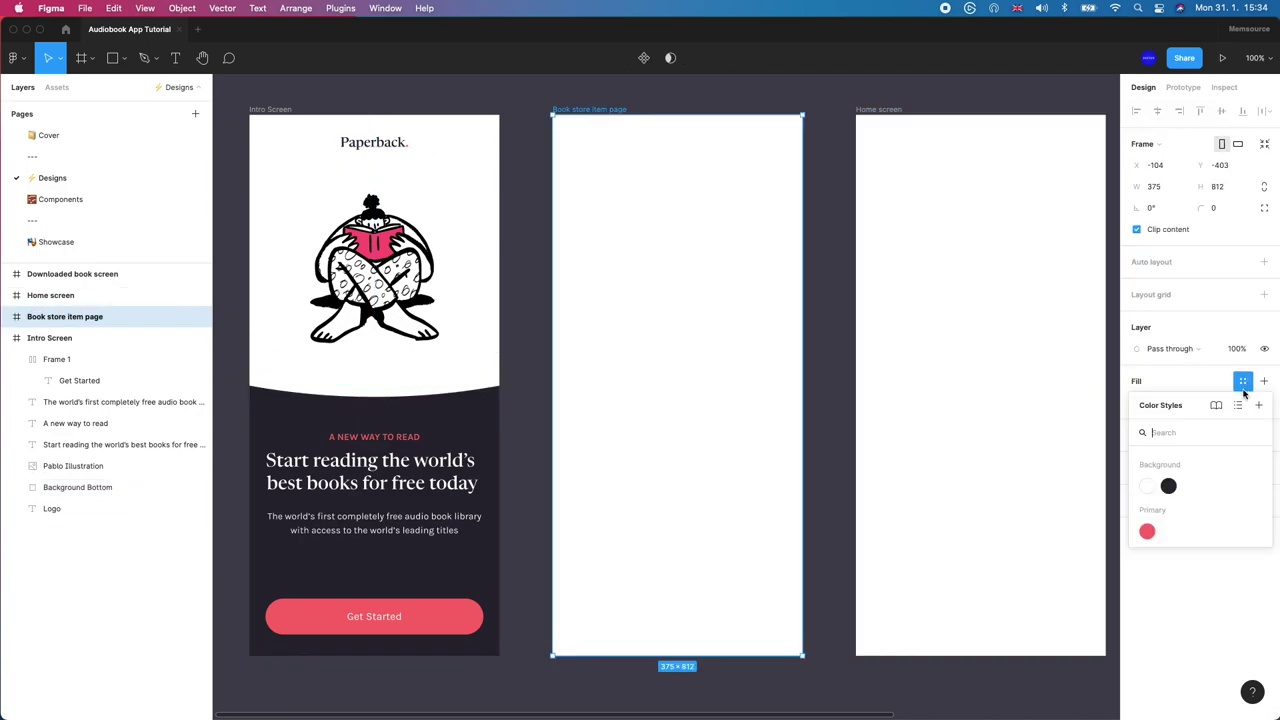
click(1168, 487)
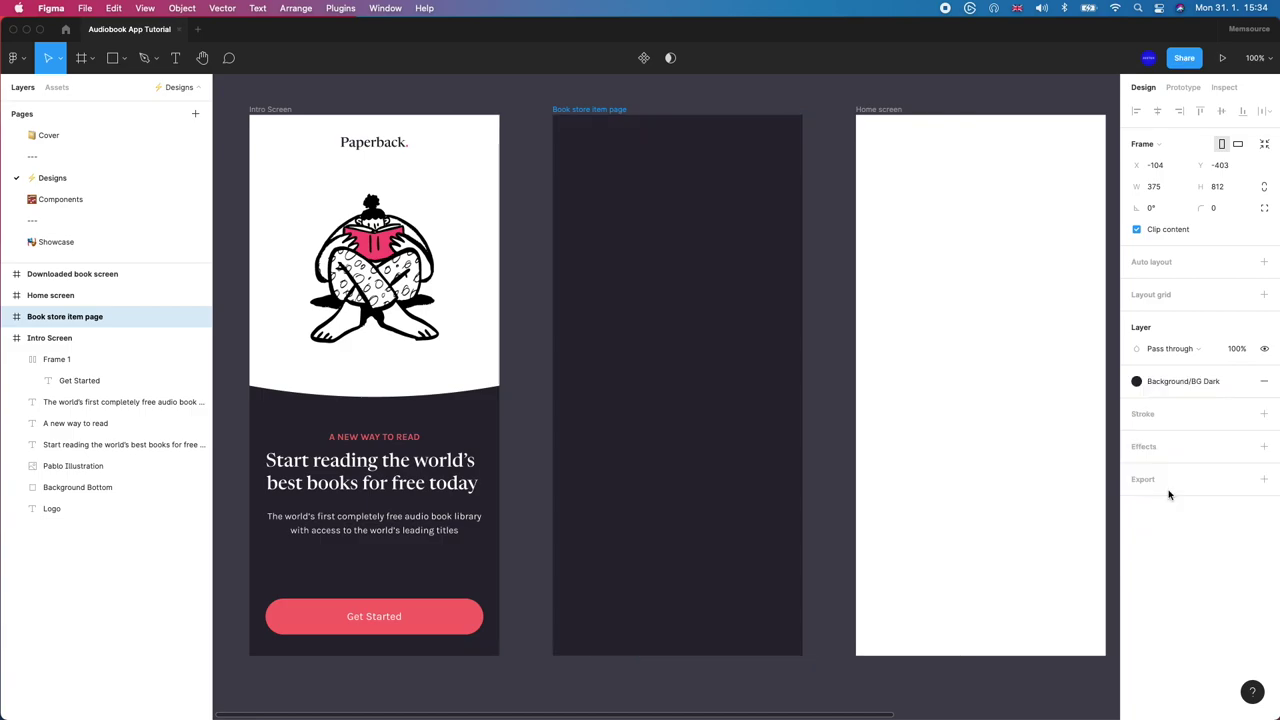
click(677, 101)
scroll(677, 101, right, 2)
scroll(677, 101, up, 1)
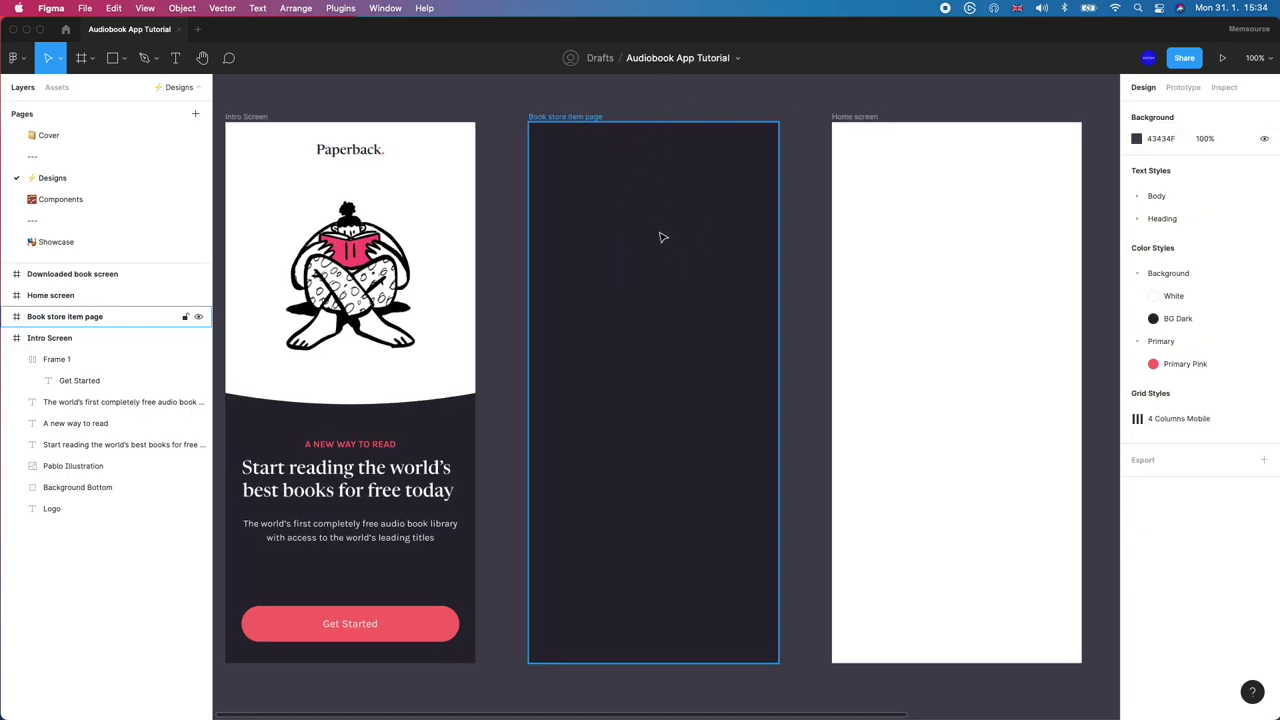
Step: Apply the 4 Columns Mobile layout grid style to the Book store item page frame
click(558, 118)
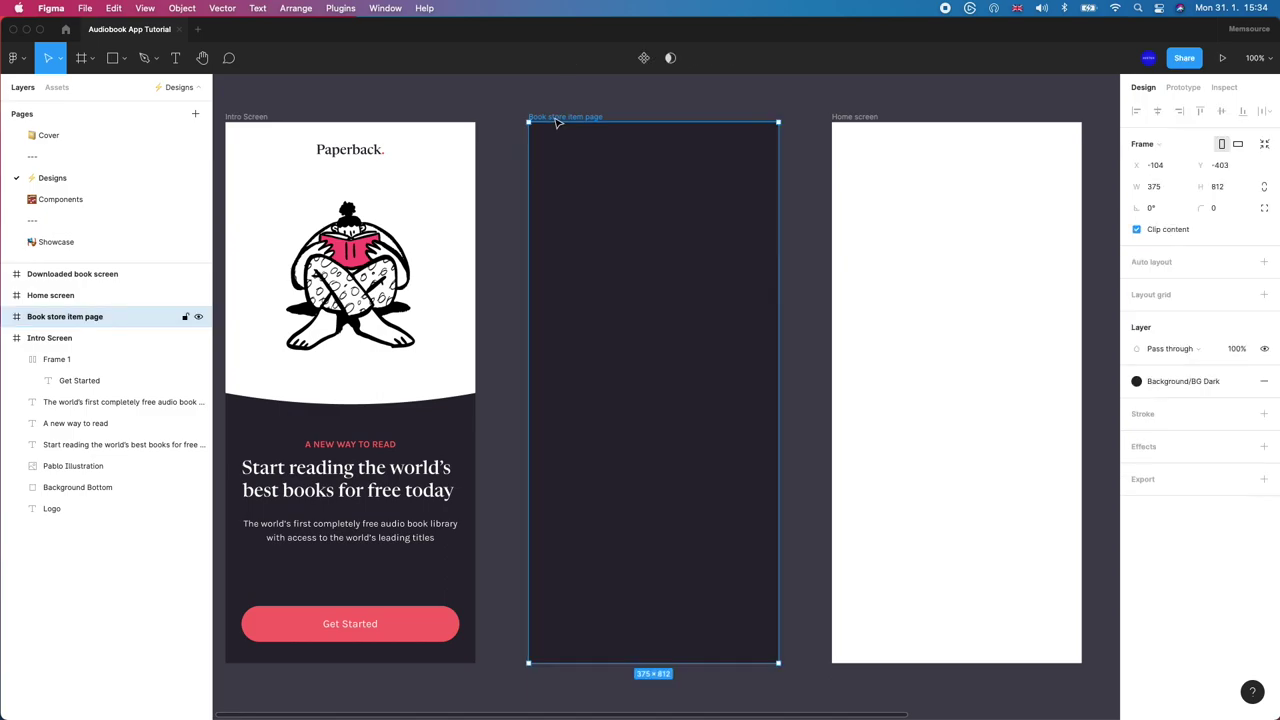
click(1242, 293)
click(1171, 374)
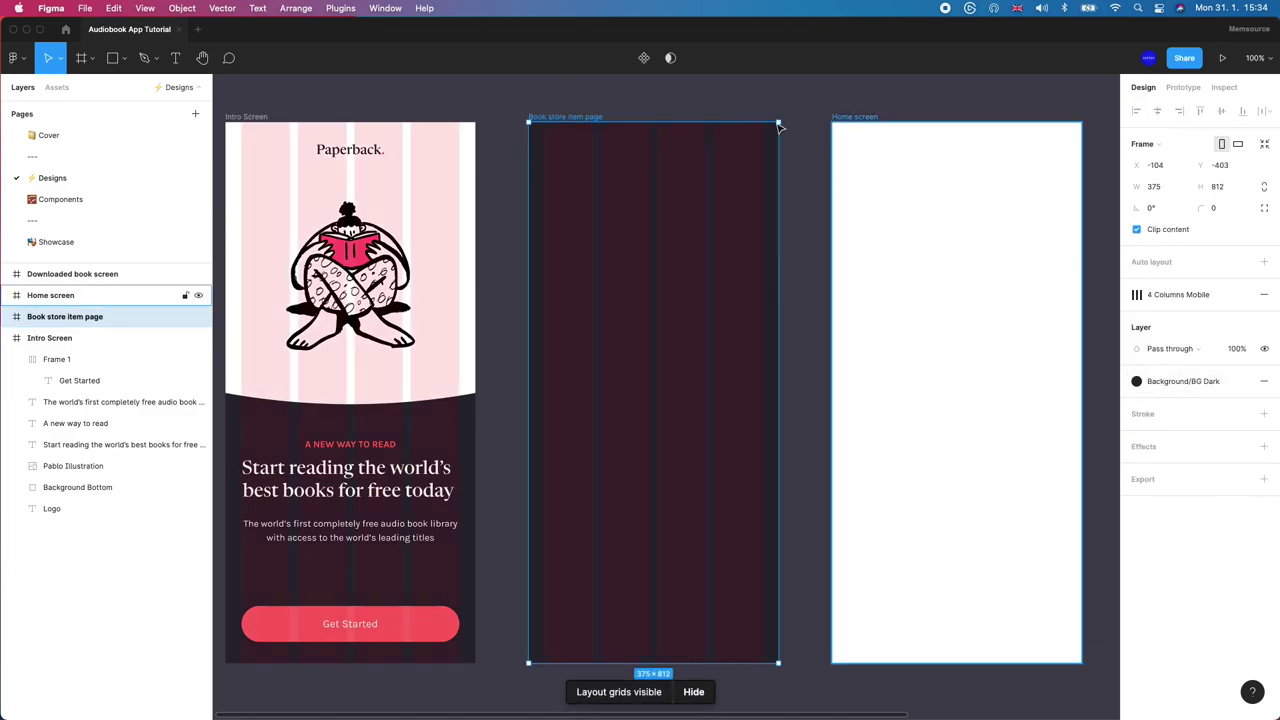
click(350, 91)
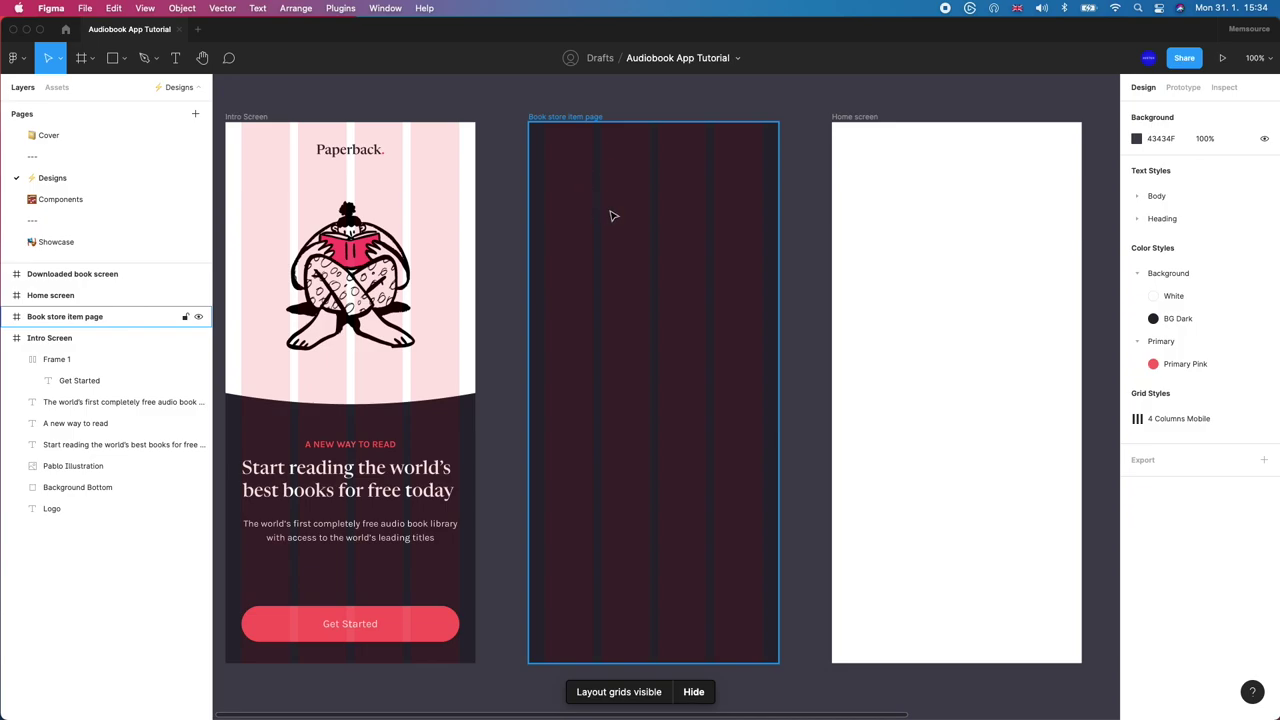
click(244, 116)
click(565, 117)
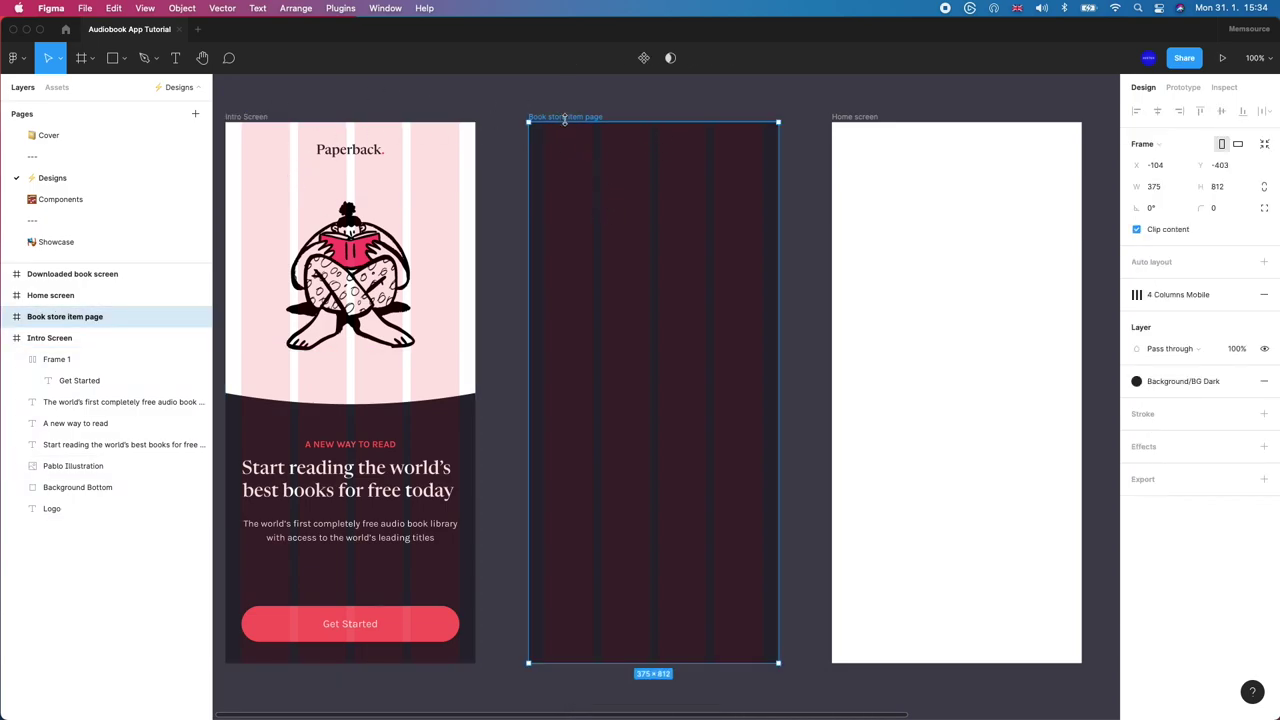
click(1240, 296)
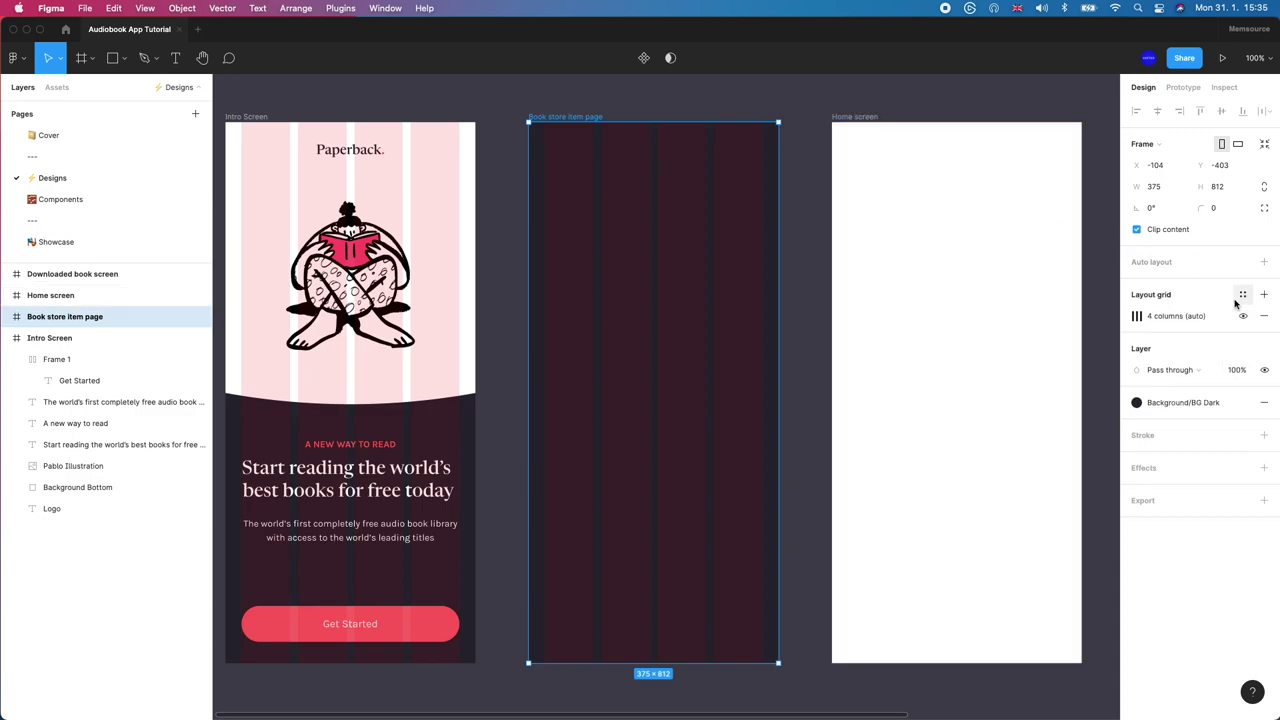
key(ctrl+z)
key(ctrl+g)
key(ctrl+g)
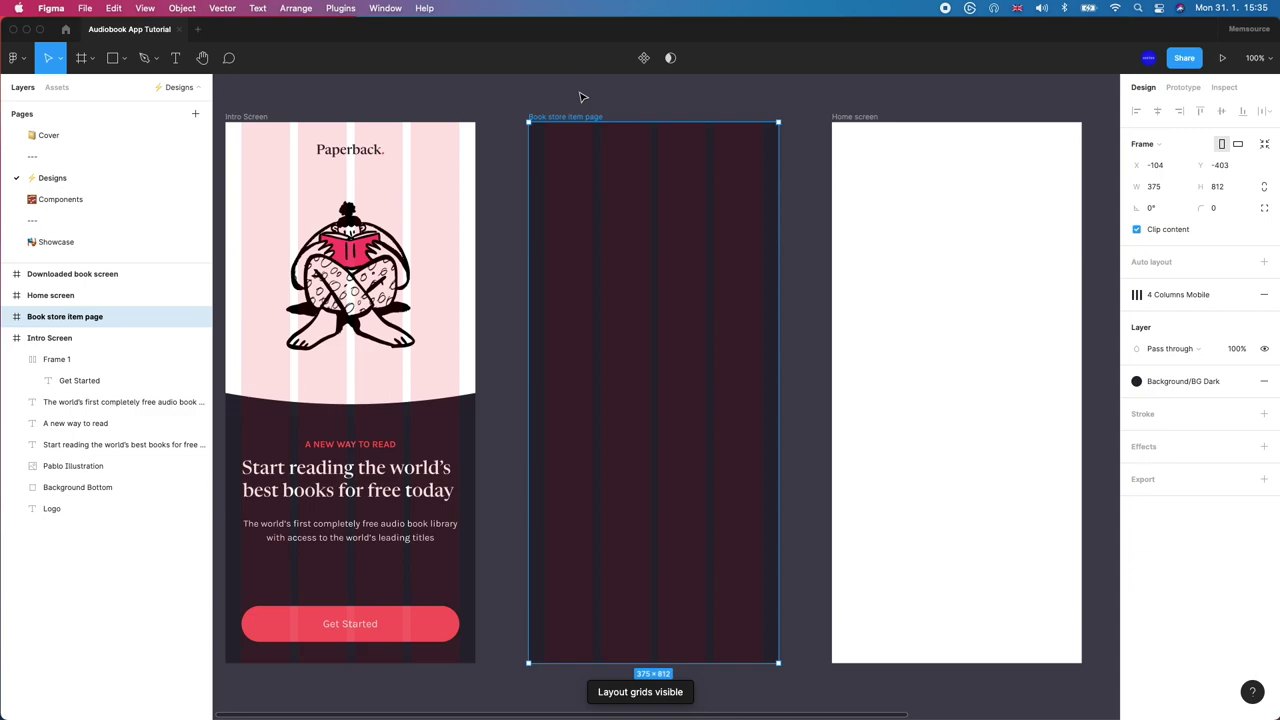
Step: Launch the Iconify plugin and pick the left-arrow icon from Material Design Icons
click(340, 8)
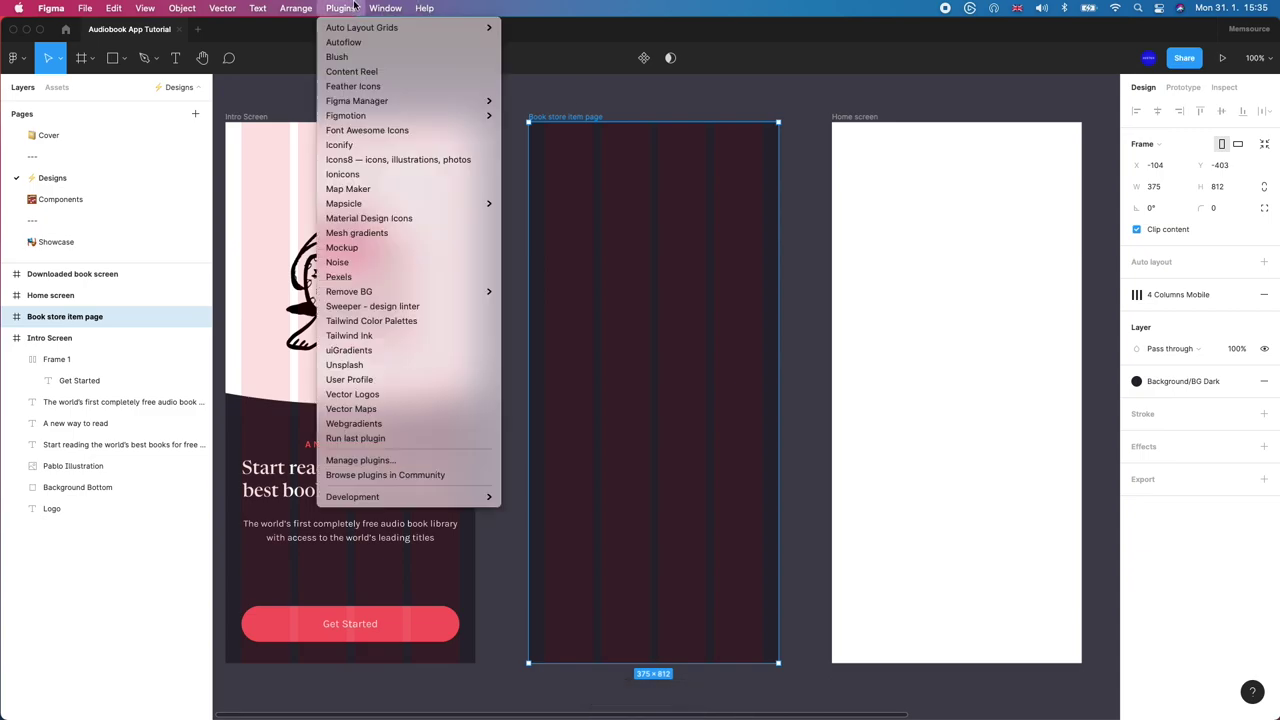
click(575, 99)
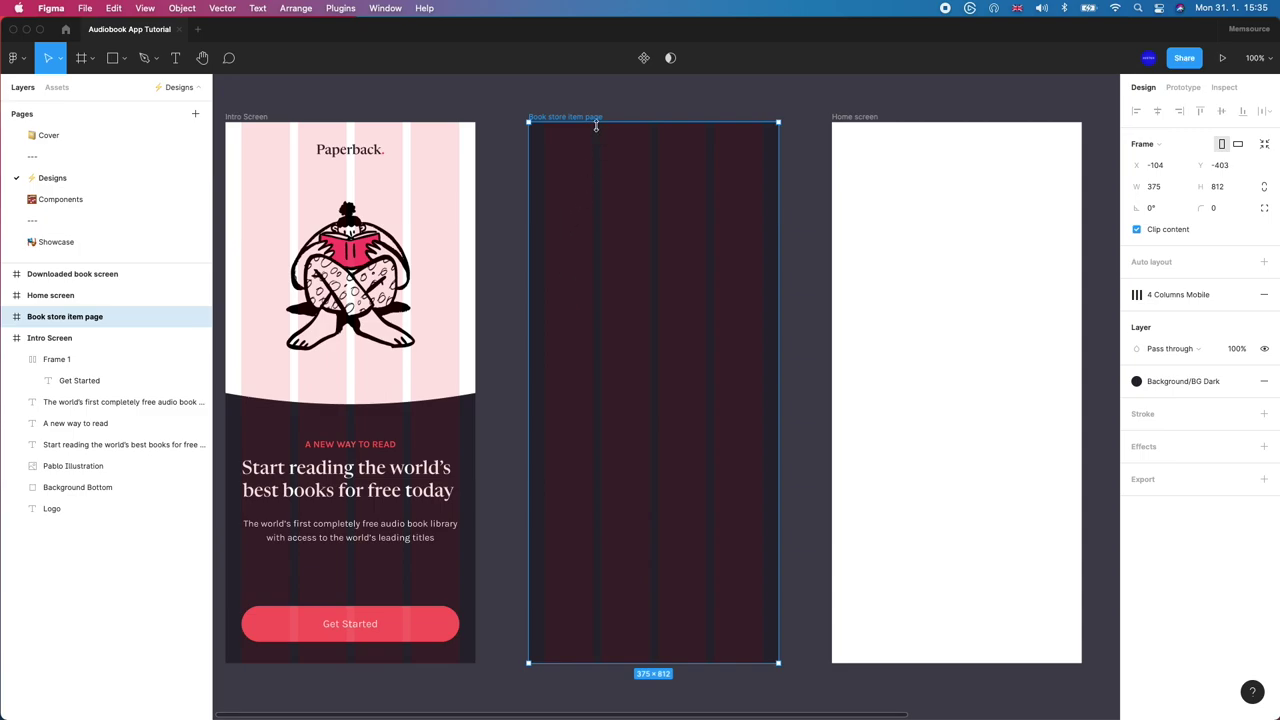
click(340, 8)
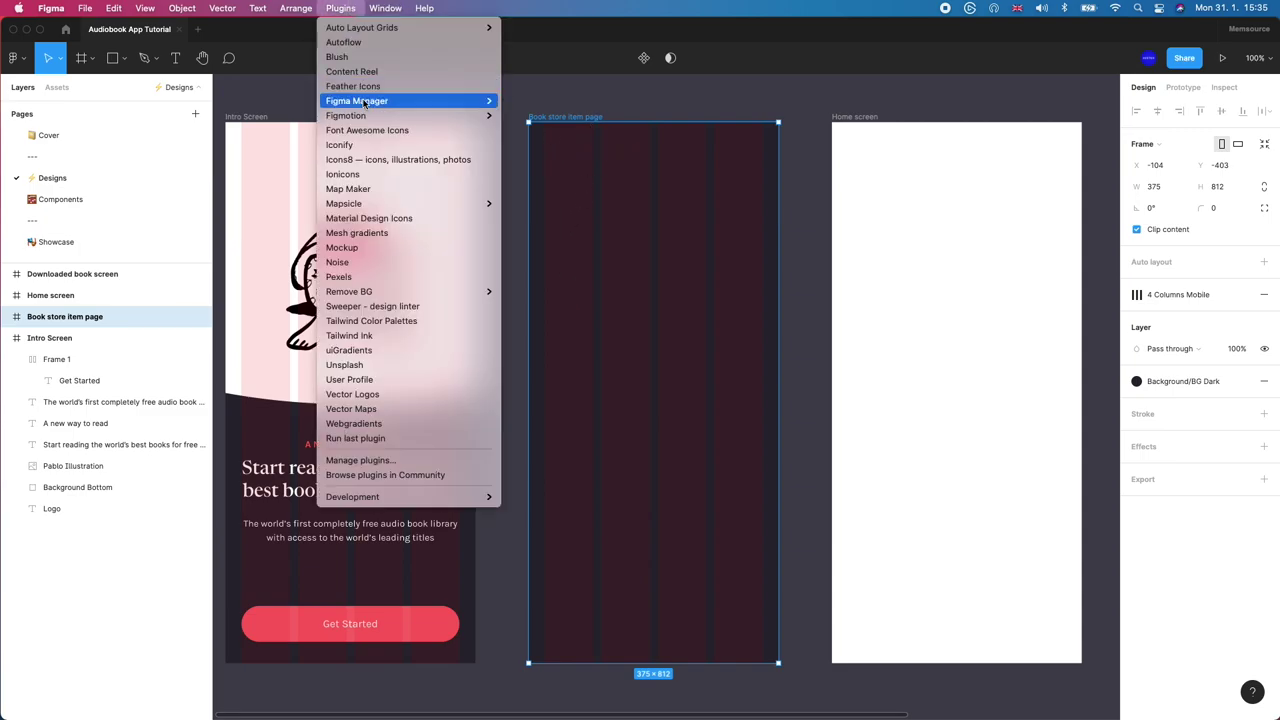
click(803, 270)
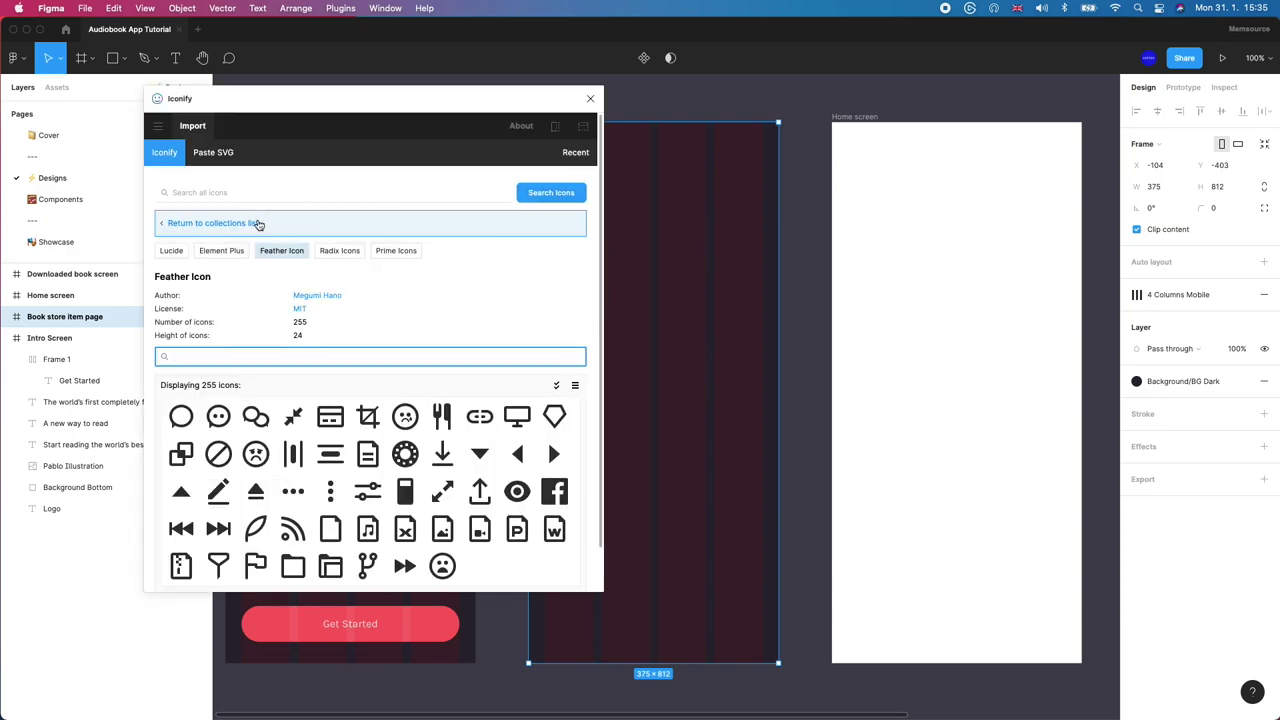
click(258, 224)
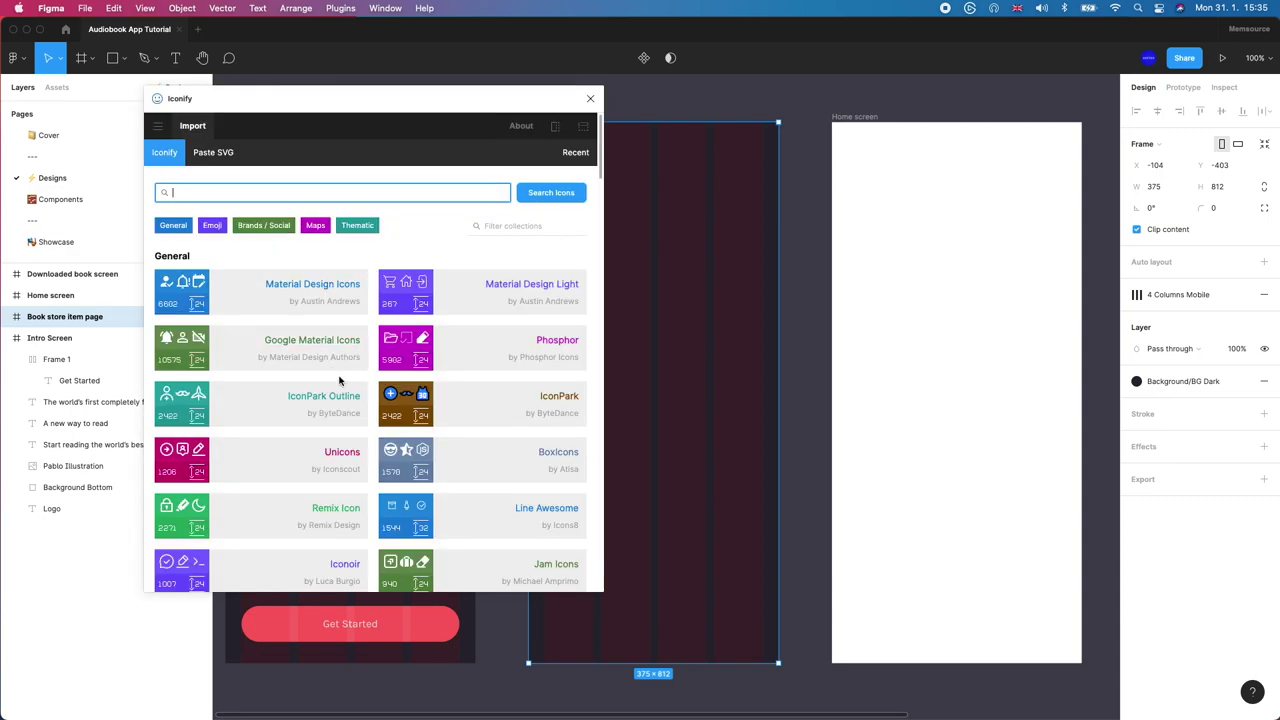
click(321, 344)
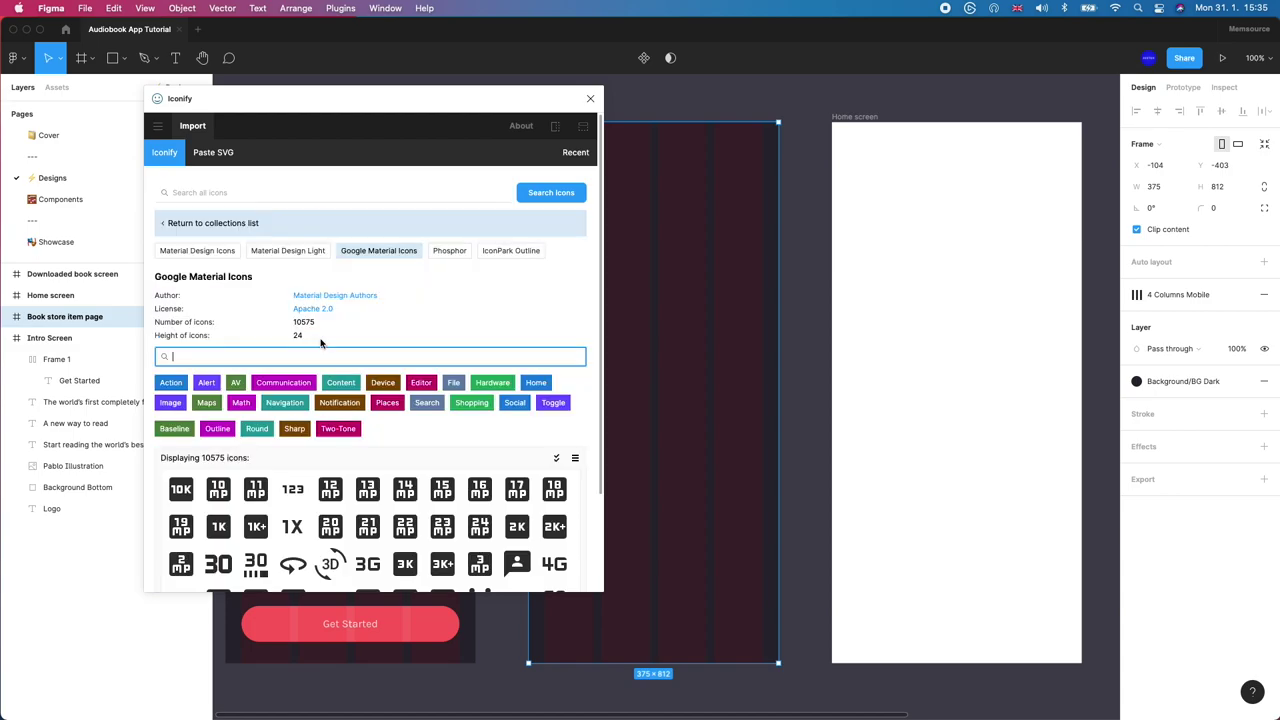
text(backl)
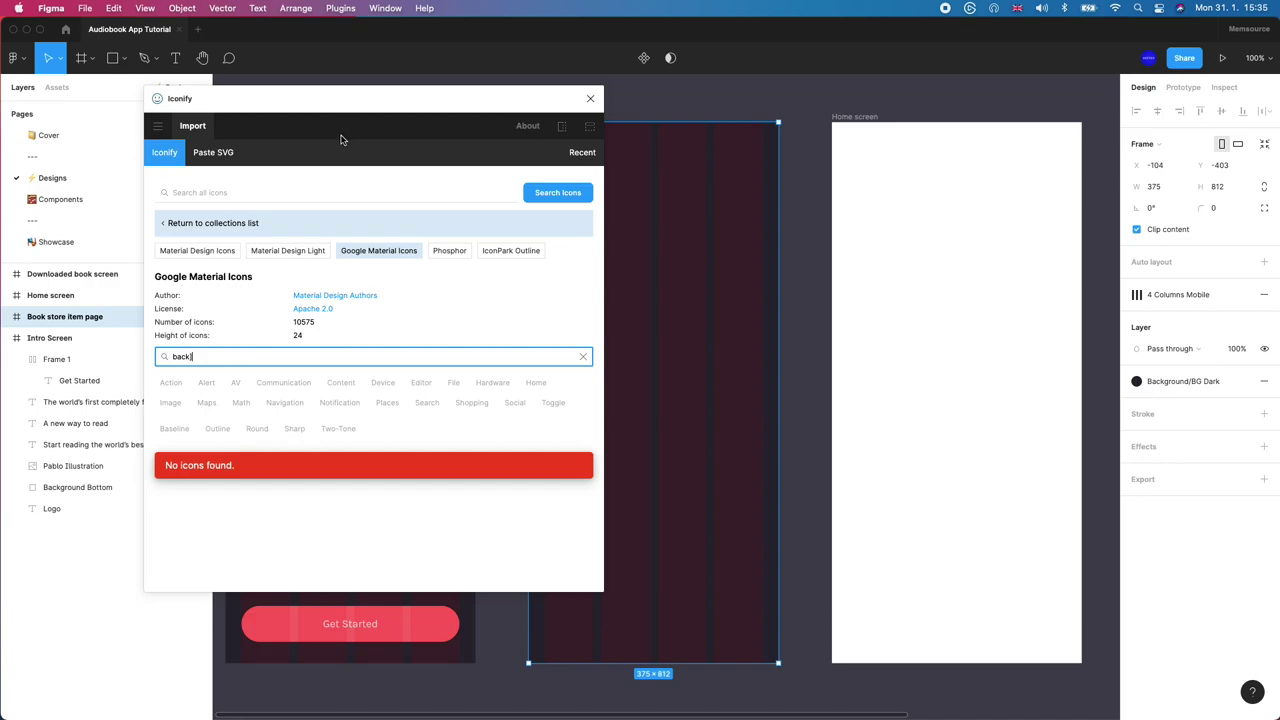
click(190, 223)
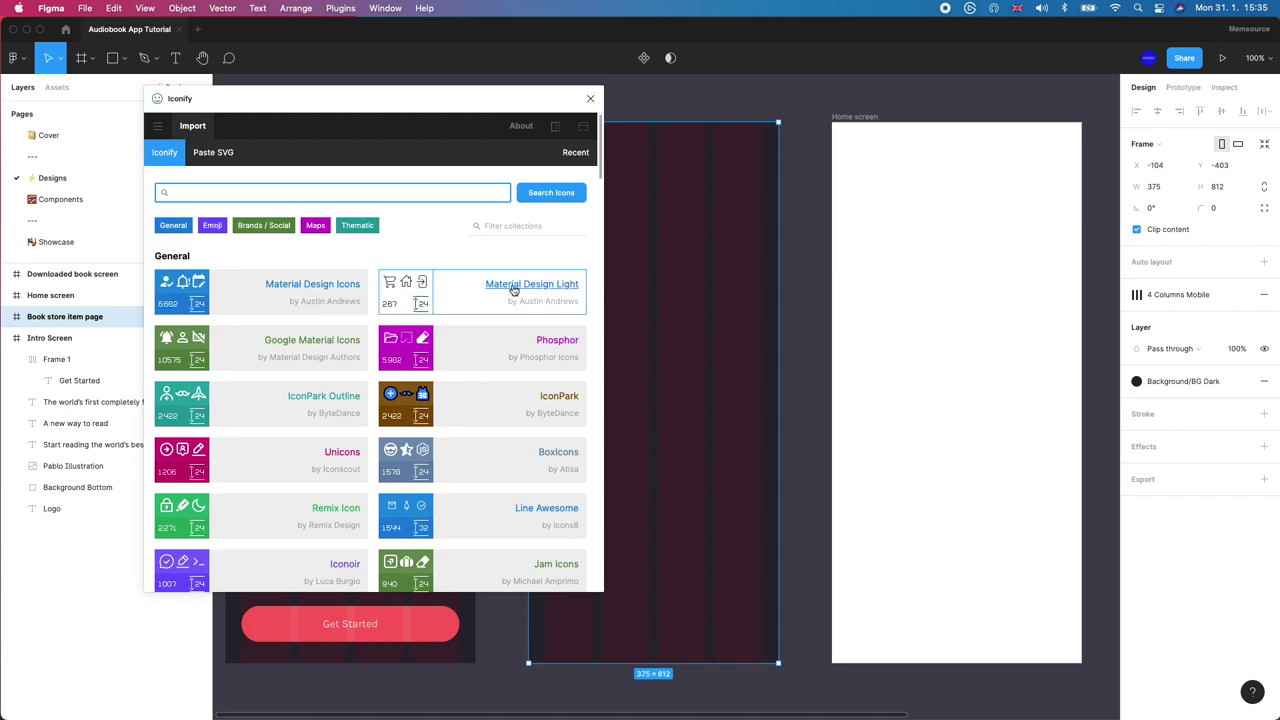
click(268, 290)
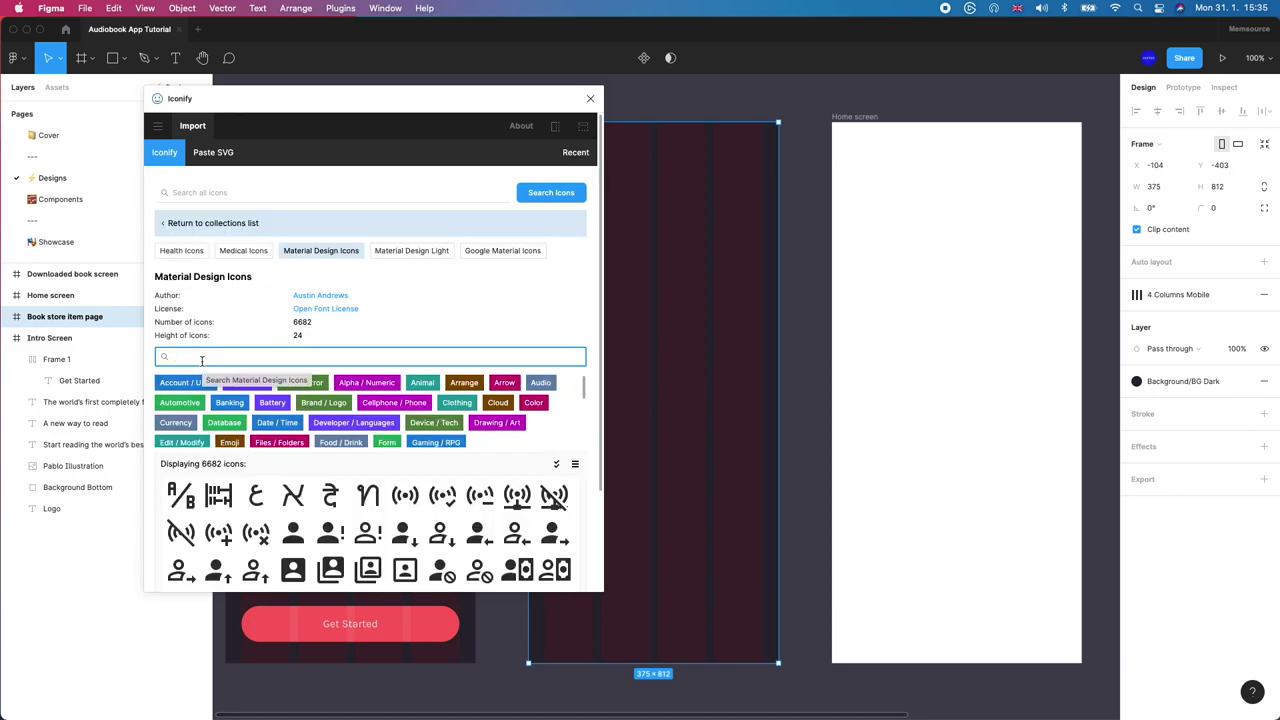
text(back)
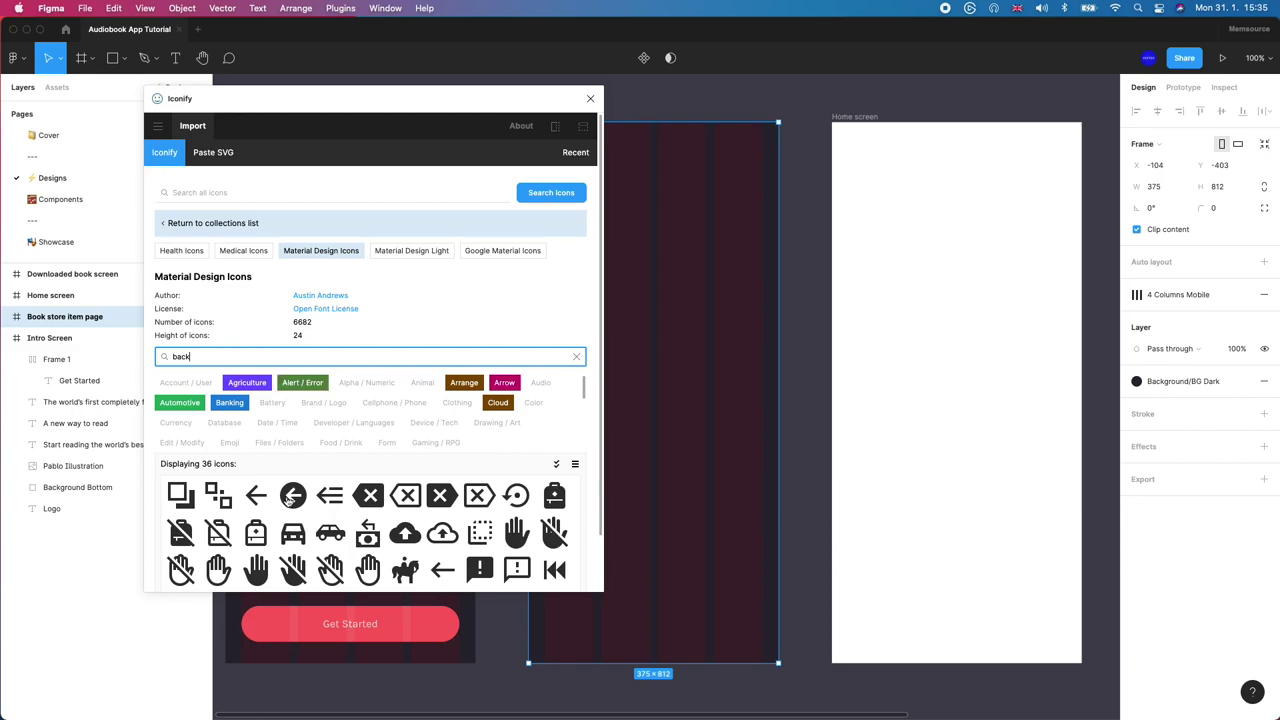
scroll(315, 478, down, 2)
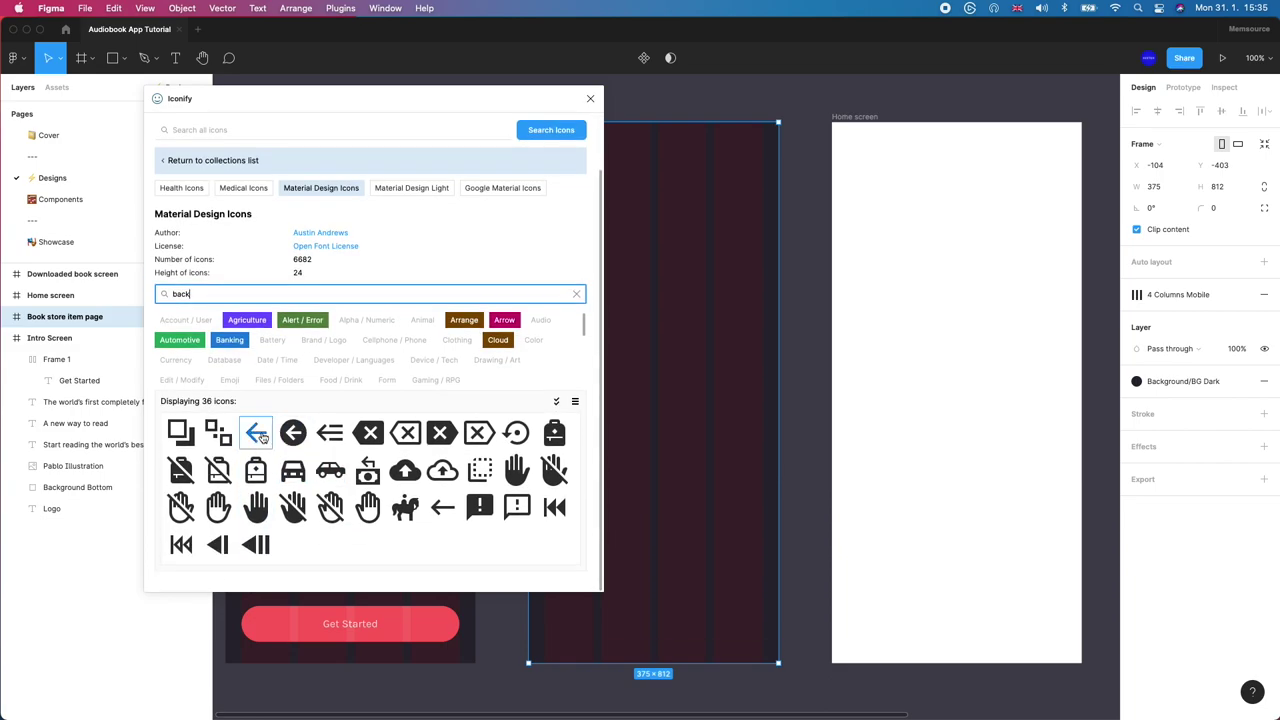
click(255, 432)
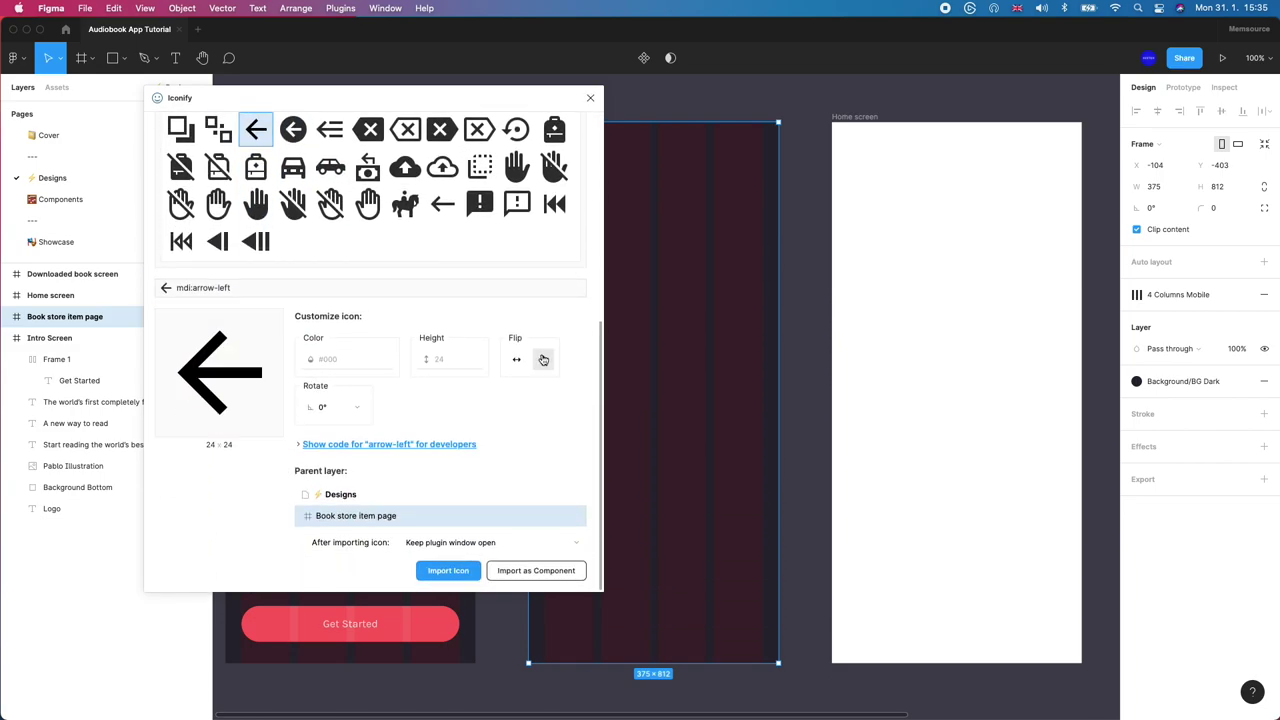
Step: Import the arrow icon at height 24 in white #ffffff and close the plugin
click(364, 346)
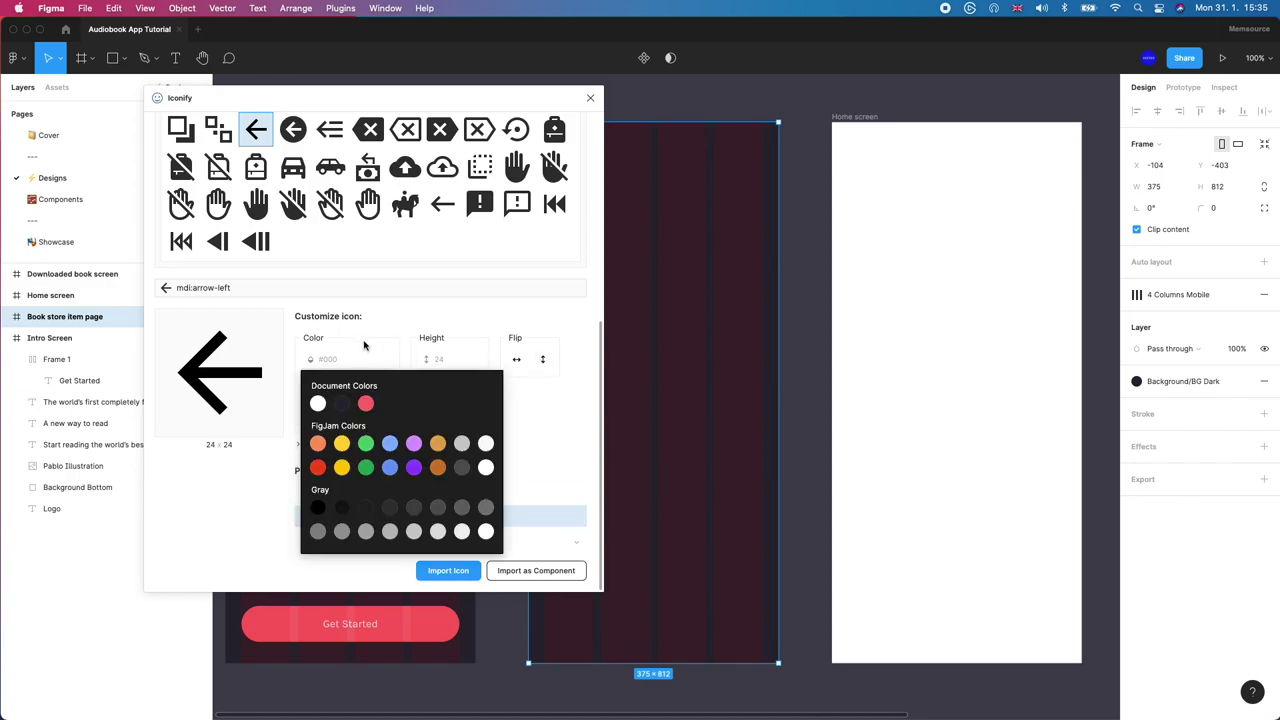
click(443, 358)
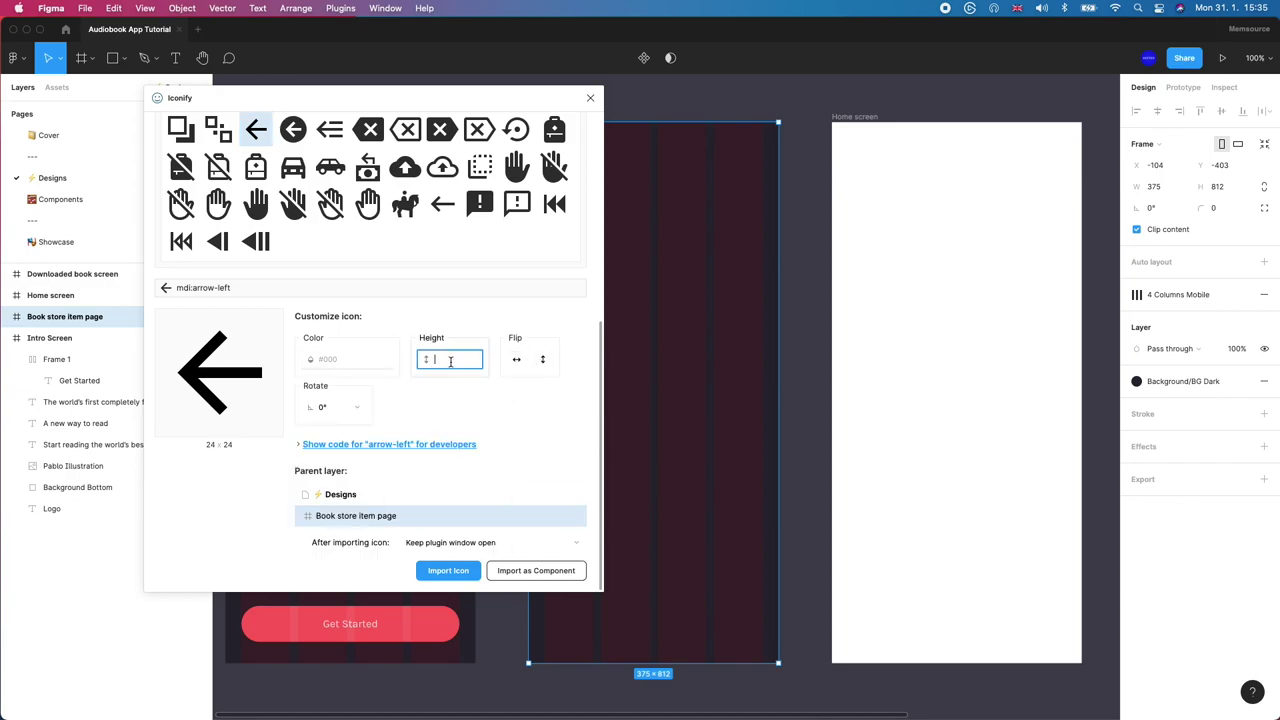
text(24)
click(250, 407)
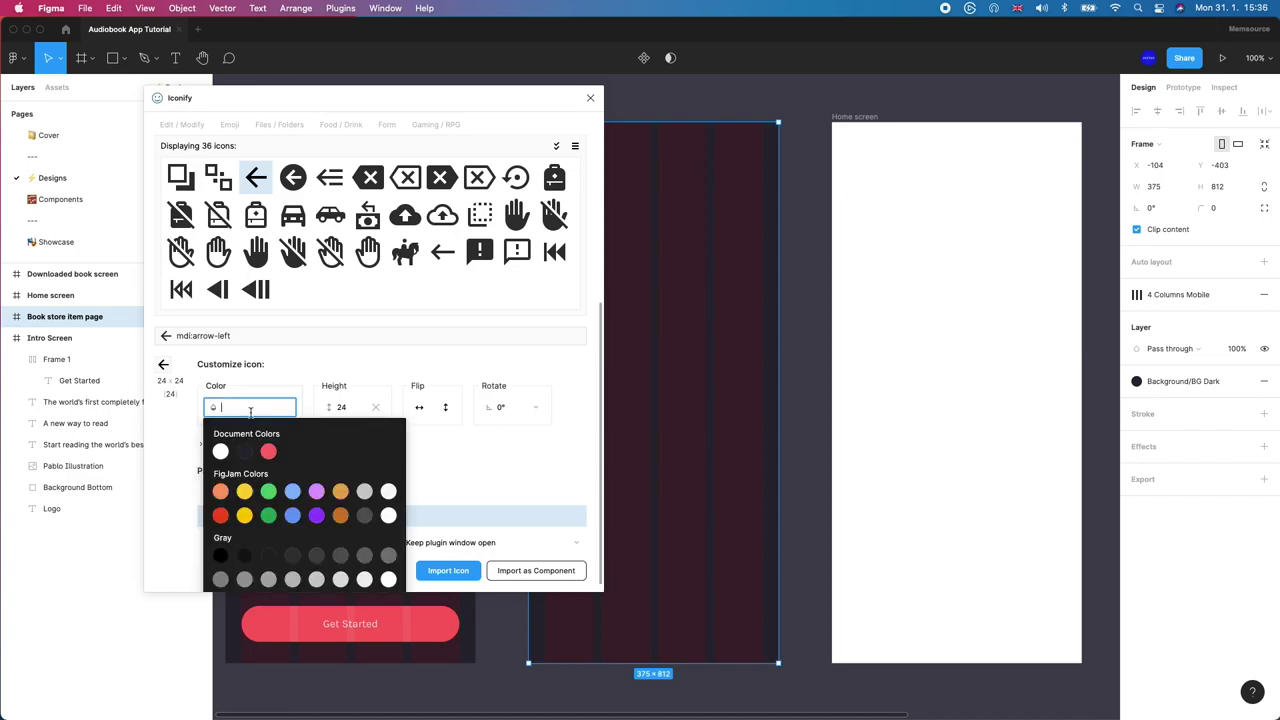
click(222, 453)
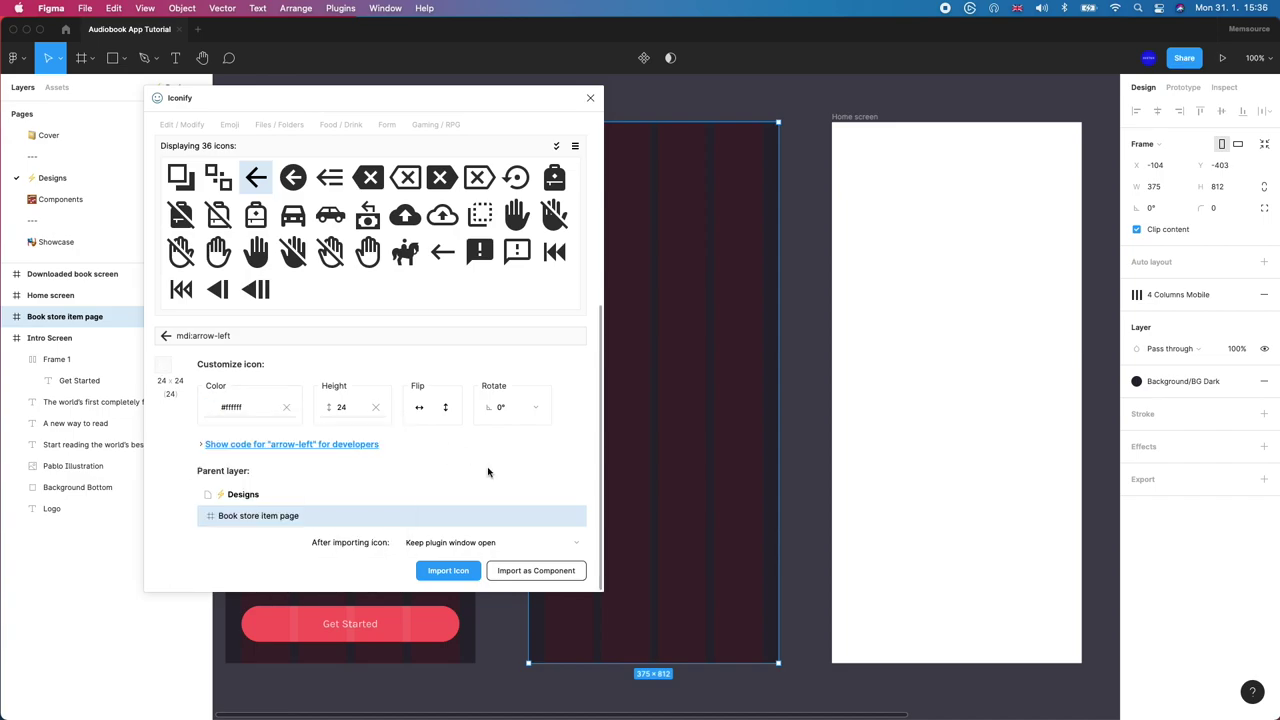
click(447, 571)
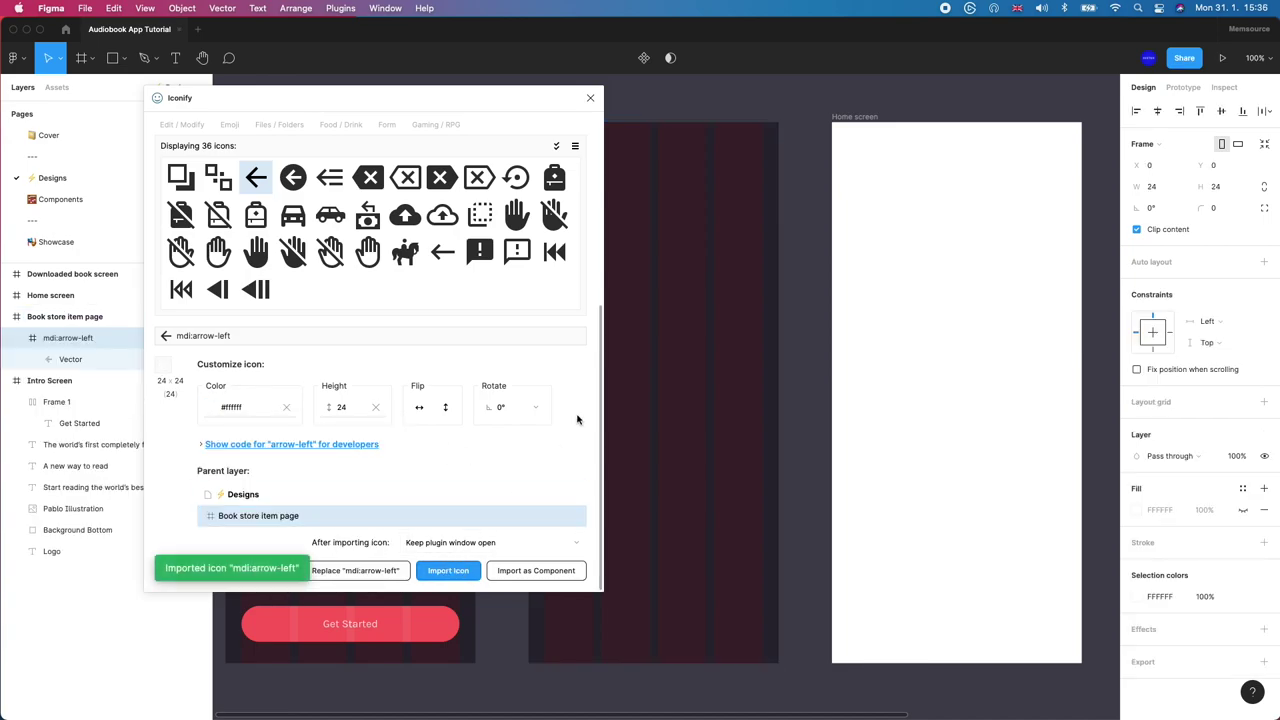
click(590, 98)
Step: Move the back arrow icon to X 24, Y 24 in the frame
click(510, 148)
scroll(486, 223, up, 5)
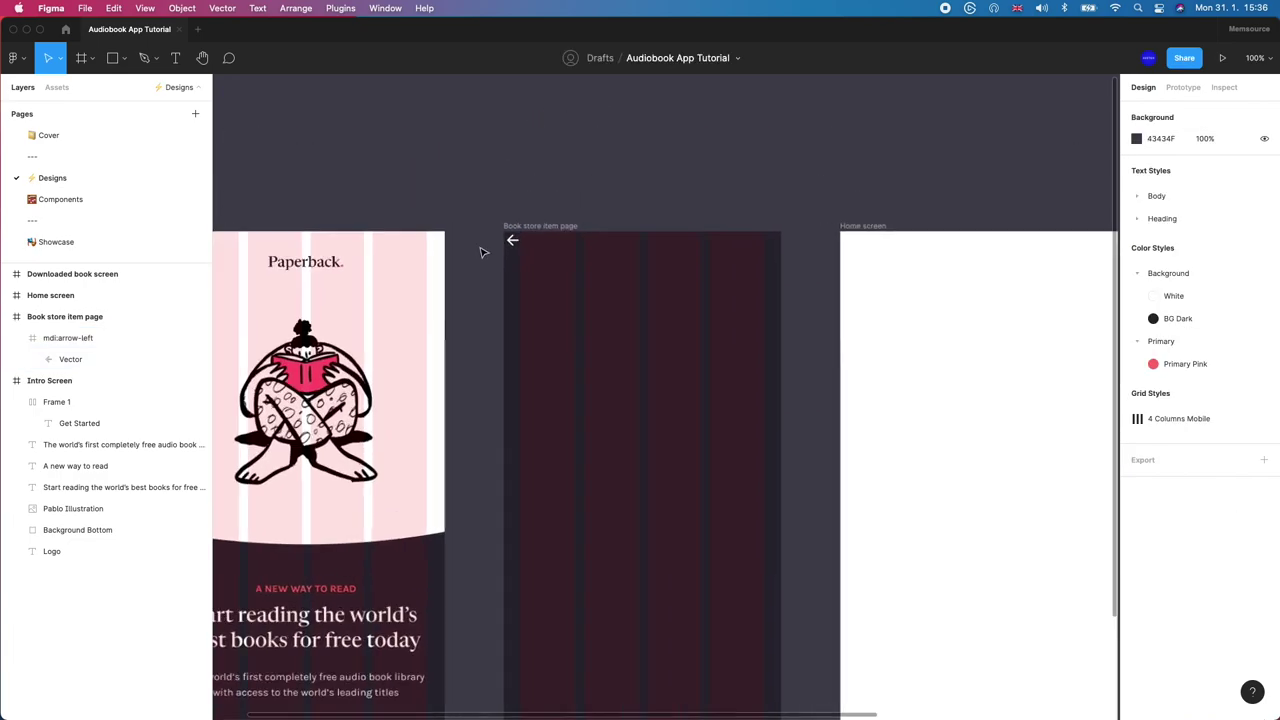
drag(553, 232, 589, 267)
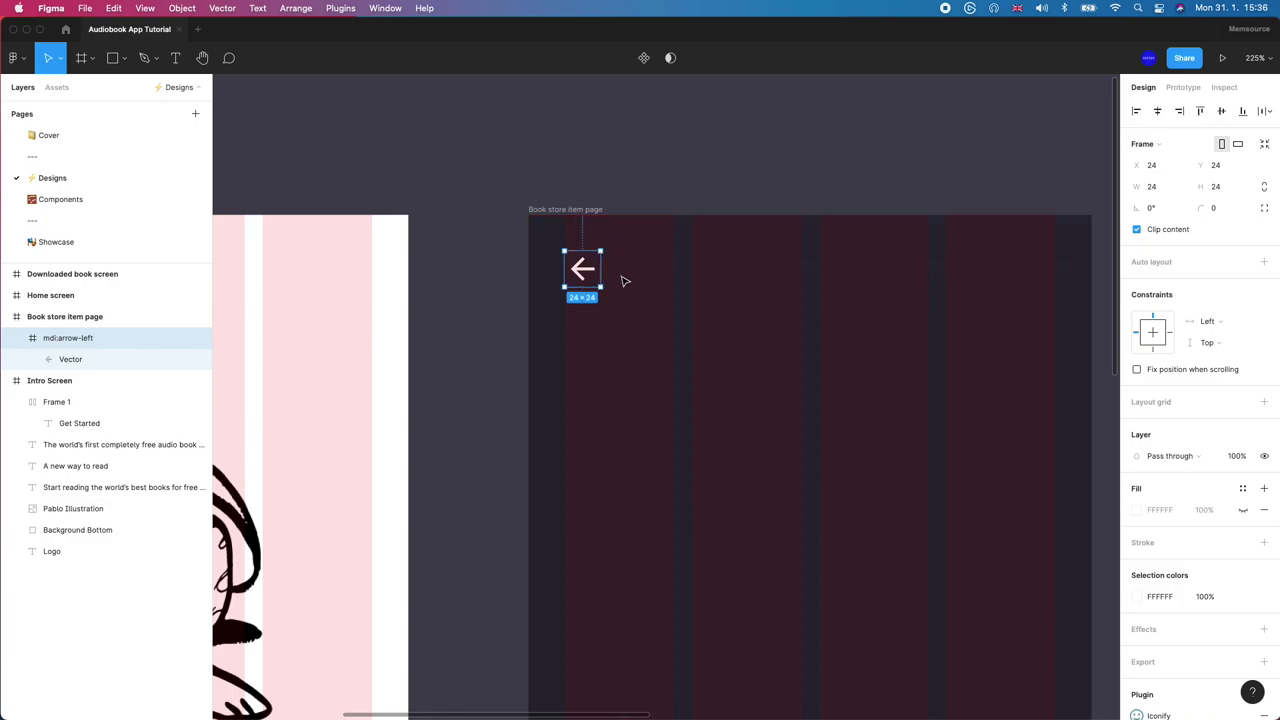
drag(623, 191, 471, 109)
click(344, 142)
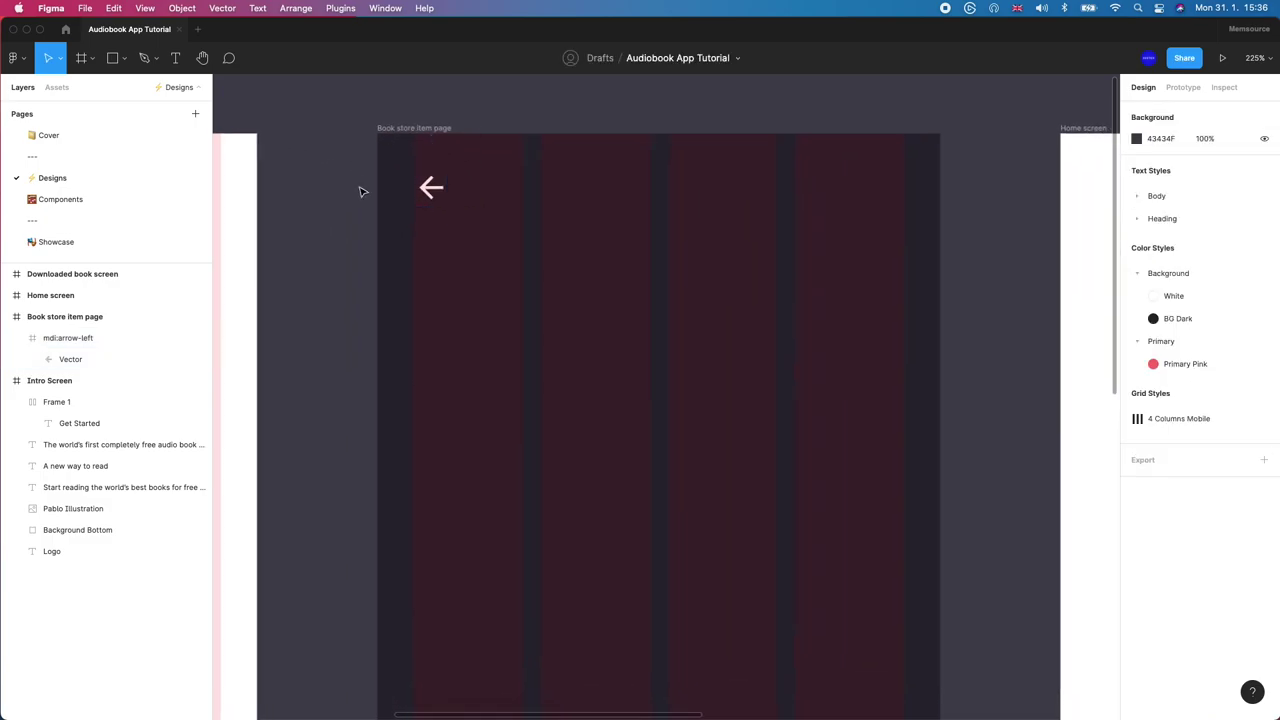
Step: Add the title text 'The Keeper of Lost things' below the arrow
key(t)
click(425, 246)
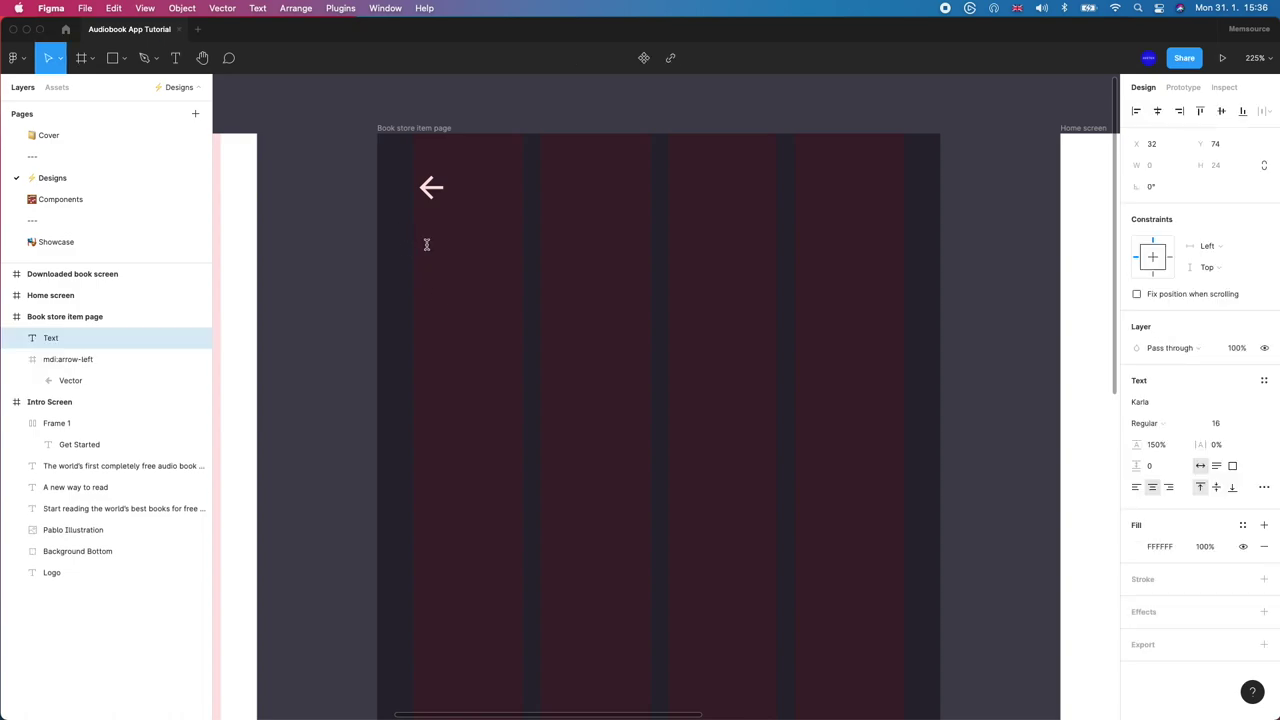
text(The Keeper of Lost things)
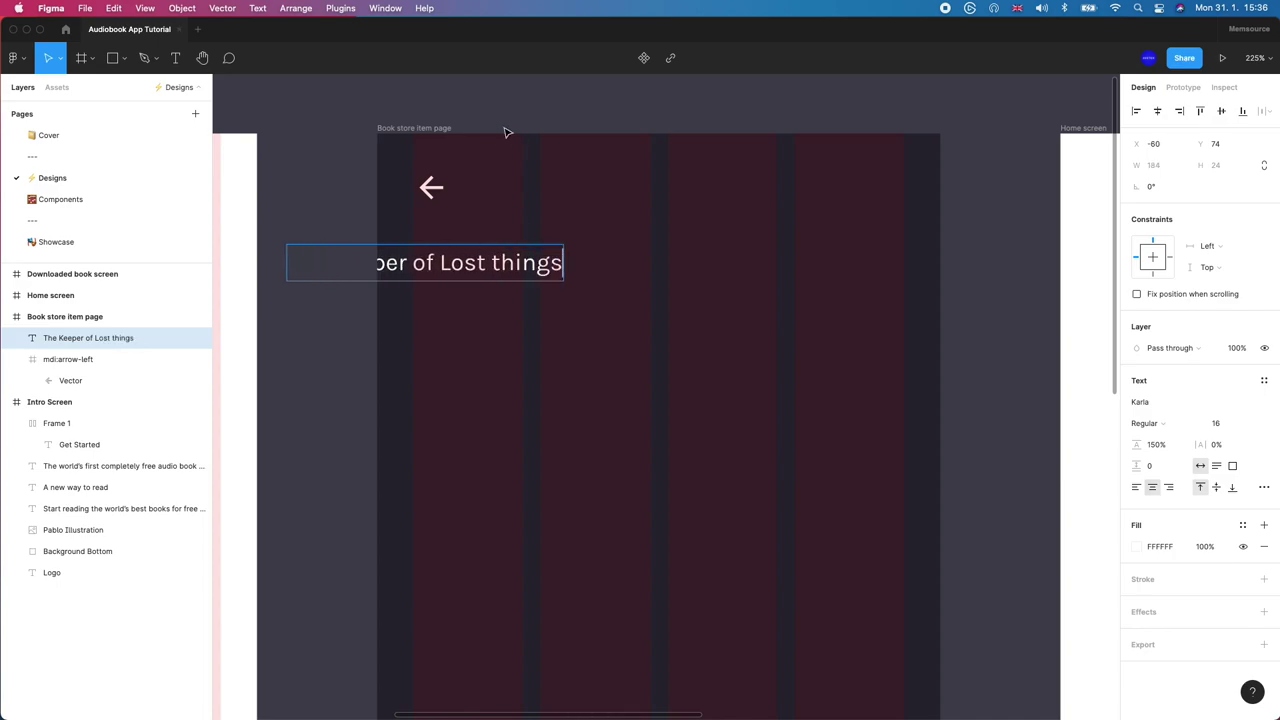
key(Escape)
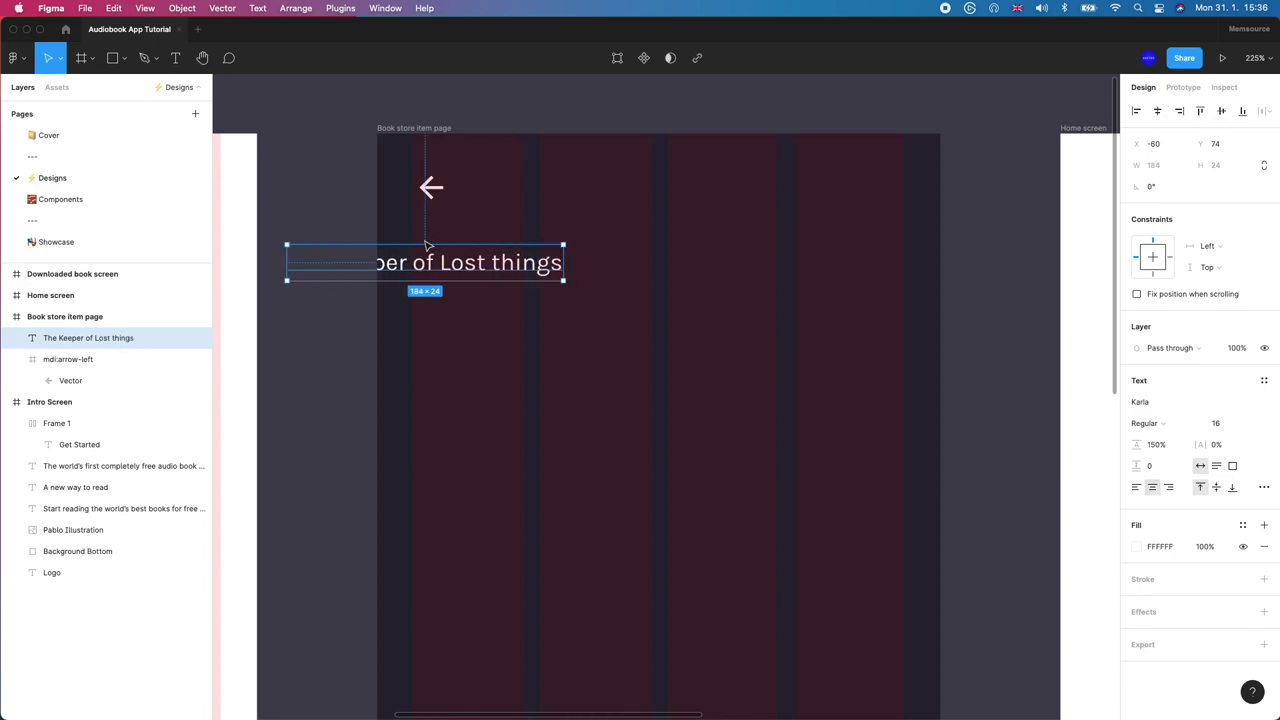
drag(420, 264, 545, 245)
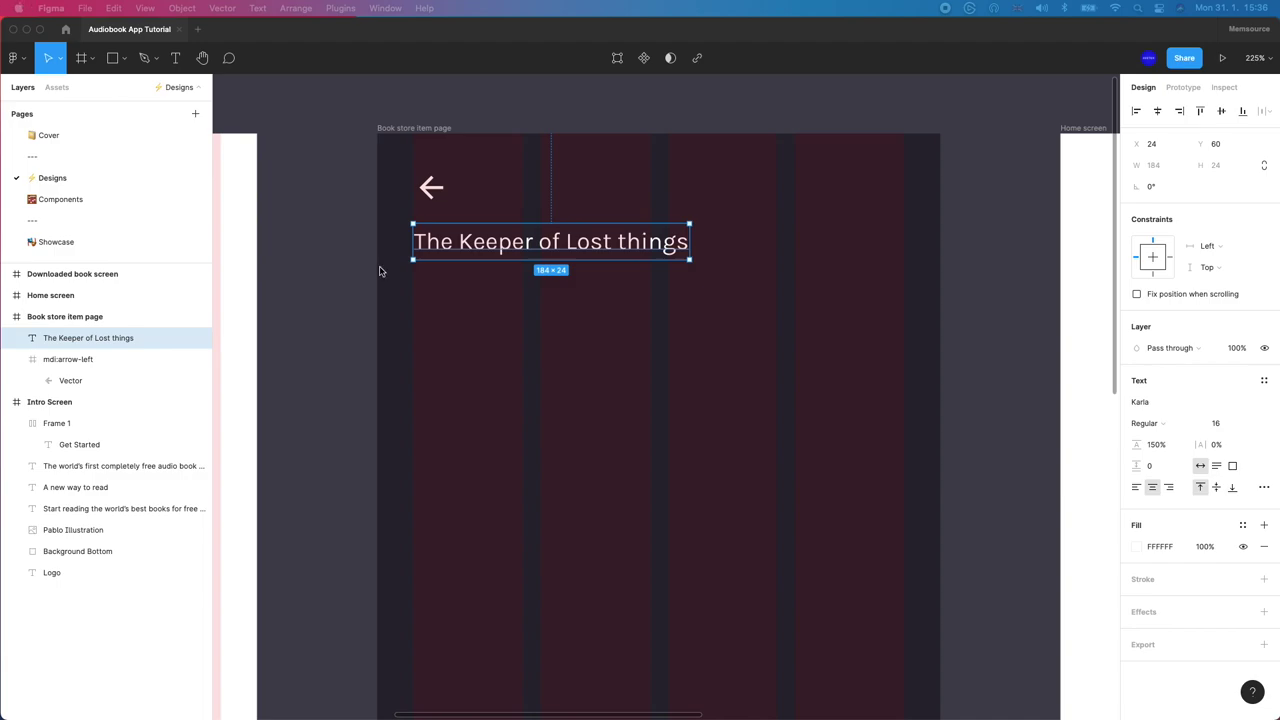
Step: Set the title to Newsreader Display, size 24, aligned with the arrow at Y 60
click(1249, 425)
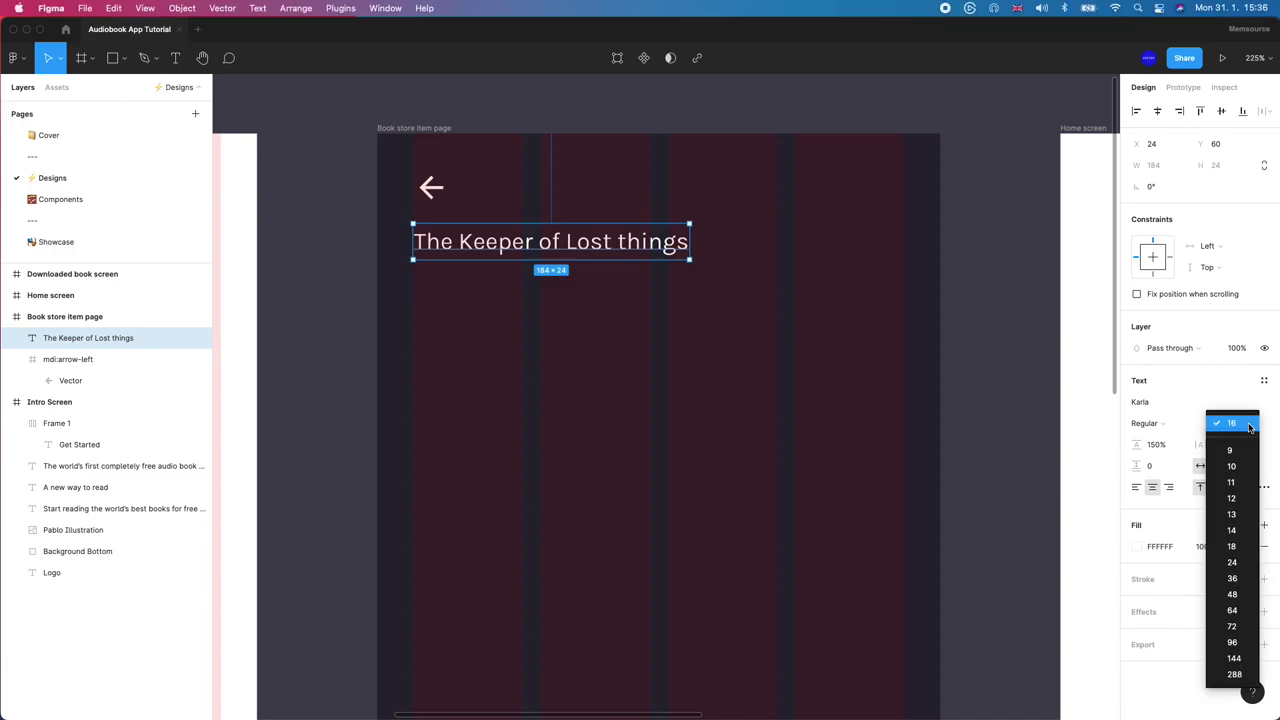
click(1232, 562)
click(1183, 401)
text(News Cycle)
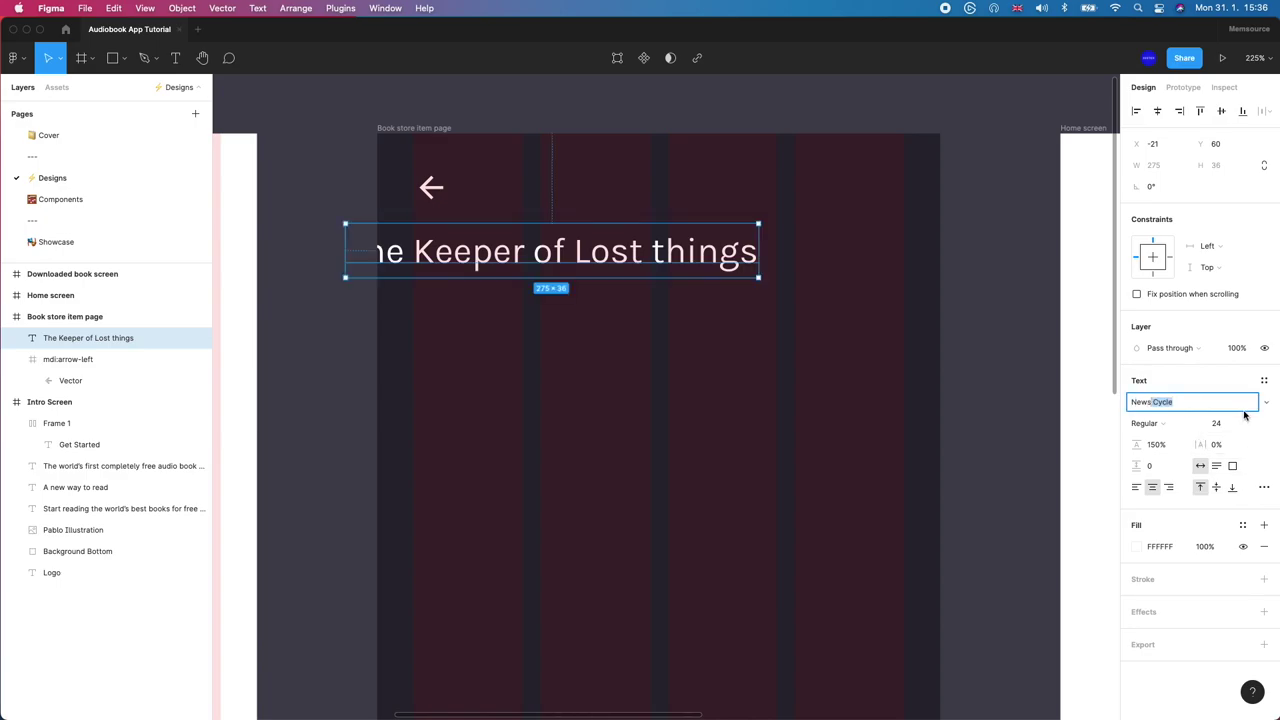
click(1267, 402)
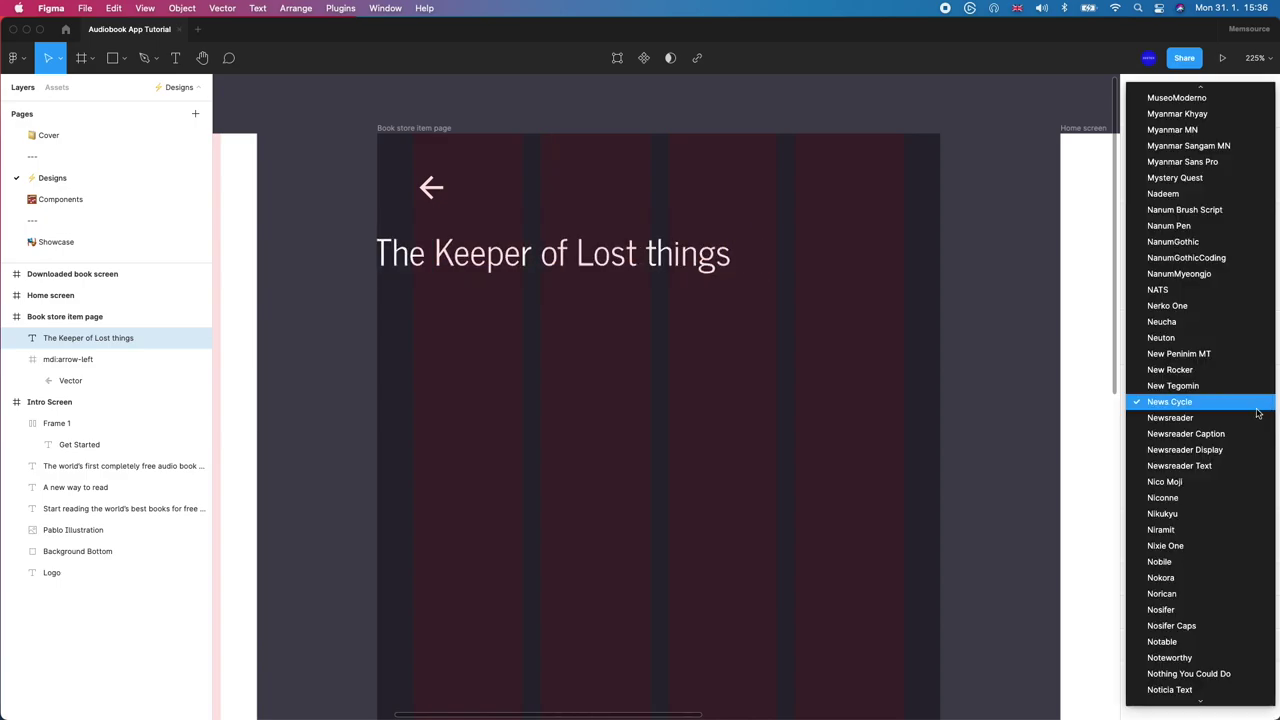
click(1188, 449)
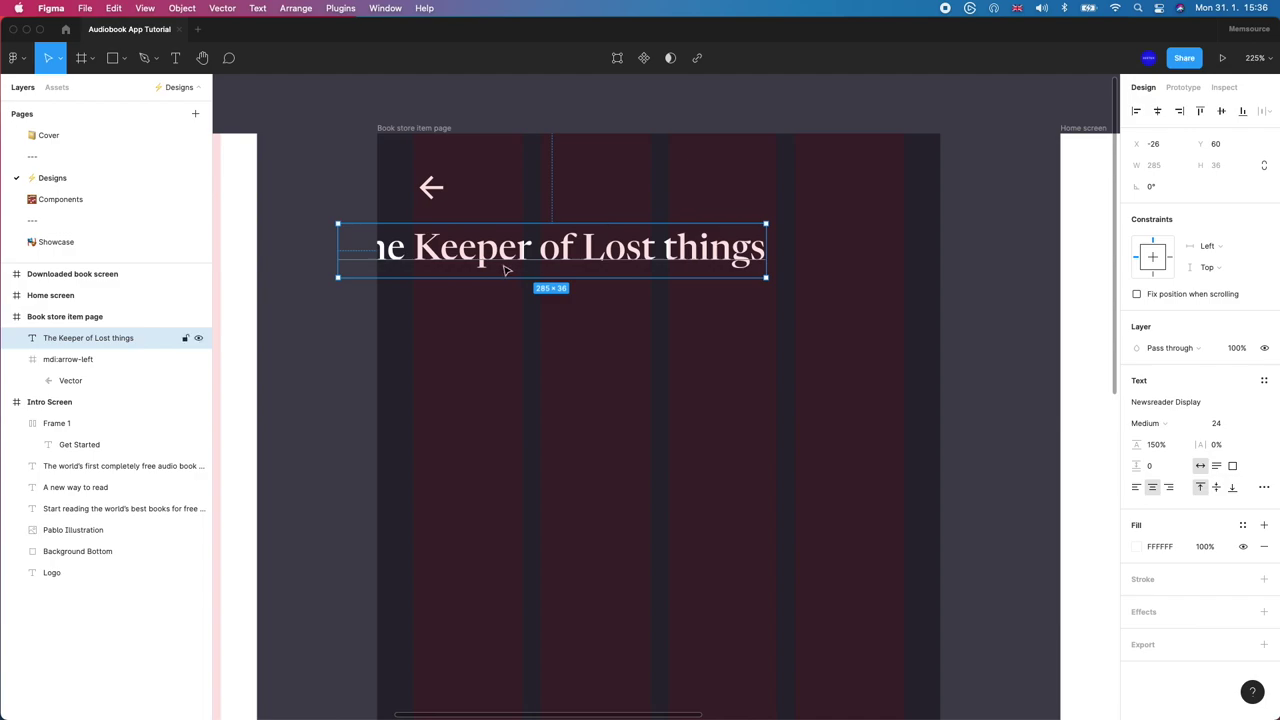
drag(506, 271, 580, 272)
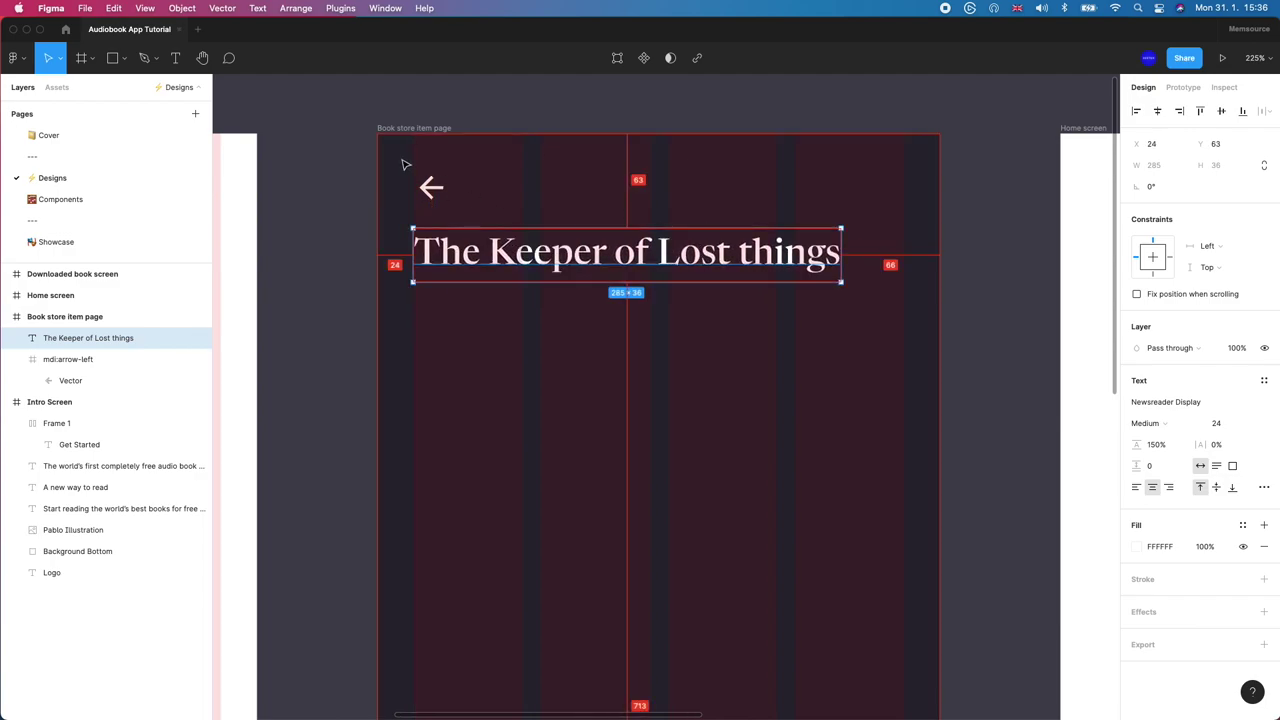
key(Up)
key(Up)
key(Up)
Step: Apply the Background/White colour style to both the arrow and the title
mouse_move(443, 192)
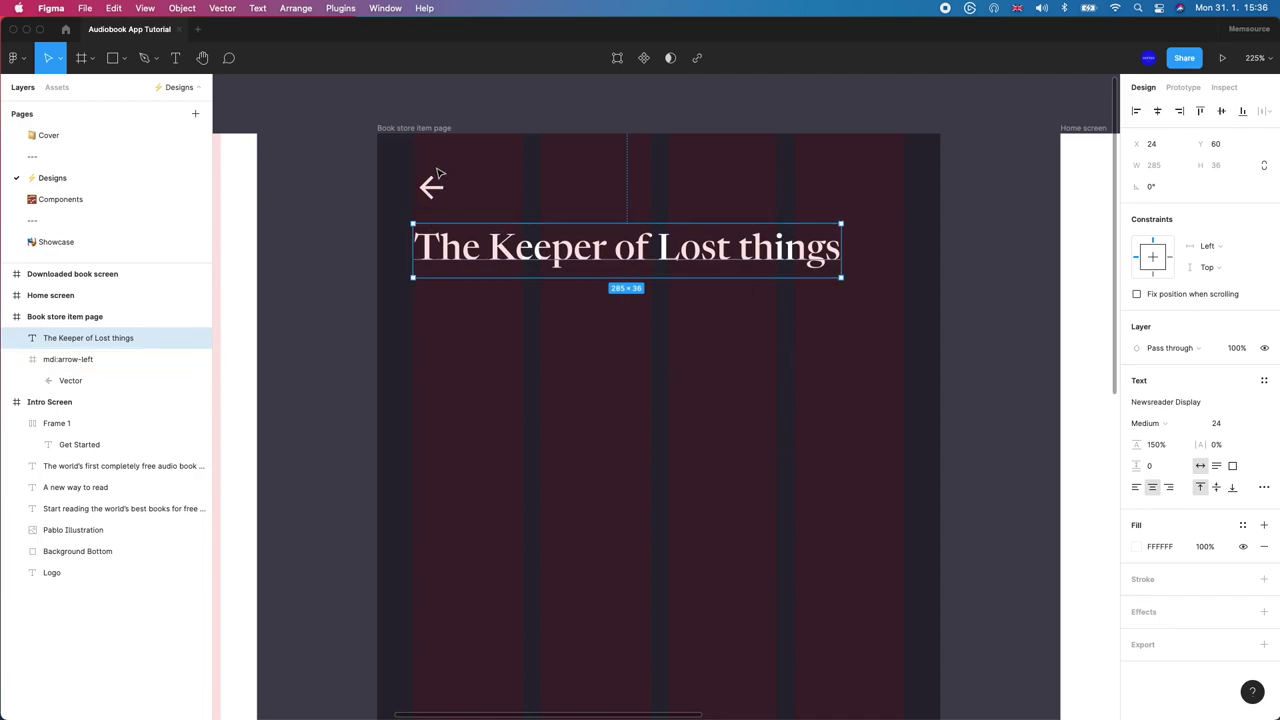
click(440, 195)
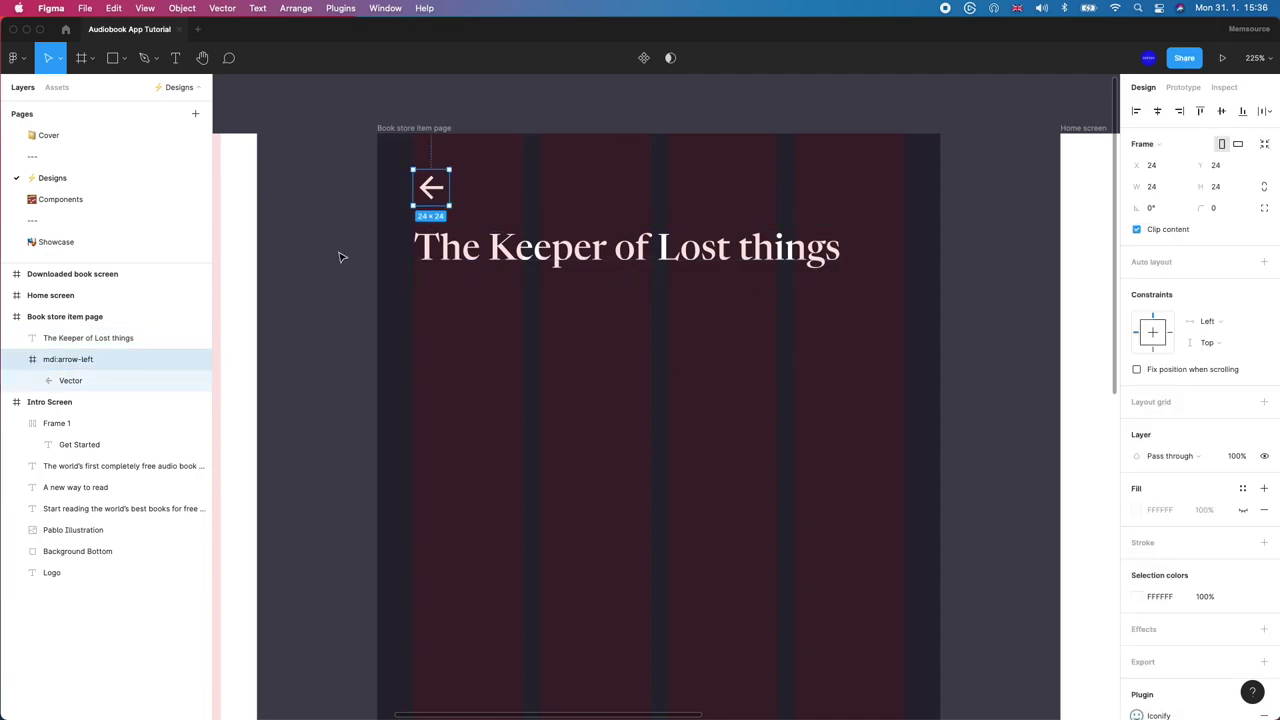
drag(339, 257, 434, 191)
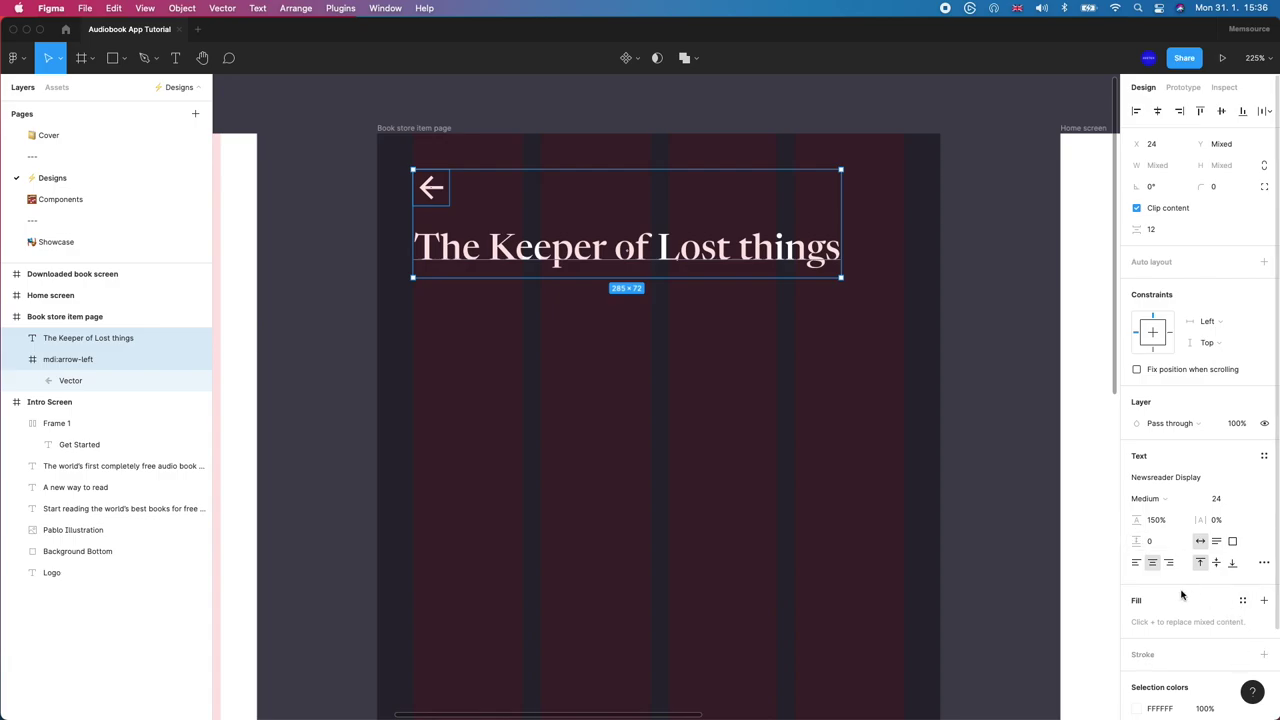
scroll(1181, 595, down, 2)
click(1243, 614)
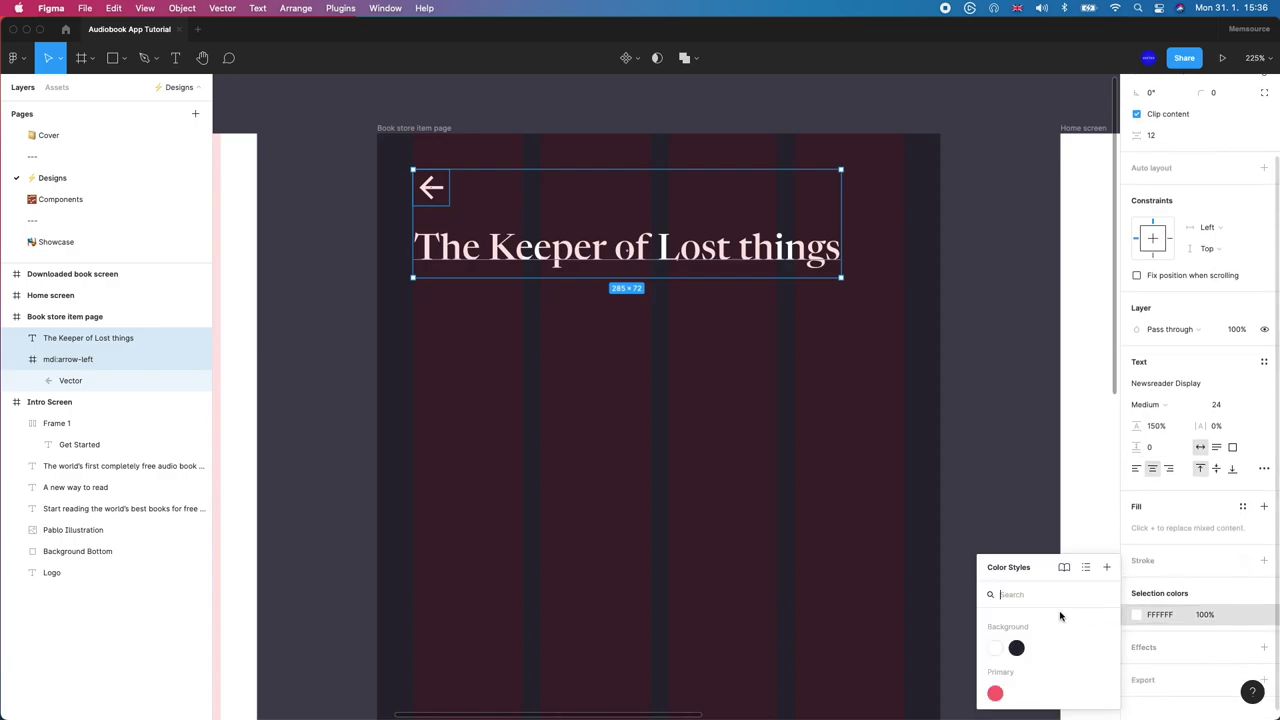
click(996, 648)
click(330, 227)
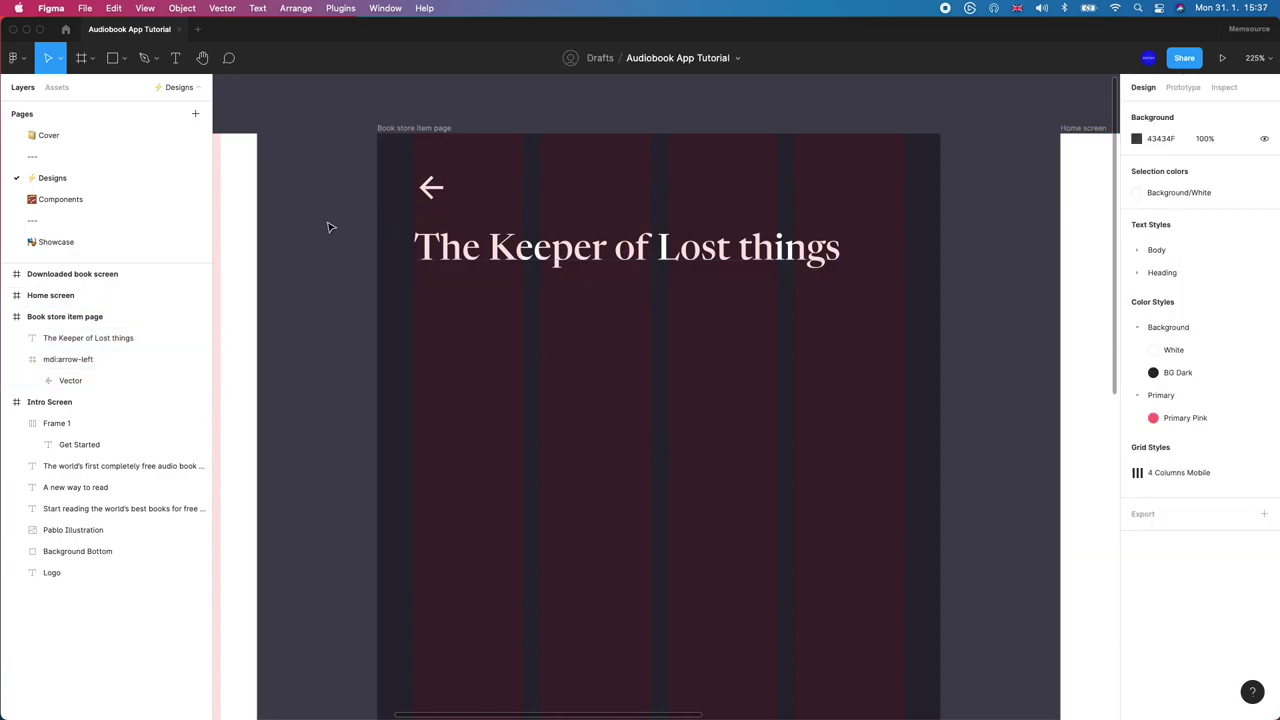
scroll(330, 227, up, 2)
click(88, 338)
shift+click(68, 359)
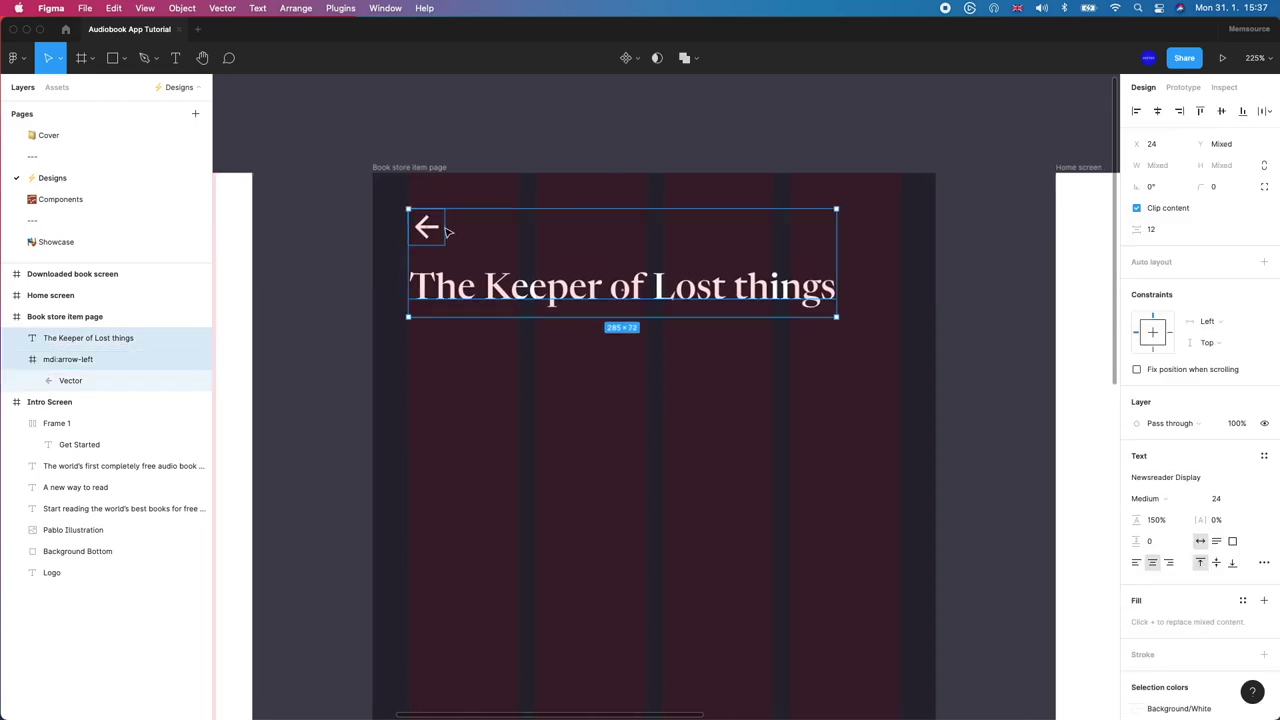
Step: Duplicate the title text with copy and paste
click(360, 249)
scroll(307, 296, up, 2)
scroll(307, 296, down, 2)
scroll(269, 217, left, 1)
click(435, 272)
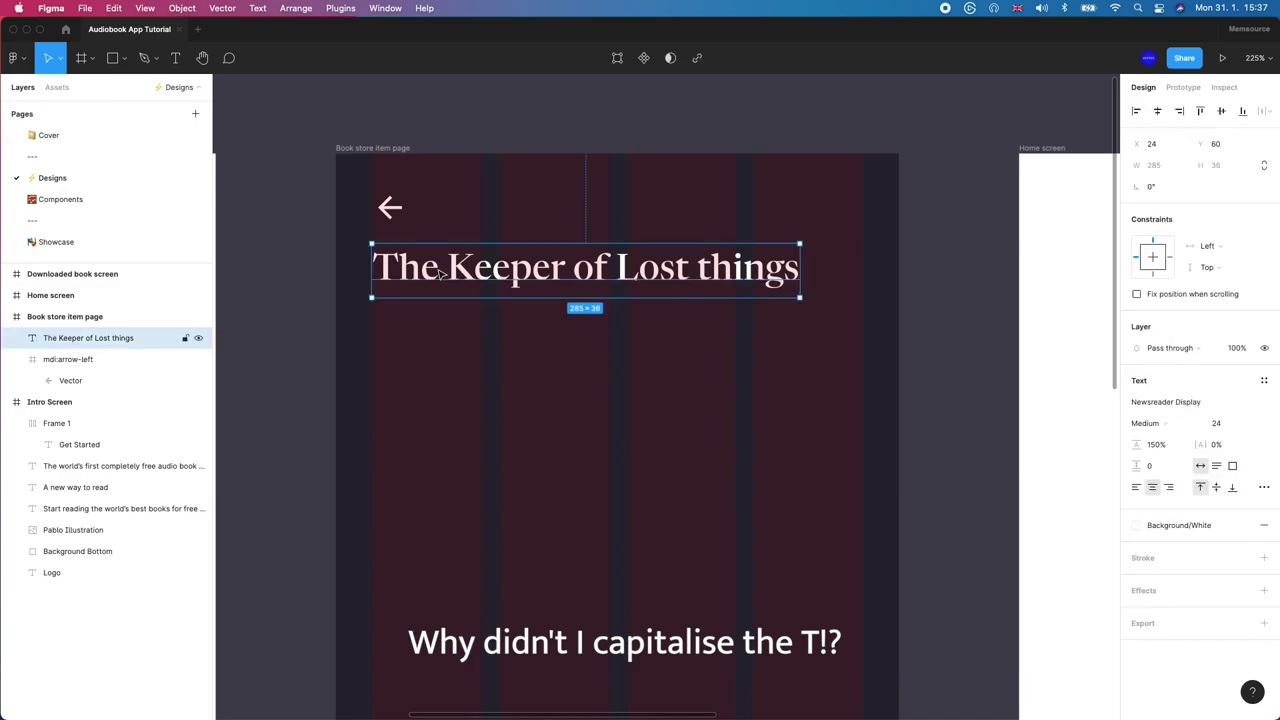
key(super+c)
key(super+v)
Step: Move the duplicate below the title and save the title's styling as the Heading/Heading Two text style
drag(440, 274, 457, 338)
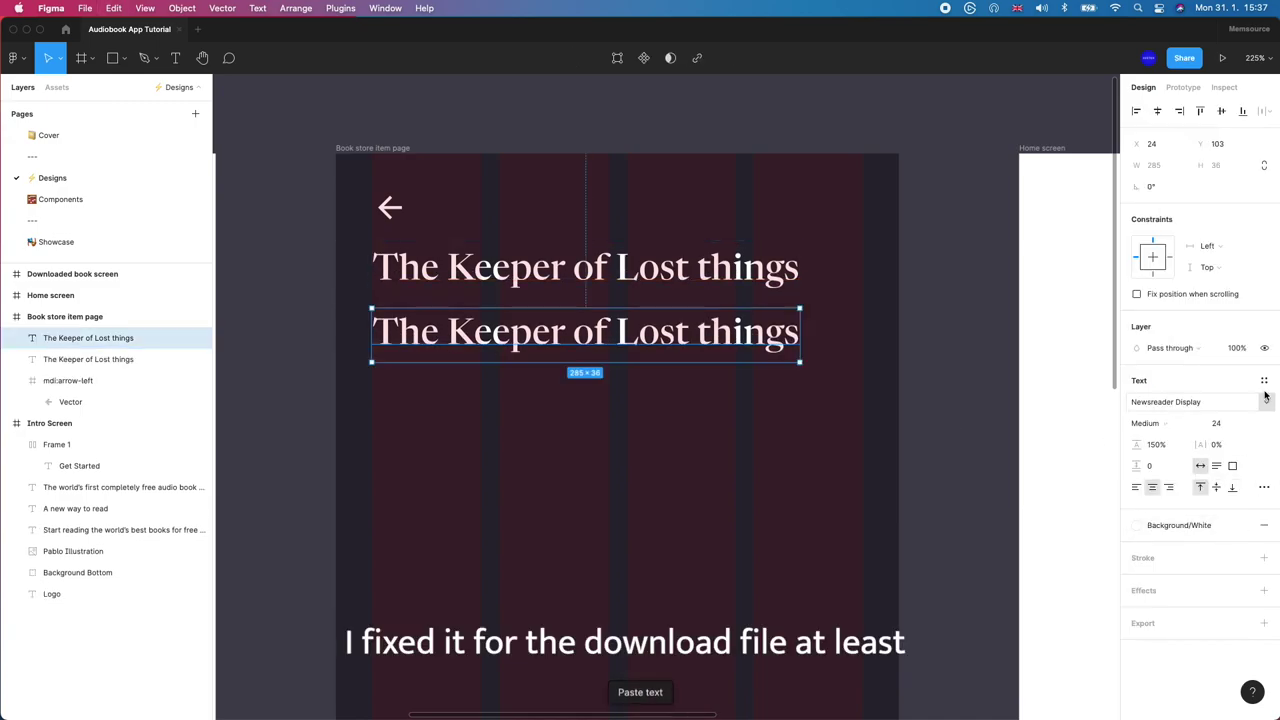
click(742, 282)
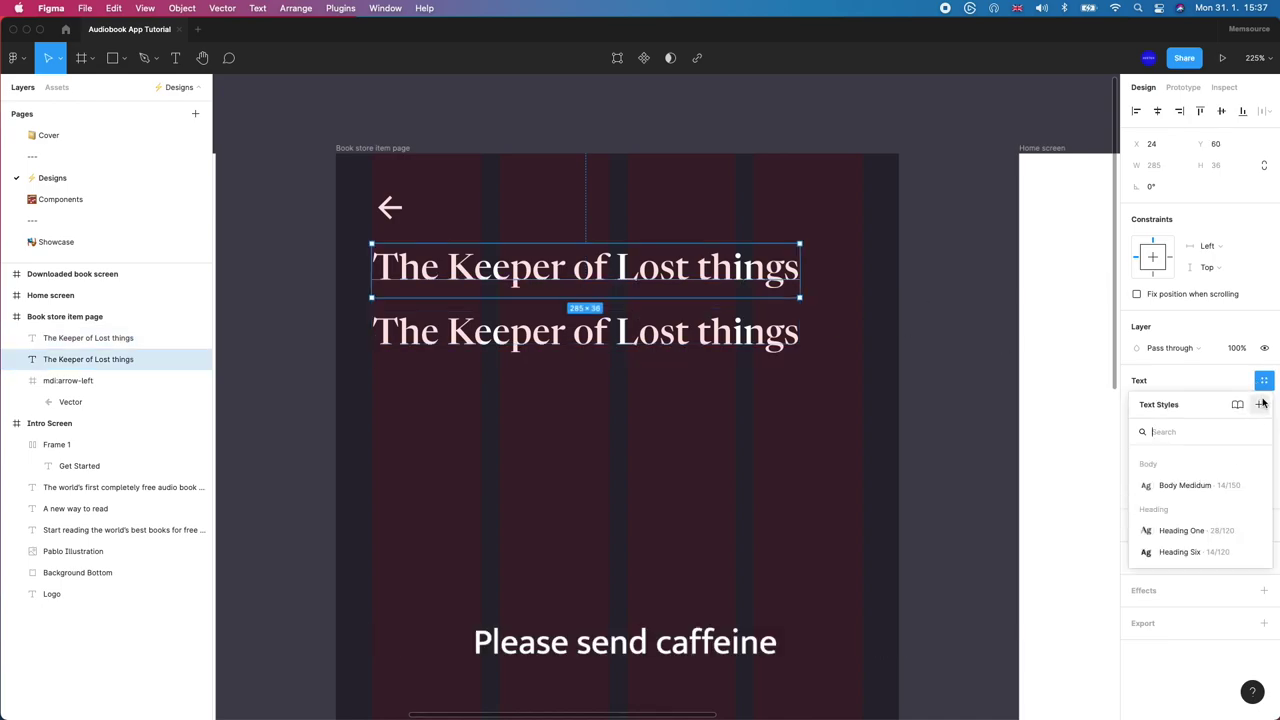
click(1258, 404)
text(Hn)
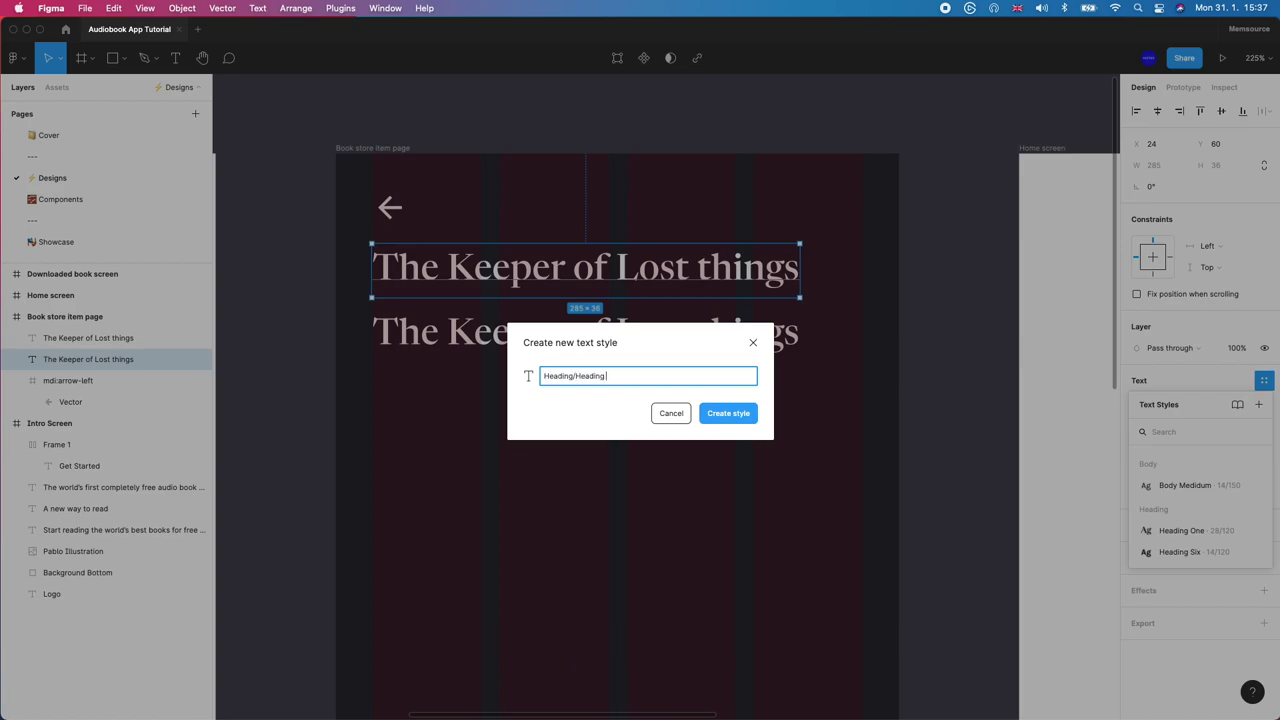
key(Return)
click(951, 229)
Step: Apply the Body/Body Medium text style to the copy and move it to X 24
click(790, 275)
click(692, 381)
click(688, 343)
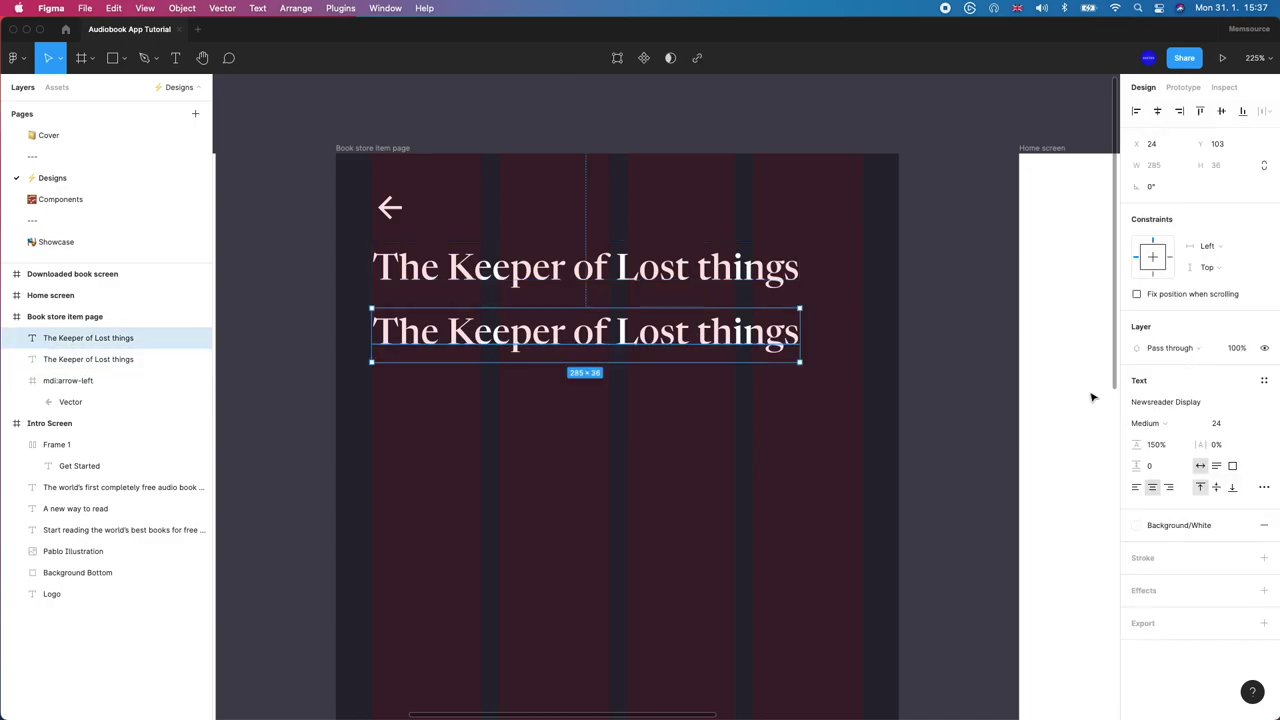
click(1264, 380)
click(1214, 486)
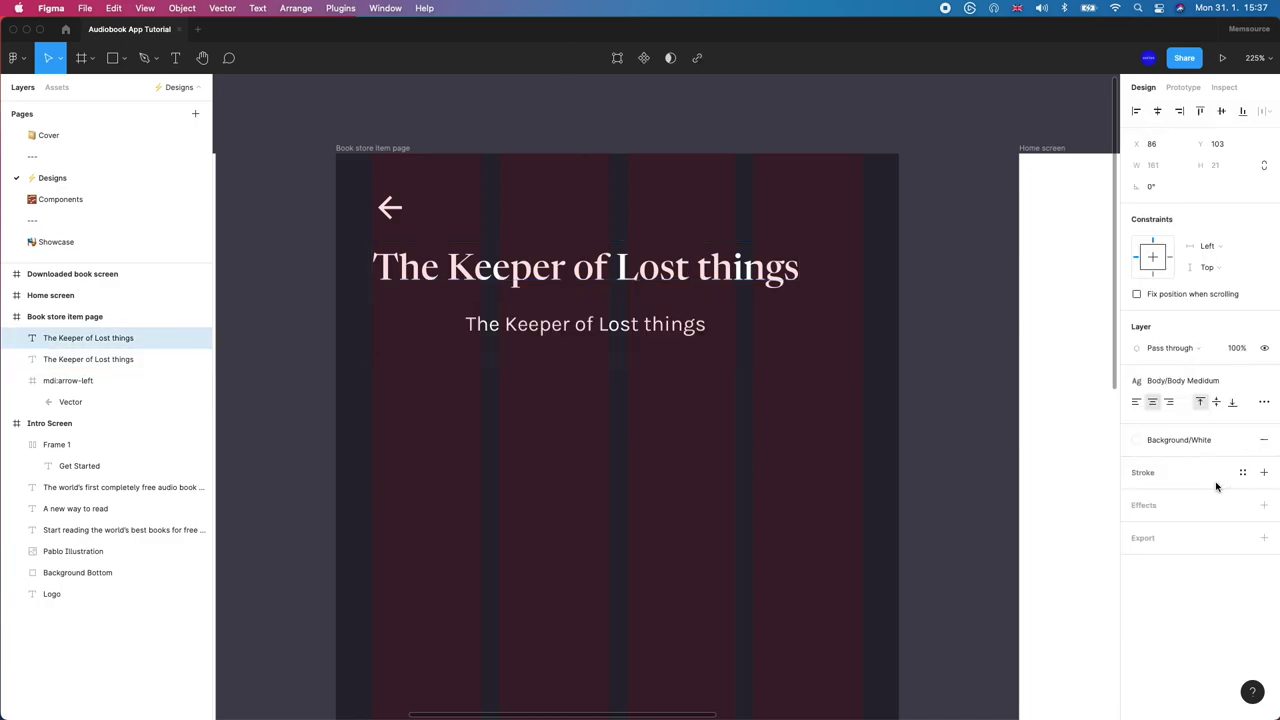
drag(565, 332, 469, 318)
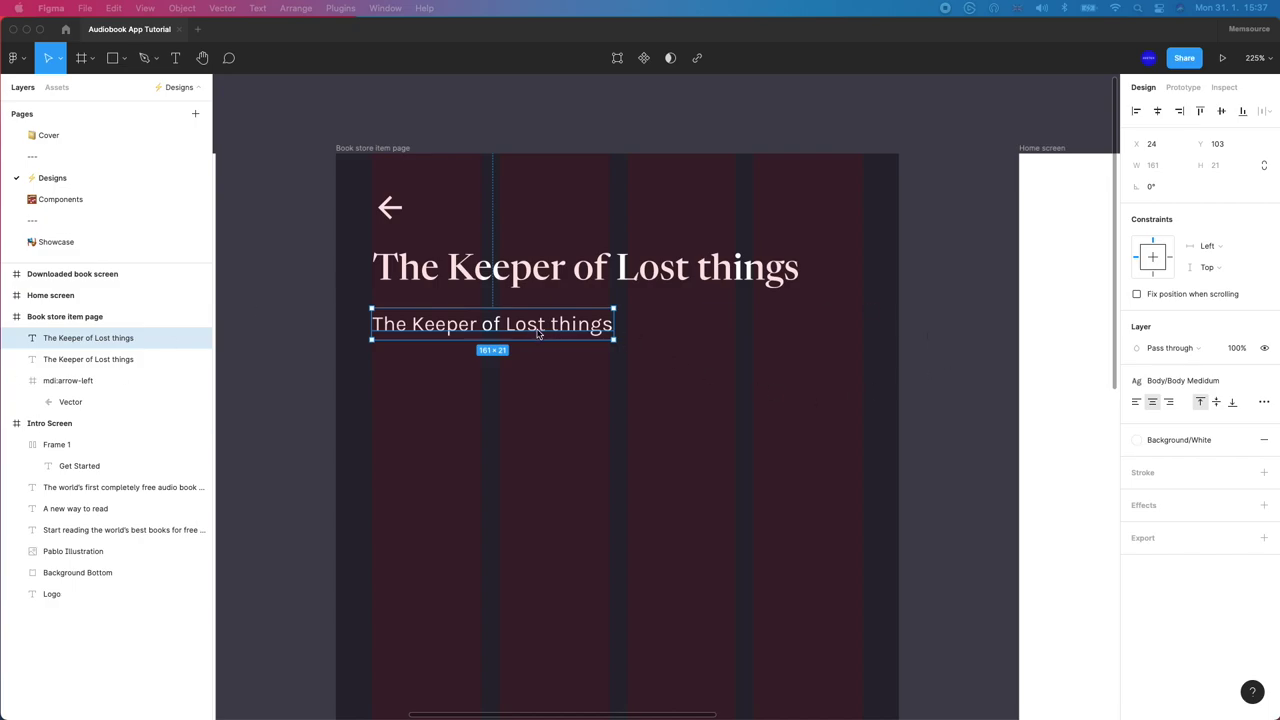
Step: Rewrite the copy as the author byline, align it left, and recolour it grey CEC6C6
double_click(612, 324)
text(by )
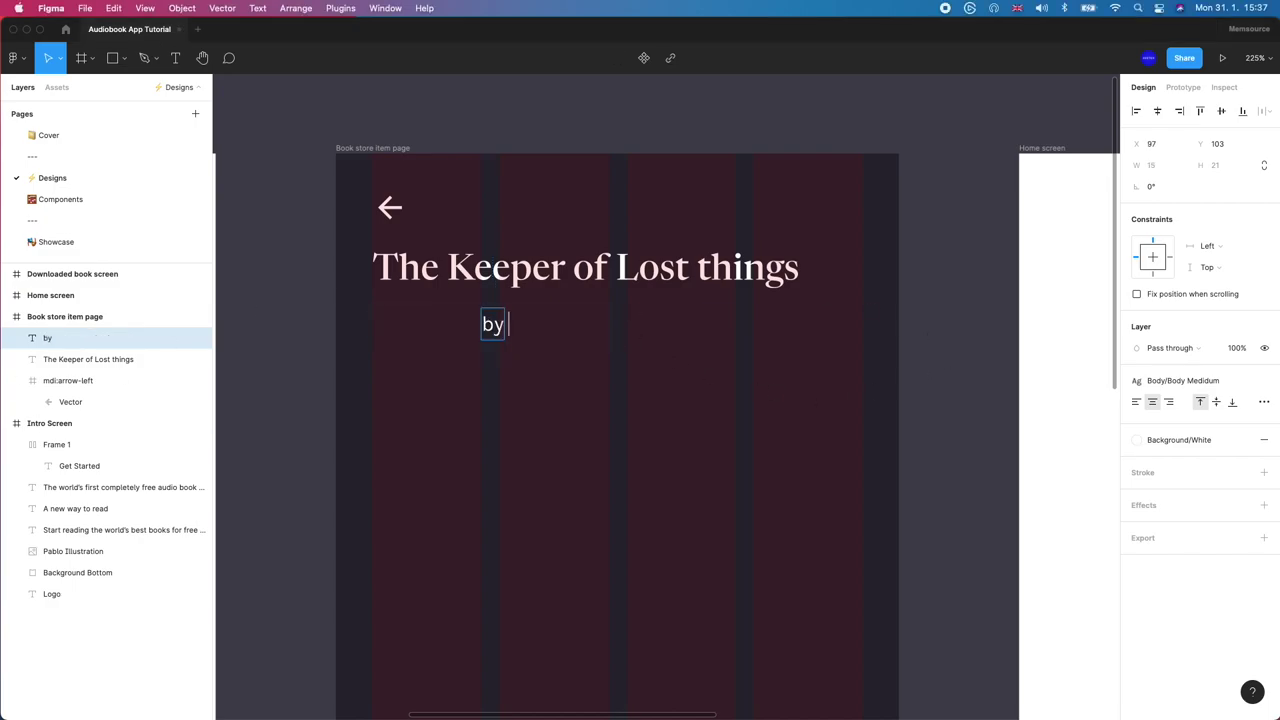
text(Ruth Hogan)
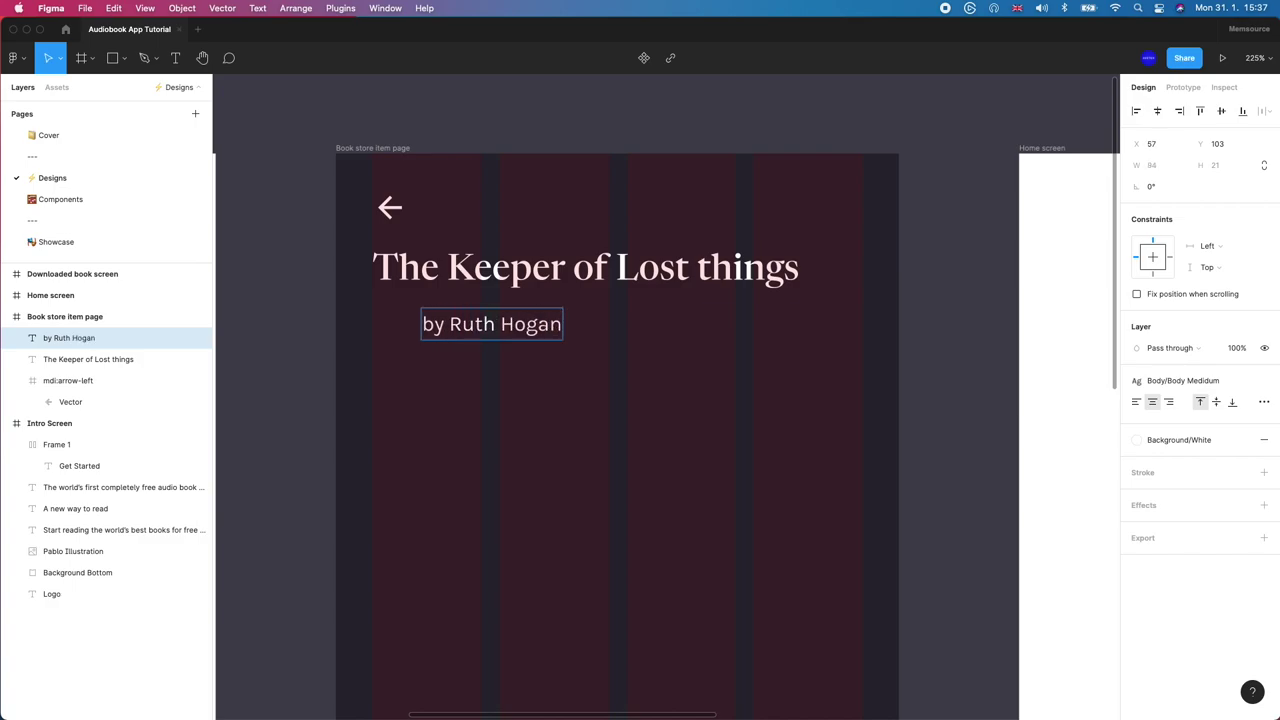
key(Escape)
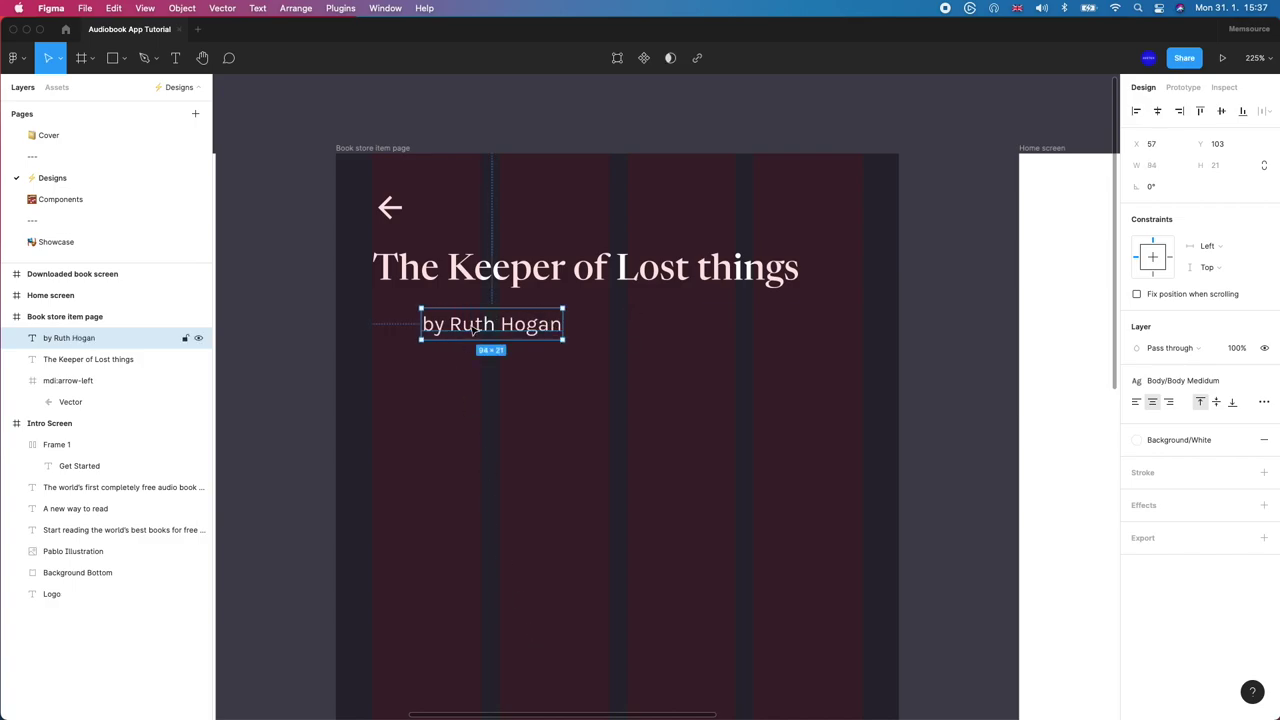
drag(508, 338, 458, 338)
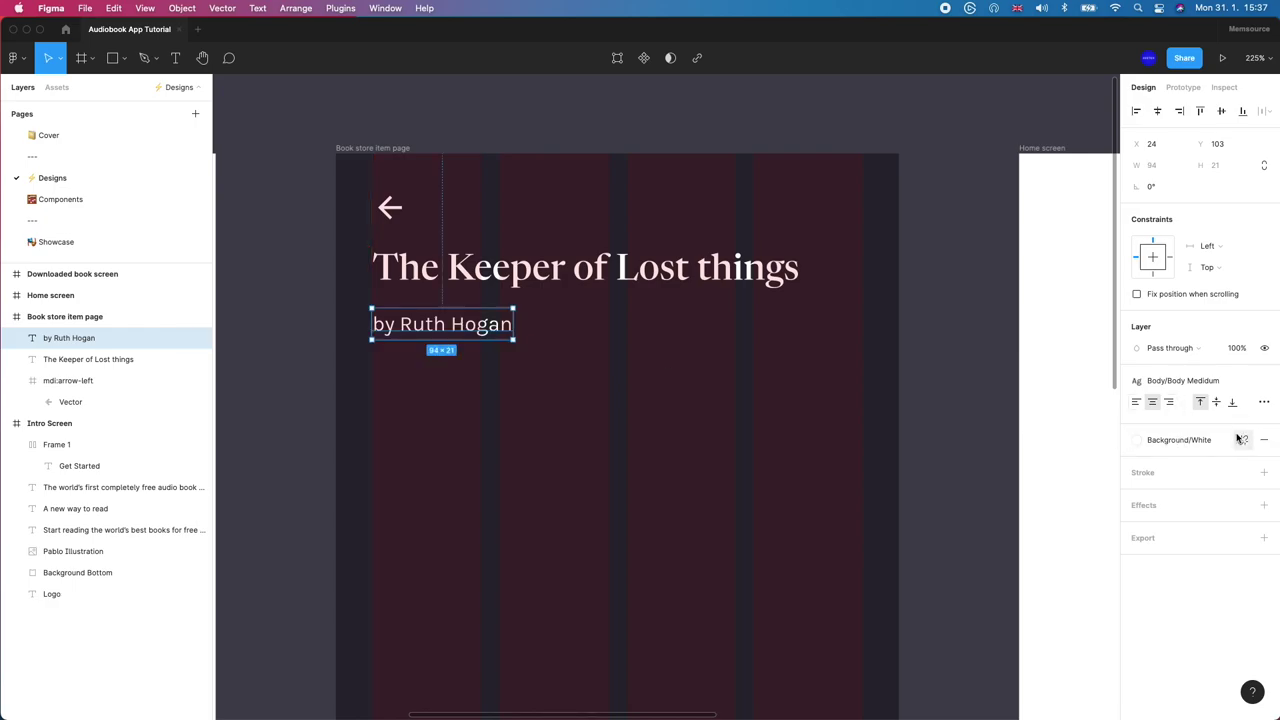
click(1242, 440)
click(1176, 469)
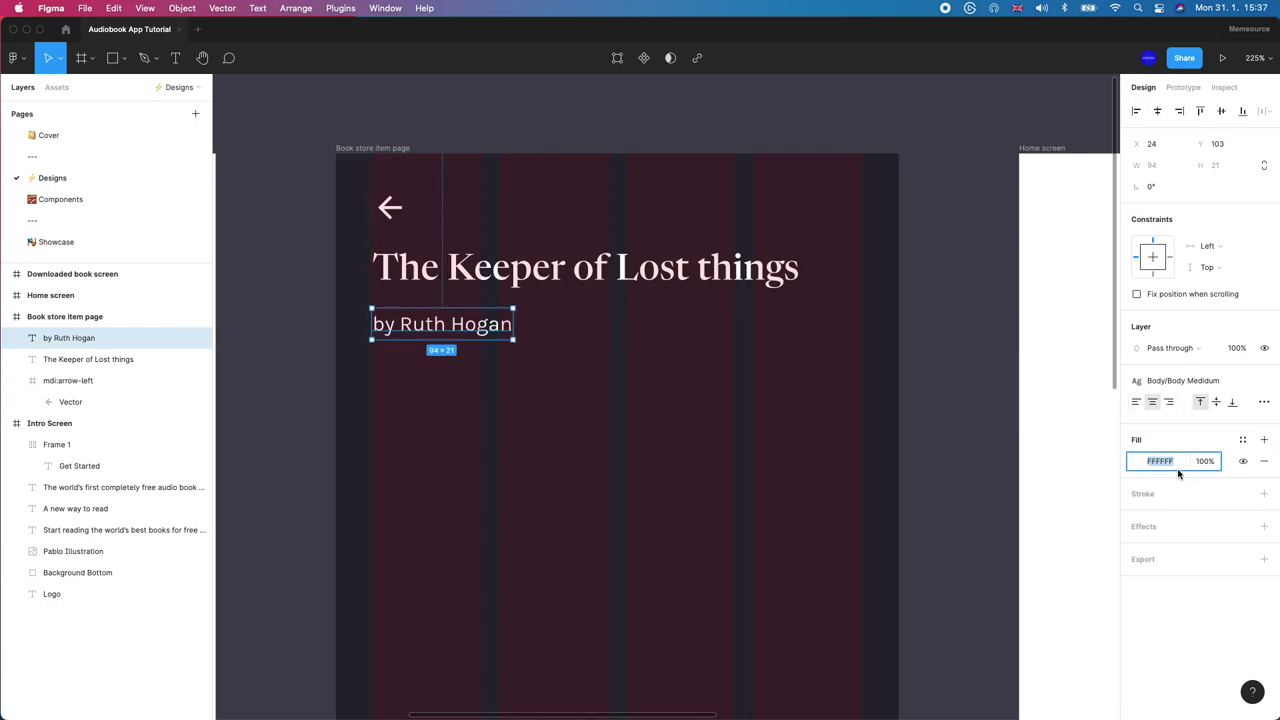
text(cec6c6)
key(Return)
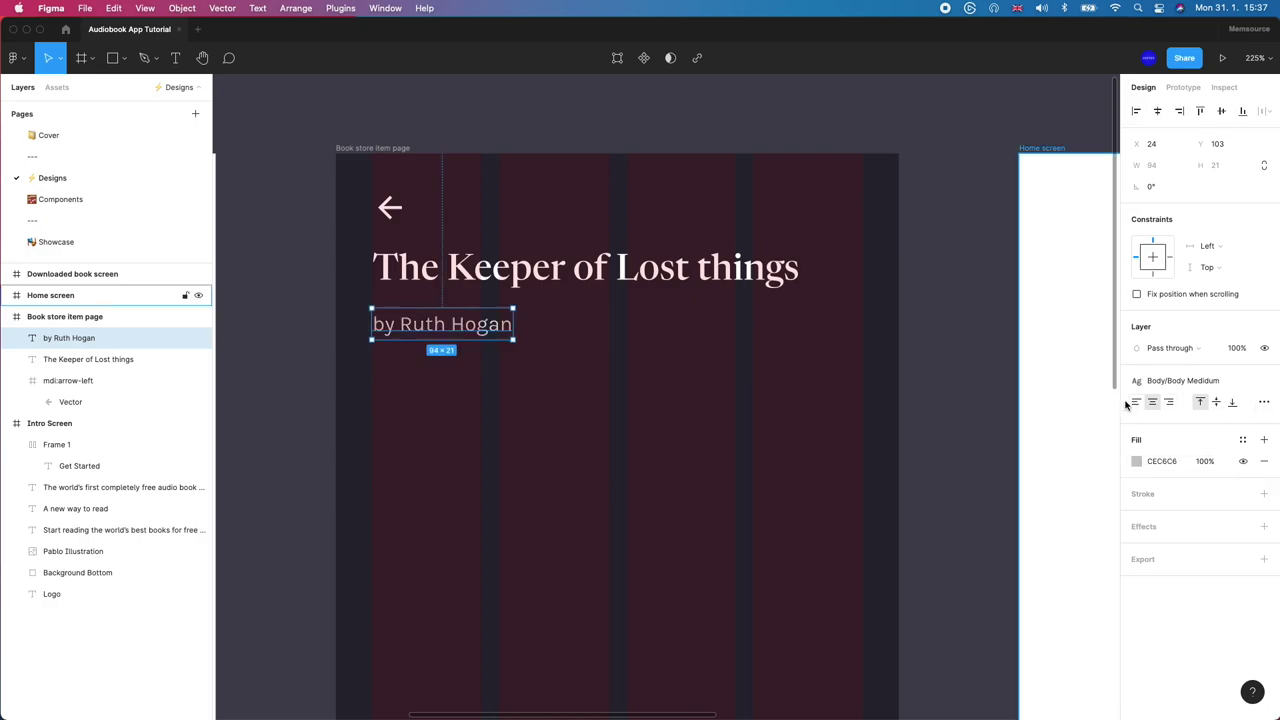
Step: Save the grey as the Text/Text Dark colour style and nudge the byline up toward the title
click(1242, 439)
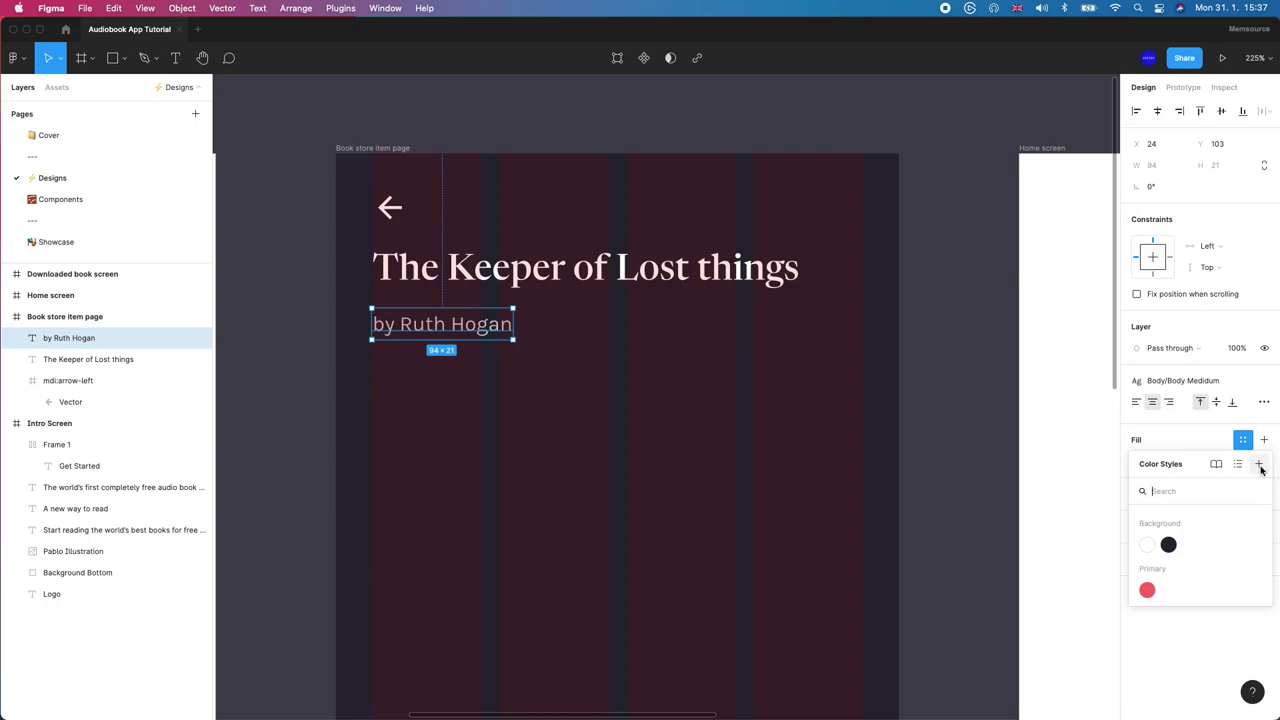
click(1260, 467)
text(Text/Text Dark)
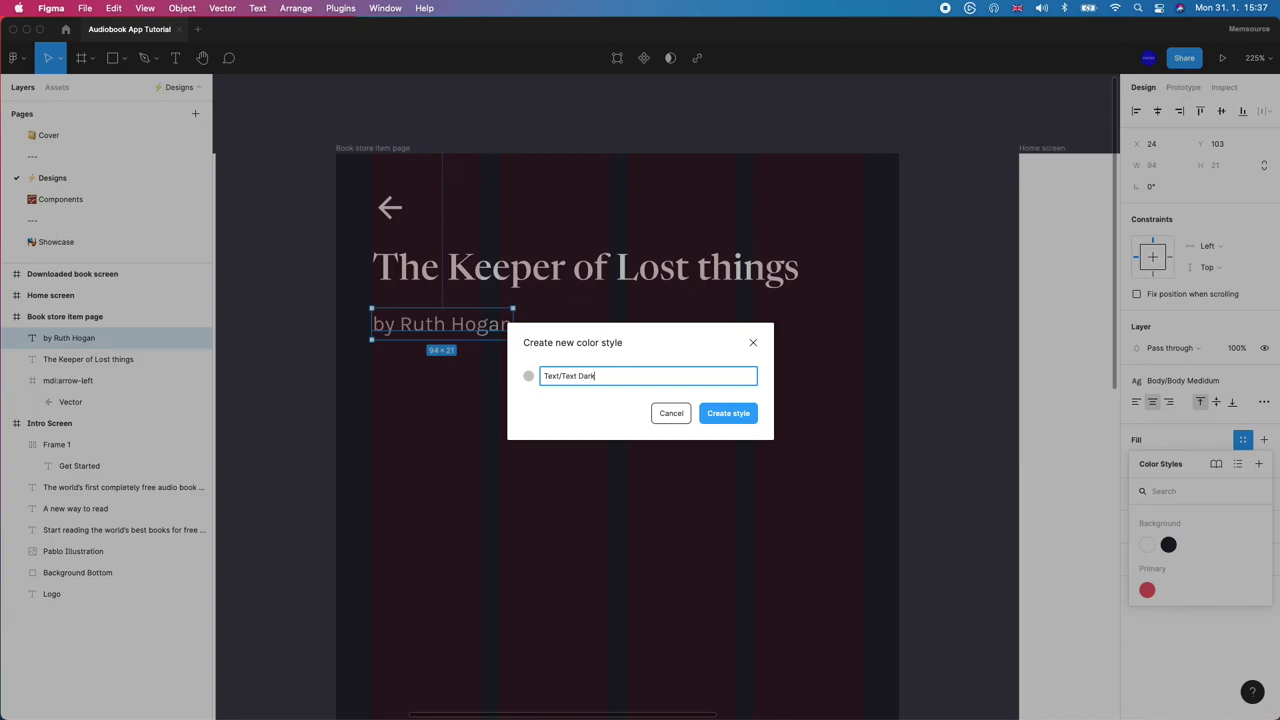
key(Return)
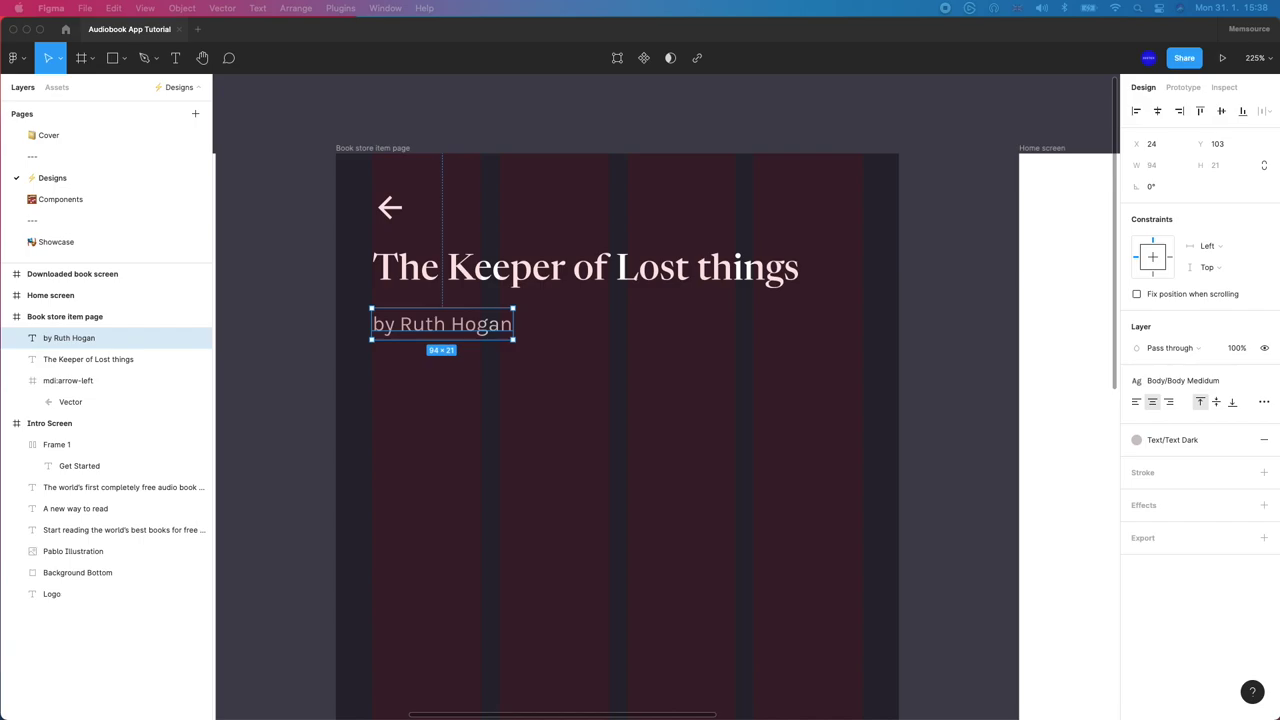
click(443, 306)
click(445, 324)
key(Up)
key(Up)
key(Up)
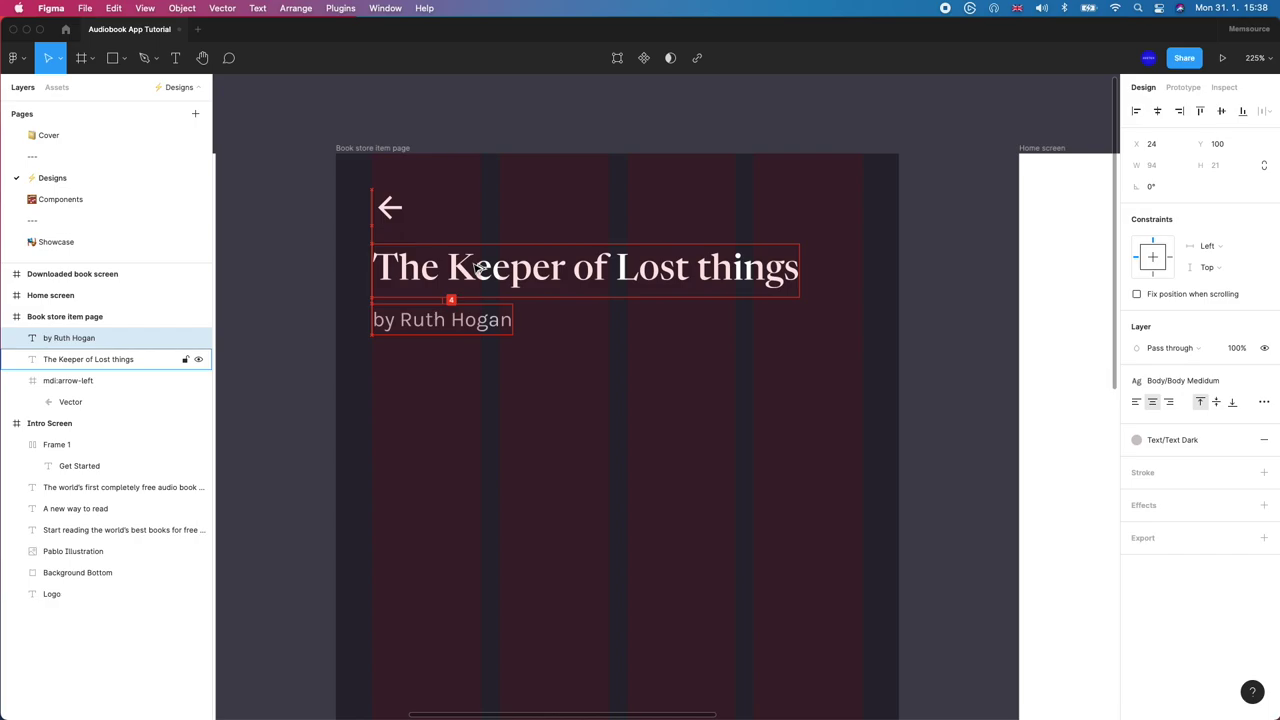
Step: Pan and zoom the canvas to bring the Book store item page into view
click(443, 443)
scroll(443, 443, down, 10)
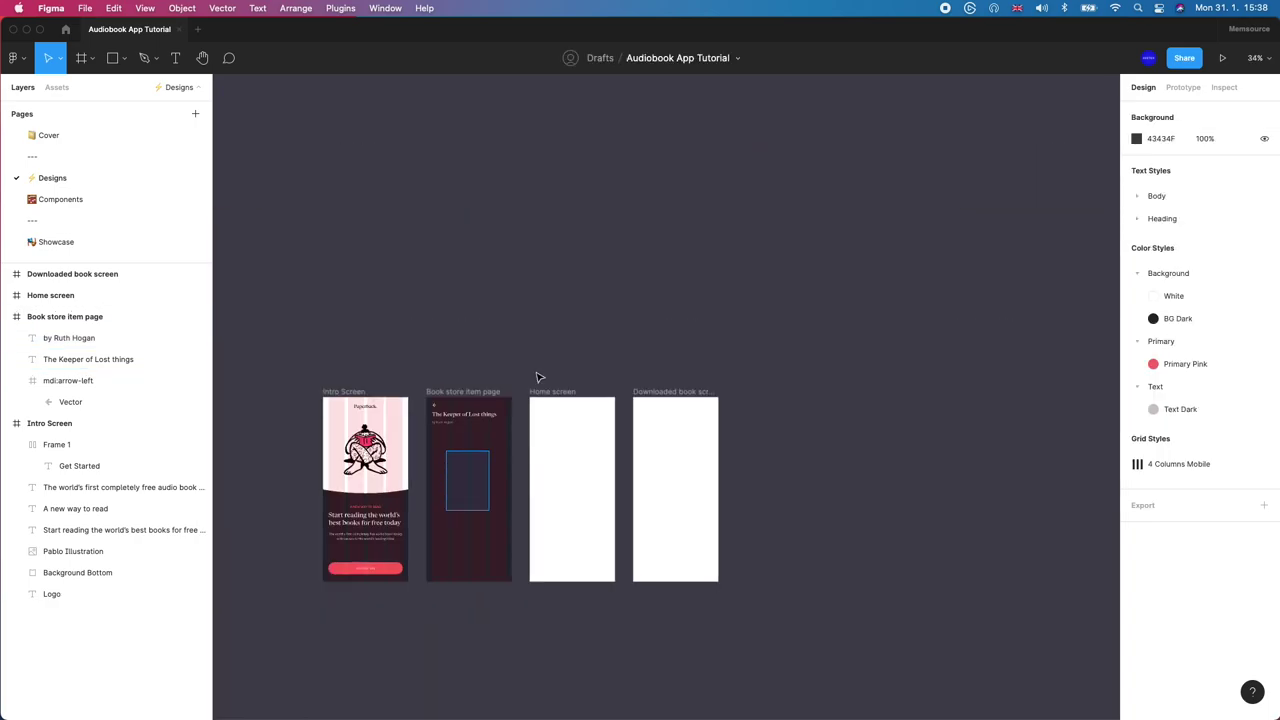
drag(534, 371, 440, 425)
scroll(432, 440, up, 5)
click(423, 477)
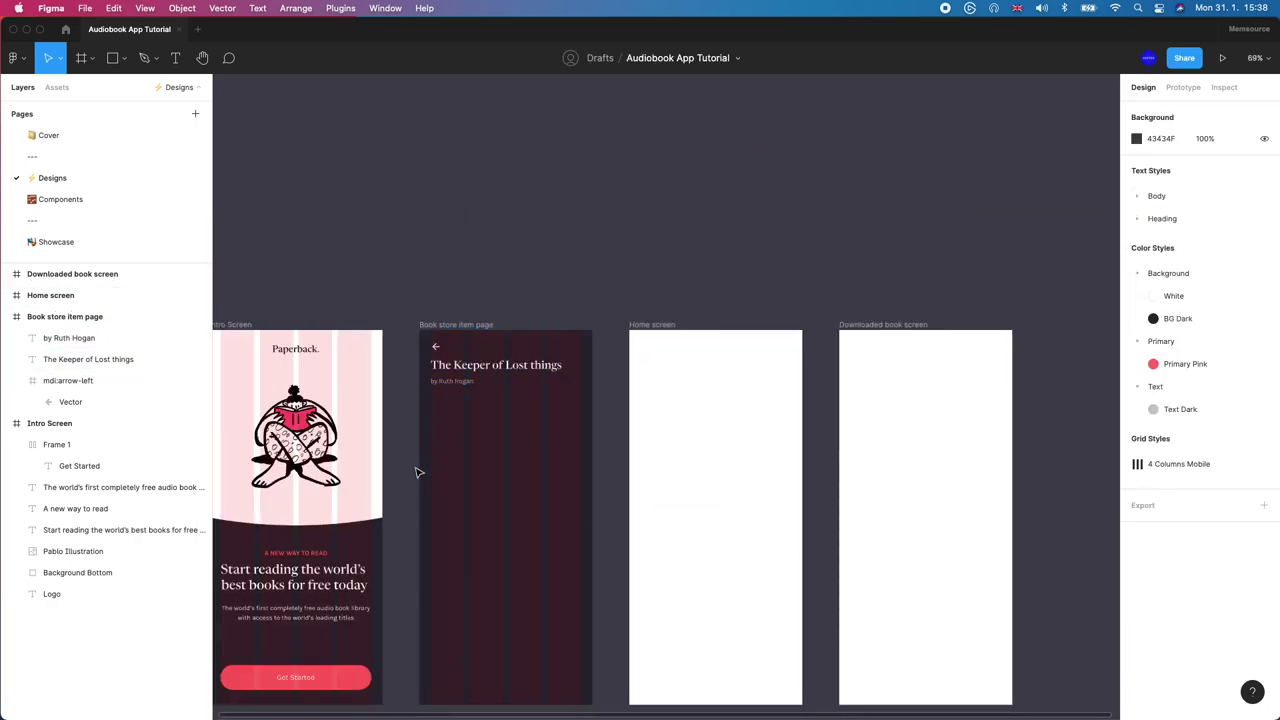
scroll(412, 485, up, 3)
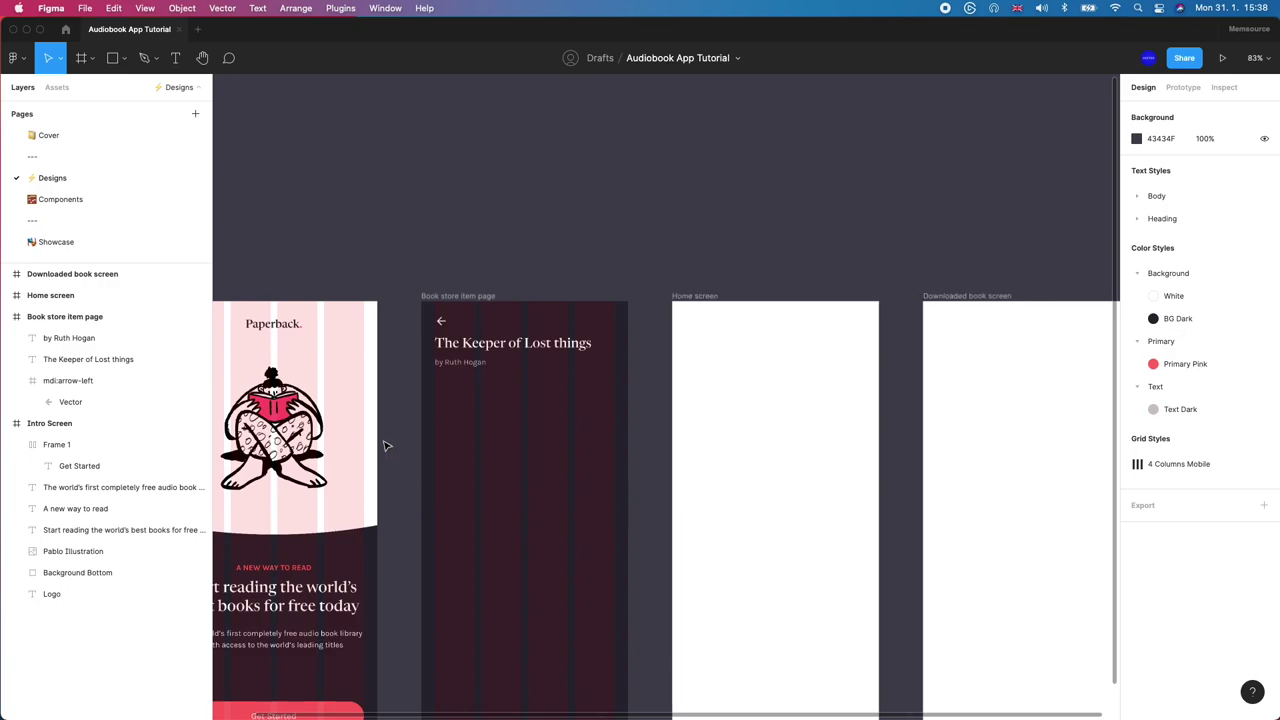
drag(420, 442, 403, 300)
scroll(403, 300, up, 5)
scroll(403, 303, down, 5)
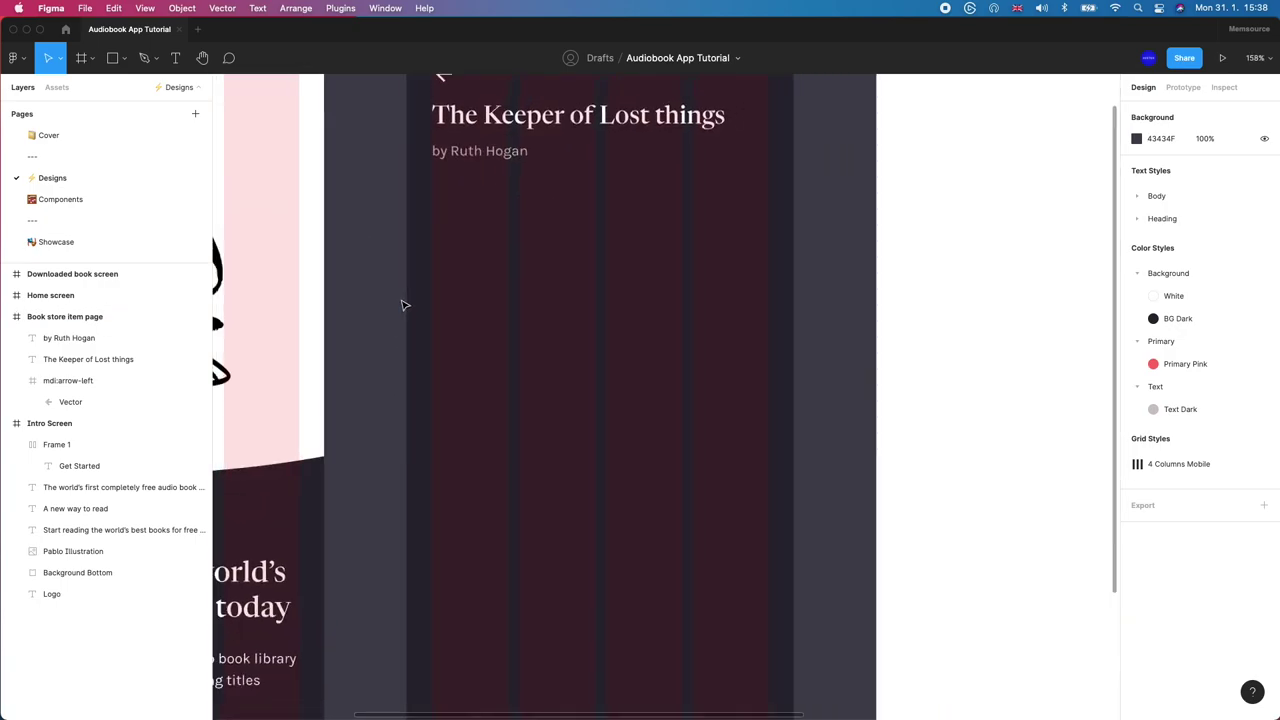
scroll(403, 308, up, 3)
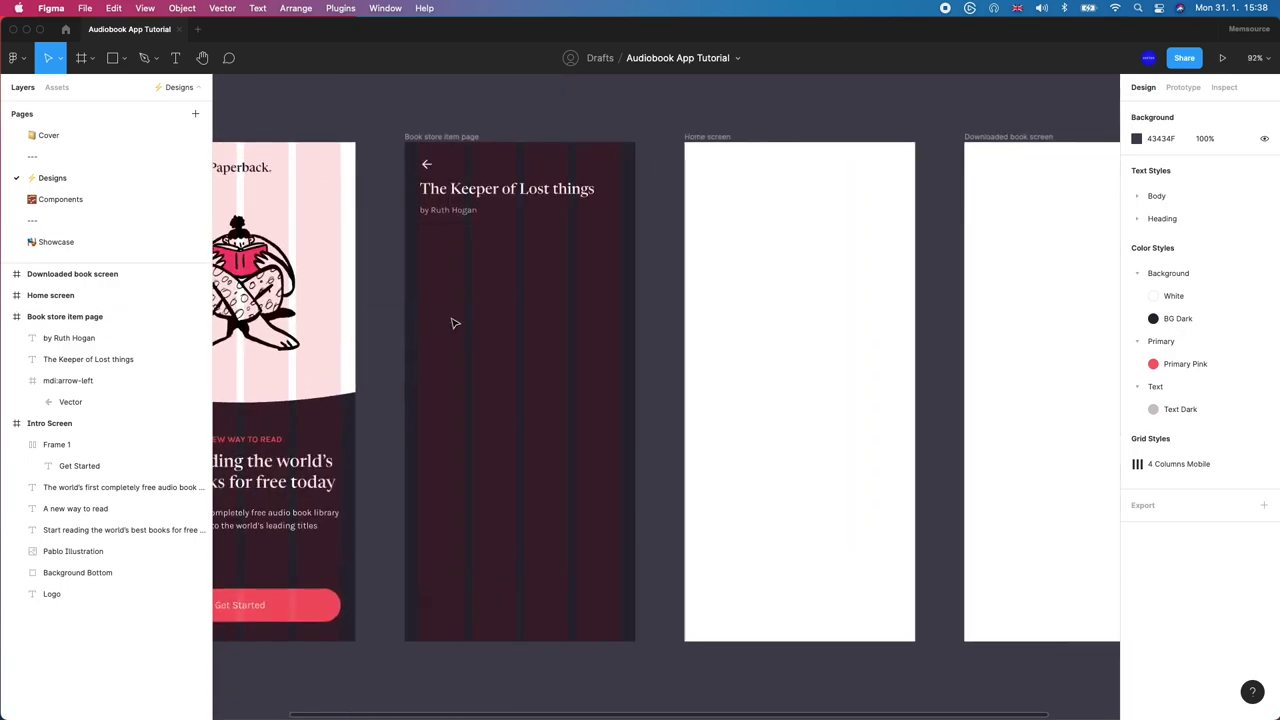
Step: Select the Book store item page frame and hide its layout grids with Ctrl+G
drag(370, 268, 503, 283)
scroll(503, 283, up, 2)
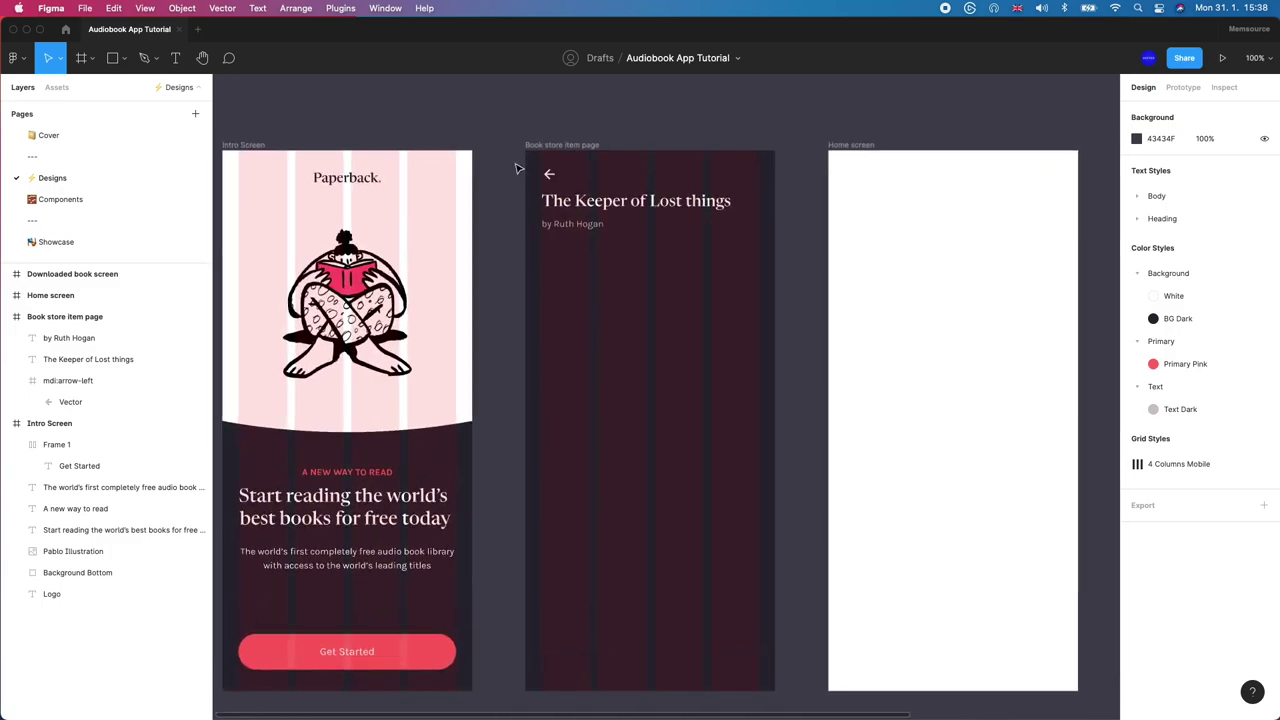
click(570, 140)
key(ctrl+g)
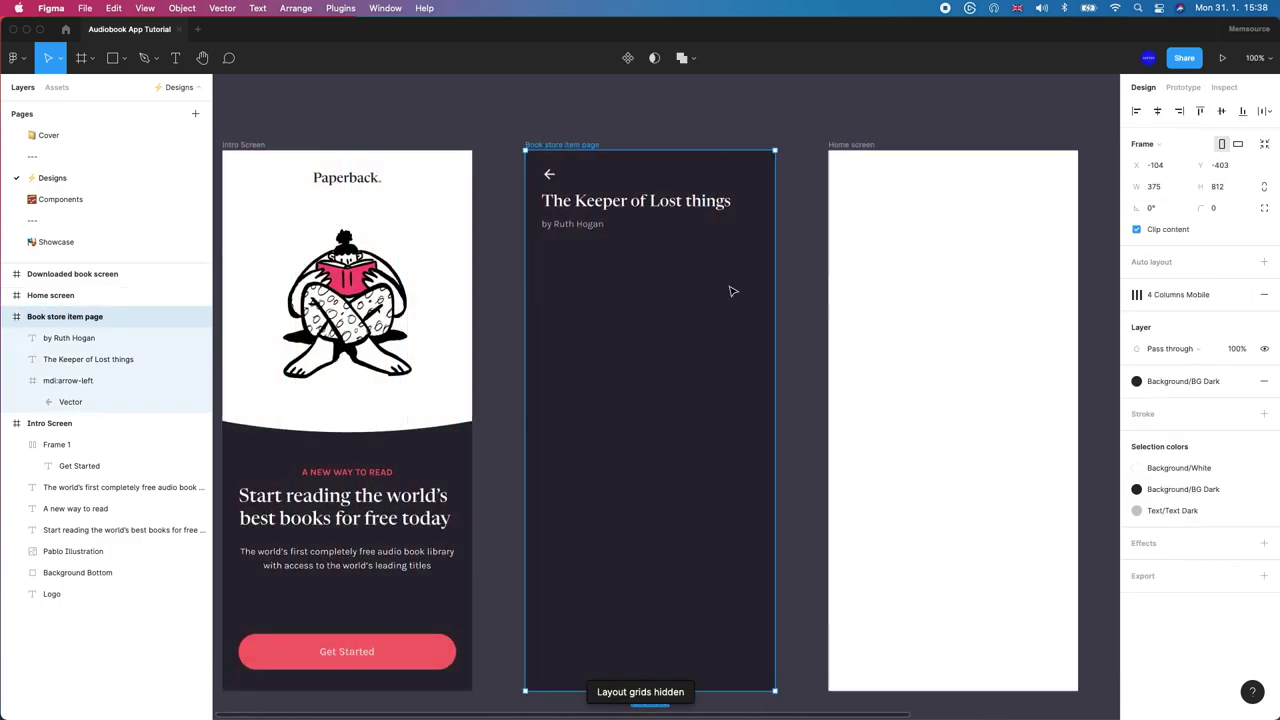
scroll(726, 290, up, 2)
drag(866, 363, 904, 335)
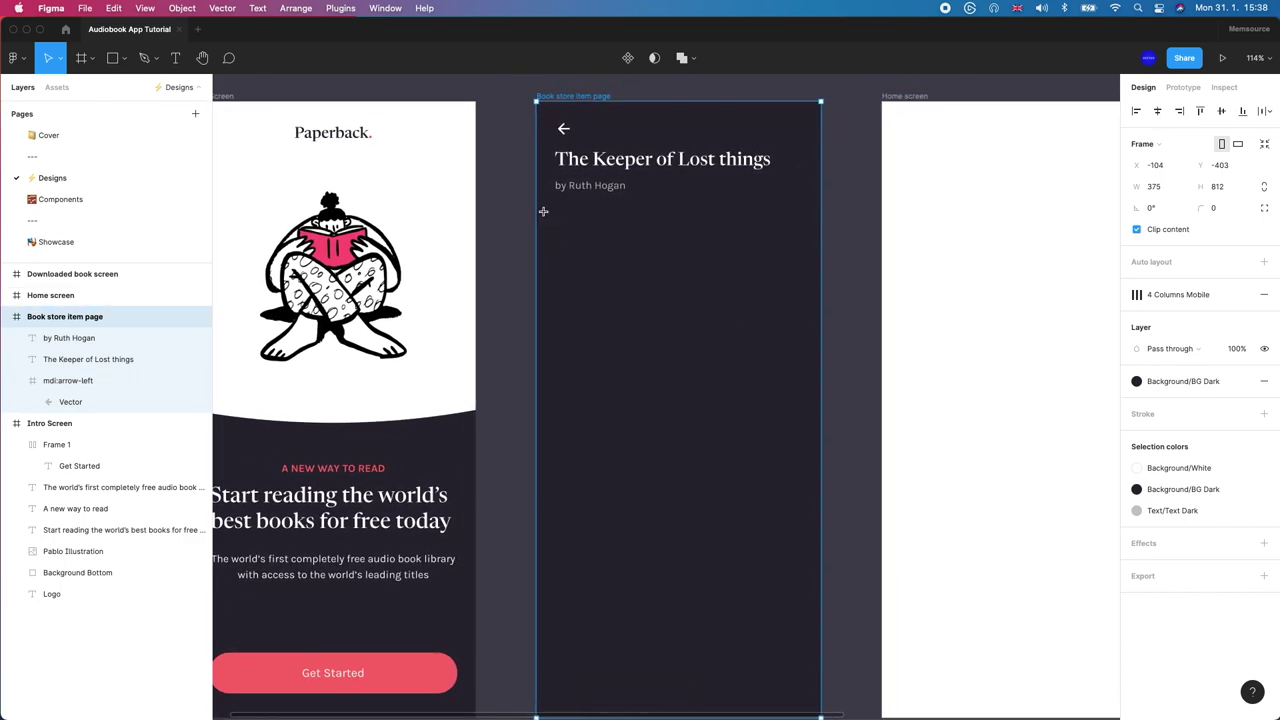
Step: Draw Frame 2 below the byline and resize it to a full-width 375×280 block
key(f)
drag(545, 211, 820, 365)
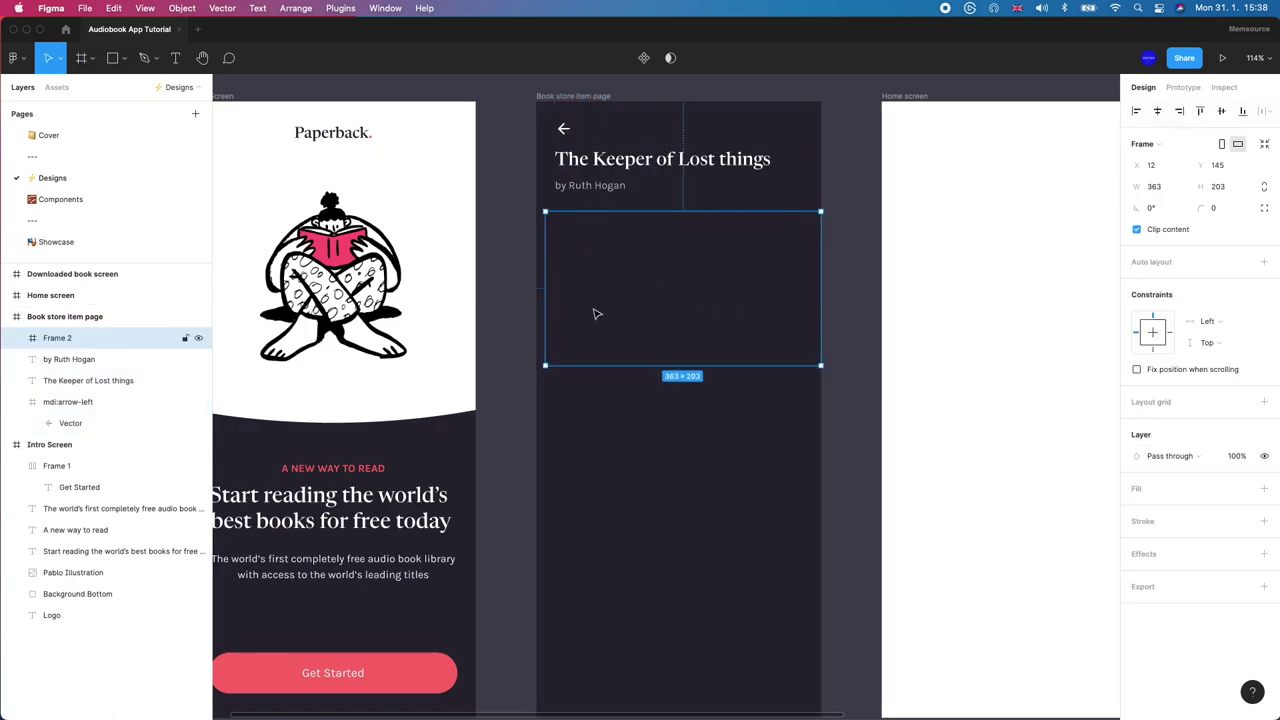
drag(545, 264, 537, 264)
drag(610, 367, 608, 381)
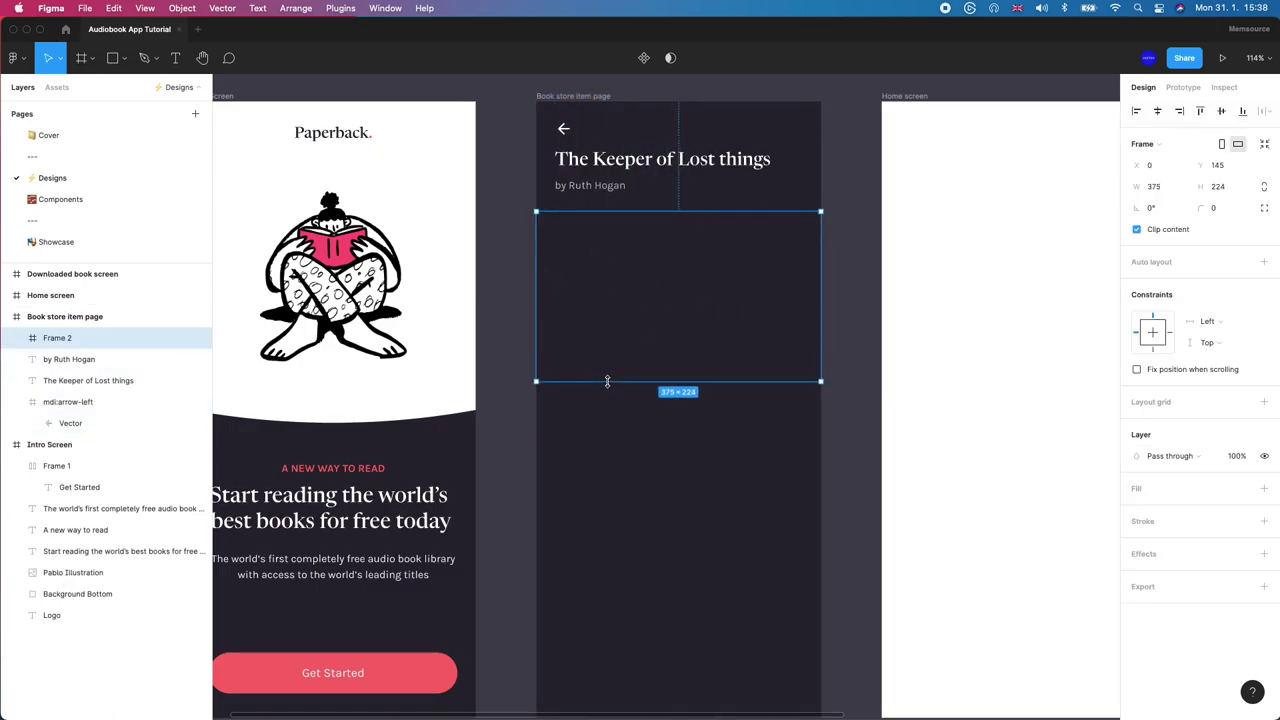
drag(604, 332, 606, 329)
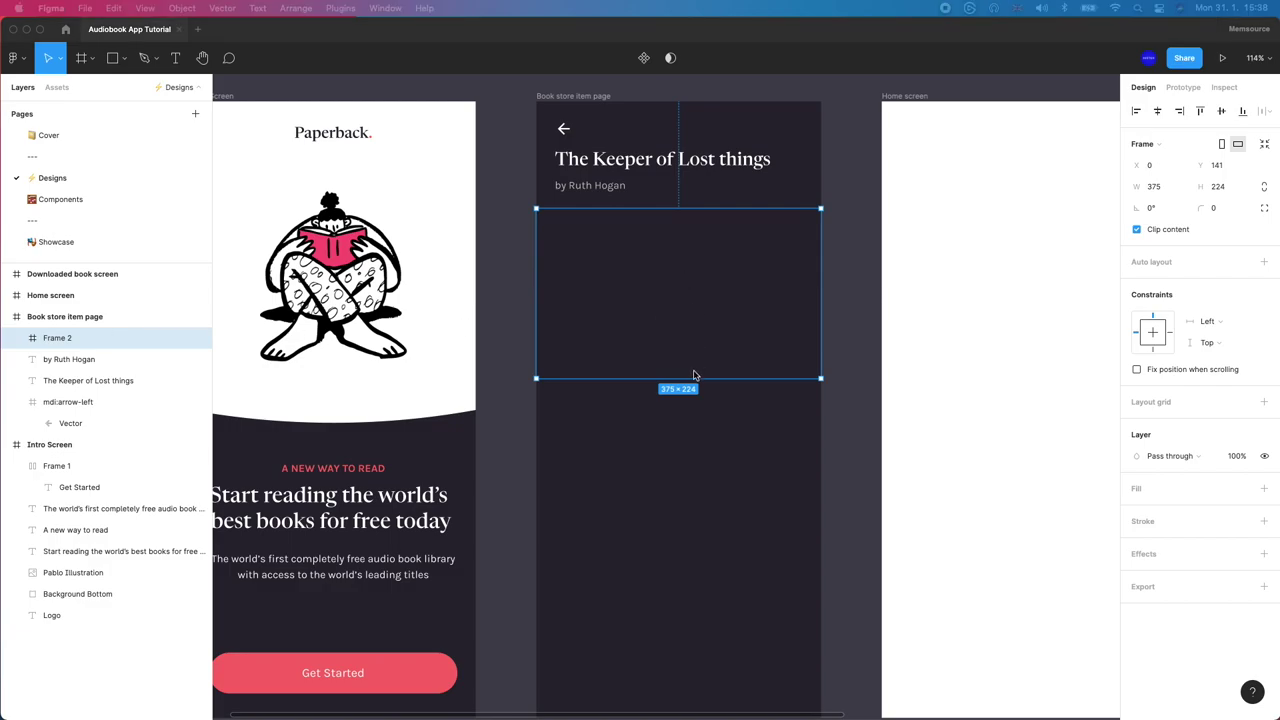
drag(714, 378, 712, 420)
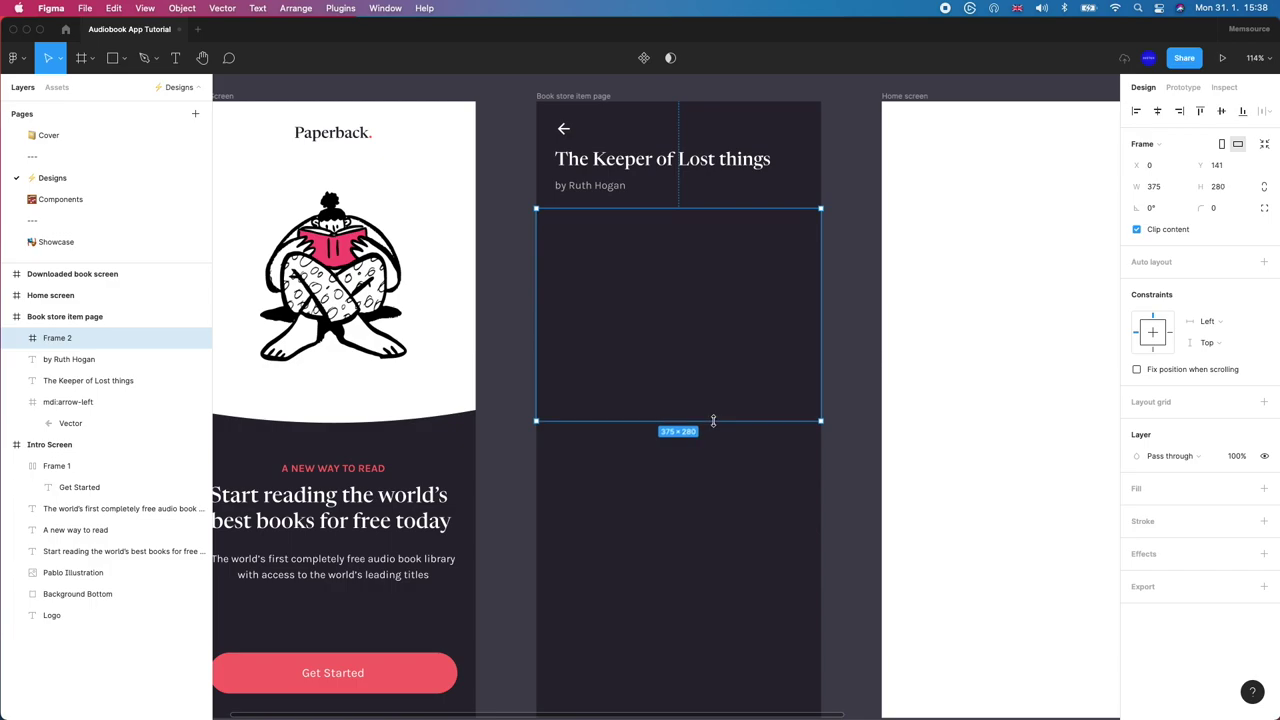
click(866, 274)
click(735, 264)
Step: Check the spacing between the byline and Frame 2, and move the byline to Y 100
key(alt)
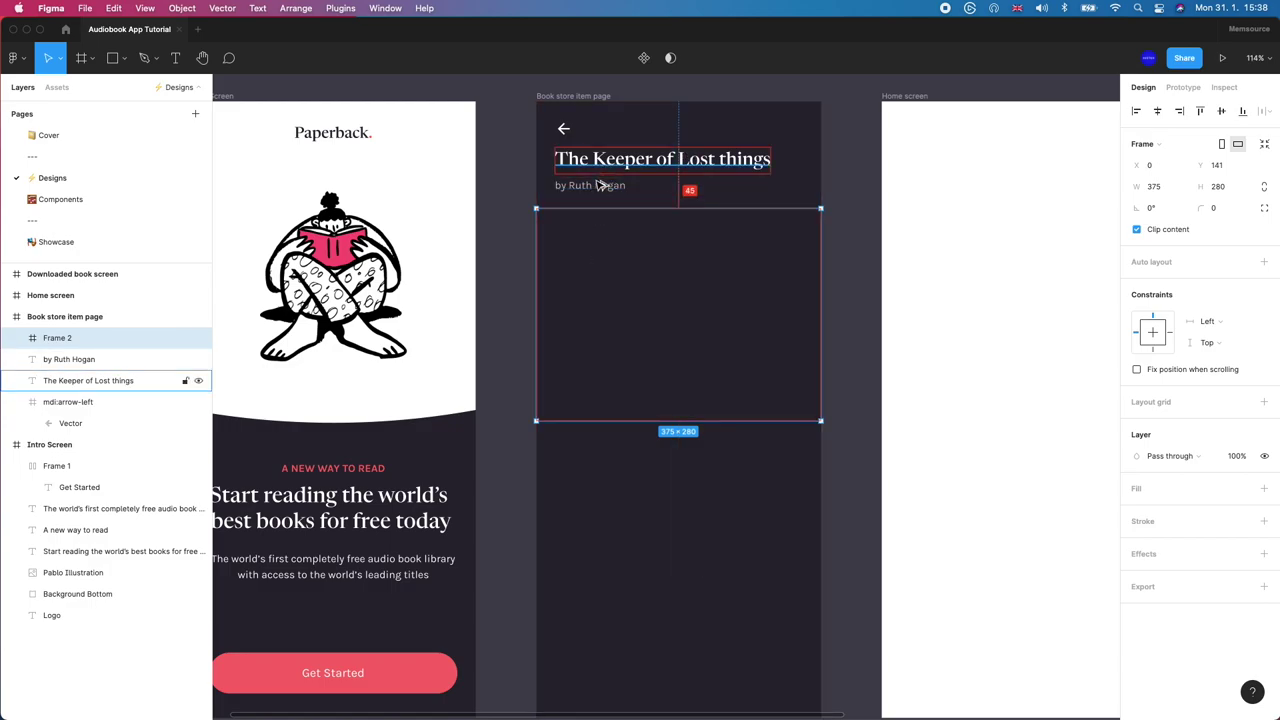
click(600, 186)
click(588, 276)
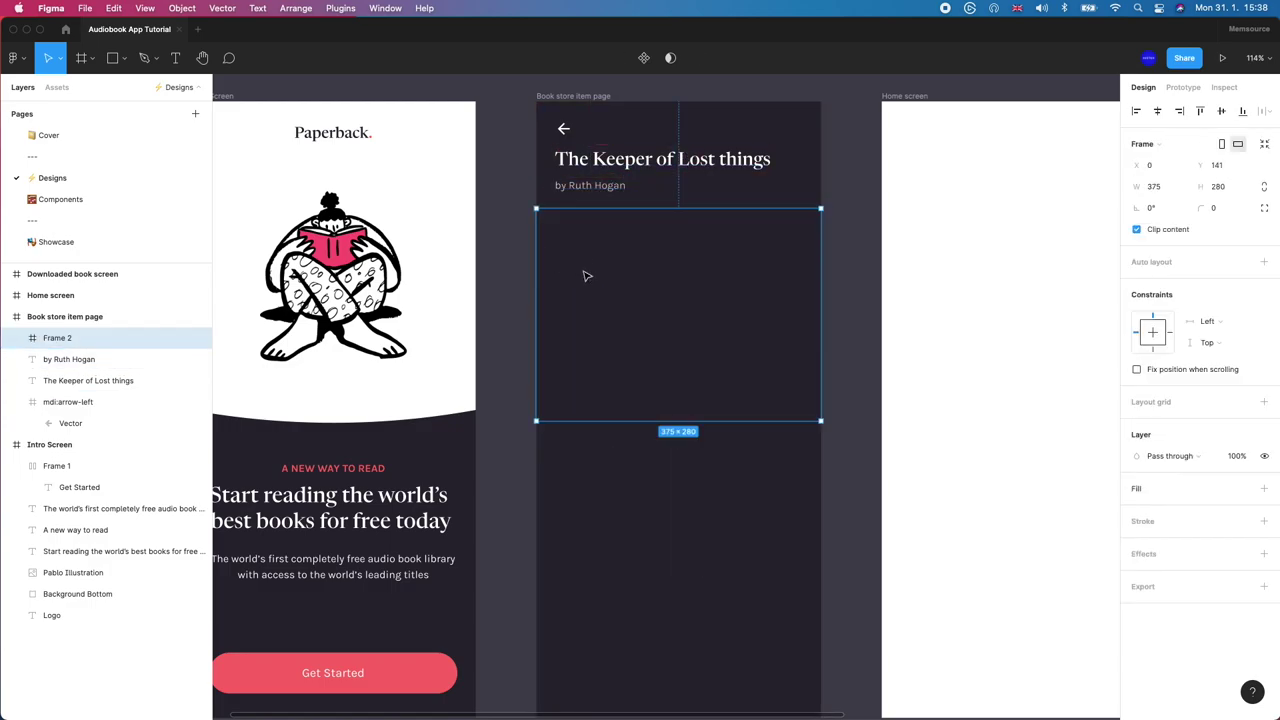
key(alt)
key(alt)
click(590, 185)
click(606, 194)
click(600, 182)
drag(607, 186, 610, 190)
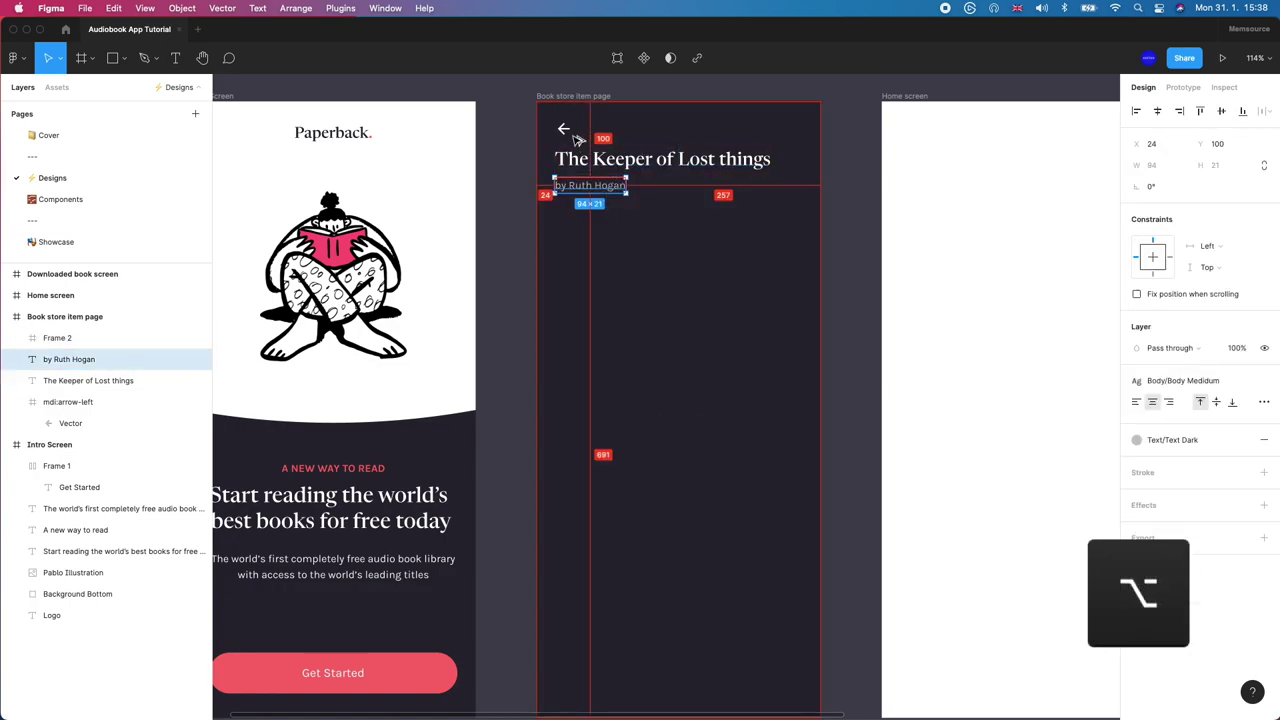
Step: Fill Frame 2 with the Background/White colour style
mouse_move(594, 257)
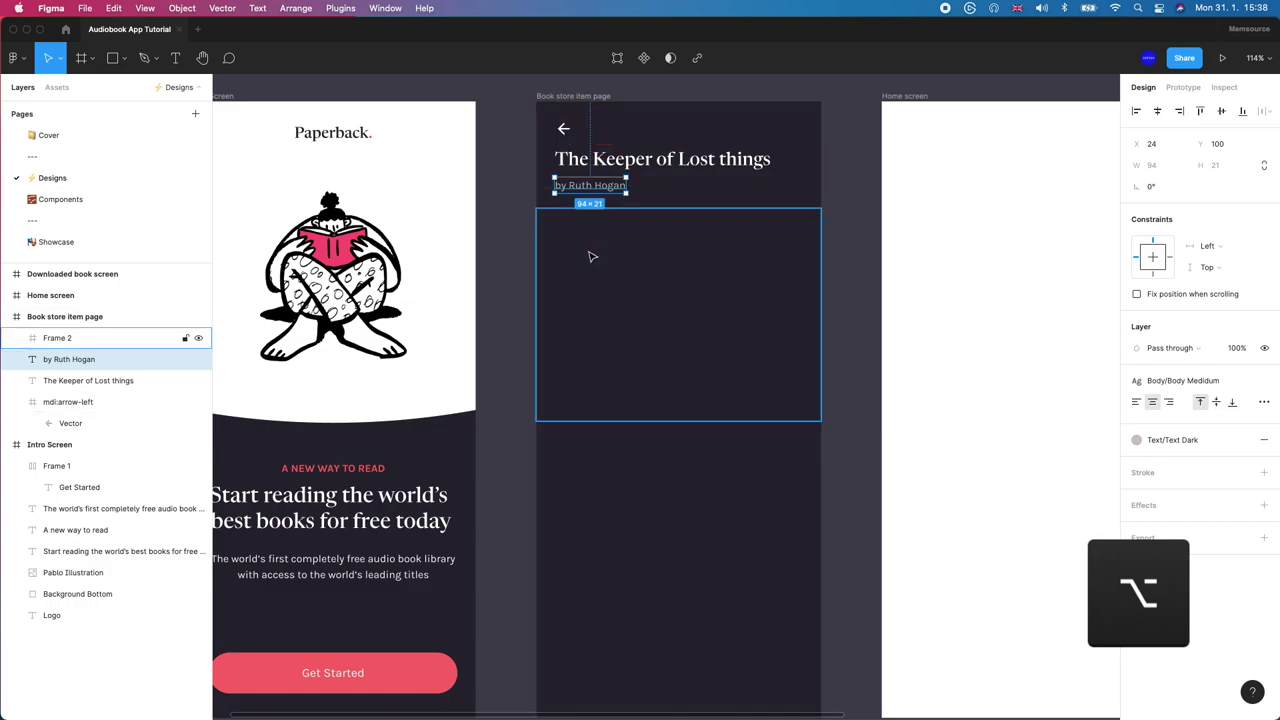
click(590, 255)
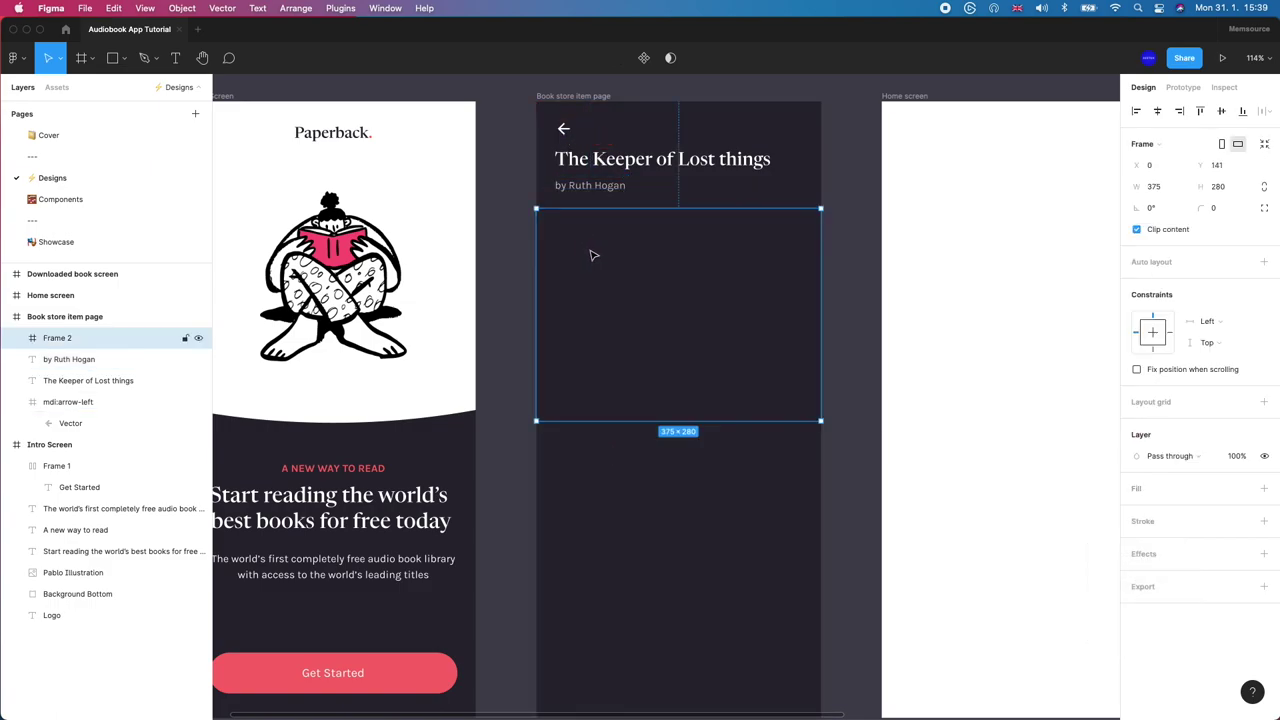
click(1262, 487)
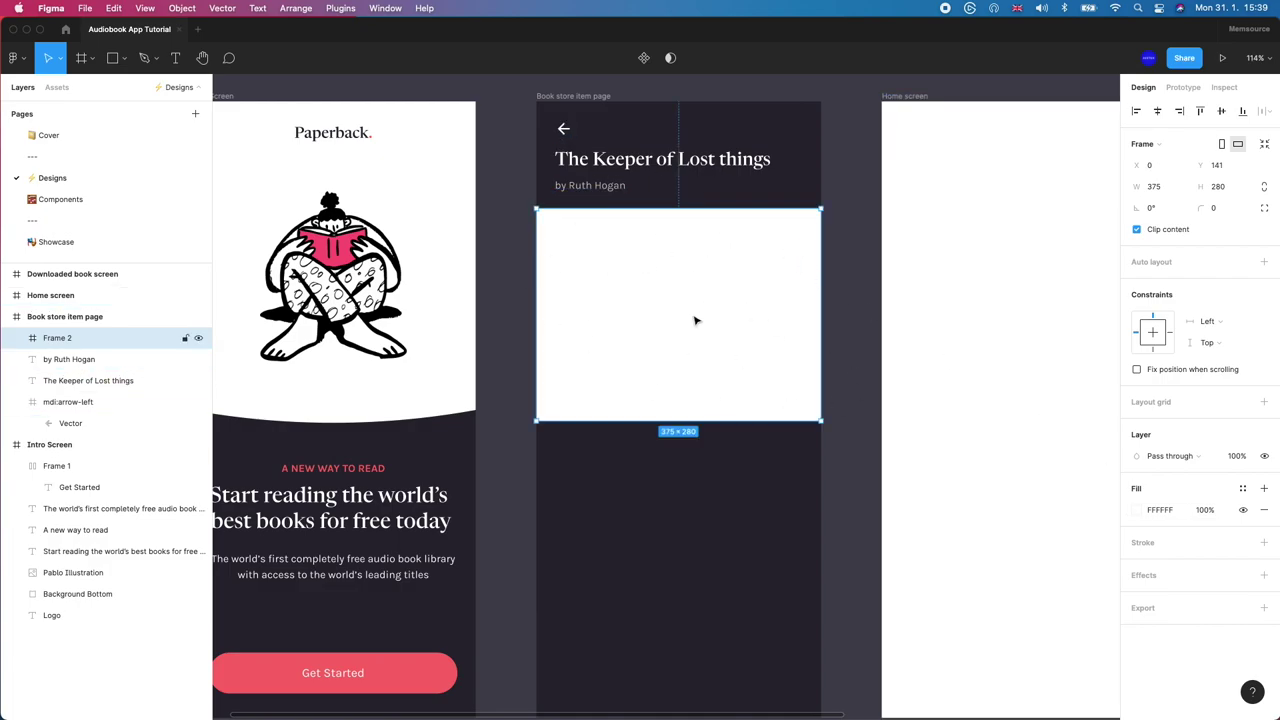
click(872, 218)
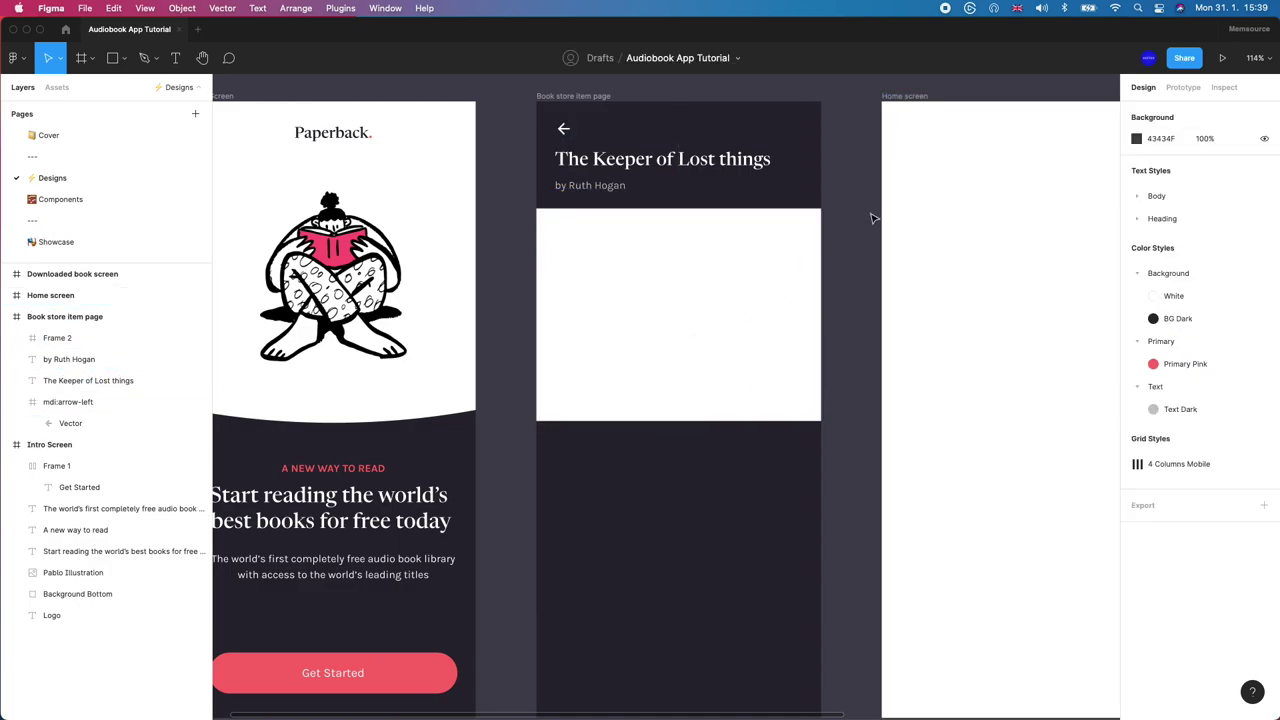
click(731, 280)
click(1241, 487)
click(1145, 588)
click(857, 290)
Step: Switch Frame 2's fill from the white style to an image fill
drag(857, 328, 812, 333)
click(686, 277)
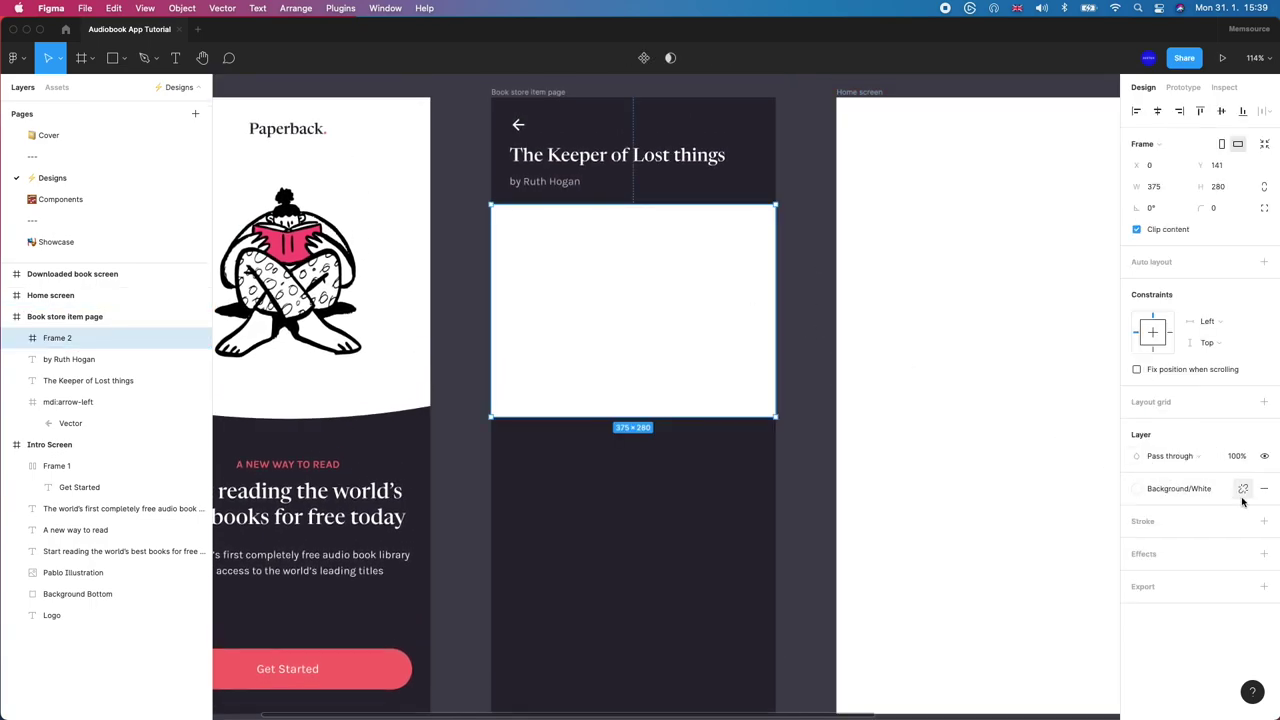
click(1245, 490)
click(1136, 510)
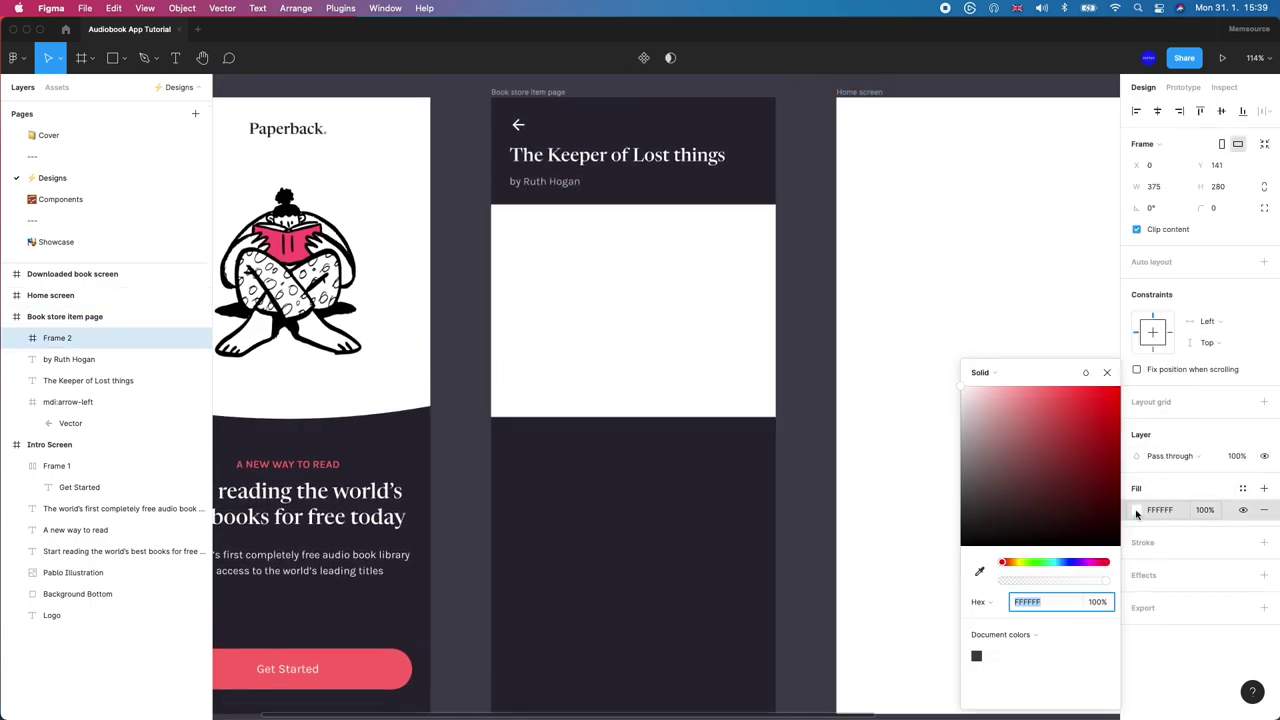
click(995, 379)
click(1015, 451)
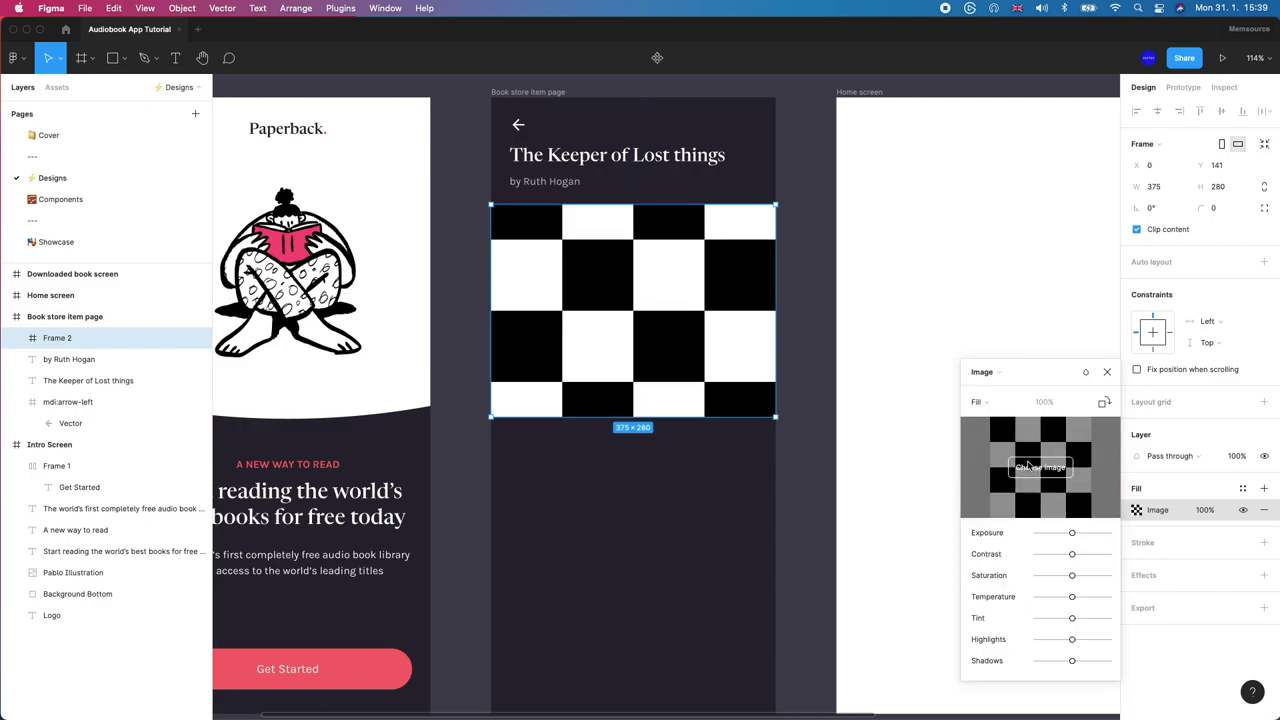
click(1031, 466)
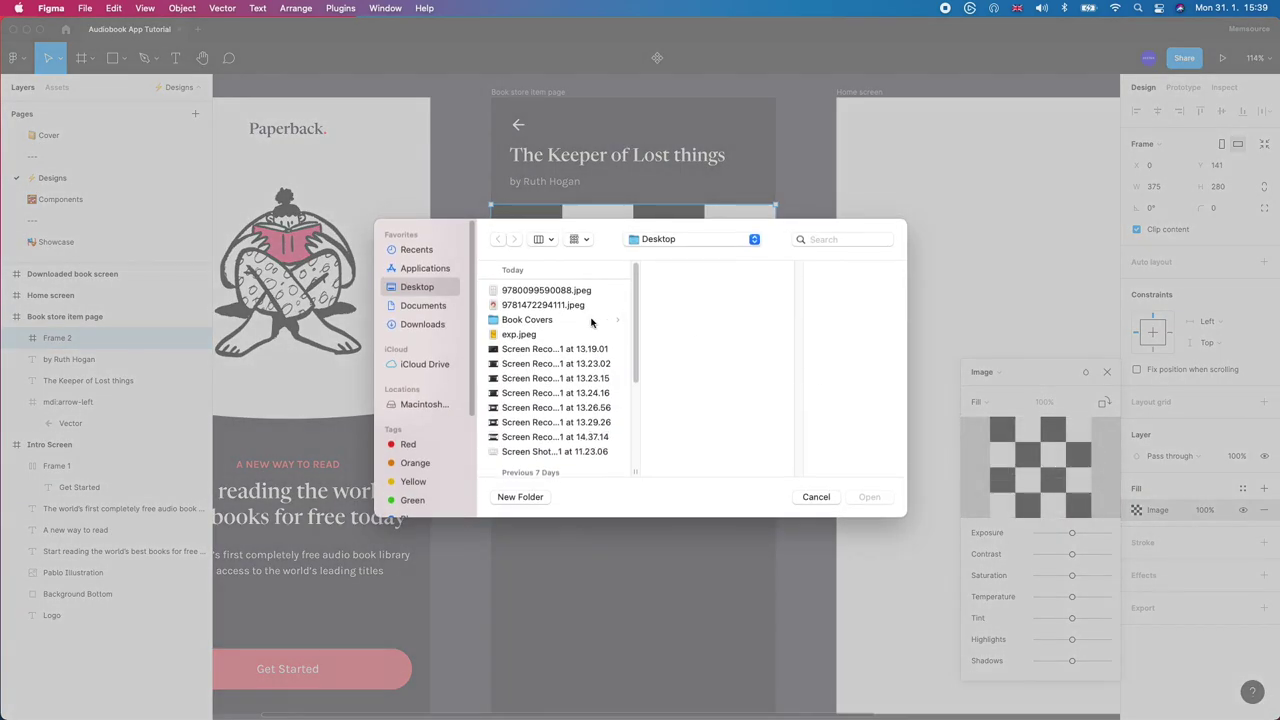
click(596, 321)
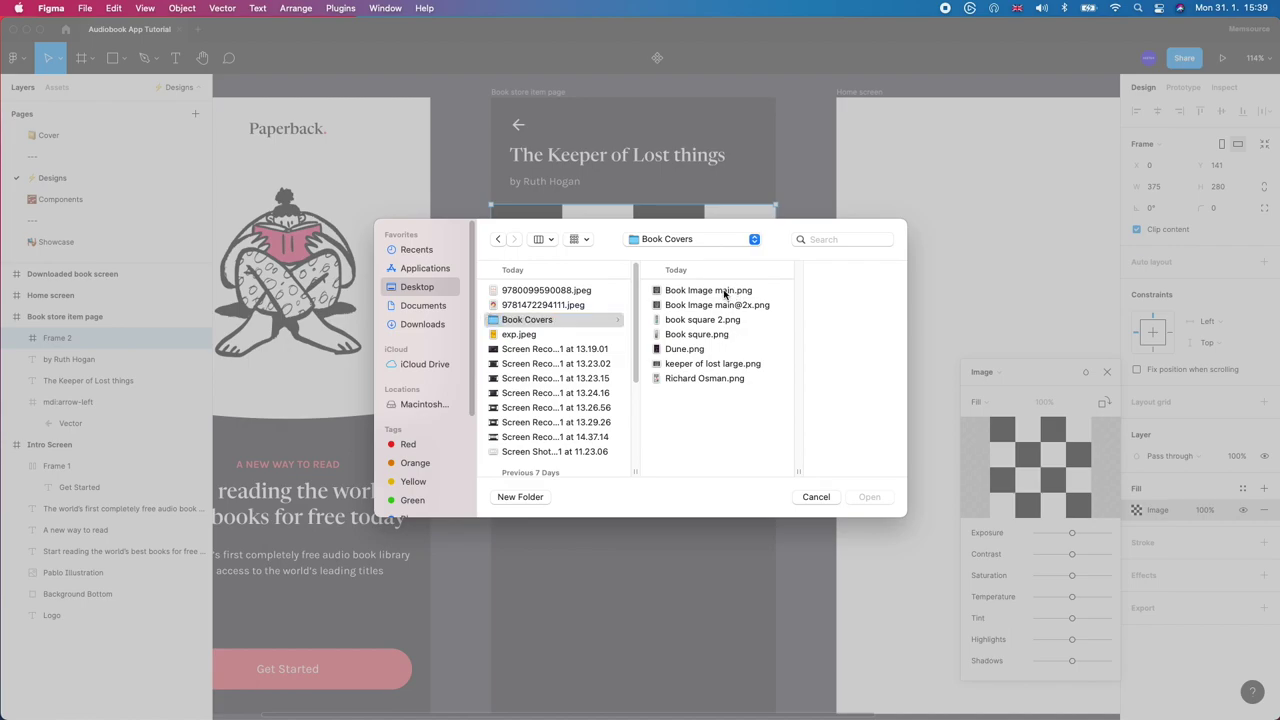
click(725, 292)
click(710, 306)
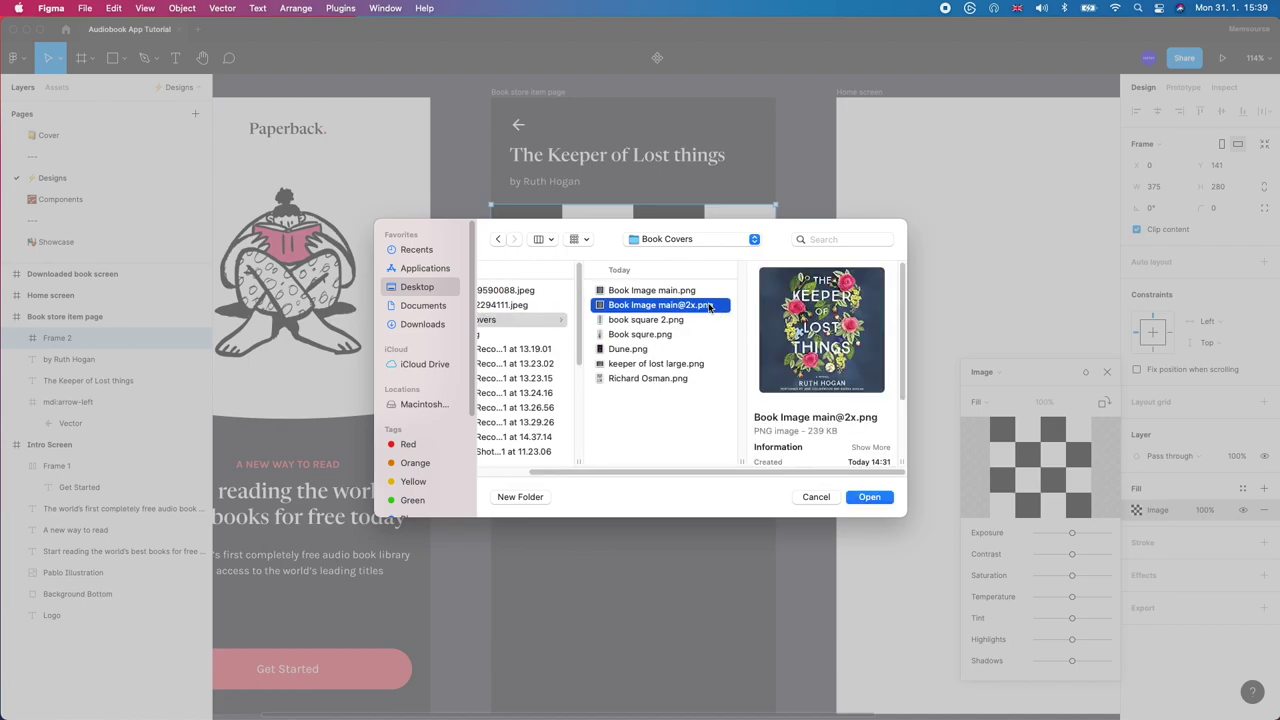
double_click(700, 306)
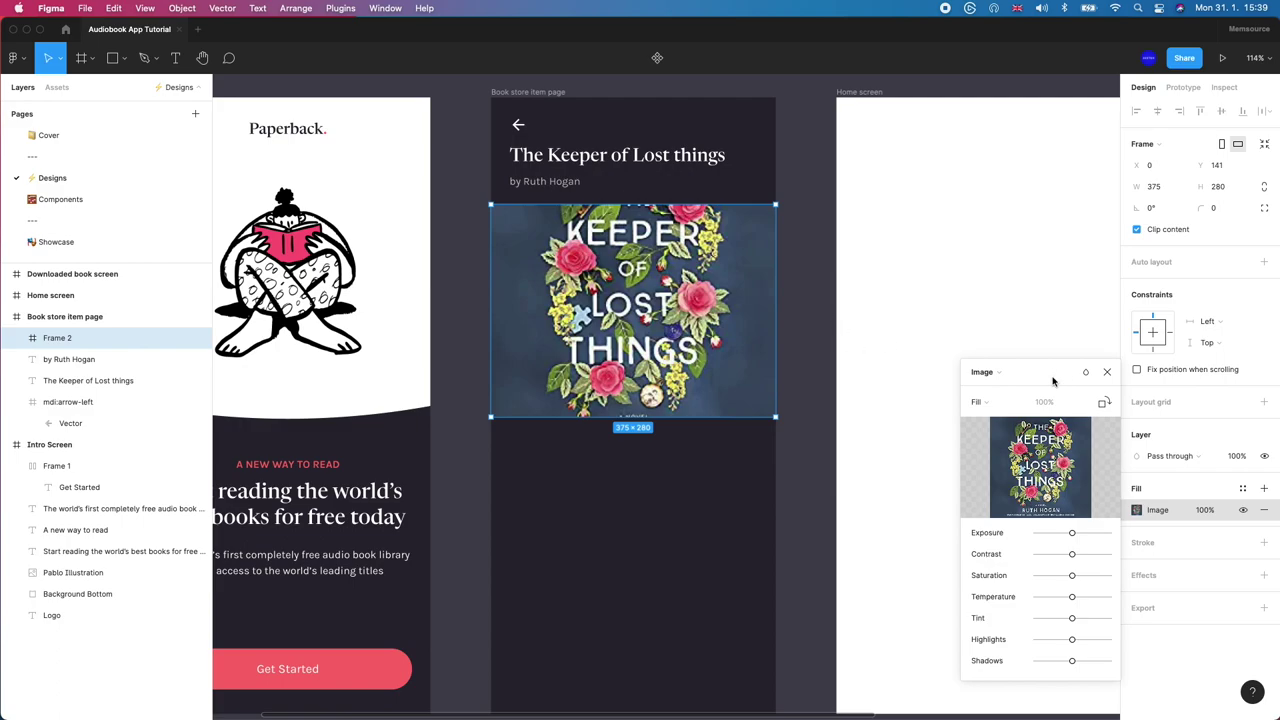
click(690, 338)
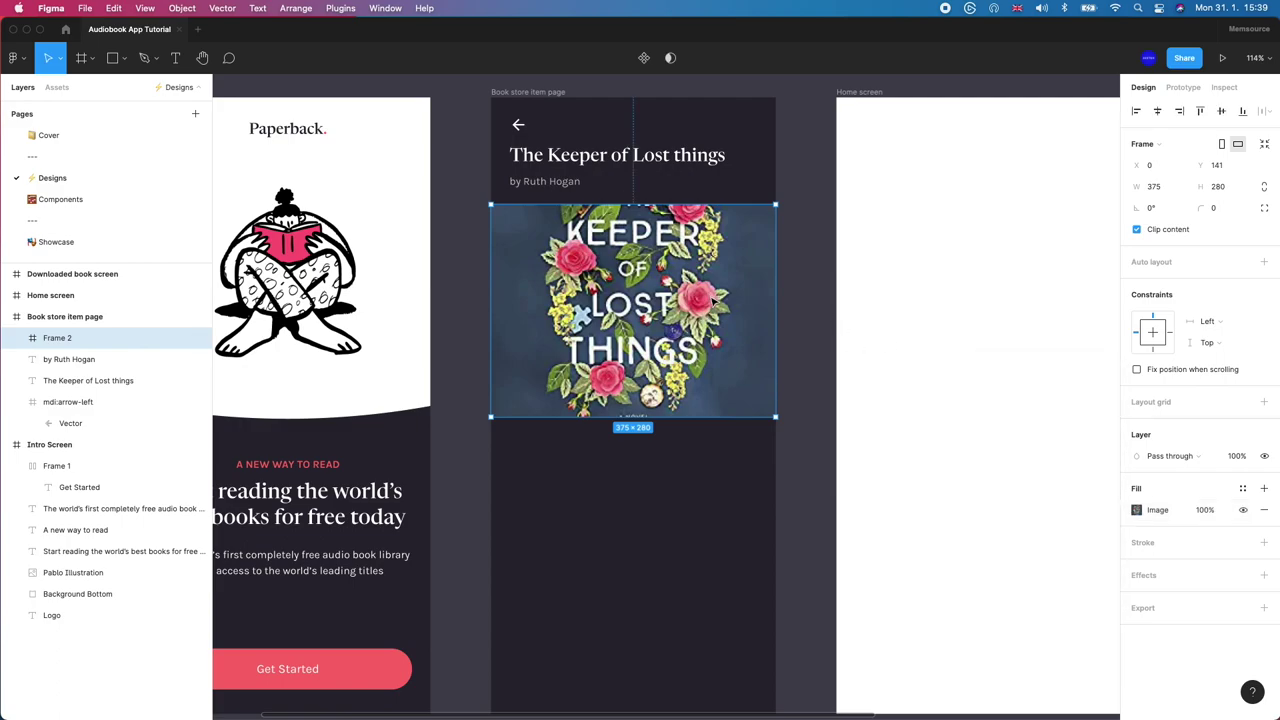
drag(712, 299, 712, 302)
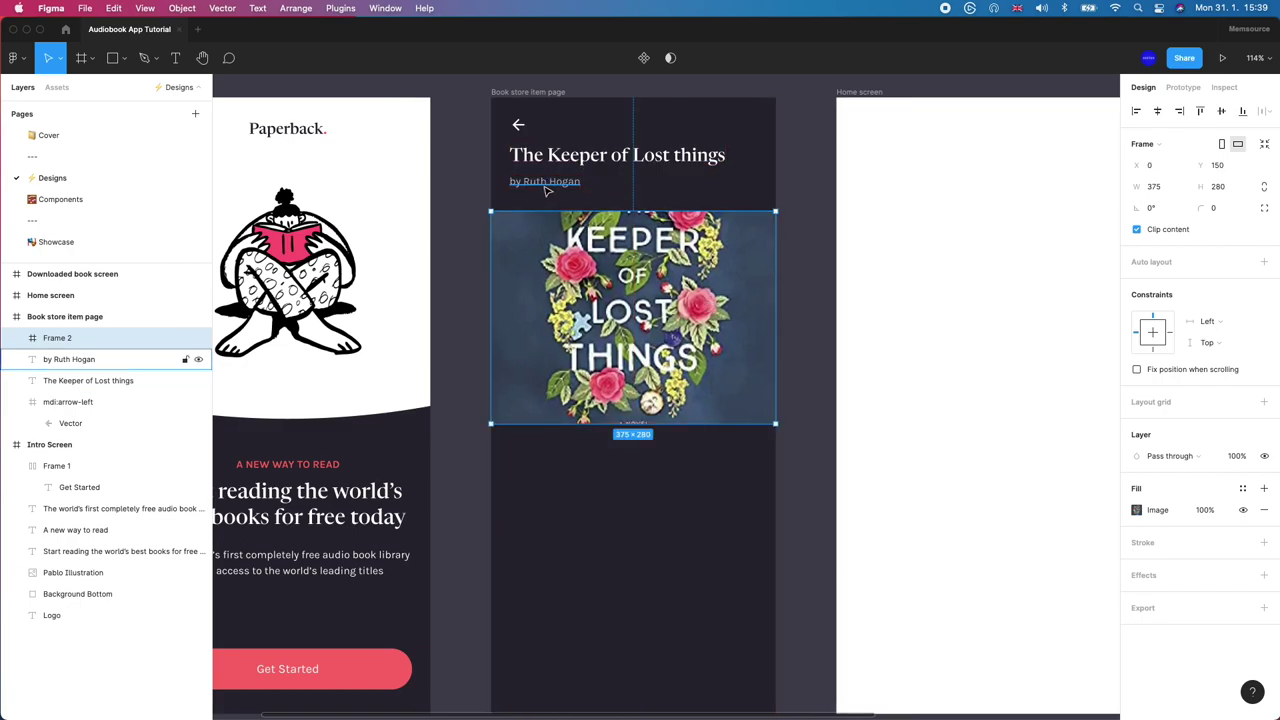
drag(546, 222, 546, 213)
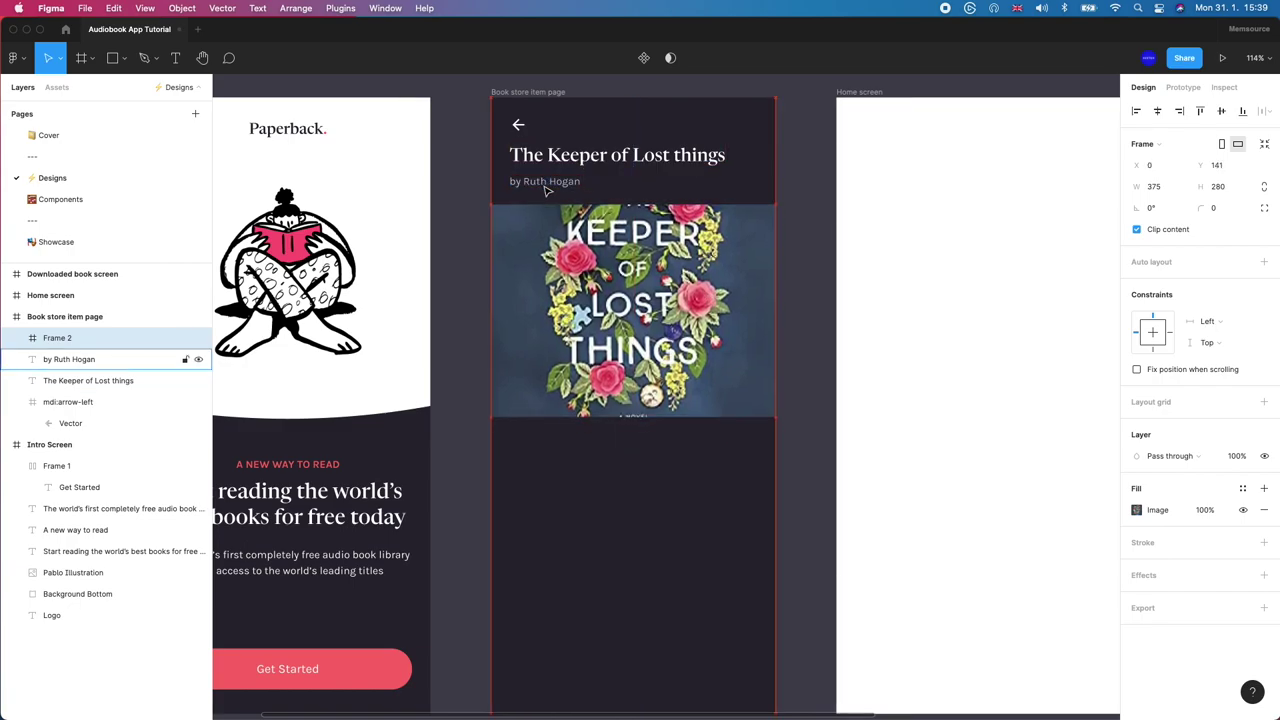
Step: Set the cover image fill to Crop mode and shift the image down inside the frame
click(484, 240)
scroll(484, 240, up, 1)
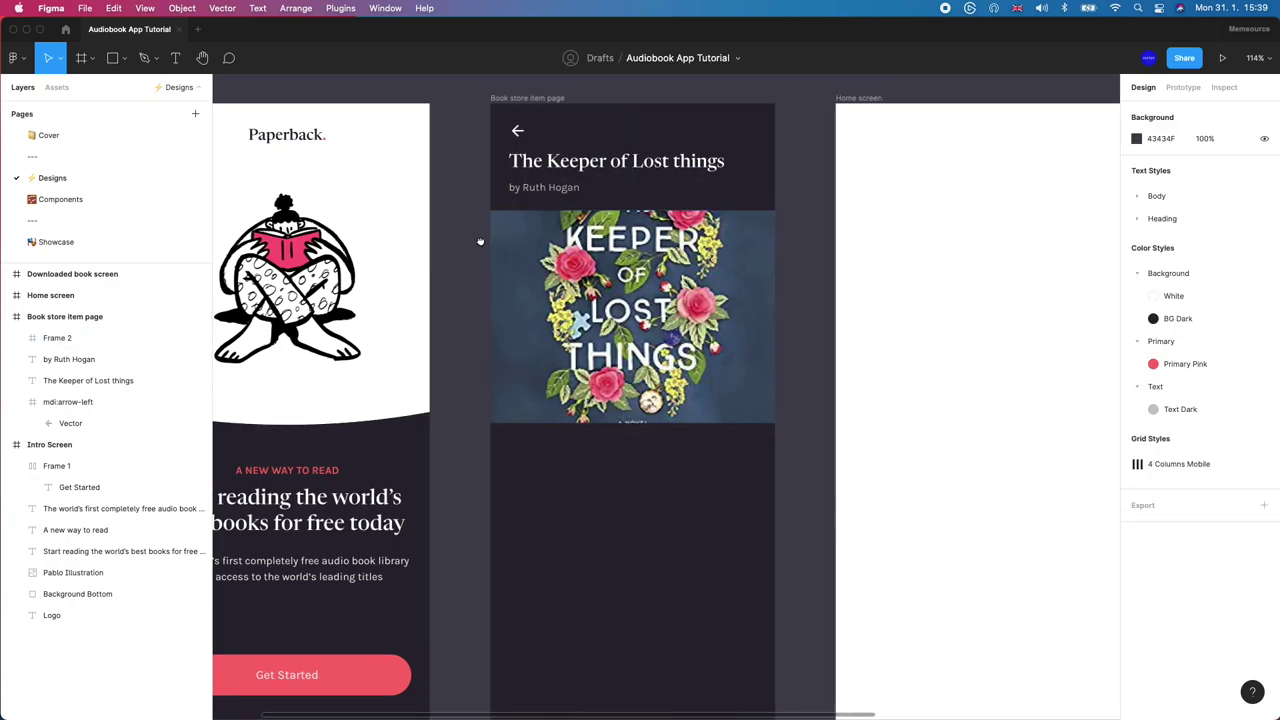
click(621, 286)
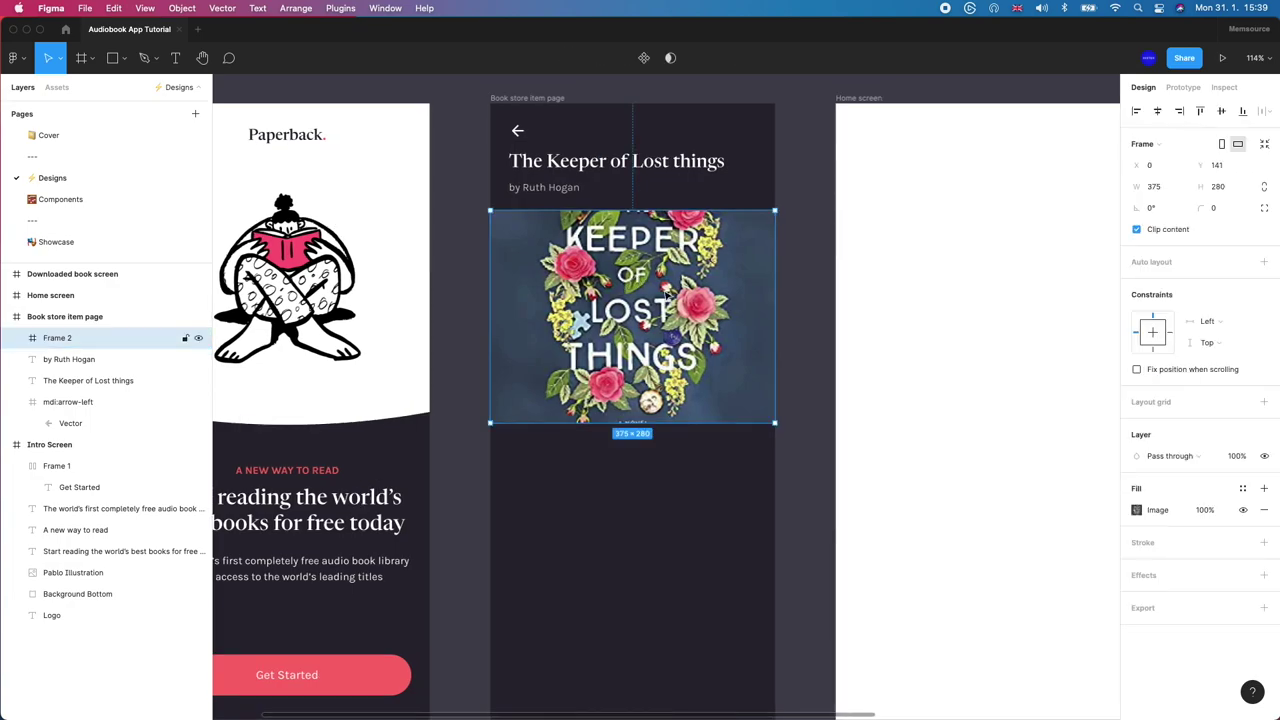
click(1137, 510)
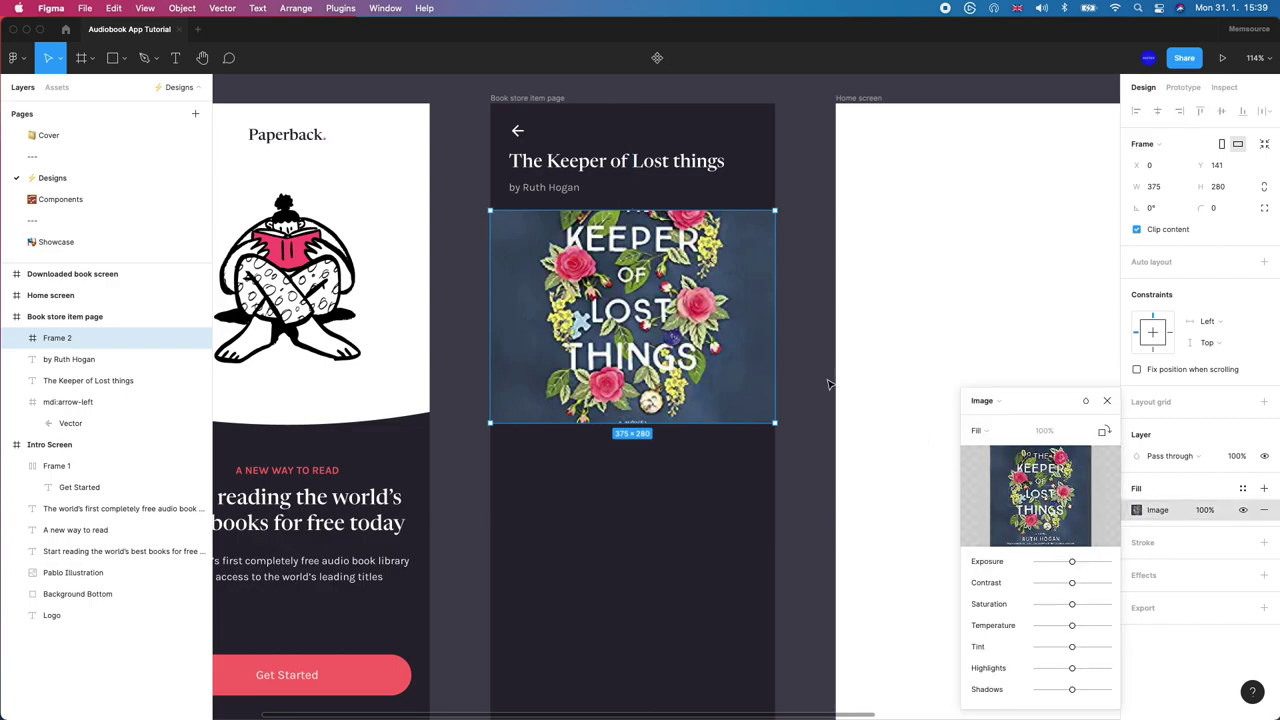
click(977, 430)
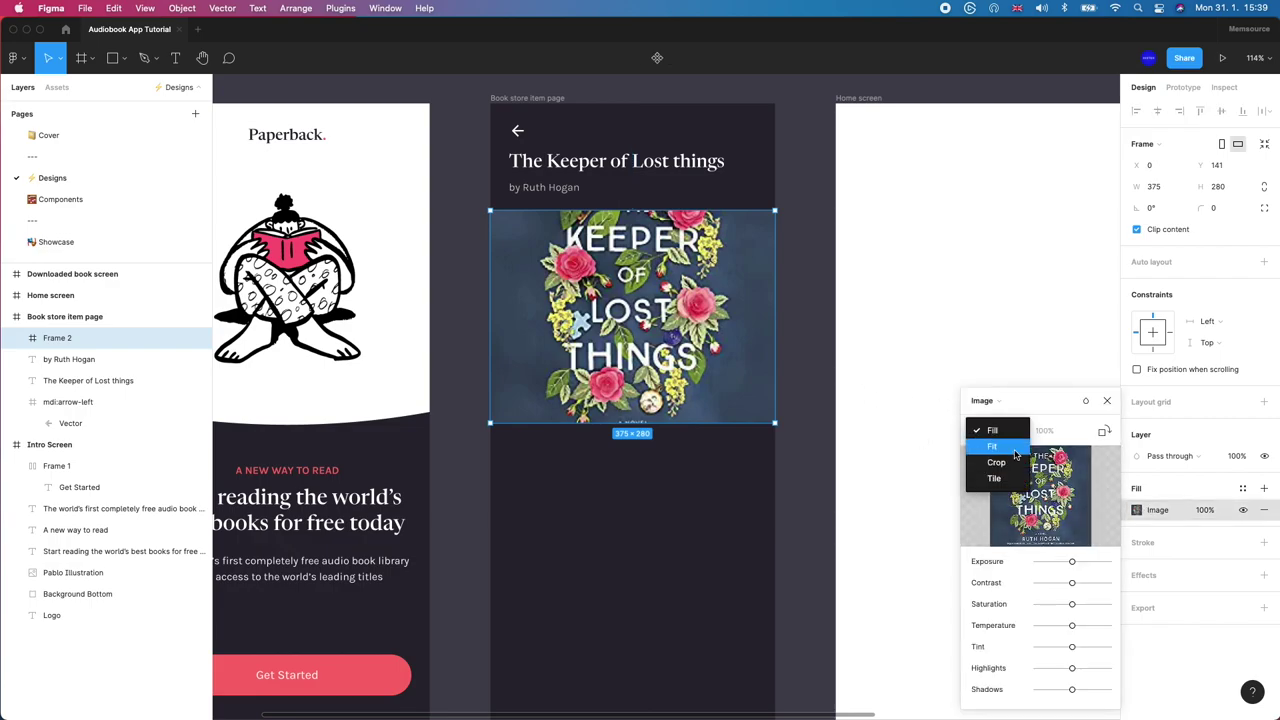
click(1000, 446)
key(ctrl+z)
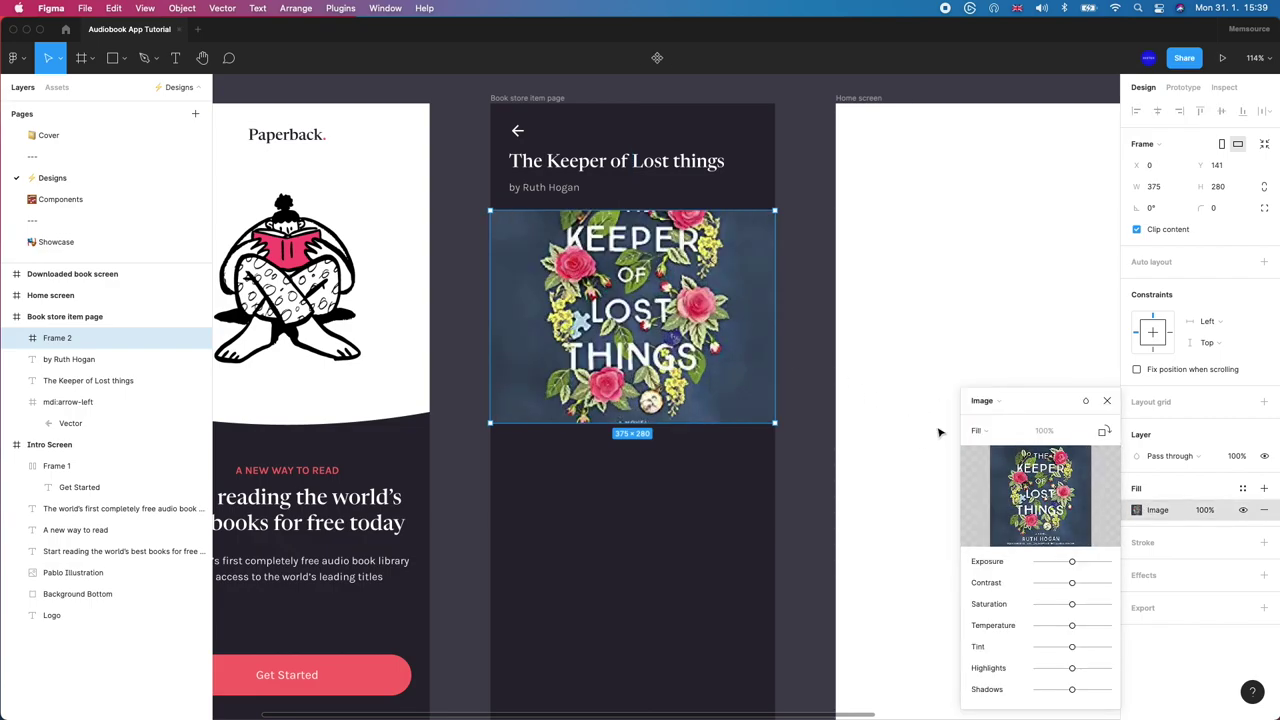
click(978, 431)
click(1006, 462)
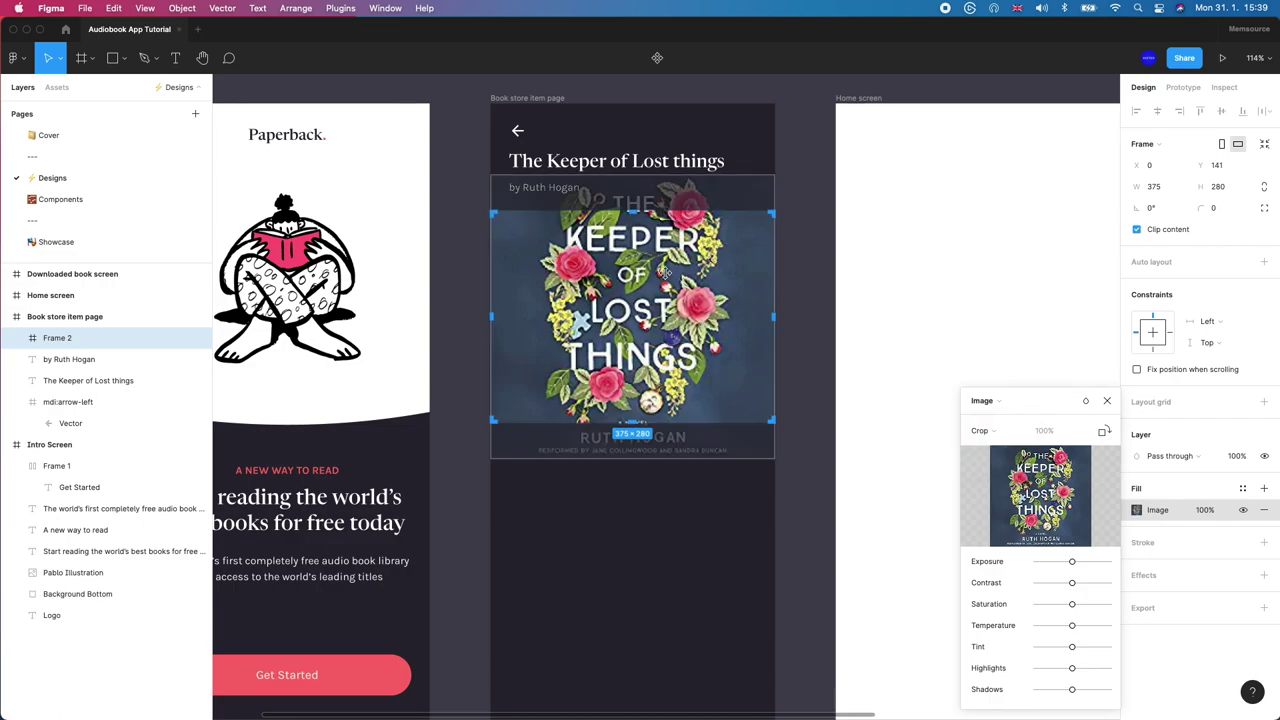
drag(665, 273, 662, 308)
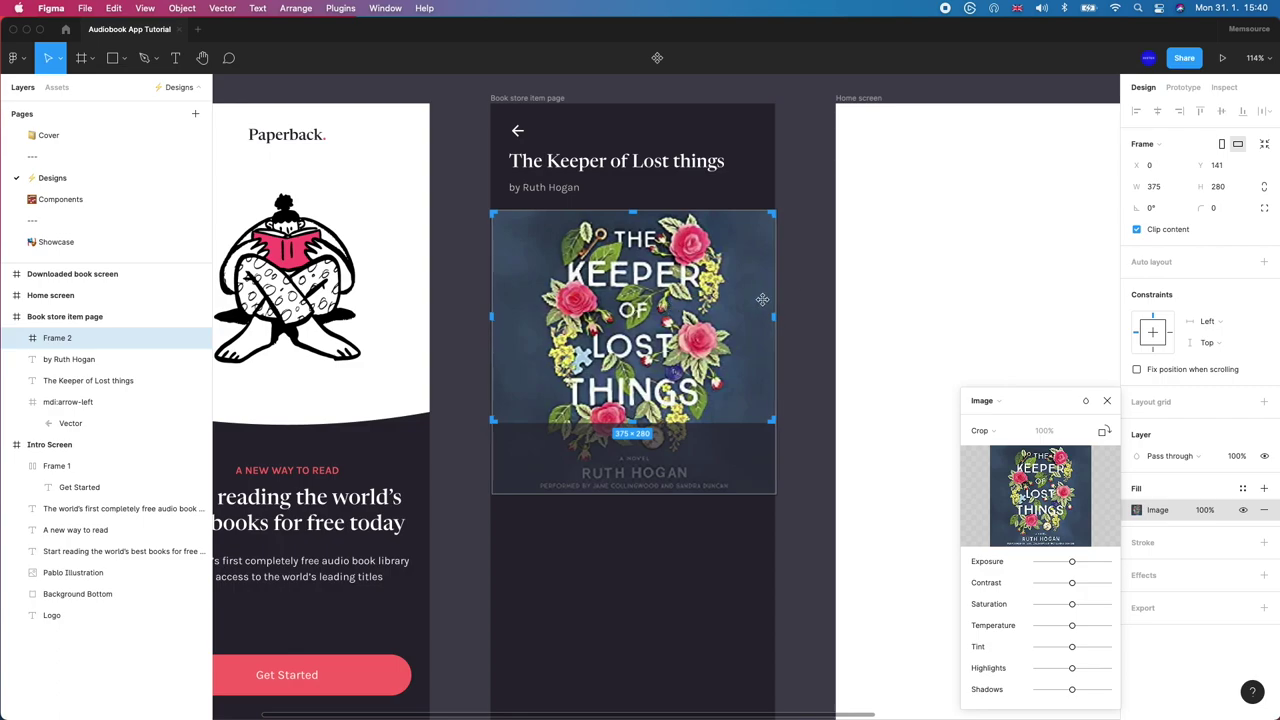
click(810, 260)
Step: Fine-tune the cover image's crop position so its flowered title fills the frame
click(813, 254)
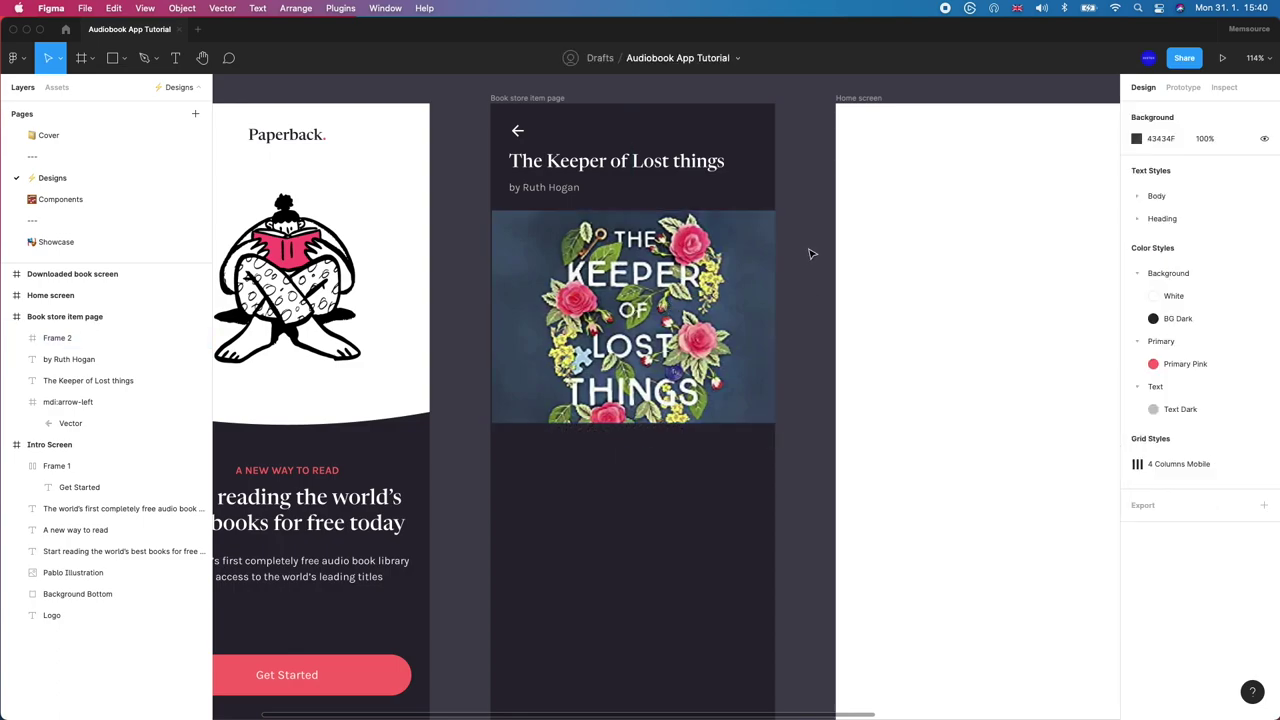
click(630, 266)
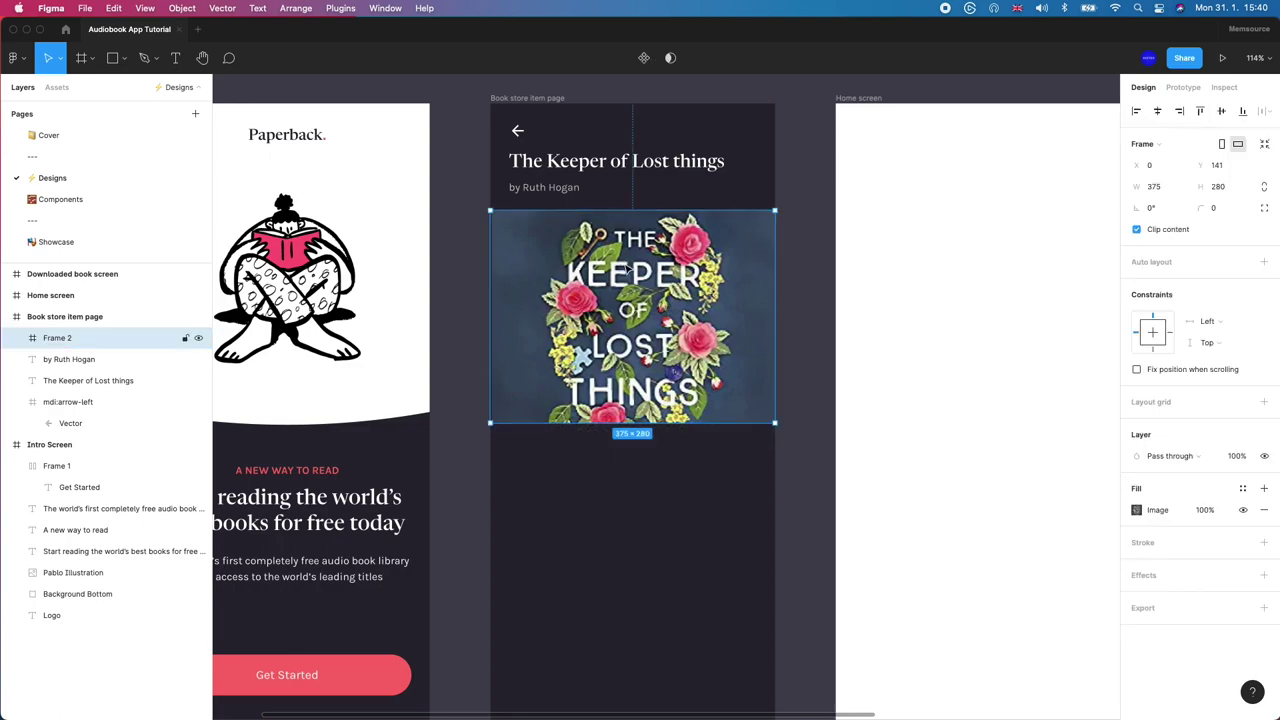
click(1136, 511)
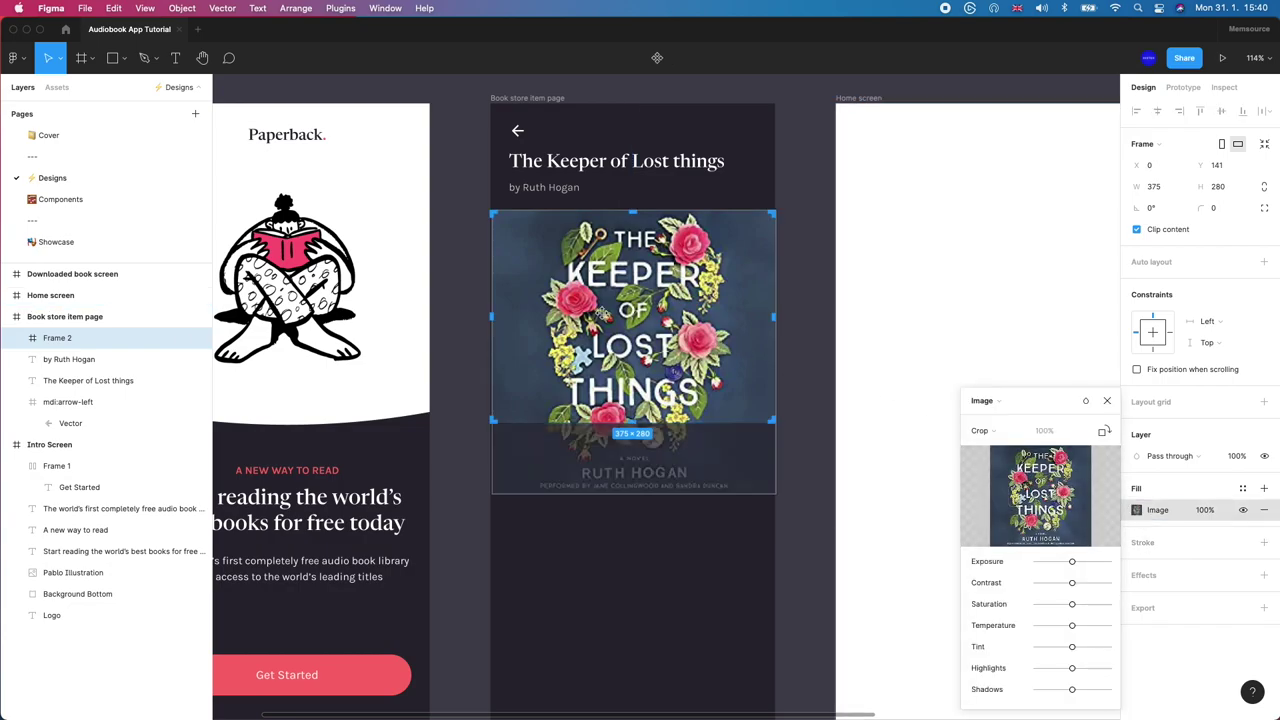
drag(602, 314, 601, 313)
key(Escape)
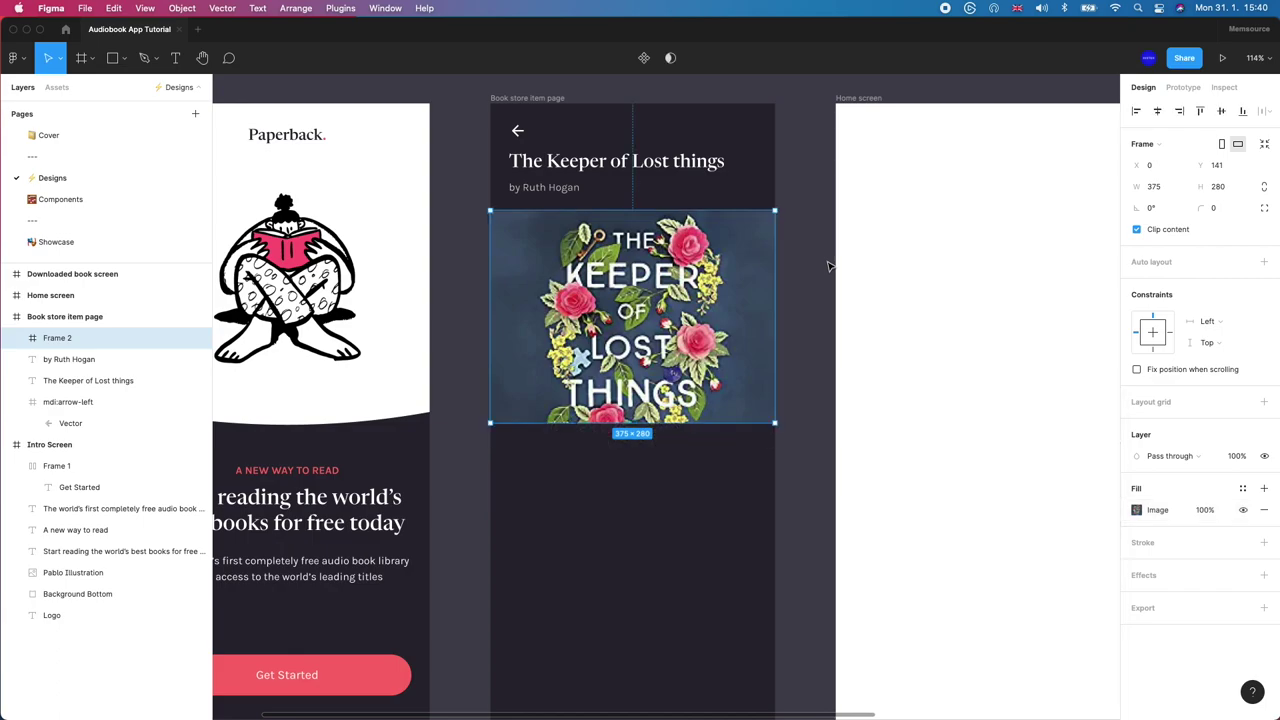
click(824, 268)
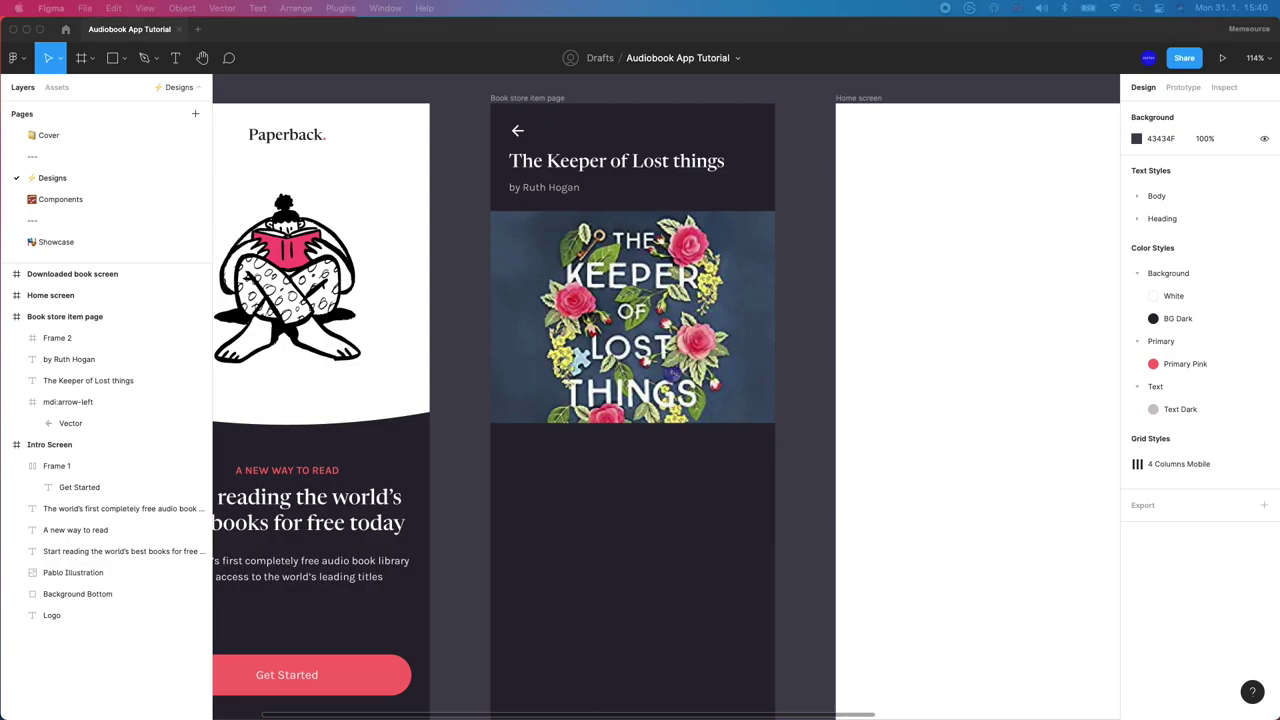
click(583, 277)
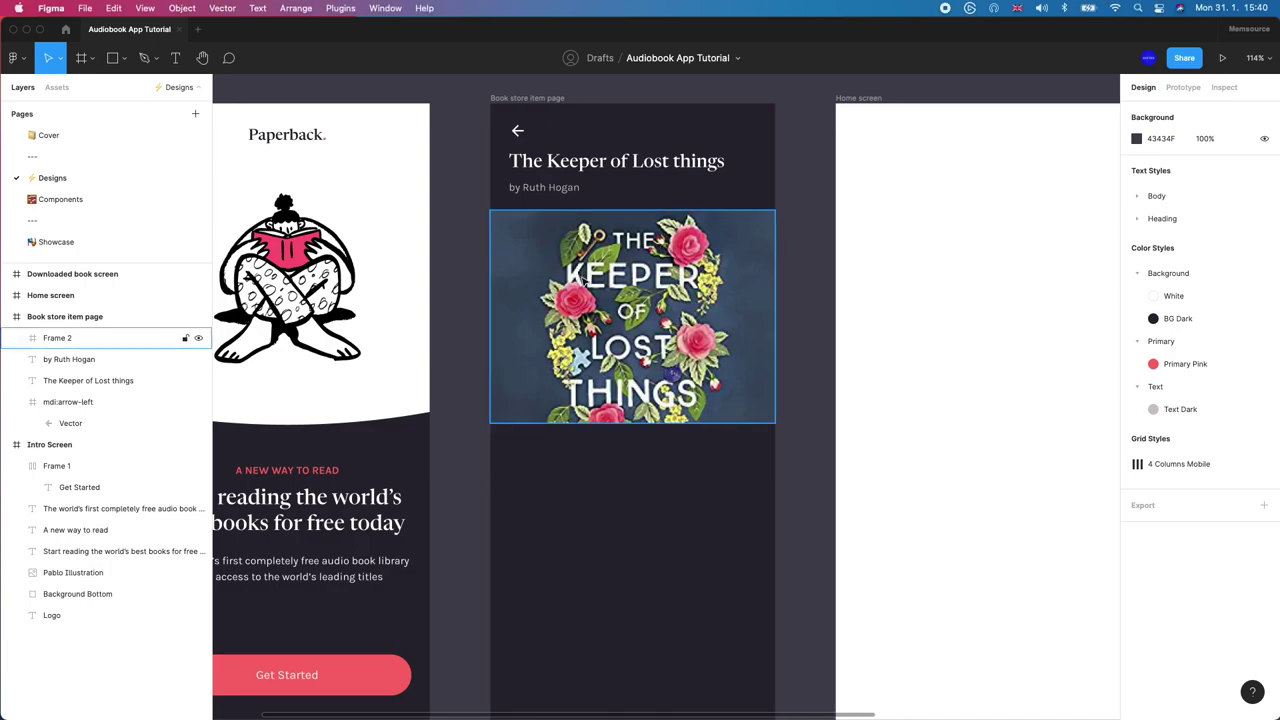
click(578, 276)
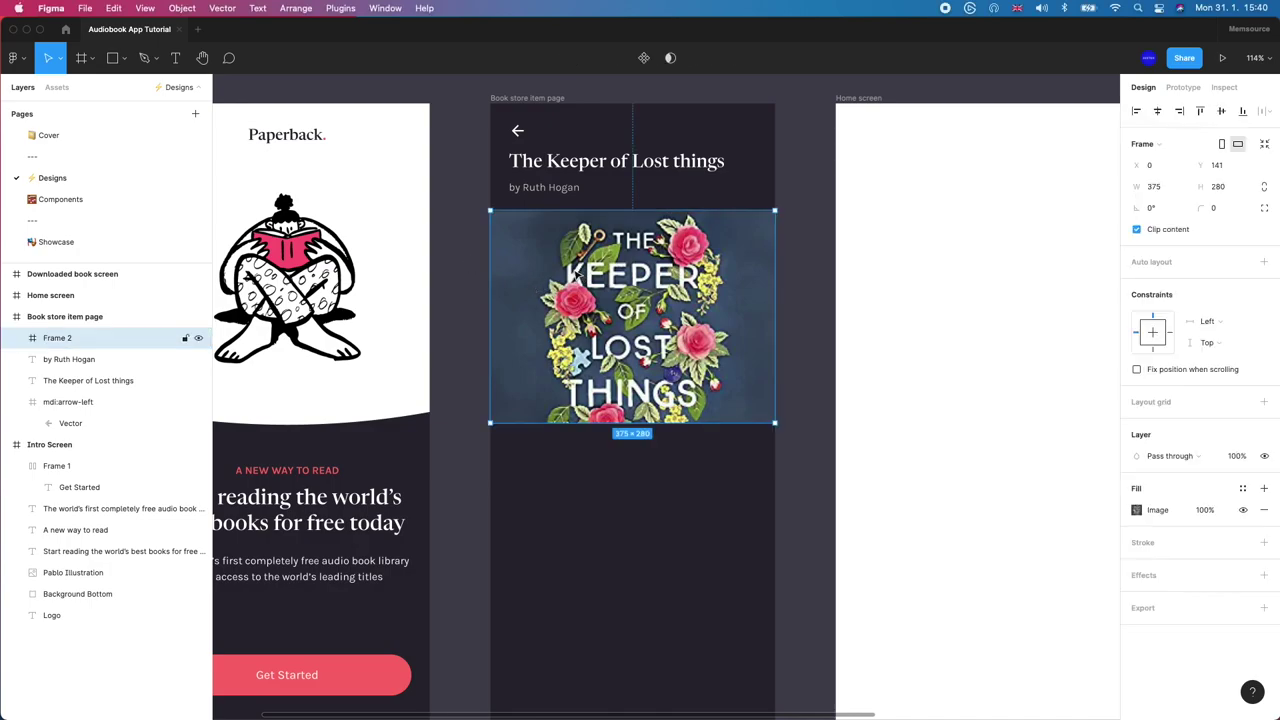
Step: Draw a full-width line along the cover's bottom edge with a Background/White stroke
click(425, 273)
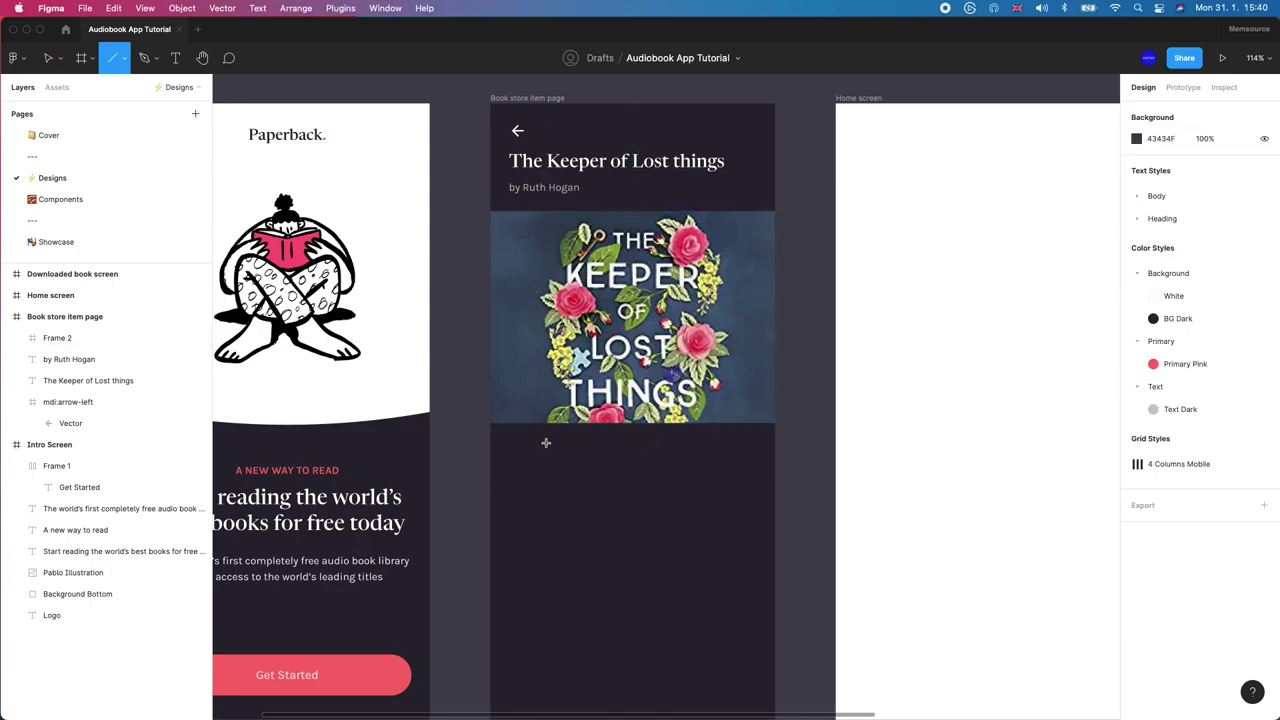
drag(500, 439, 776, 445)
drag(499, 439, 537, 431)
click(1242, 391)
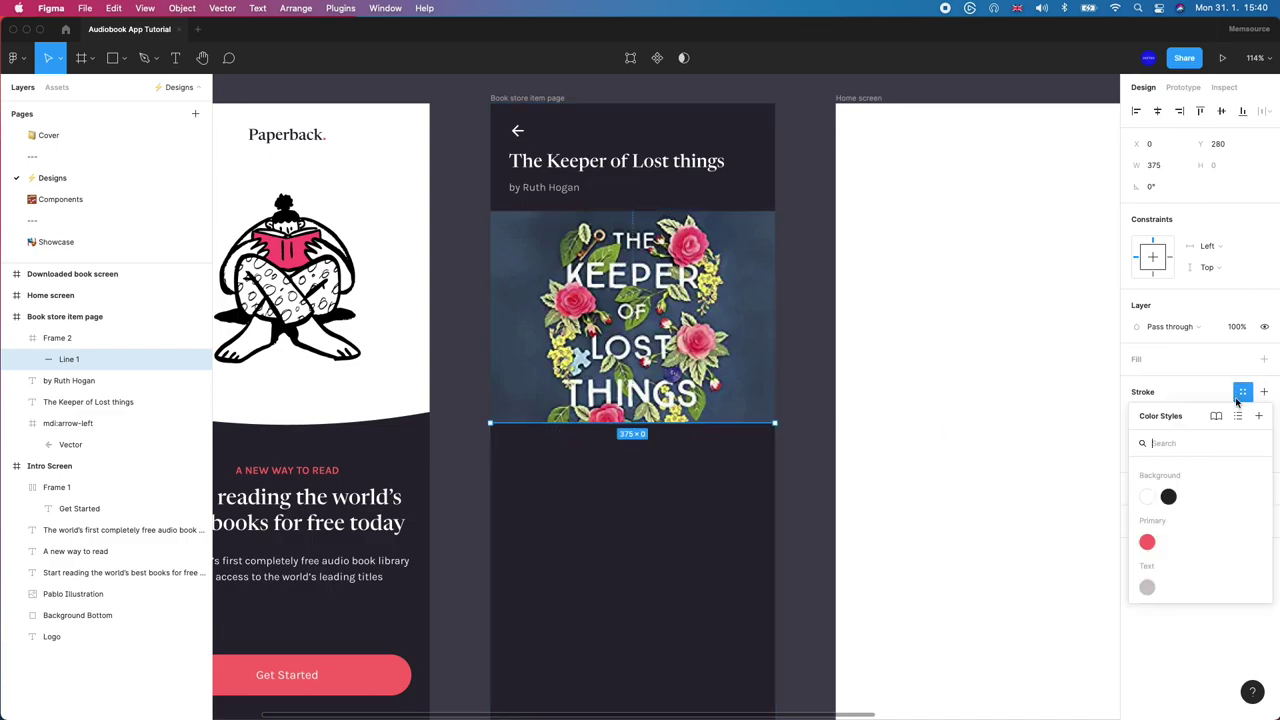
click(1147, 497)
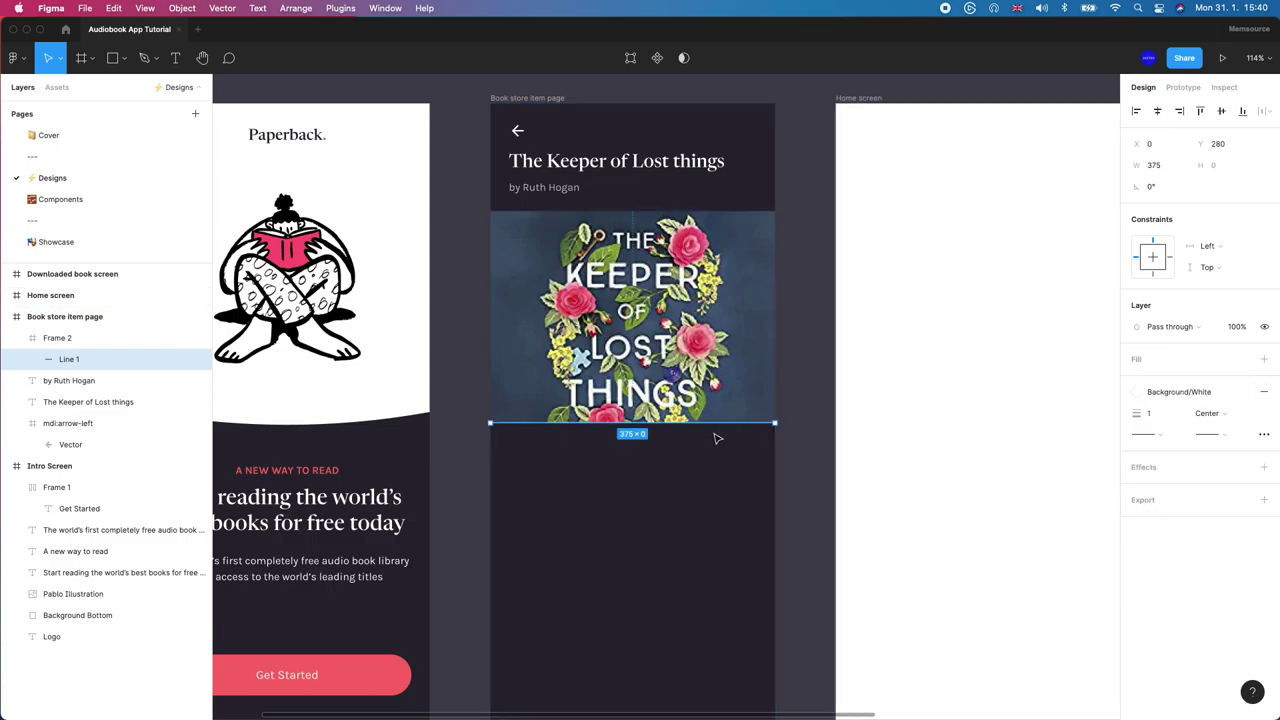
click(1052, 432)
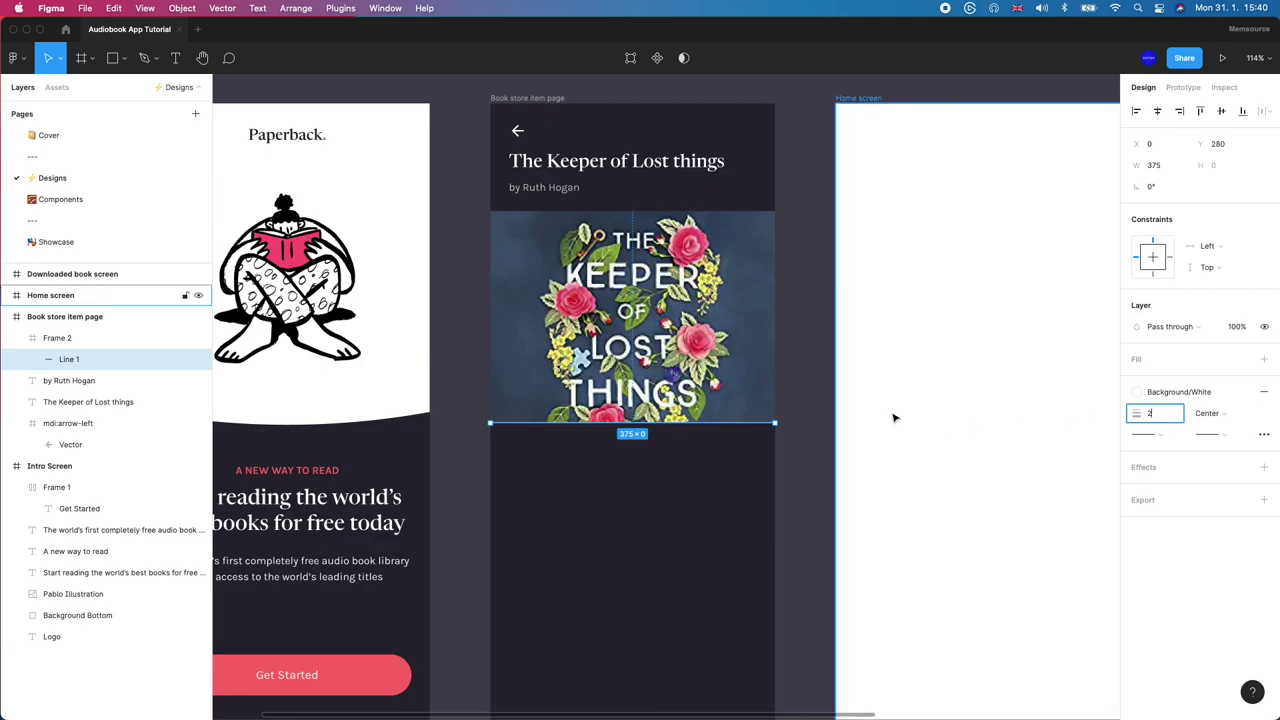
Step: Duplicate the line, move the copy to the cover's top edge and nudge it down one pixel
click(727, 422)
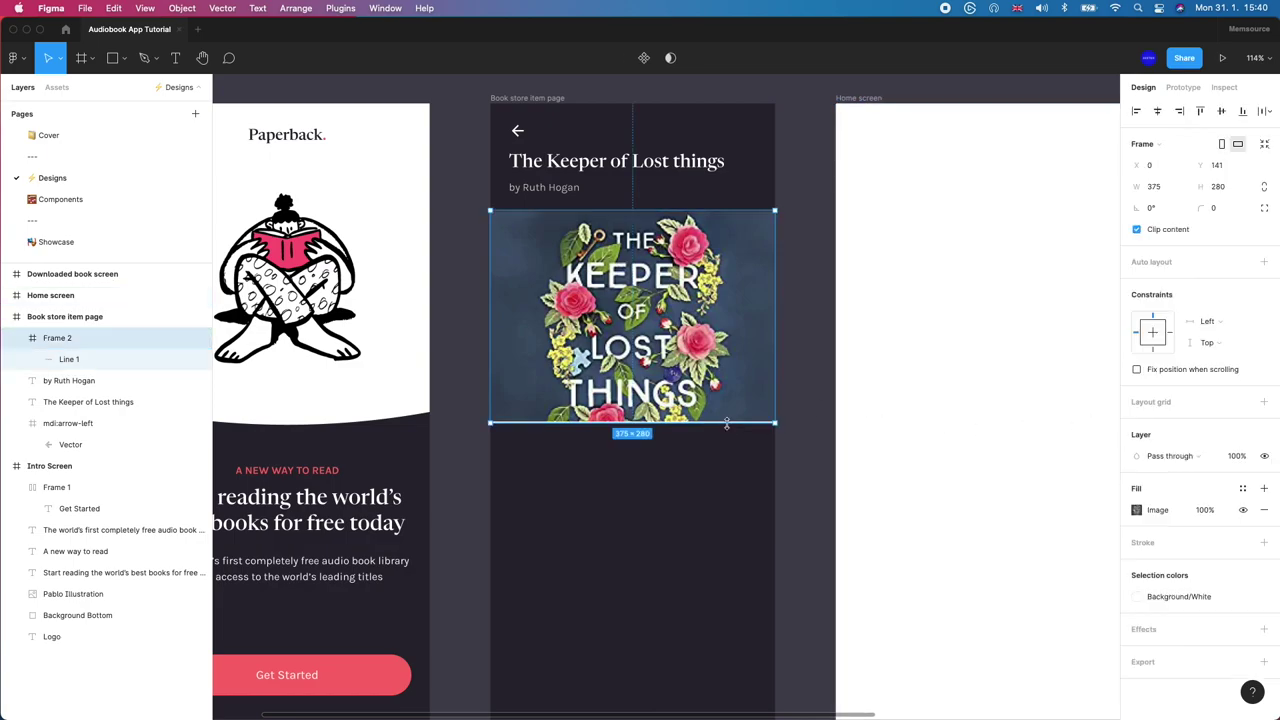
click(120, 359)
key(super+c)
key(super+v)
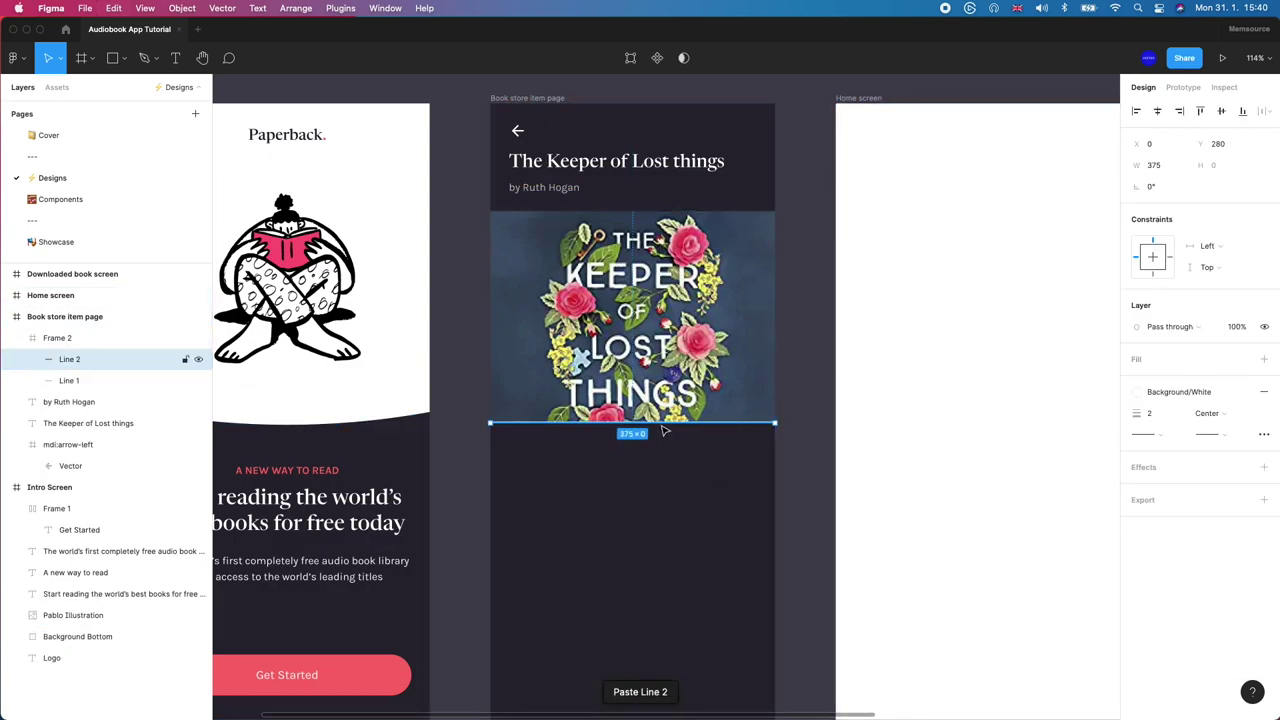
drag(665, 430, 692, 220)
click(808, 221)
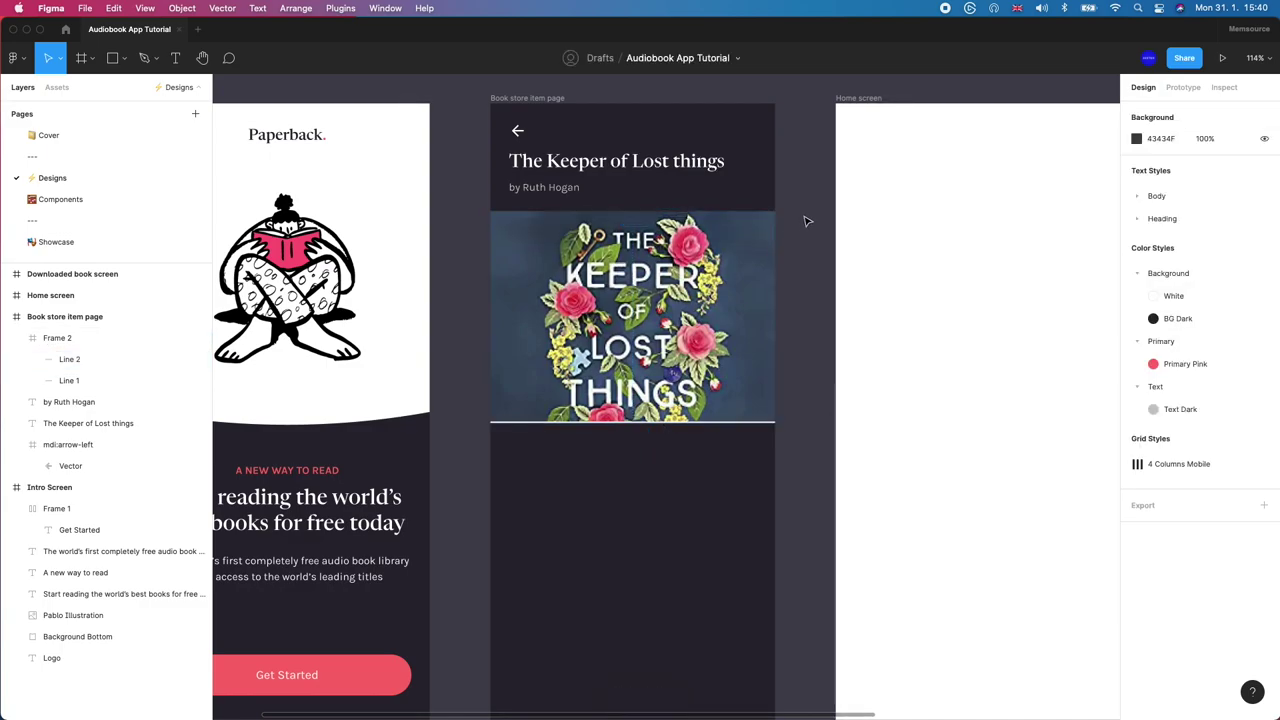
click(707, 212)
key(Down)
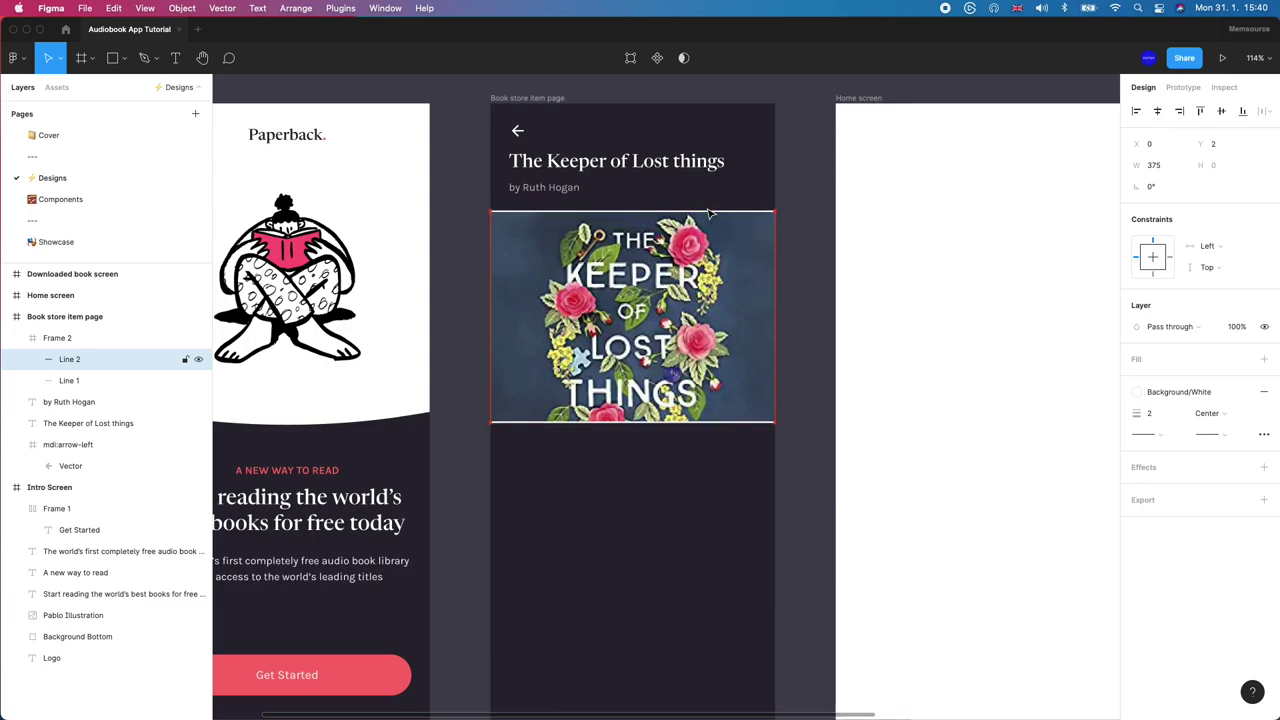
Step: Rename the cover frame layer to 'Hero Imaeg'
click(798, 236)
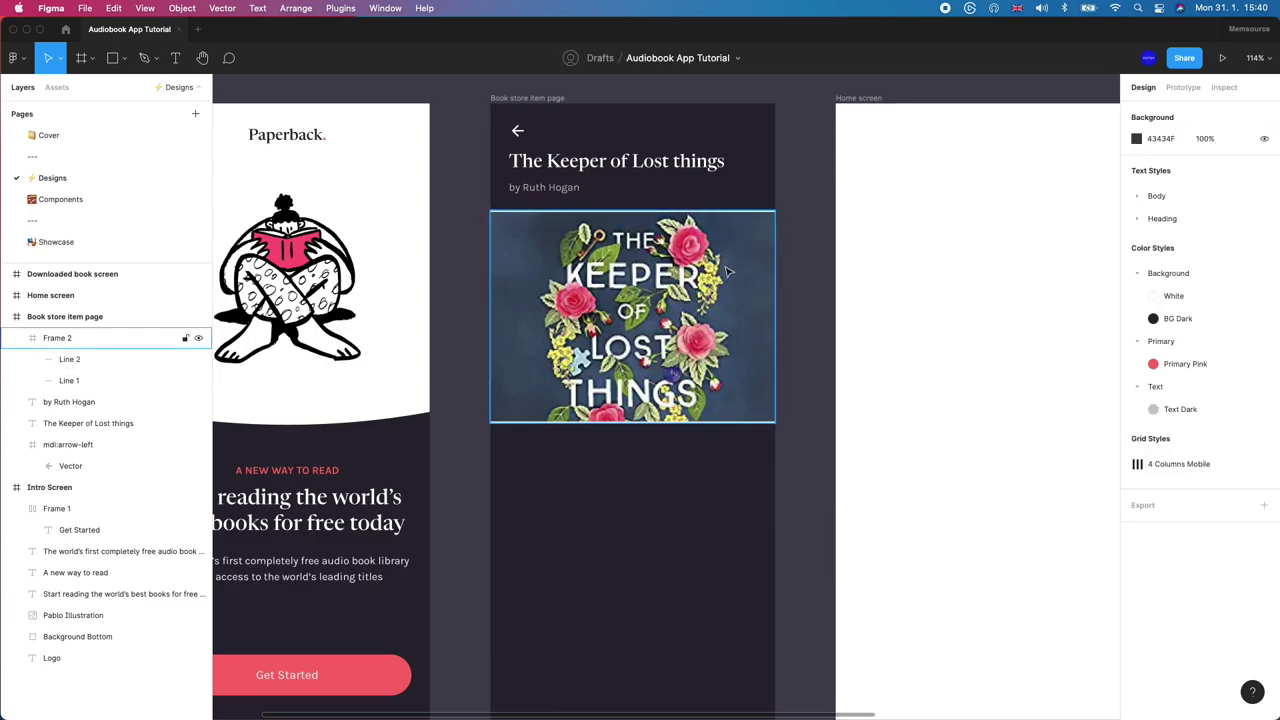
click(75, 338)
double_click(75, 338)
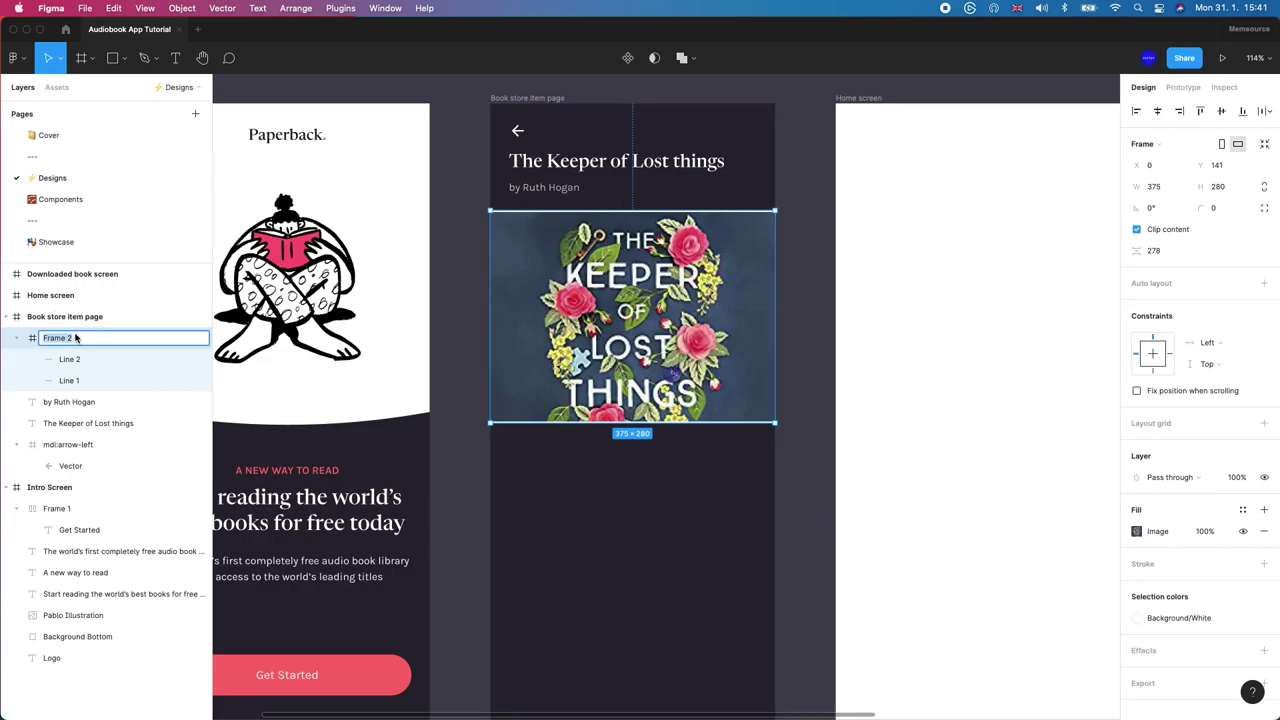
text(Hero Imaeg)
key(Return)
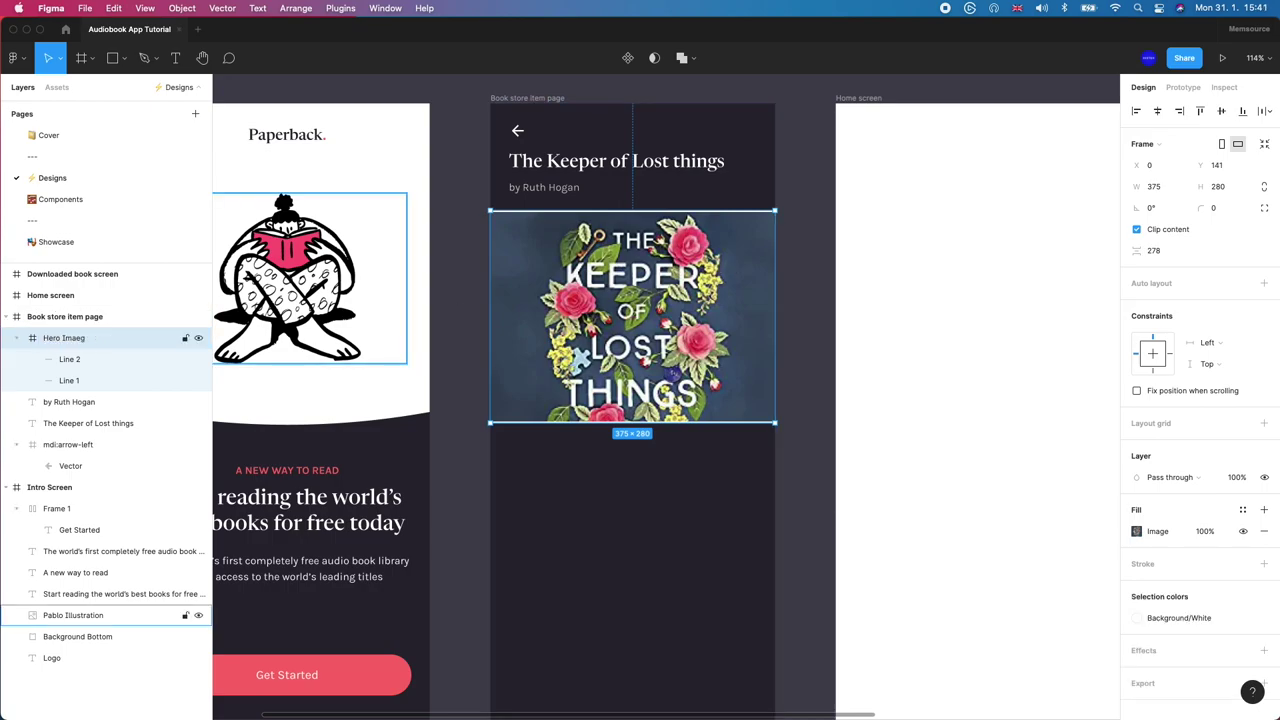
Step: Rename the author, title and back-arrow layers to Author, Title and Icon _Back
click(72, 403)
double_click(72, 403)
text(Author)
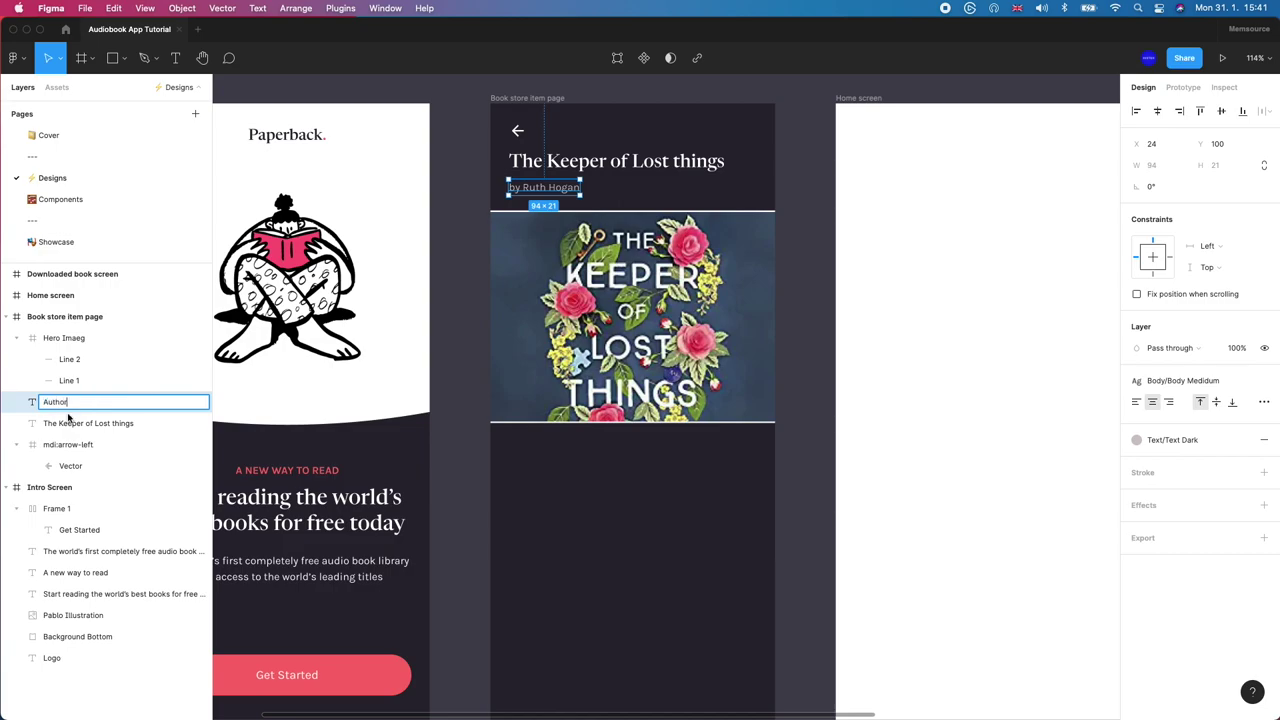
double_click(63, 423)
text(Title)
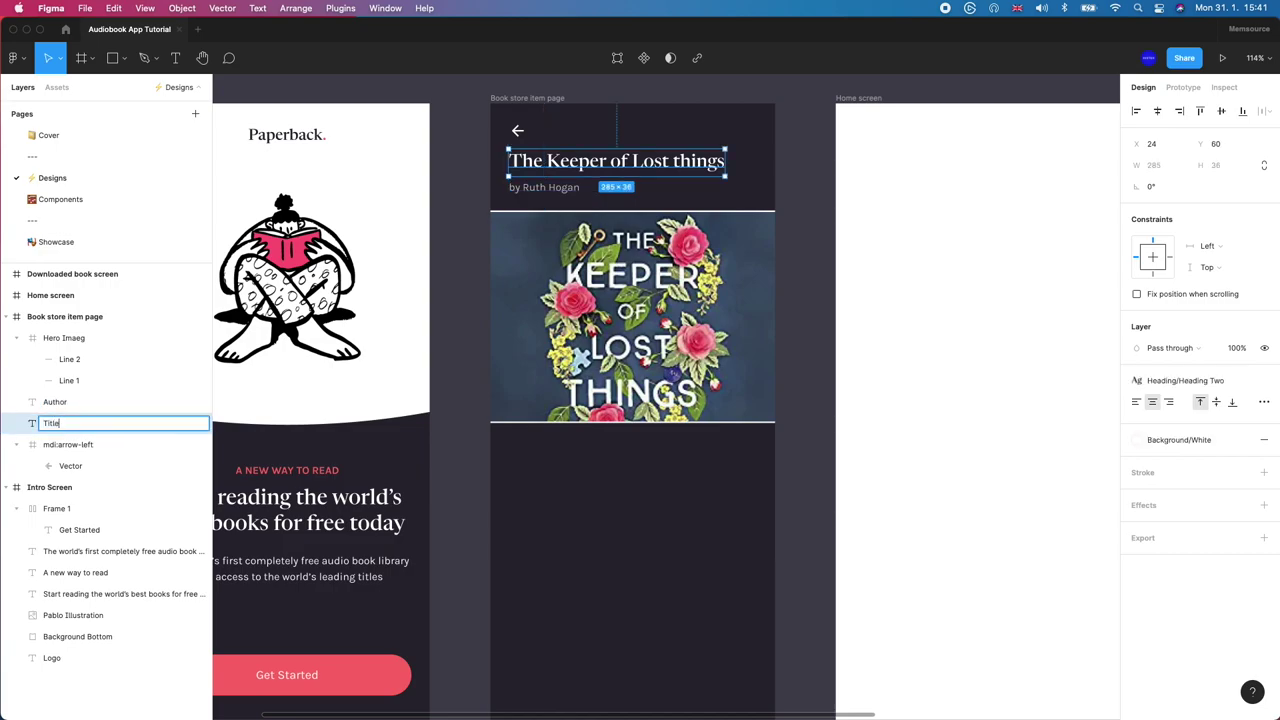
double_click(68, 444)
text(Icon _)
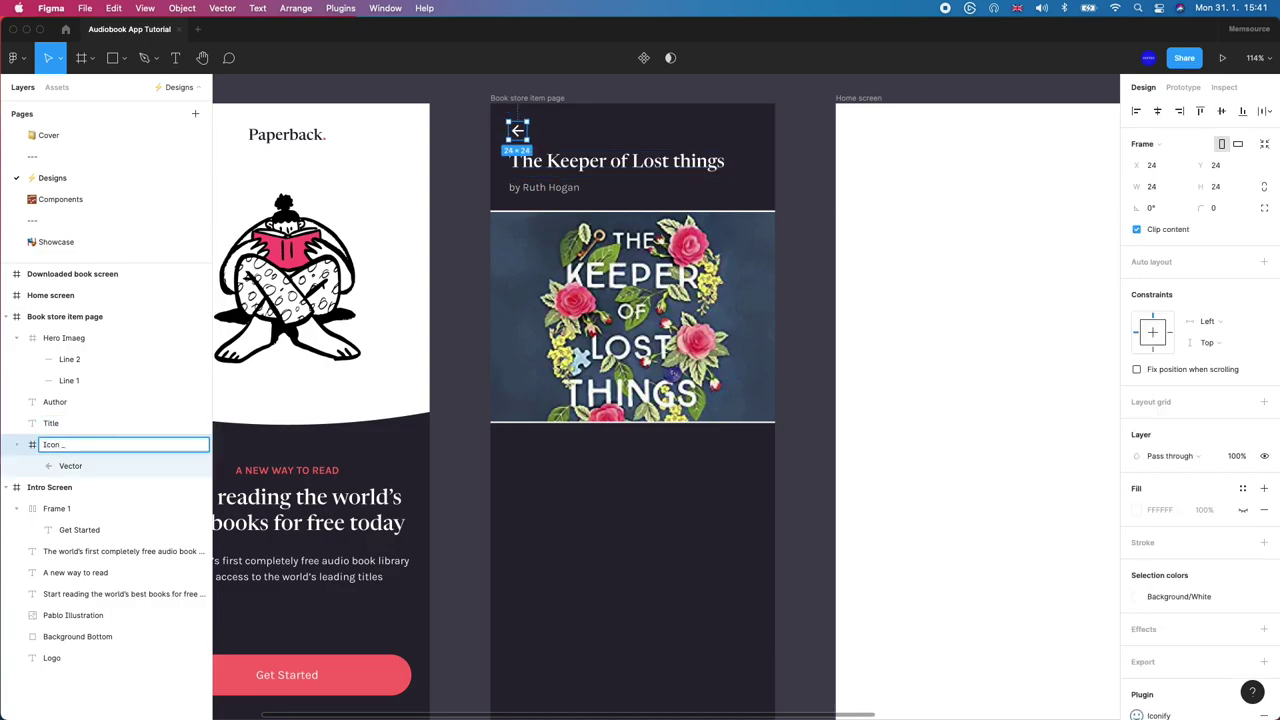
text(Back)
key(Return)
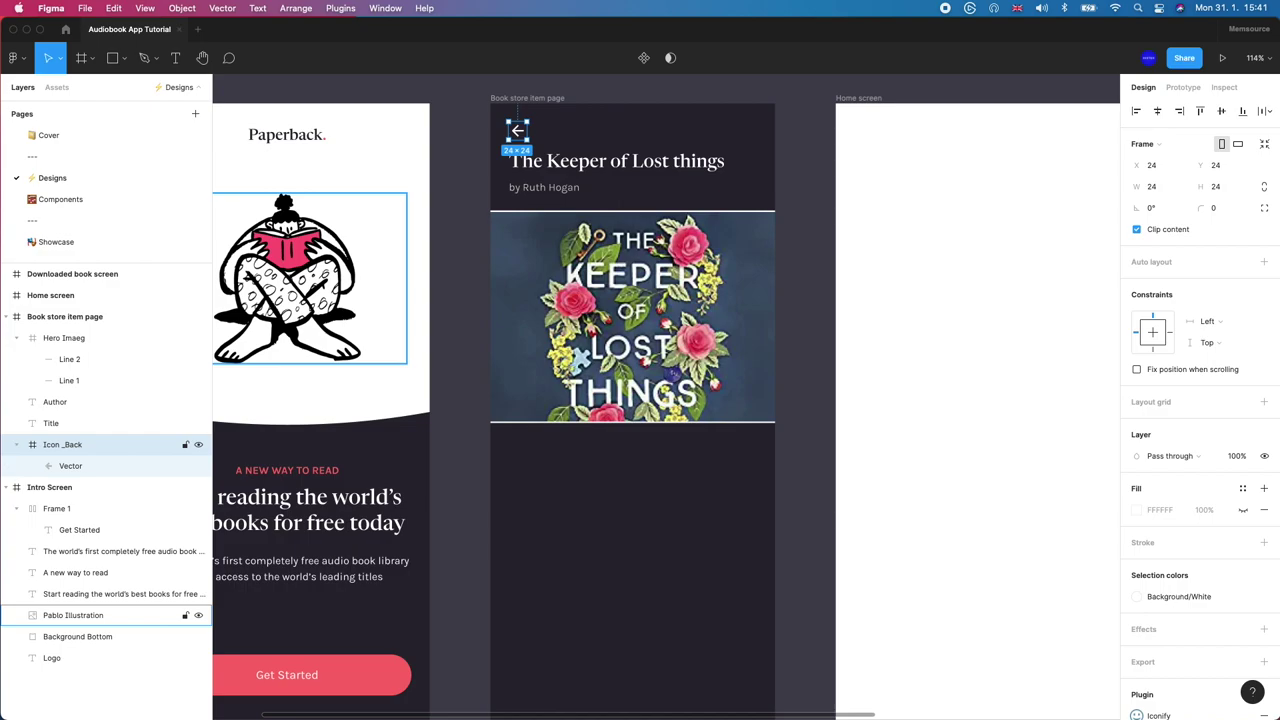
Step: Collapse the layer groups and correct the misspelled 'Hero Imaeg' layer to 'Hero Image'
click(17, 444)
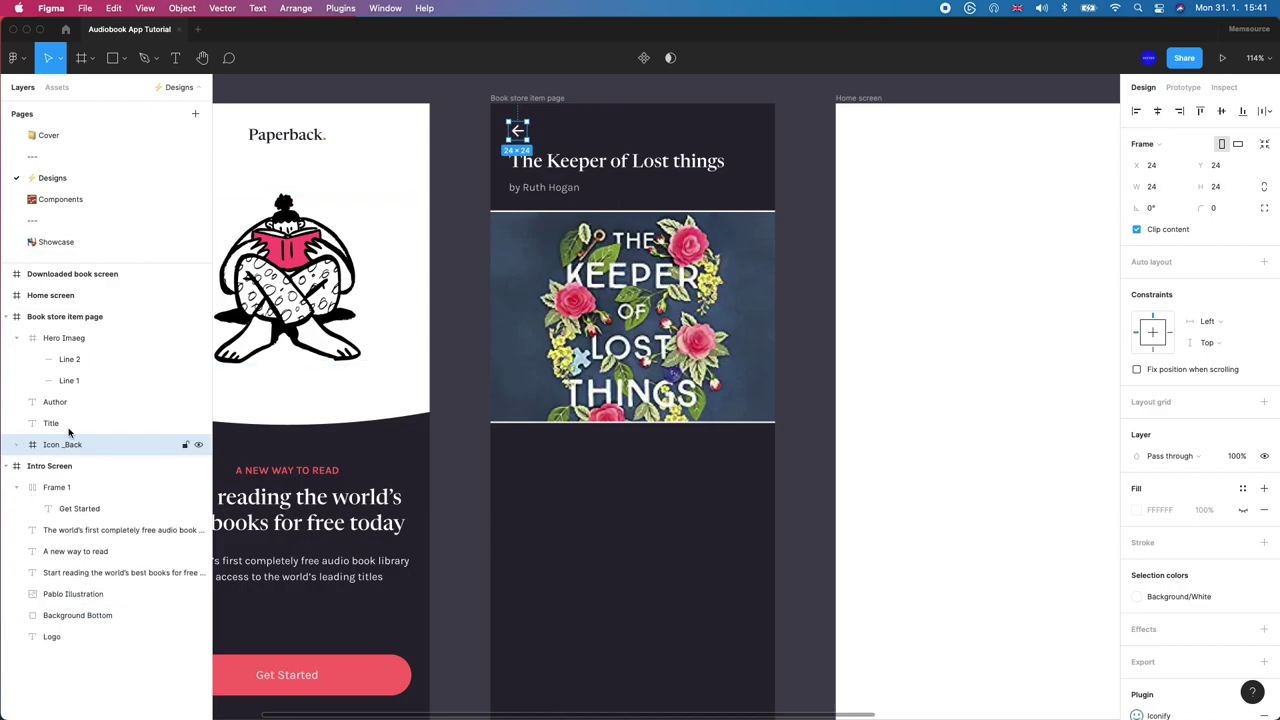
click(17, 343)
double_click(80, 338)
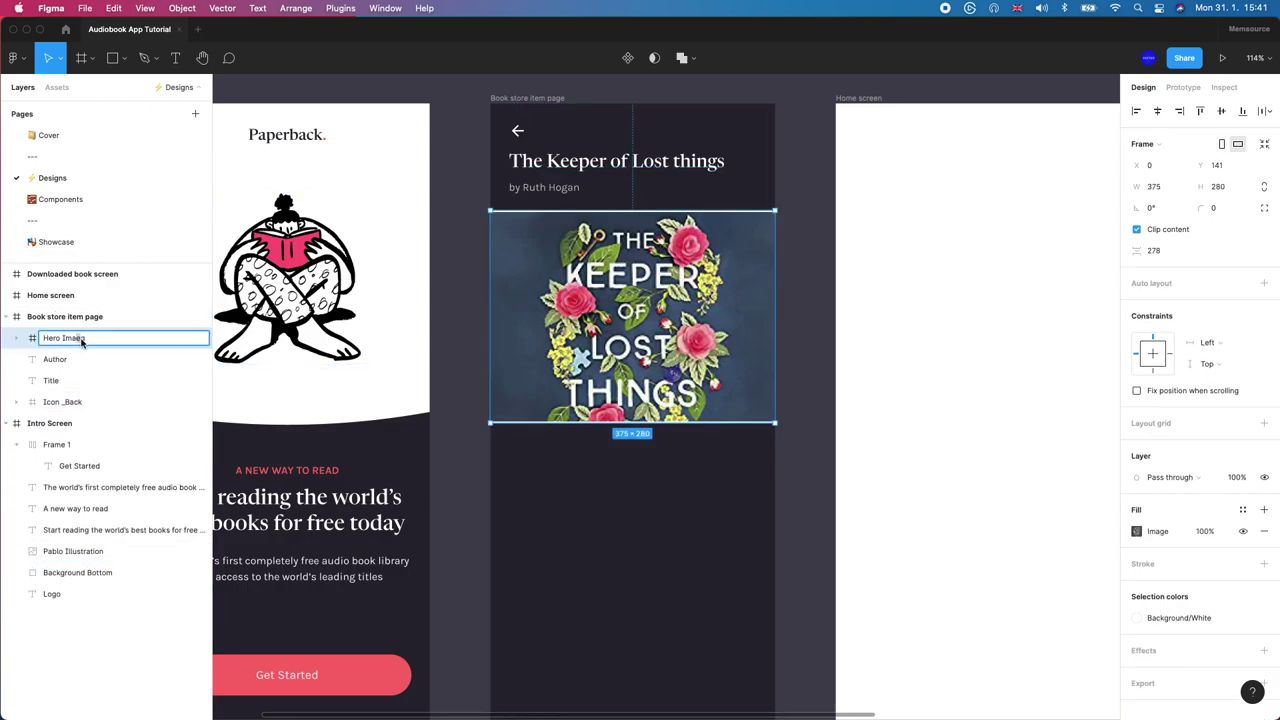
key(BackSpace)
key(BackSpace)
text(h)
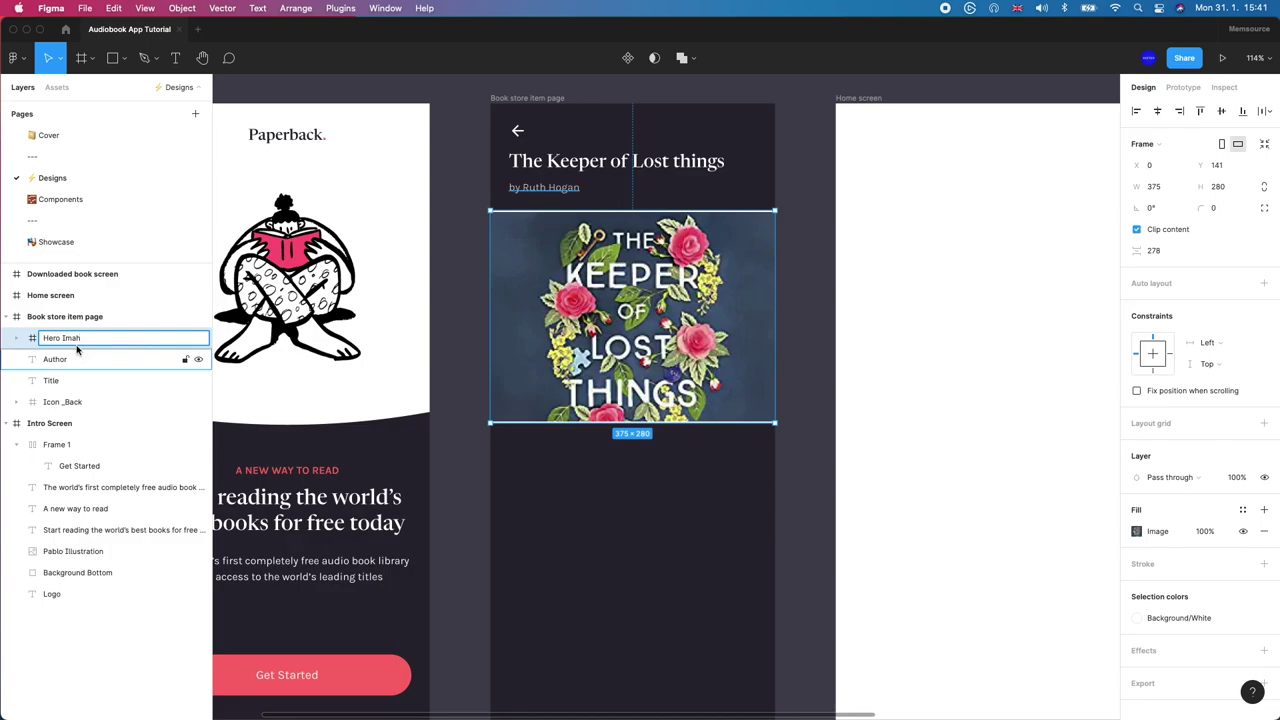
key(BackSpace)
text(ge)
click(451, 326)
scroll(461, 322, left, 1)
scroll(461, 322, down, 1)
scroll(449, 289, right, 1)
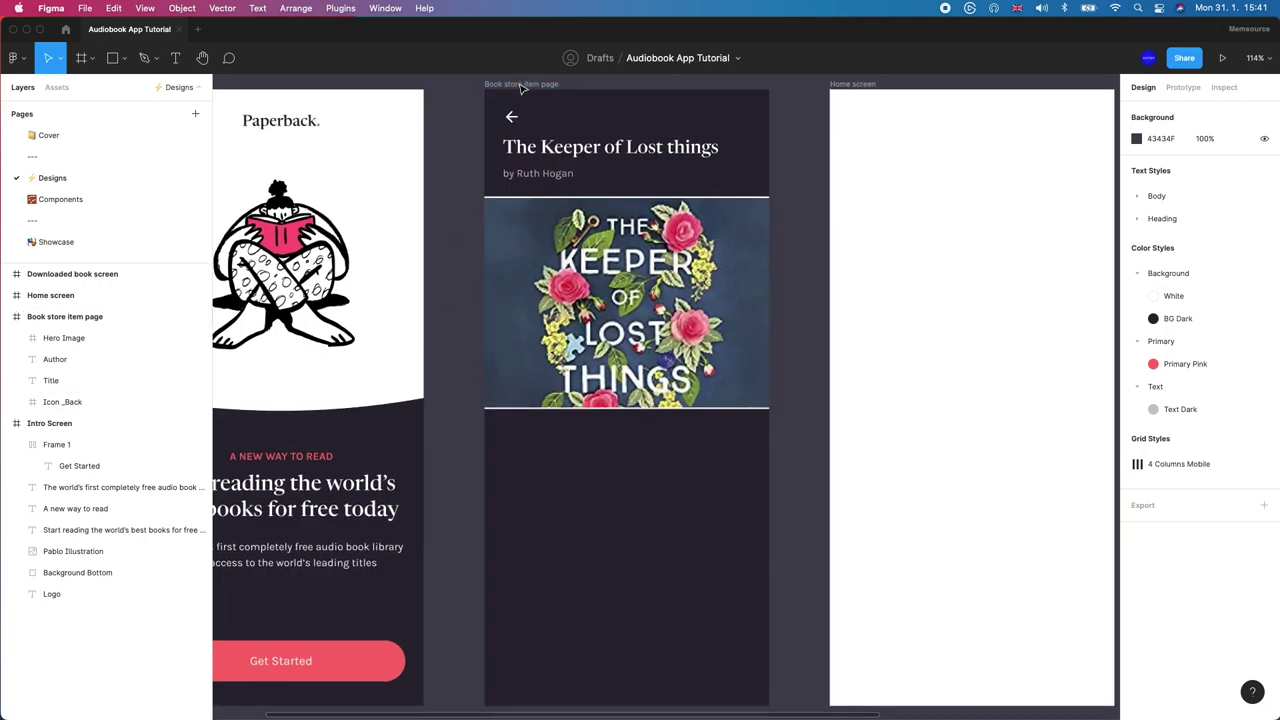
Step: Turn on layout grids for all frames with Ctrl+G, then select the Hero Image frame
click(520, 86)
key(ctrl+g)
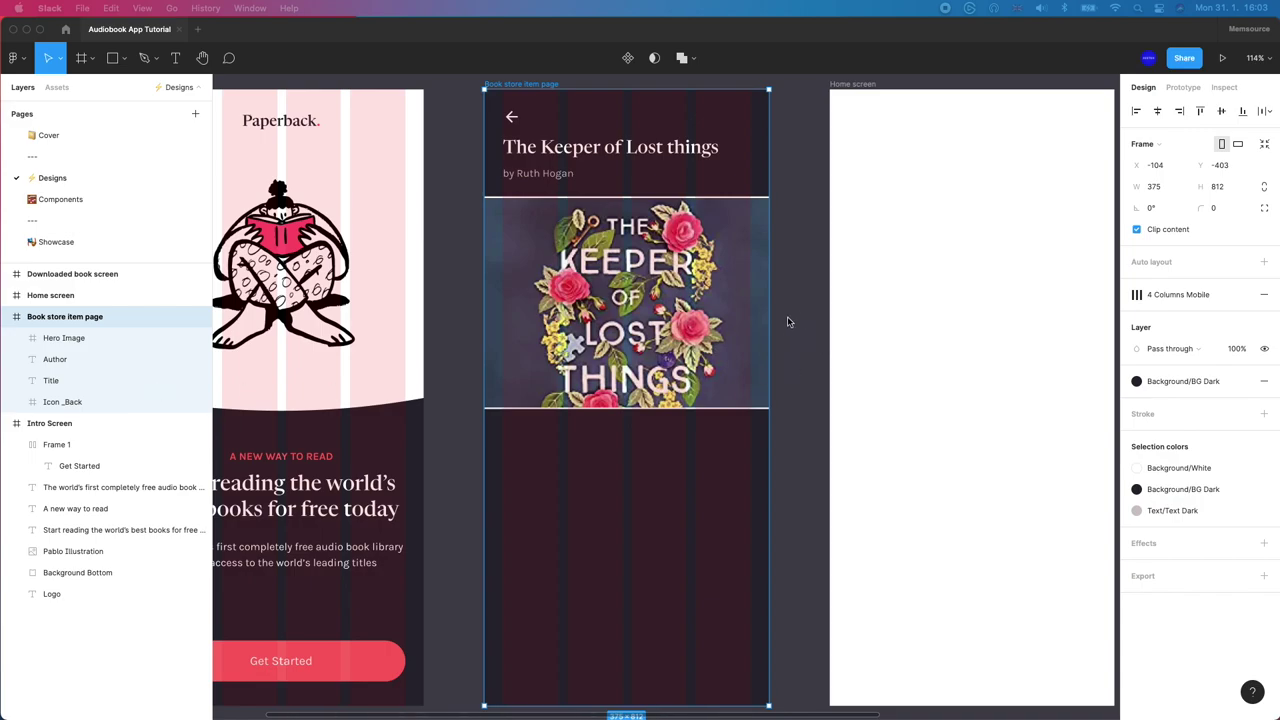
click(793, 311)
click(834, 365)
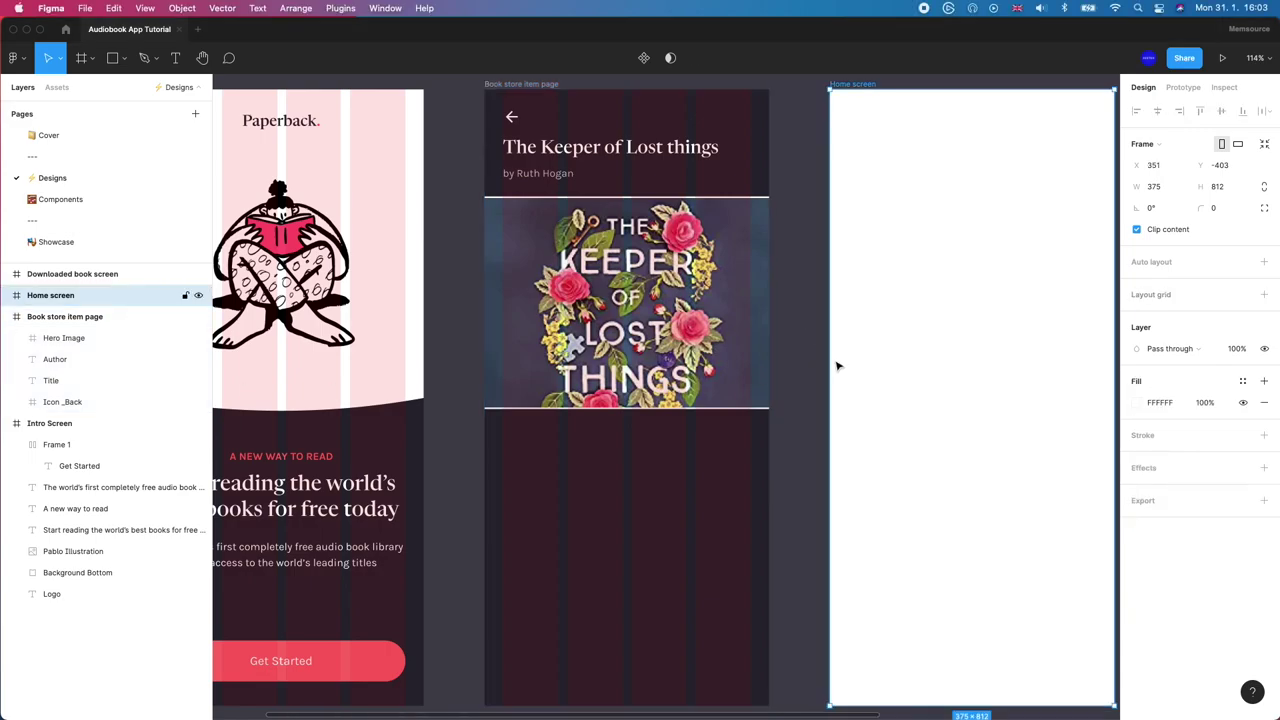
scroll(786, 437, right, 1)
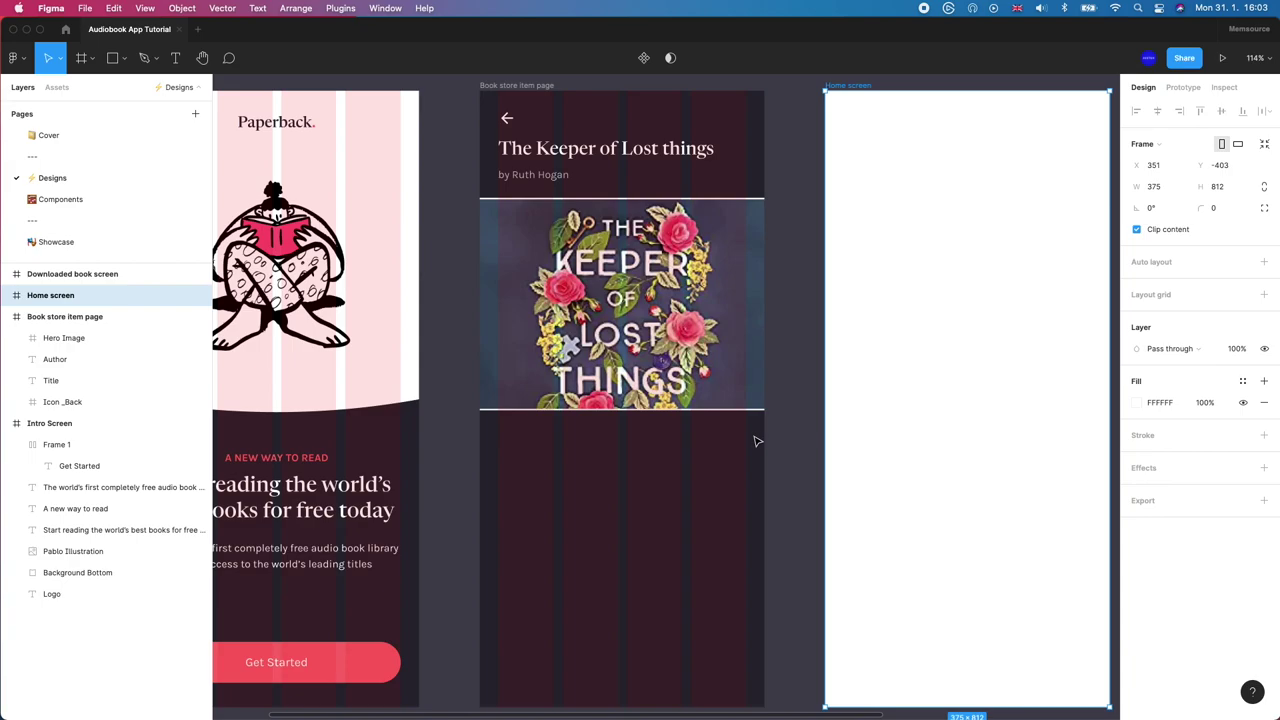
click(740, 398)
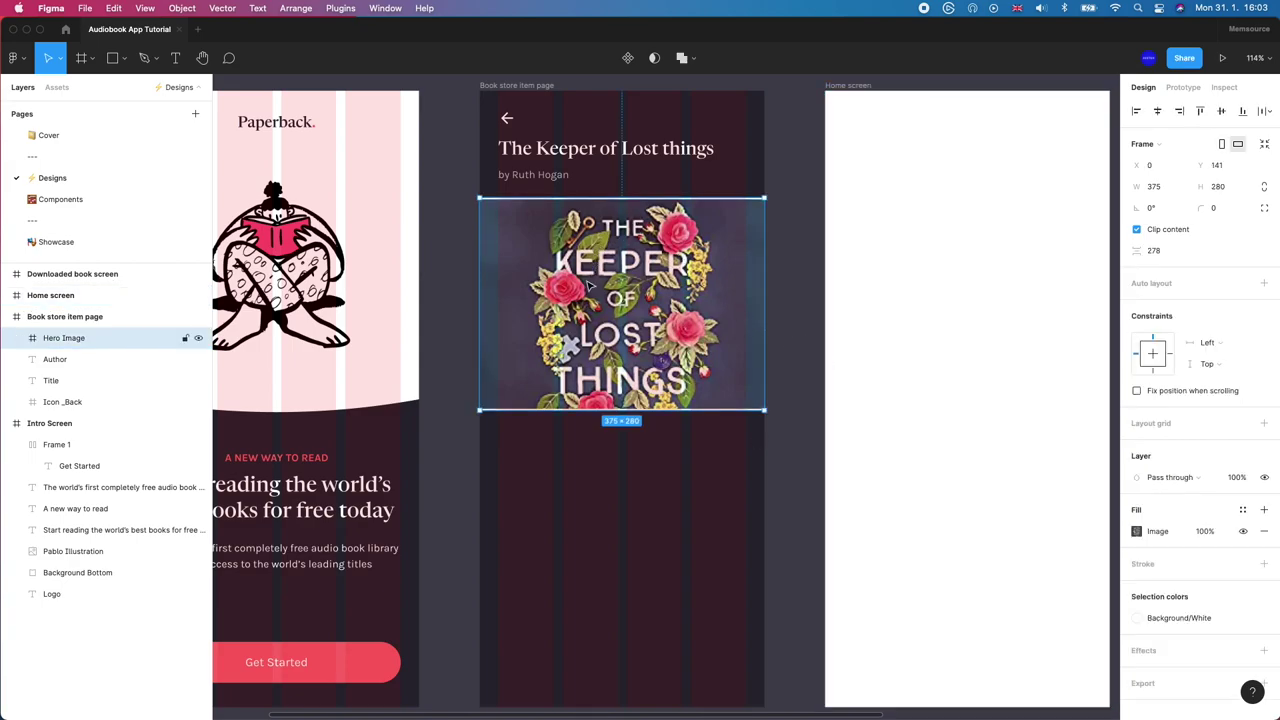
Step: Draw Frame 2 below the cover image and adjust its left edge and height
click(808, 280)
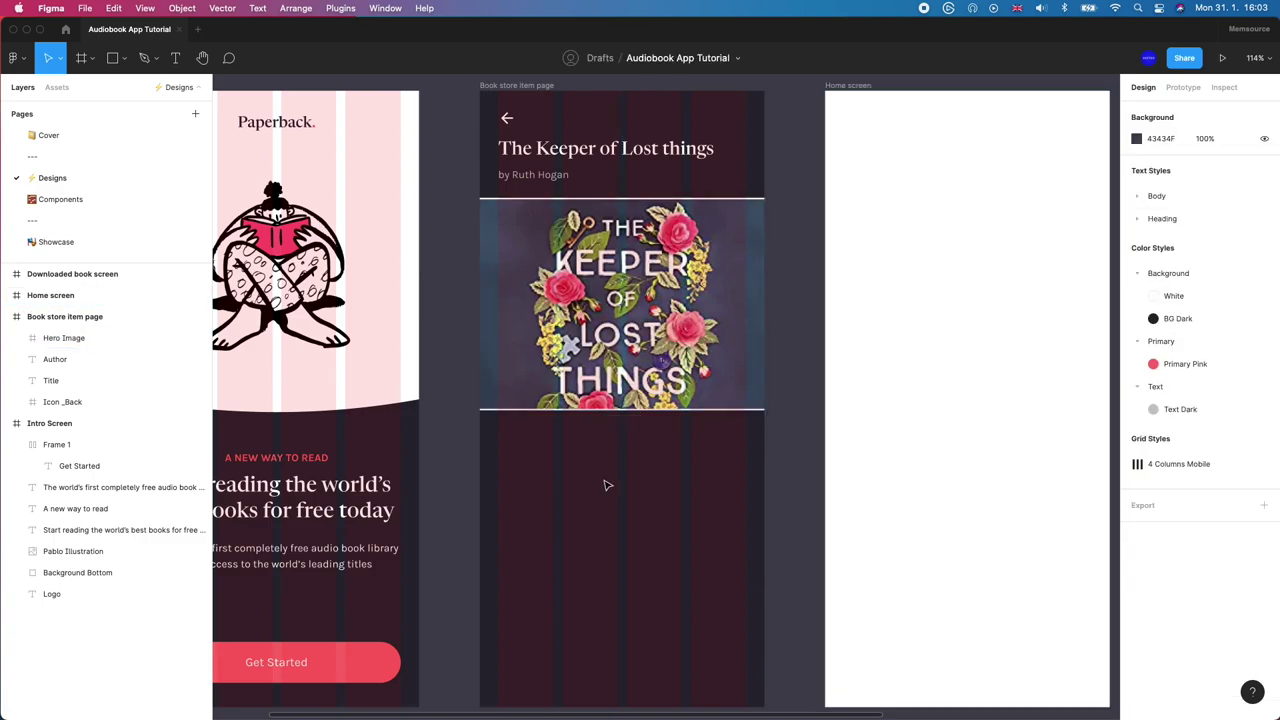
key(f)
drag(496, 432, 747, 474)
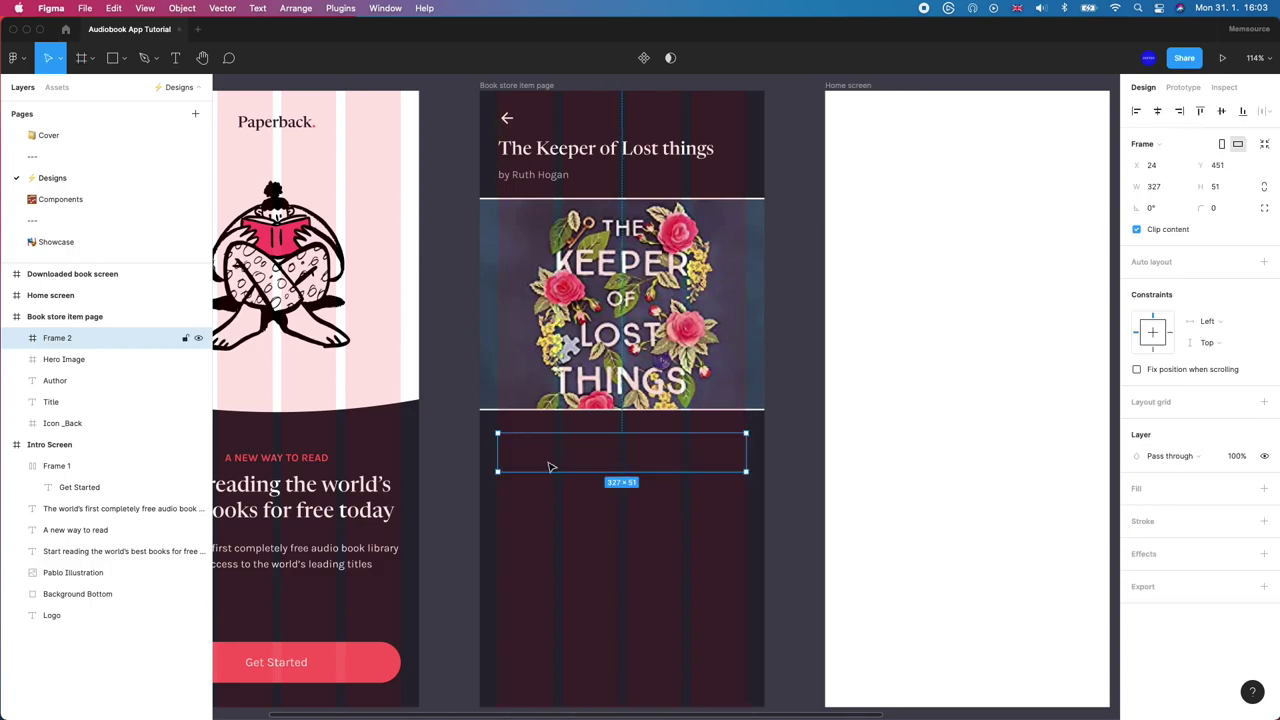
drag(496, 455, 526, 477)
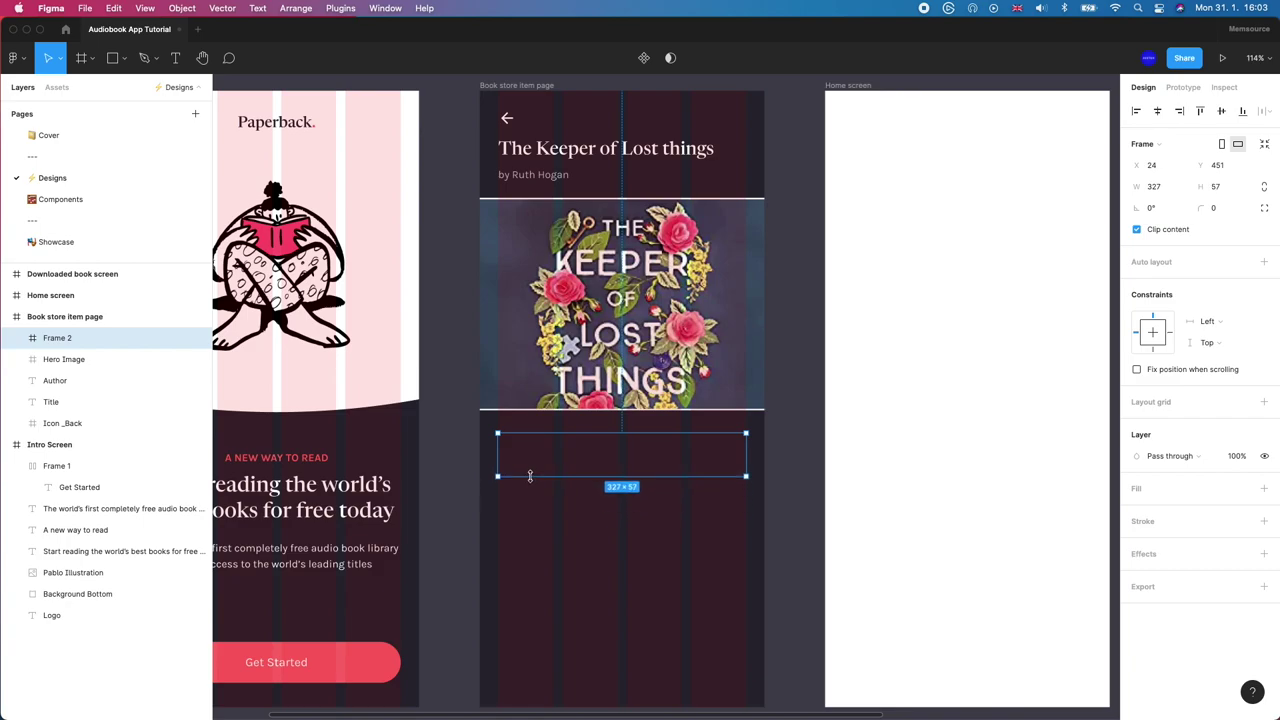
drag(530, 477, 528, 481)
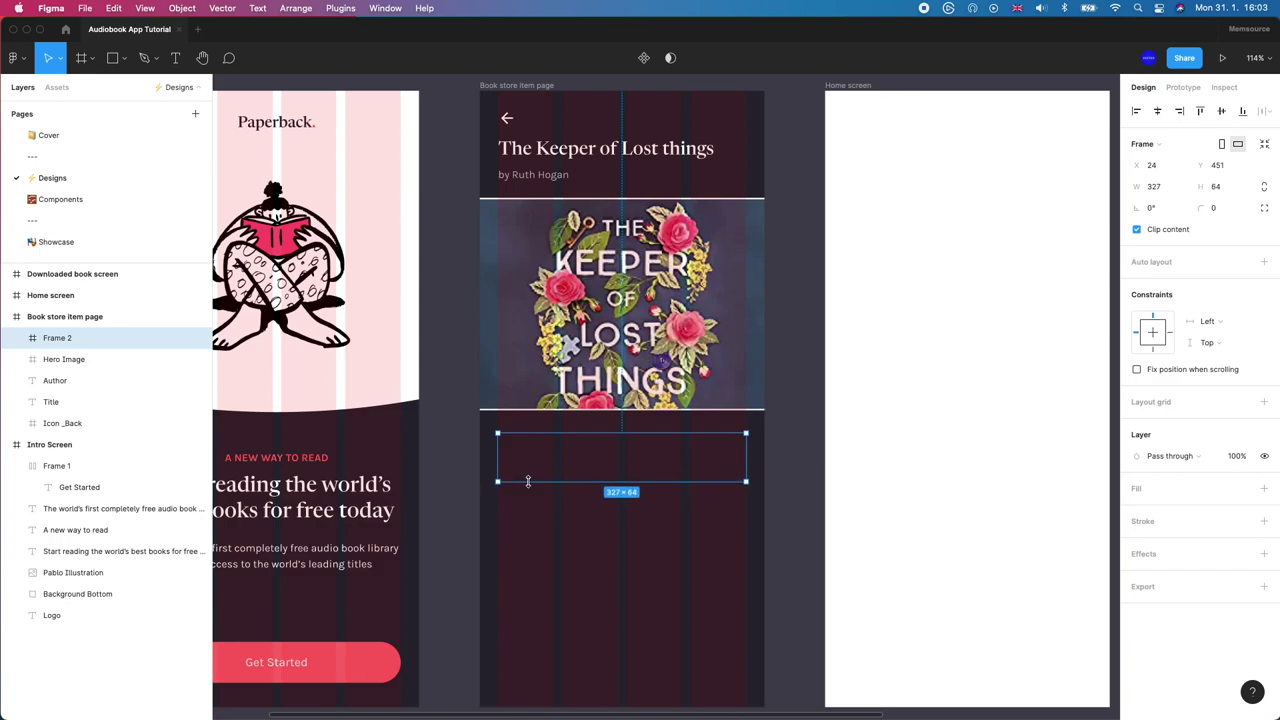
Step: Add an 'Our rating' label inside Frame 2 and apply the Heading Six text style
key(t)
click(541, 452)
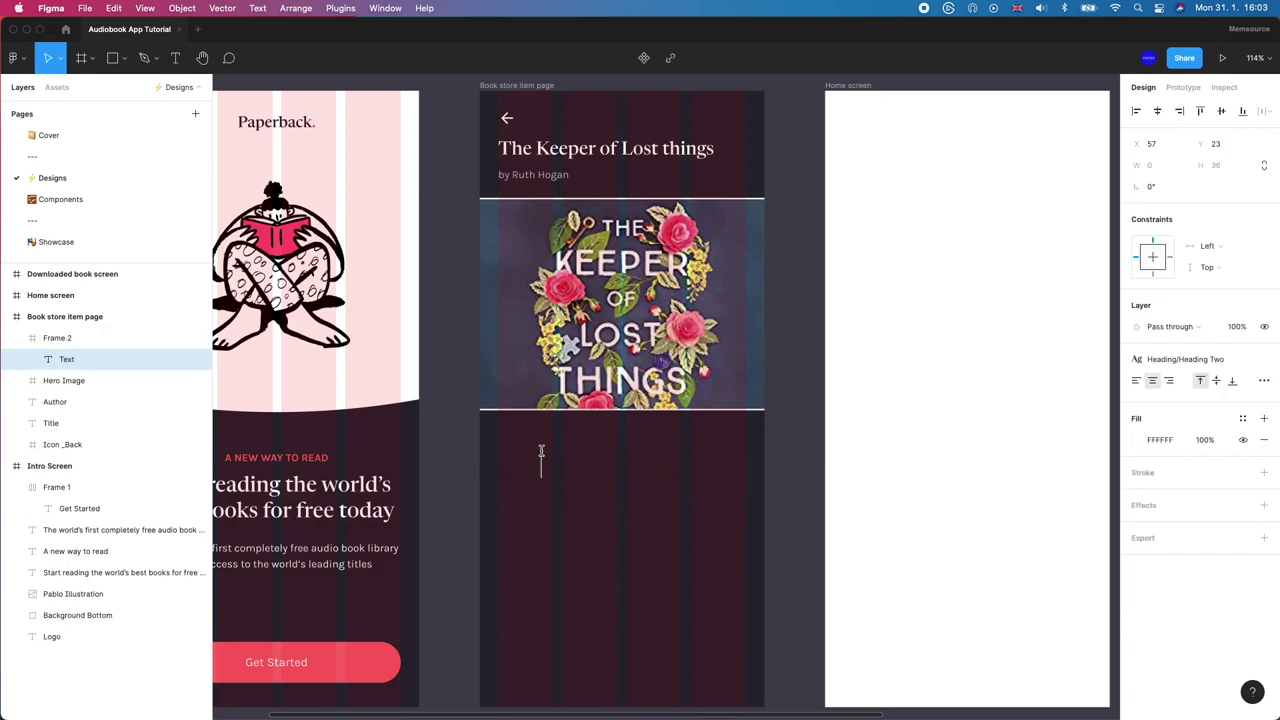
text(Our rating)
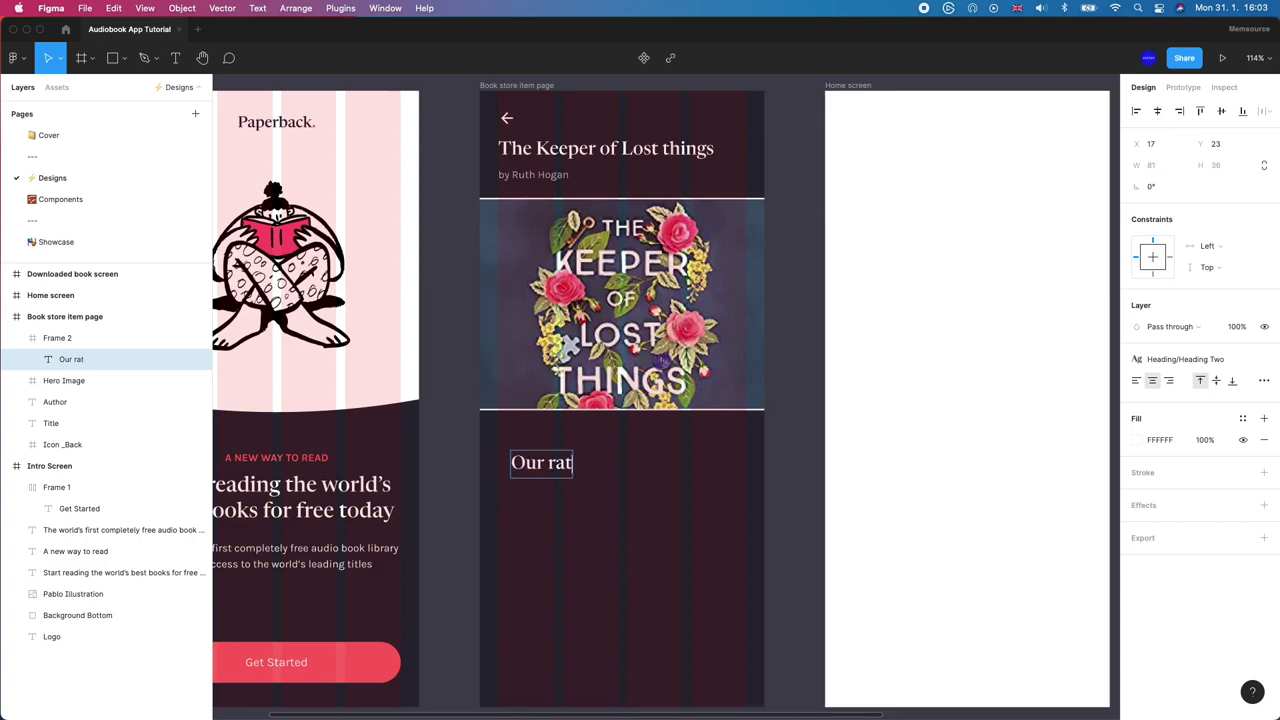
key(Escape)
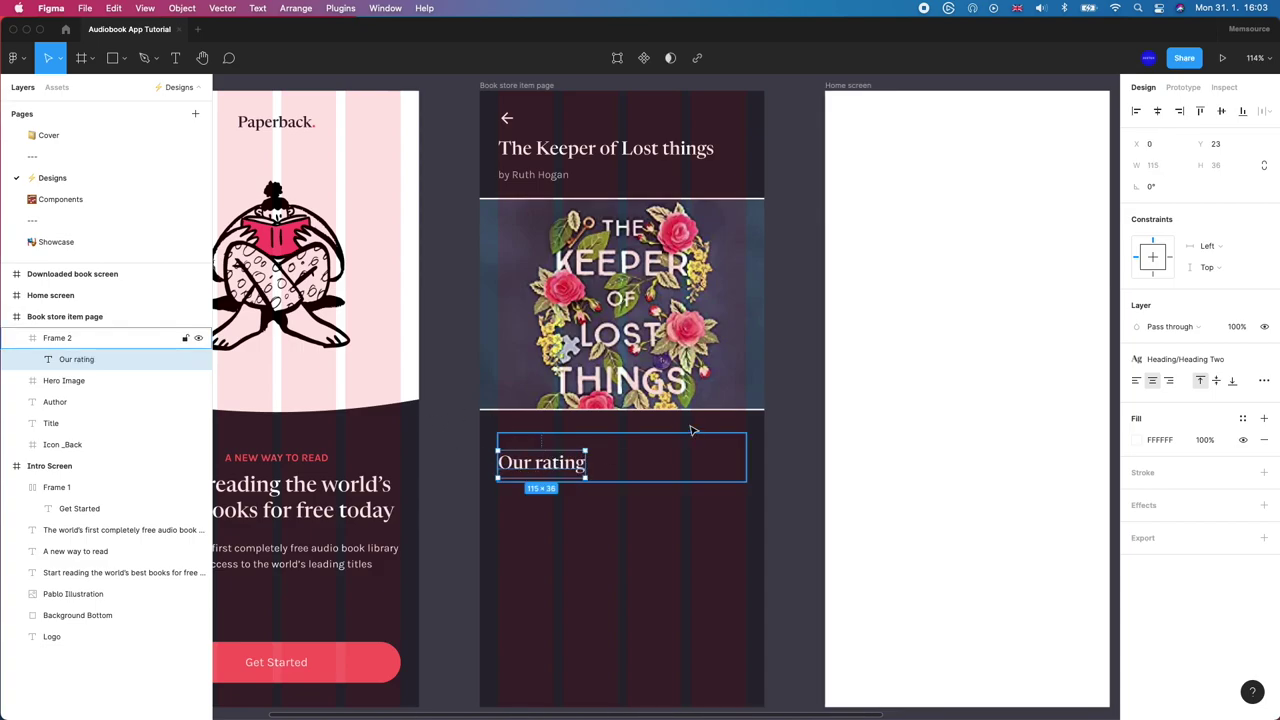
drag(556, 465, 571, 451)
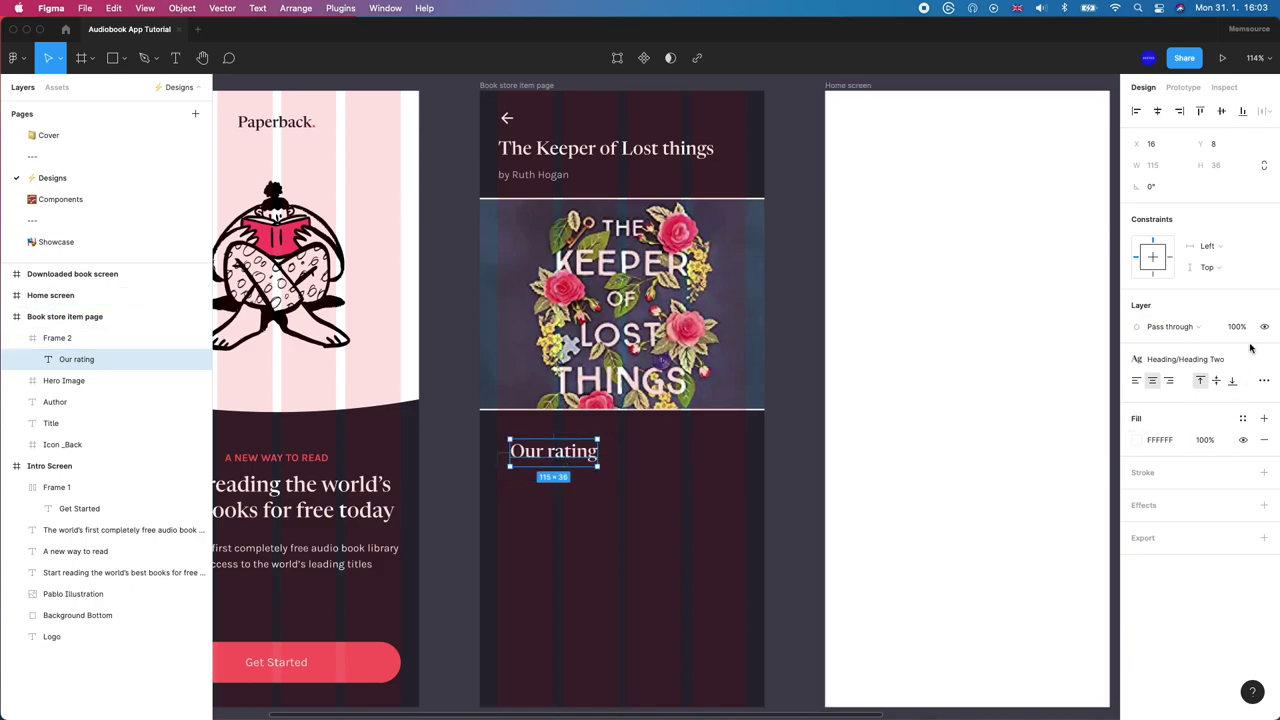
click(1185, 359)
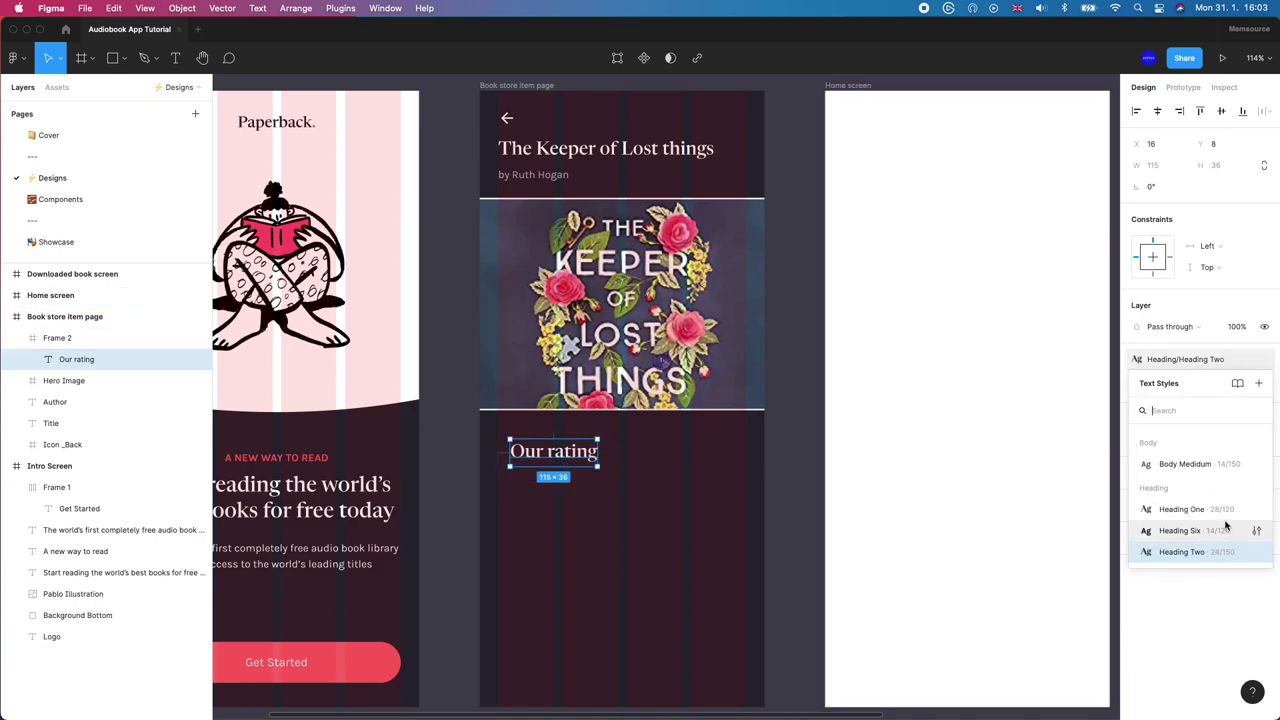
click(1222, 530)
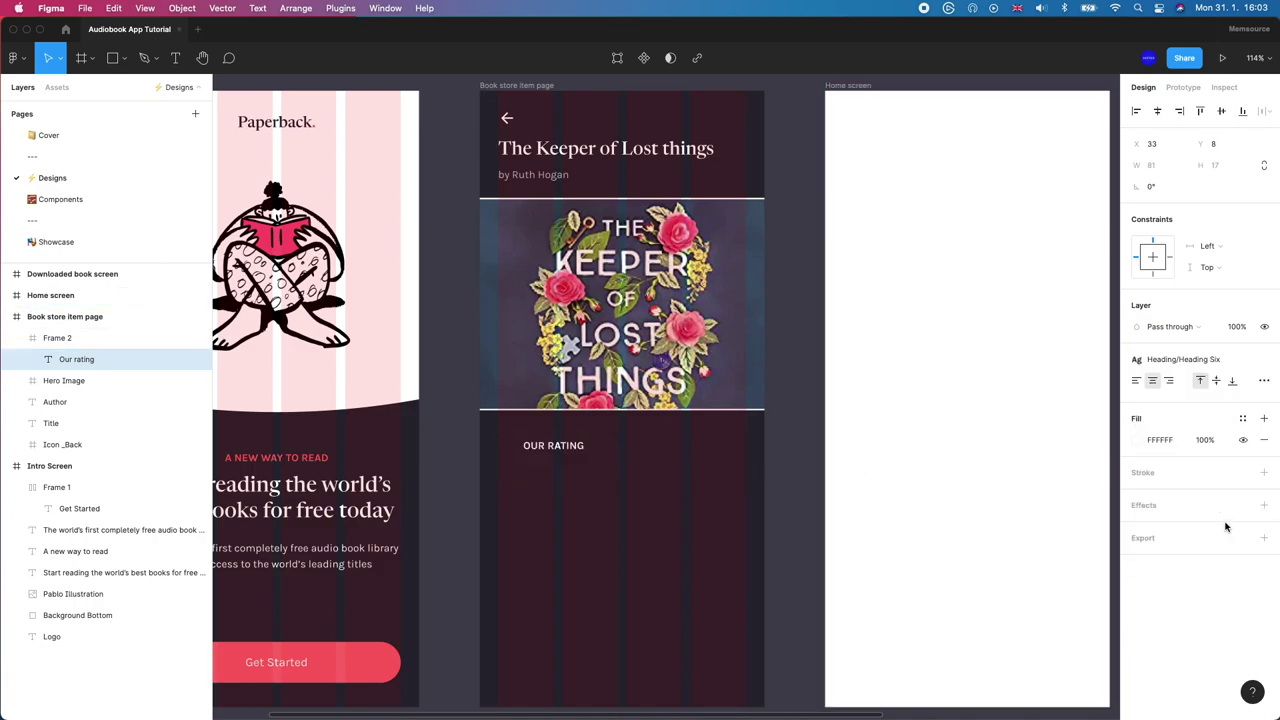
click(814, 345)
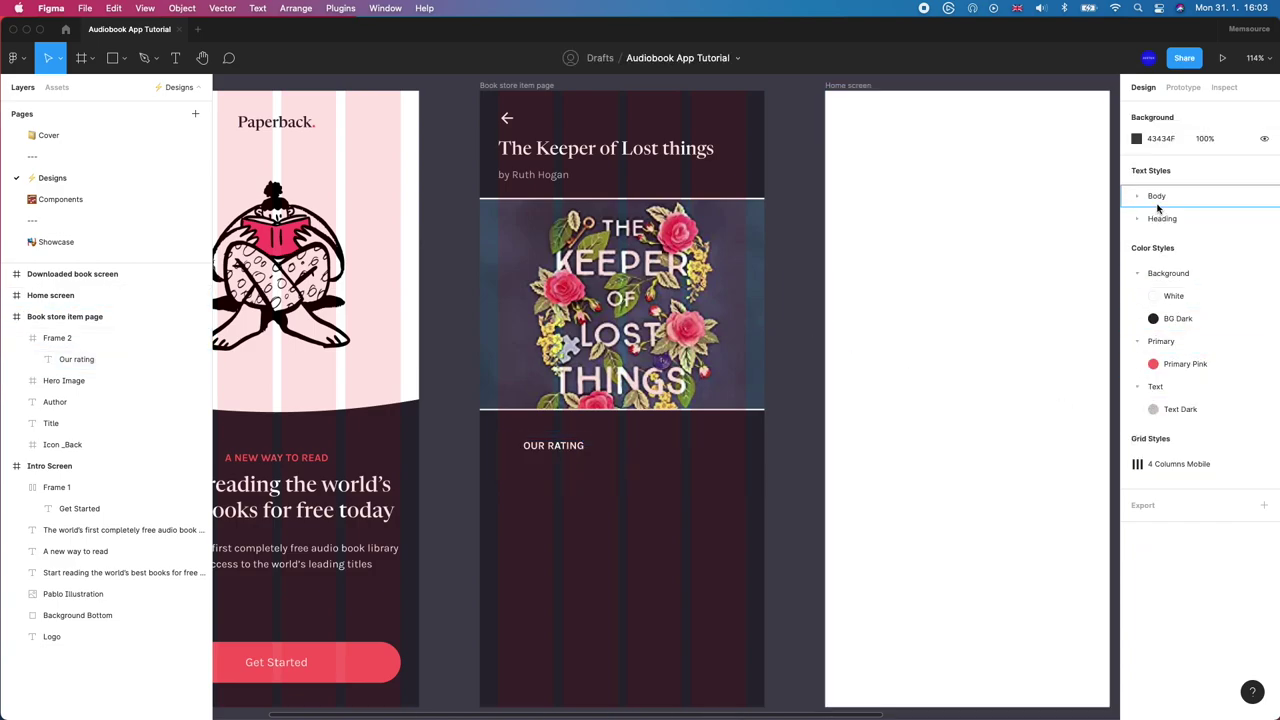
Step: Collapse the colour style groups, move Heading styles above Body, and place Heading Six below Heading Two
click(1152, 272)
click(1137, 273)
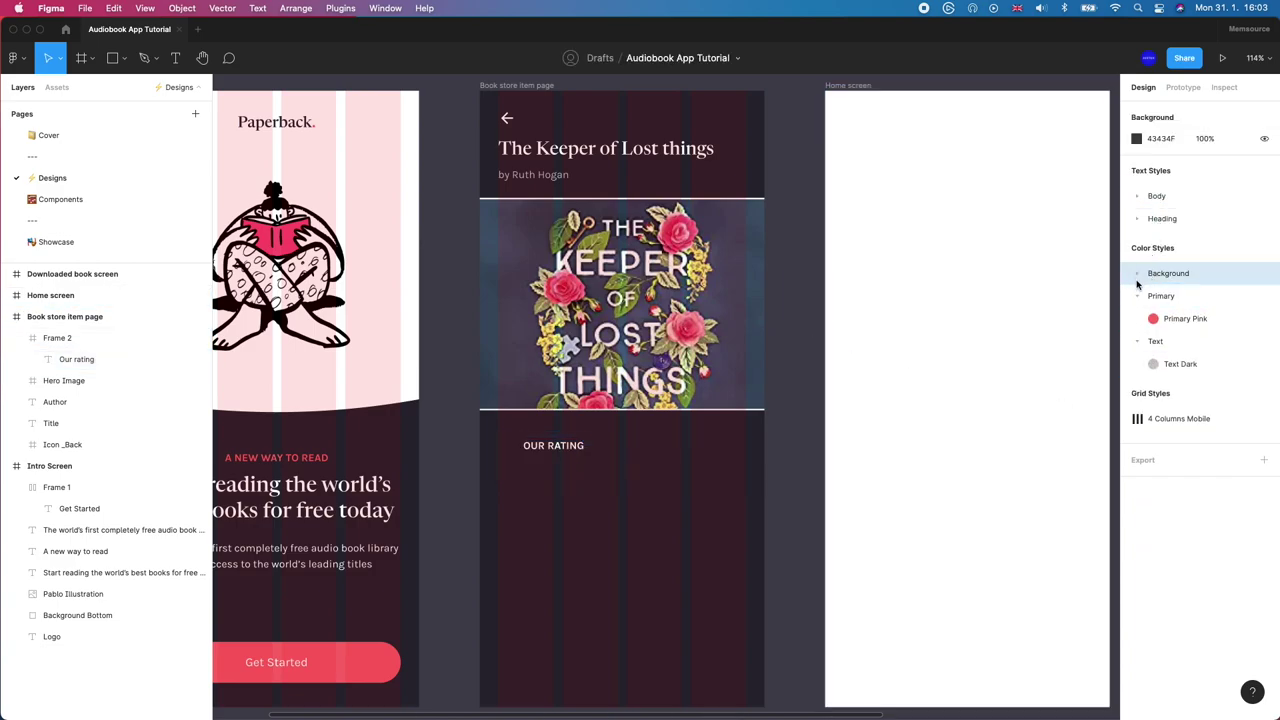
click(1137, 295)
click(1137, 318)
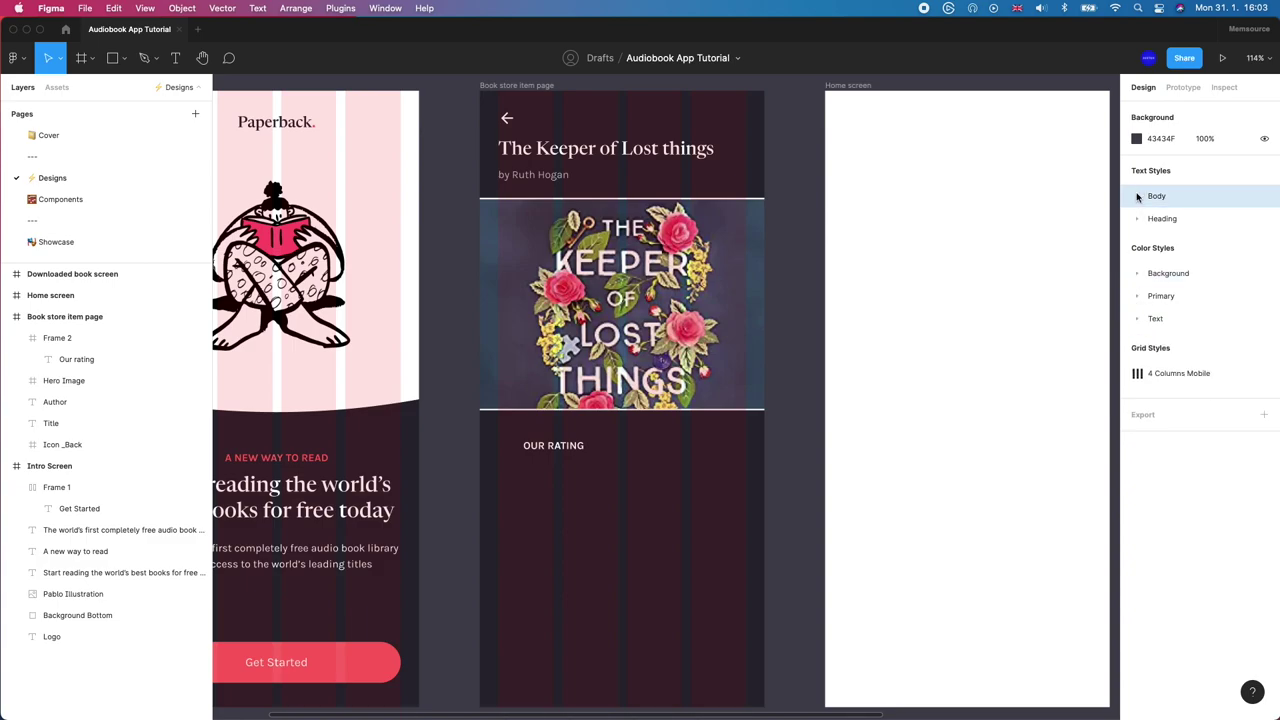
mouse_move(1155, 216)
mouse_down()
mouse_move(1155, 191)
mouse_move(1142, 197)
mouse_up()
click(1142, 197)
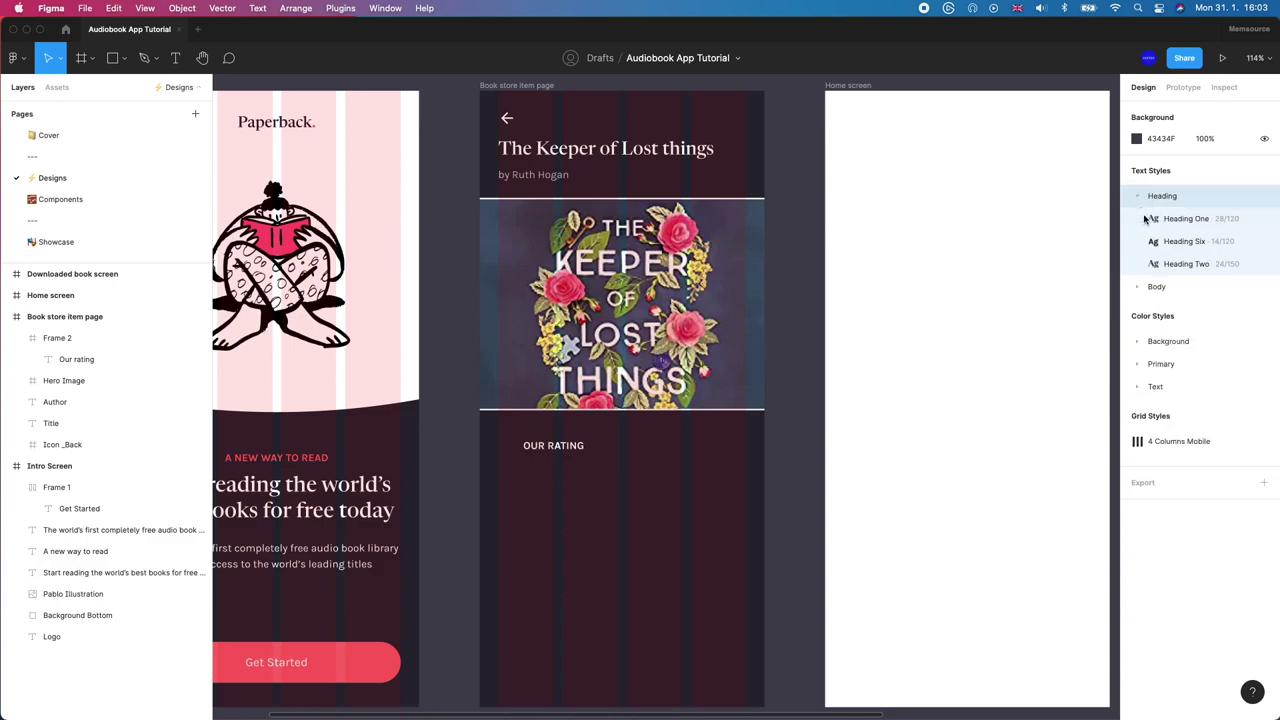
drag(1180, 243, 1186, 277)
Step: Duplicate the OUR RATING label to its right and retype the copy as Runtime
click(553, 447)
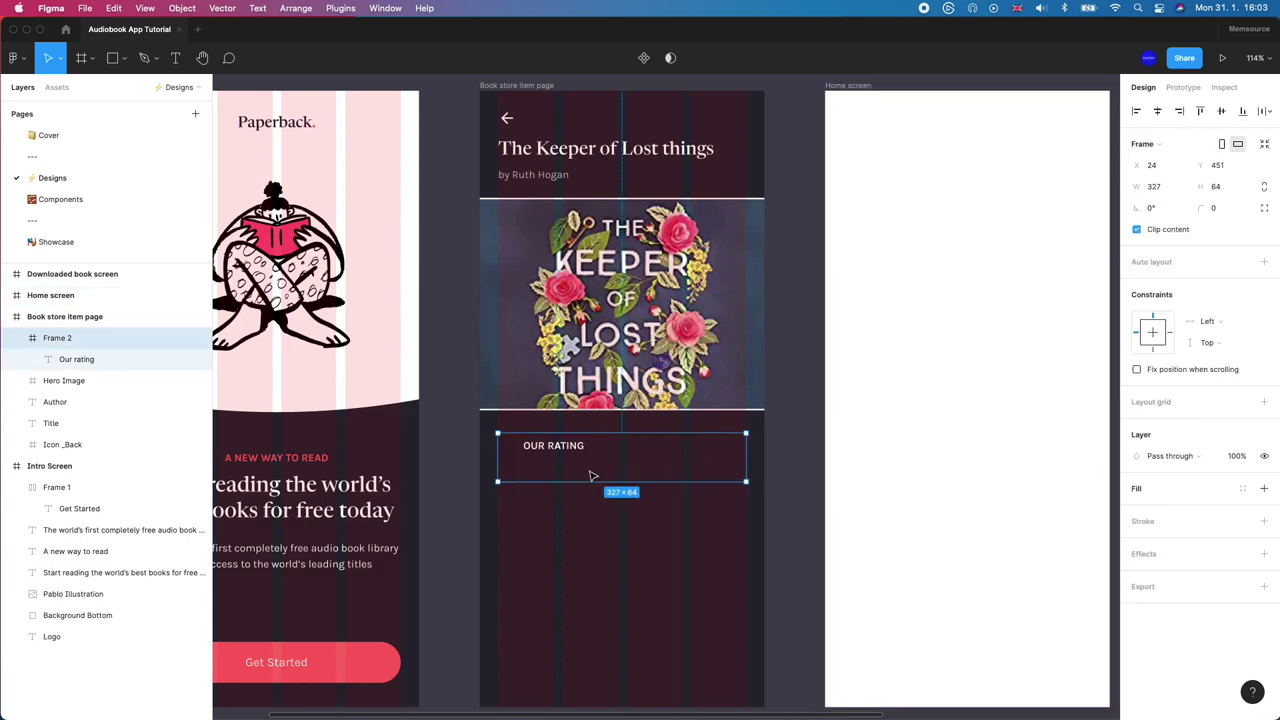
double_click(553, 449)
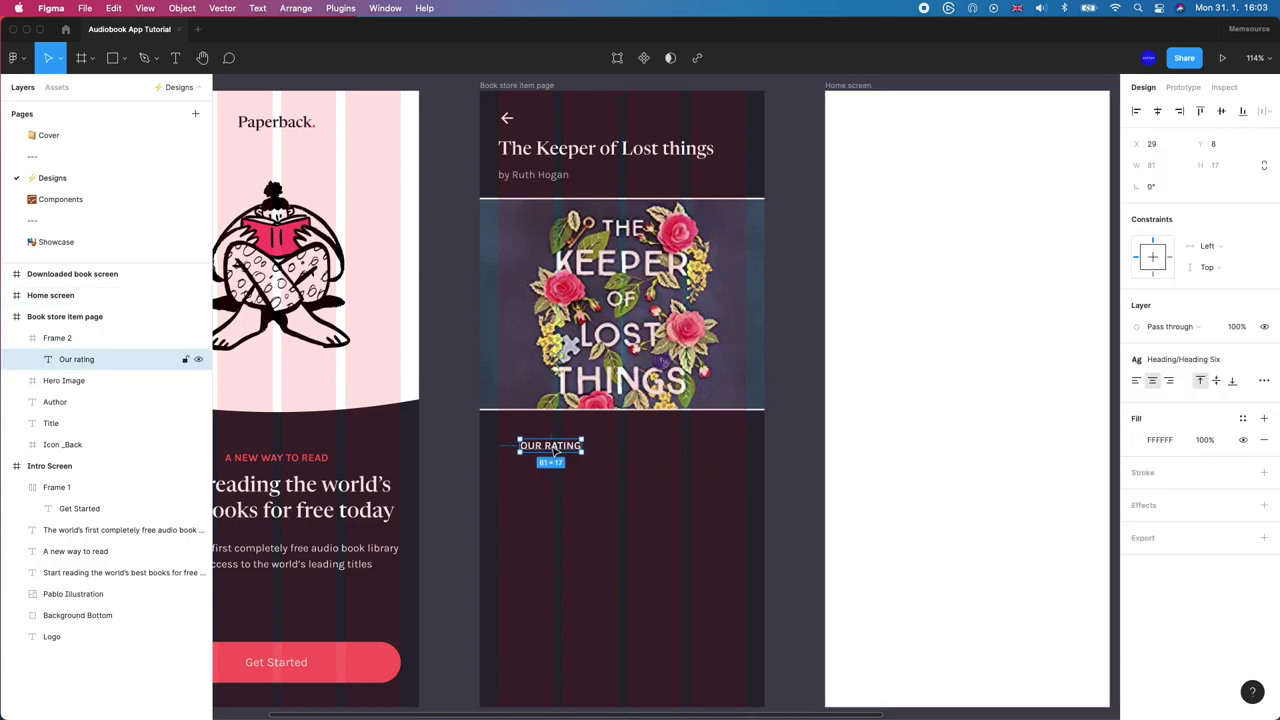
key(super+d)
drag(553, 448, 625, 446)
double_click(623, 442)
text(Runtime)
key(Escape)
Step: Duplicate the RUNTIME label further right and retype it as GENRE
key(super+d)
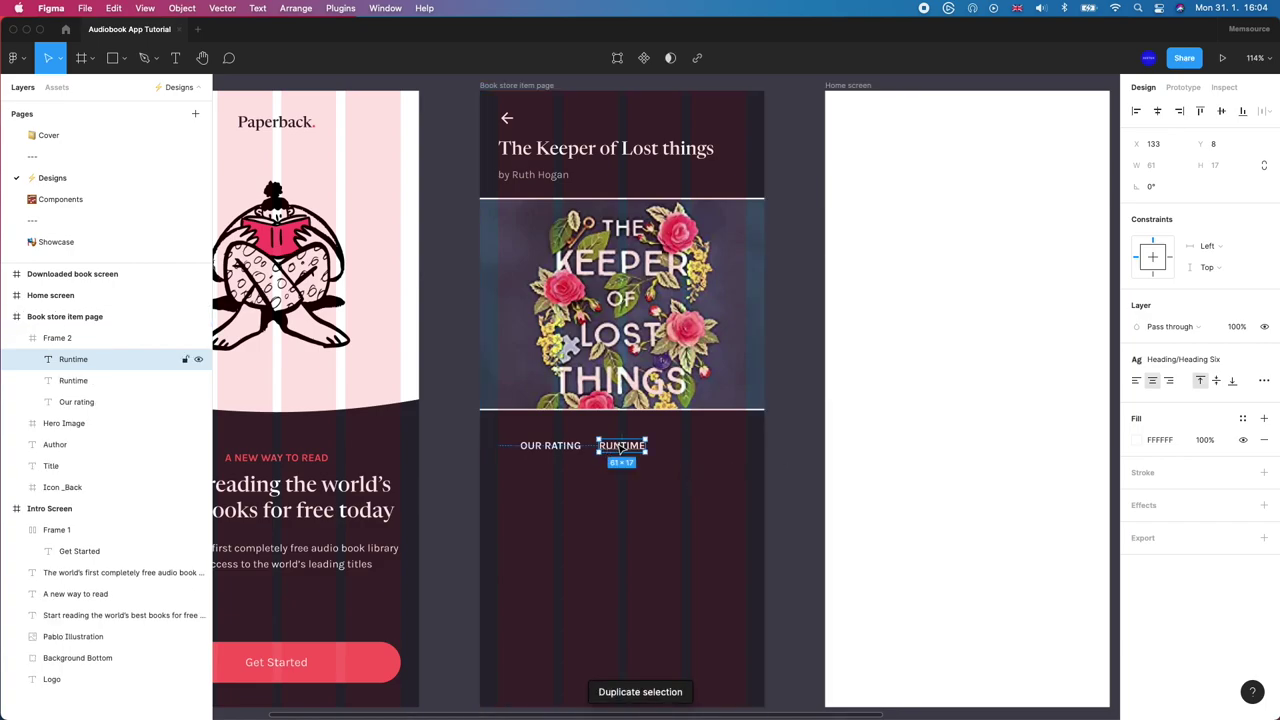
drag(622, 448, 706, 449)
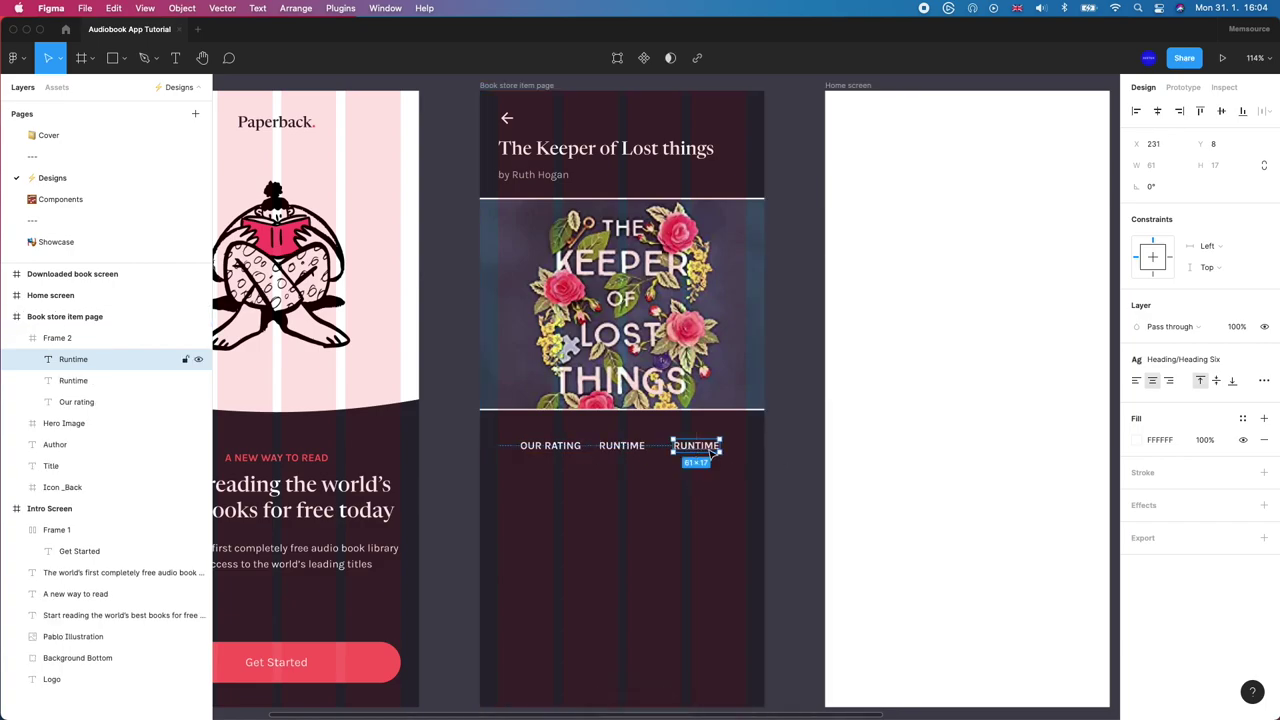
double_click(708, 450)
text(GENRE)
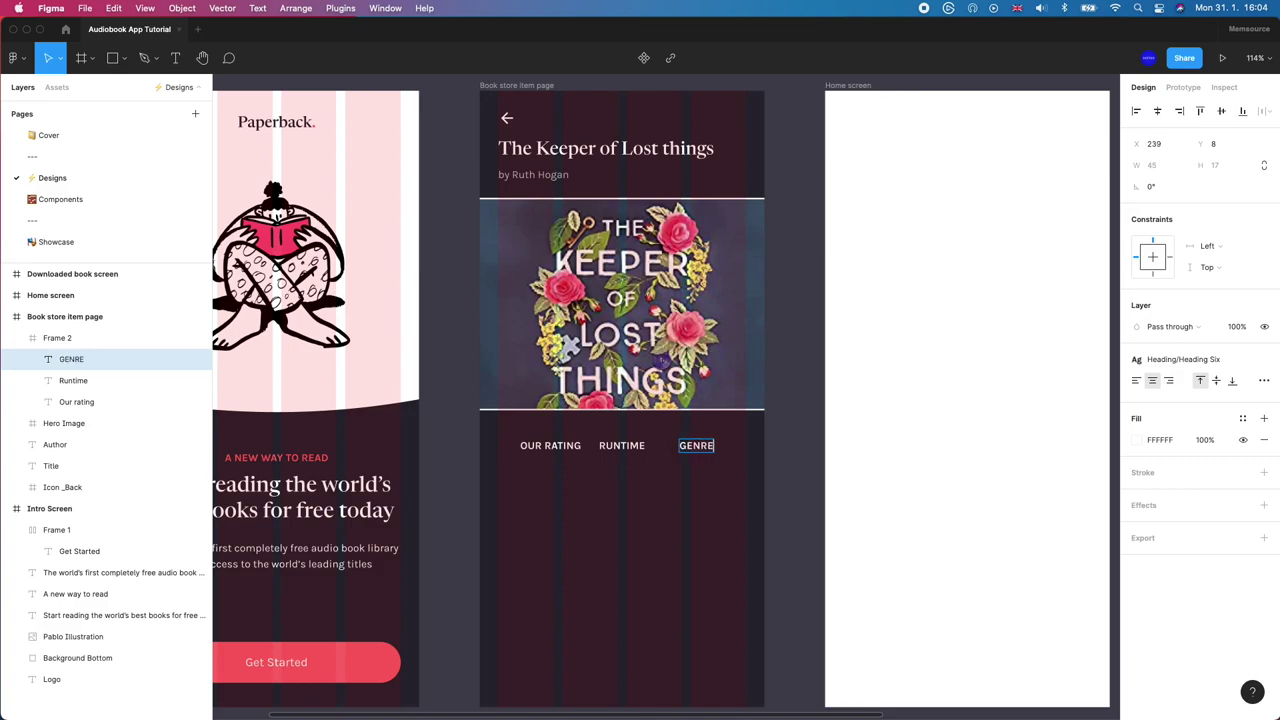
key(Escape)
click(800, 436)
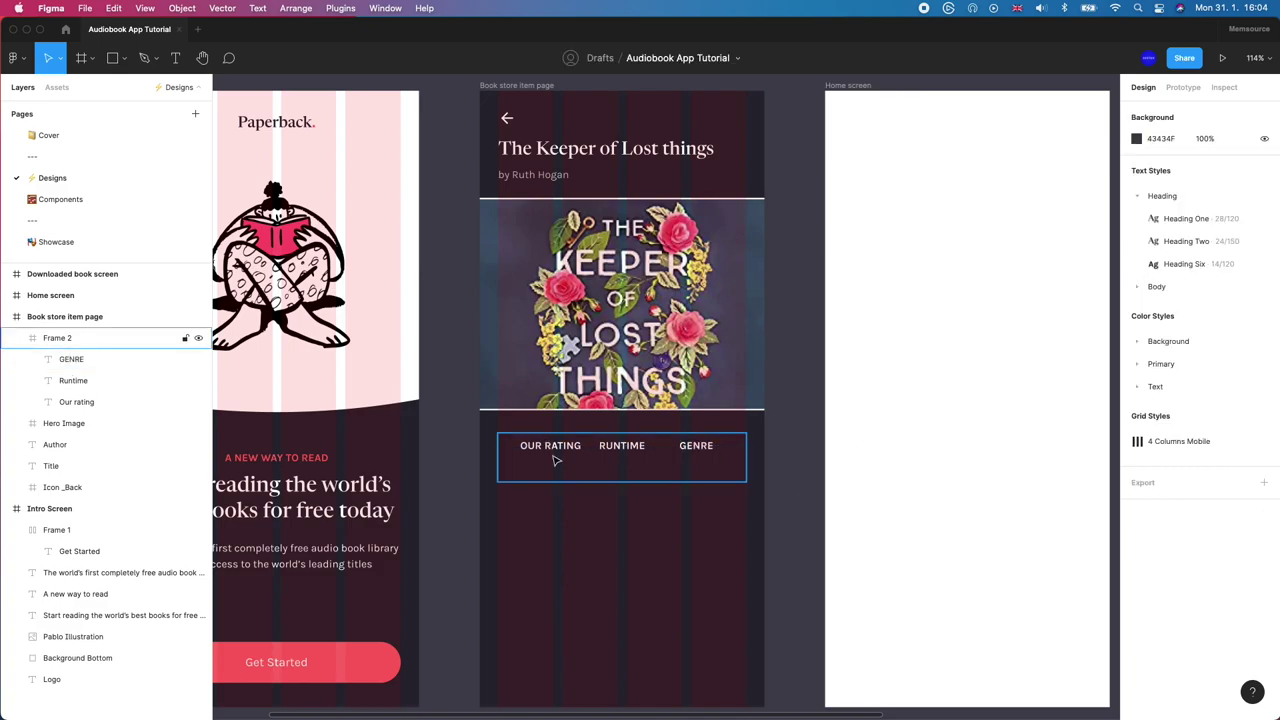
double_click(553, 447)
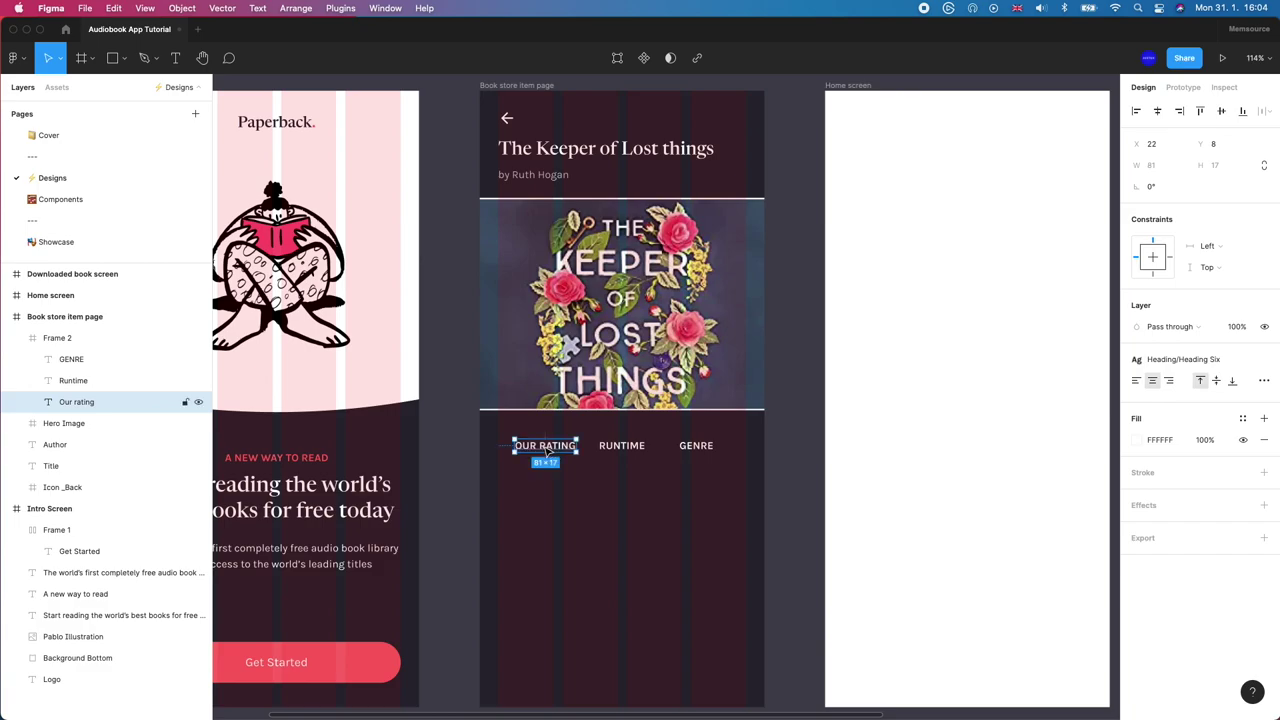
Step: Import the mdi:star icon from Iconify's 'star' search, page 2, into Frame 2
click(341, 8)
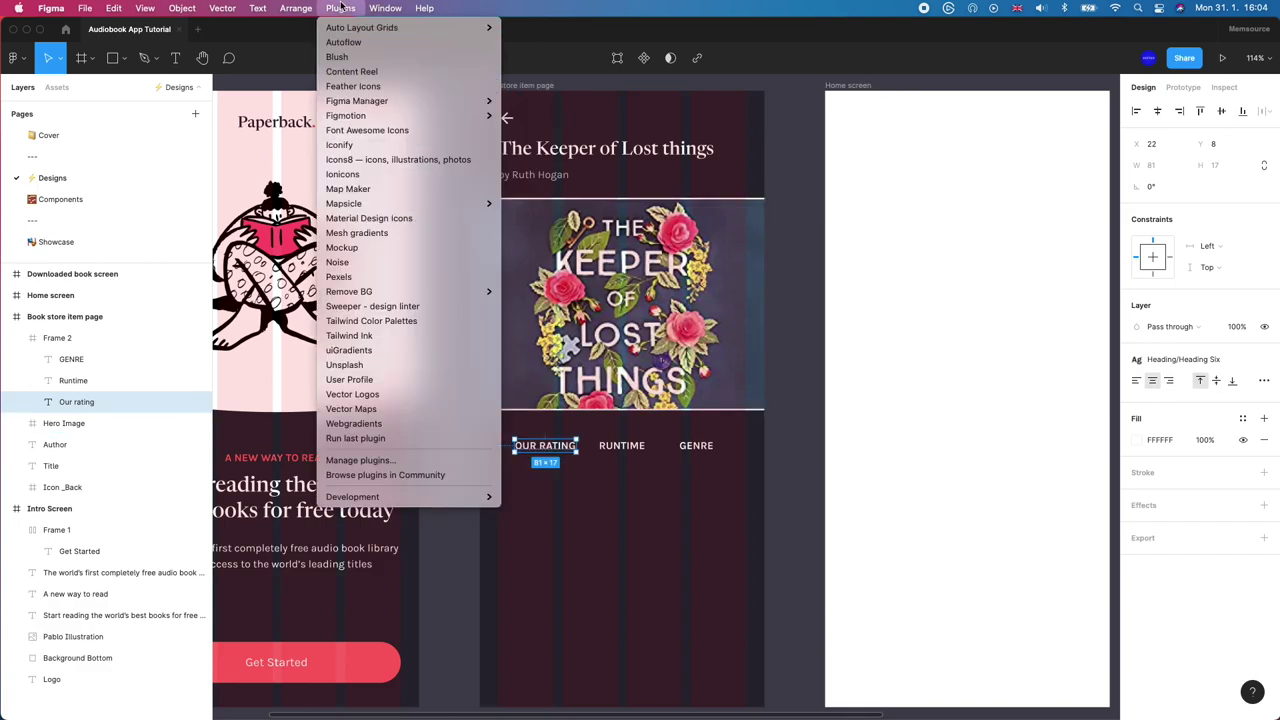
click(397, 144)
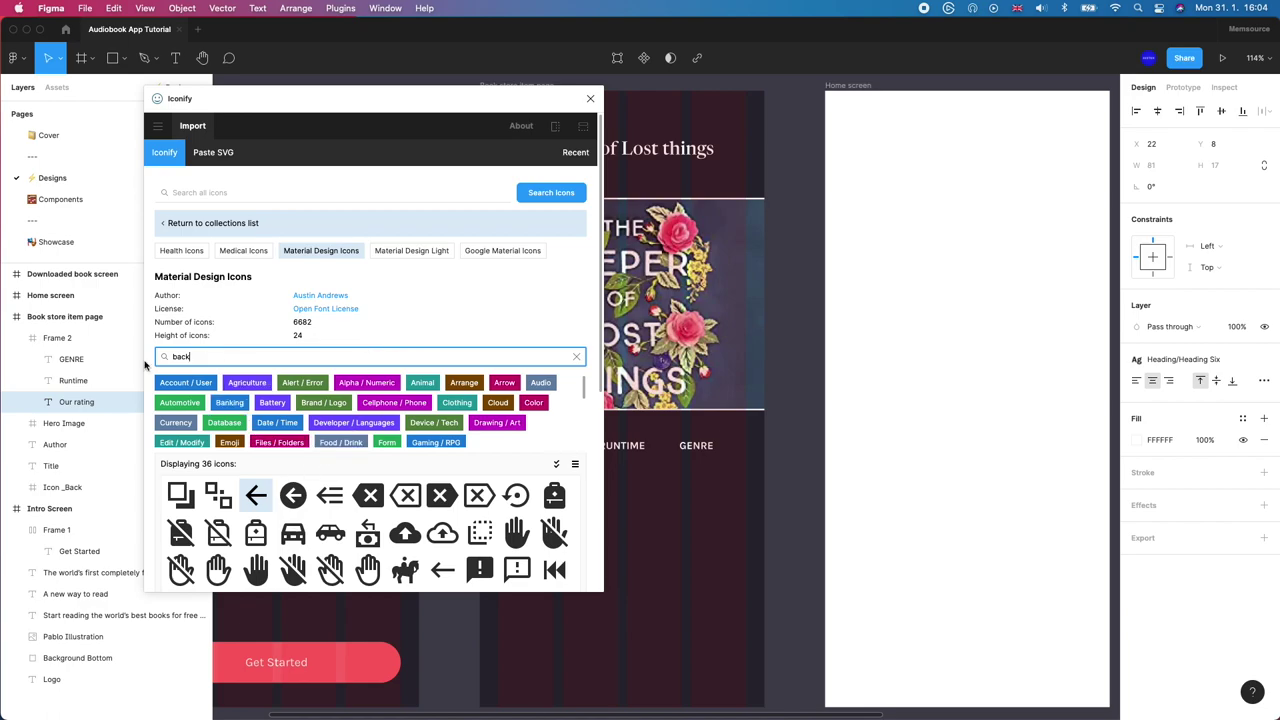
double_click(177, 356)
text(star)
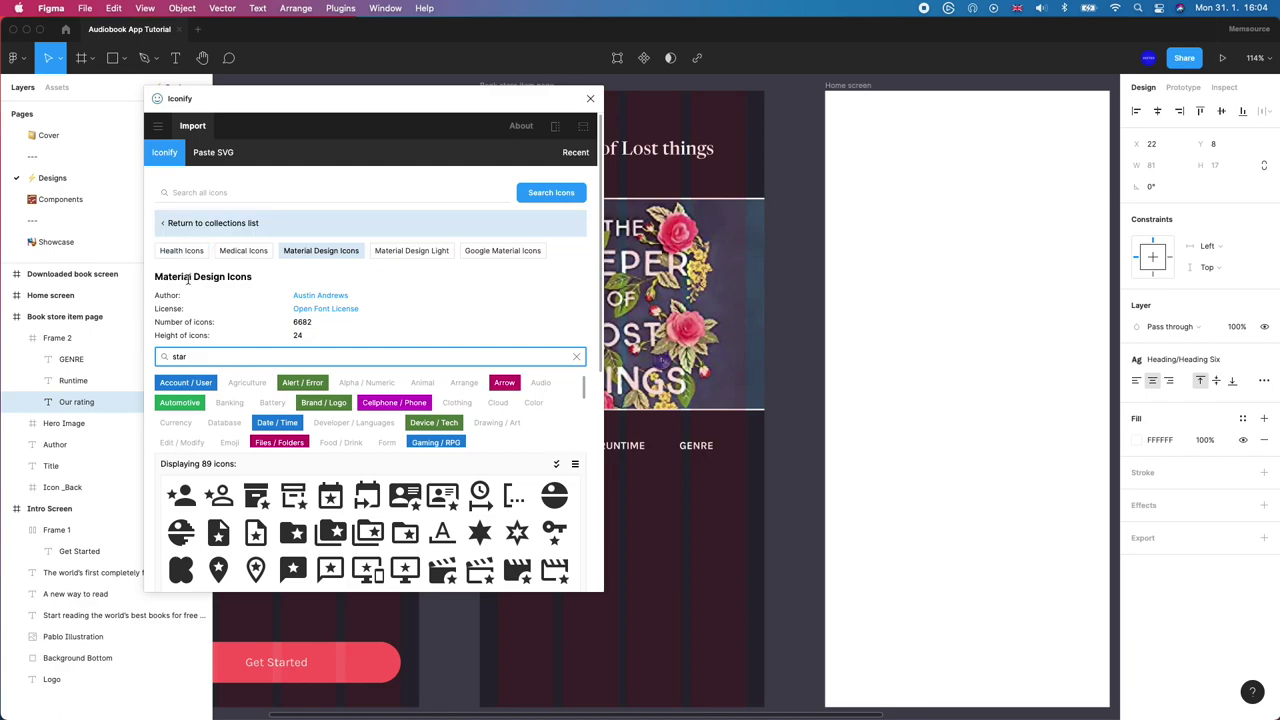
scroll(522, 553, down, 2)
scroll(522, 553, down, 4)
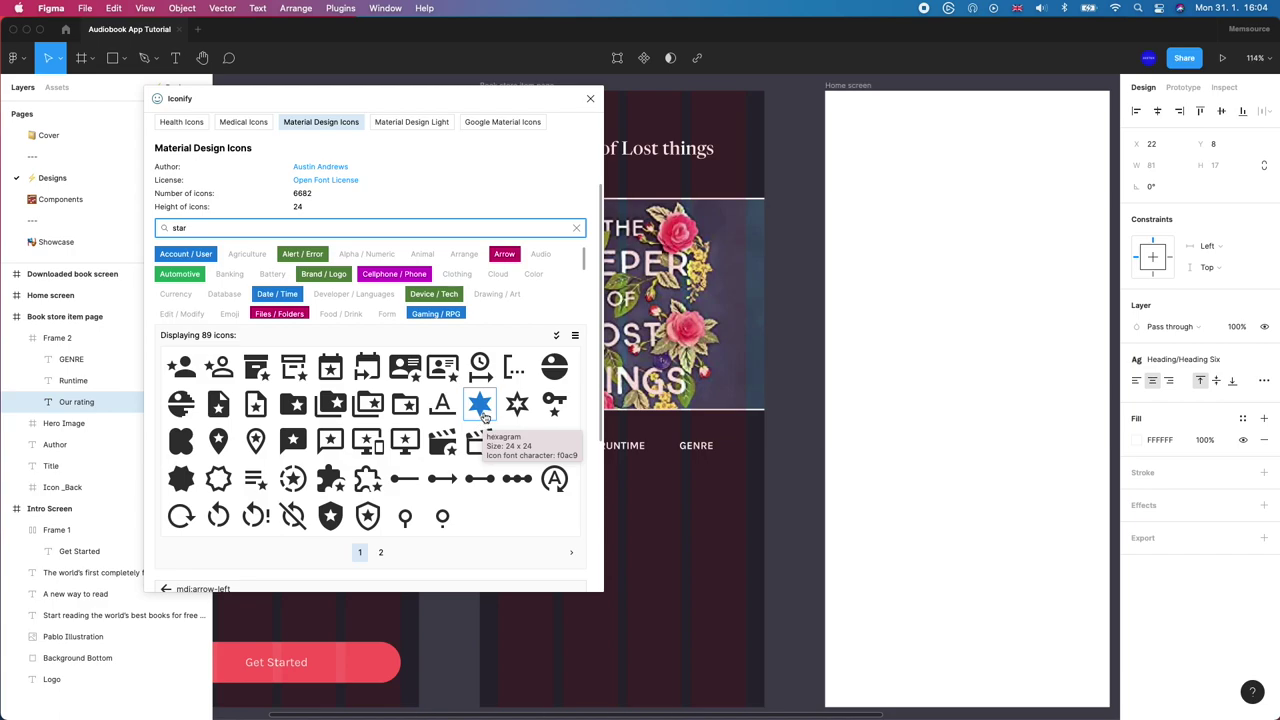
click(380, 552)
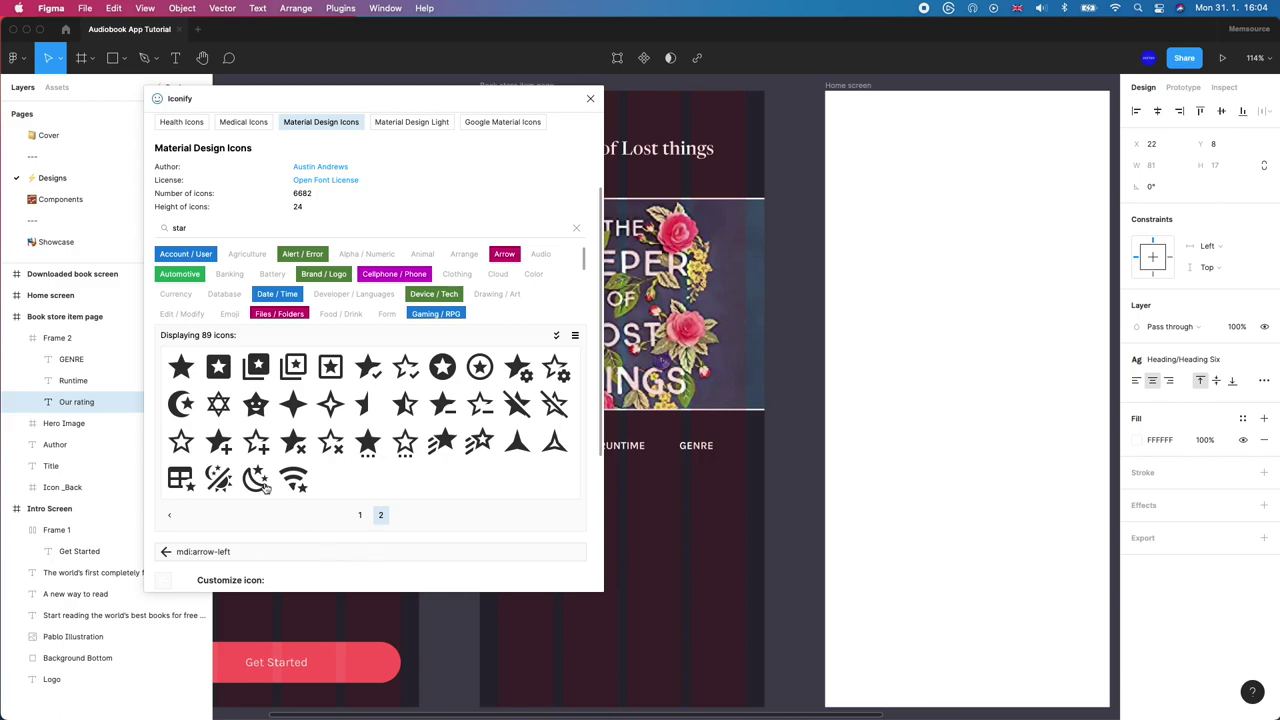
click(180, 366)
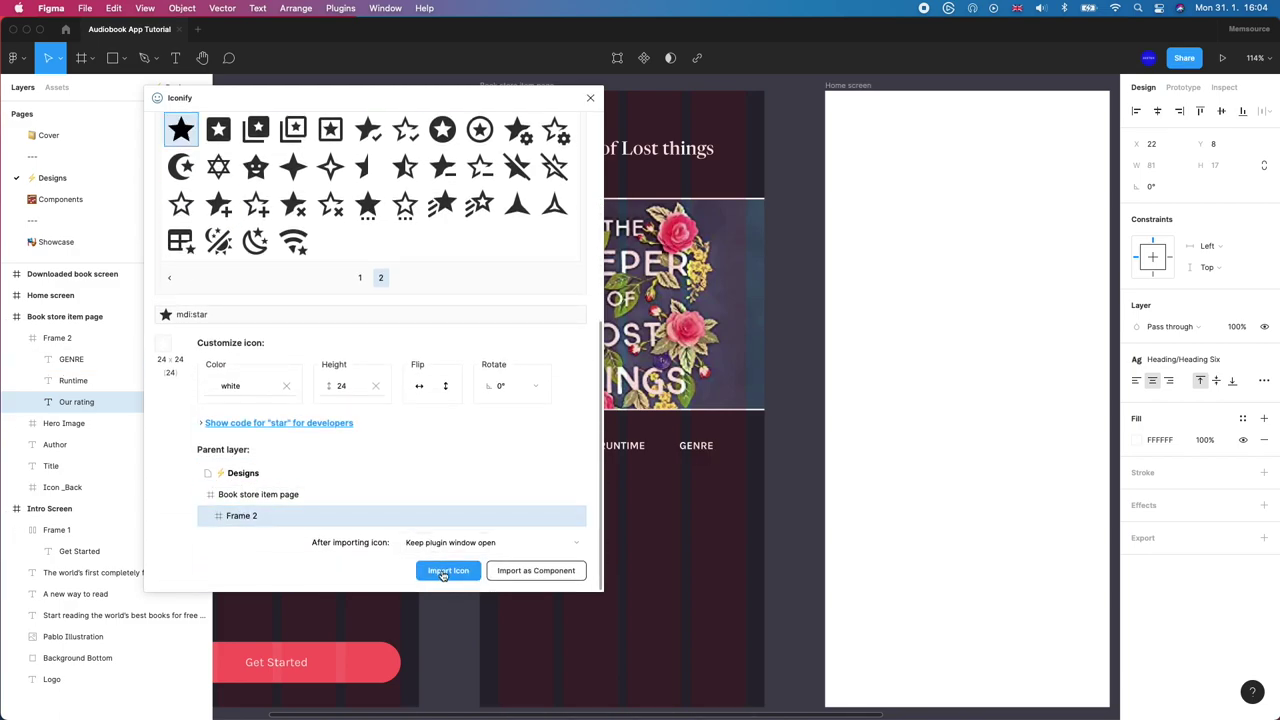
click(448, 570)
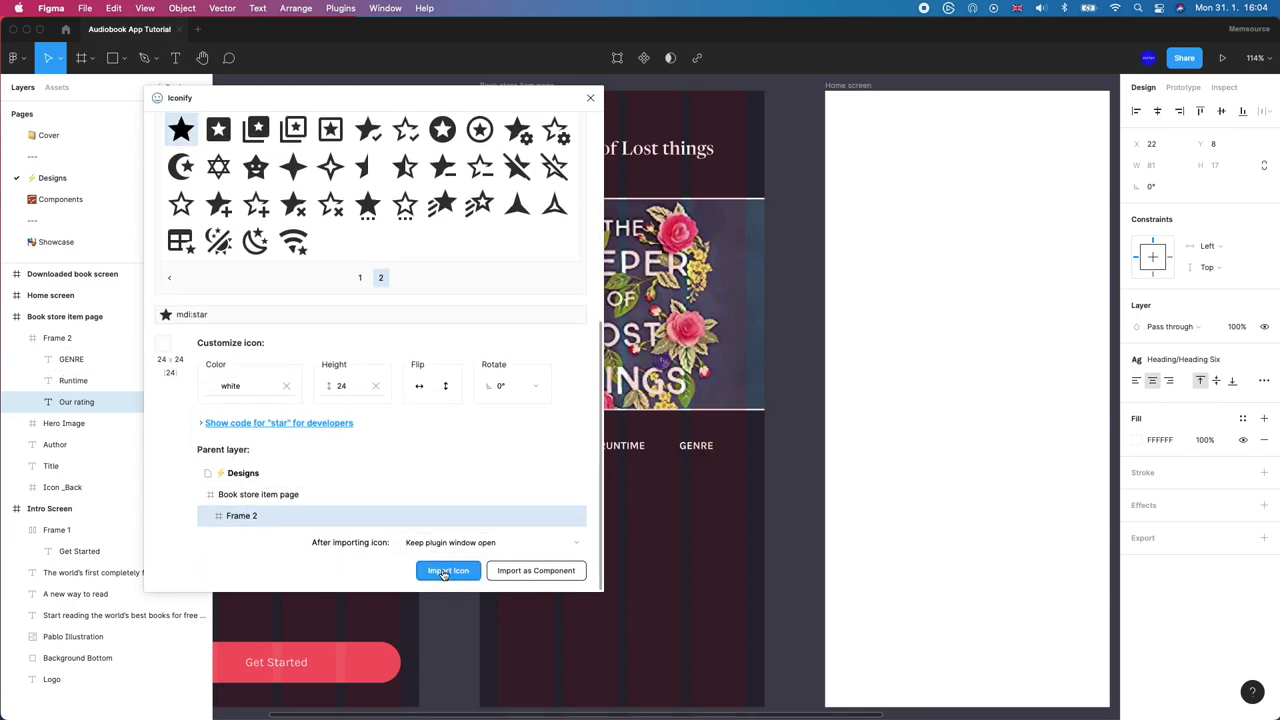
click(590, 97)
Step: Resize the star to 16×16 and duplicate it into a row of five stars
scroll(583, 452, up, 5)
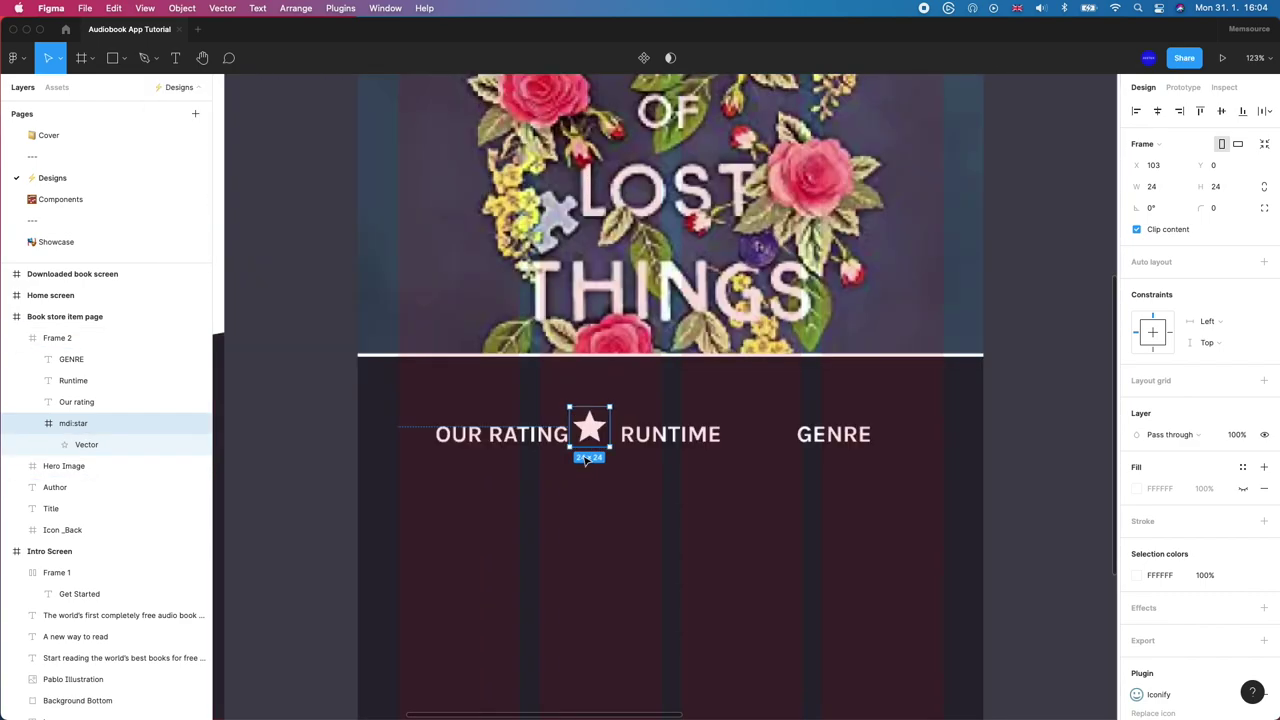
drag(568, 404, 423, 482)
key(super+d)
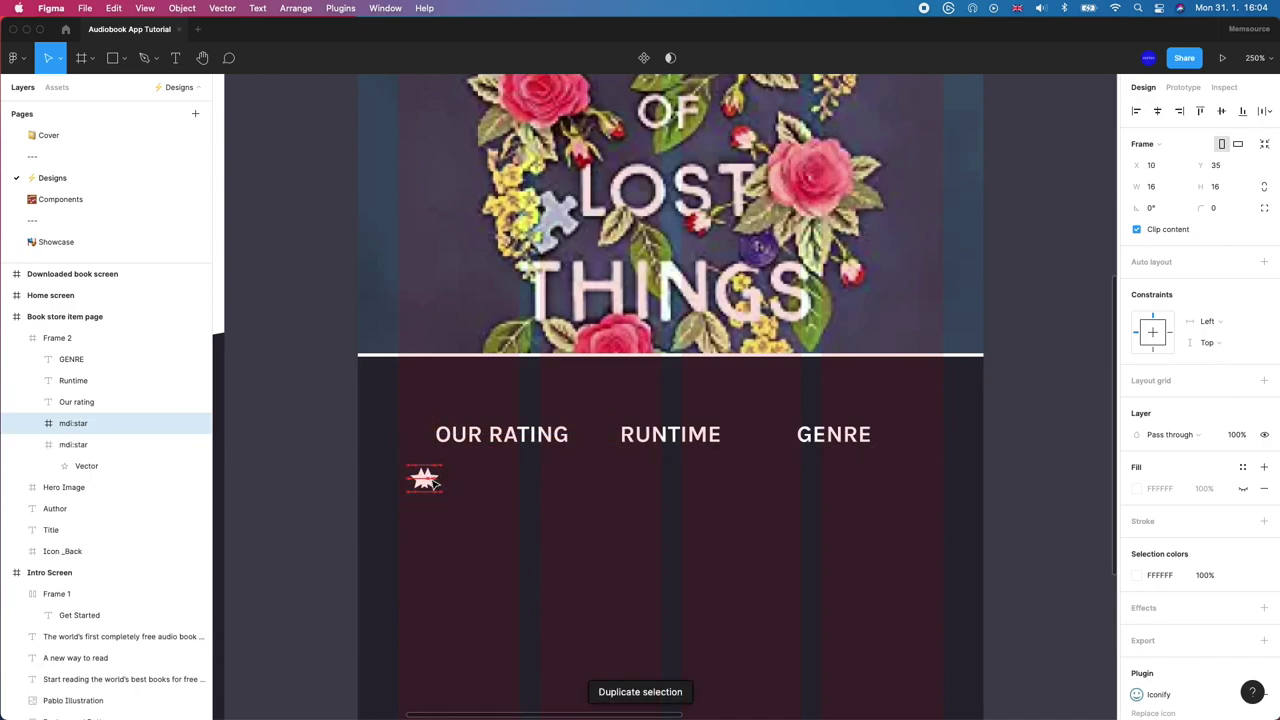
key(shift+Right)
key(shift+Right)
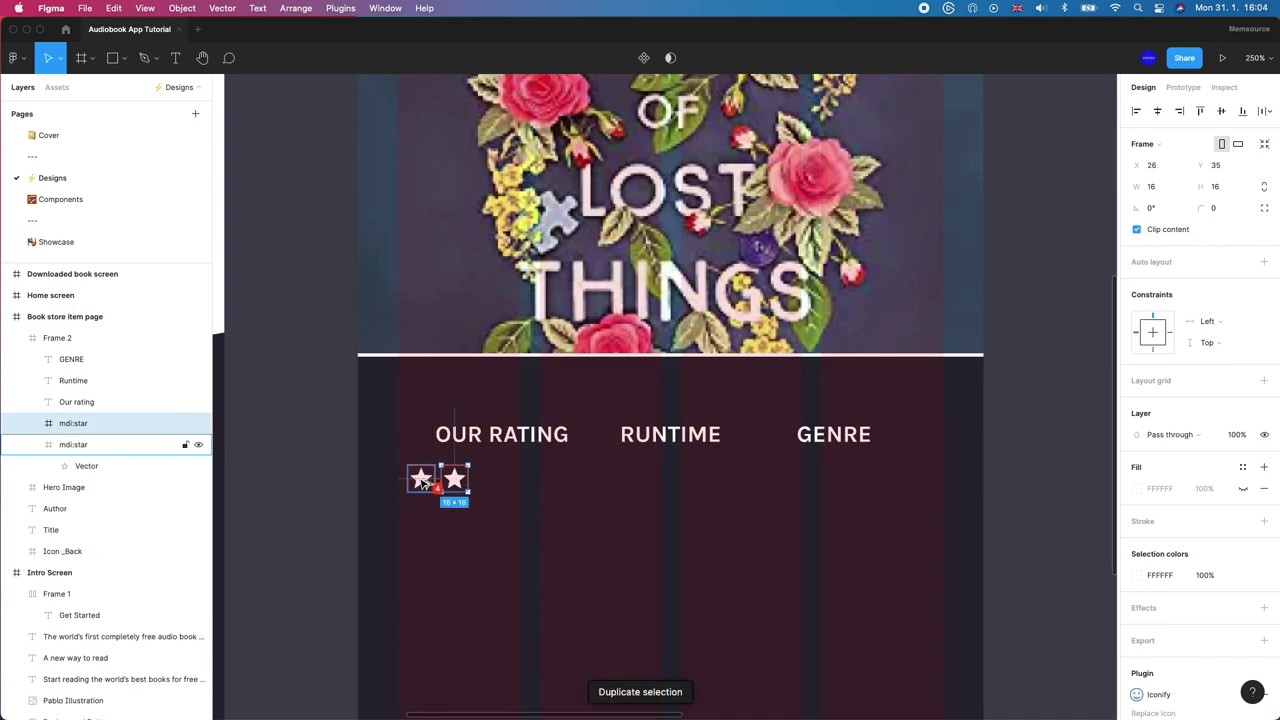
key(super+d)
key(shift+Right)
key(shift+Right)
key(super+d)
key(super+d)
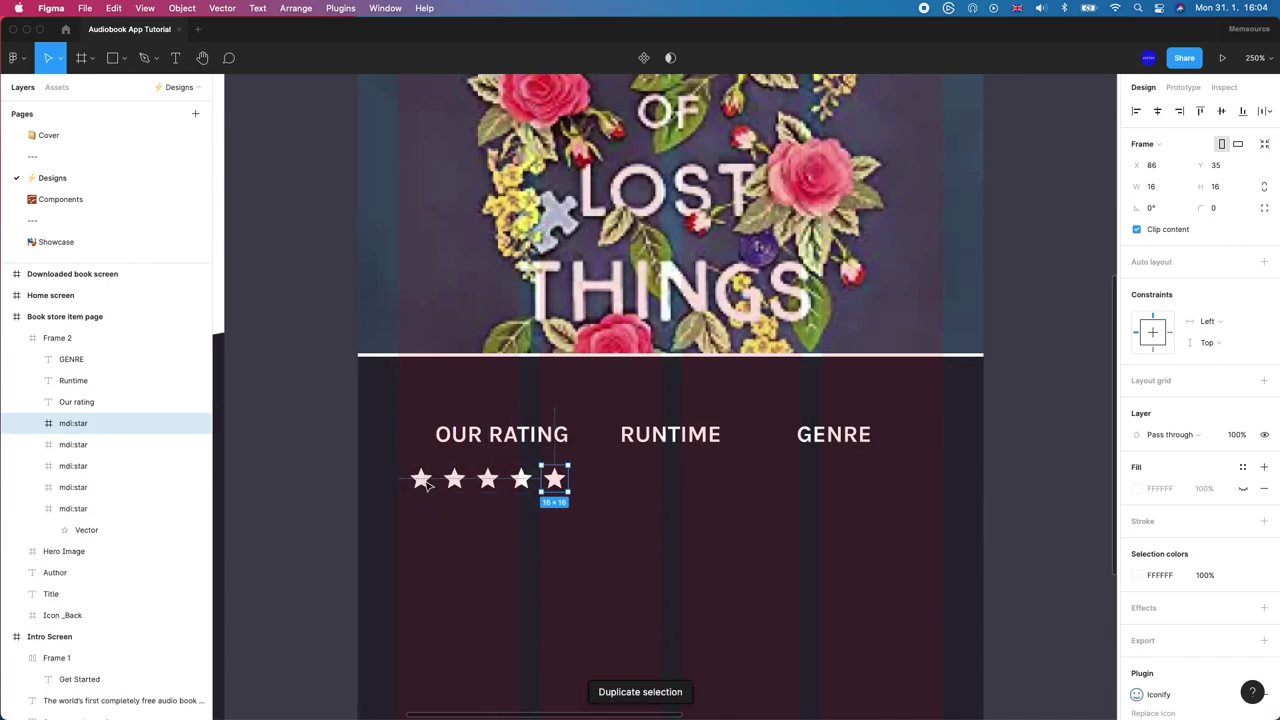
Step: Select all five stars and shift the row slightly left
shift+click(521, 480)
shift+click(487, 480)
shift+click(454, 480)
shift+click(420, 481)
drag(418, 481, 408, 481)
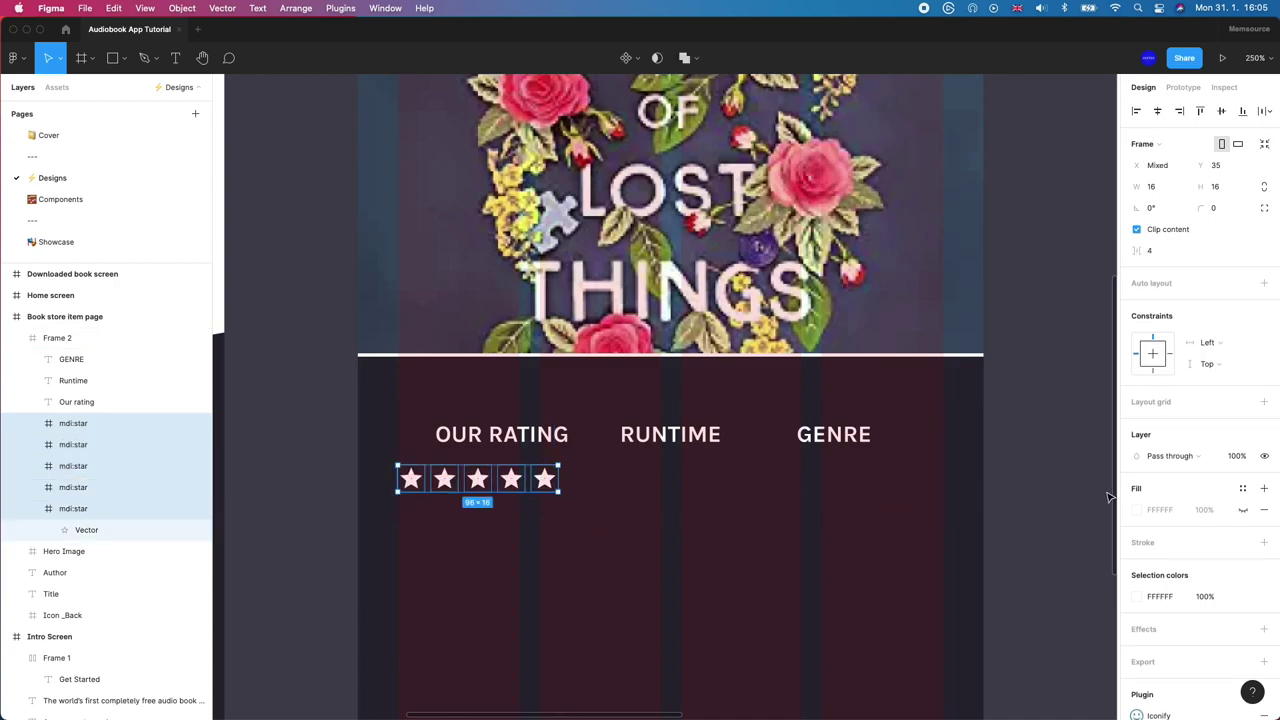
Step: Colour all stars with the Text/Text Dark style and move OUR RATING left to align with them
click(1242, 488)
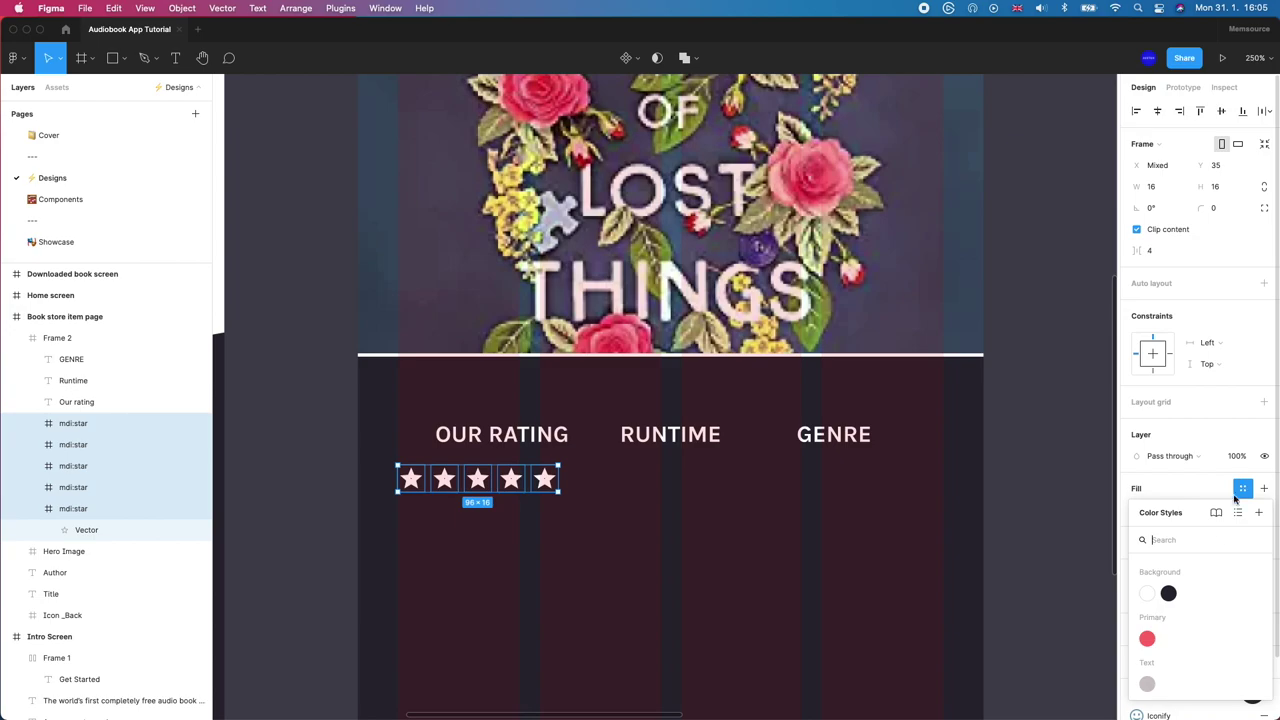
click(1147, 684)
key(ctrl+z)
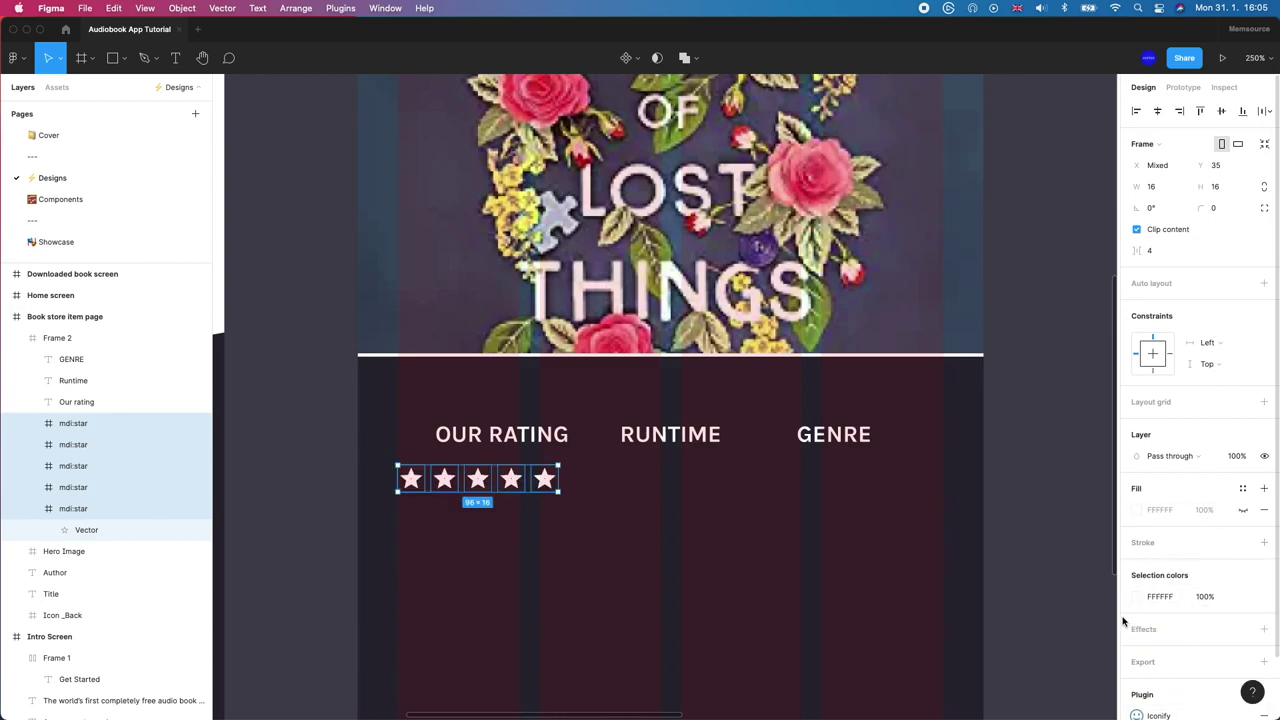
click(1243, 596)
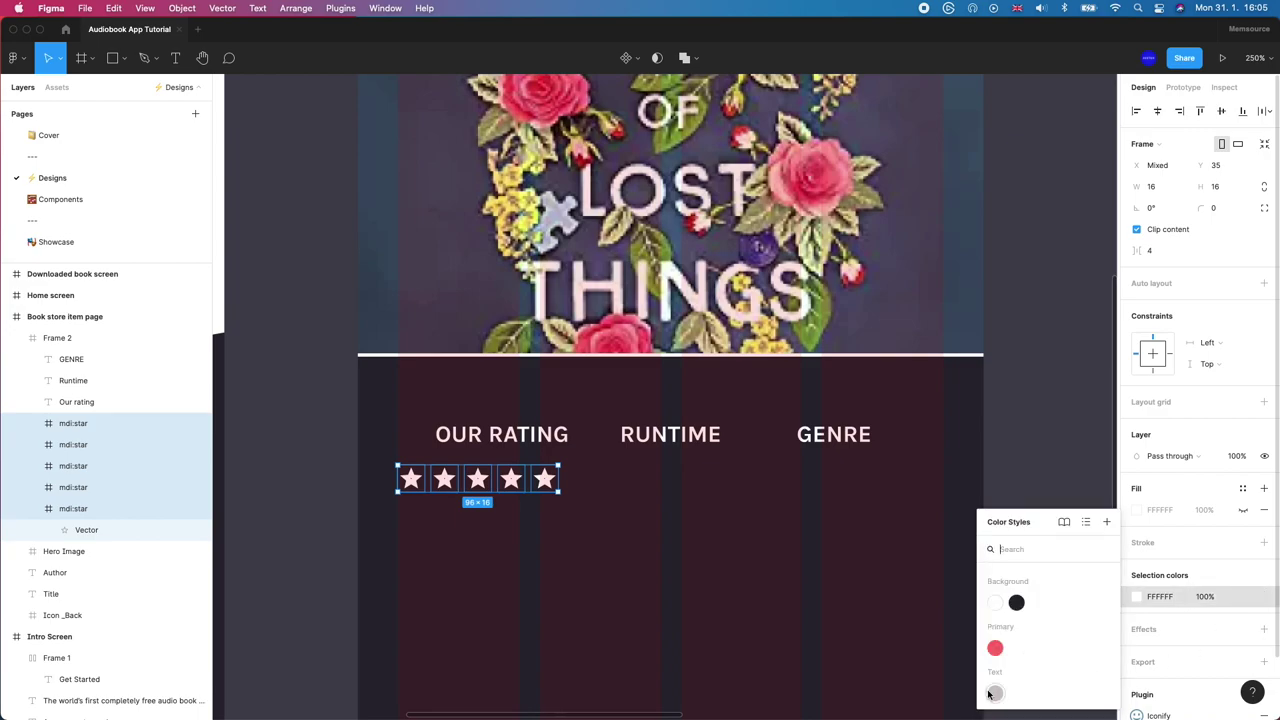
click(993, 693)
click(516, 446)
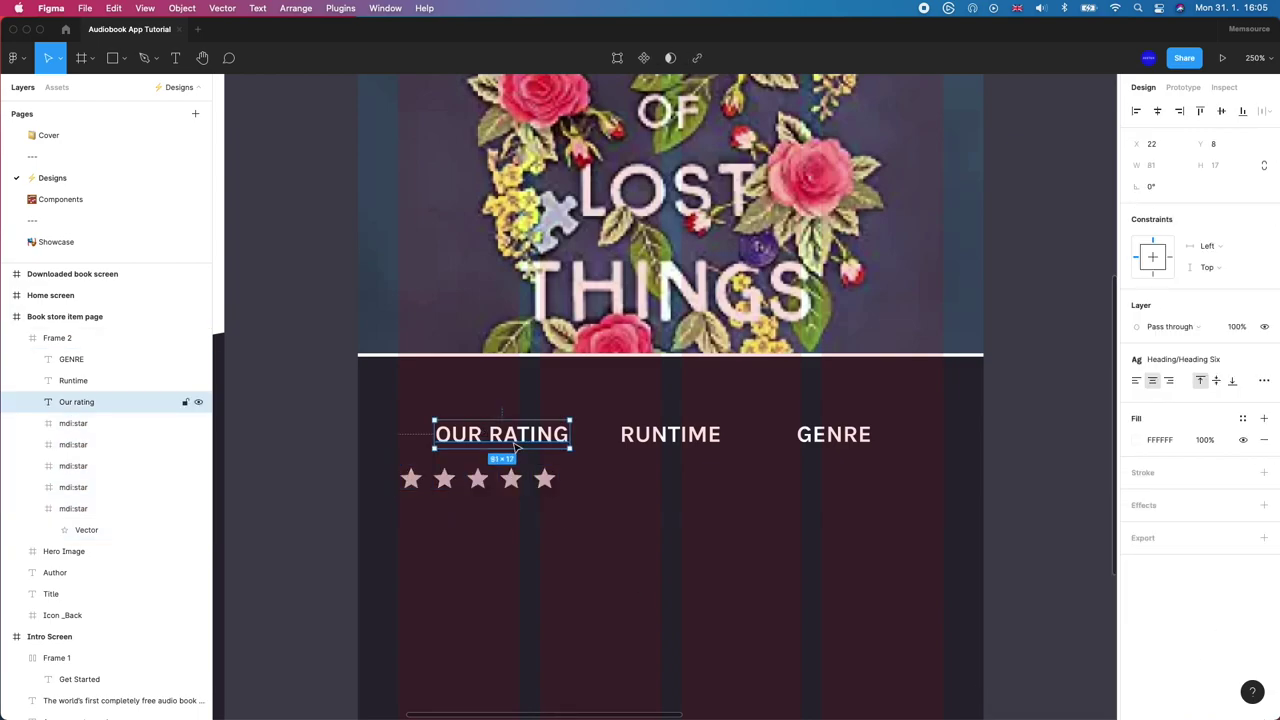
drag(516, 446, 490, 449)
Step: Detach the style from the first three stars and colour them yellow FFF504
click(478, 479)
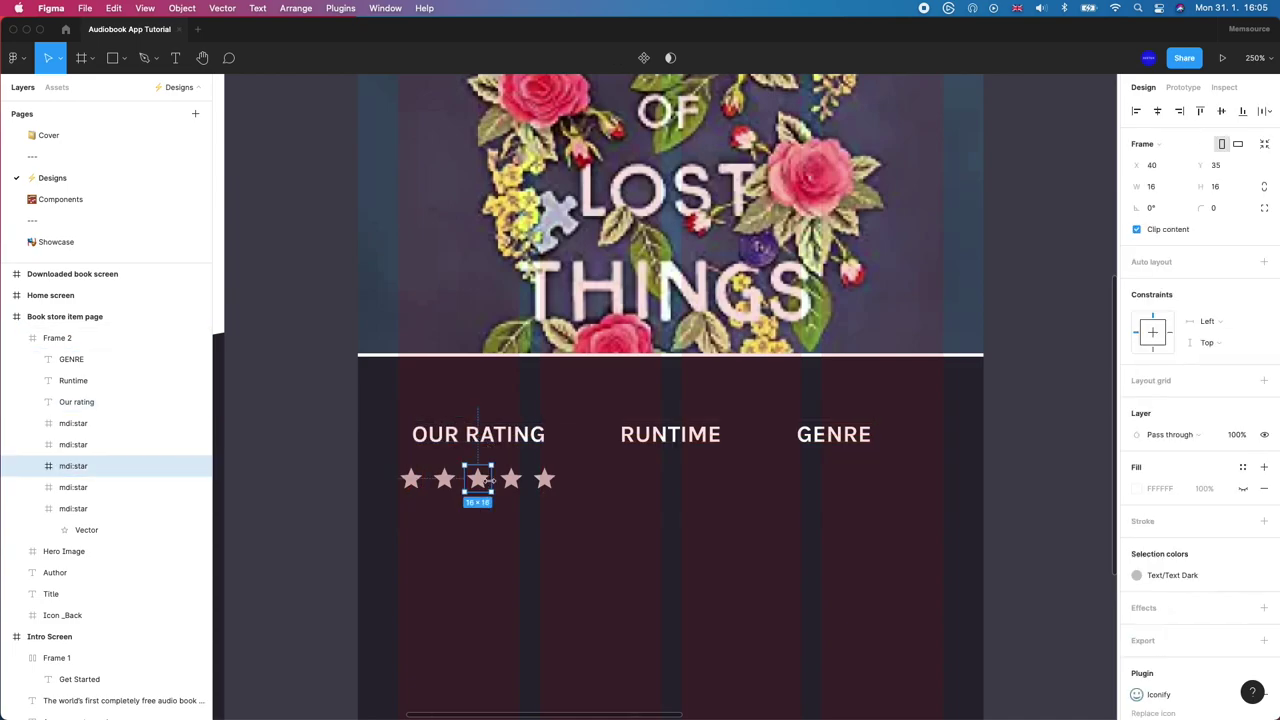
click(510, 481)
click(445, 480)
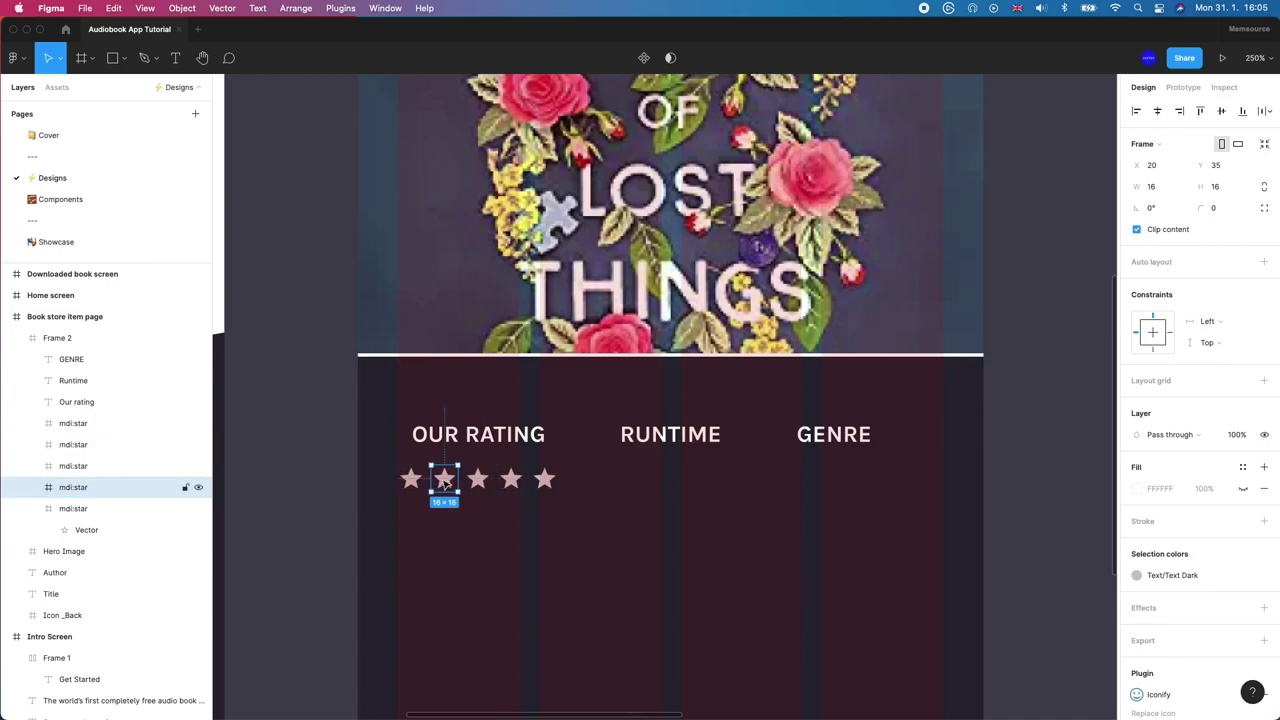
shift+click(410, 479)
shift+click(510, 479)
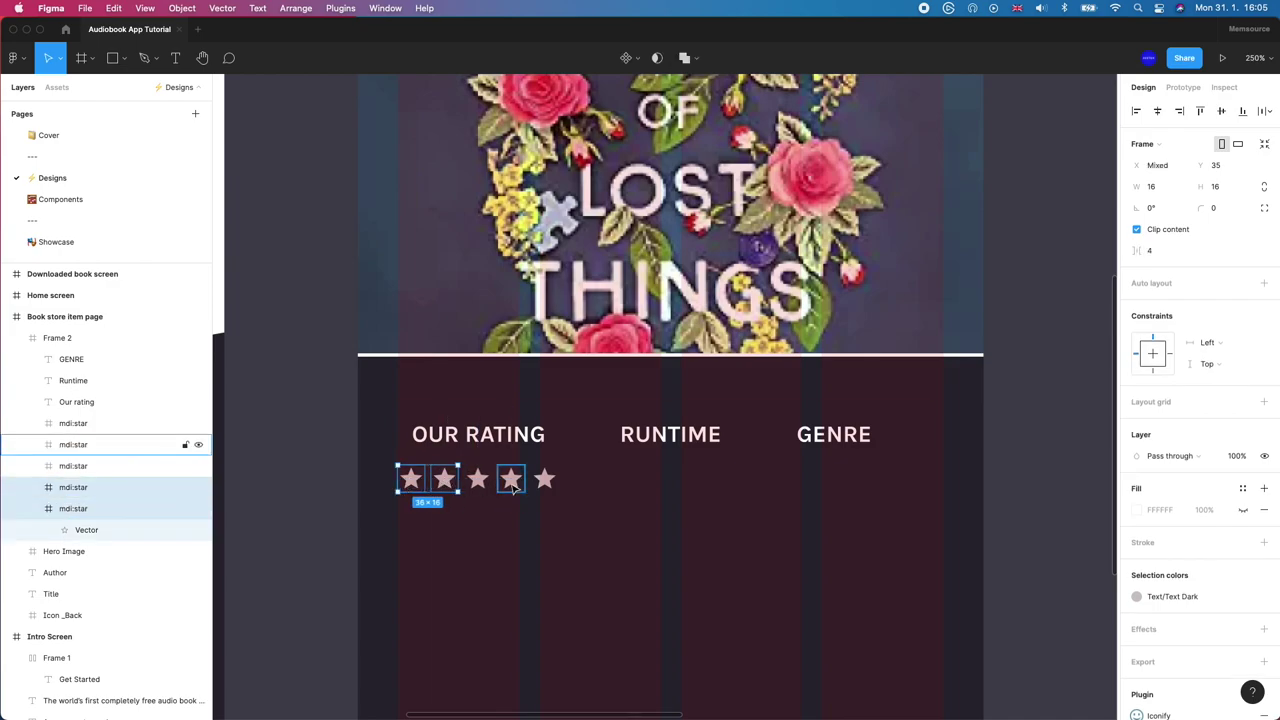
shift+click(510, 479)
shift+click(478, 479)
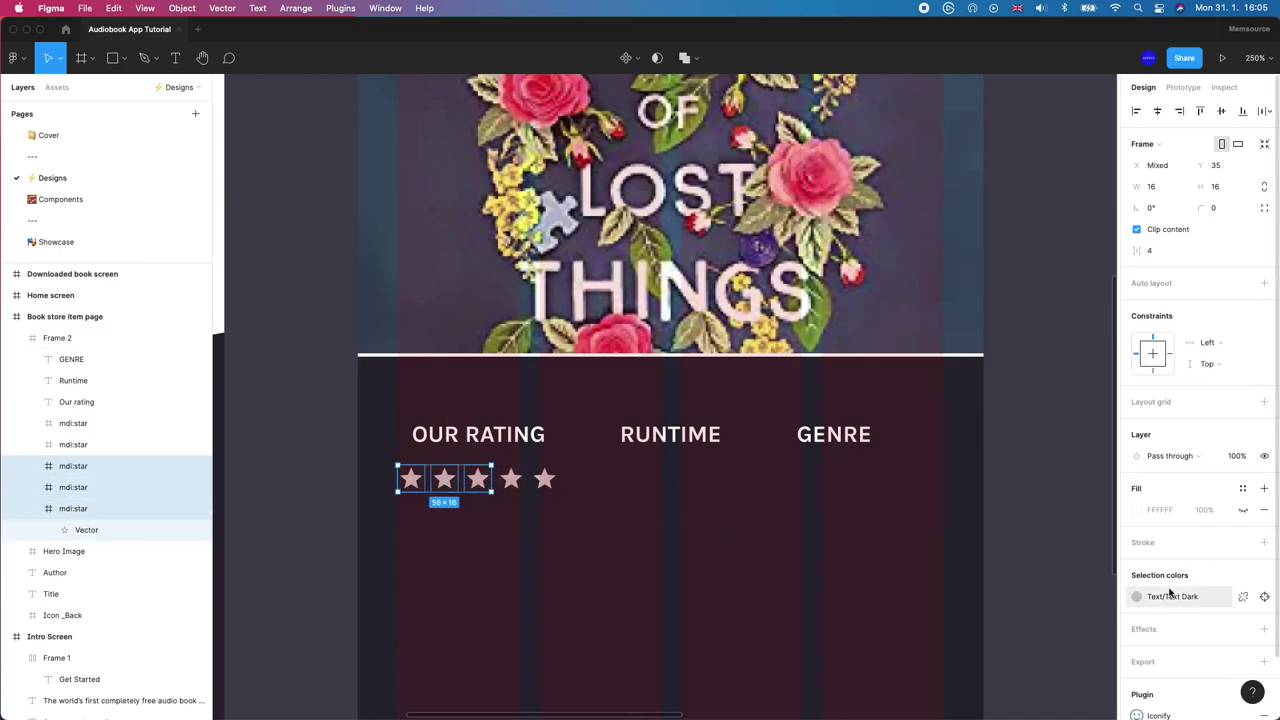
click(1243, 596)
click(1176, 600)
text(f)
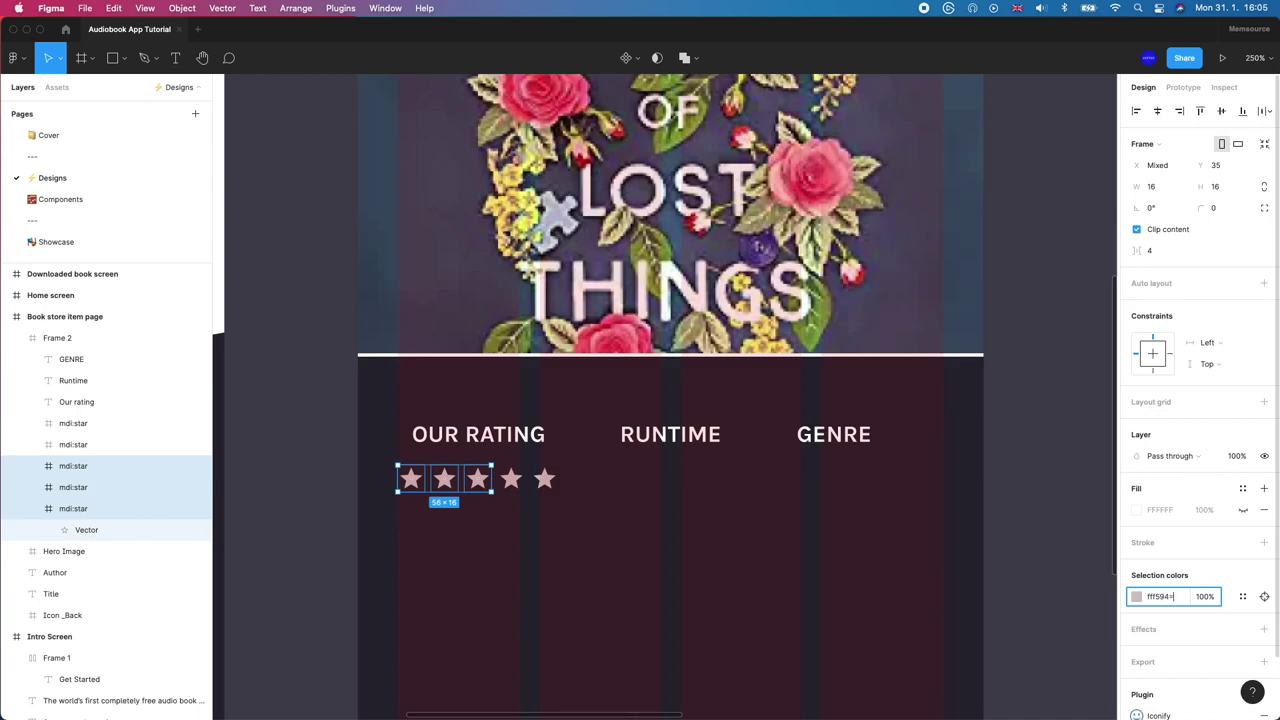
text(ff5904)
key(Return)
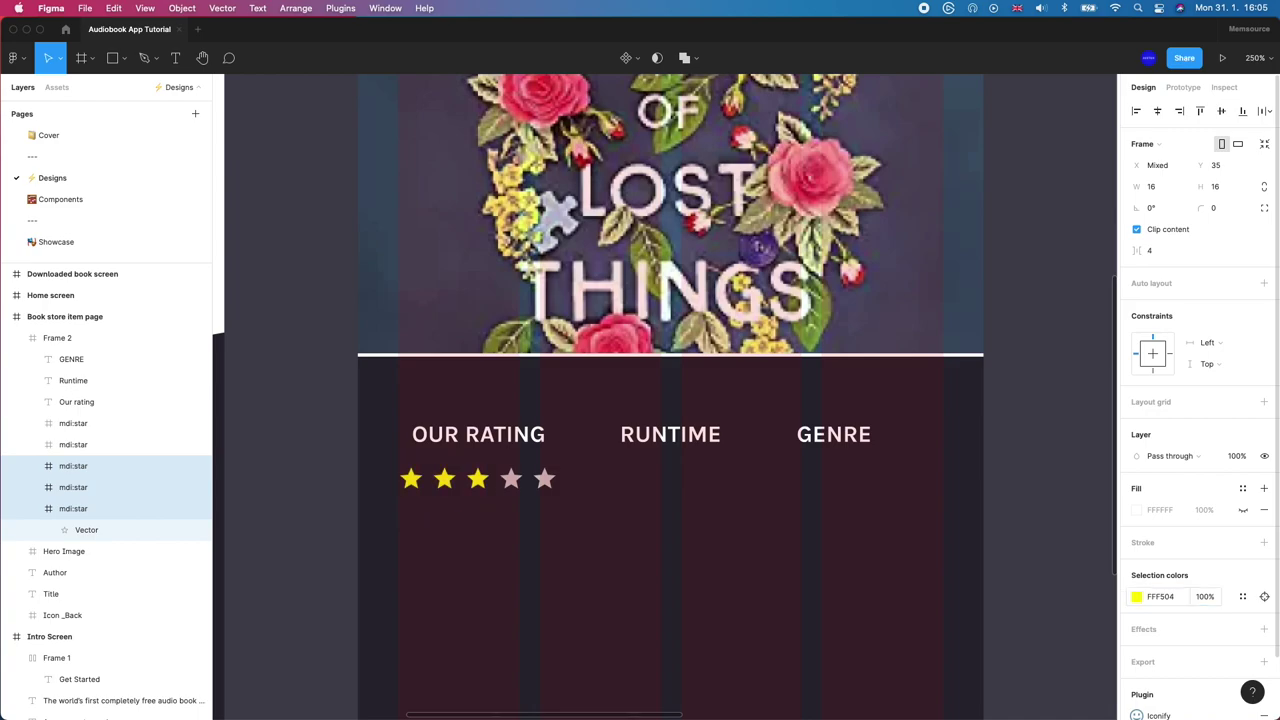
Step: Save the yellow as a new colour style named Primary/Yellow
click(1242, 596)
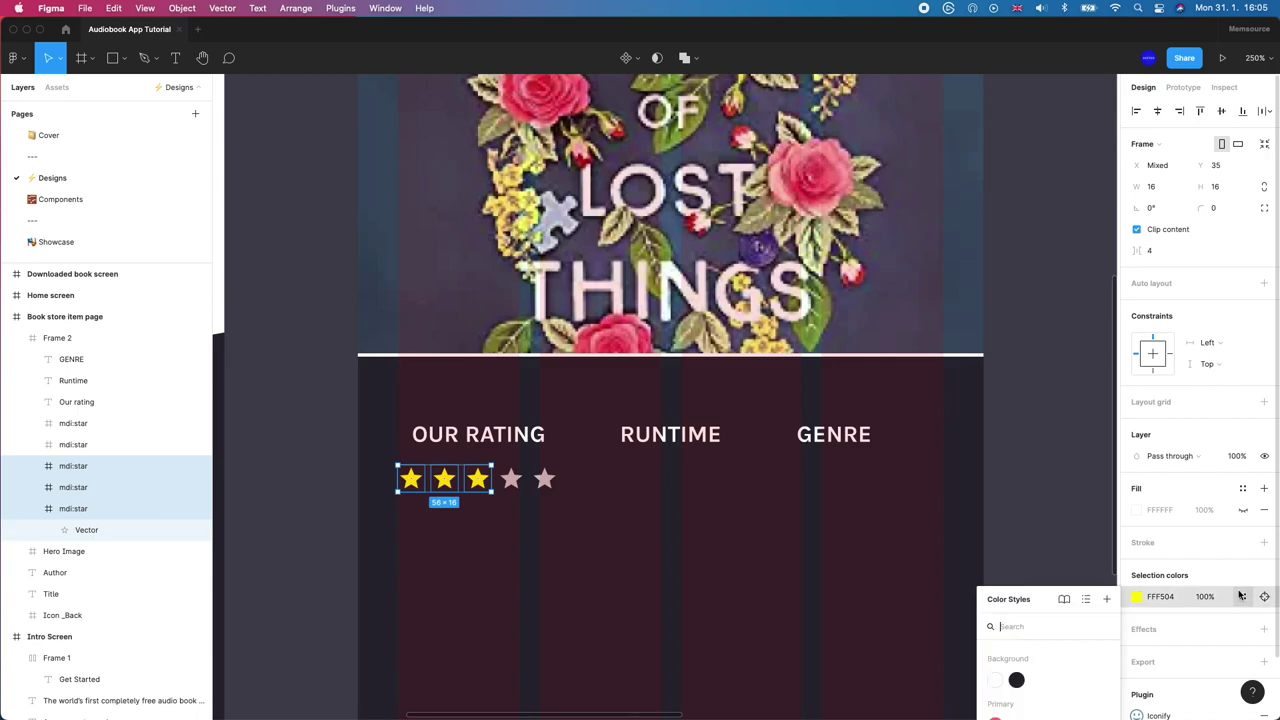
click(1107, 522)
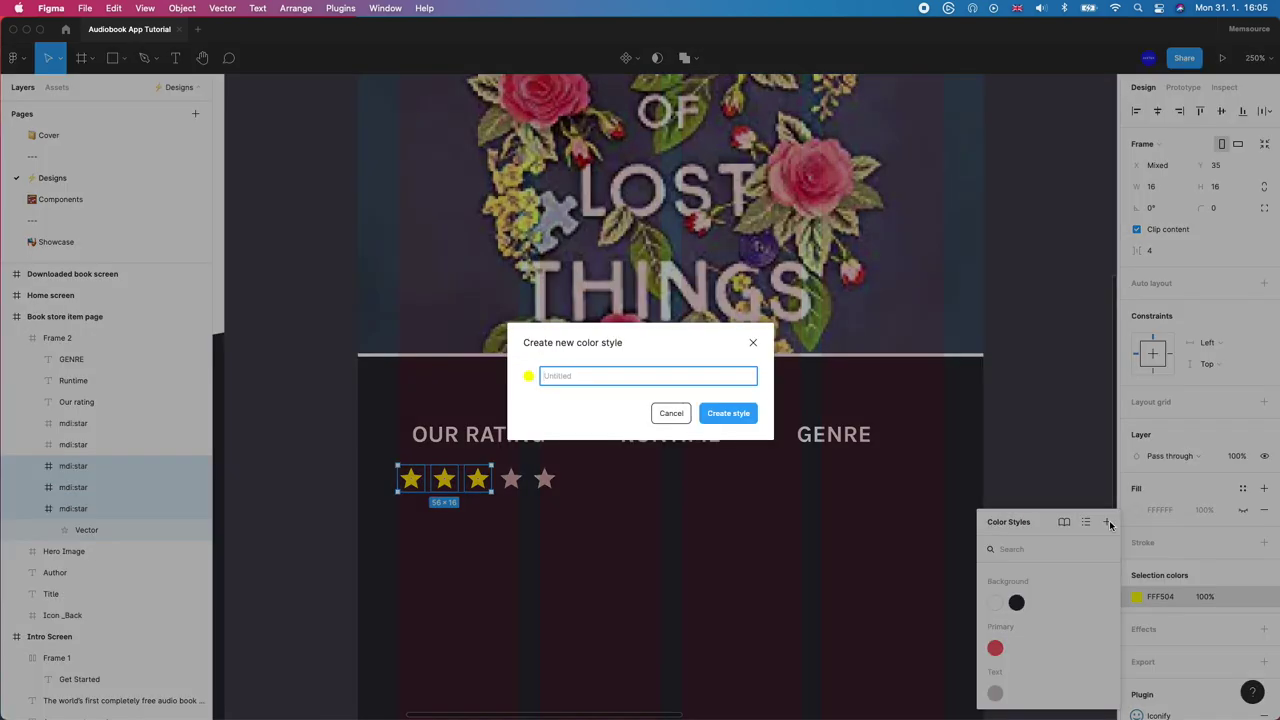
text(Primary/Yellow)
key(Return)
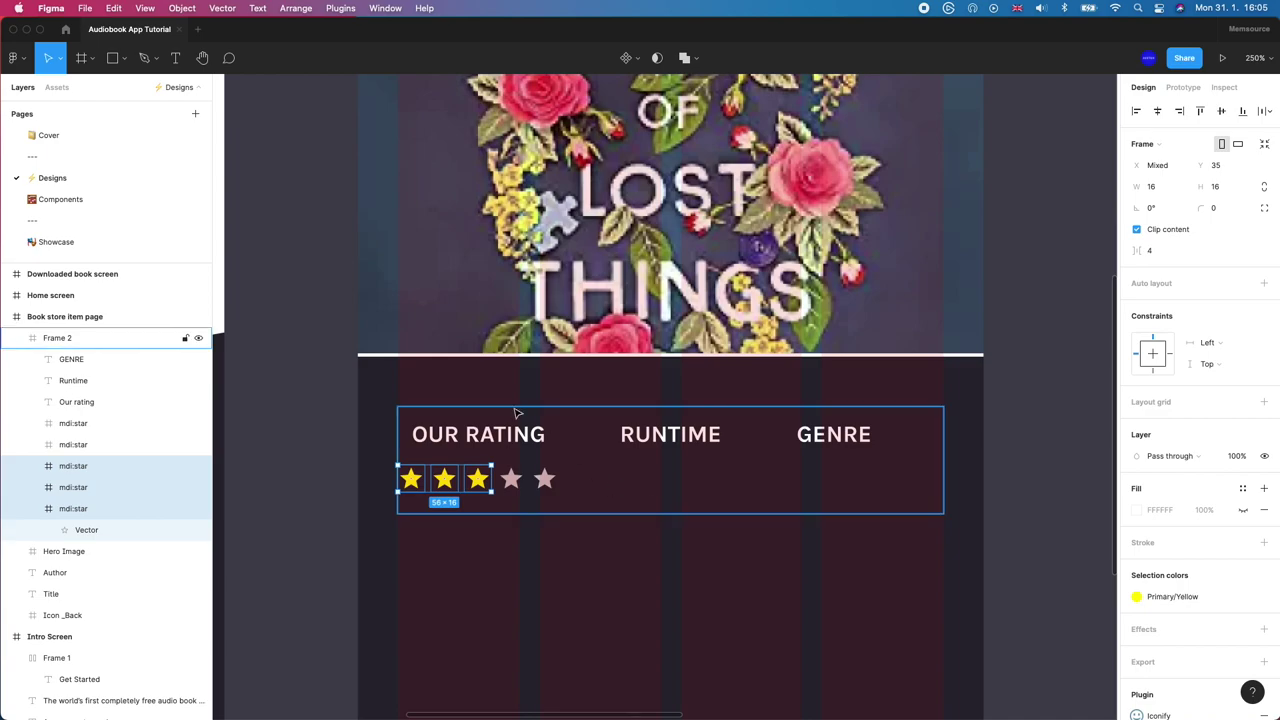
Step: Select all five stars and wrap them in a new frame
shift+click(509, 483)
shift+click(542, 482)
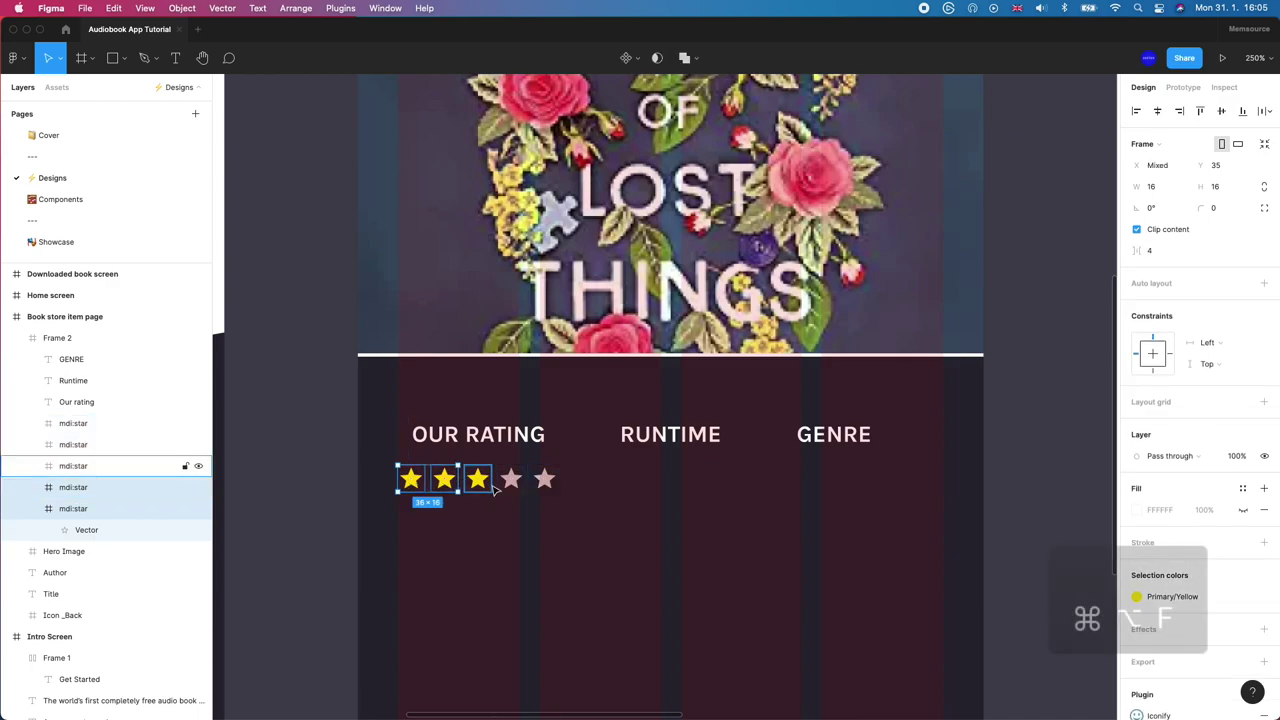
key(super+alt+f)
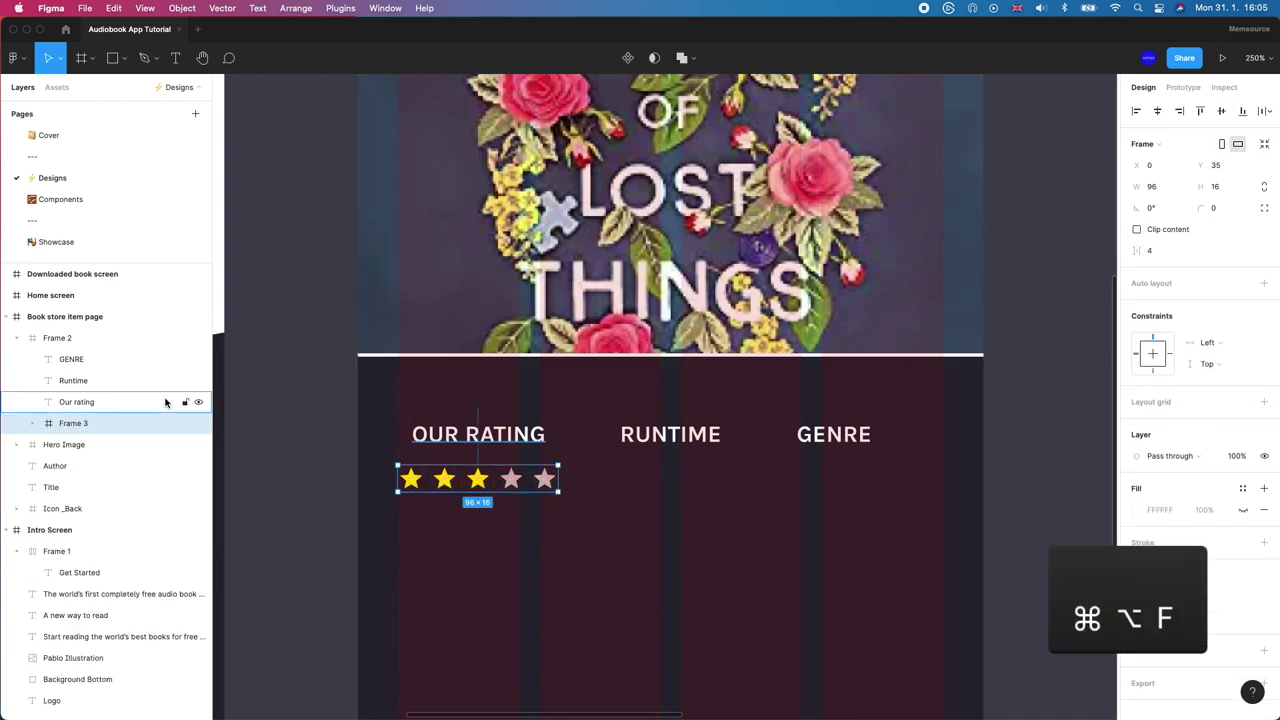
Step: Rename the new star frame to Stars
double_click(75, 424)
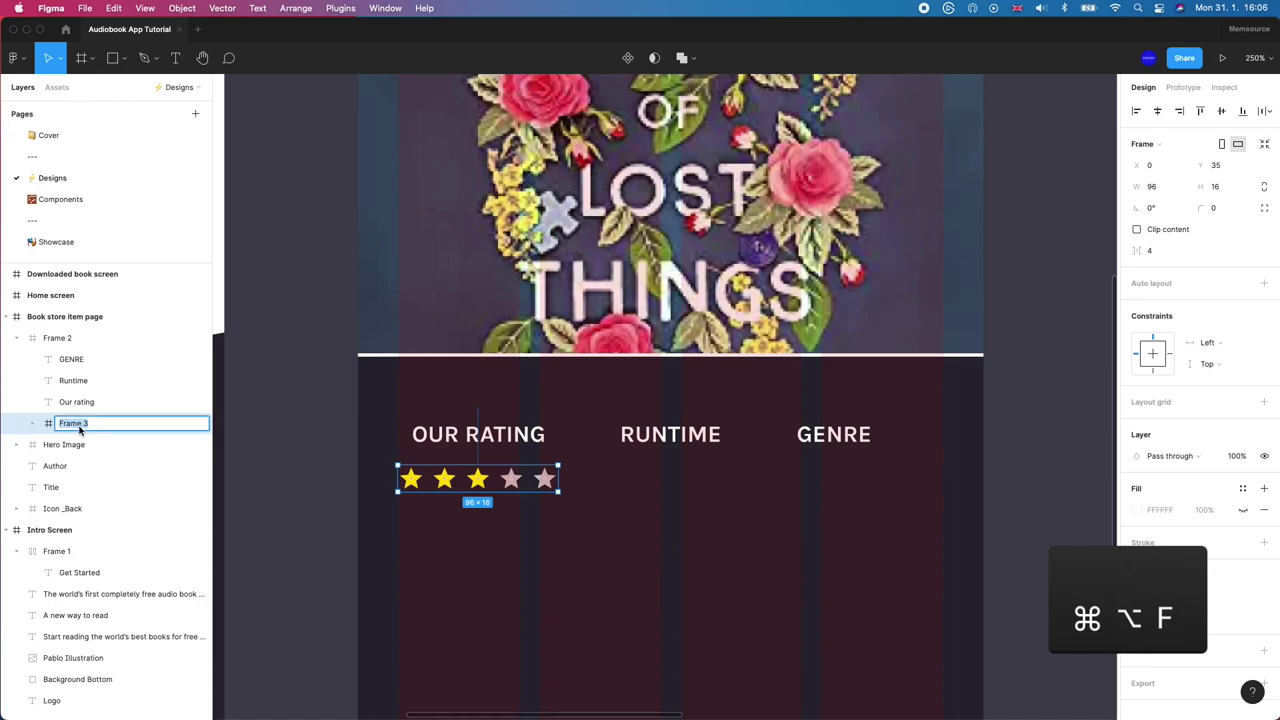
text(Stars)
key(Return)
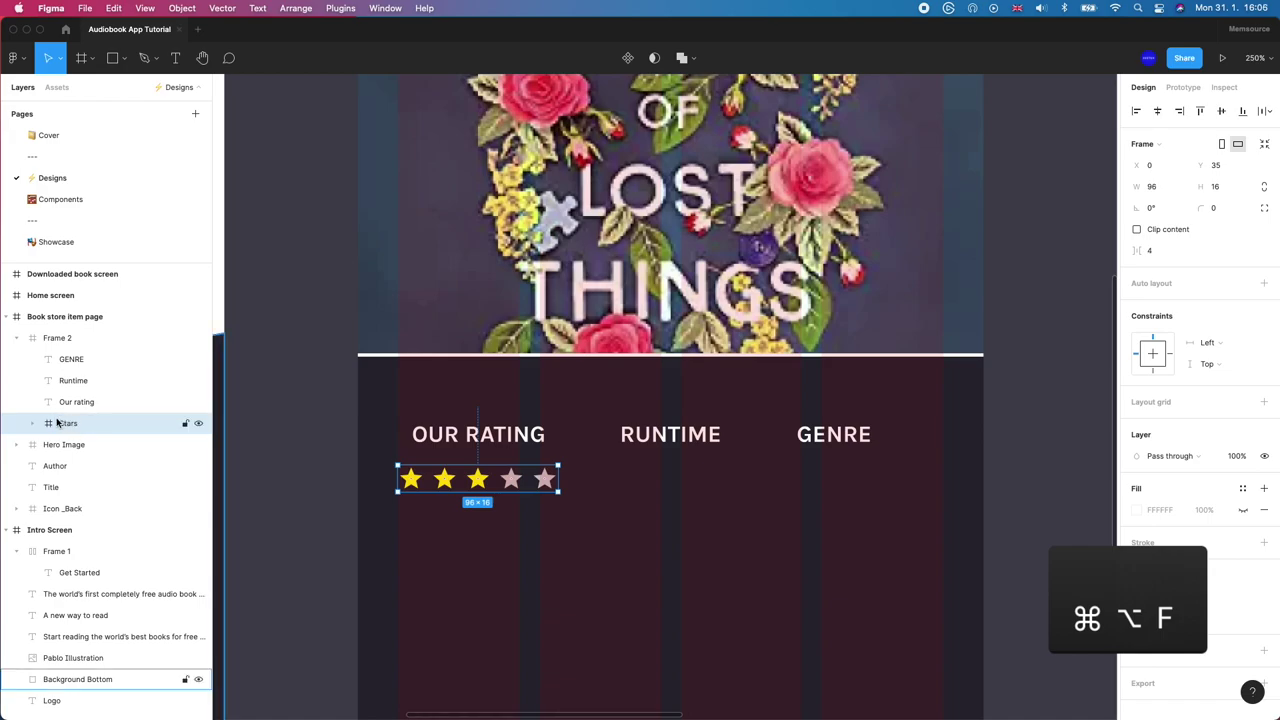
Step: Rename the star layers inside Stars to Icon _Star
click(32, 423)
click(89, 508)
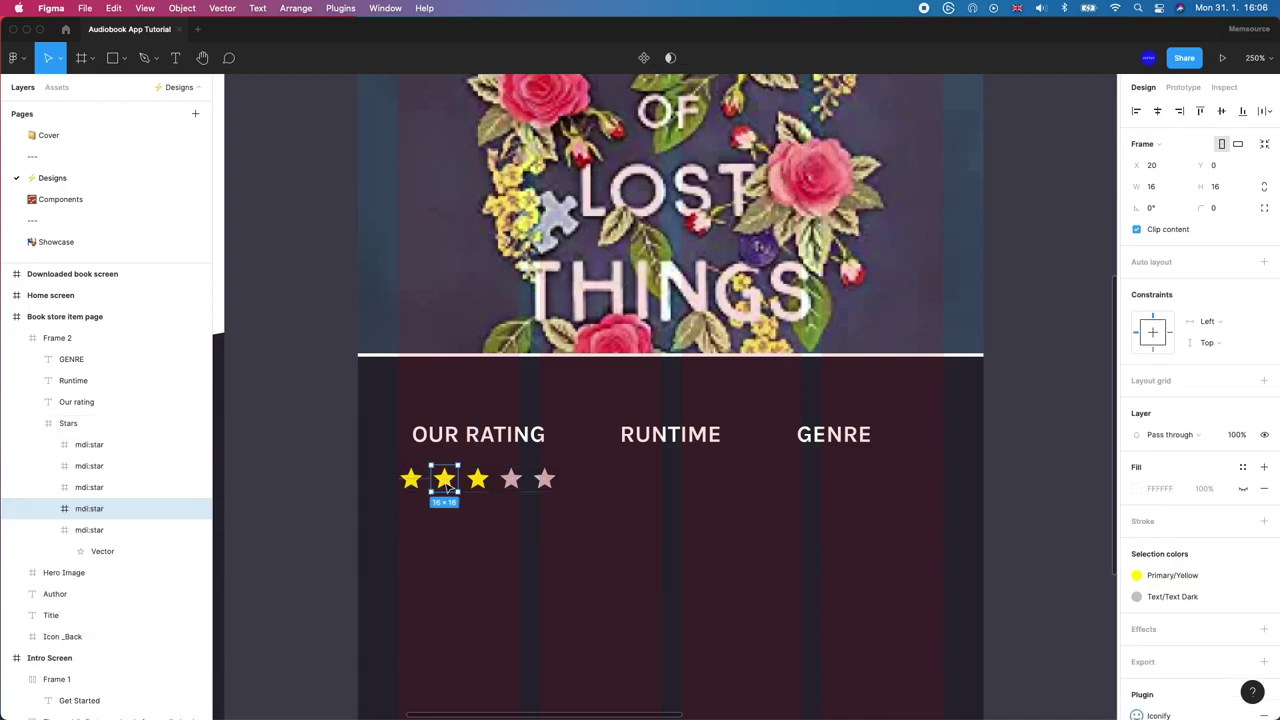
double_click(100, 444)
text(1)
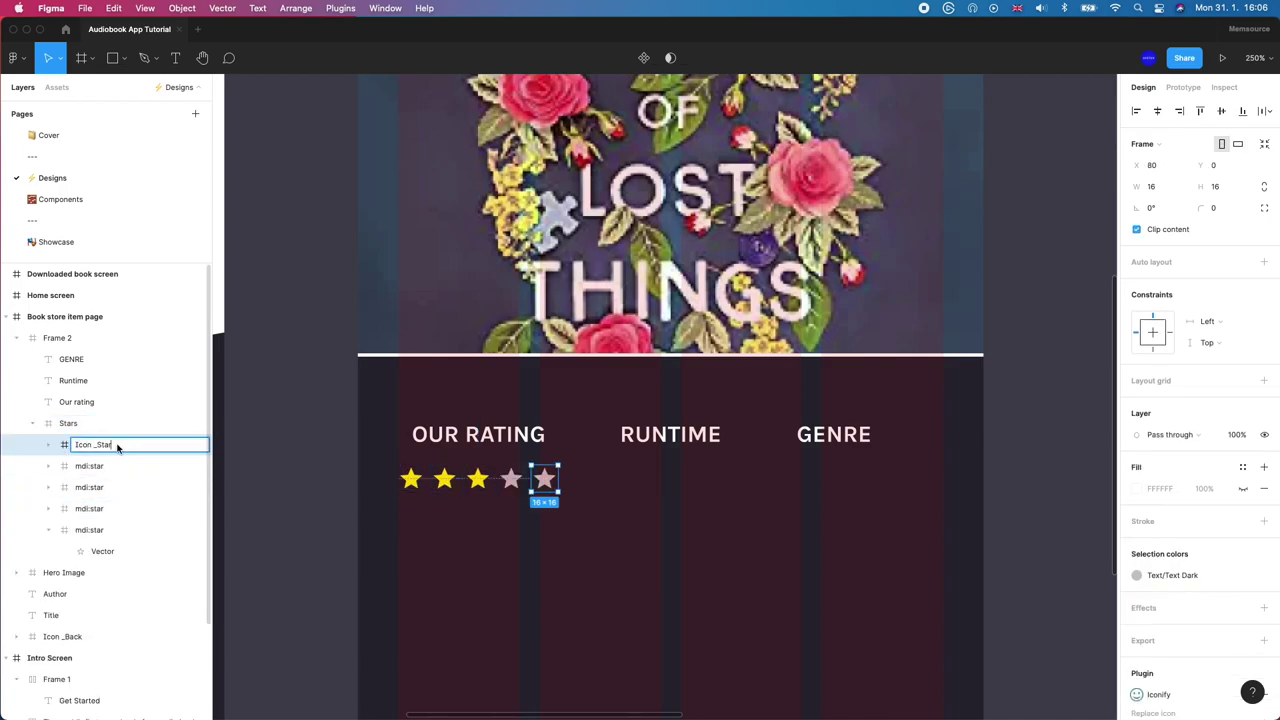
double_click(85, 466)
key(super+v)
double_click(96, 489)
key(super+v)
double_click(96, 511)
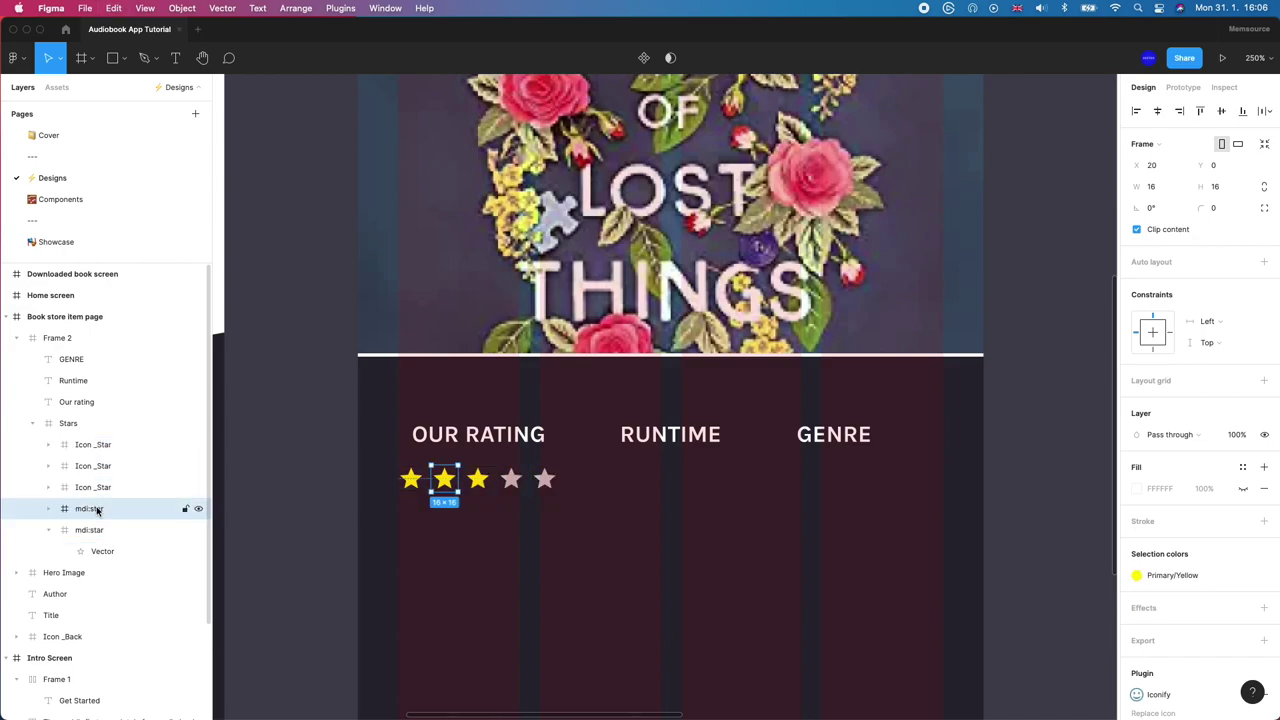
text(Icon _Star)
double_click(93, 531)
text(Icon _Star)
click(32, 423)
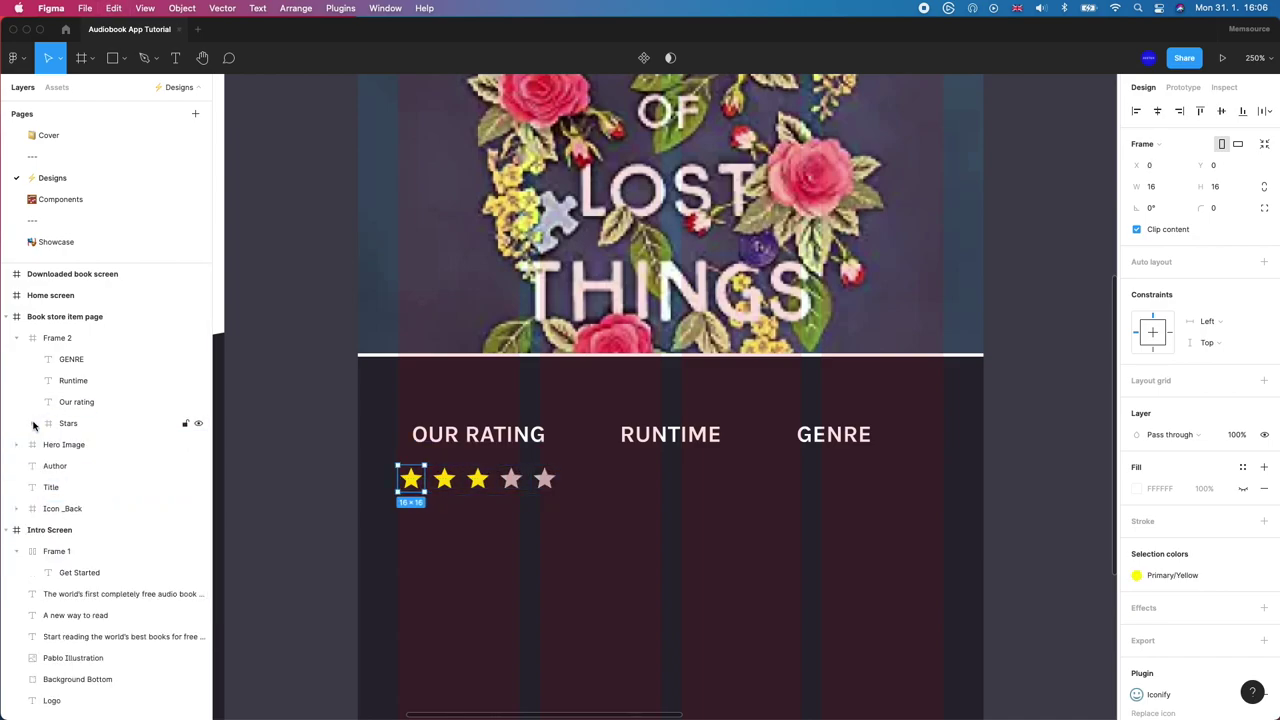
Step: Rename the GENRE text layer to Genre
click(118, 380)
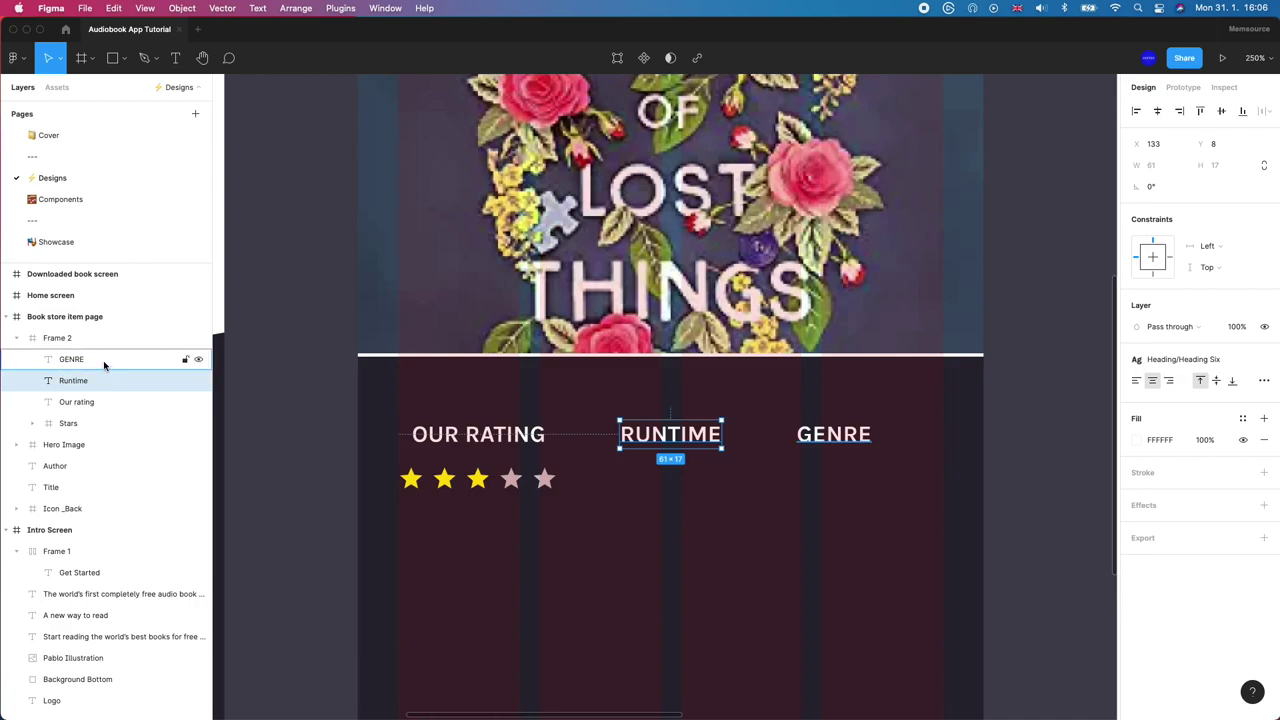
double_click(104, 362)
text(Genre)
key(Return)
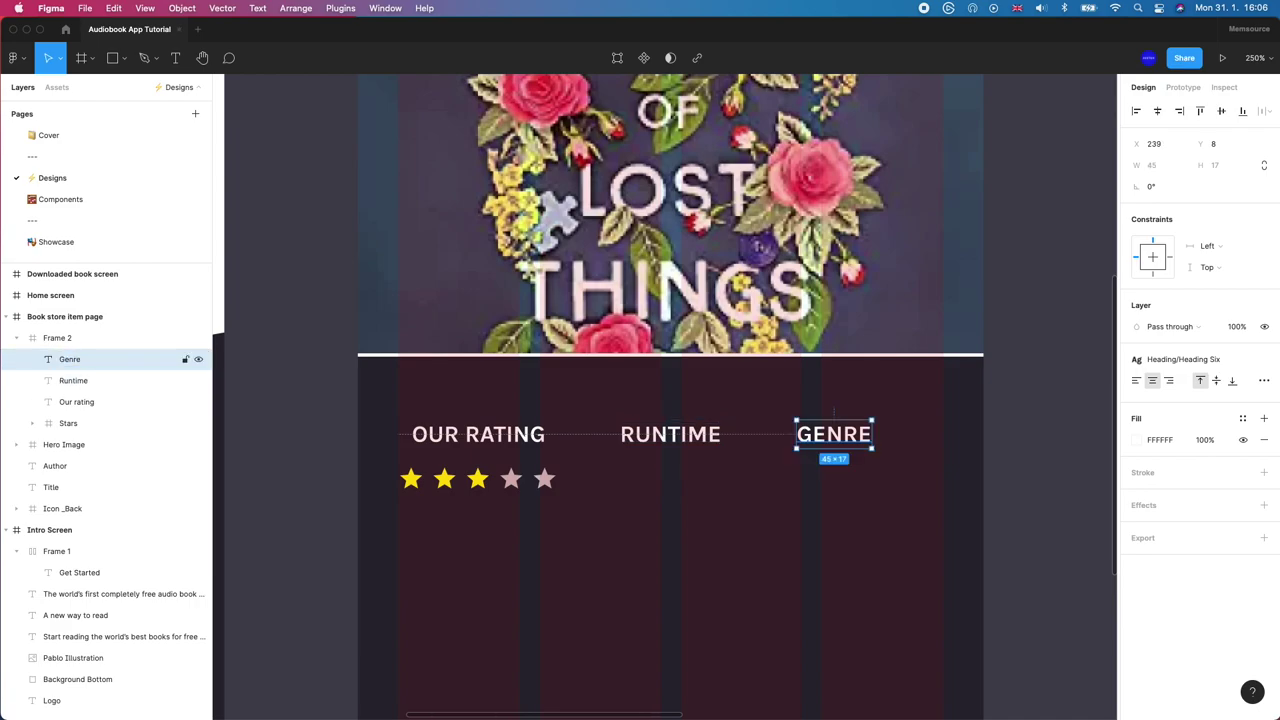
Step: Copy the RUNTIME heading down level with the stars as a Body Medium '3 hours 46m' value
click(652, 440)
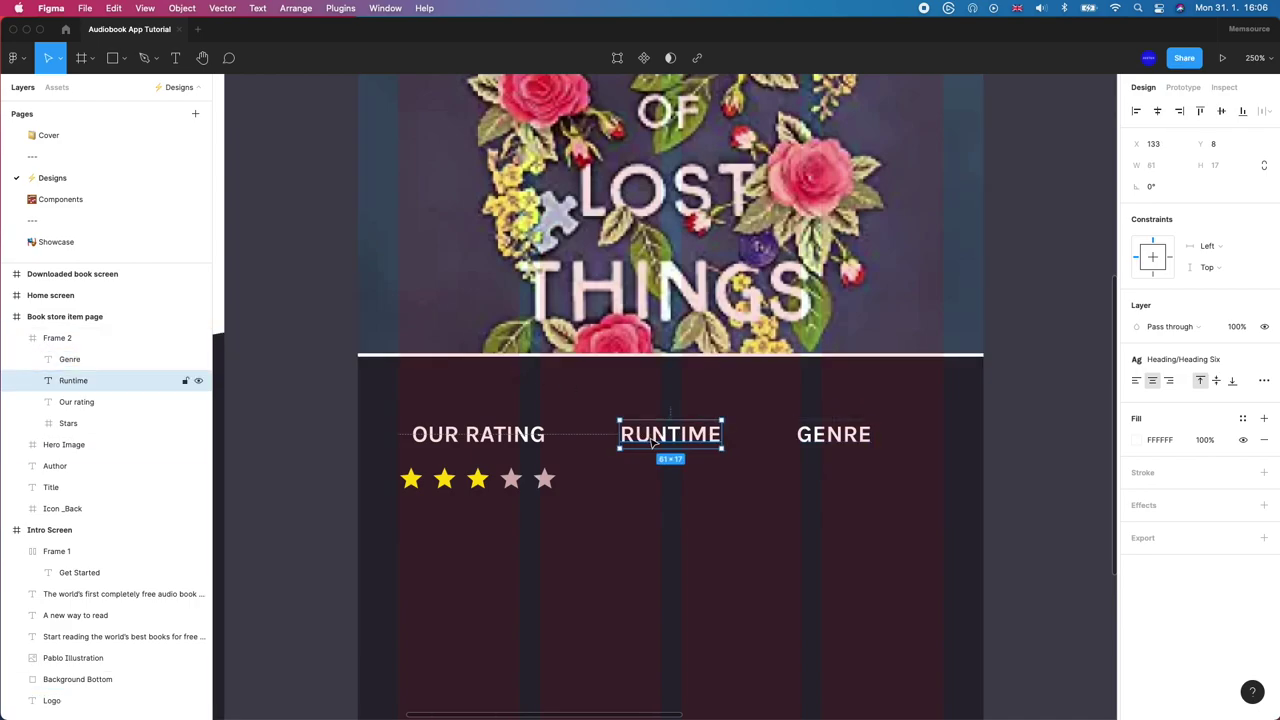
key(super+c)
key(super+v)
drag(650, 443, 650, 489)
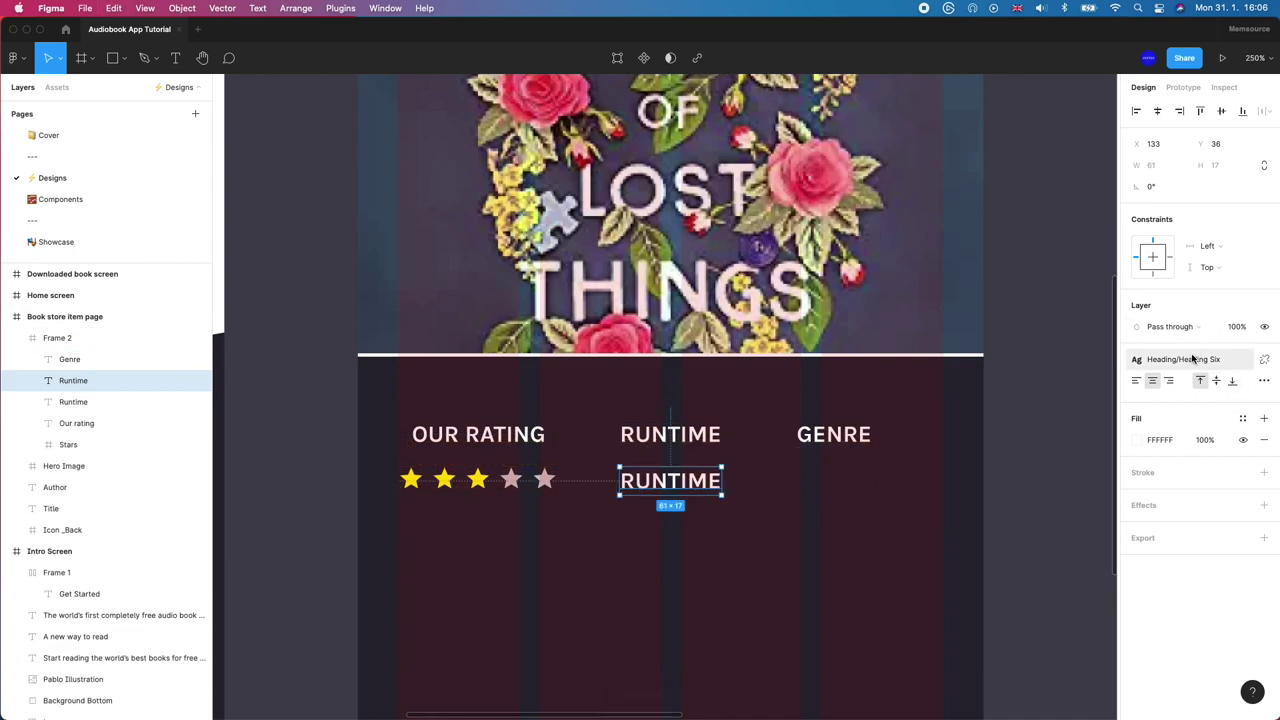
click(1225, 359)
click(1200, 551)
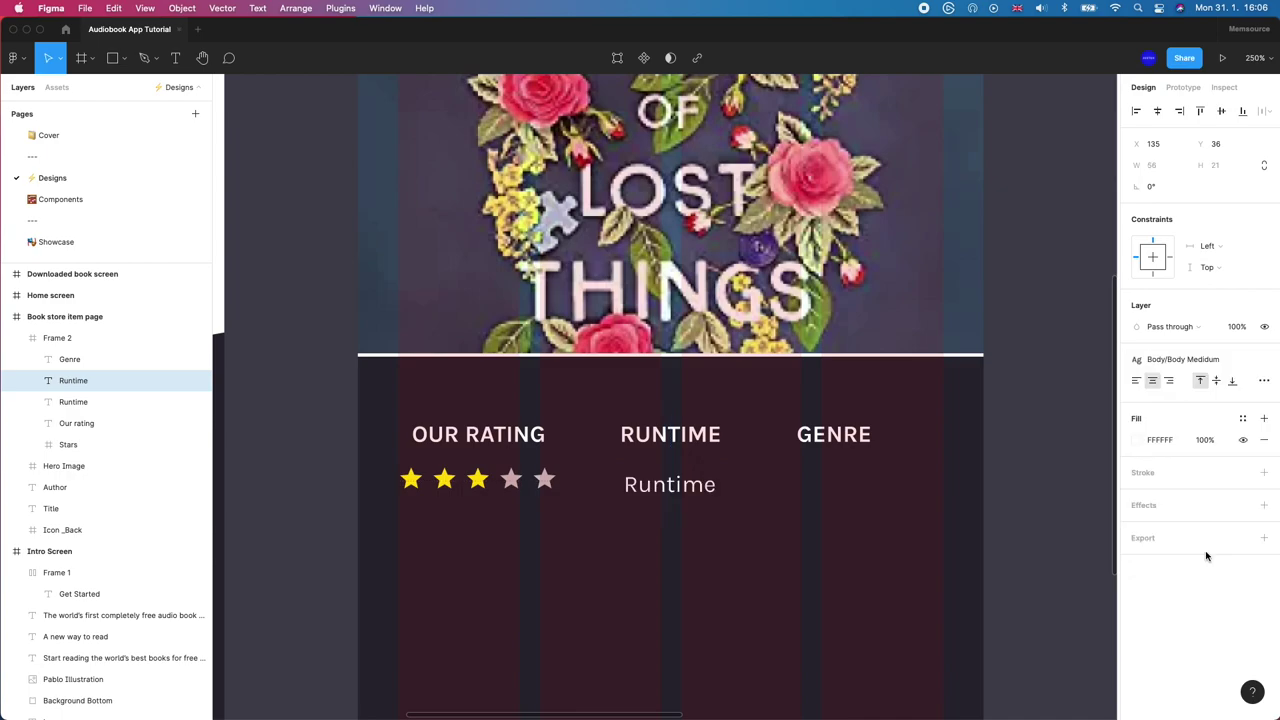
drag(666, 489, 678, 488)
double_click(676, 481)
text(3)
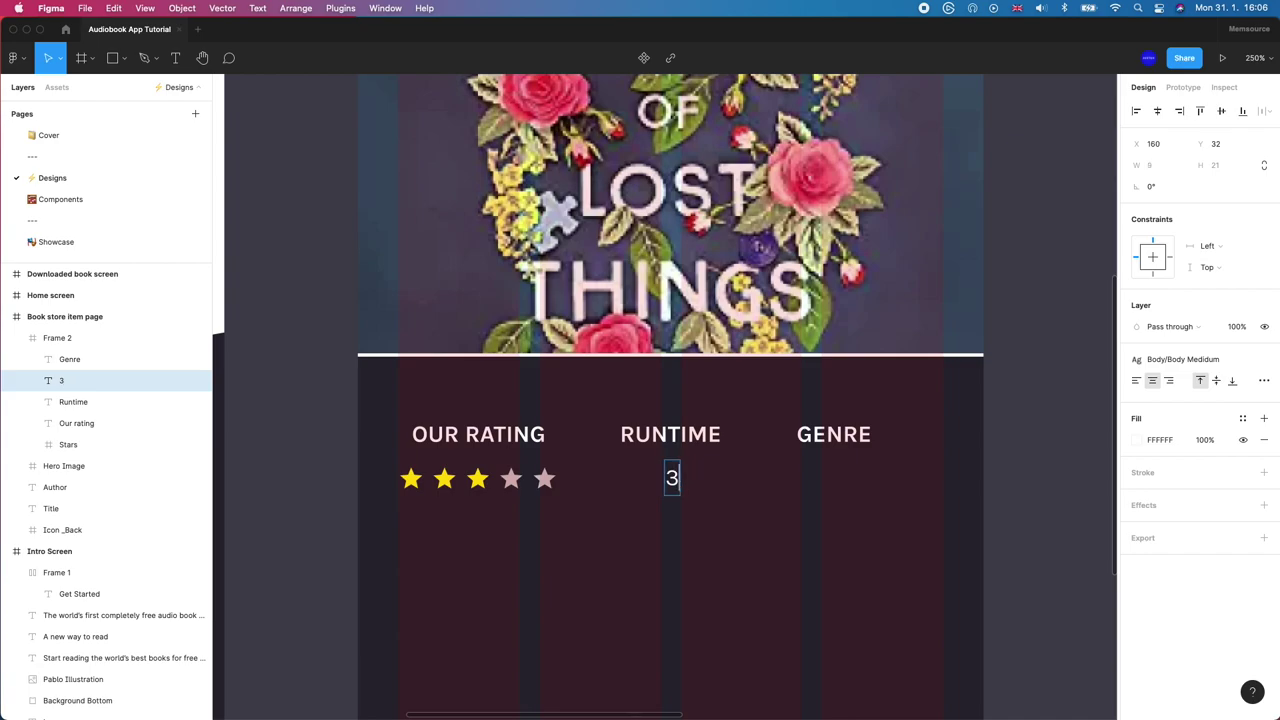
text( hours 4)
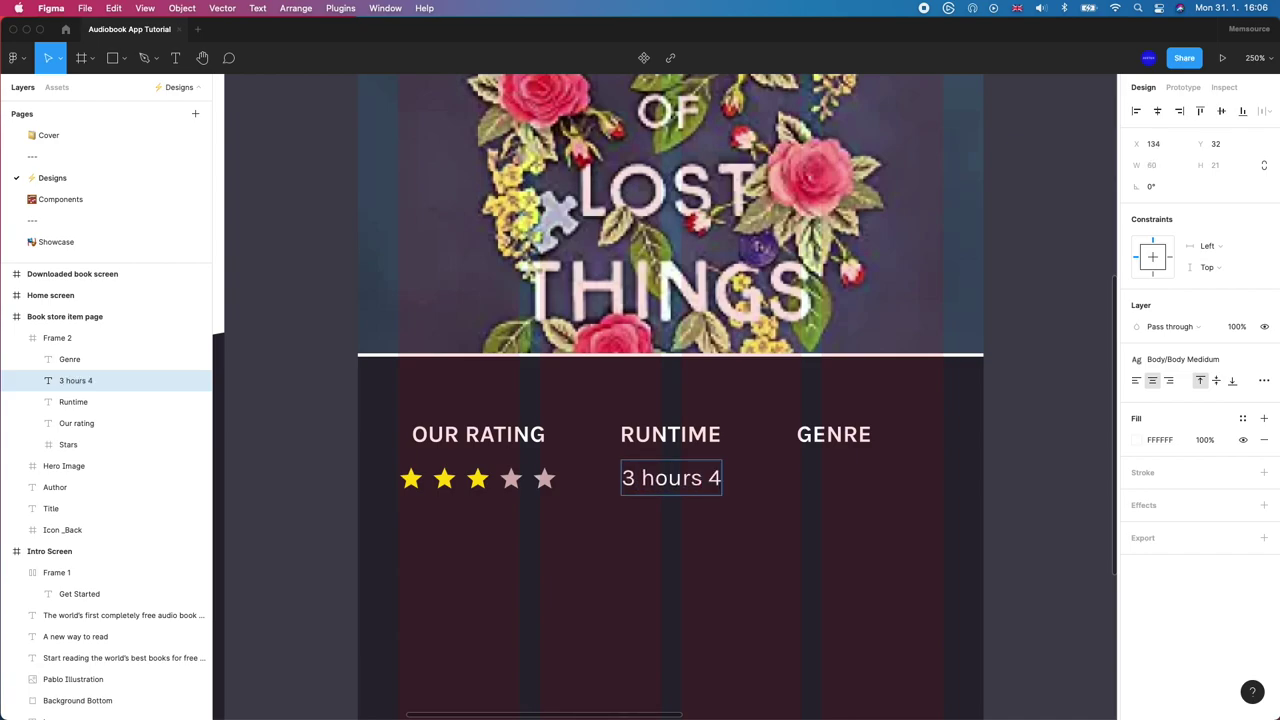
text(6m)
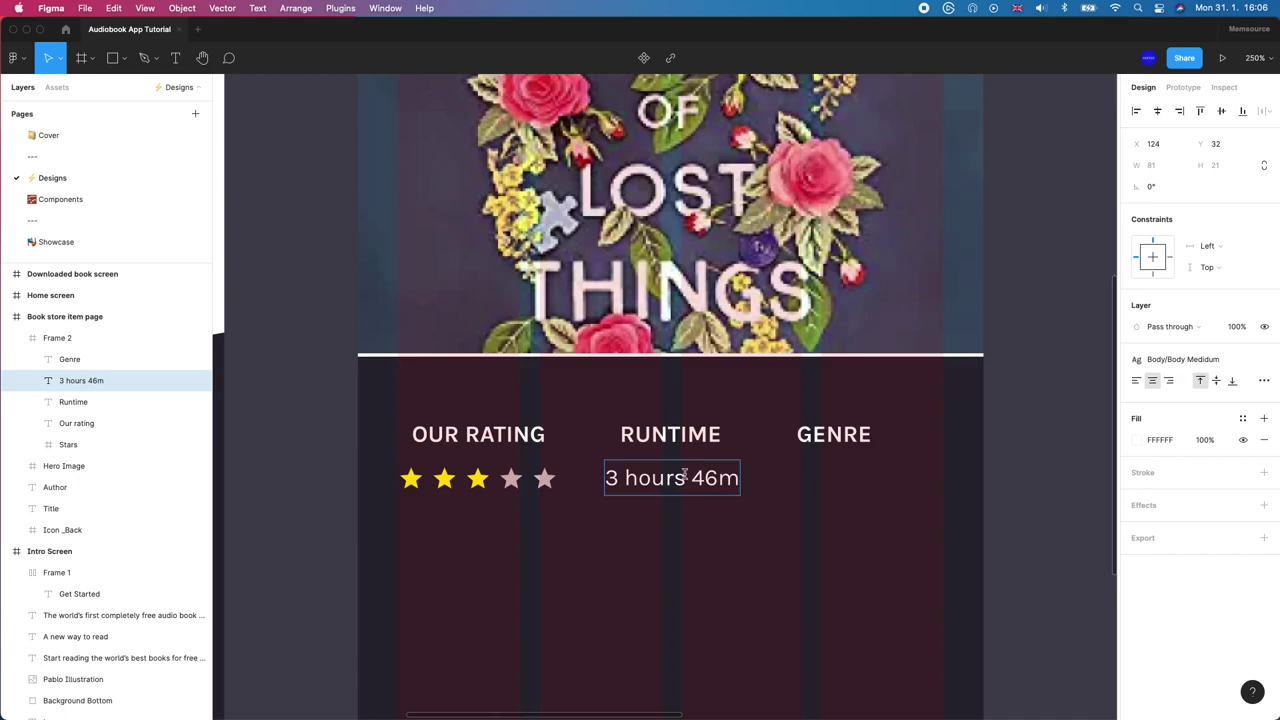
key(Escape)
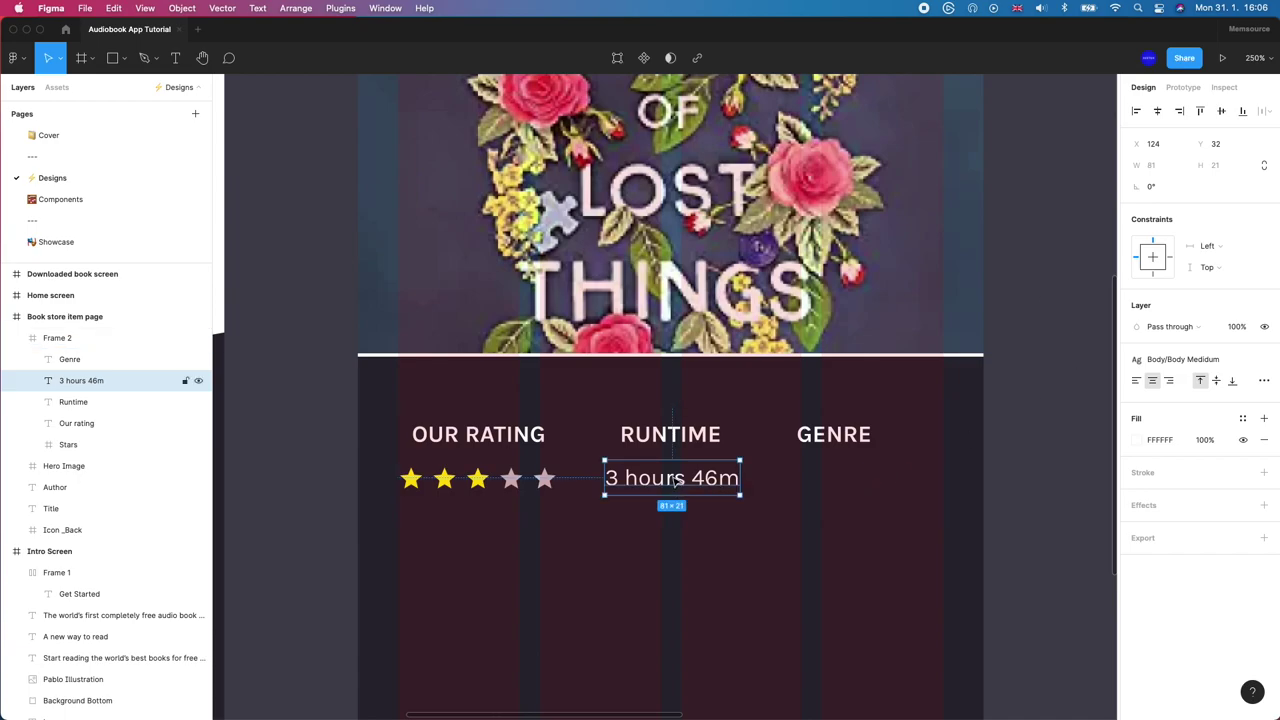
drag(677, 482, 675, 481)
click(1242, 418)
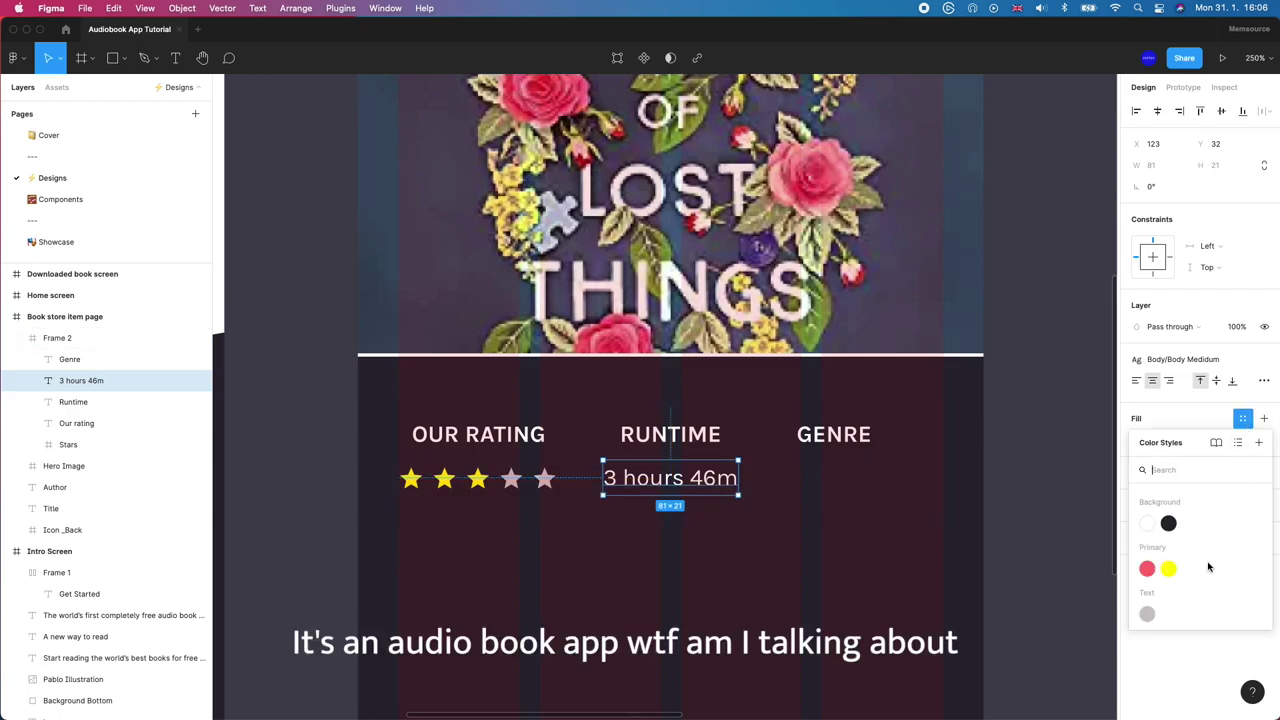
Step: Apply Text Dark to the runtime value, then detach it and set the fill to F5F5F5
click(1143, 617)
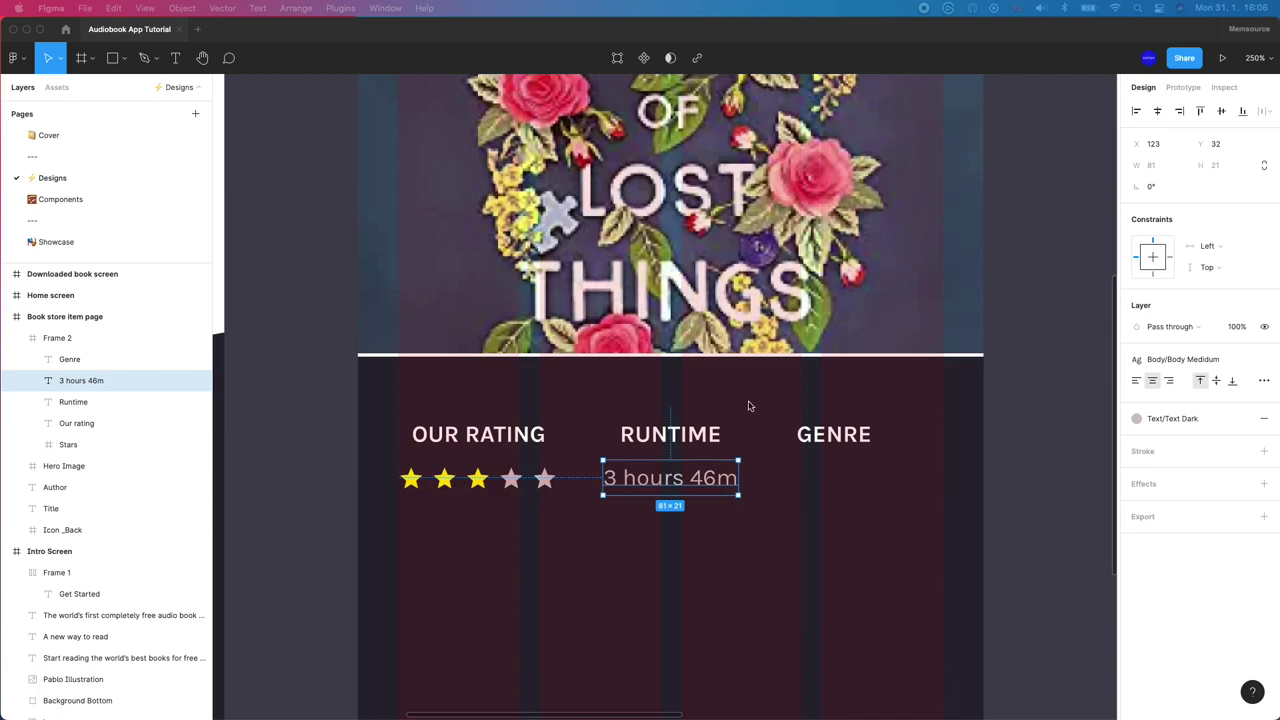
click(1244, 423)
click(1177, 441)
text(f5f5f5)
key(Return)
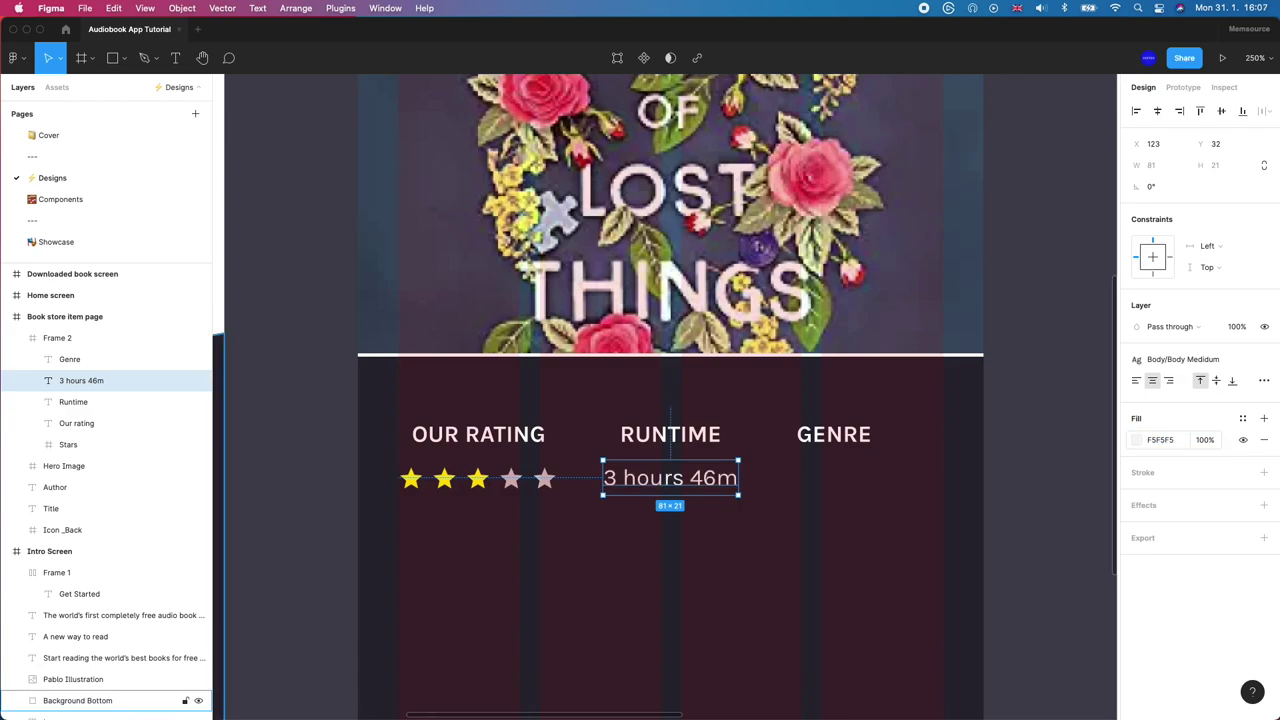
Step: Save the F5F5F5 fill as a new Text/Text Subtle colour style
click(1245, 418)
click(1258, 442)
text(Text/Text)
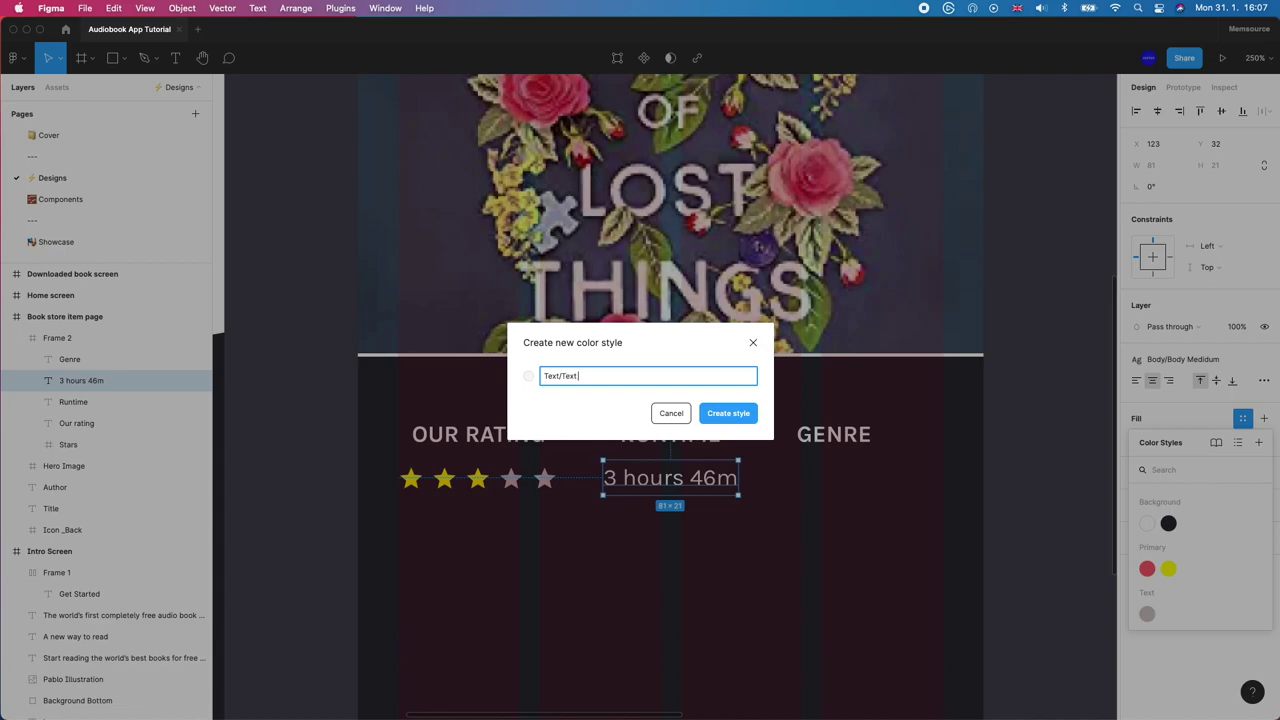
text(Subtle)
key(Return)
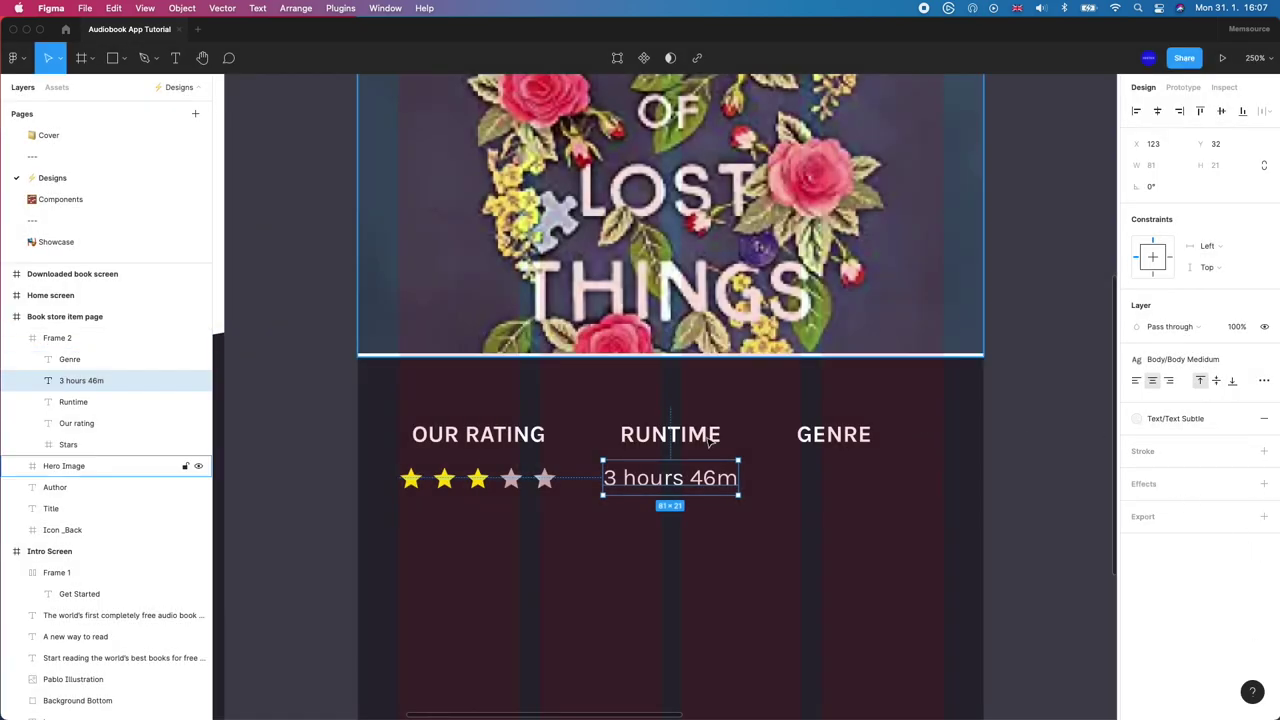
key(Escape)
double_click(520, 481)
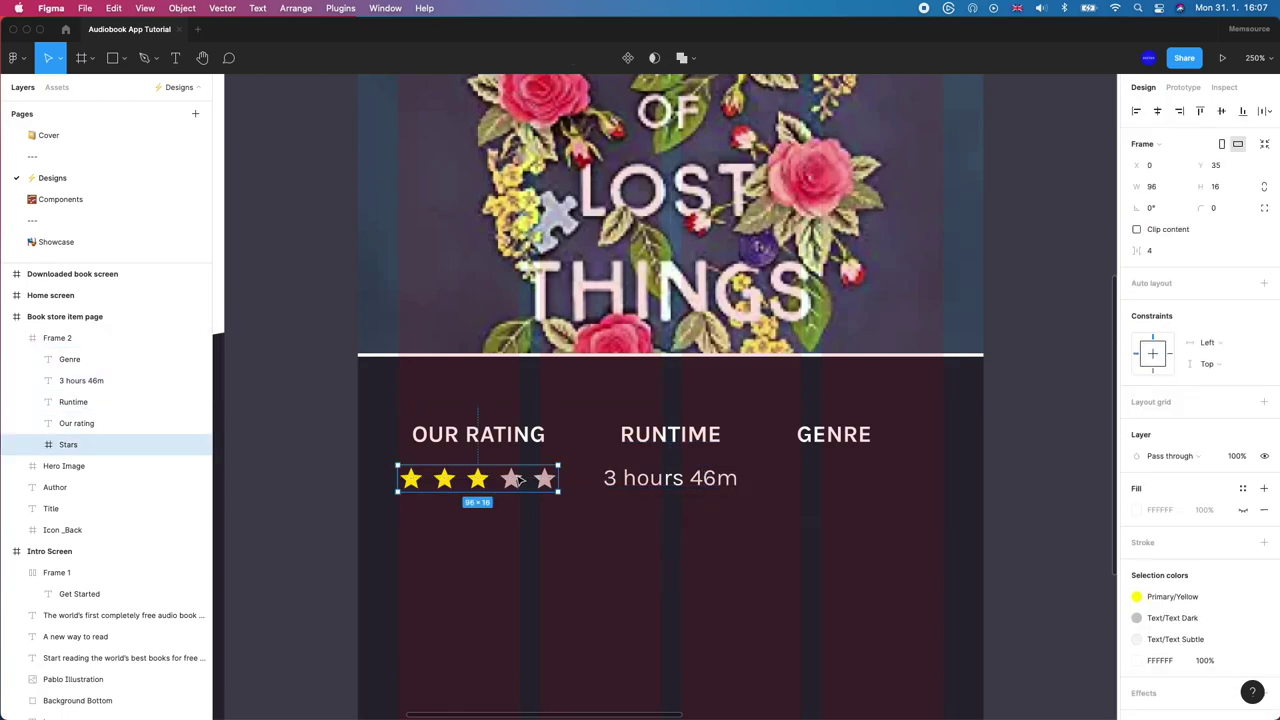
Step: Switch the empty stars to Text Subtle and duplicate the runtime value under GENRE as 'Fiction'
click(1175, 624)
click(1016, 693)
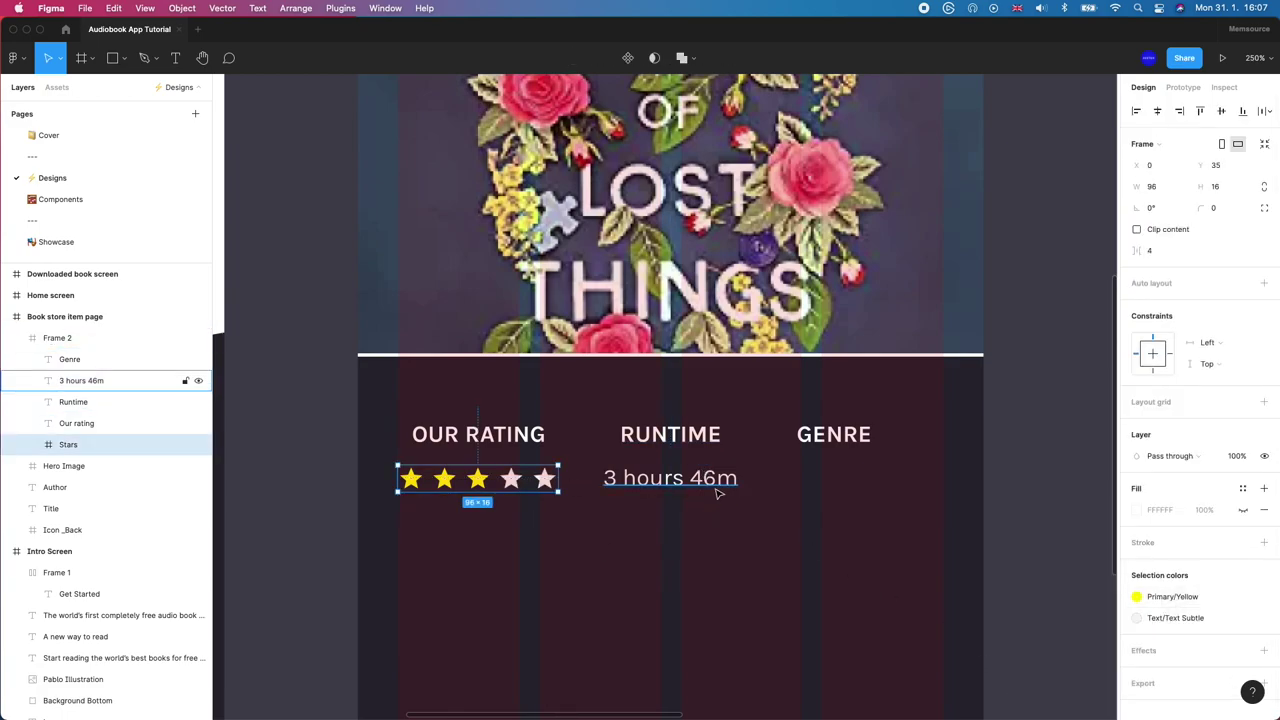
click(667, 480)
key(super+d)
drag(667, 480, 830, 492)
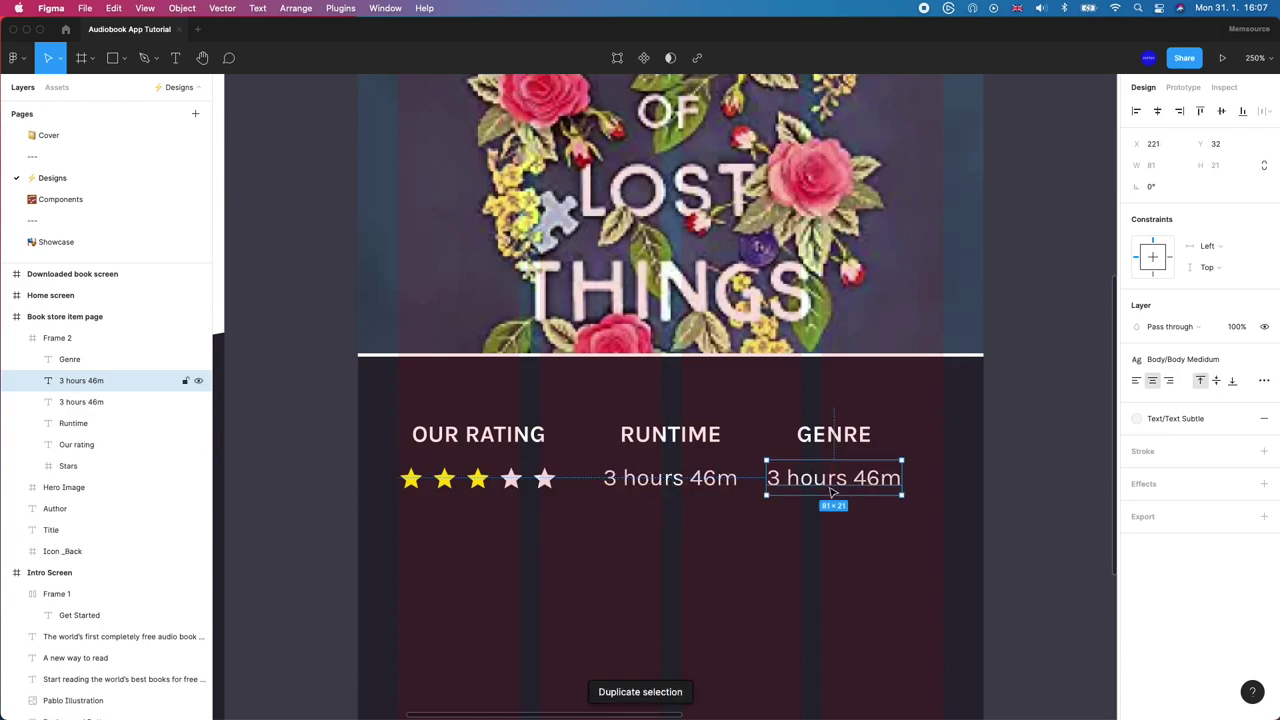
double_click(829, 488)
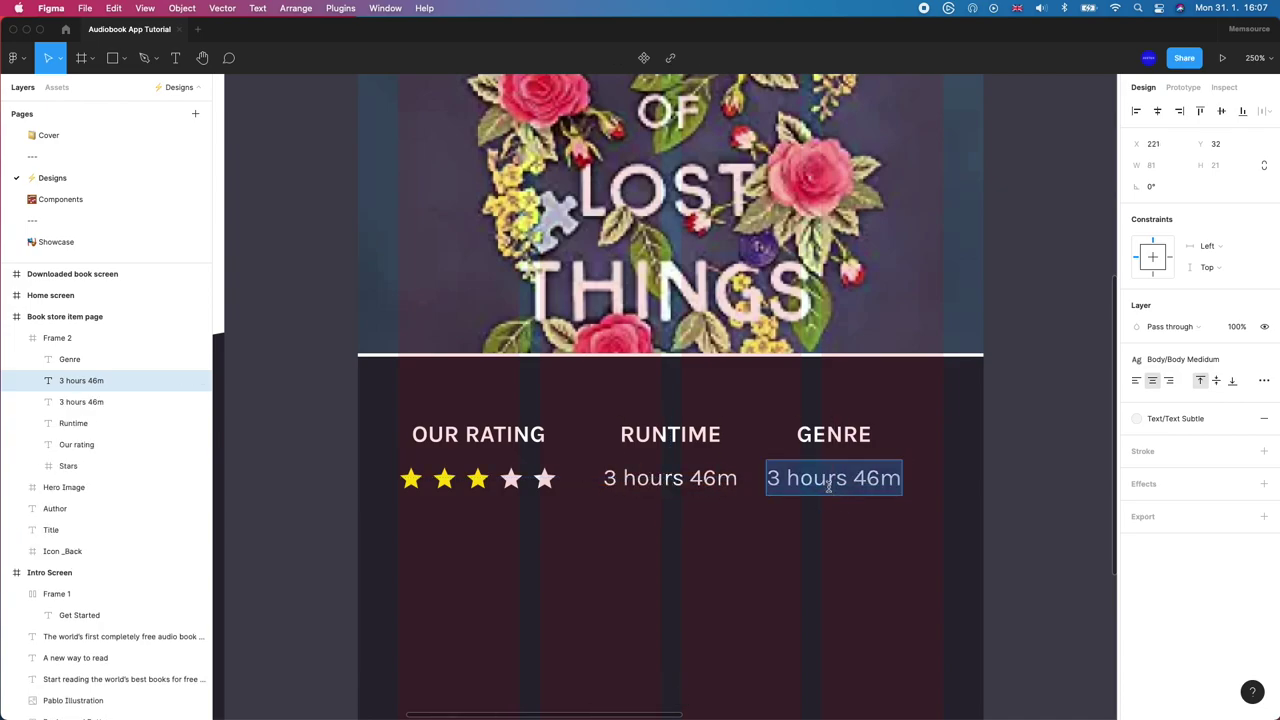
text(Fiction)
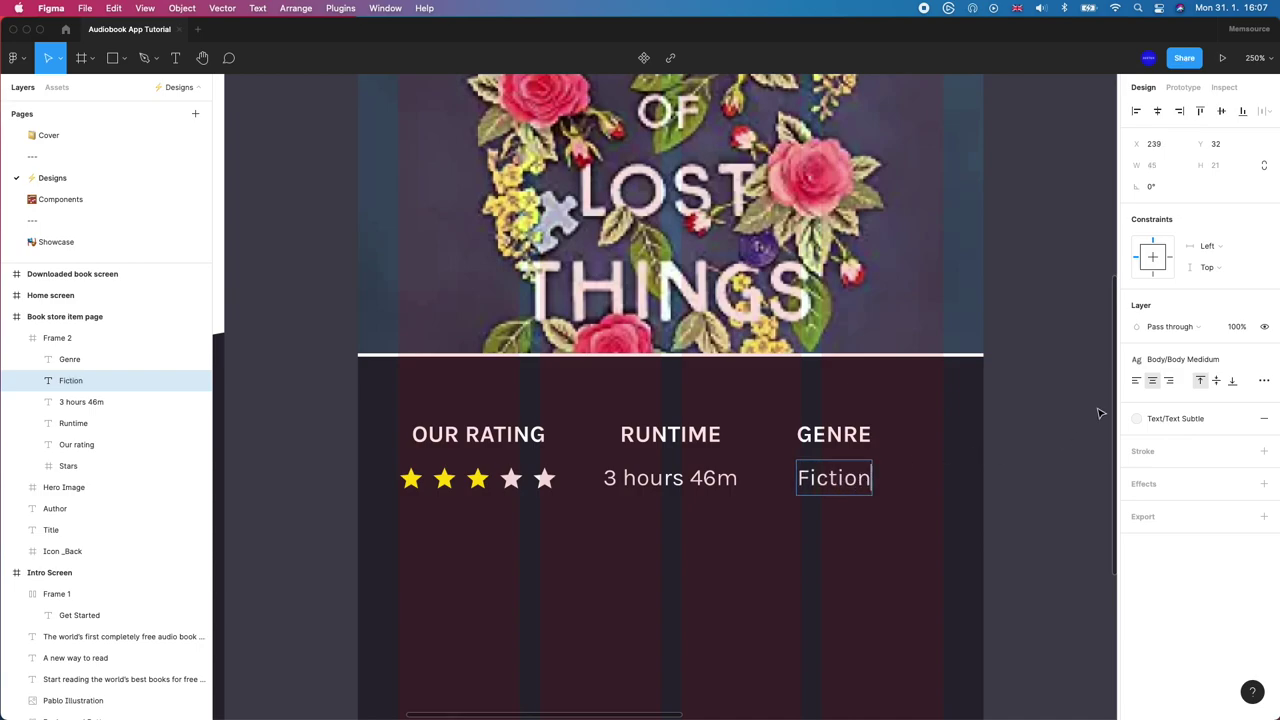
key(Escape)
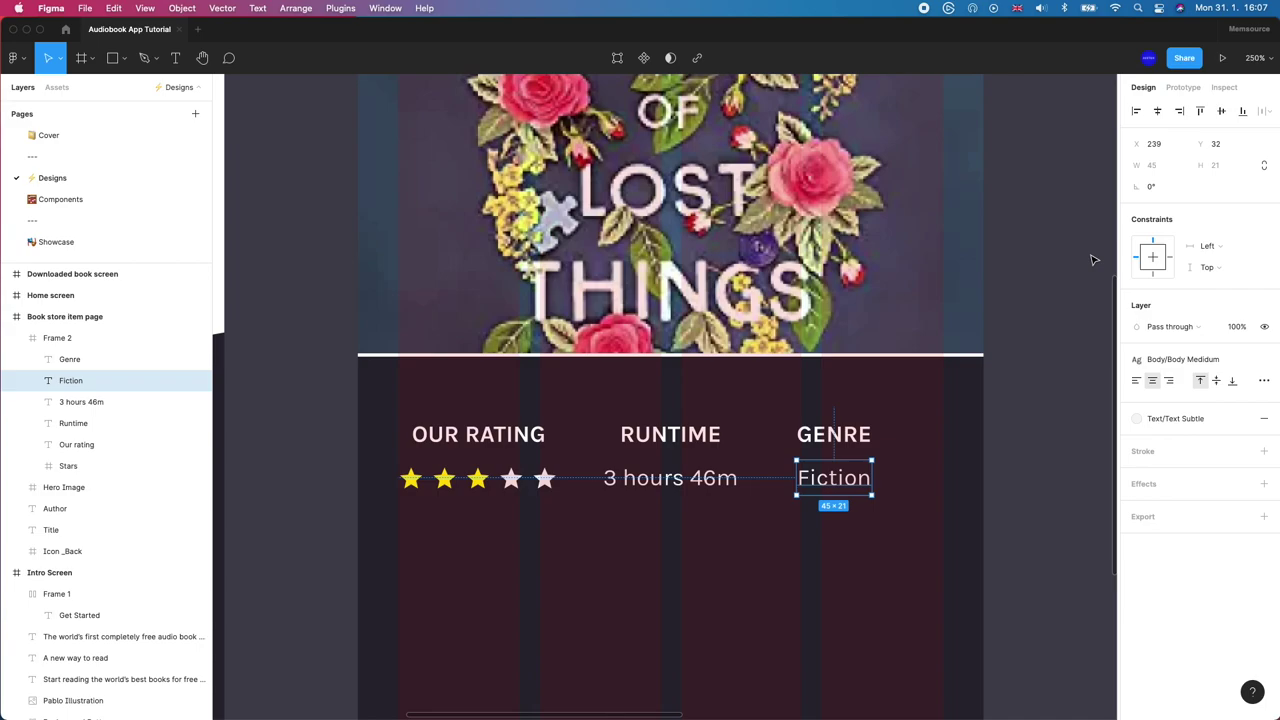
click(1104, 358)
Step: Wrap the rating, runtime and genre headings each with their value in its own frame
click(524, 442)
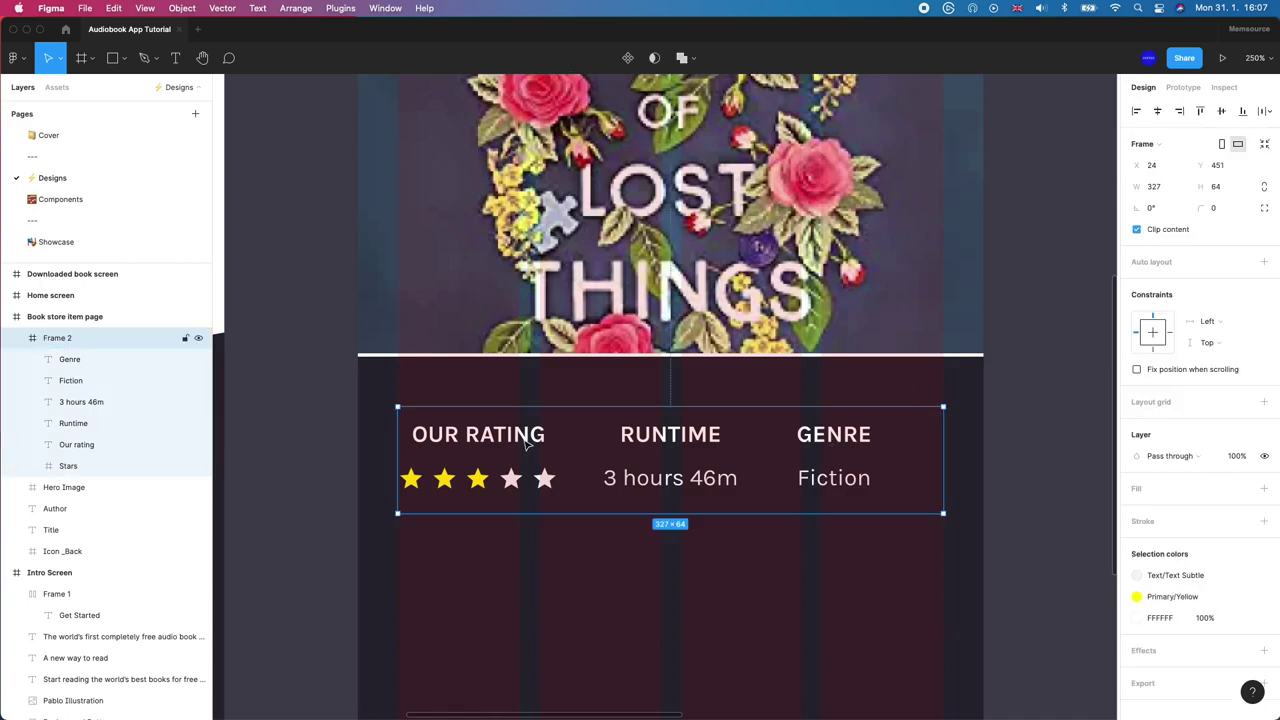
click(524, 442)
shift+click(537, 487)
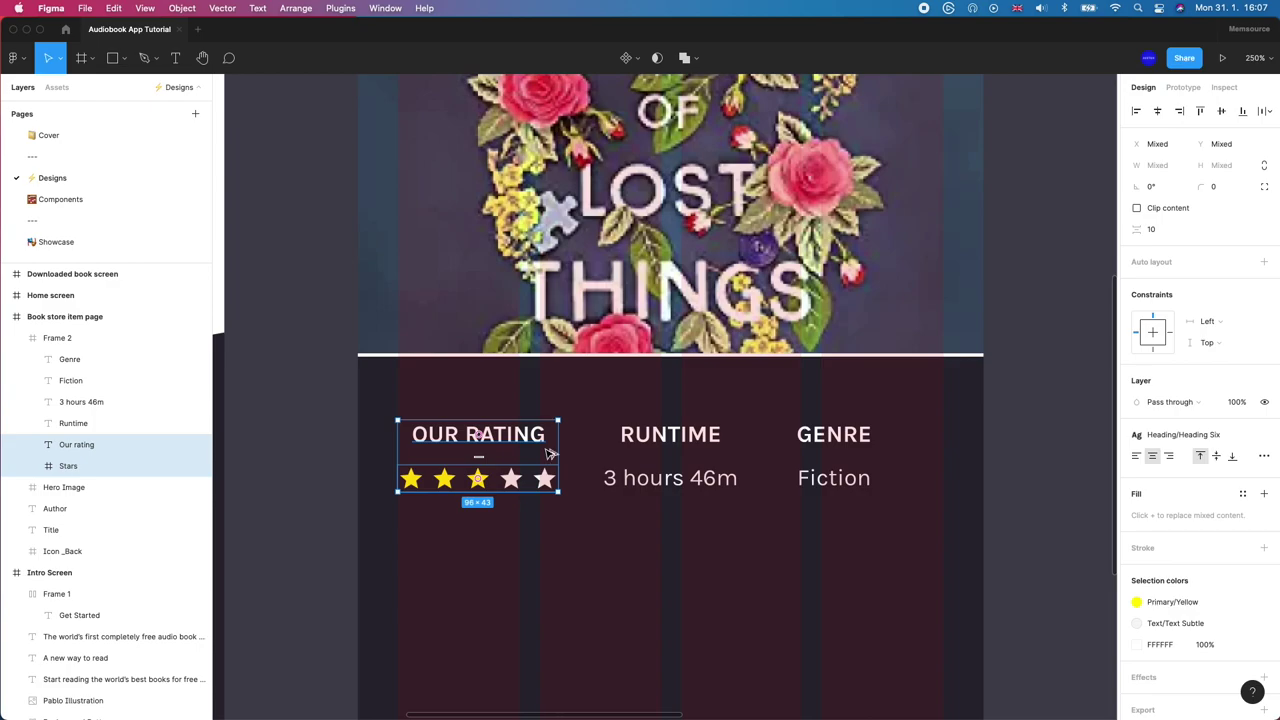
key(super+alt+g)
click(678, 486)
shift+click(673, 445)
key(super+alt+g)
click(830, 478)
shift+click(841, 447)
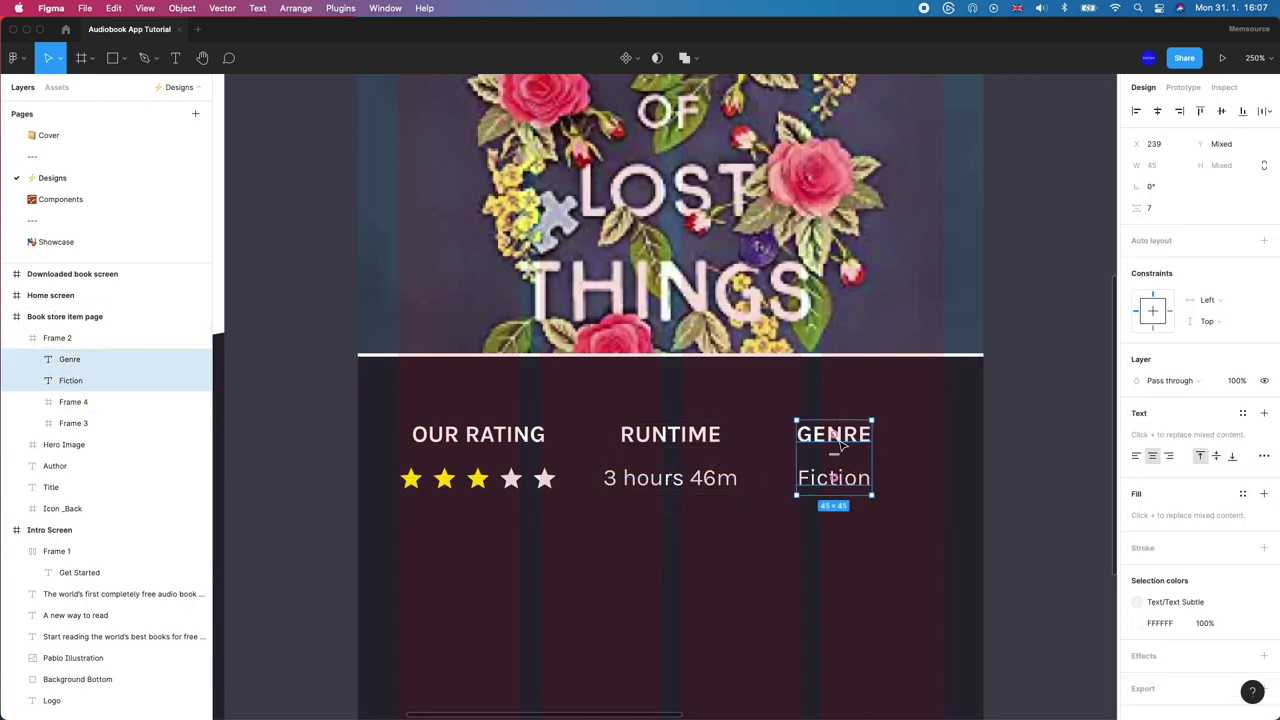
key(super+alt+g)
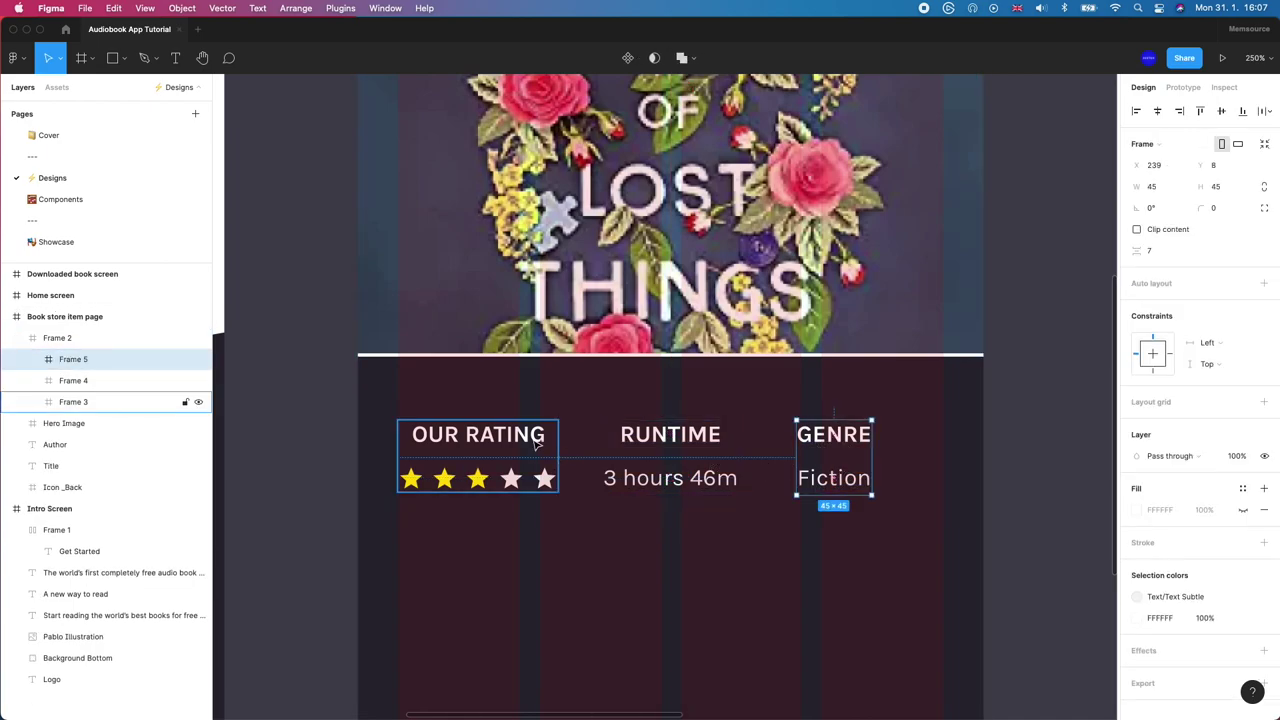
Step: Resize the runtime frame, adjust its texts, and centre it in the metrics row
click(535, 443)
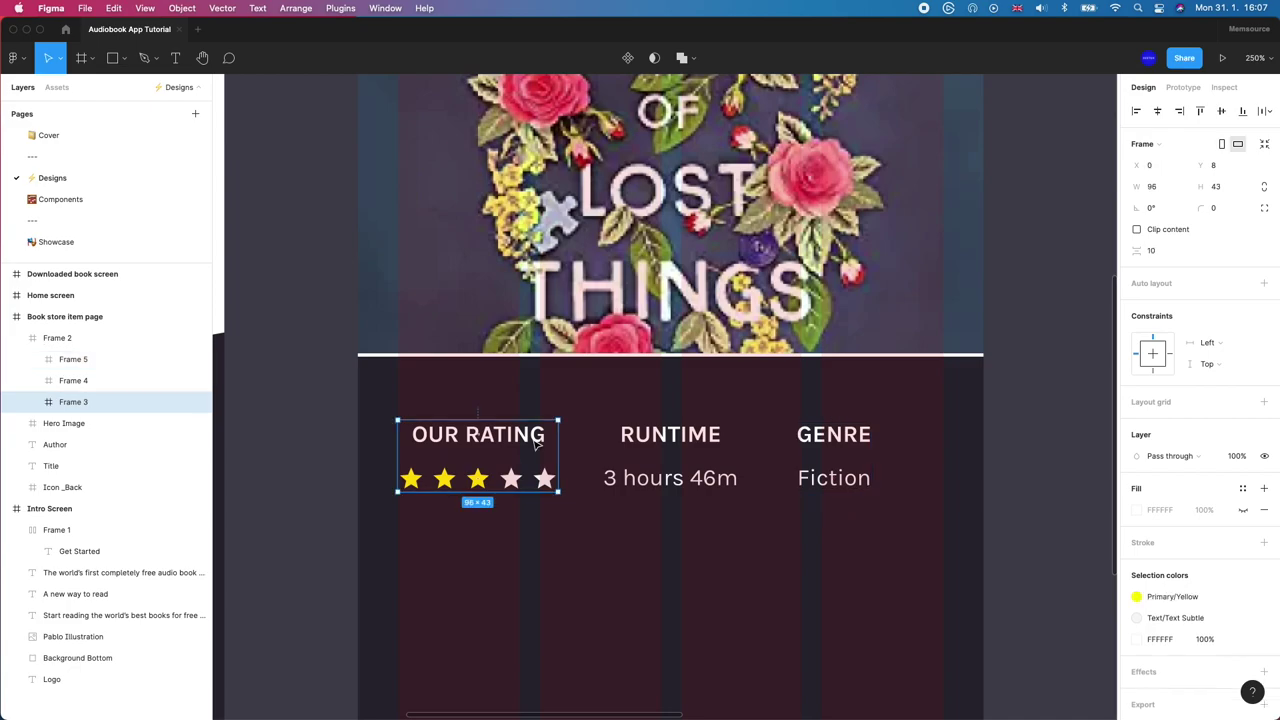
click(628, 473)
drag(602, 462, 579, 463)
drag(660, 463, 677, 463)
key(Return)
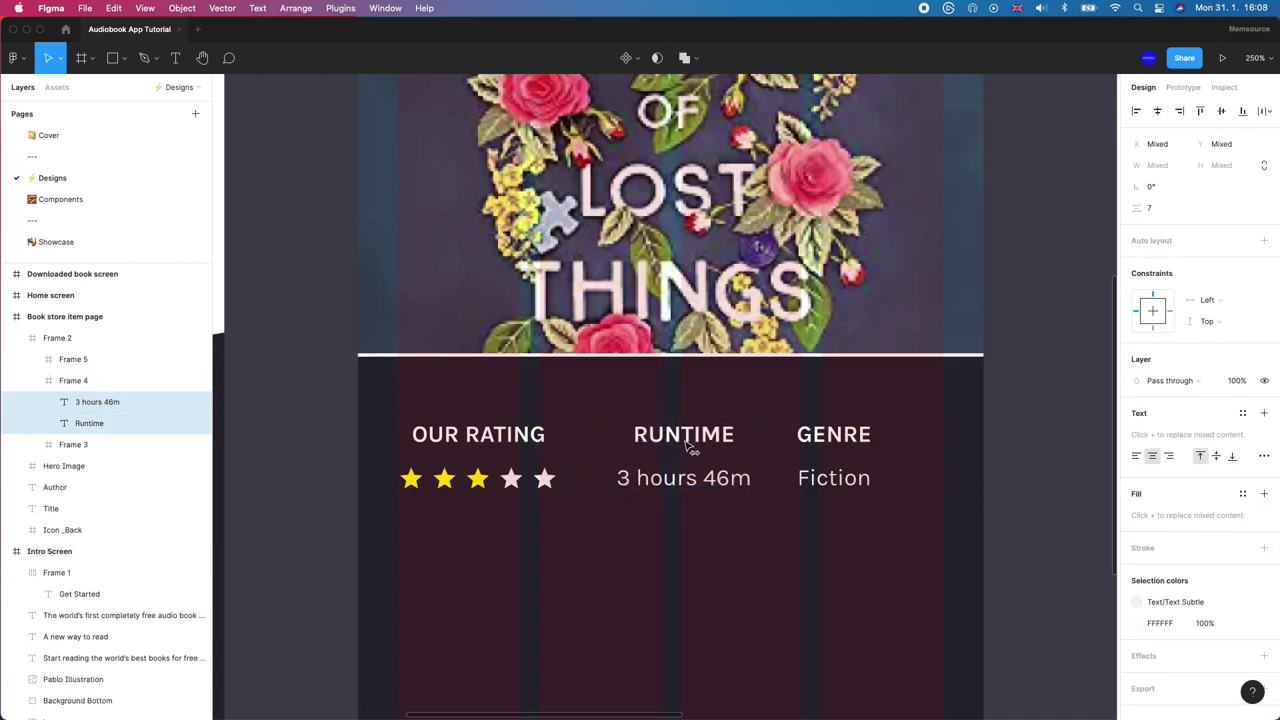
key(Left)
key(Left)
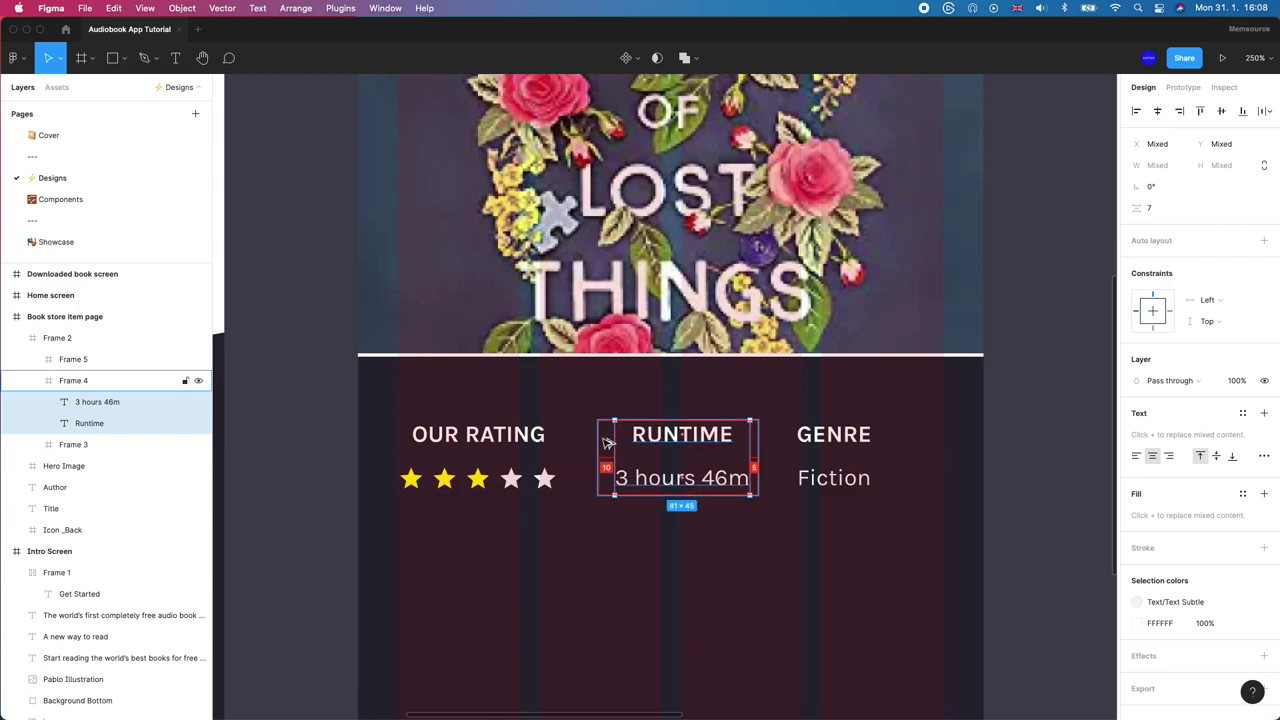
key(Left)
key(Left)
key(Left)
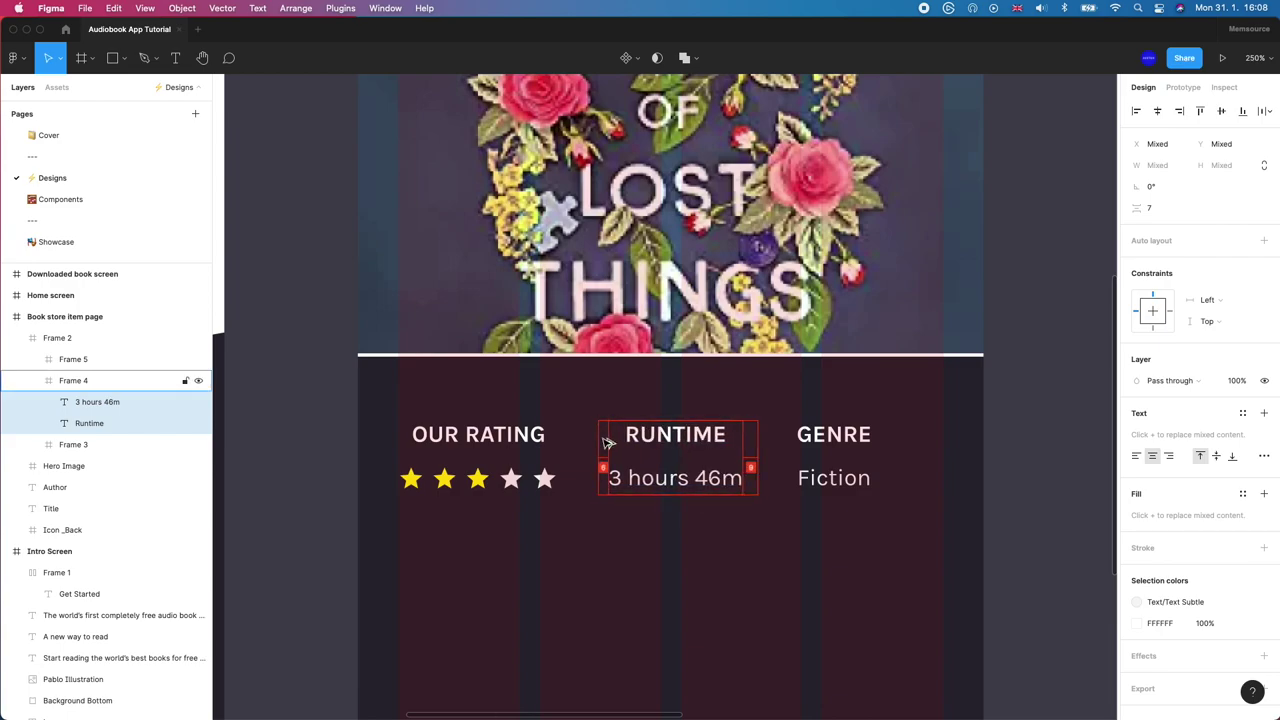
key(Right)
key(Left)
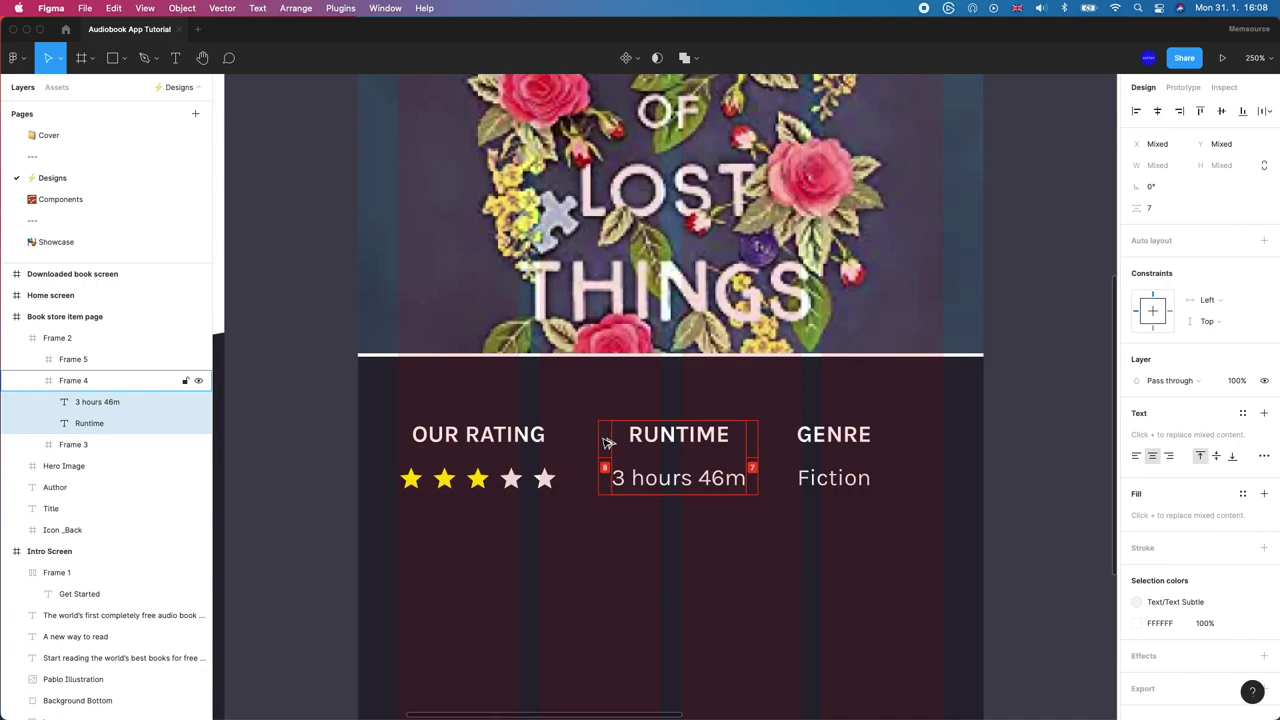
key(Right)
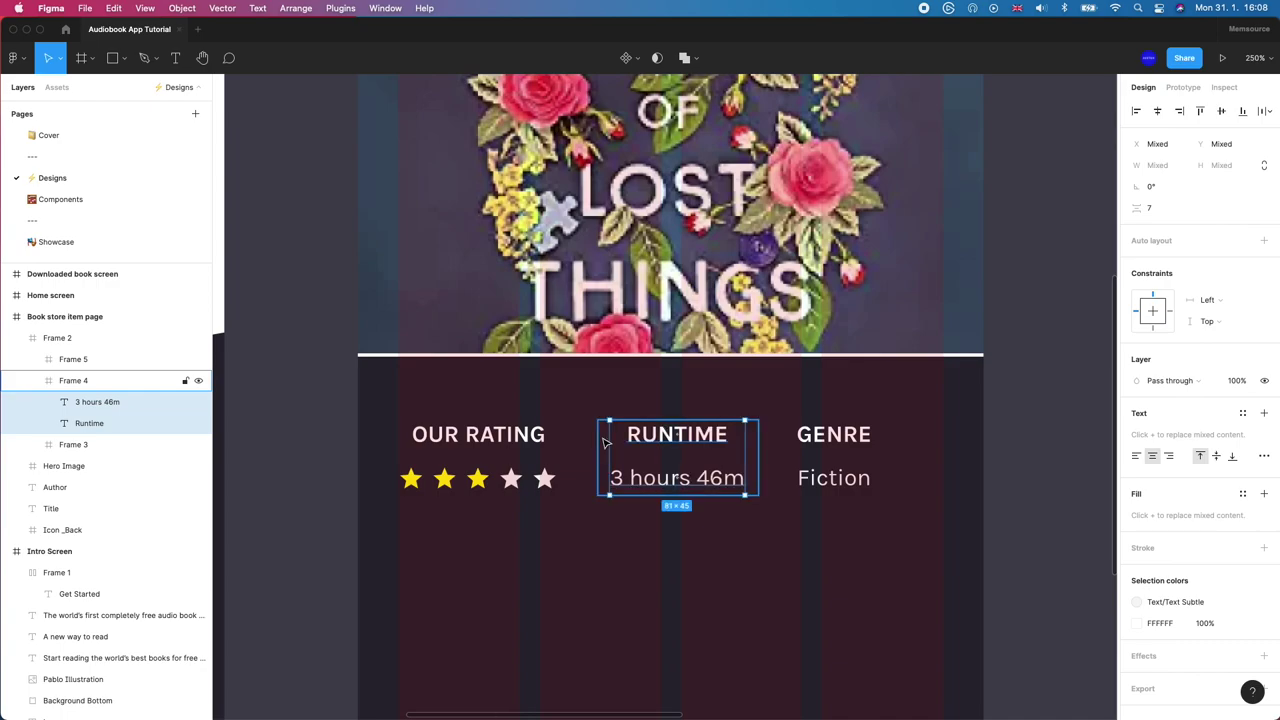
click(631, 509)
click(700, 450)
drag(700, 450, 690, 455)
Step: Widen the genre frame to 95×45 and shift it slightly left
click(860, 449)
click(866, 449)
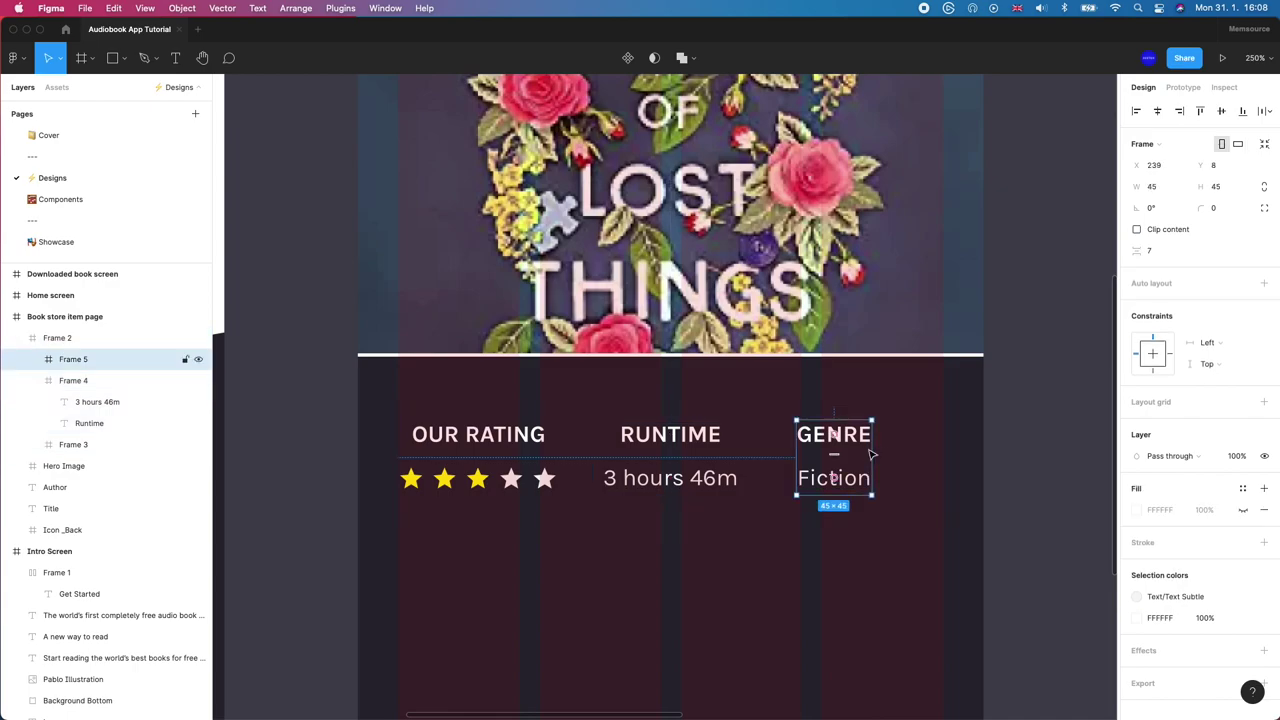
drag(870, 447, 943, 447)
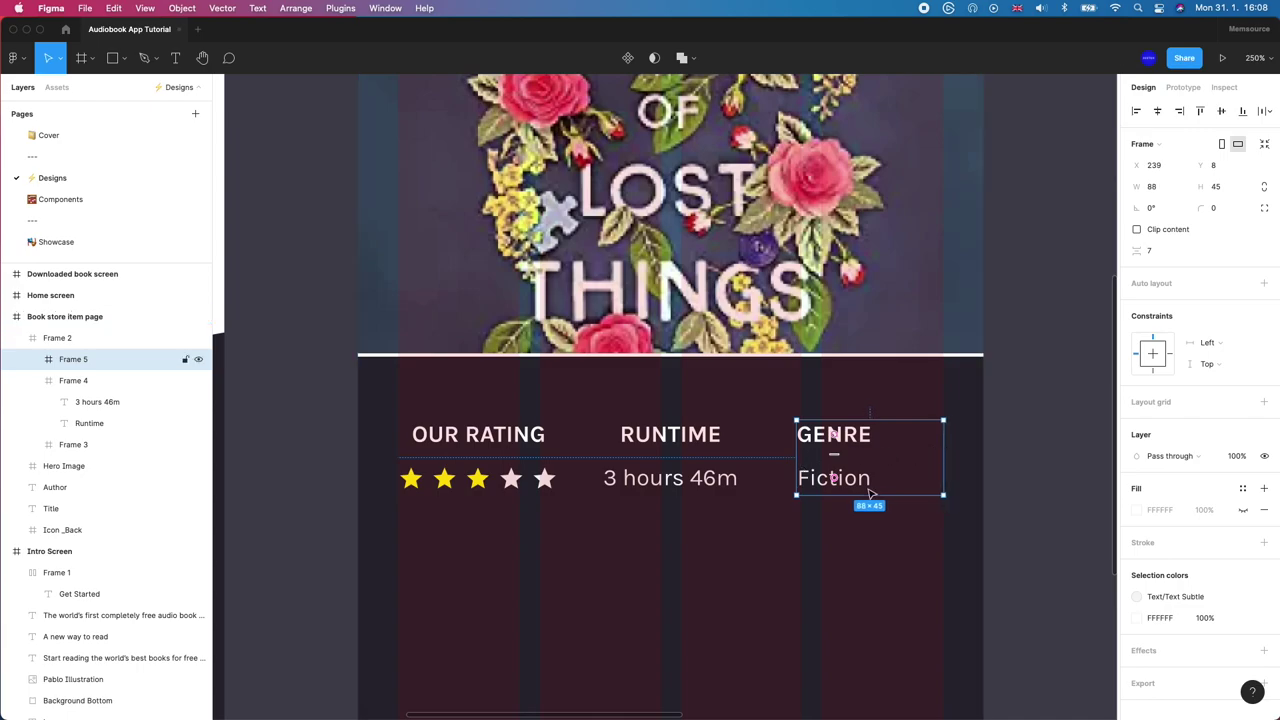
drag(844, 469, 832, 469)
mouse_move(937, 466)
mouse_down()
mouse_move(943, 455)
mouse_move(948, 474)
mouse_move(928, 456)
mouse_move(944, 455)
mouse_up()
Step: Widen the genre block to 96 px and centre GENRE and Fiction within it
scroll(929, 466, up, 10)
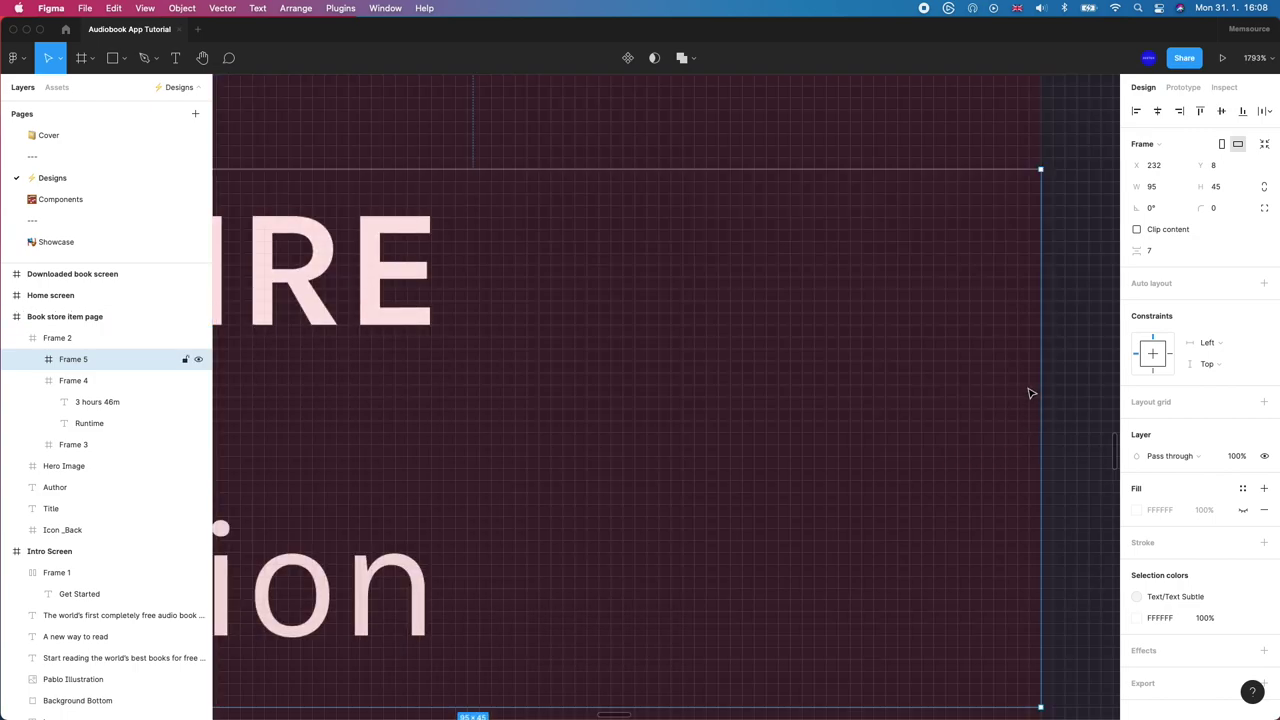
drag(1041, 387, 1053, 384)
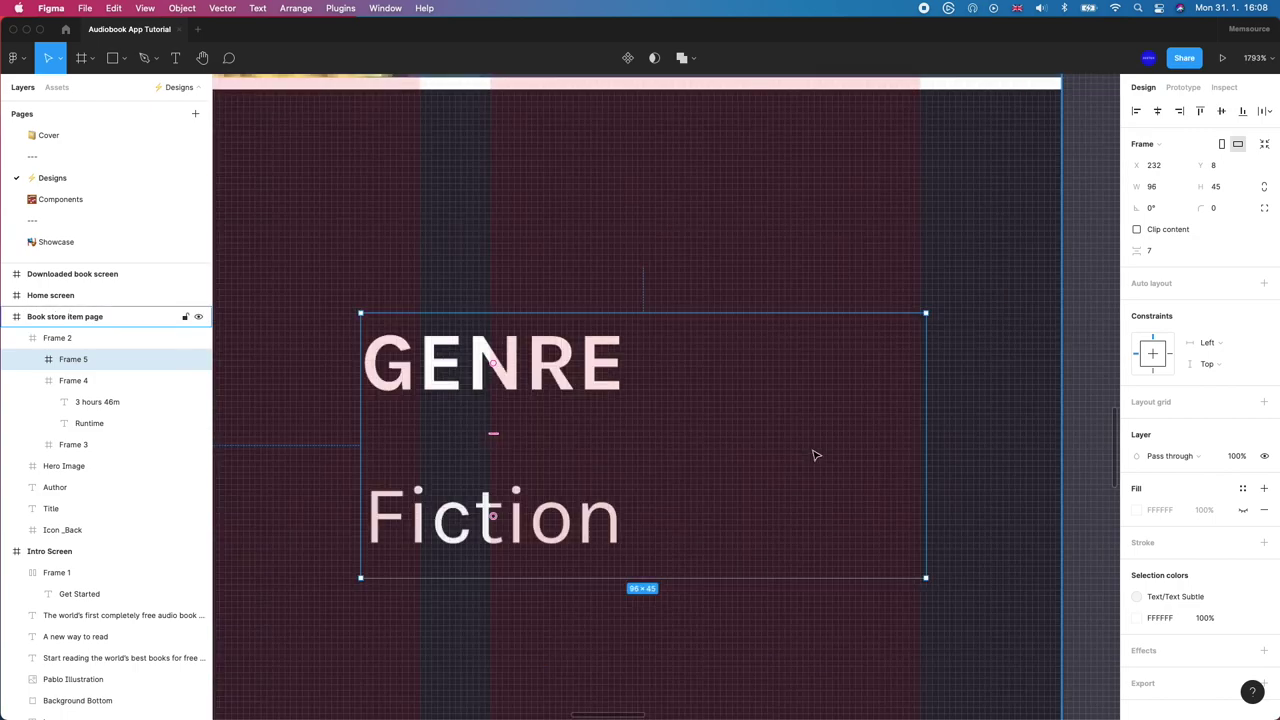
scroll(815, 455, down, 3)
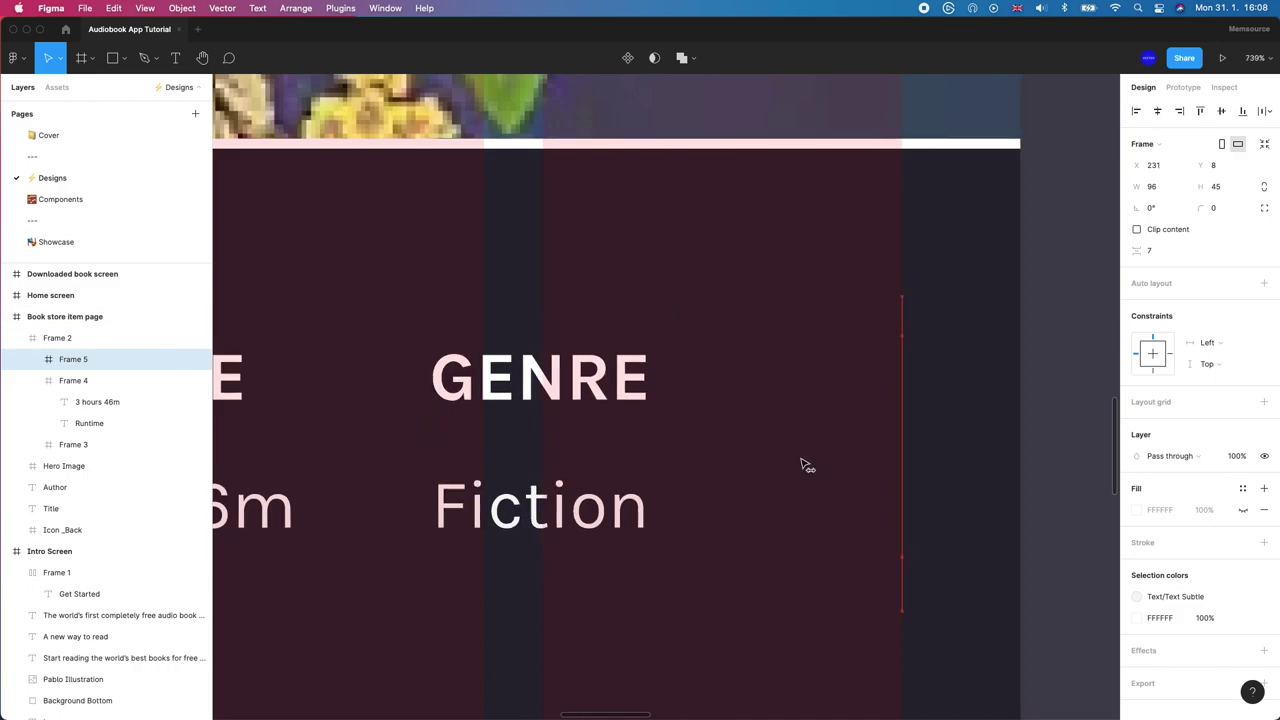
double_click(540, 378)
shift+click(535, 512)
drag(535, 512, 662, 510)
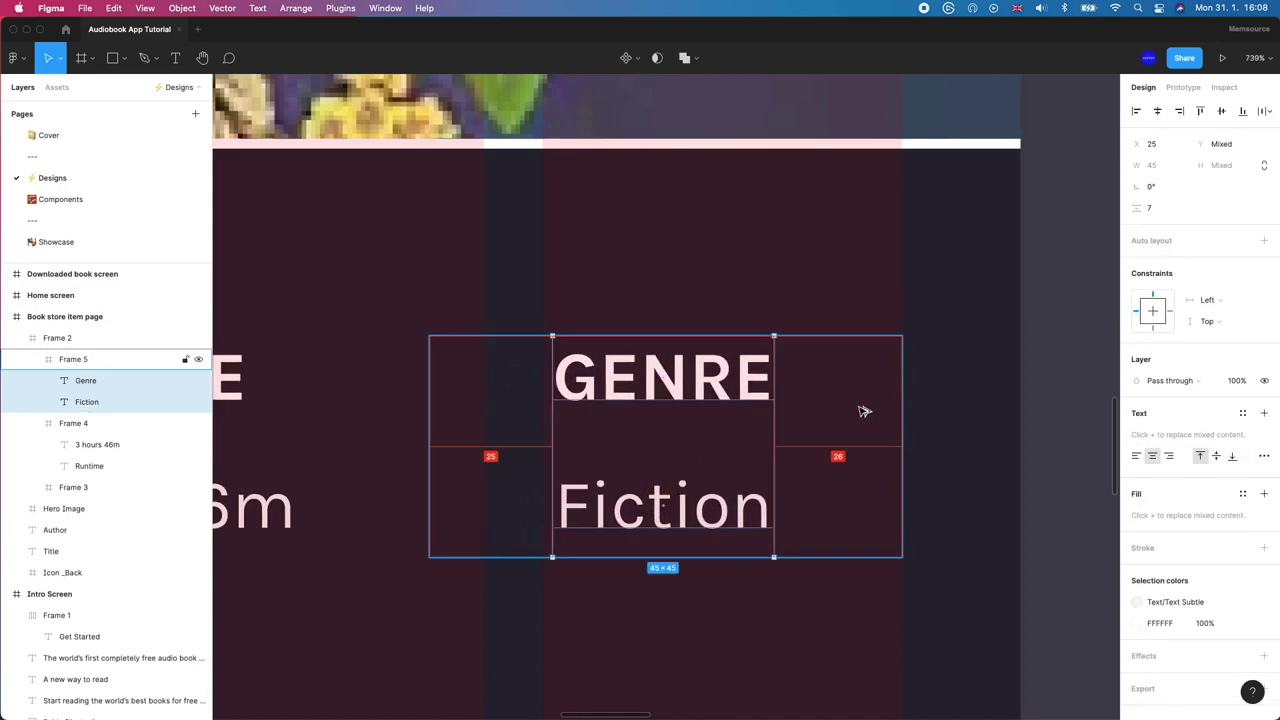
click(1094, 331)
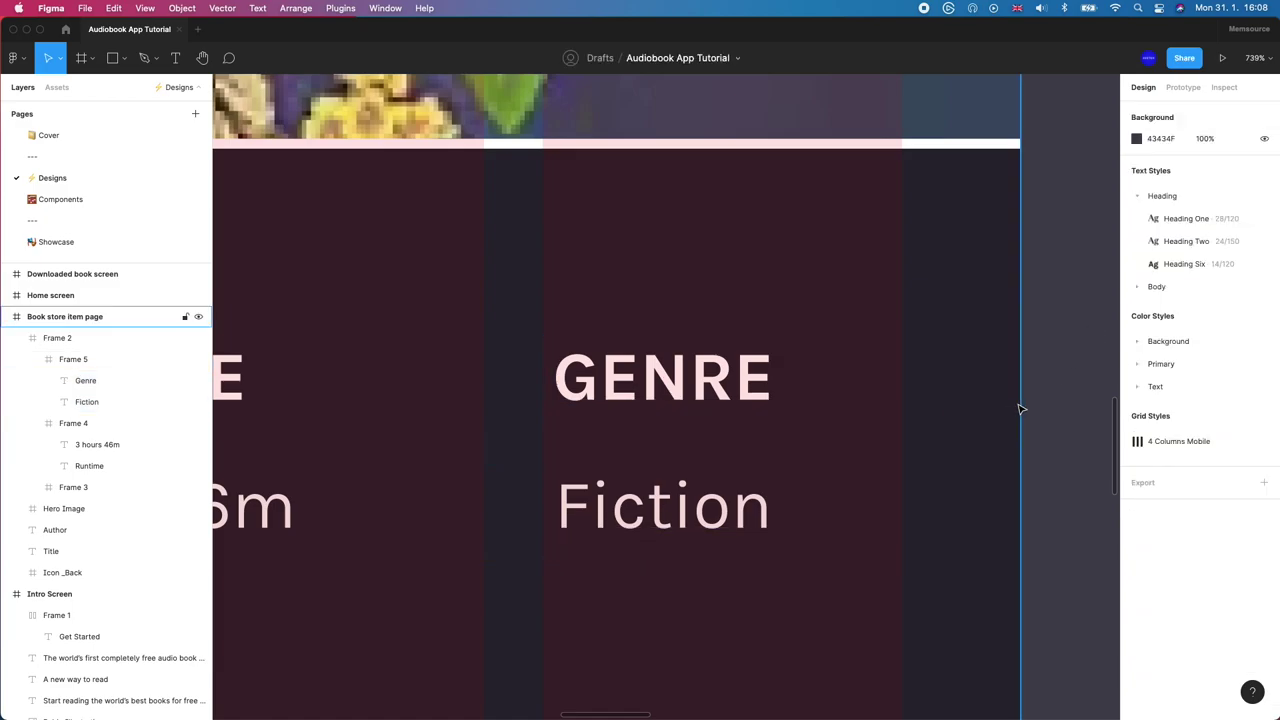
Step: Select the word Fiction in the genre value to replace it
key(shift+1)
scroll(1010, 408, up, 5)
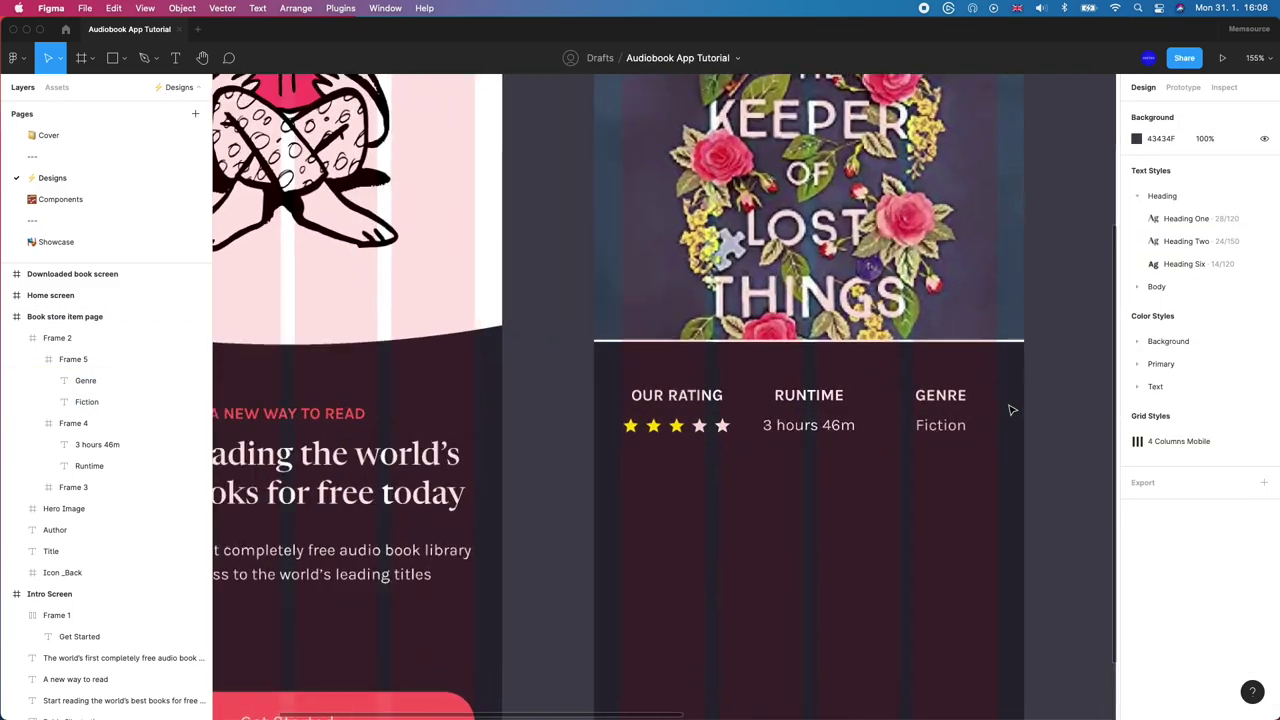
drag(1006, 408, 762, 377)
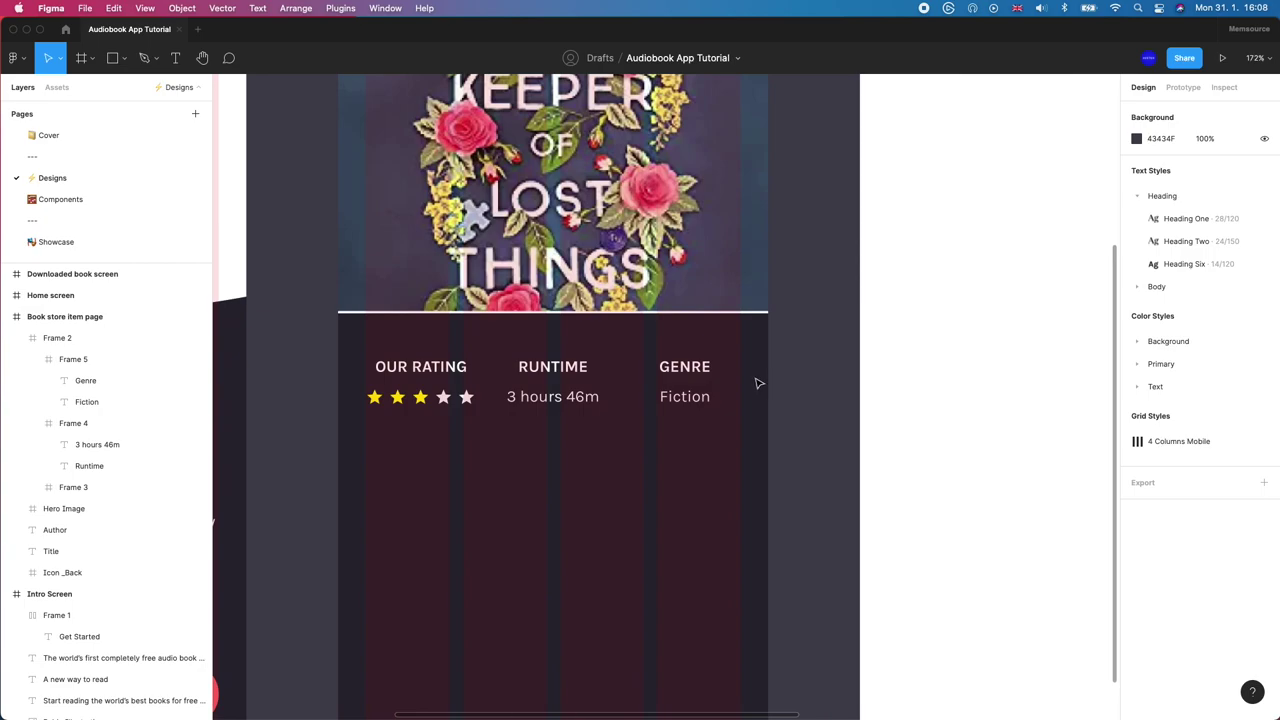
double_click(692, 397)
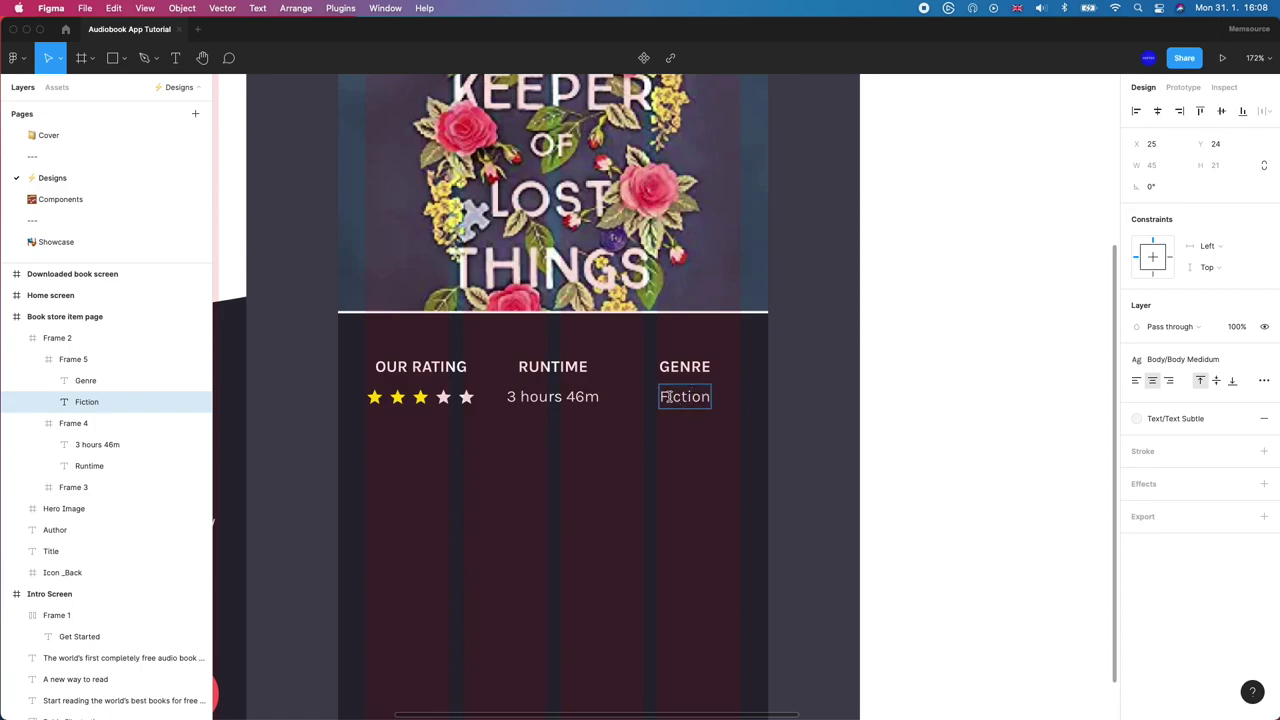
drag(668, 397, 727, 400)
Step: Change the genre value text to 'Fantasy fiction'
text(Fantasy dict)
key(BackSpace)
key(BackSpace)
key(BackSpace)
key(BackSpace)
text(fic)
key(BackSpace)
key(BackSpace)
text(iction)
click(818, 377)
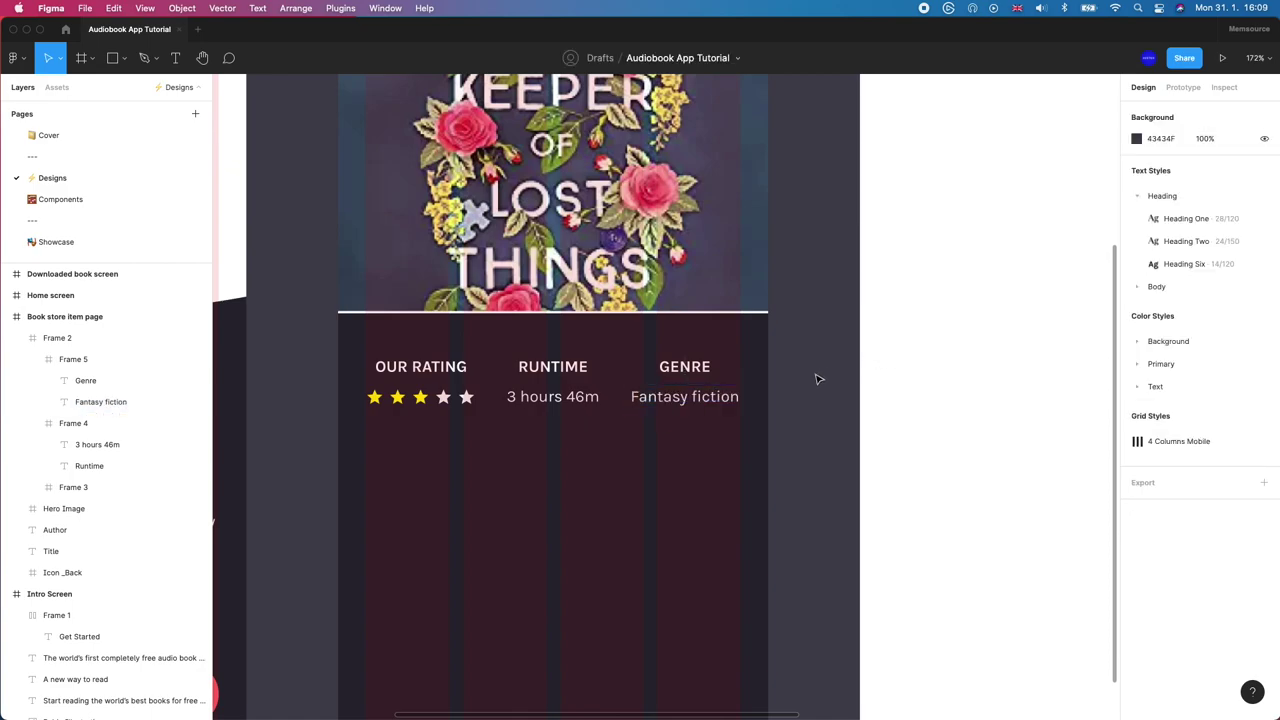
Step: Move the metrics row up toward the cover and shrink its height to 54
click(452, 376)
key(Escape)
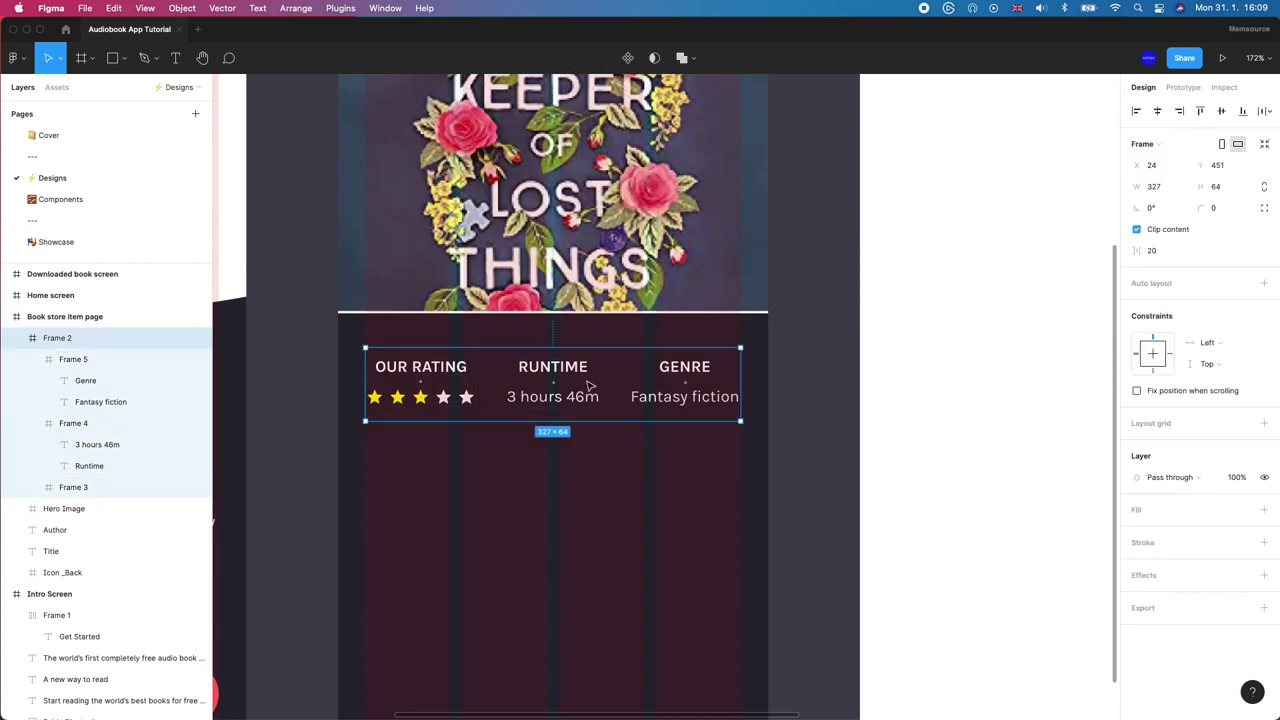
key(alt)
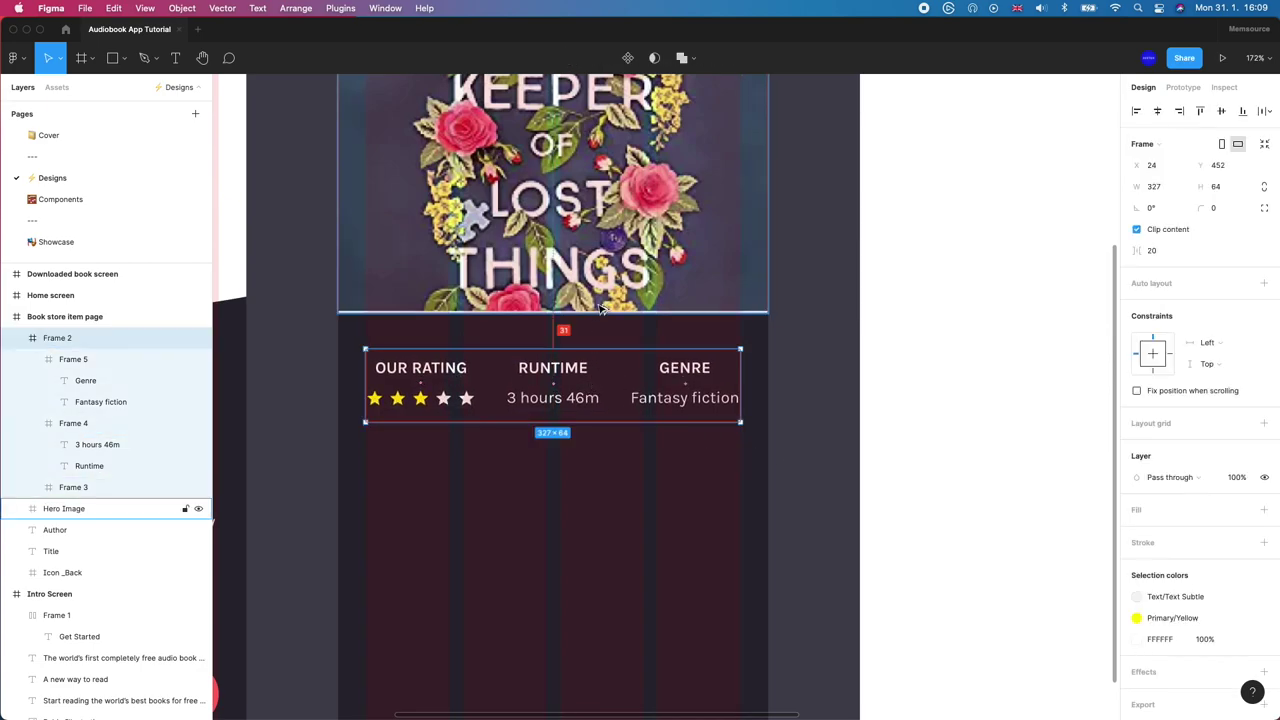
key(Up)
key(Up)
key(Up)
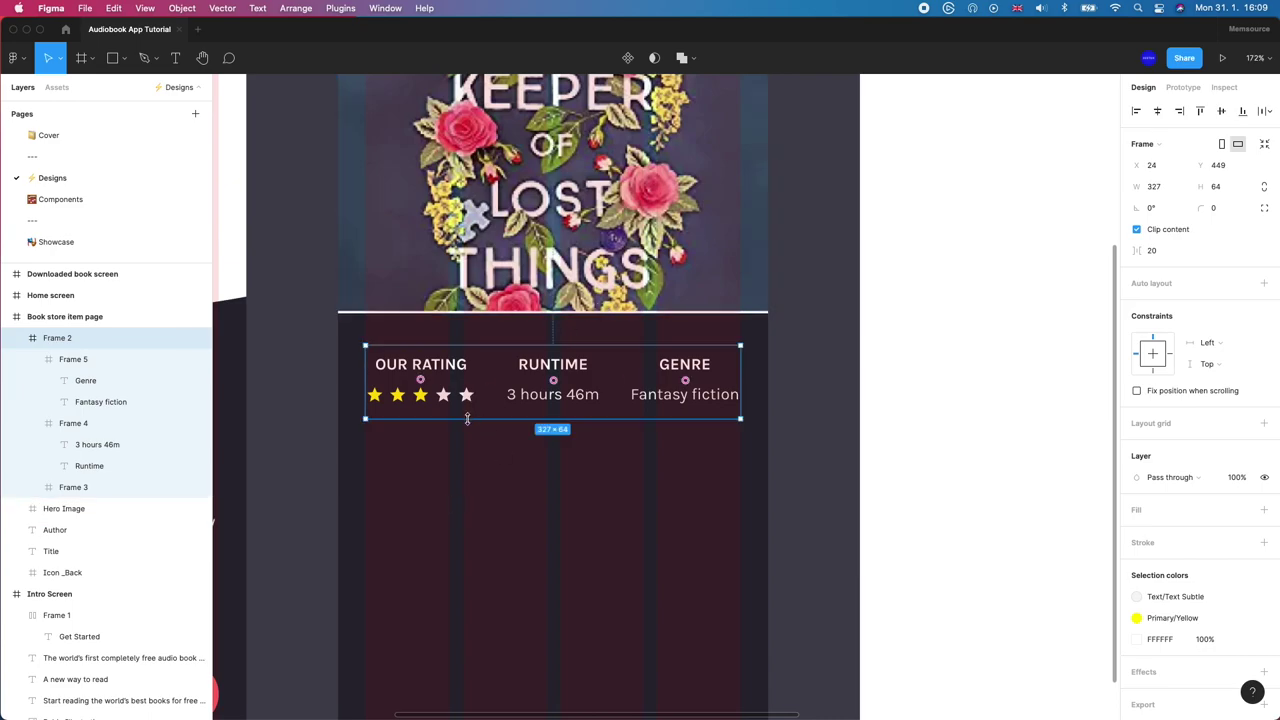
drag(467, 419, 470, 407)
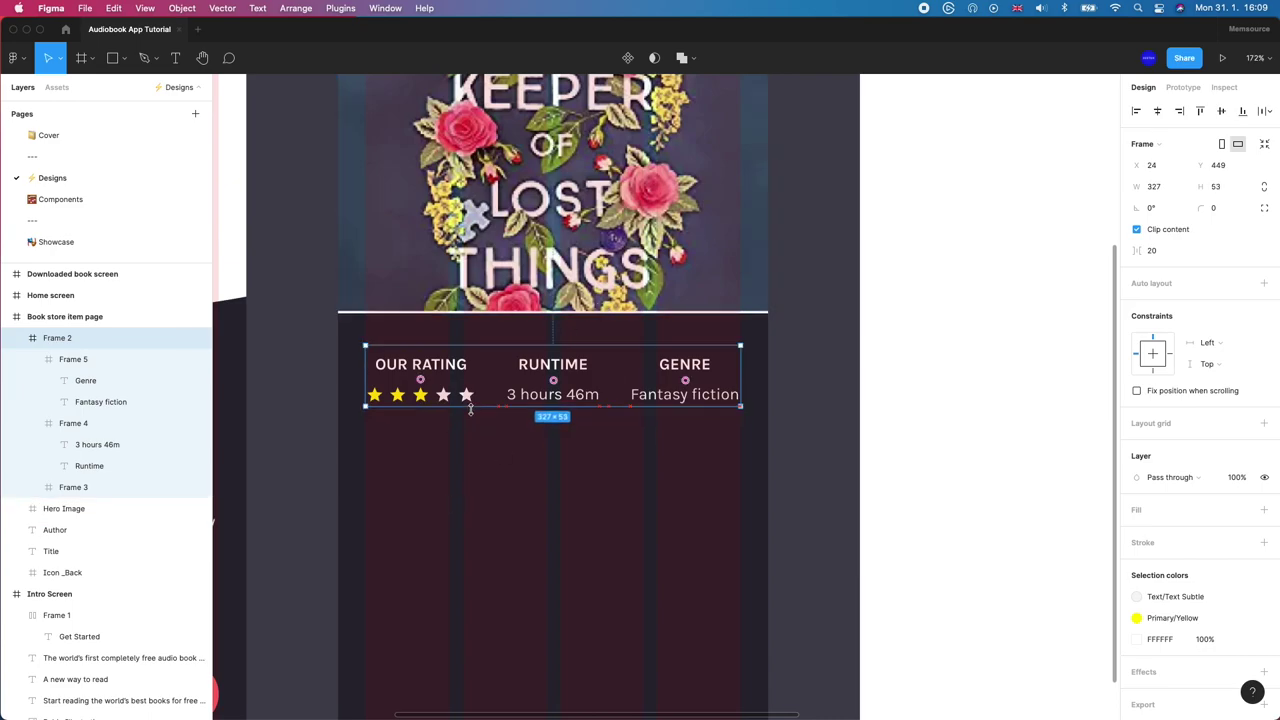
scroll(470, 409, up, 10)
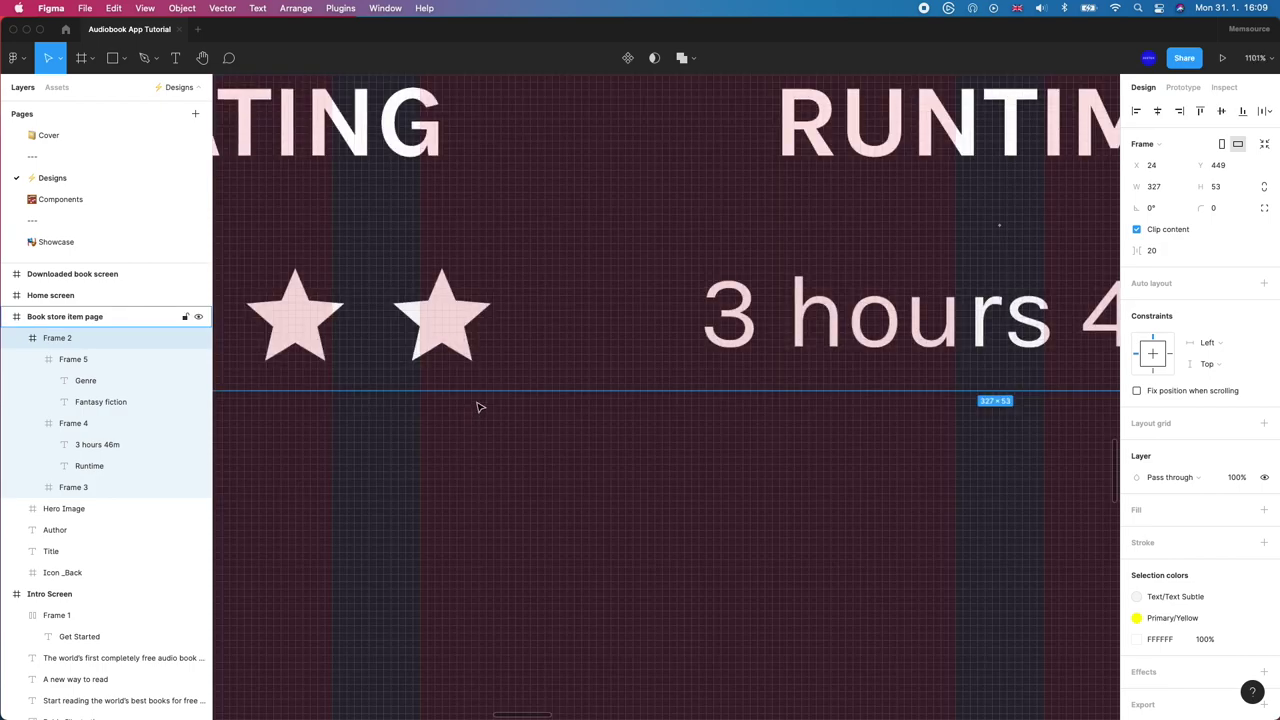
drag(474, 394, 478, 397)
scroll(478, 397, down, 10)
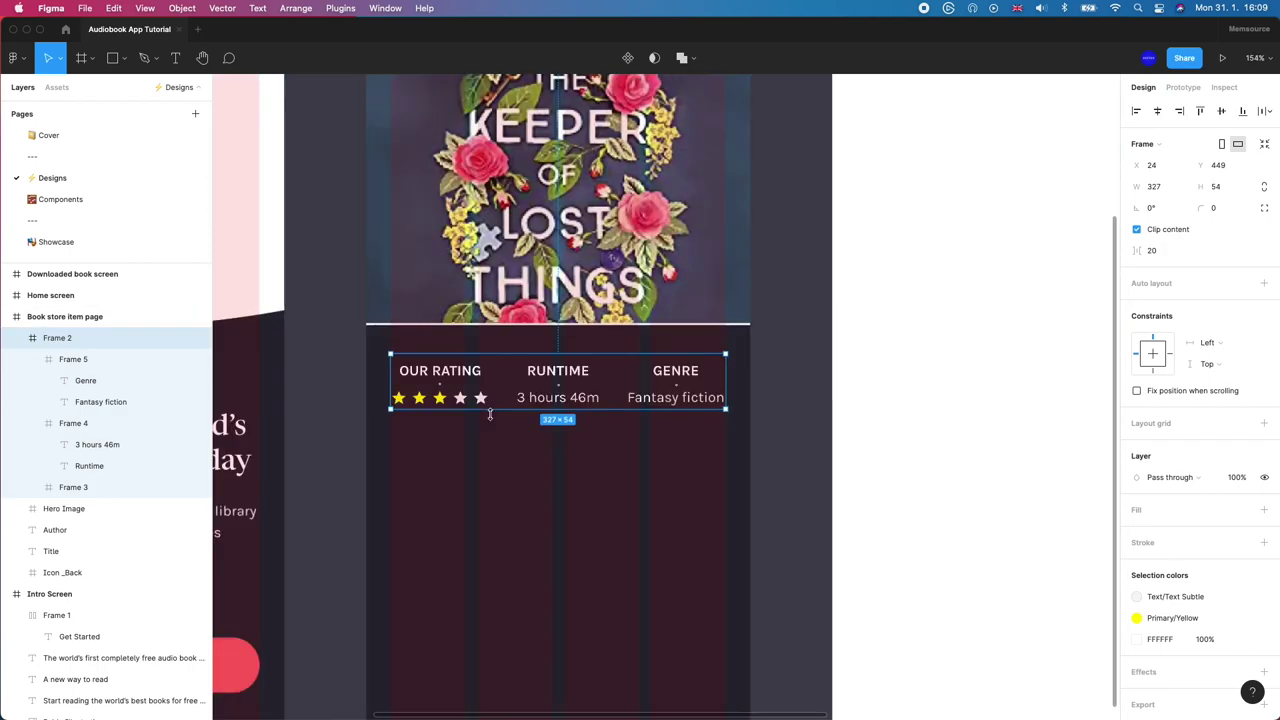
Step: Nudge the runtime value down 1 px and the stars down 2 px
double_click(575, 398)
double_click(580, 376)
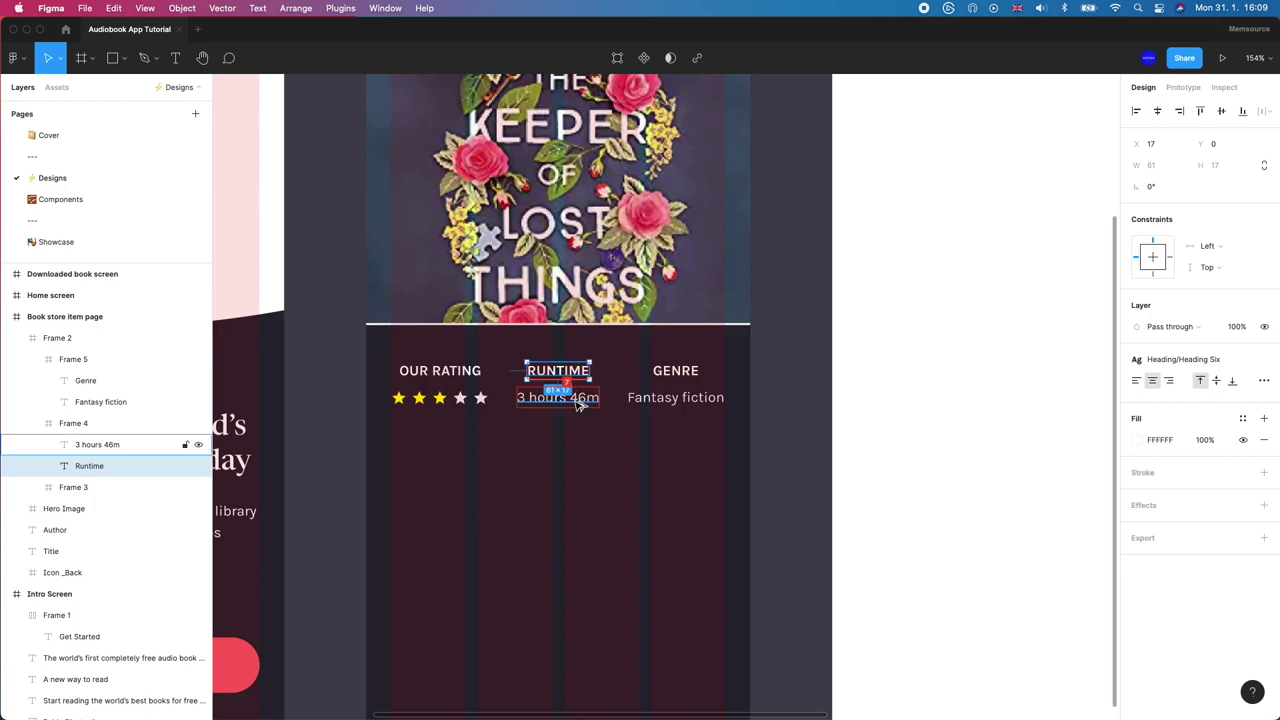
click(577, 403)
double_click(700, 398)
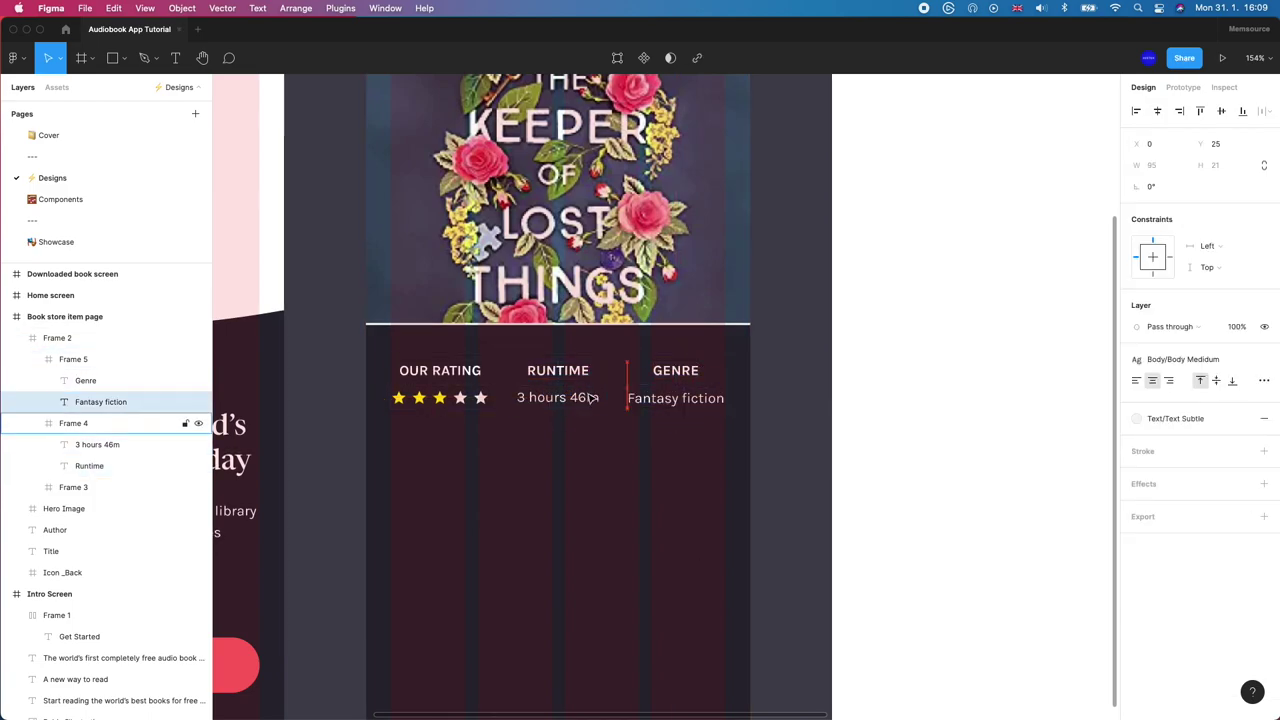
double_click(558, 398)
key(Down)
click(478, 396)
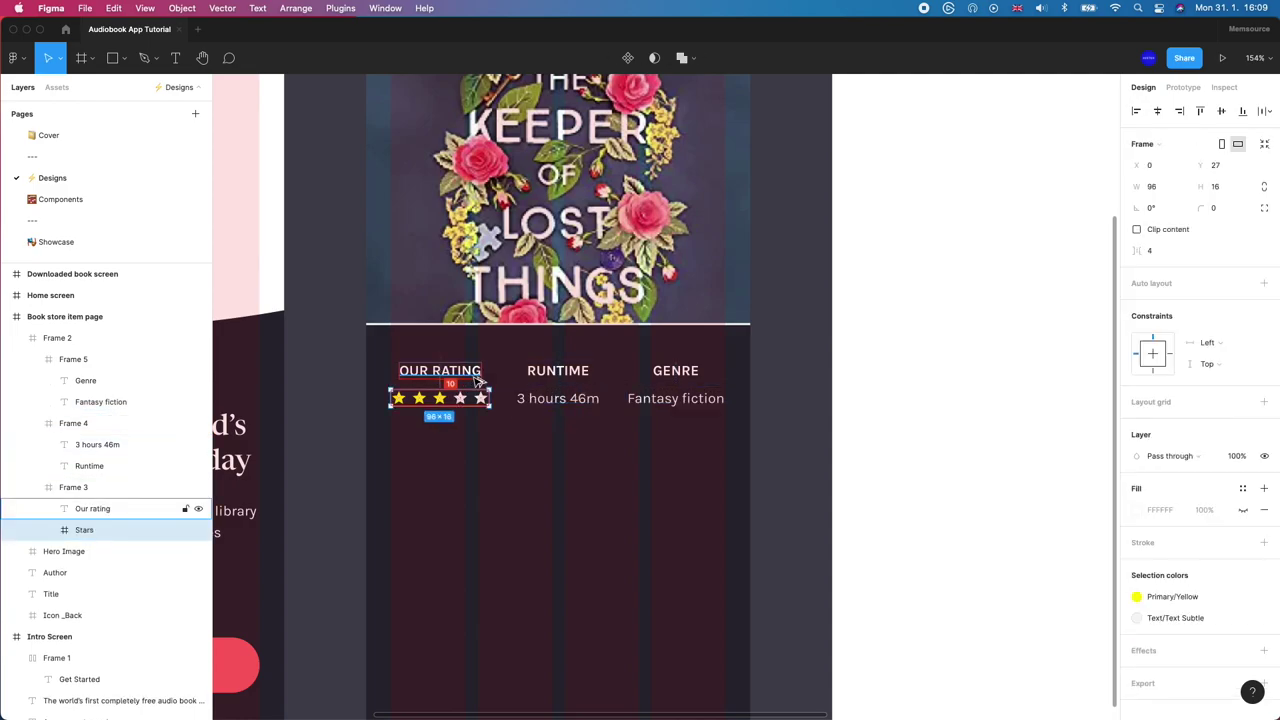
key(Down)
key(Down)
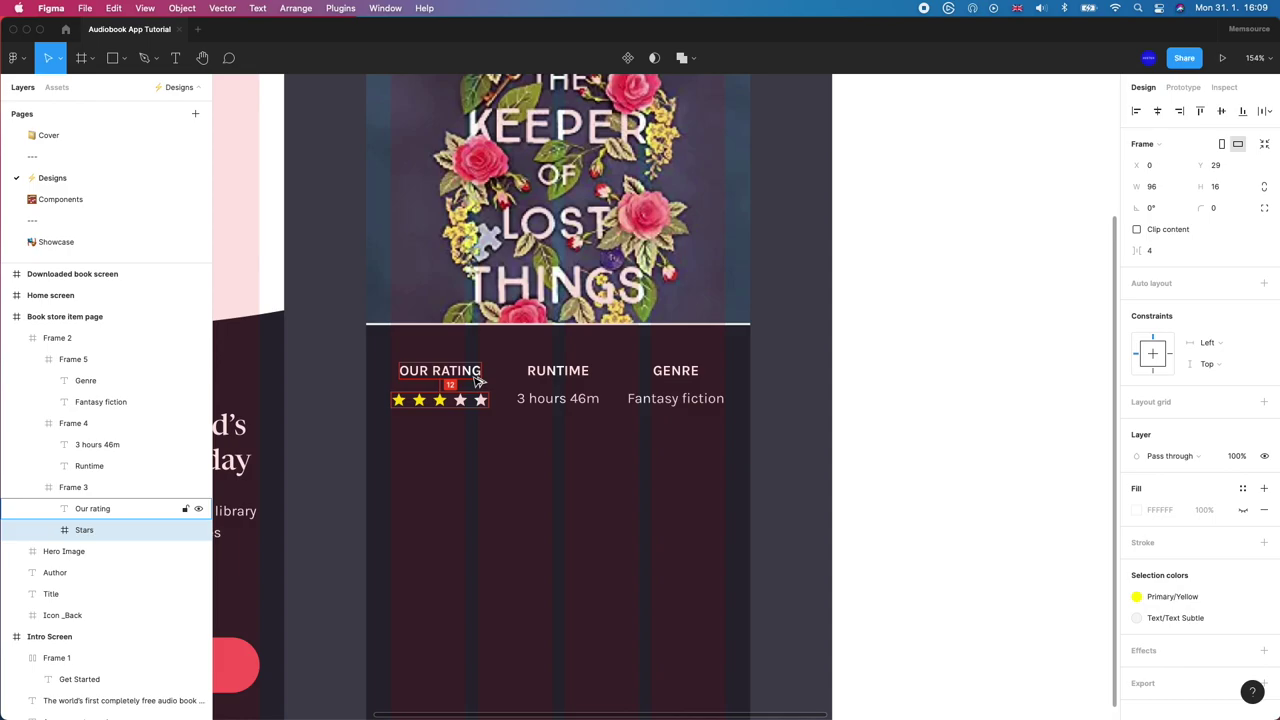
Step: Fine-tune the stars' vertical position and check the rating, runtime and genre blocks
click(281, 444)
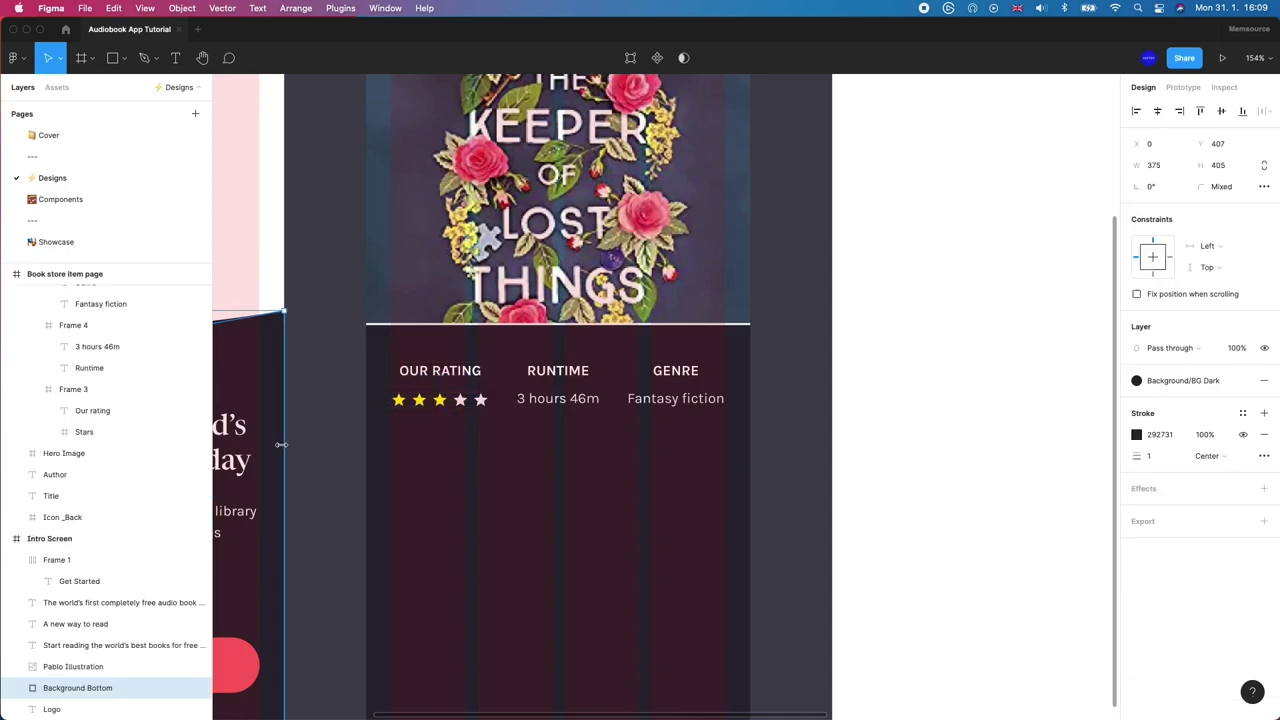
double_click(450, 399)
click(464, 380)
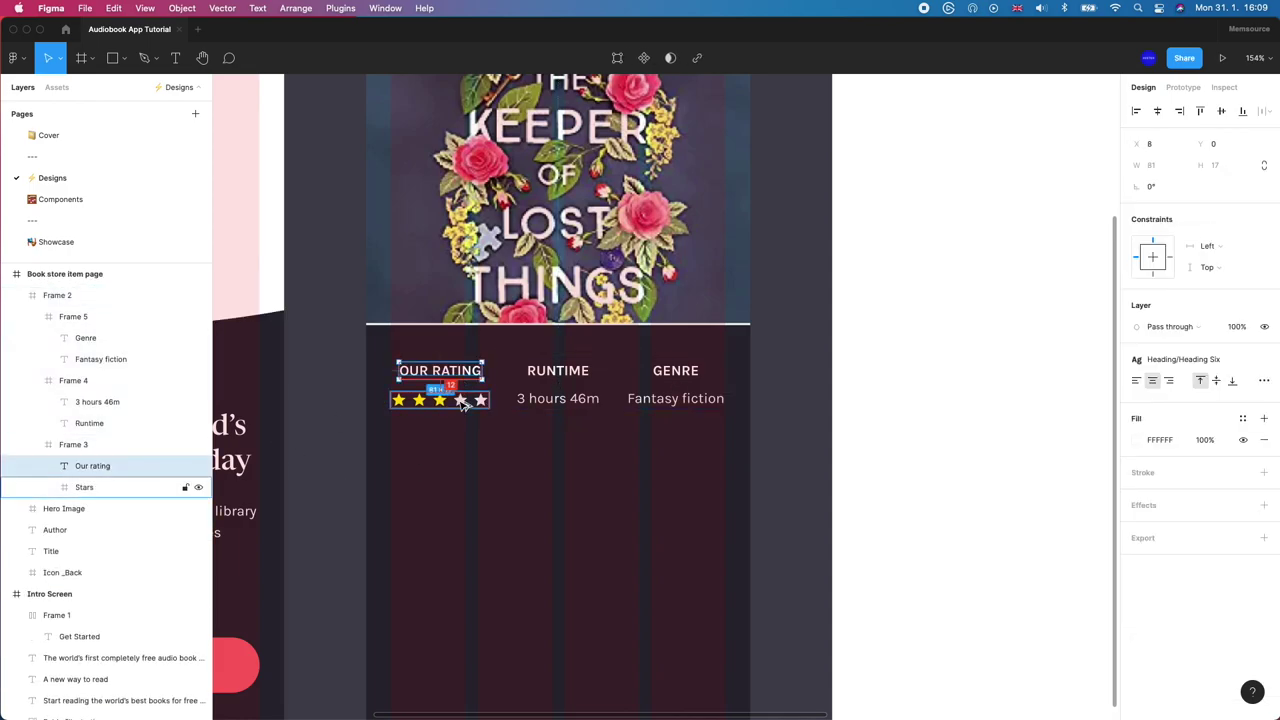
drag(461, 399, 459, 398)
key(Down)
key(Down)
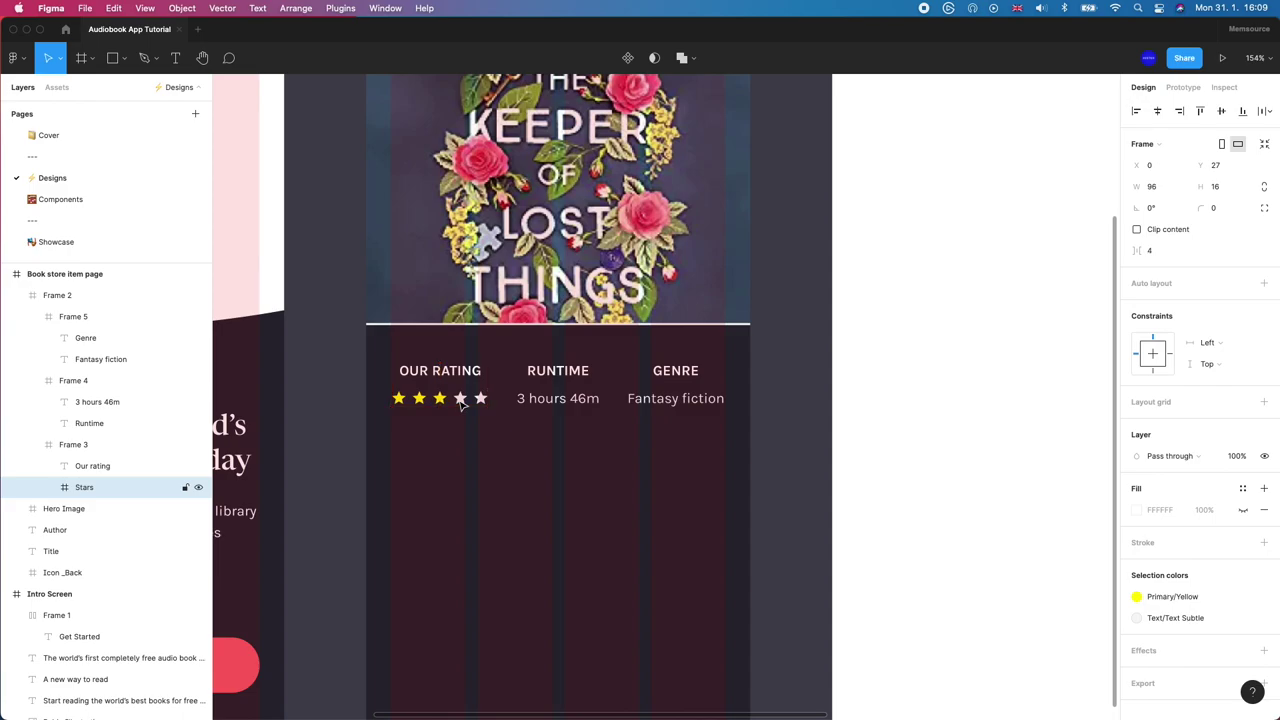
click(575, 400)
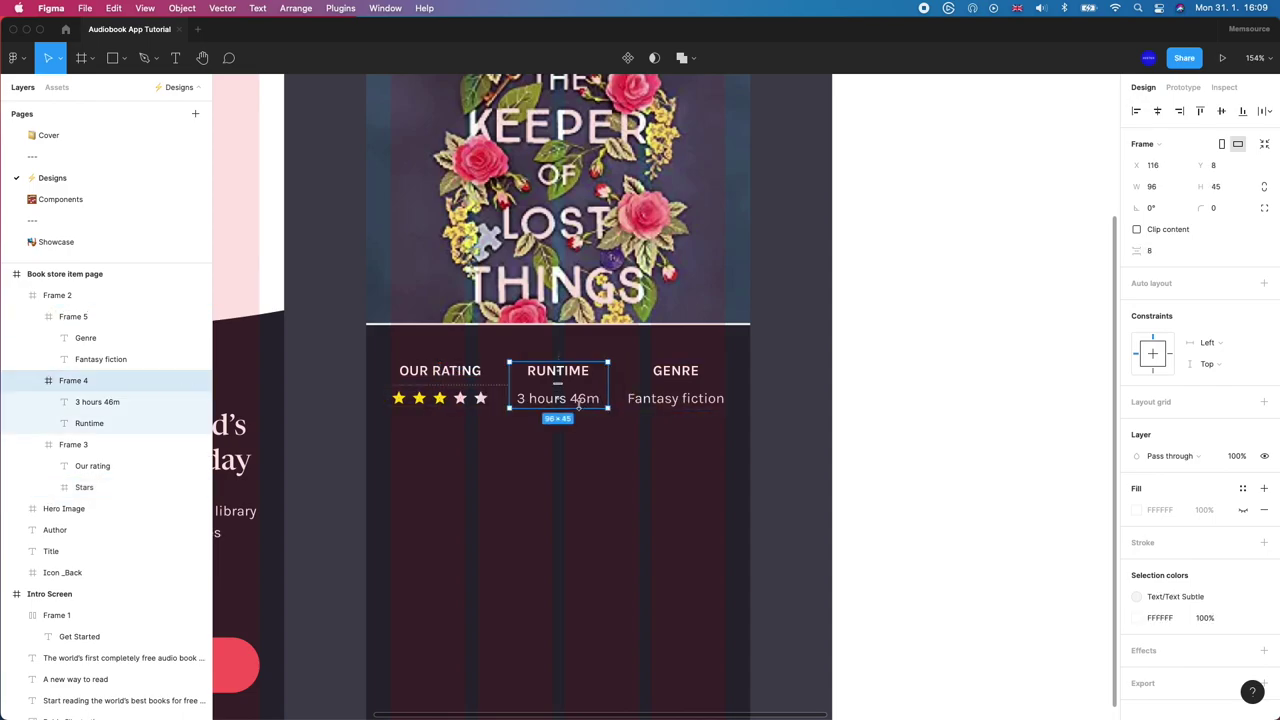
click(585, 398)
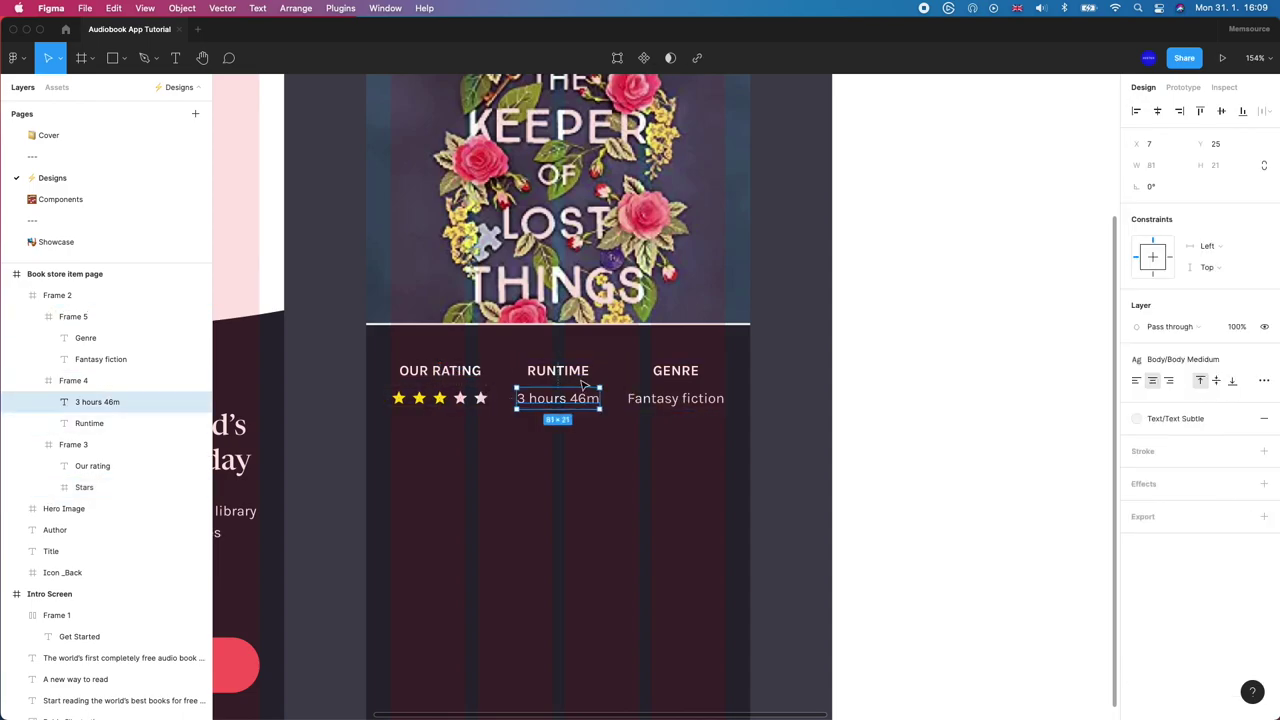
click(676, 385)
key(Escape)
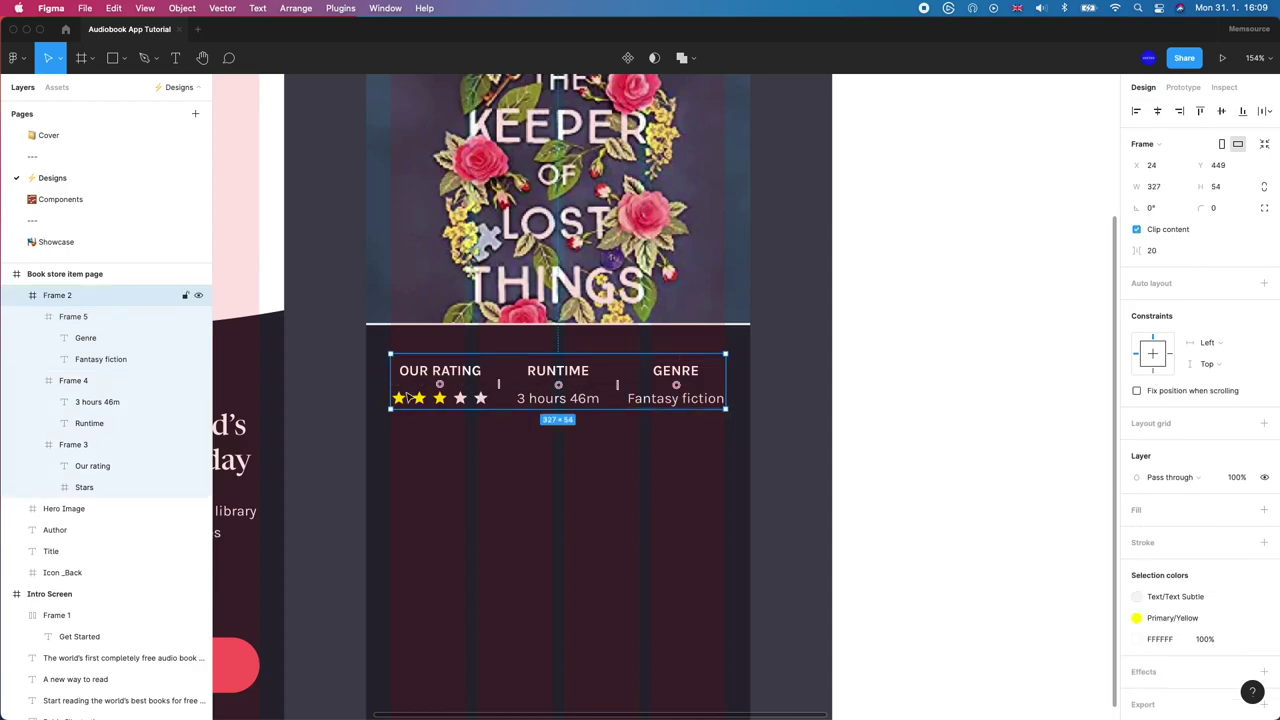
click(329, 423)
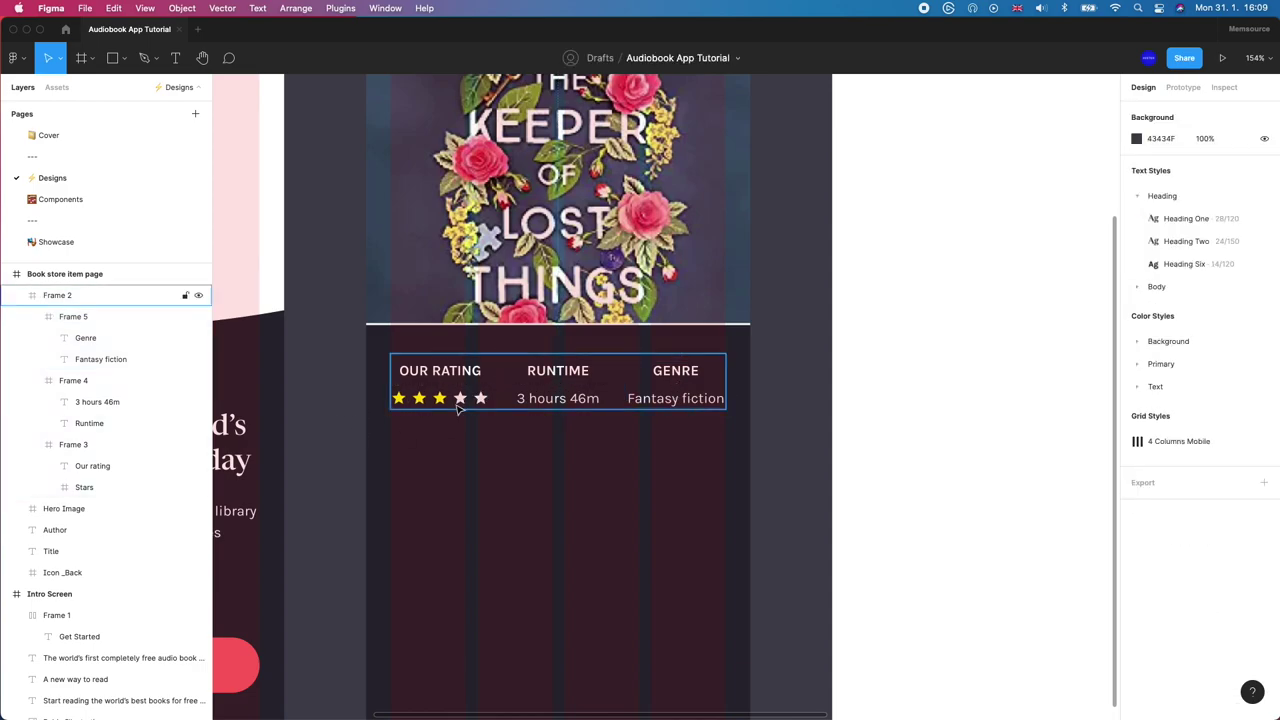
click(460, 398)
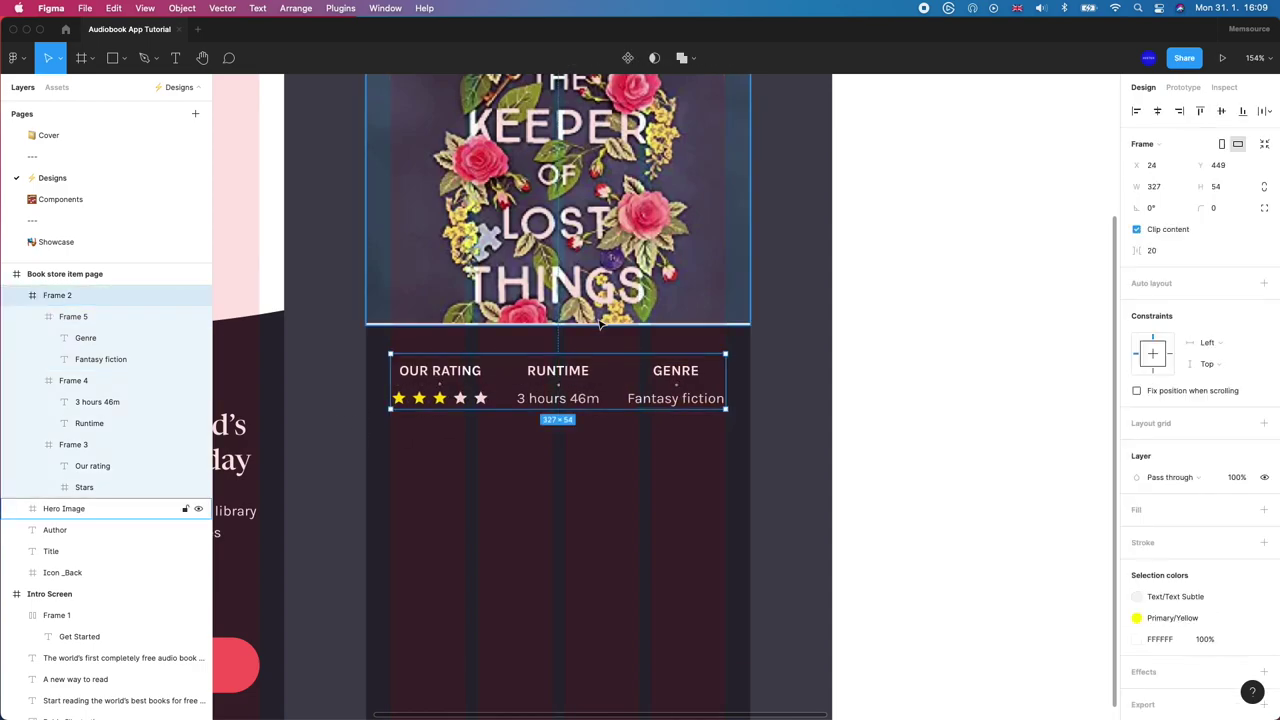
key(Escape)
Step: Hide the layout grids and move the metrics row 4 px closer to the cover
key(shift+1)
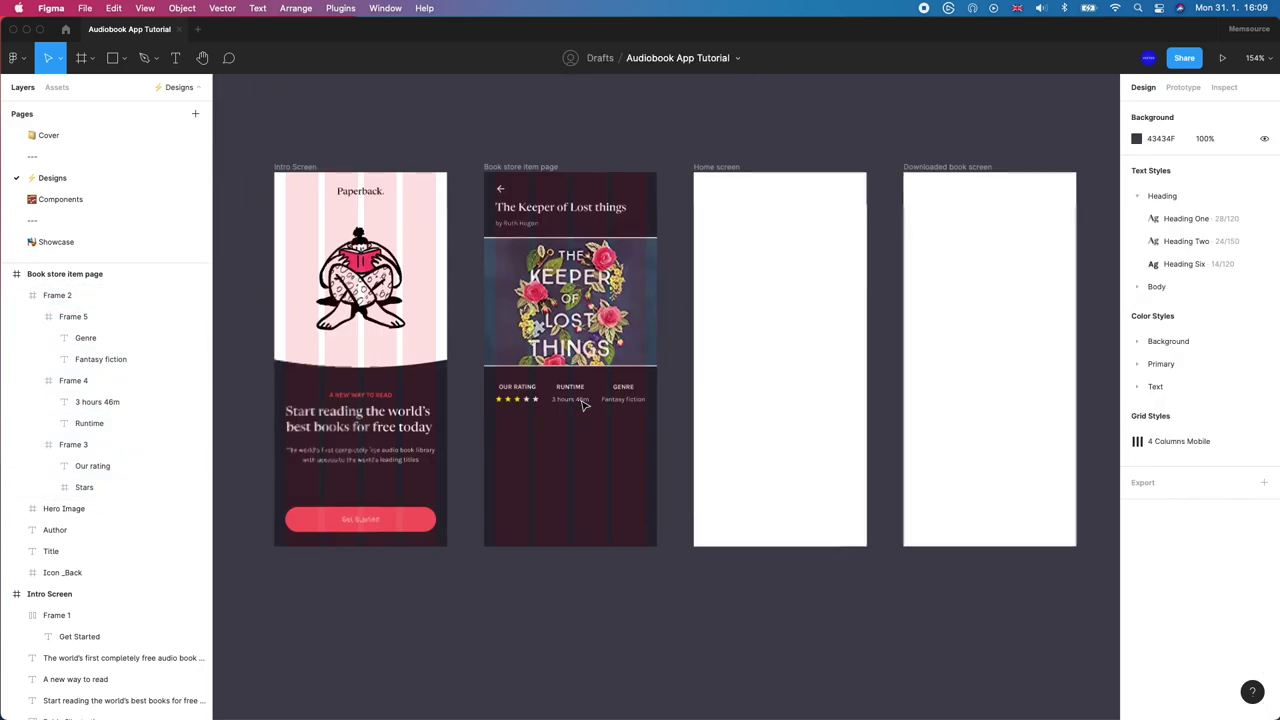
click(531, 168)
key(ctrl+g)
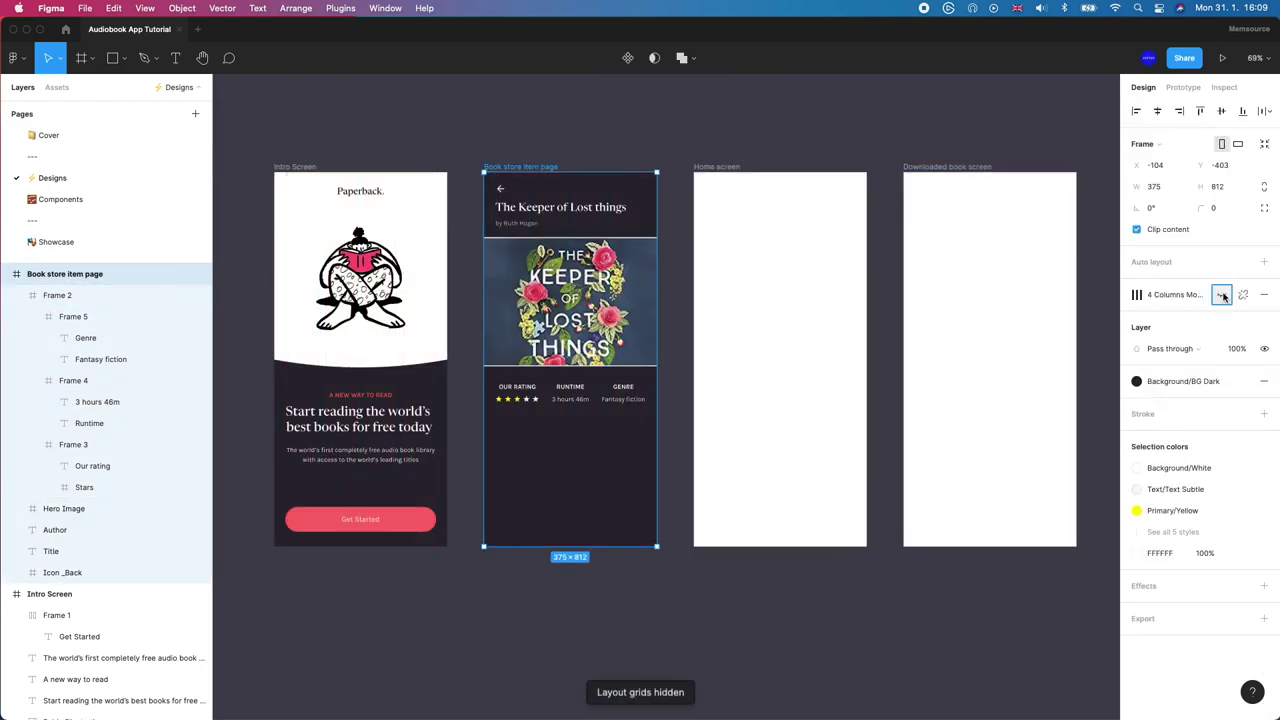
scroll(660, 410, up, 5)
click(559, 362)
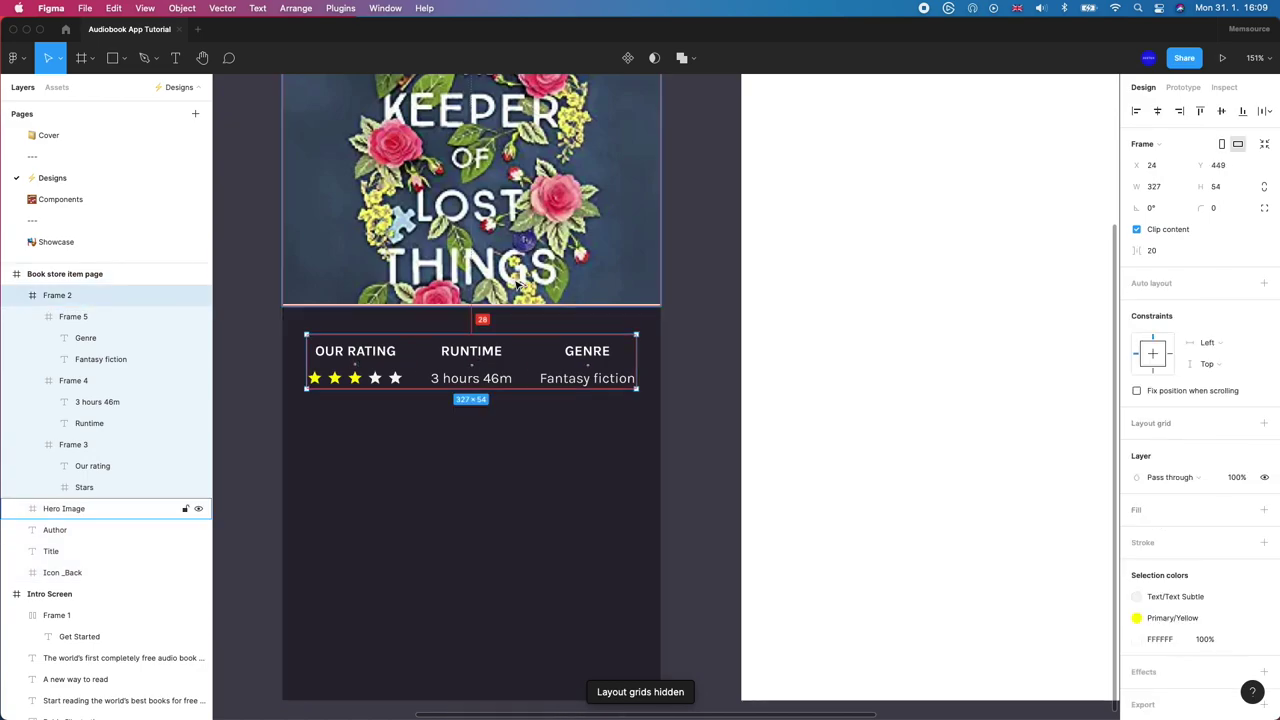
key(Up)
key(Up)
key(Up)
key(Up)
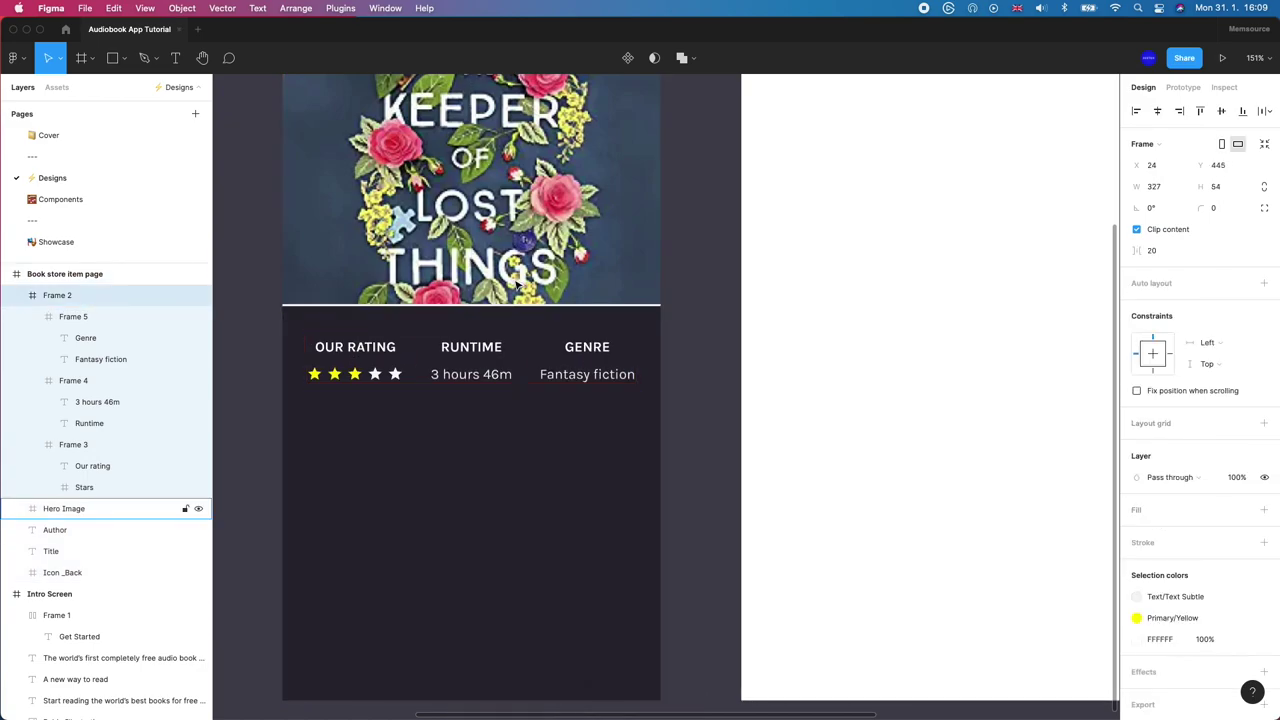
scroll(484, 270, down, 1)
double_click(460, 348)
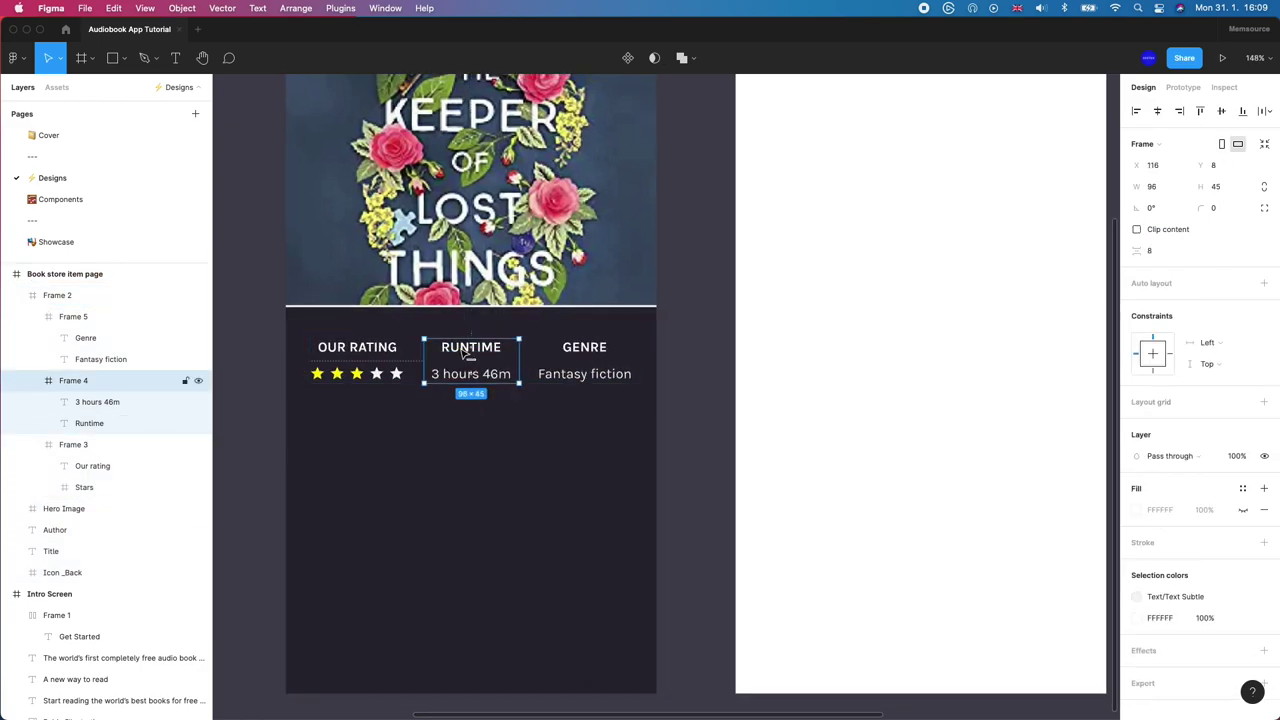
click(459, 348)
Step: Place a copy of the RUNTIME label over the runtime value and show the page's layout grid
key(Escape)
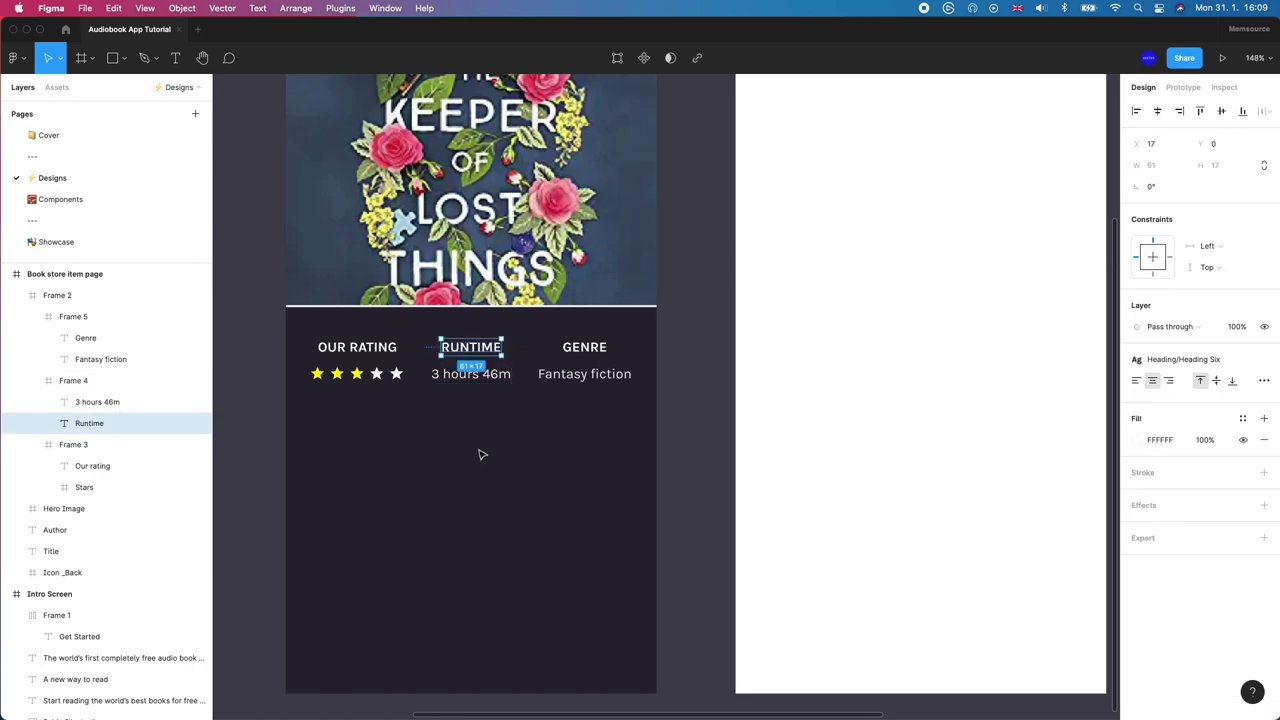
key(alt+d)
drag(457, 350, 337, 427)
scroll(340, 400, up, 5)
scroll(340, 403, down, 10)
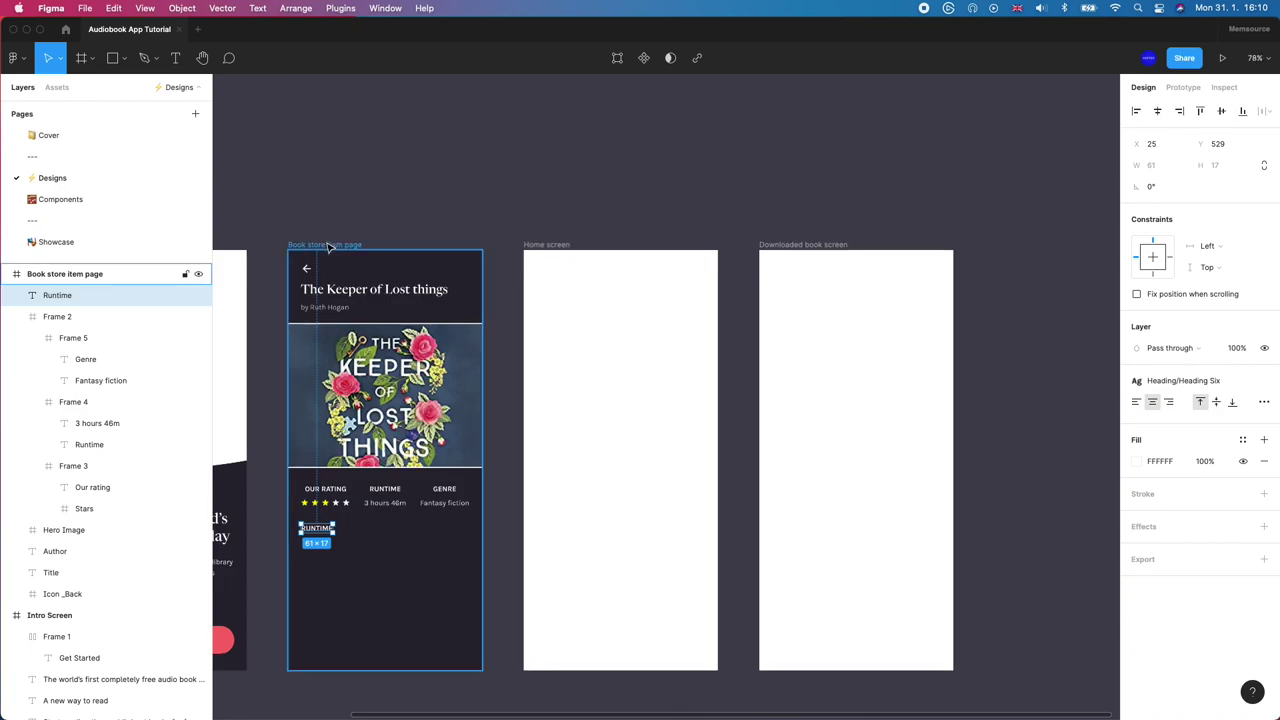
click(328, 246)
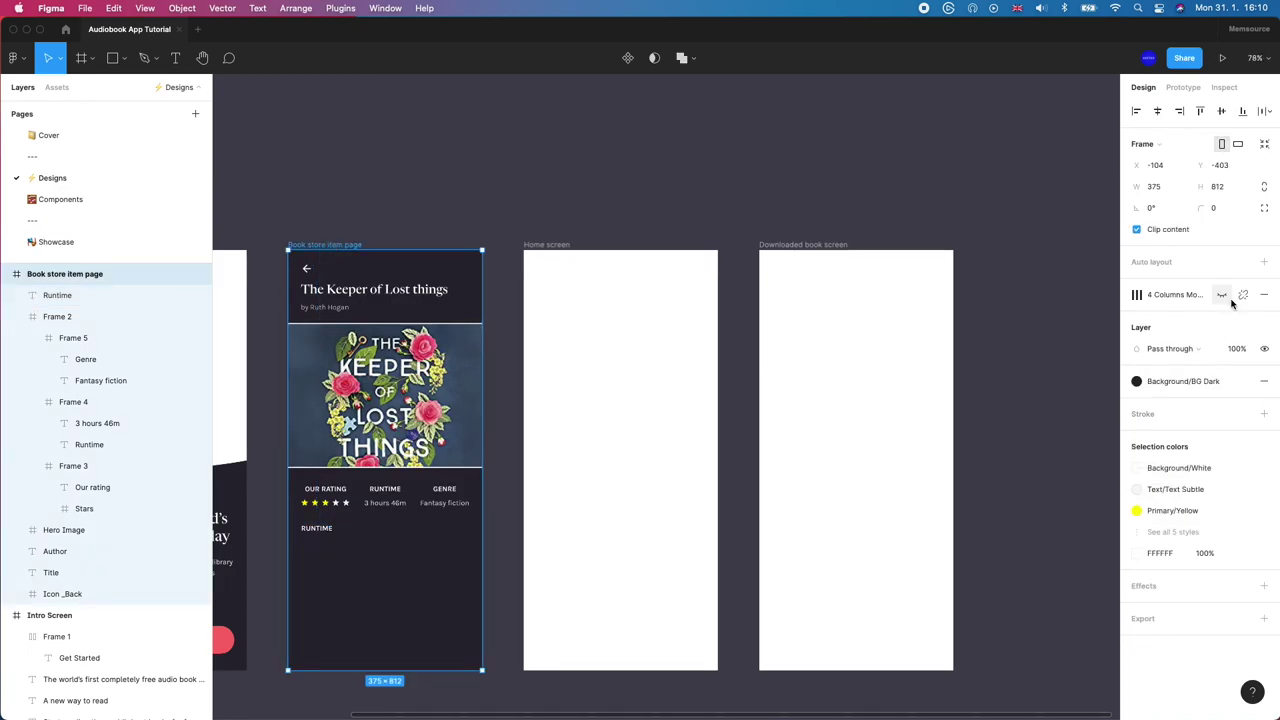
key(ctrl+g)
Step: Rename the Frame 2 metrics row layer to Metrics
scroll(337, 571, up, 4)
click(301, 490)
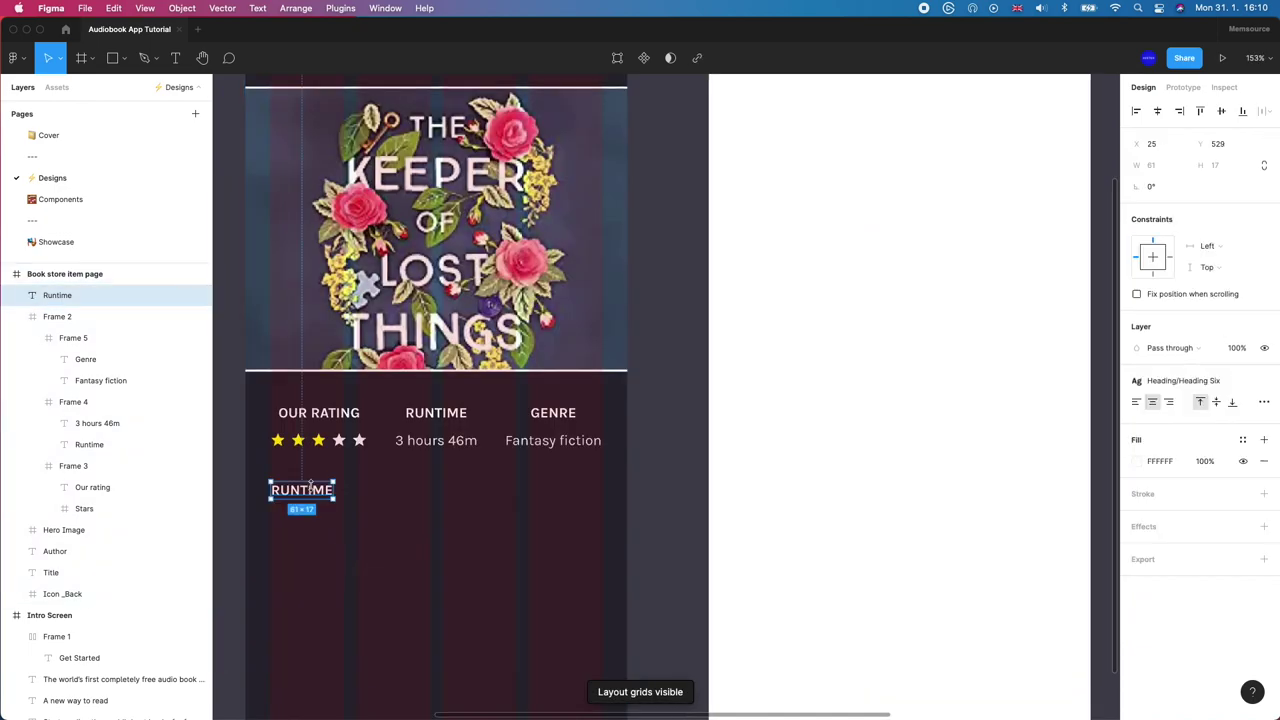
click(90, 317)
double_click(90, 317)
text(M)
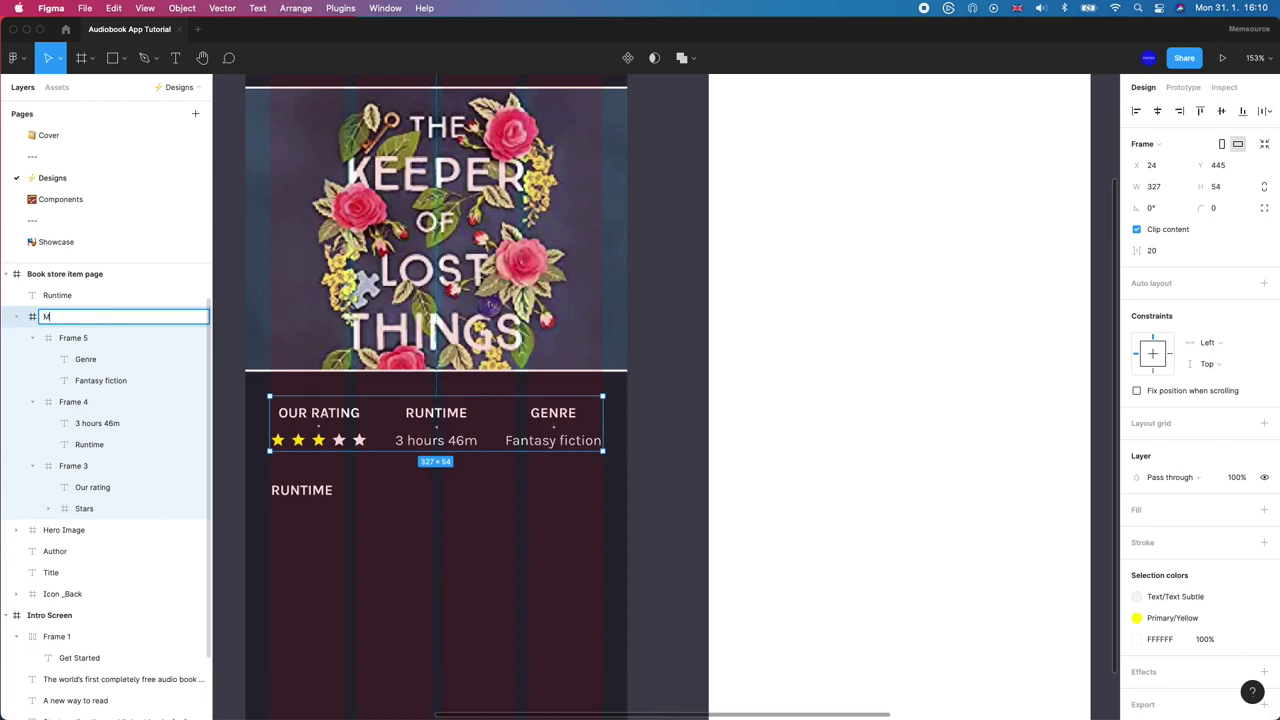
text(etrics)
key(Return)
click(16, 316)
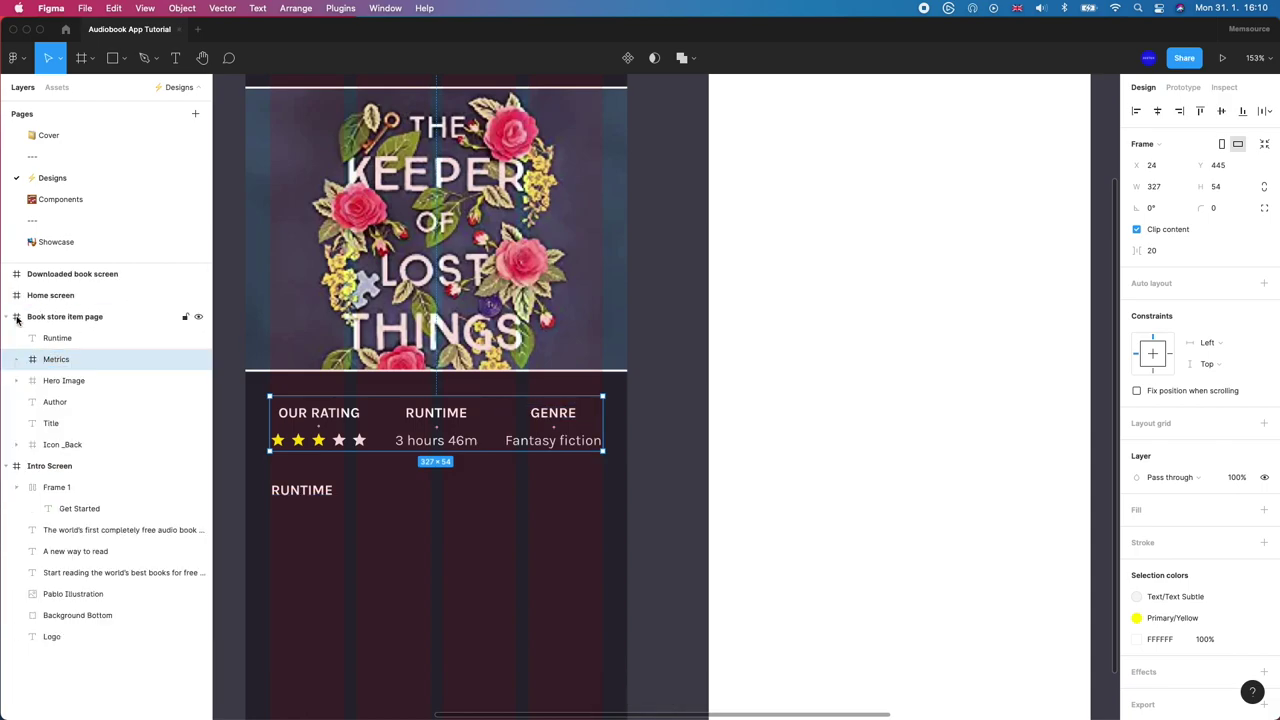
Step: Move the RUNTIME label 10 px lower and duplicate it about 30 px below
click(299, 494)
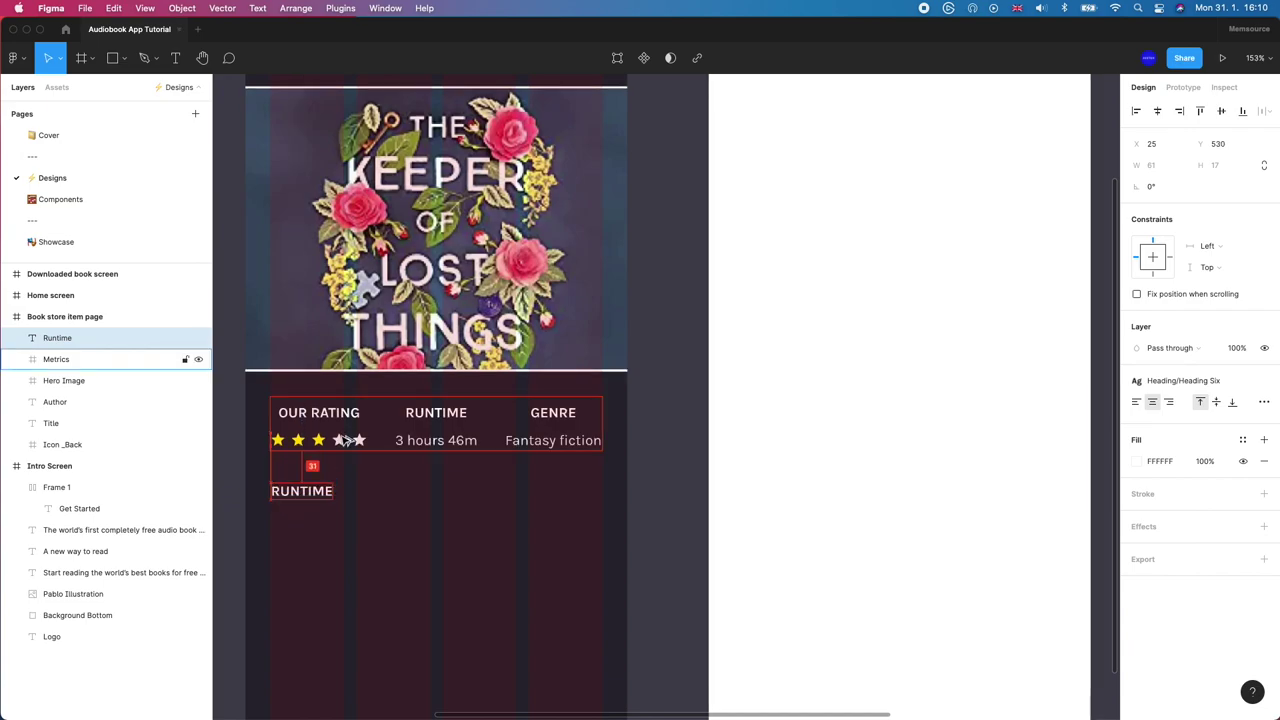
key(shift+Down)
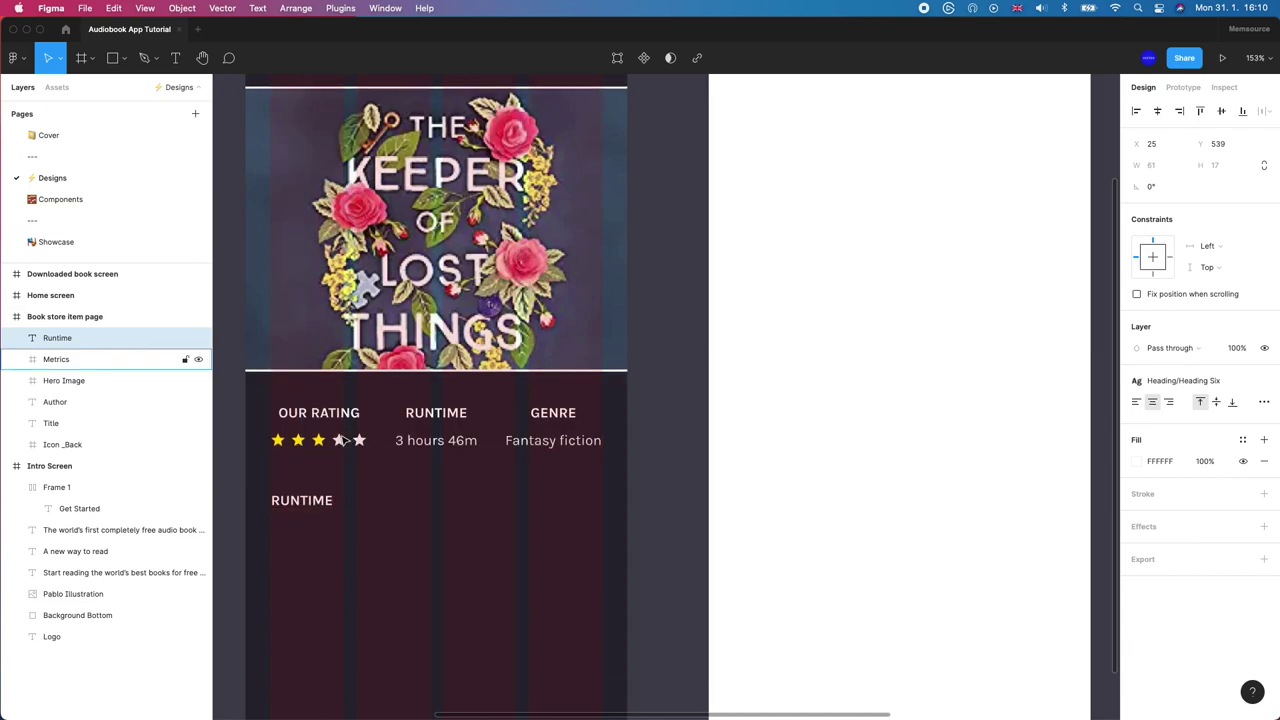
scroll(380, 460, down, 3)
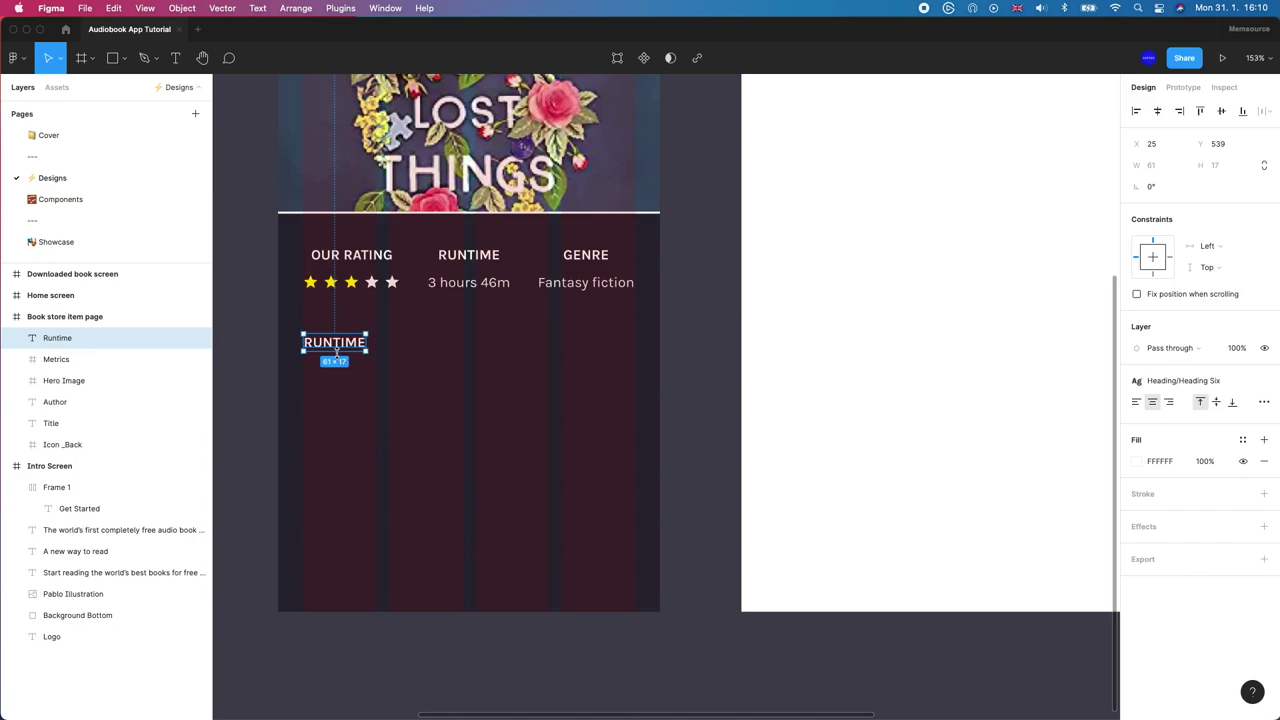
key(super+d)
drag(336, 345, 335, 377)
Step: Apply a colour style to the label and replace the Metrics row's plain white with Background/White
click(1243, 440)
click(1145, 551)
click(550, 265)
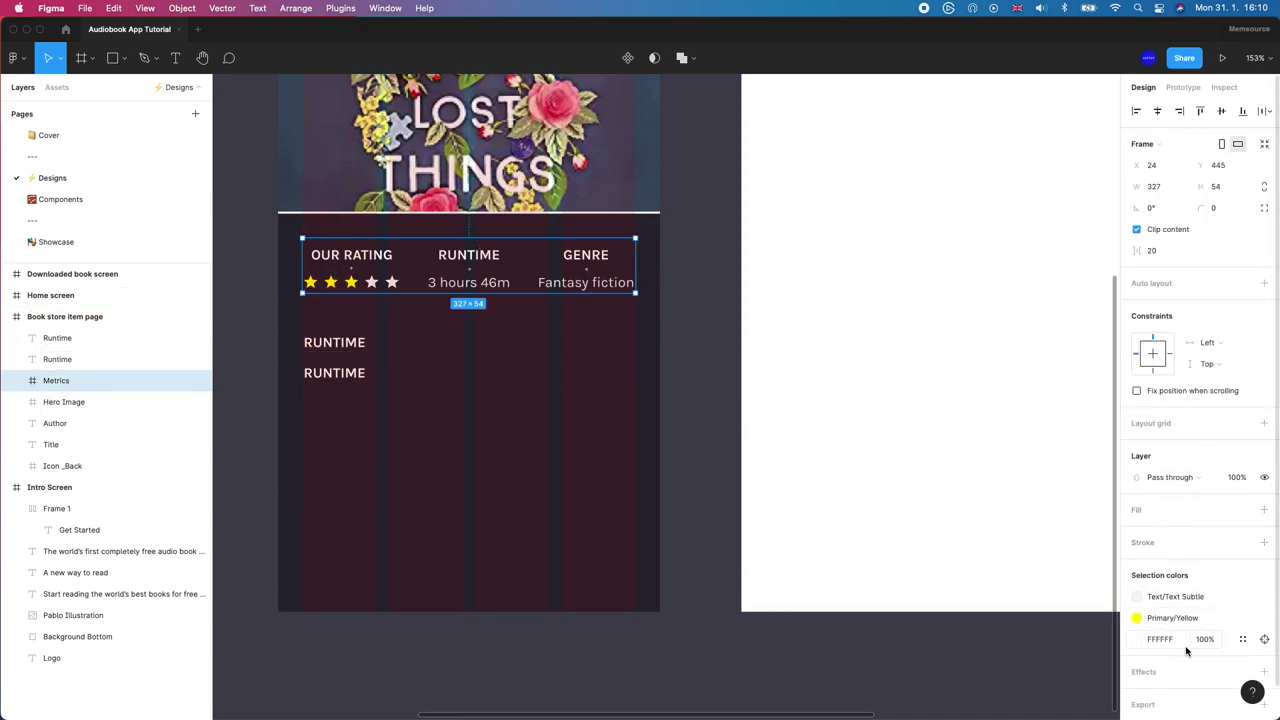
click(1243, 639)
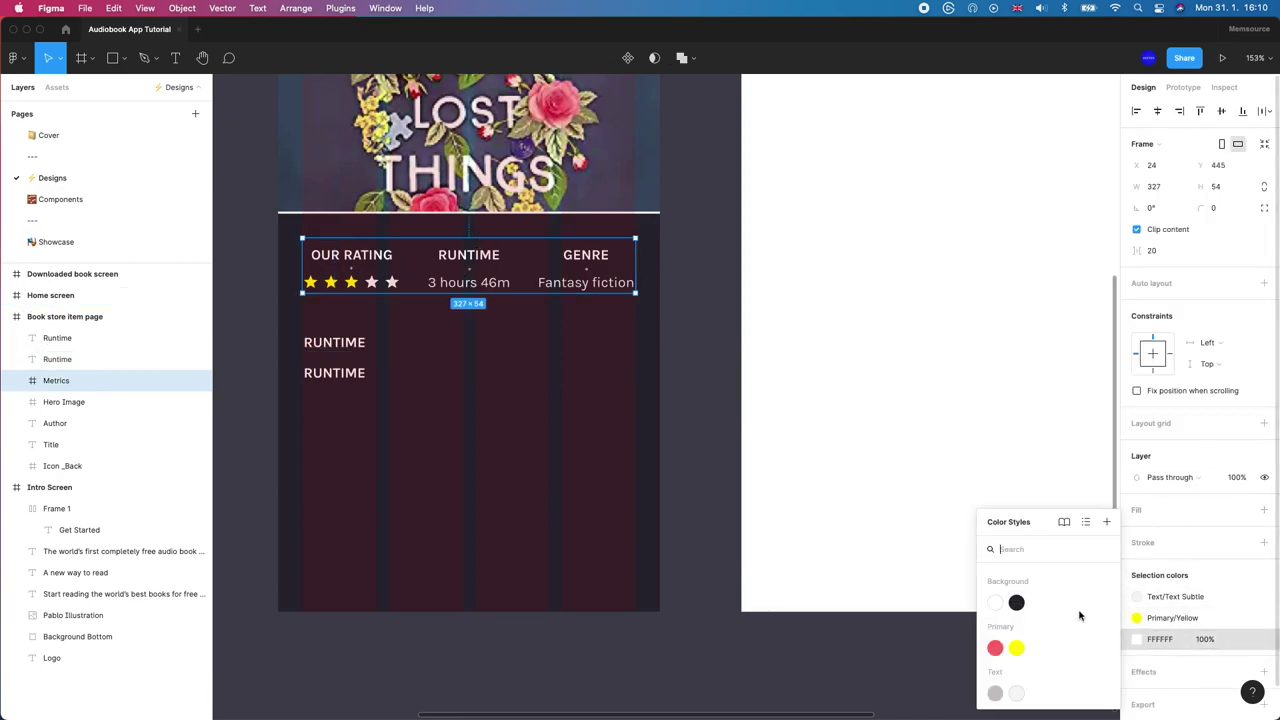
click(997, 606)
Step: Restyle the copied RUNTIME label as Body Medium text with a Text Subtle fill
click(355, 378)
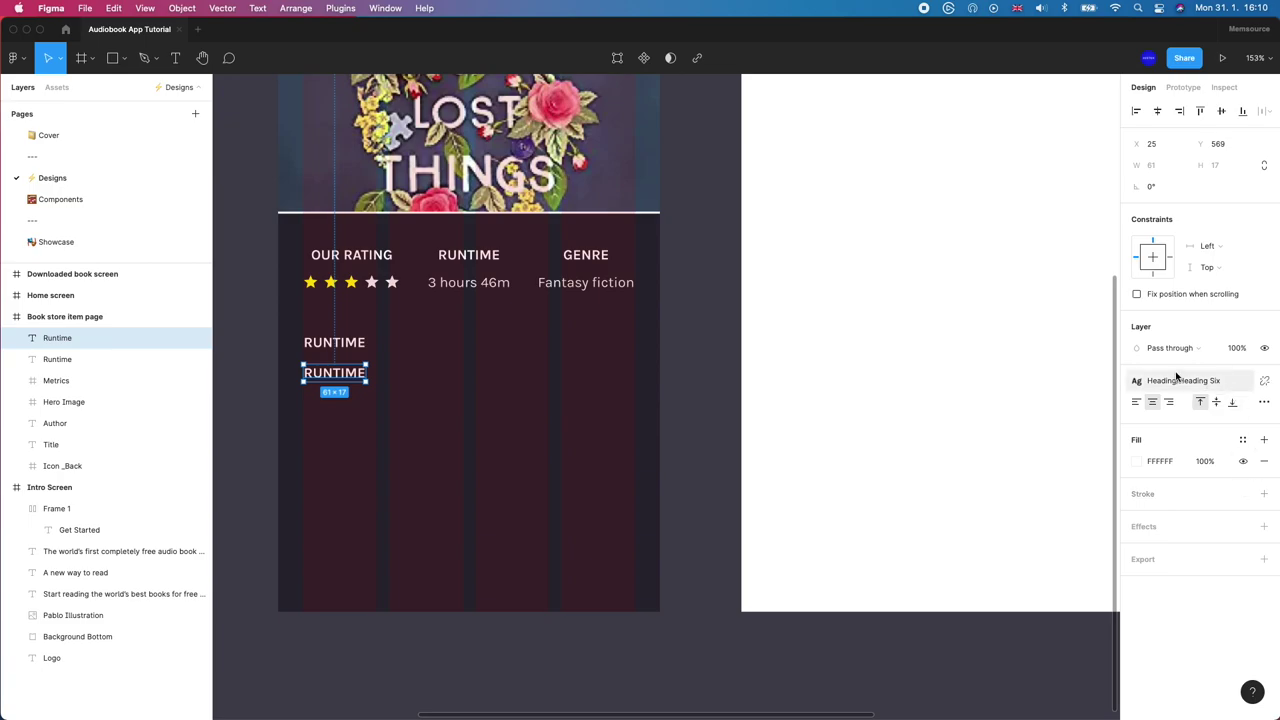
click(1243, 381)
click(1180, 575)
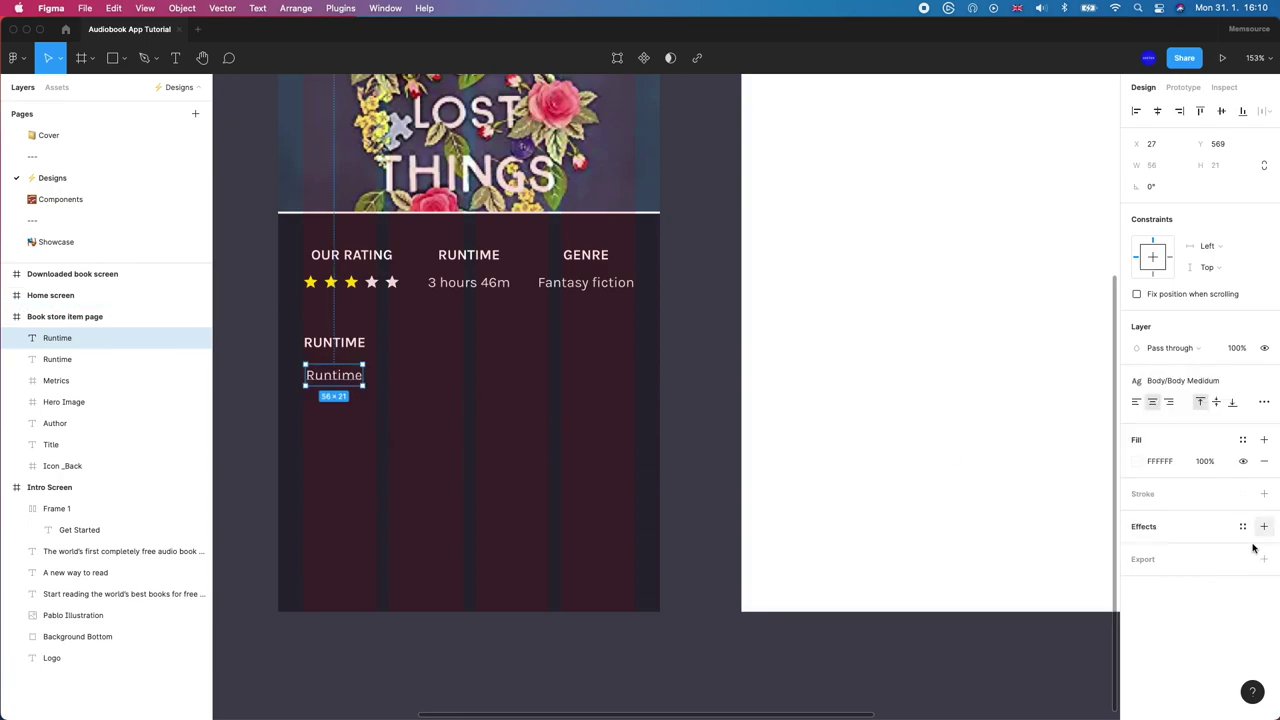
click(1243, 441)
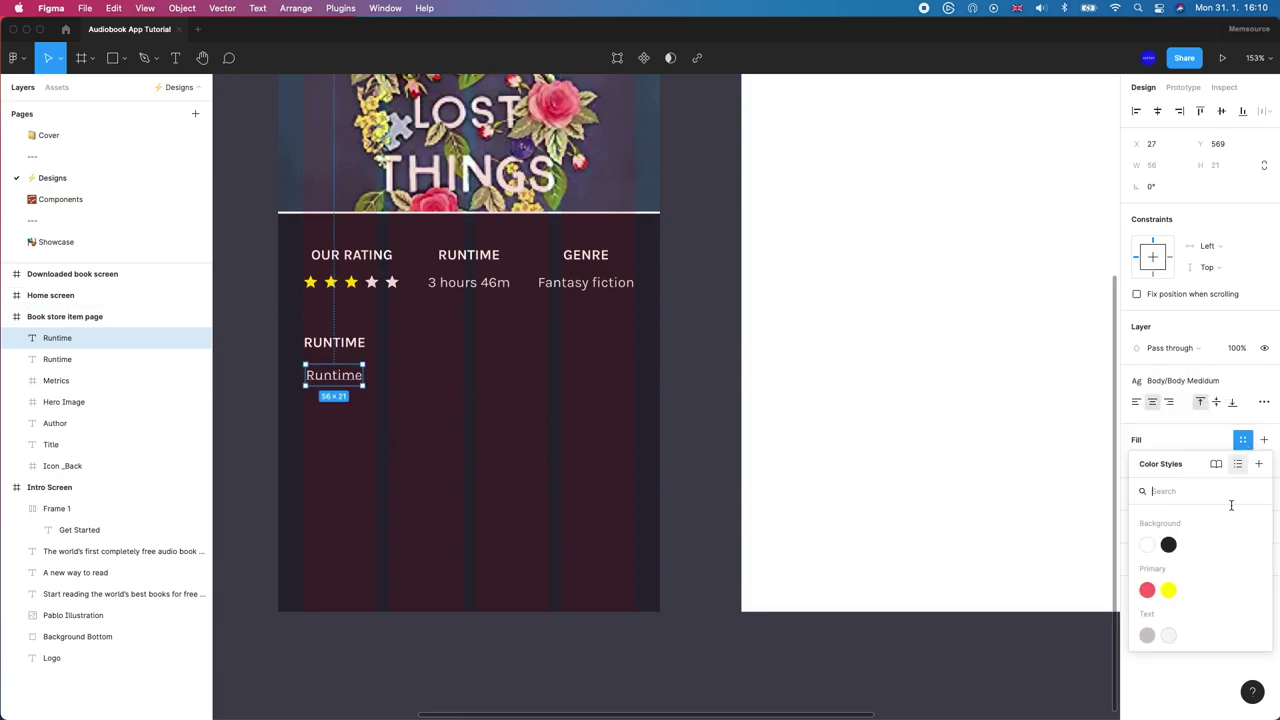
click(1168, 636)
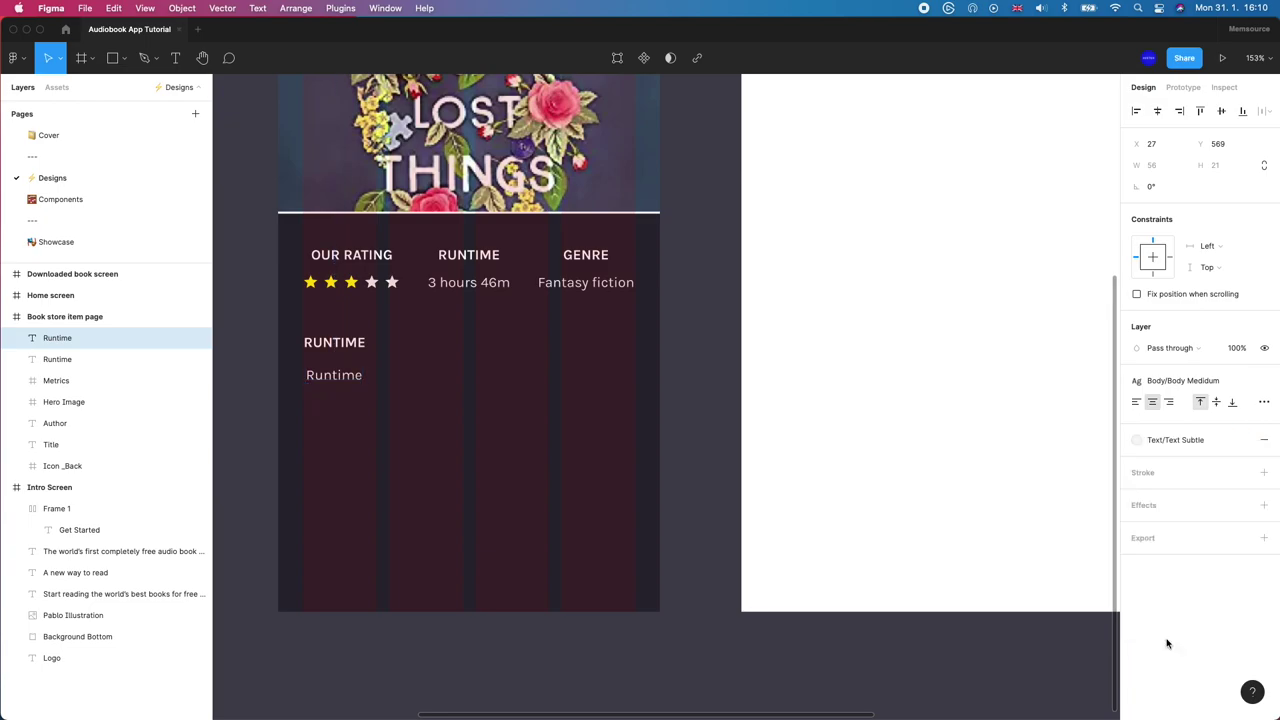
Step: Retype the copy as 'This bo…', left-align it, and line it up under the RUNTIME heading
double_click(326, 377)
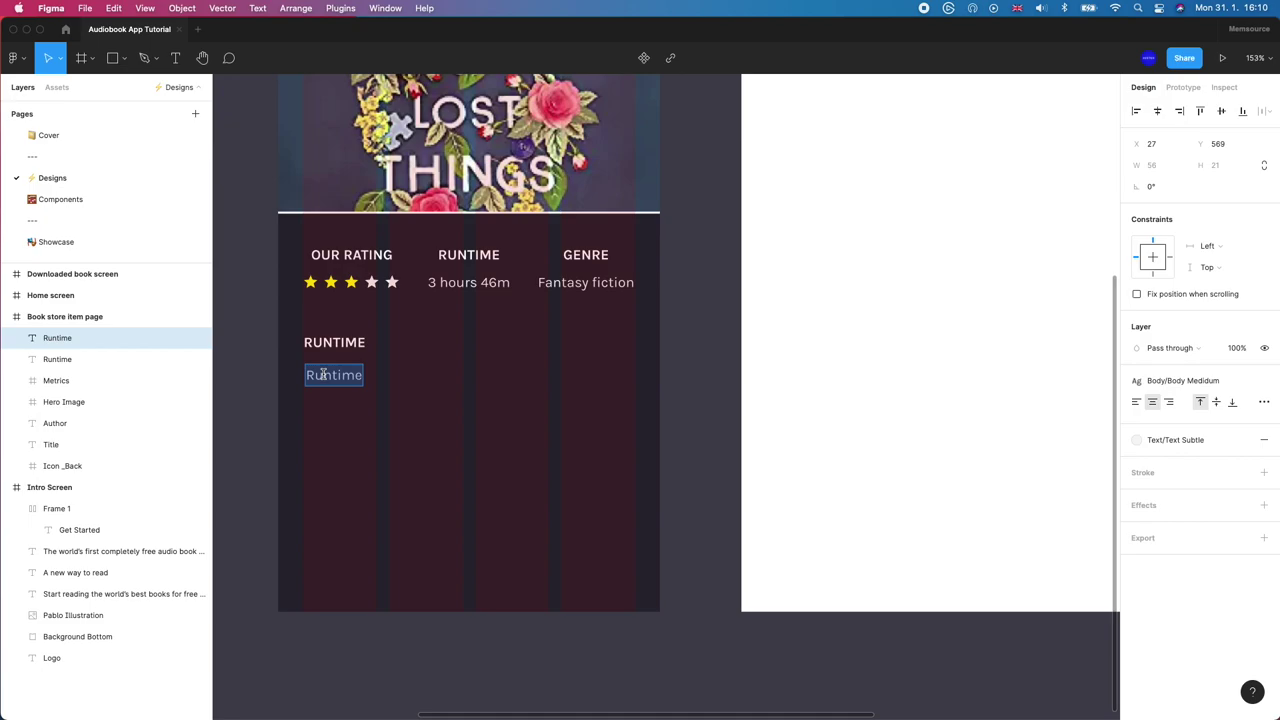
text(This bo)
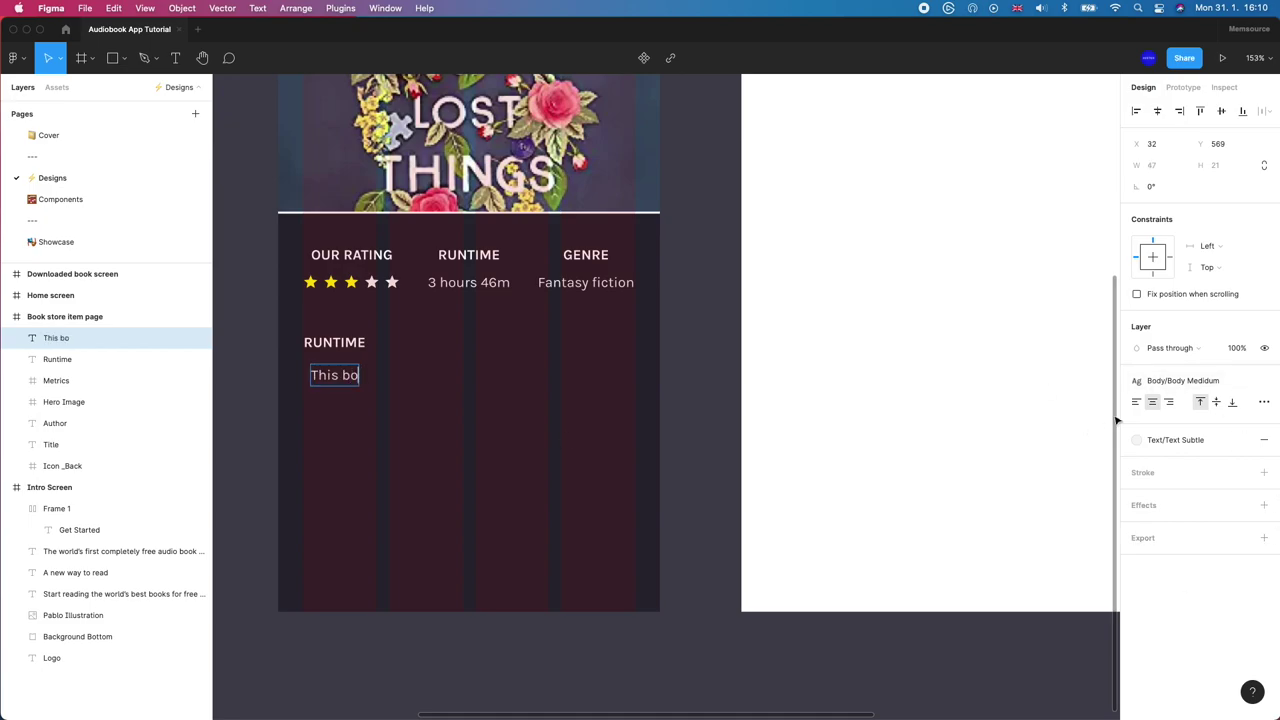
click(1136, 401)
key(Escape)
click(334, 344)
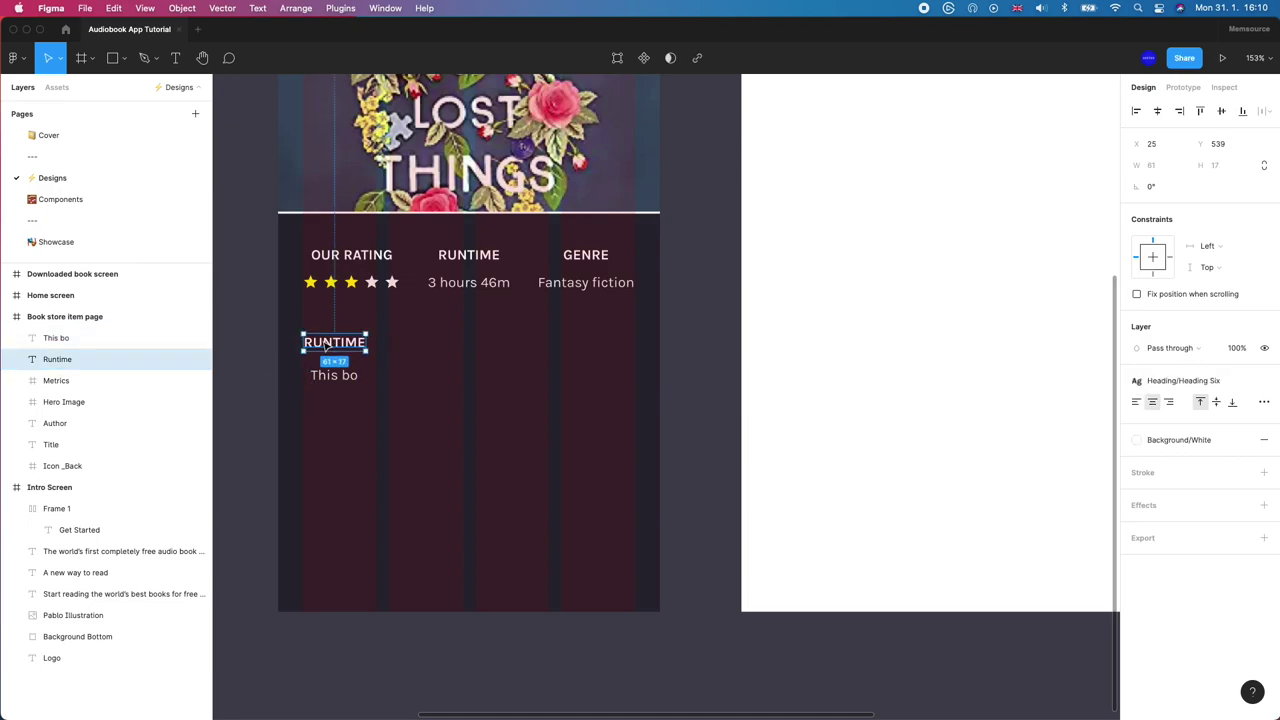
drag(341, 382, 329, 382)
Step: Type the synopsis about a magical mushroom beneath a planetary space cloud, adding trailing blank lines
key(Return)
text(This book is)
text( an amazing jour)
text(ney  into the lift of)
text( a)
text( magical)
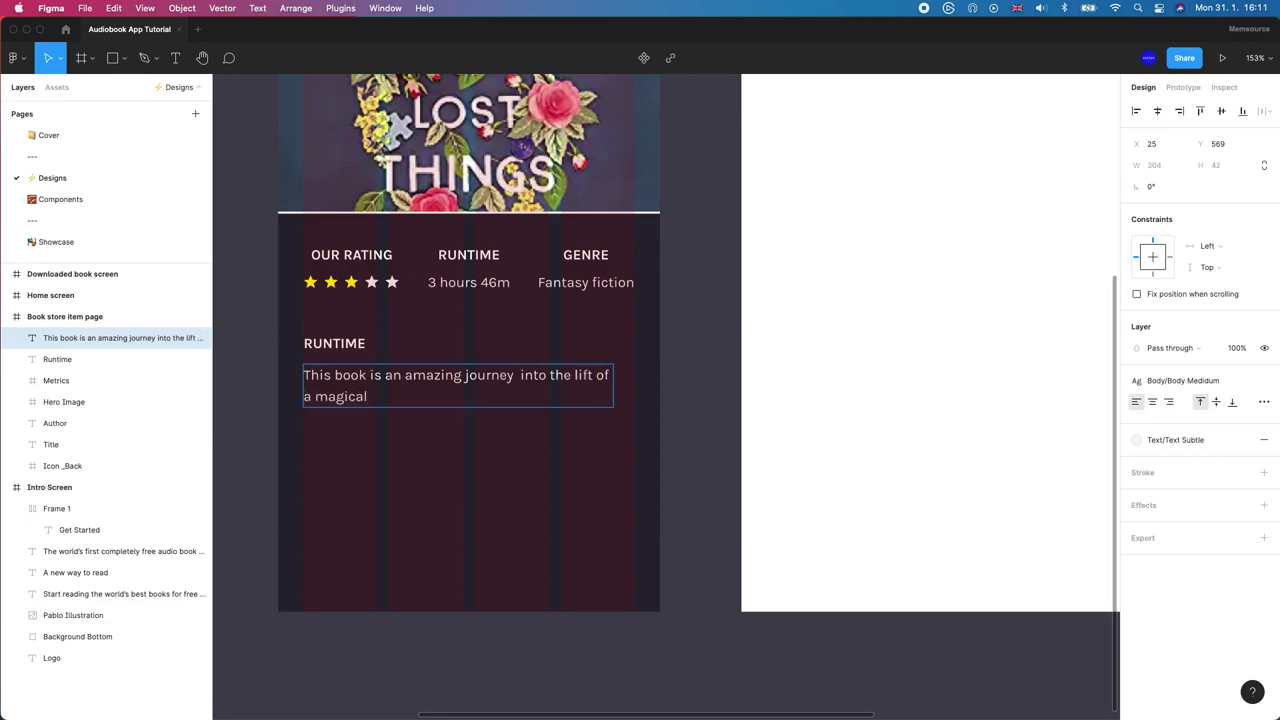
text( mushroom that)
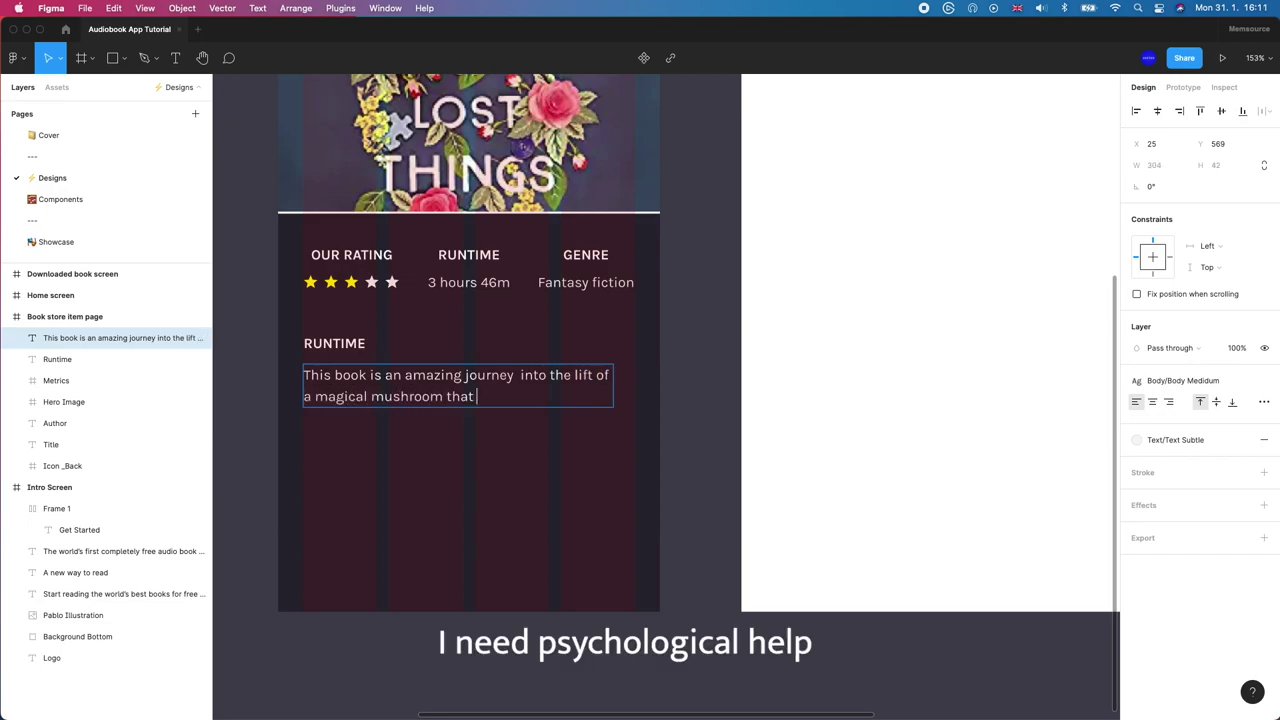
text( was living underneаth the magical planetary space cloud in the)
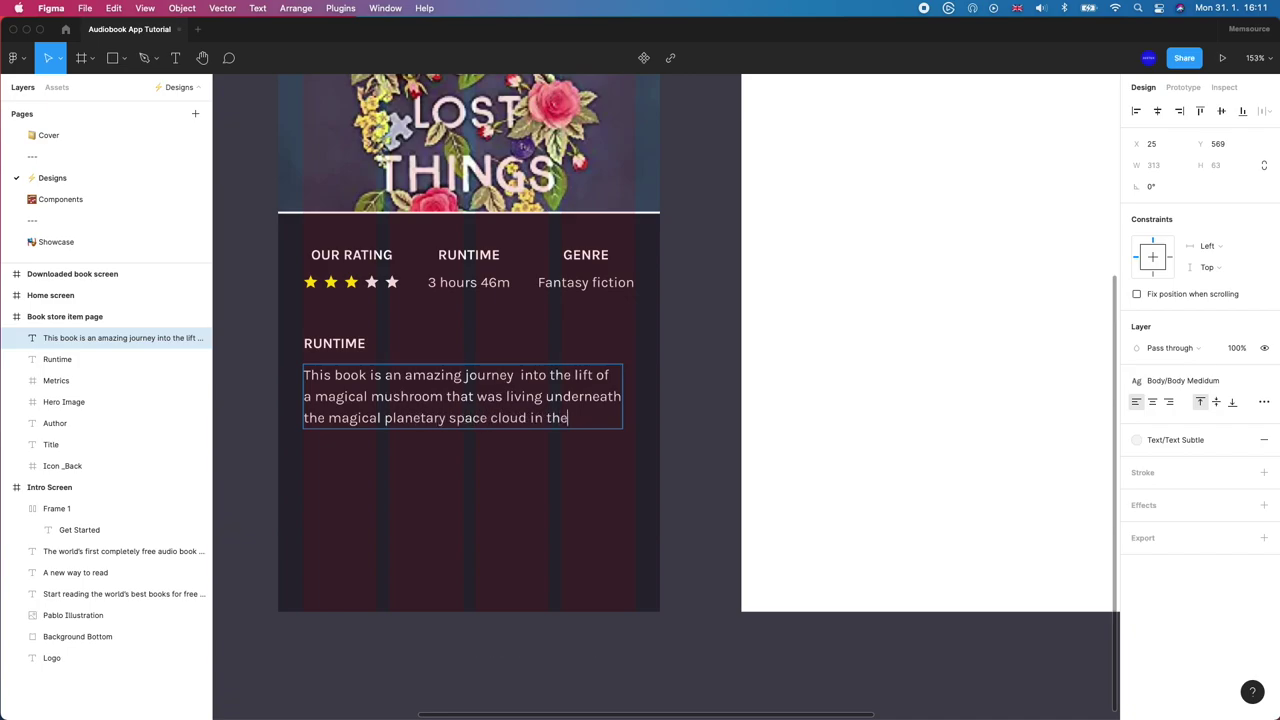
key(Return)
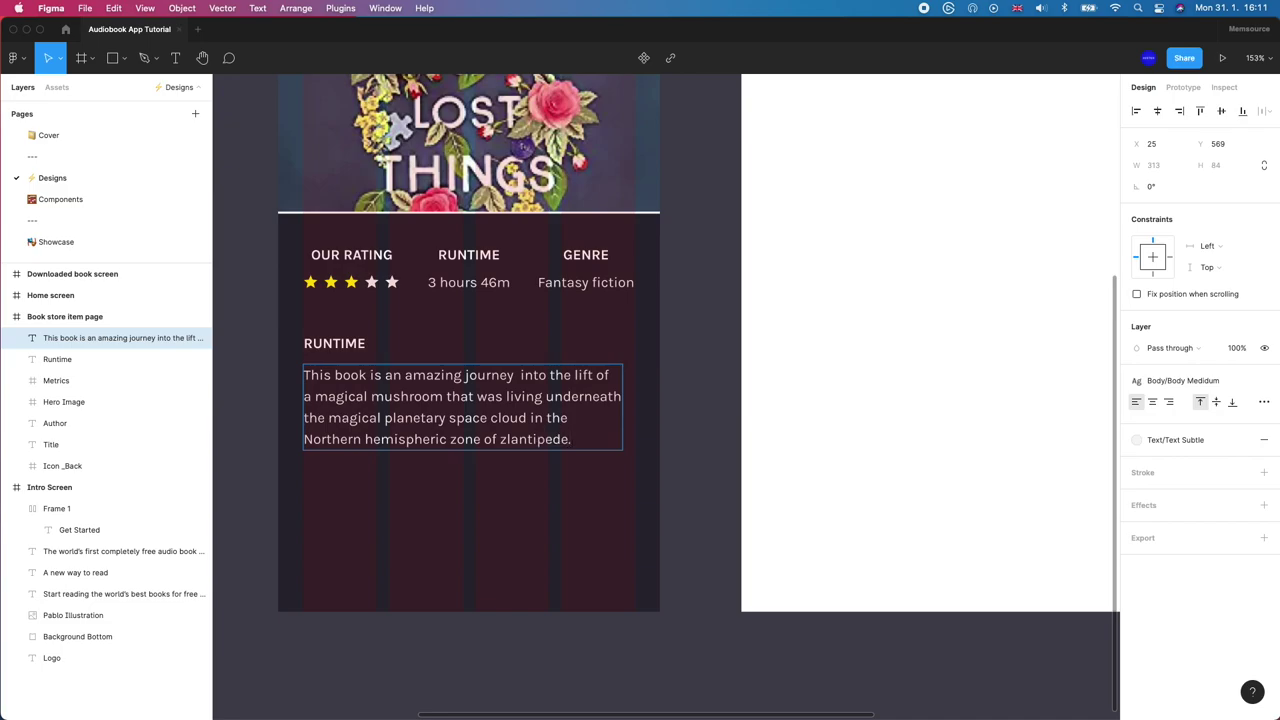
key(Return)
key(Return)
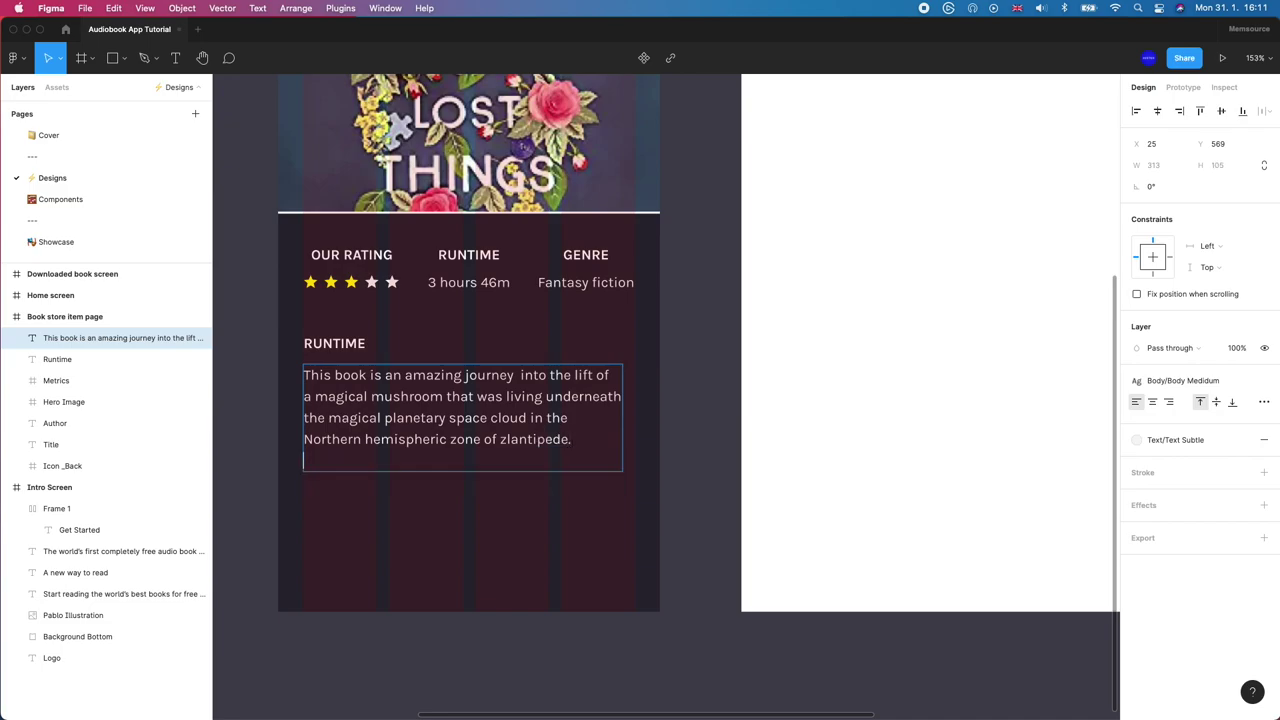